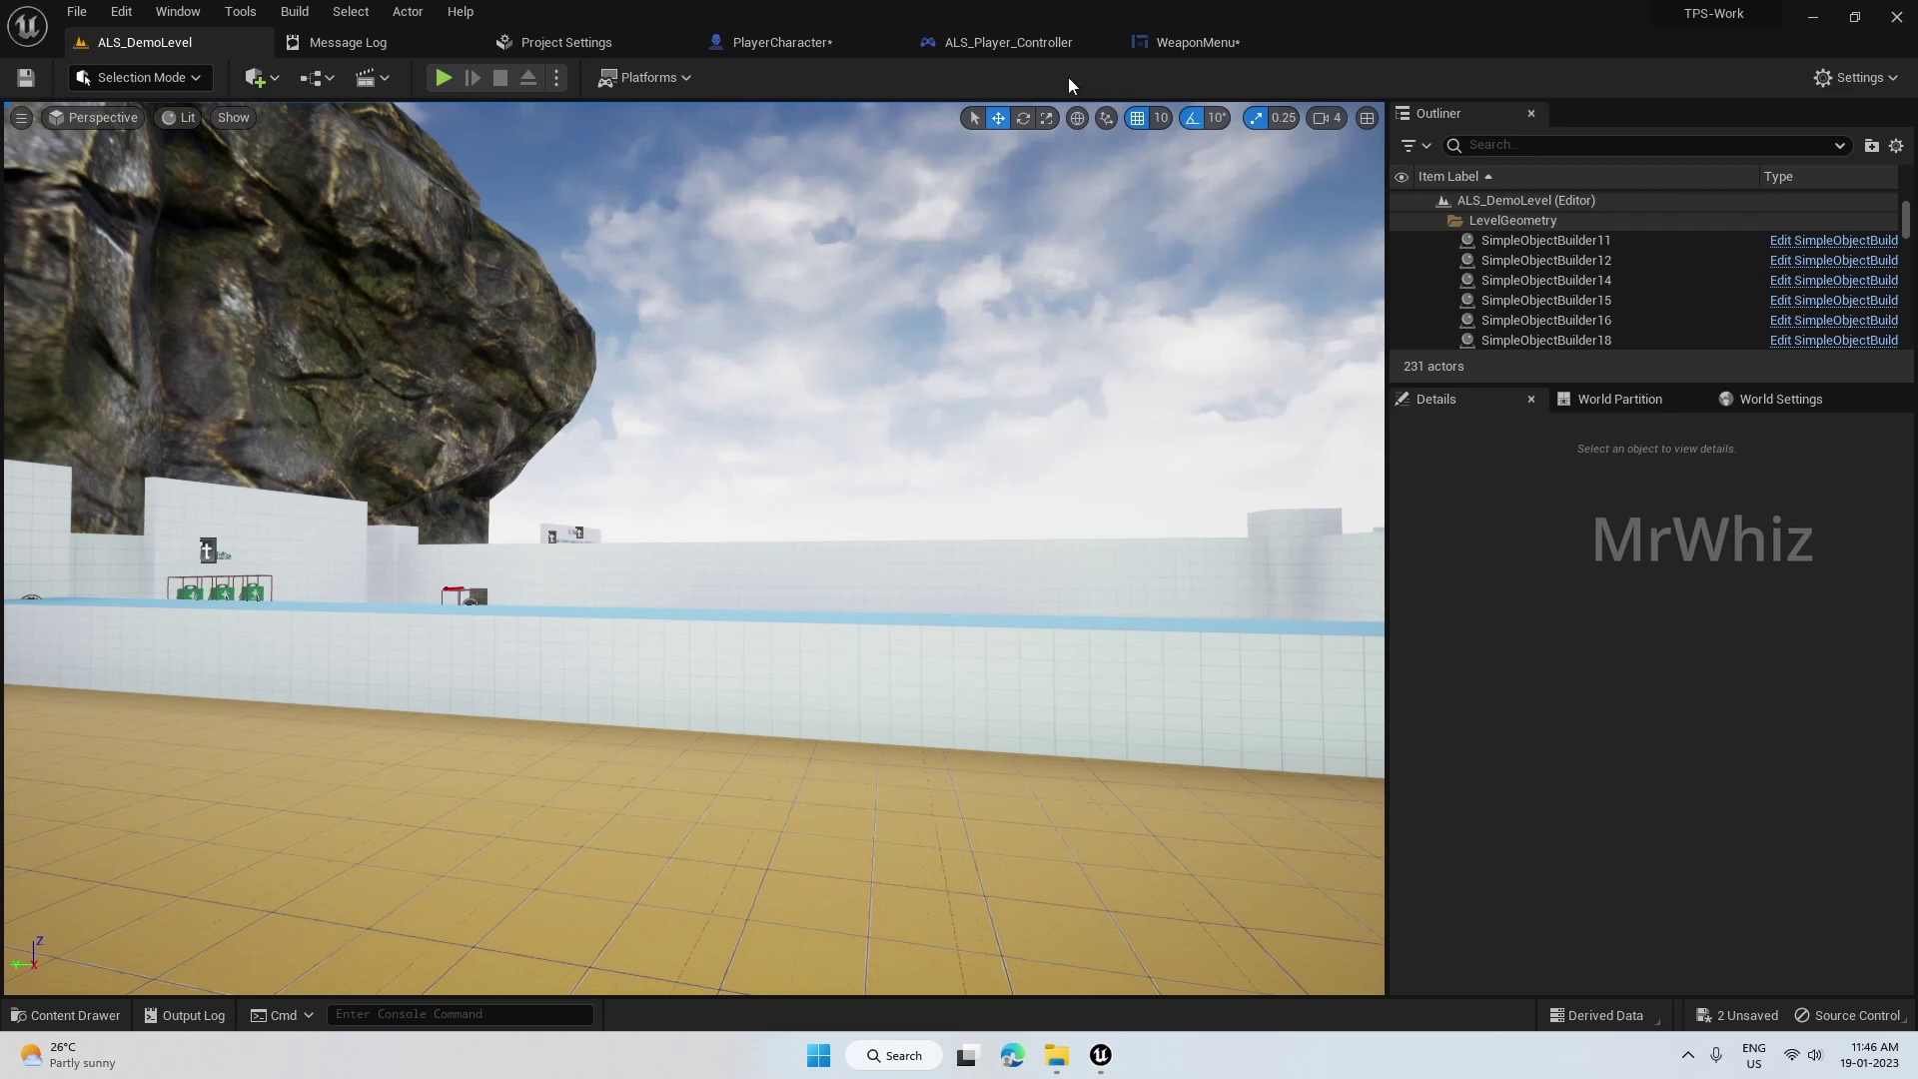
- Open the WeaponMenu widget in Designer and disable the wheel's top button
{"action": "left_click", "coordinate": [1192, 43]}
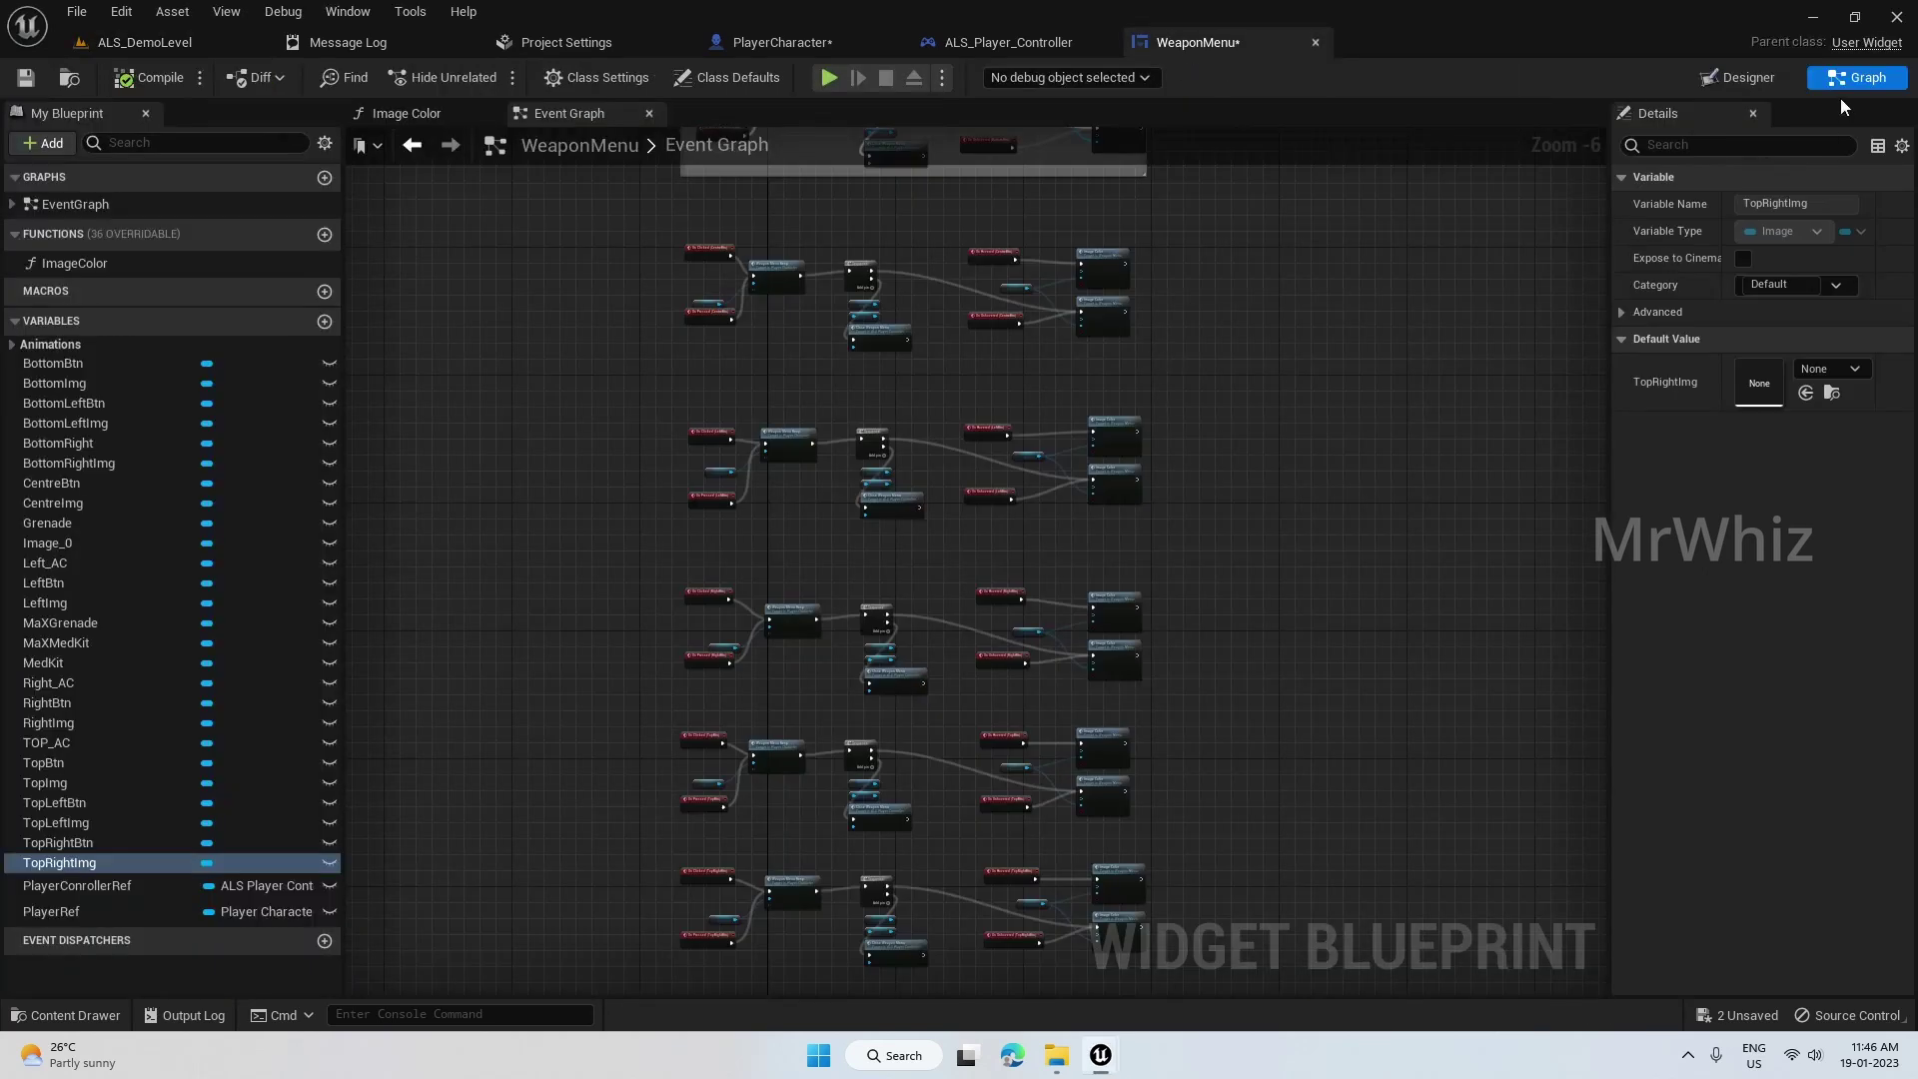
{"action": "double_click", "coordinate": [181, 204]}
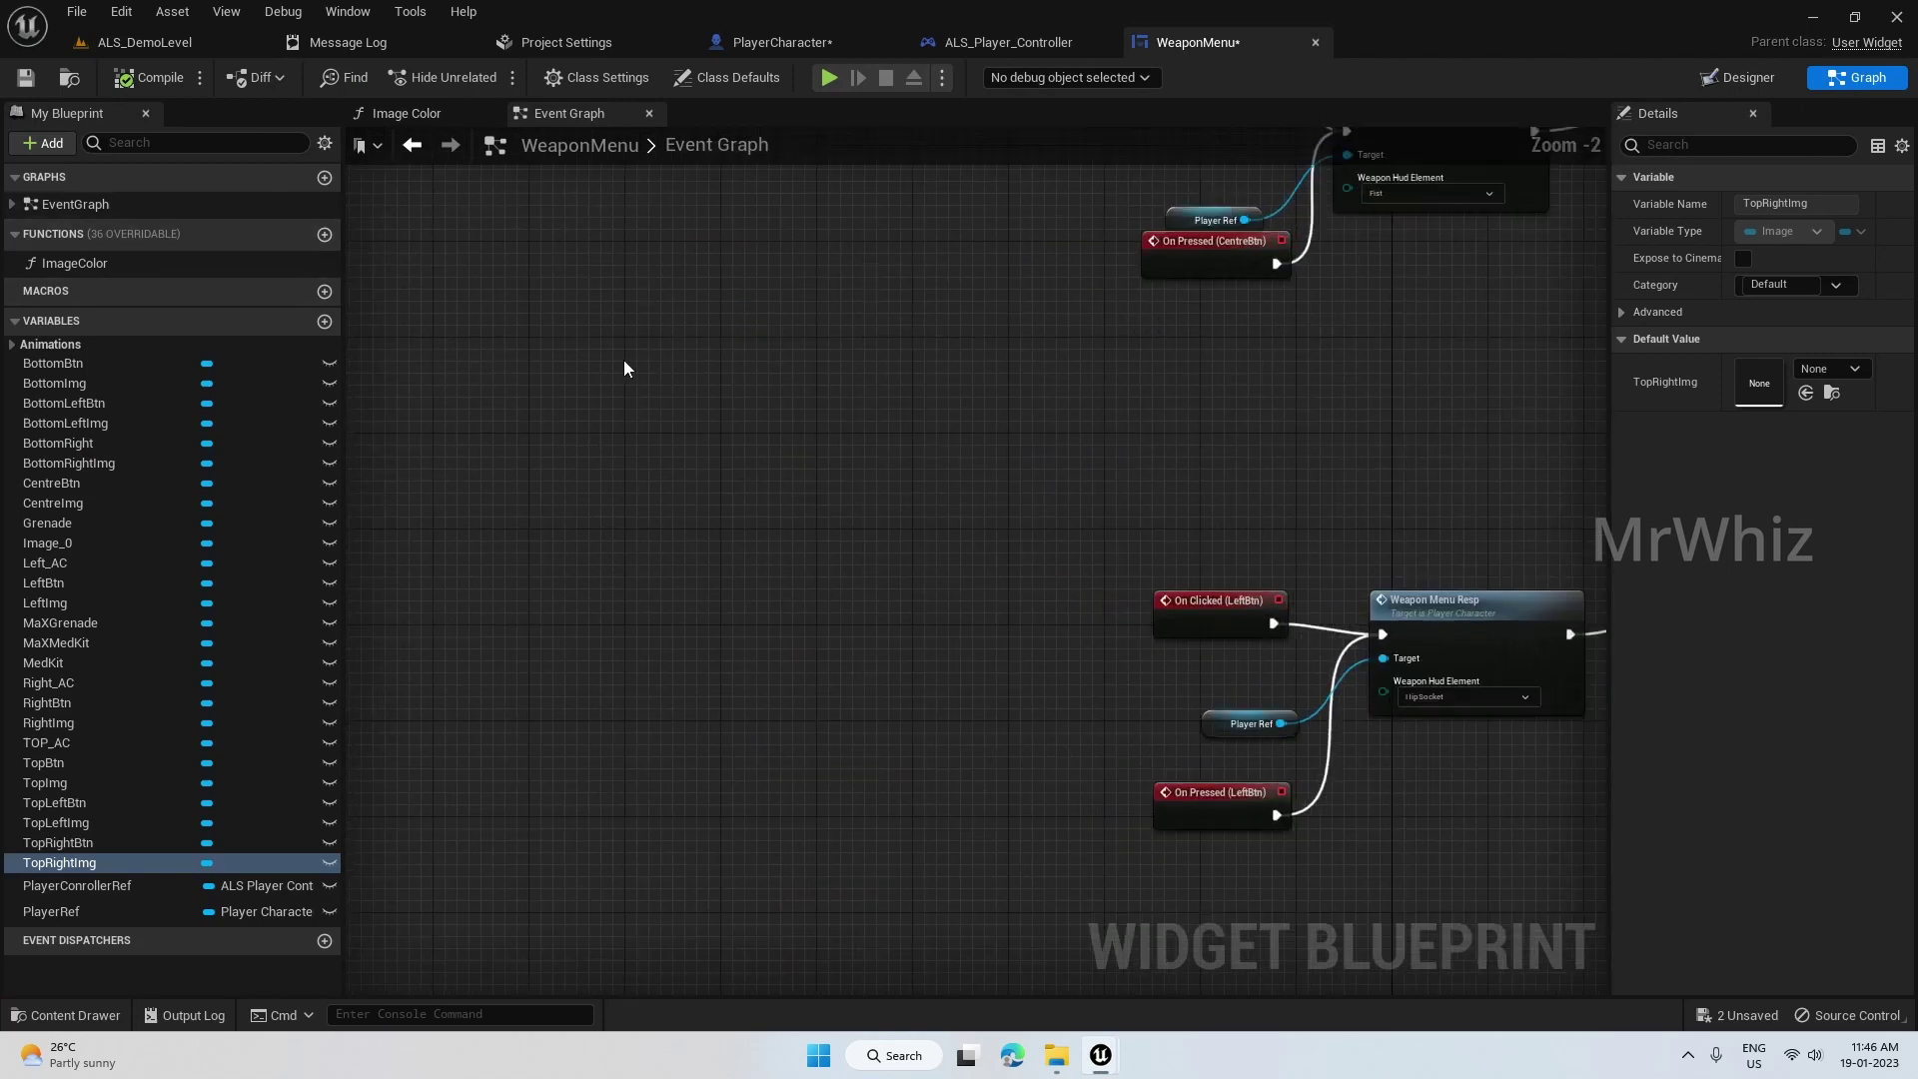
{"action": "scroll", "coordinate": [623, 370], "scroll_direction": "down", "scroll_amount": 3}
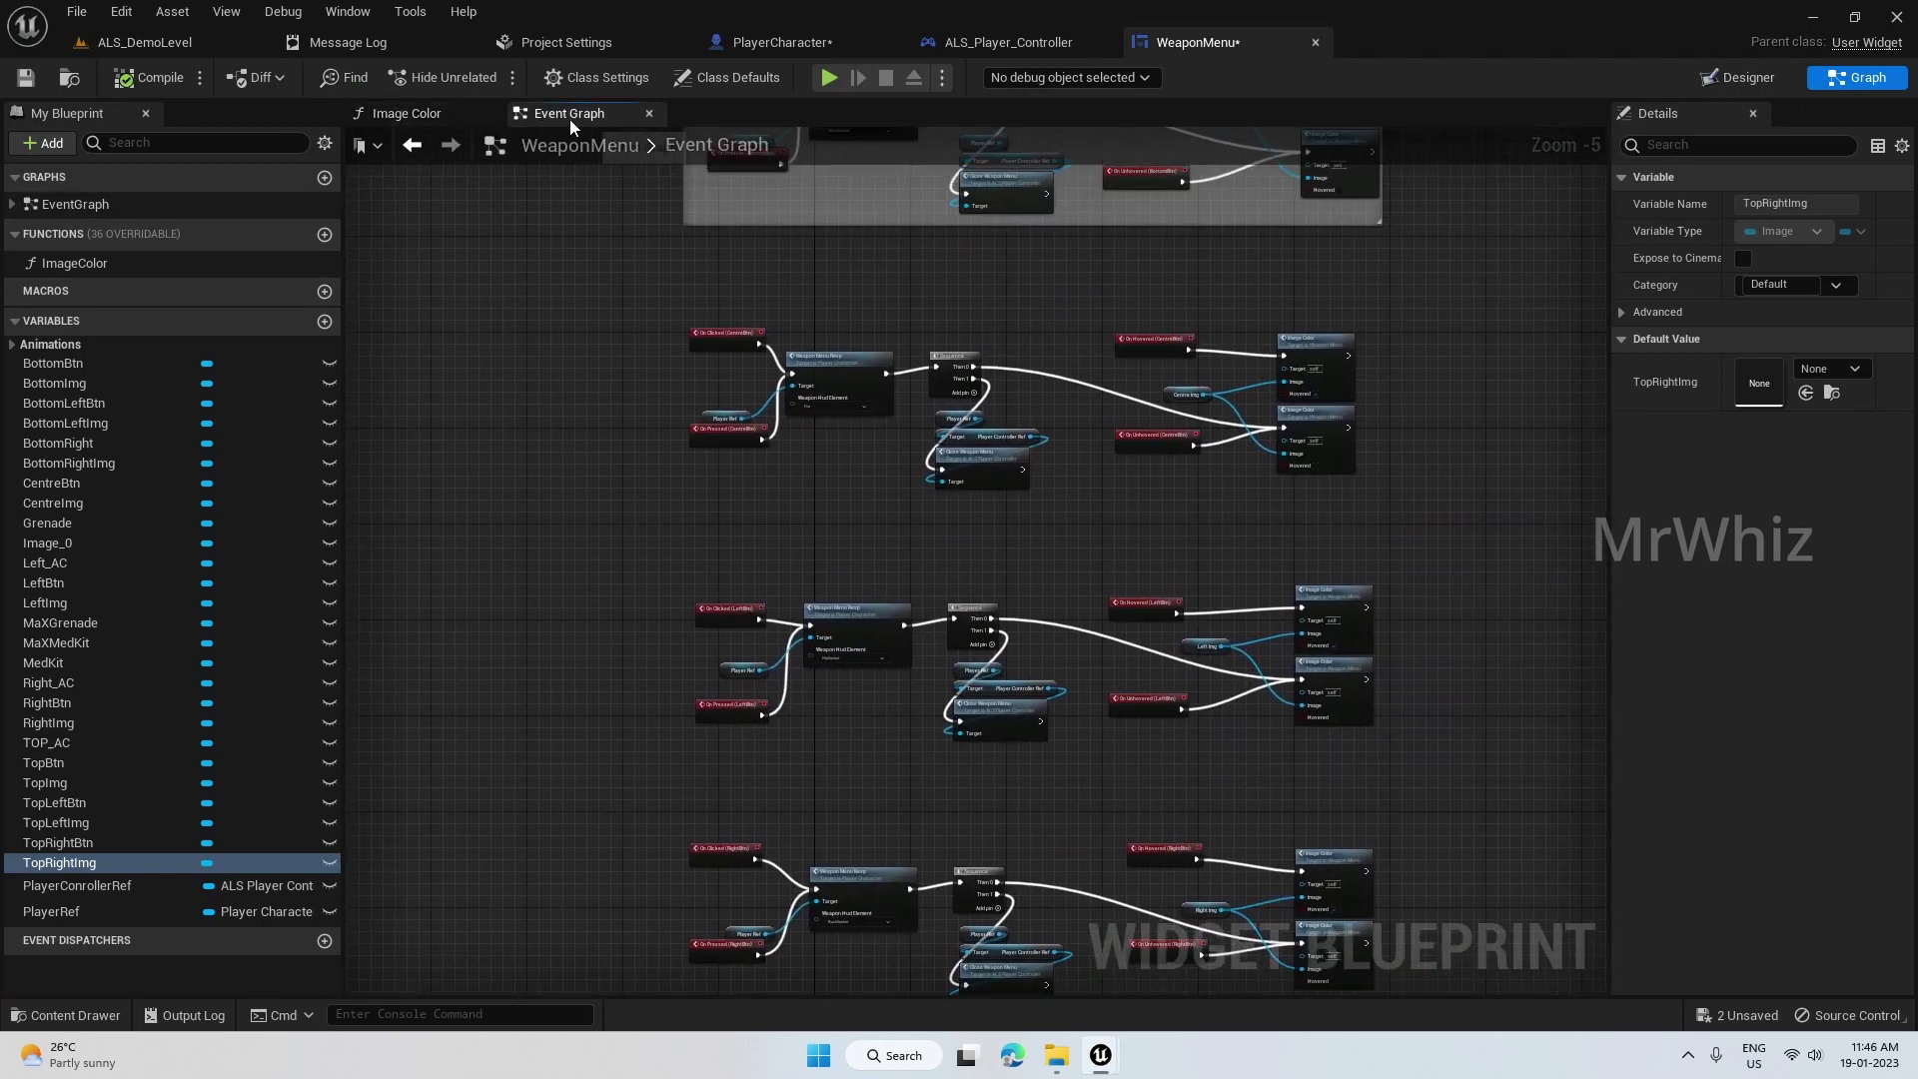
{"action": "left_click", "coordinate": [1738, 77]}
{"action": "scroll", "coordinate": [1365, 440], "scroll_direction": "up", "scroll_amount": 3}
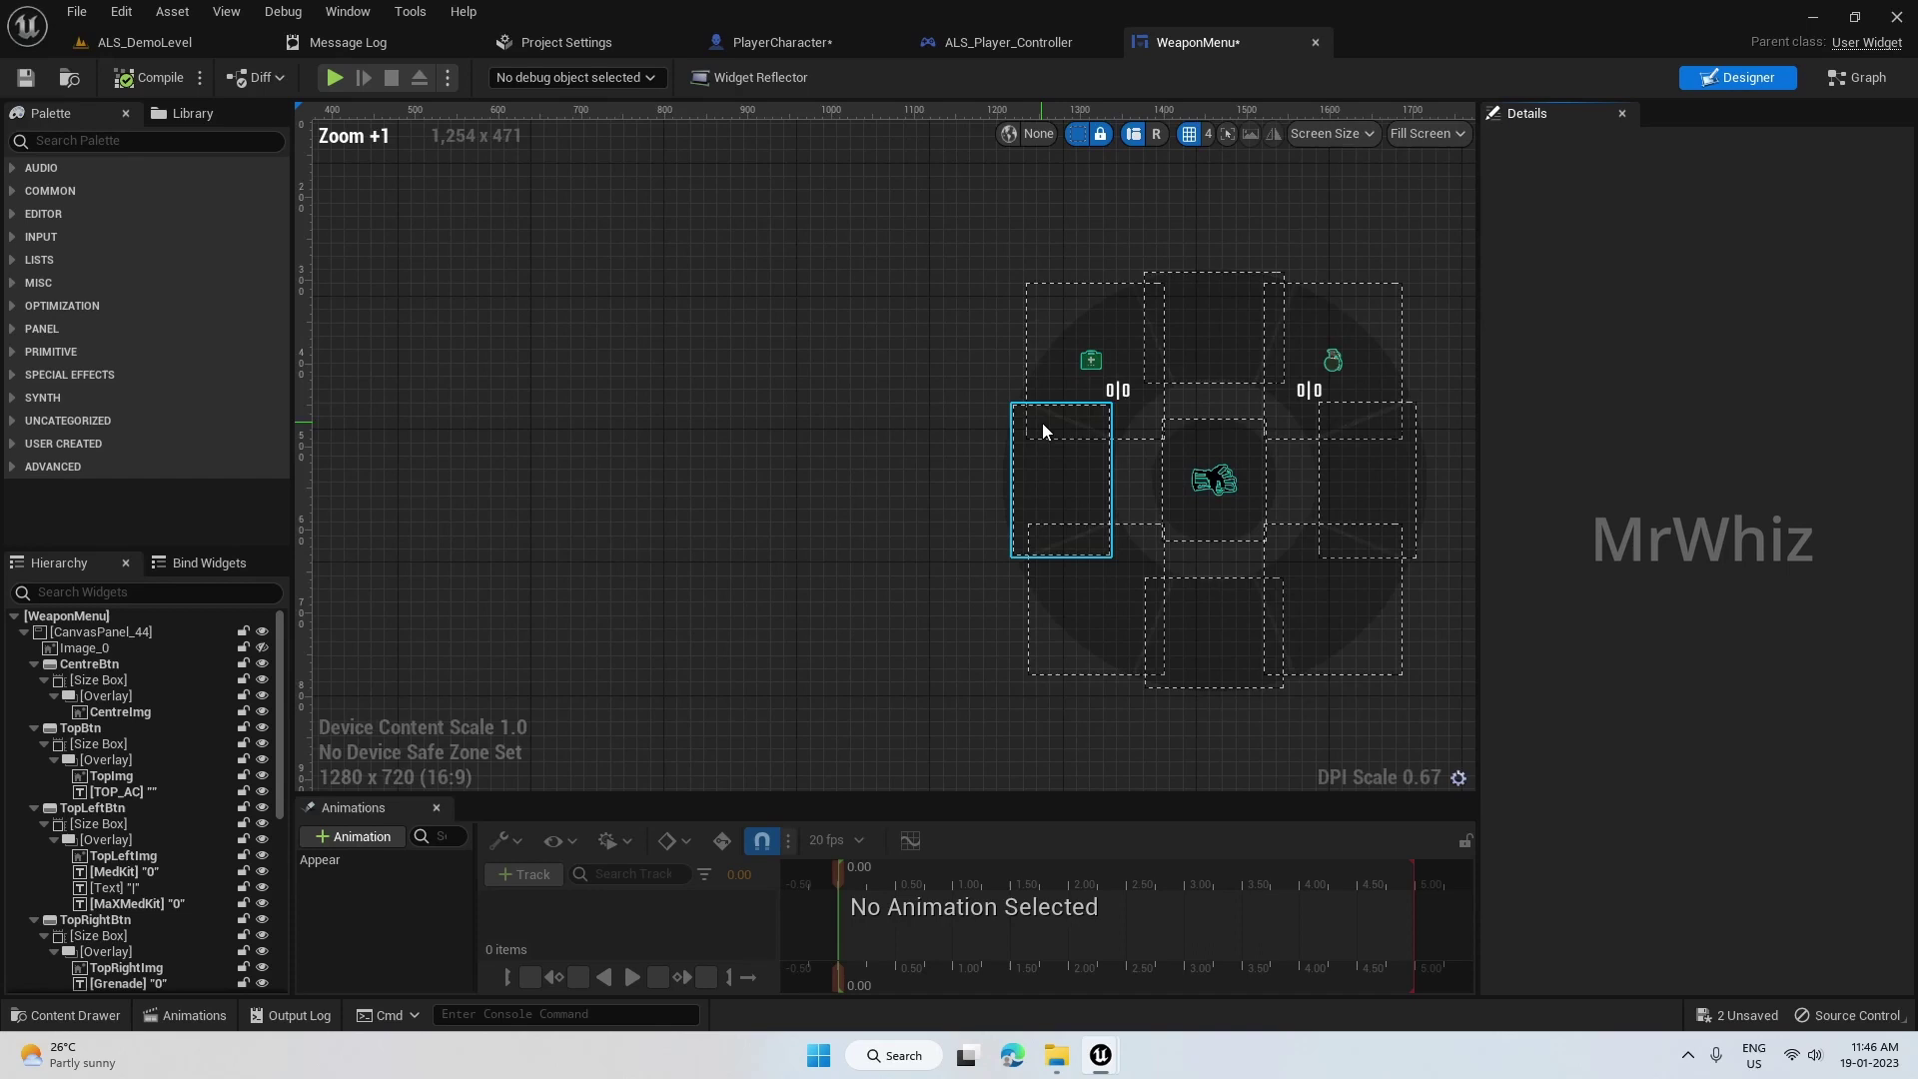
{"action": "scroll", "coordinate": [1041, 422], "scroll_direction": "up", "scroll_amount": 5}
{"action": "right_click_drag", "start_coordinate": [861, 361], "coordinate": [334, 361]}
{"action": "left_click", "coordinate": [642, 358]}
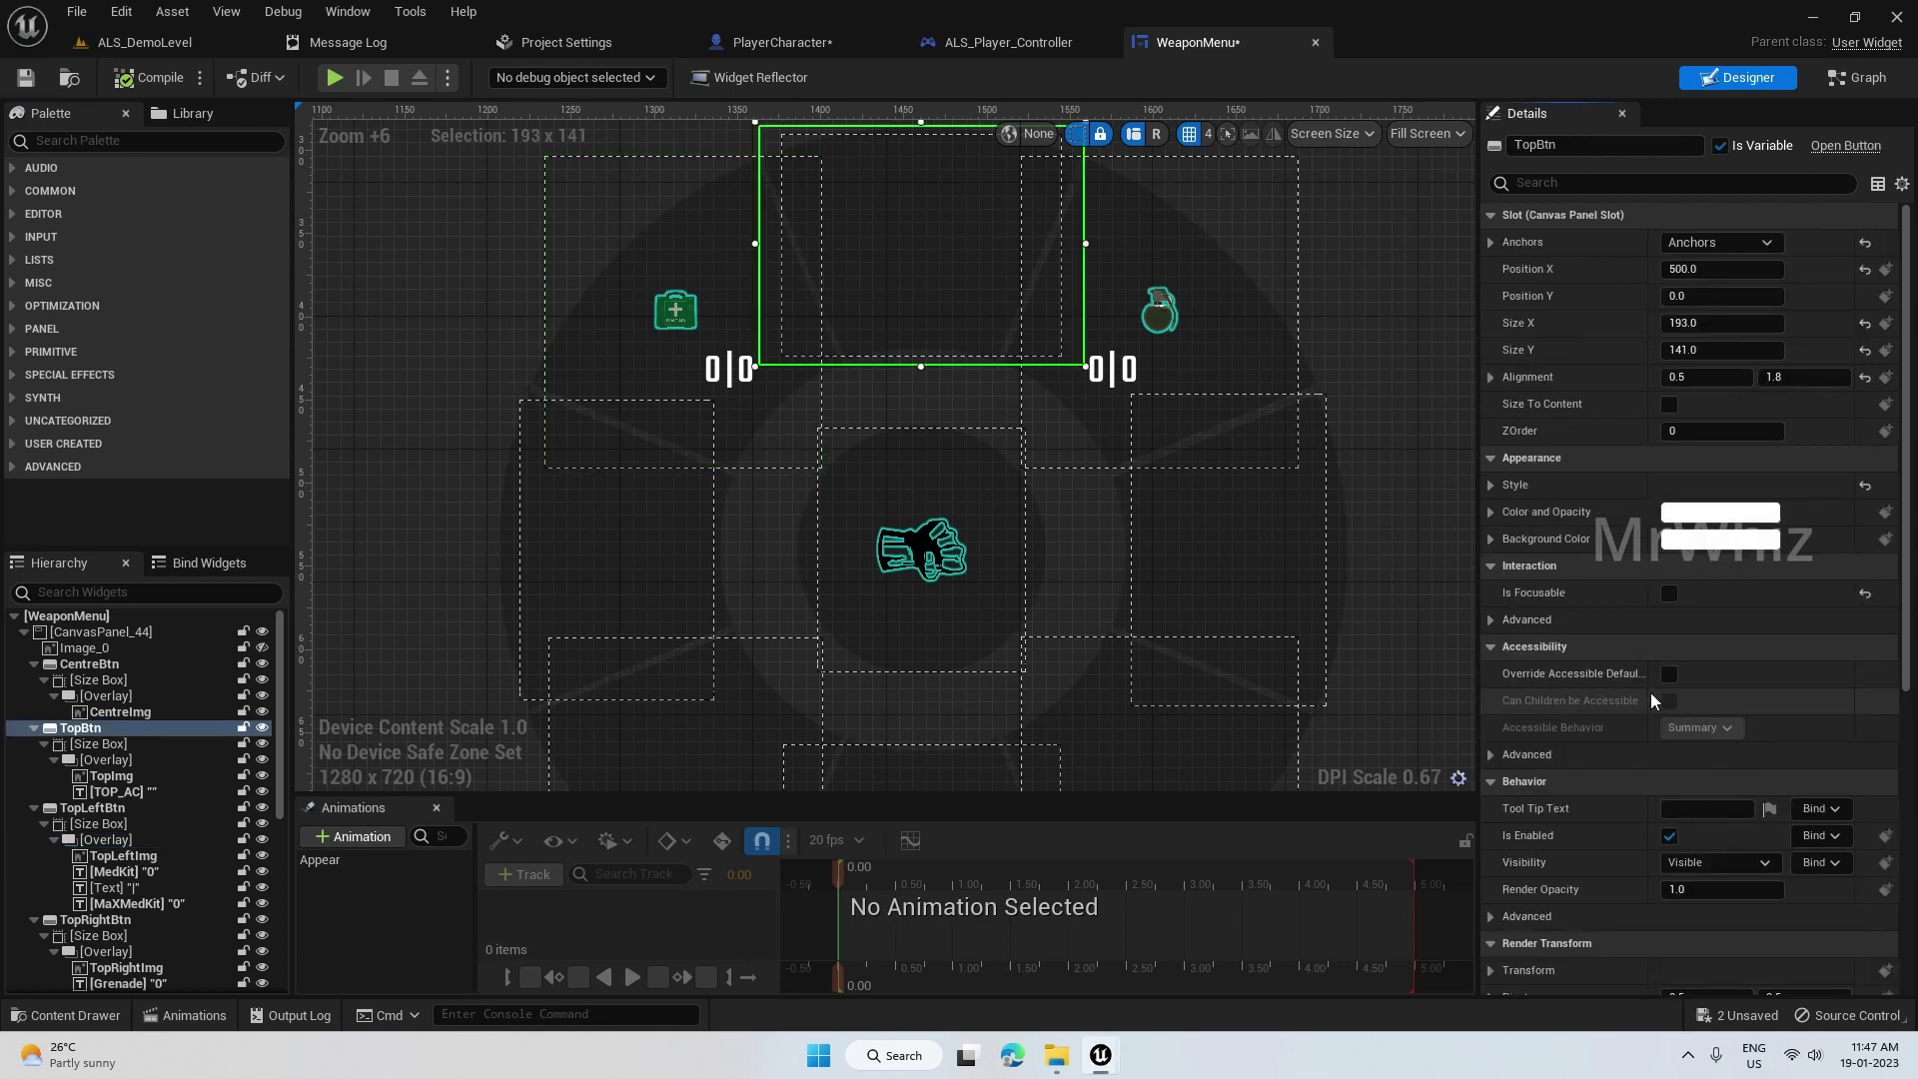
{"action": "left_click", "coordinate": [1670, 839]}
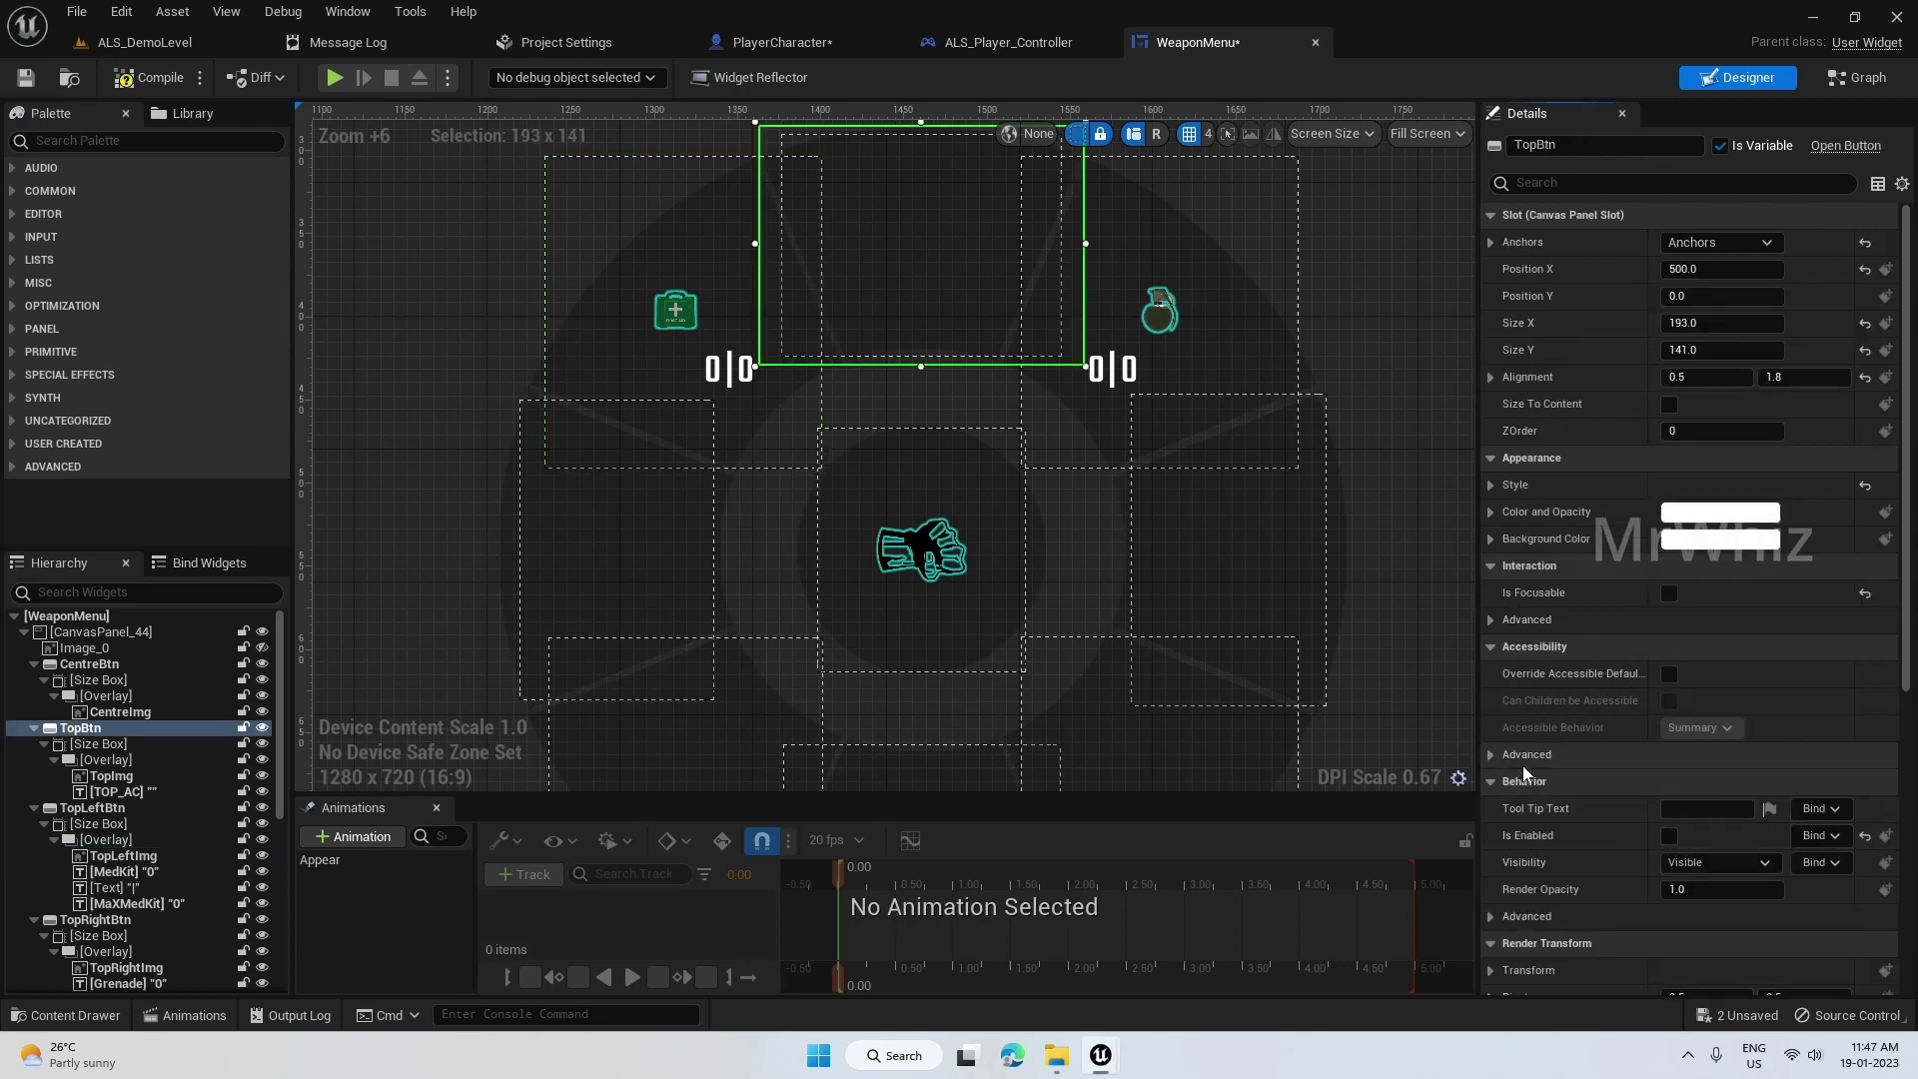
- Uncheck Is Enabled on the top-left, top-right and left radial buttons
{"action": "double_click", "coordinate": [162, 727]}
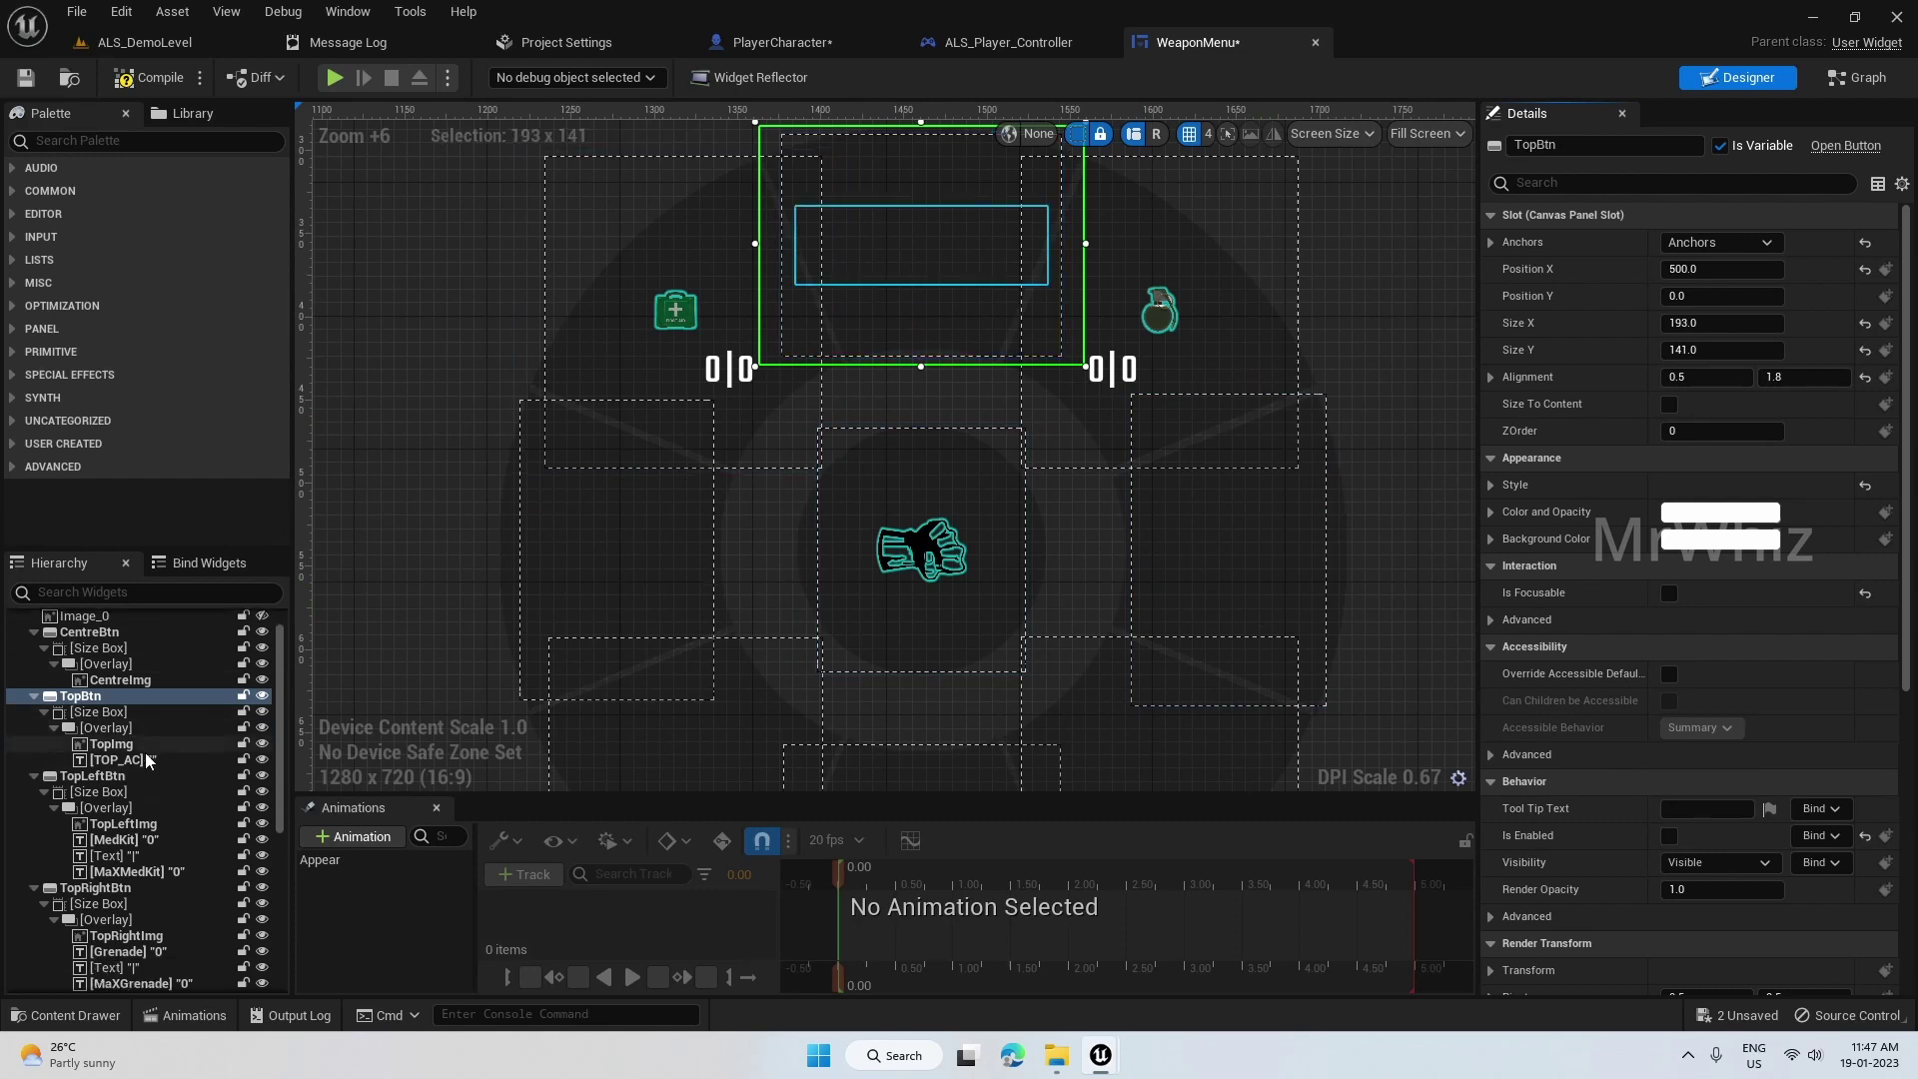
{"action": "double_click", "coordinate": [162, 727]}
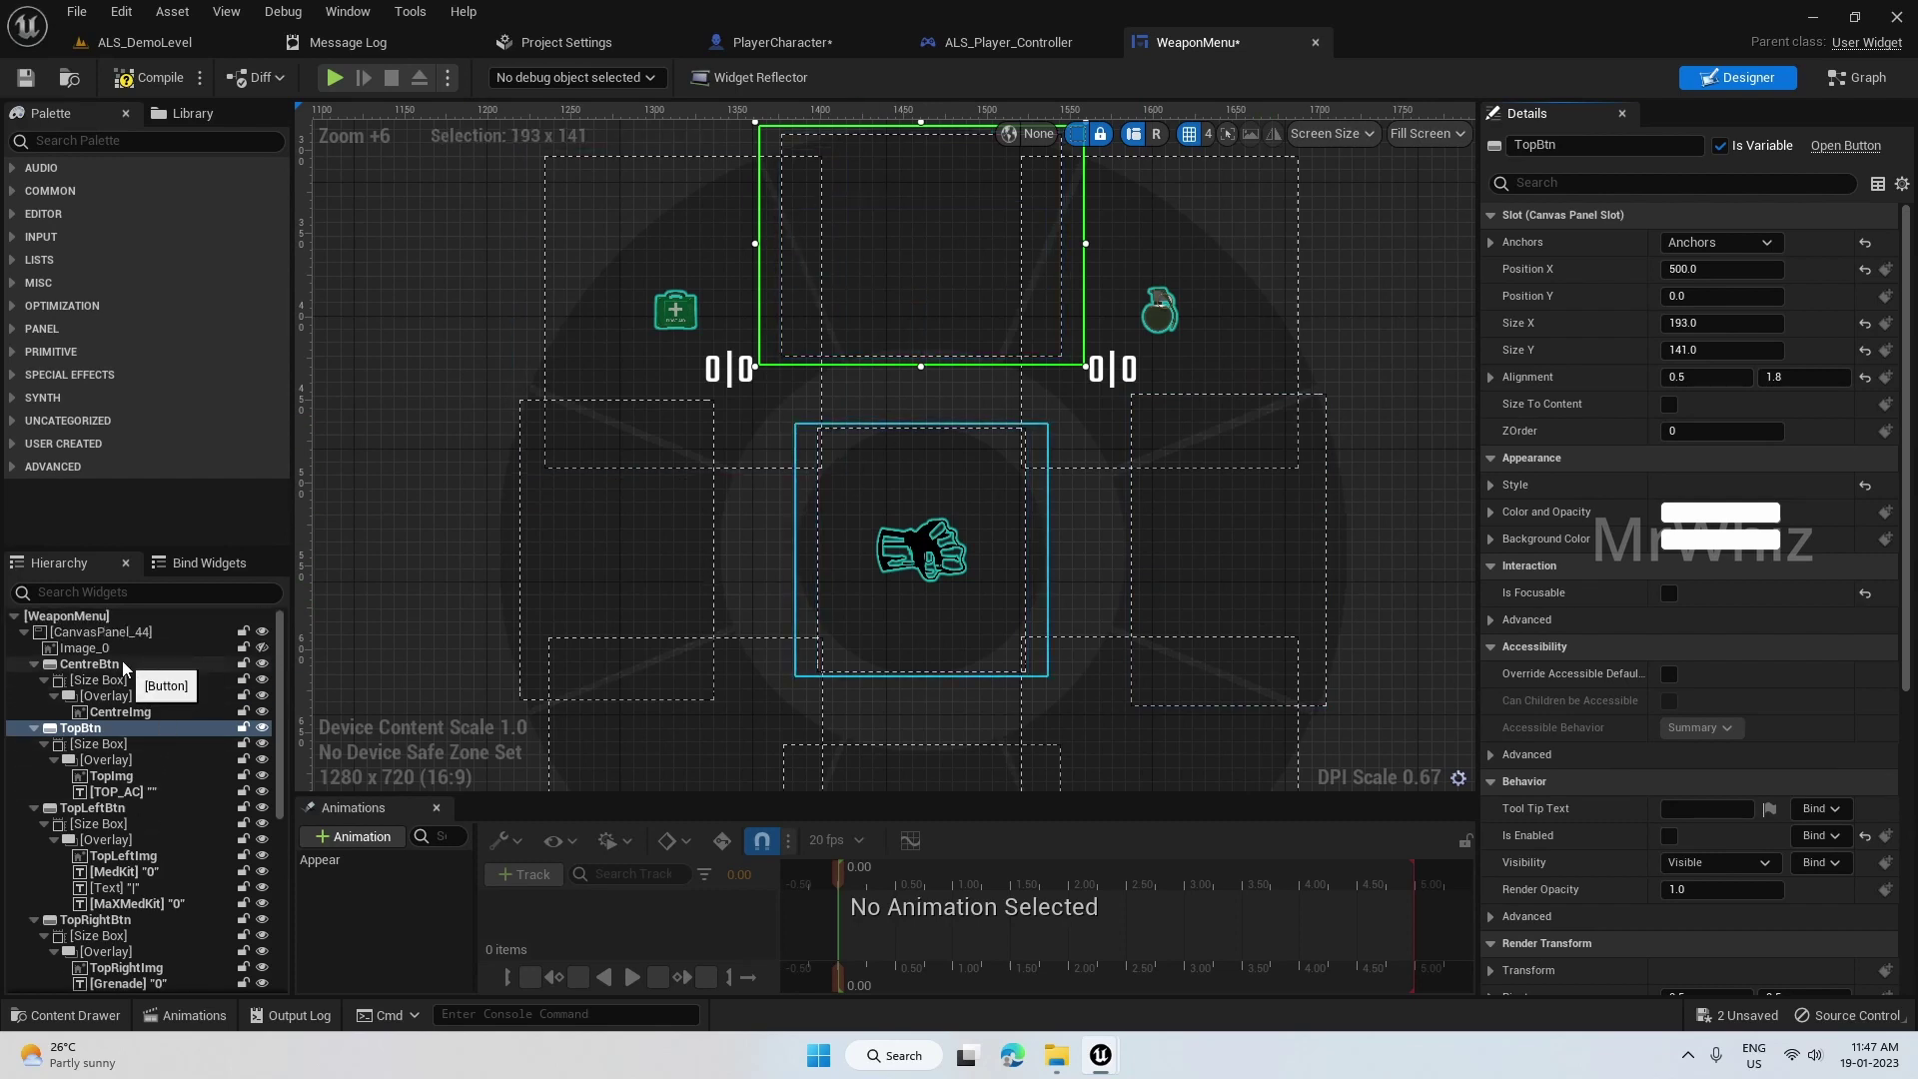
{"action": "left_click", "coordinate": [135, 810]}
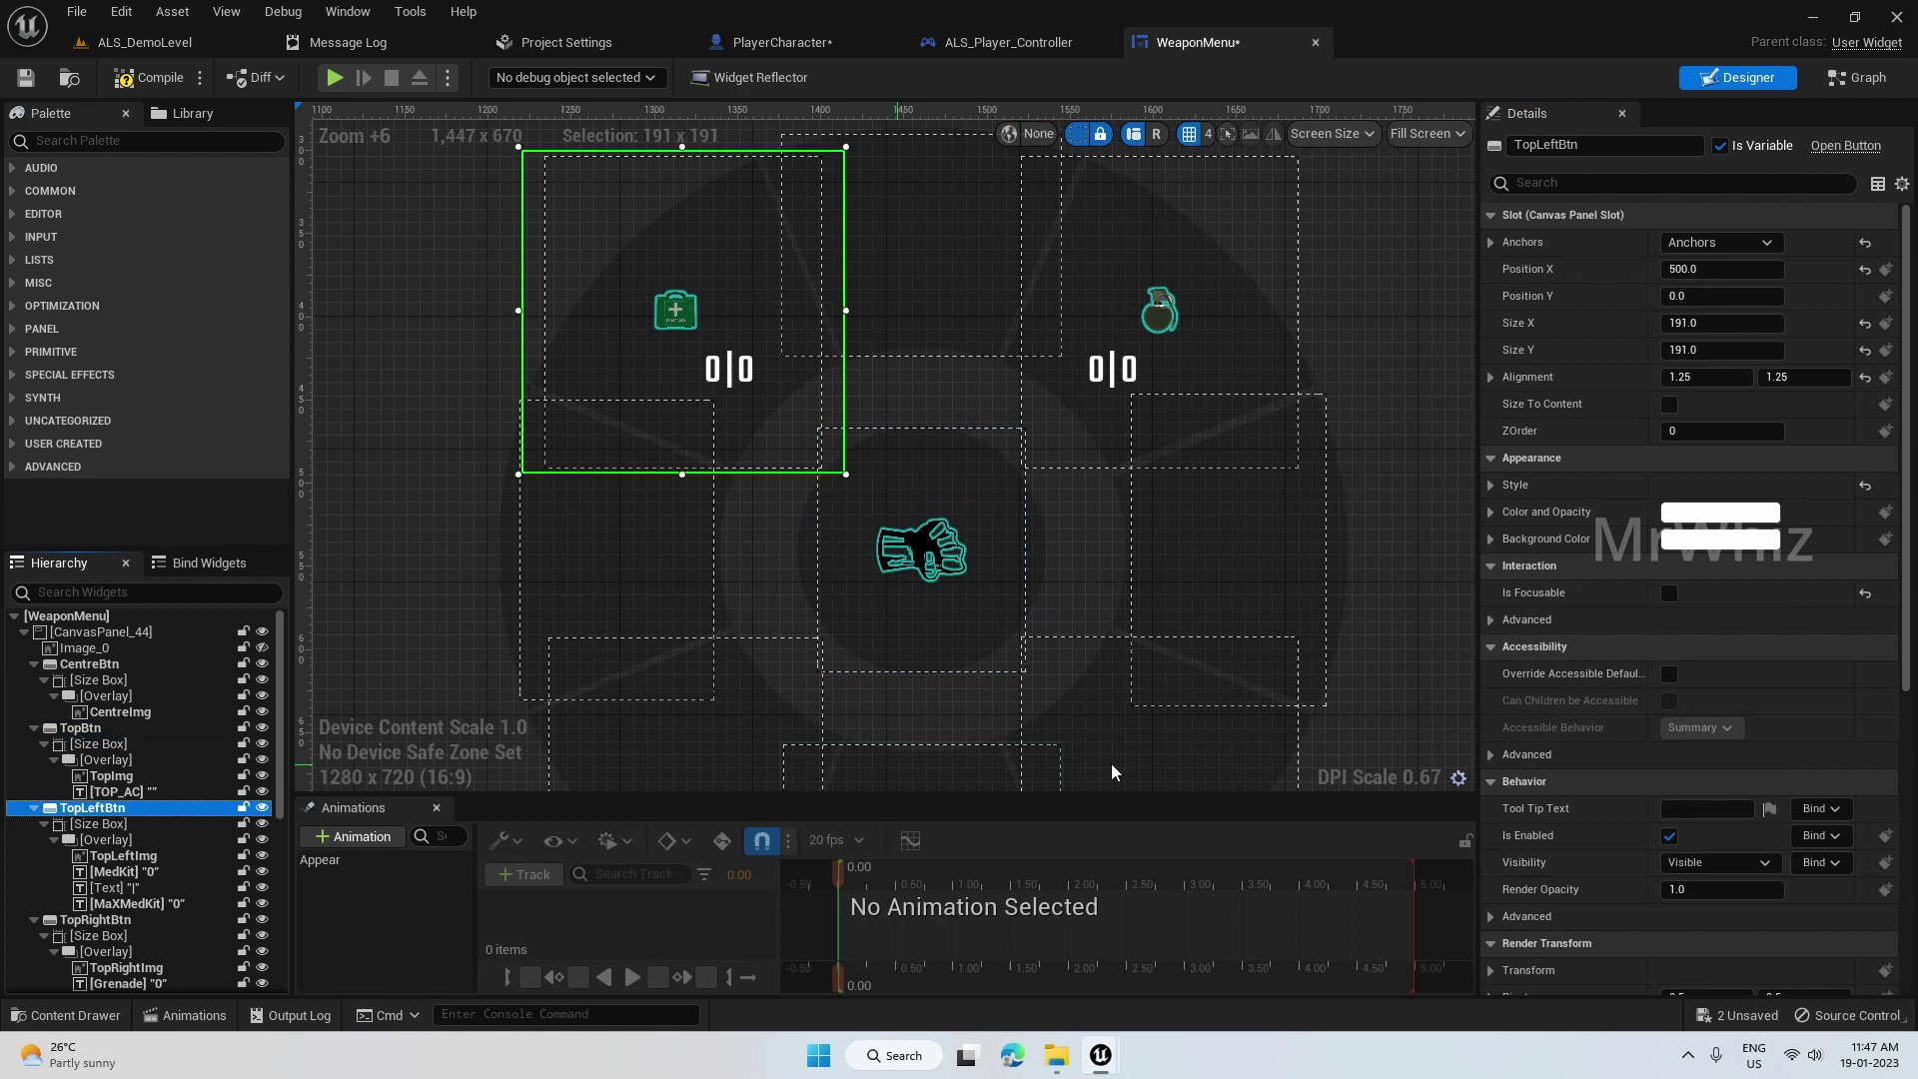
{"action": "left_click", "coordinate": [1674, 838]}
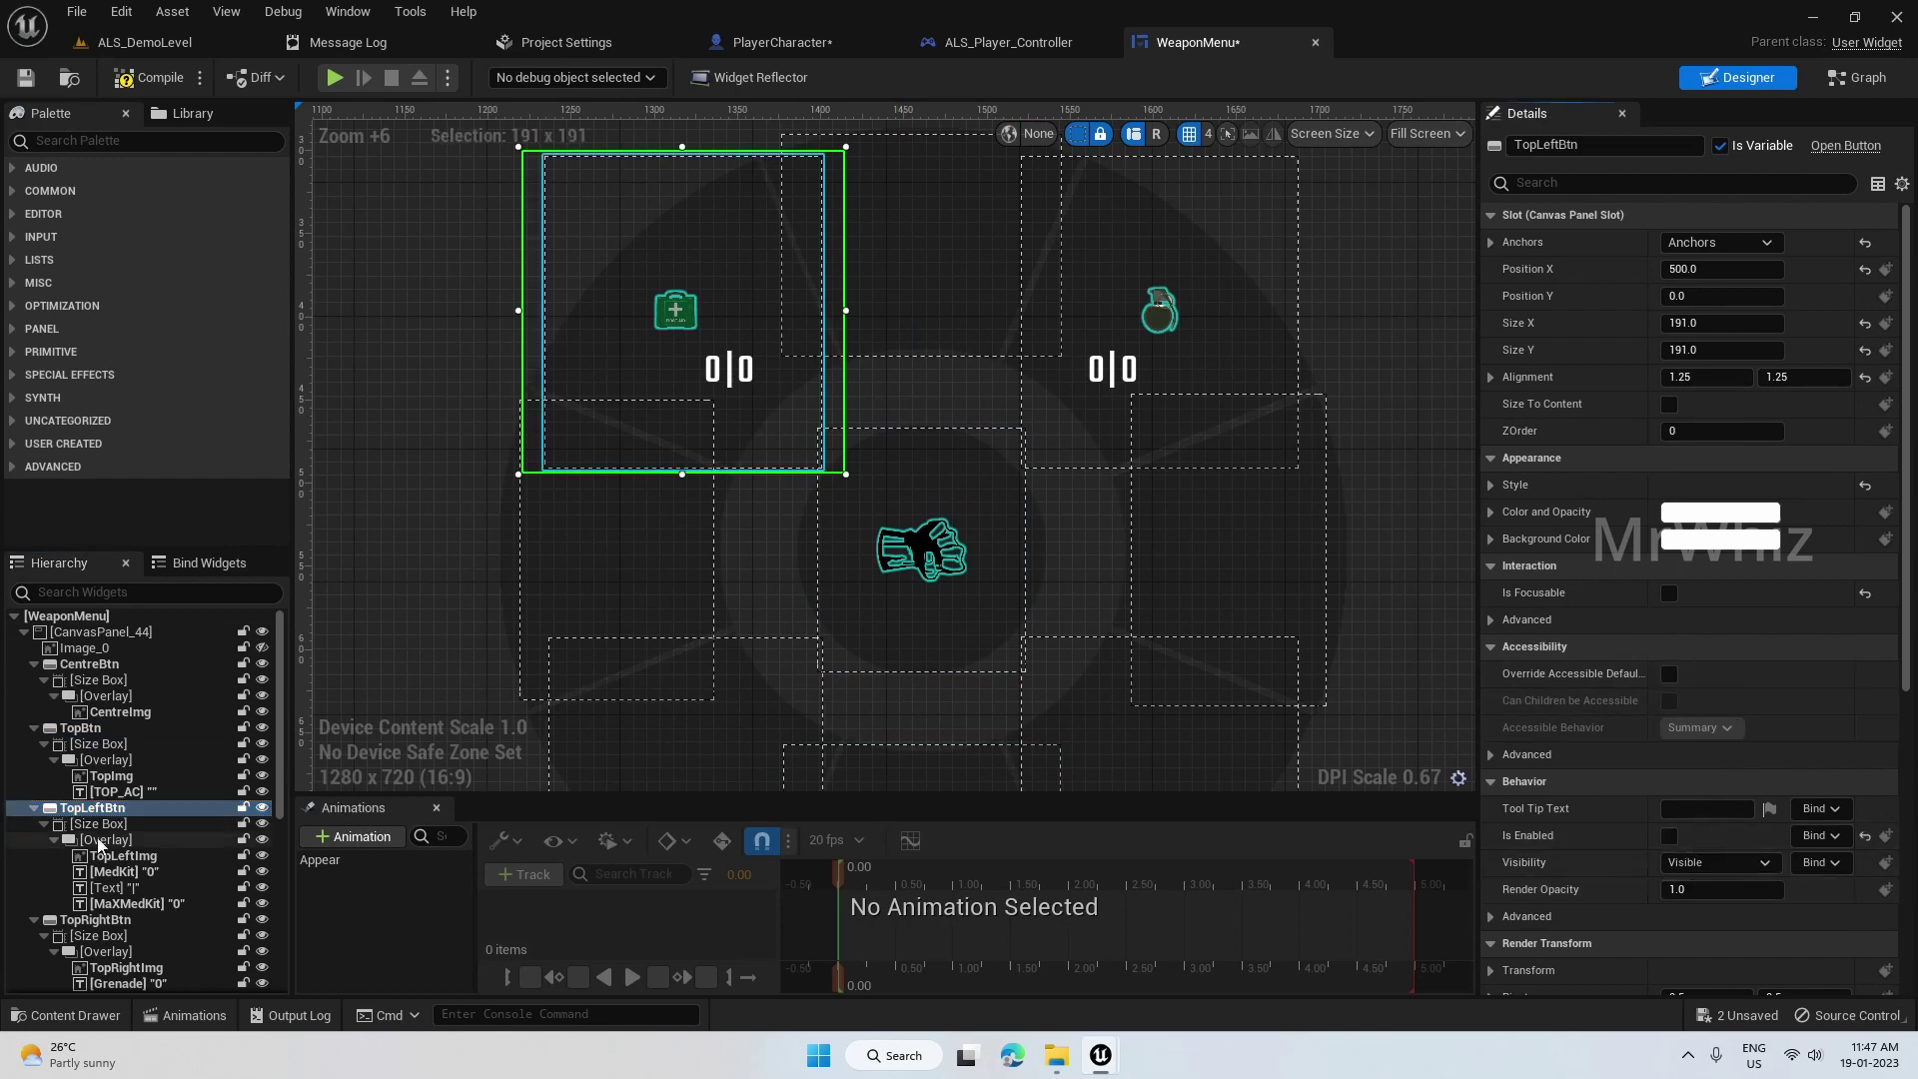
{"action": "scroll", "coordinate": [239, 779], "scroll_direction": "down", "scroll_amount": 3}
{"action": "left_click", "coordinate": [252, 795]}
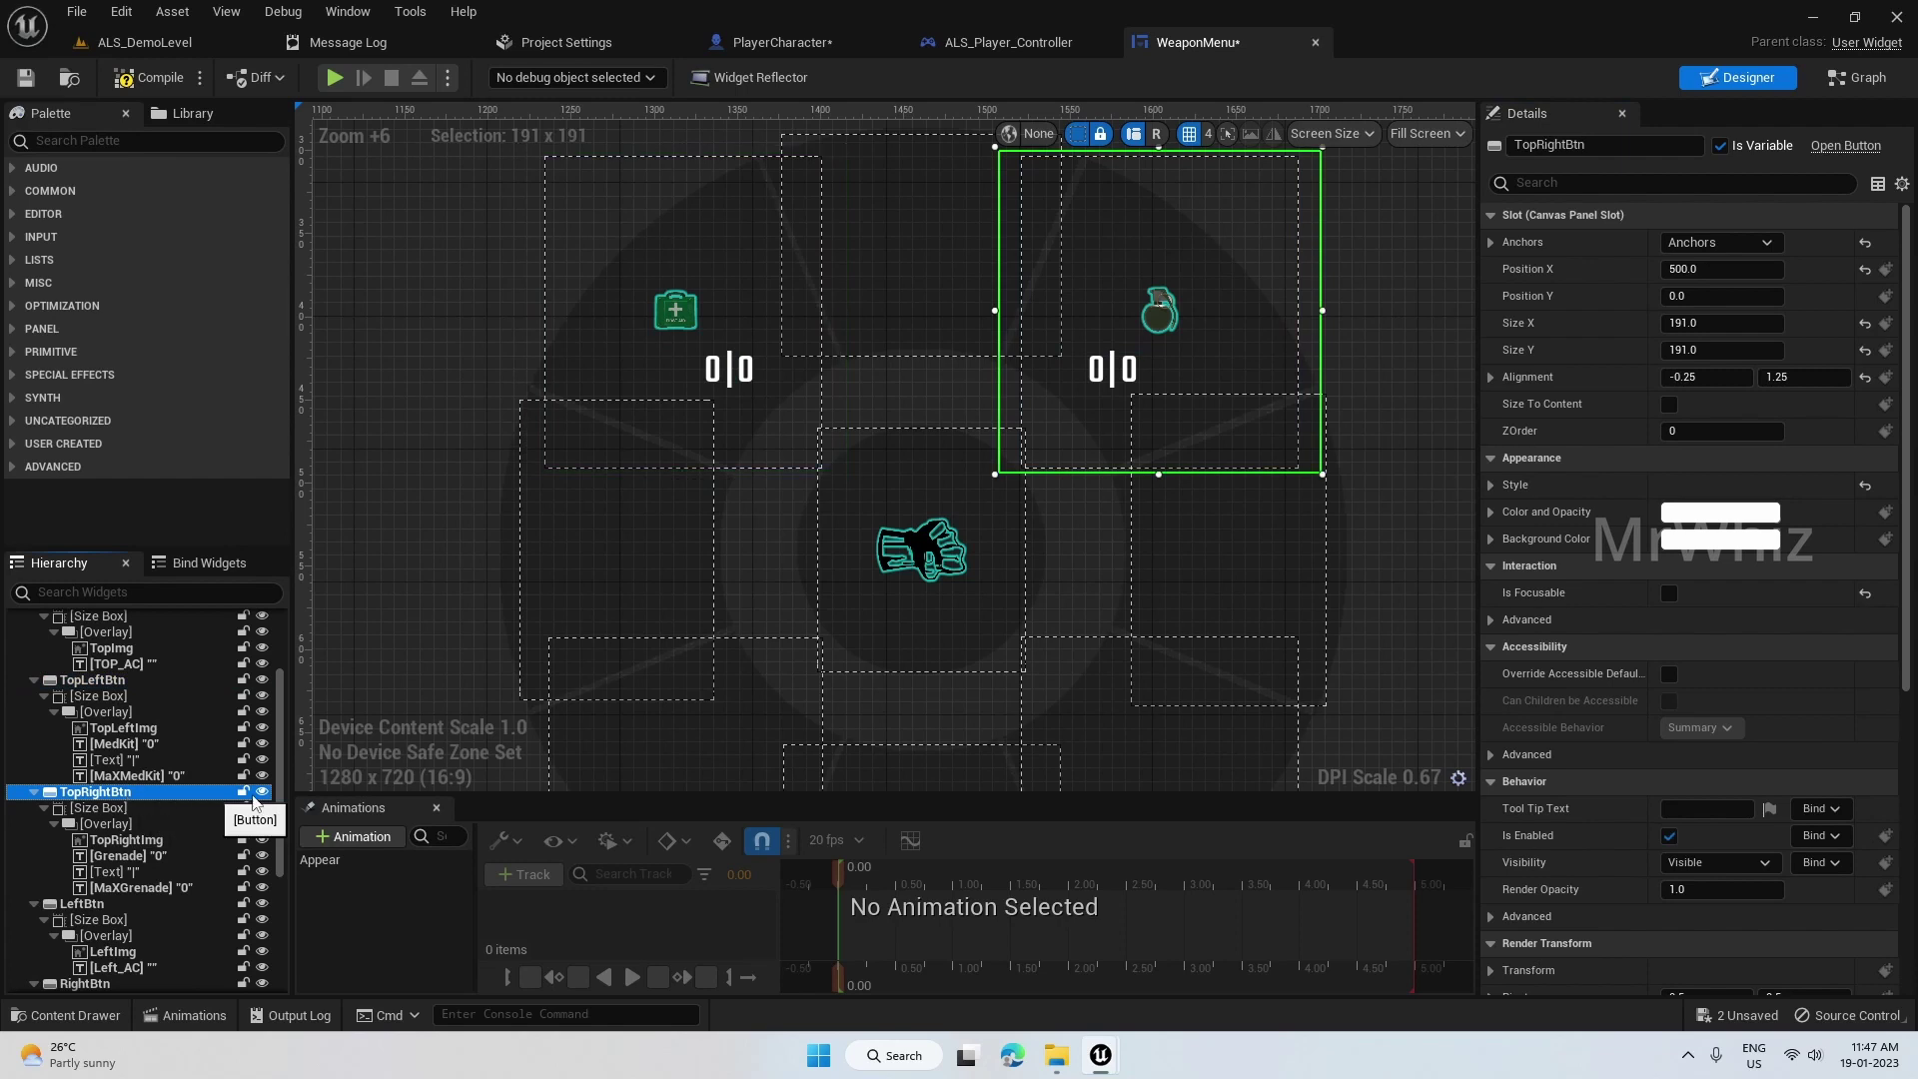
{"action": "left_click", "coordinate": [1670, 834]}
{"action": "scroll", "coordinate": [141, 826], "scroll_direction": "down", "scroll_amount": 3}
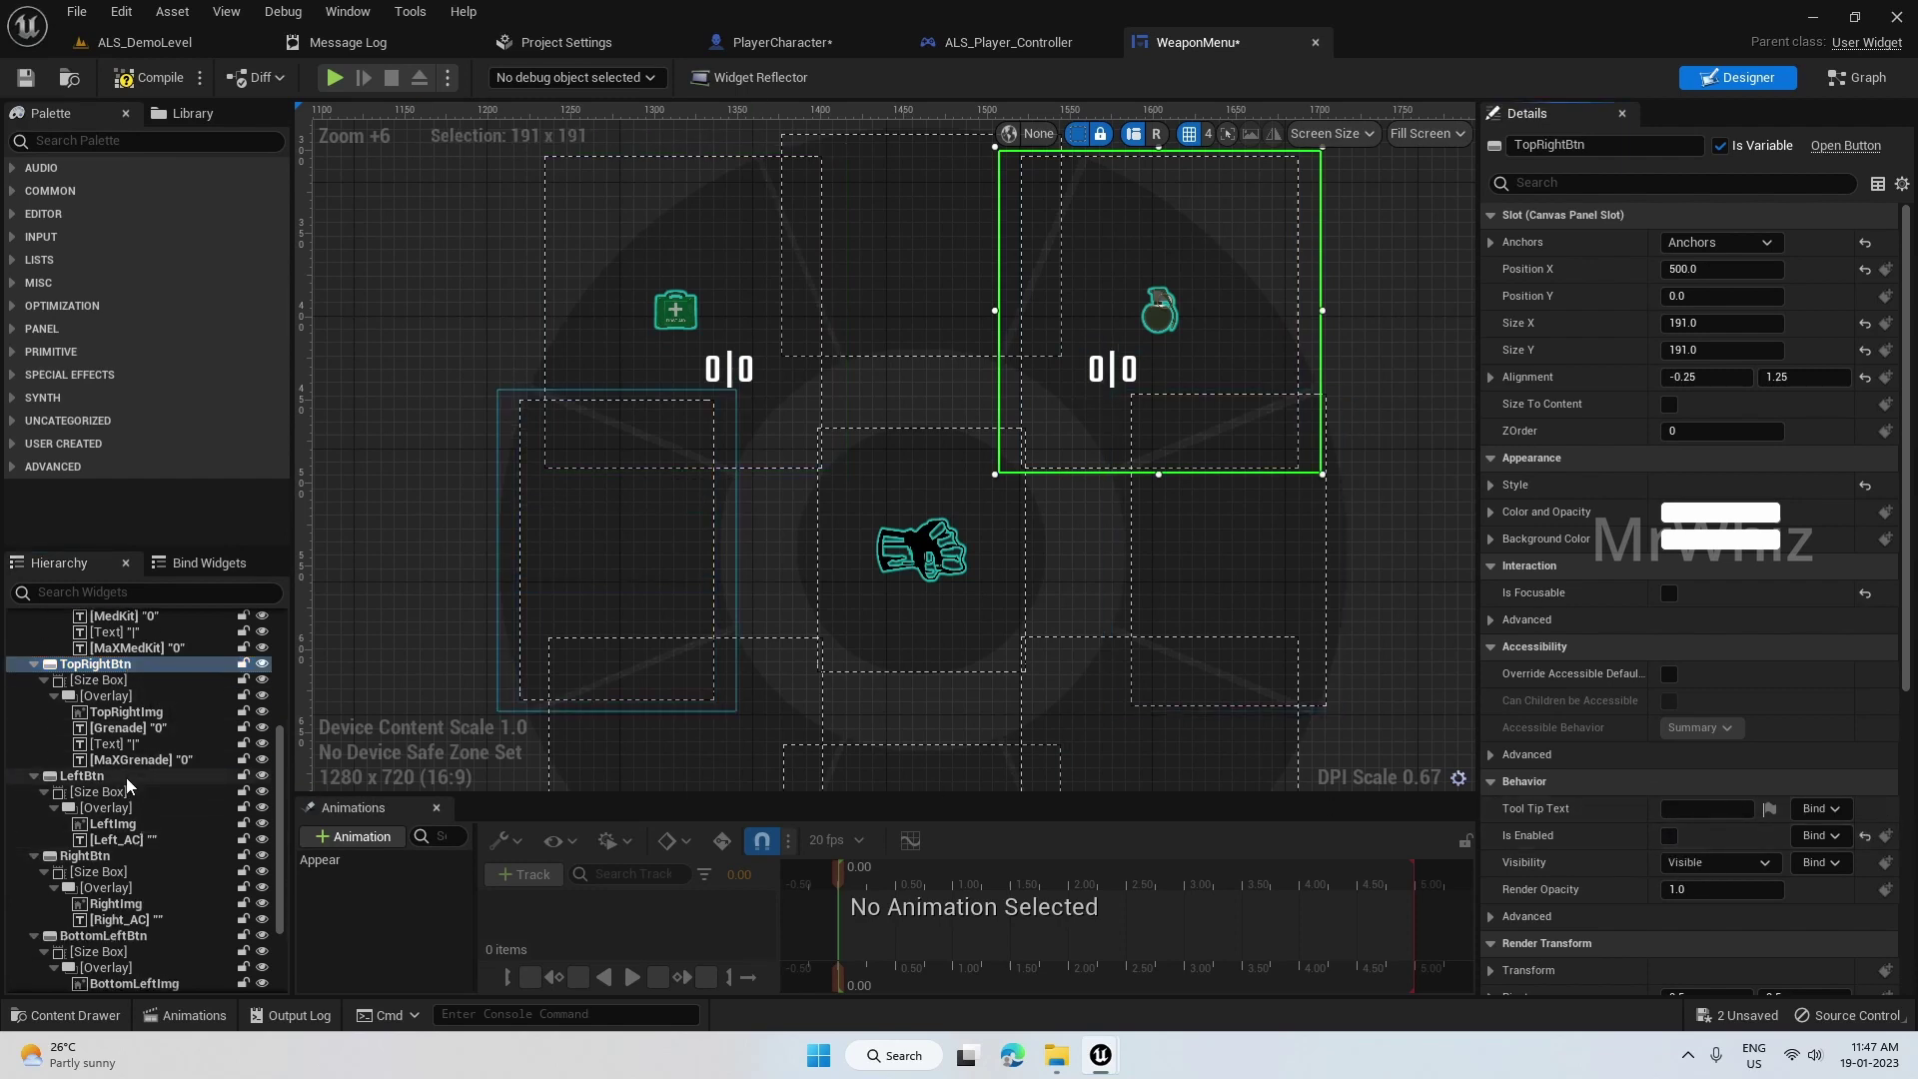
{"action": "left_click", "coordinate": [105, 777]}
{"action": "left_click", "coordinate": [1668, 837]}
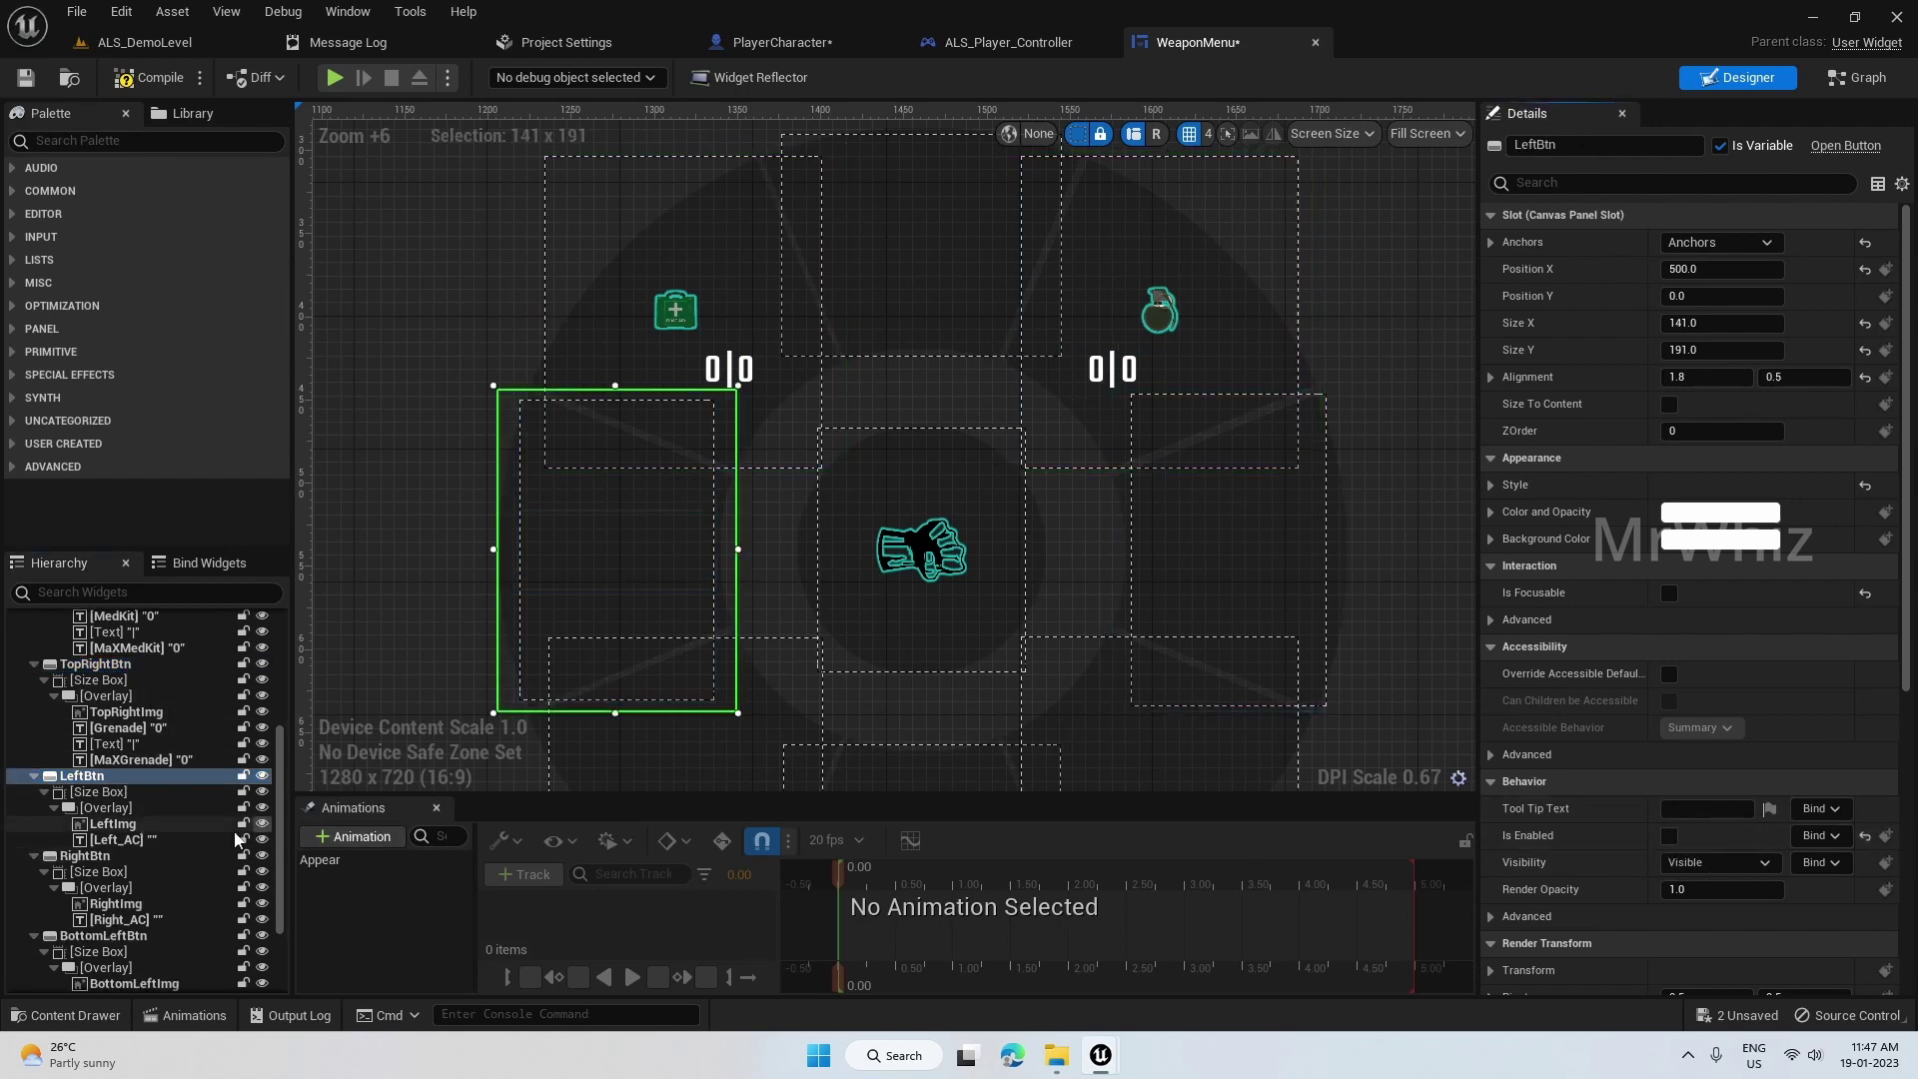
{"action": "scroll", "coordinate": [141, 809], "scroll_direction": "down", "scroll_amount": 3}
- Disable the right, bottom-left, bottom and bottom-right buttons, then compile WeaponMenu
{"action": "left_click", "coordinate": [106, 729]}
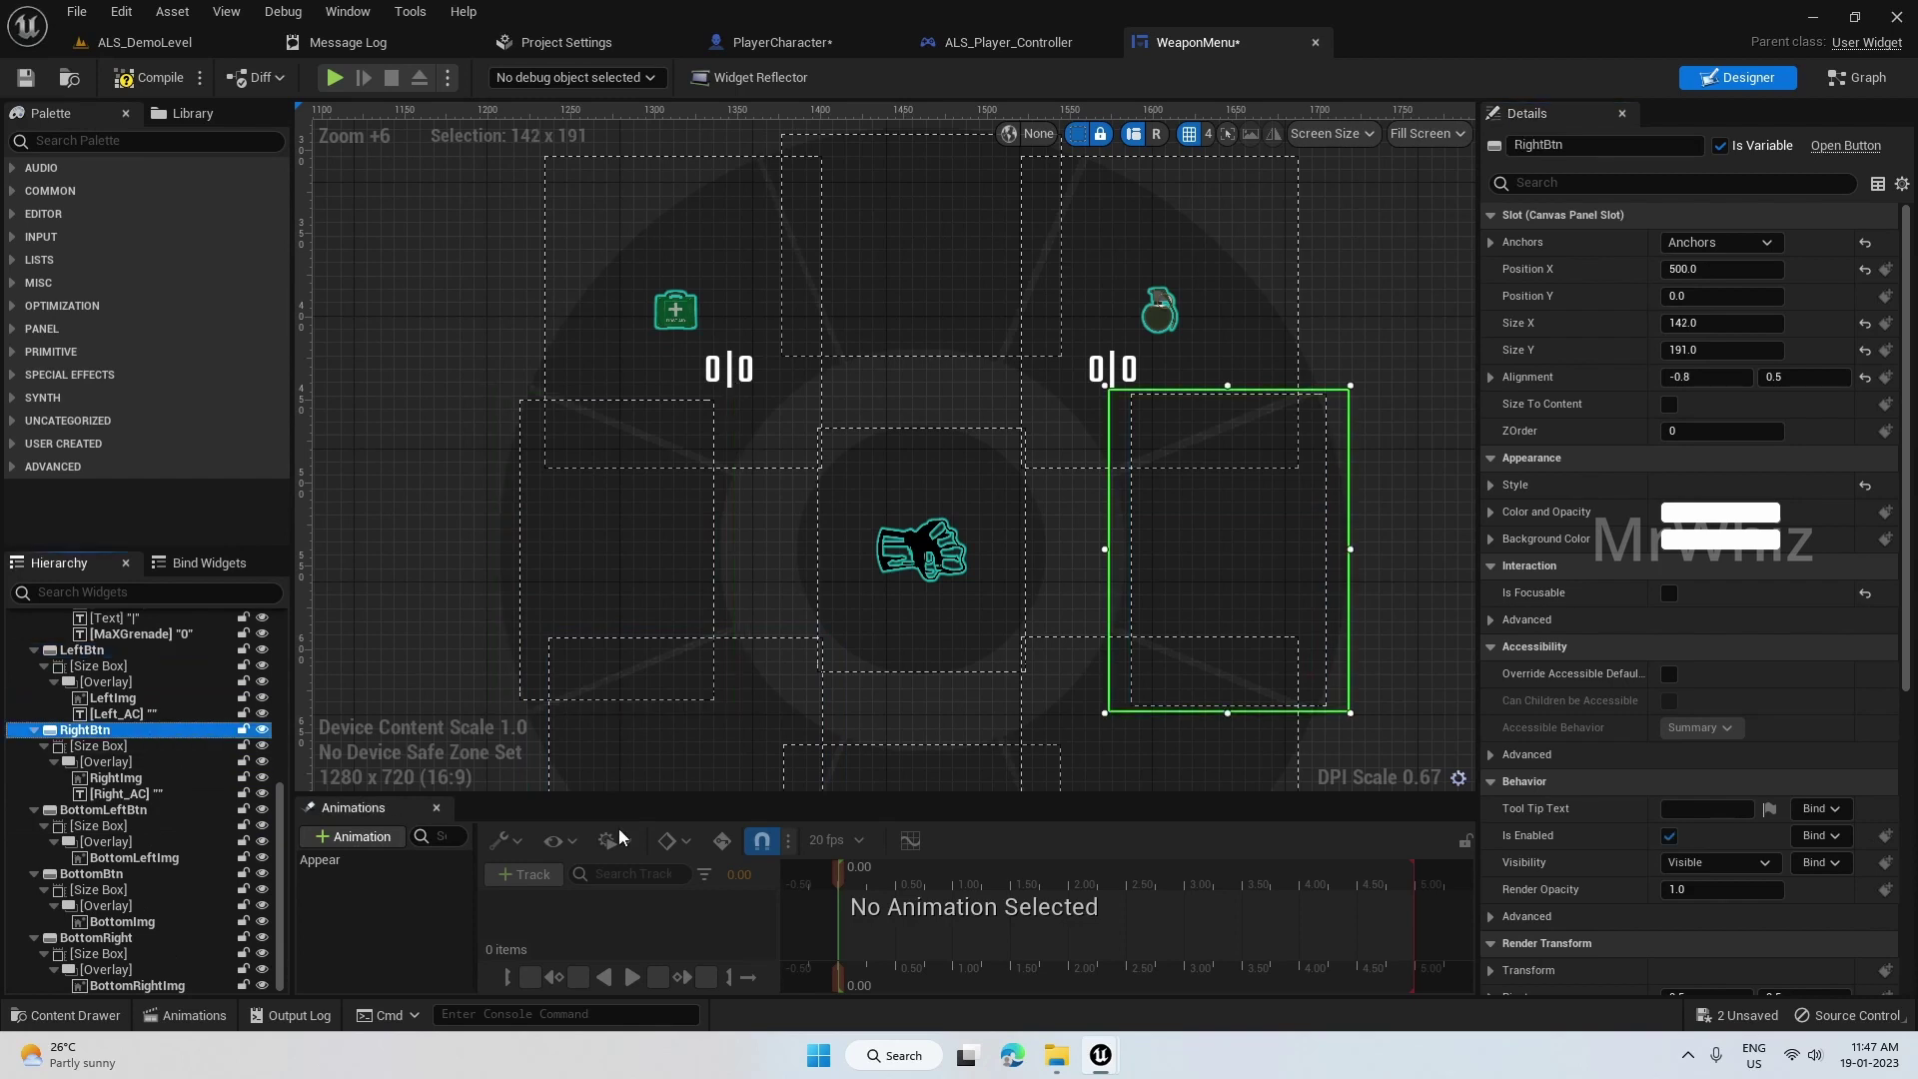
{"action": "left_click", "coordinate": [1670, 834]}
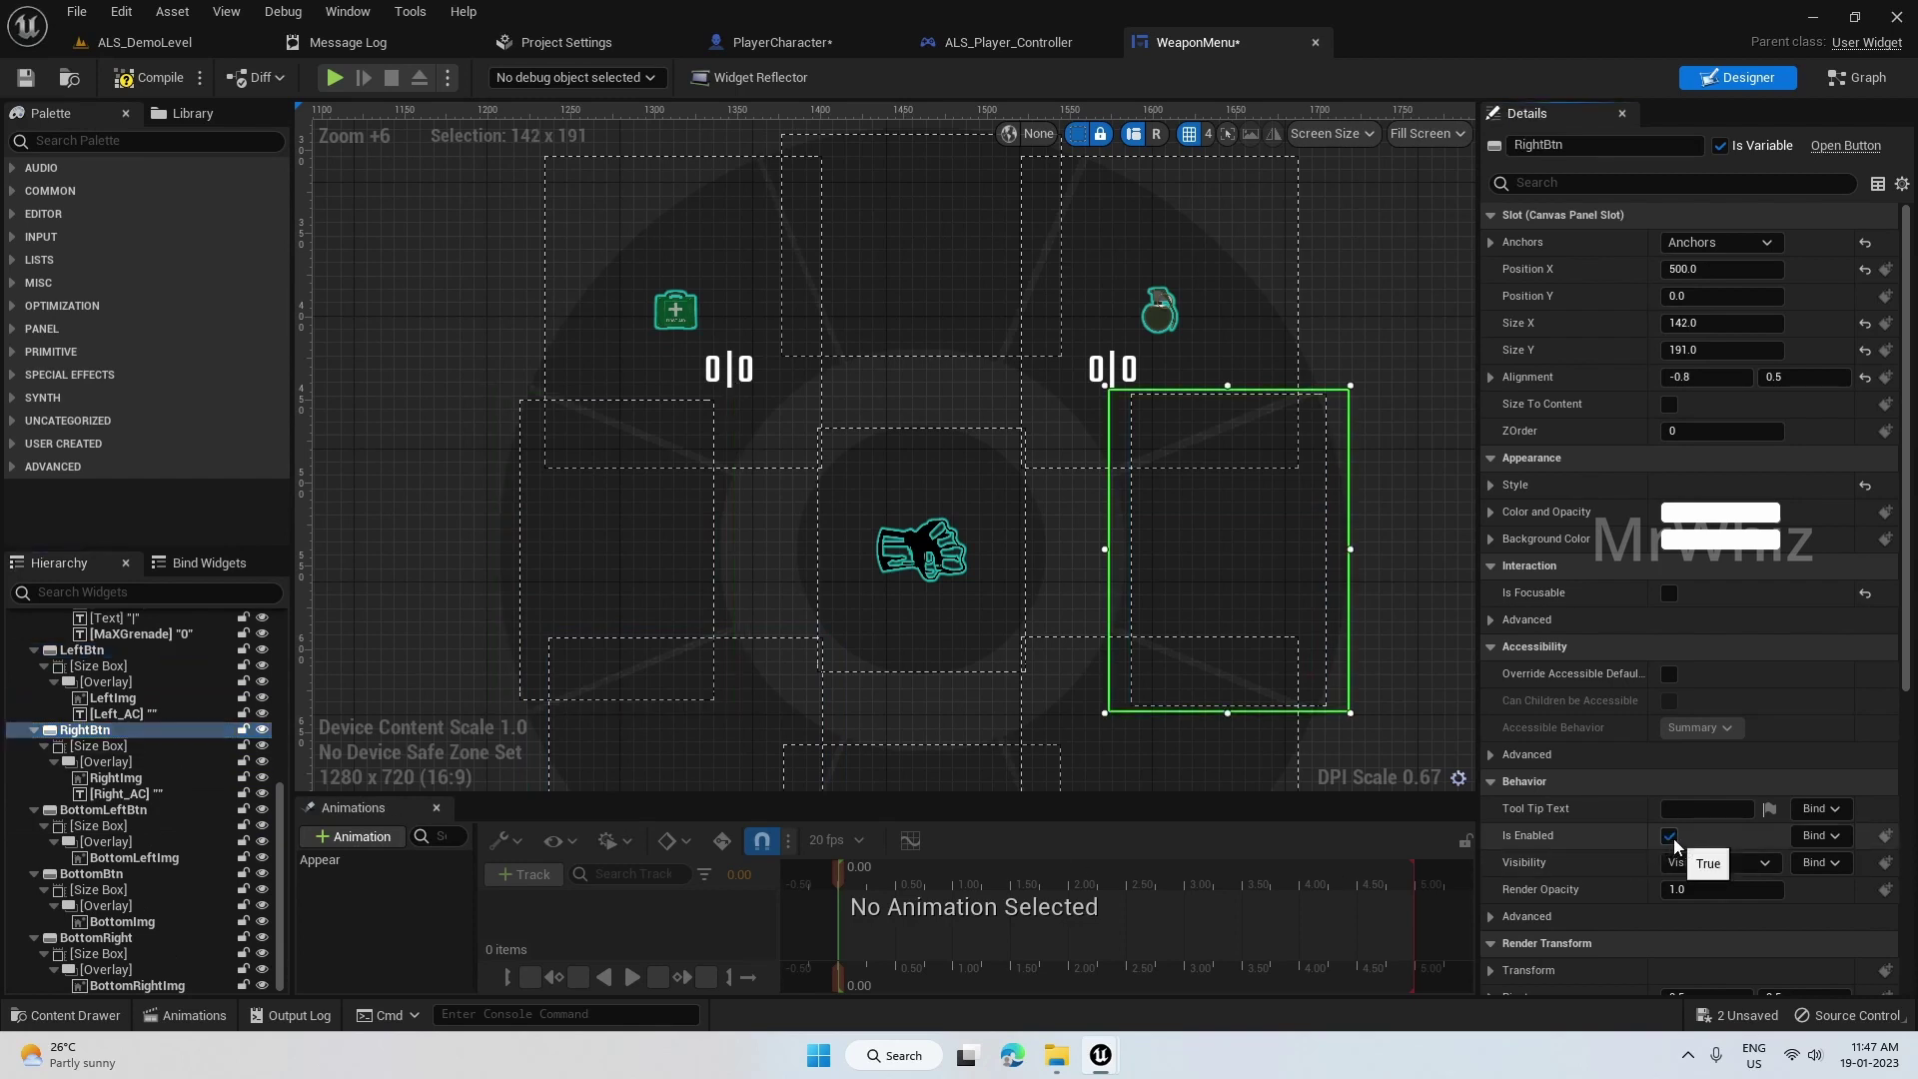
{"action": "left_click", "coordinate": [105, 809]}
{"action": "left_click", "coordinate": [1668, 835]}
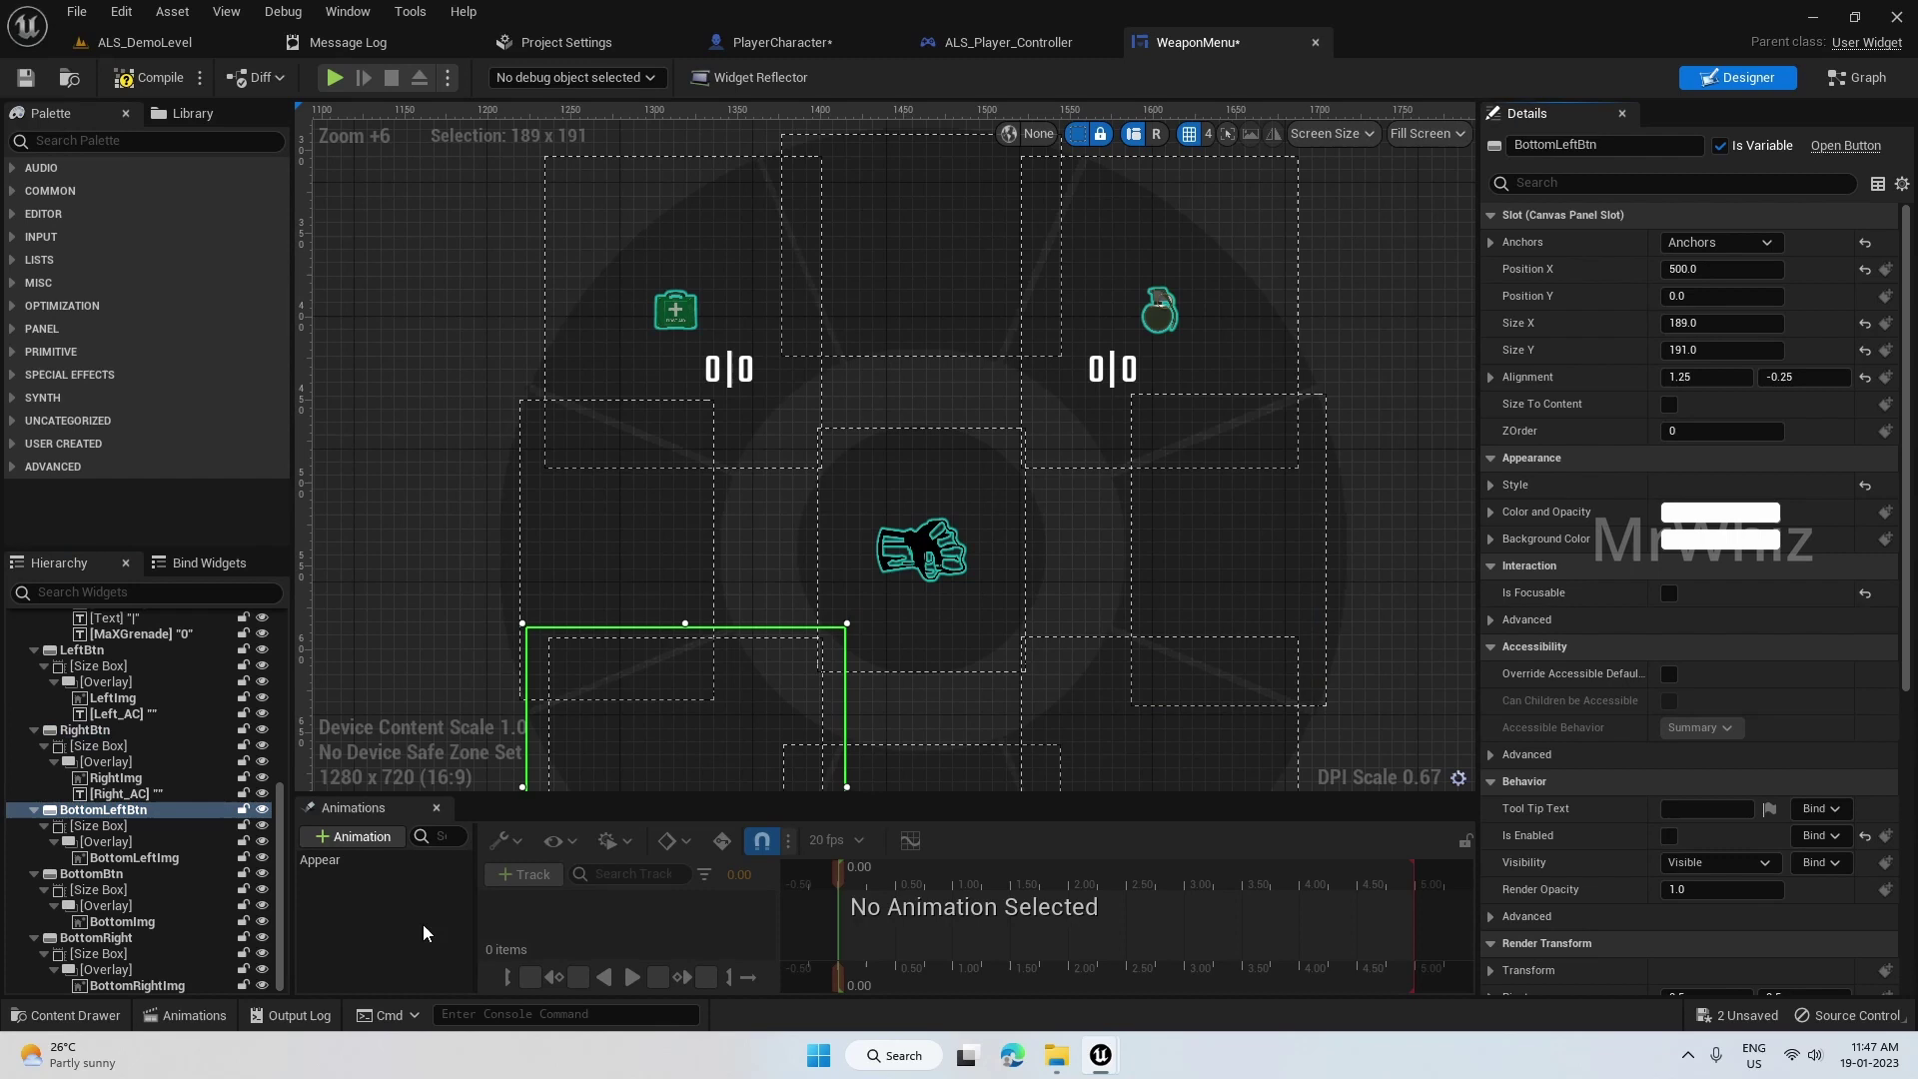
{"action": "left_click", "coordinate": [93, 873]}
{"action": "left_click", "coordinate": [1669, 835]}
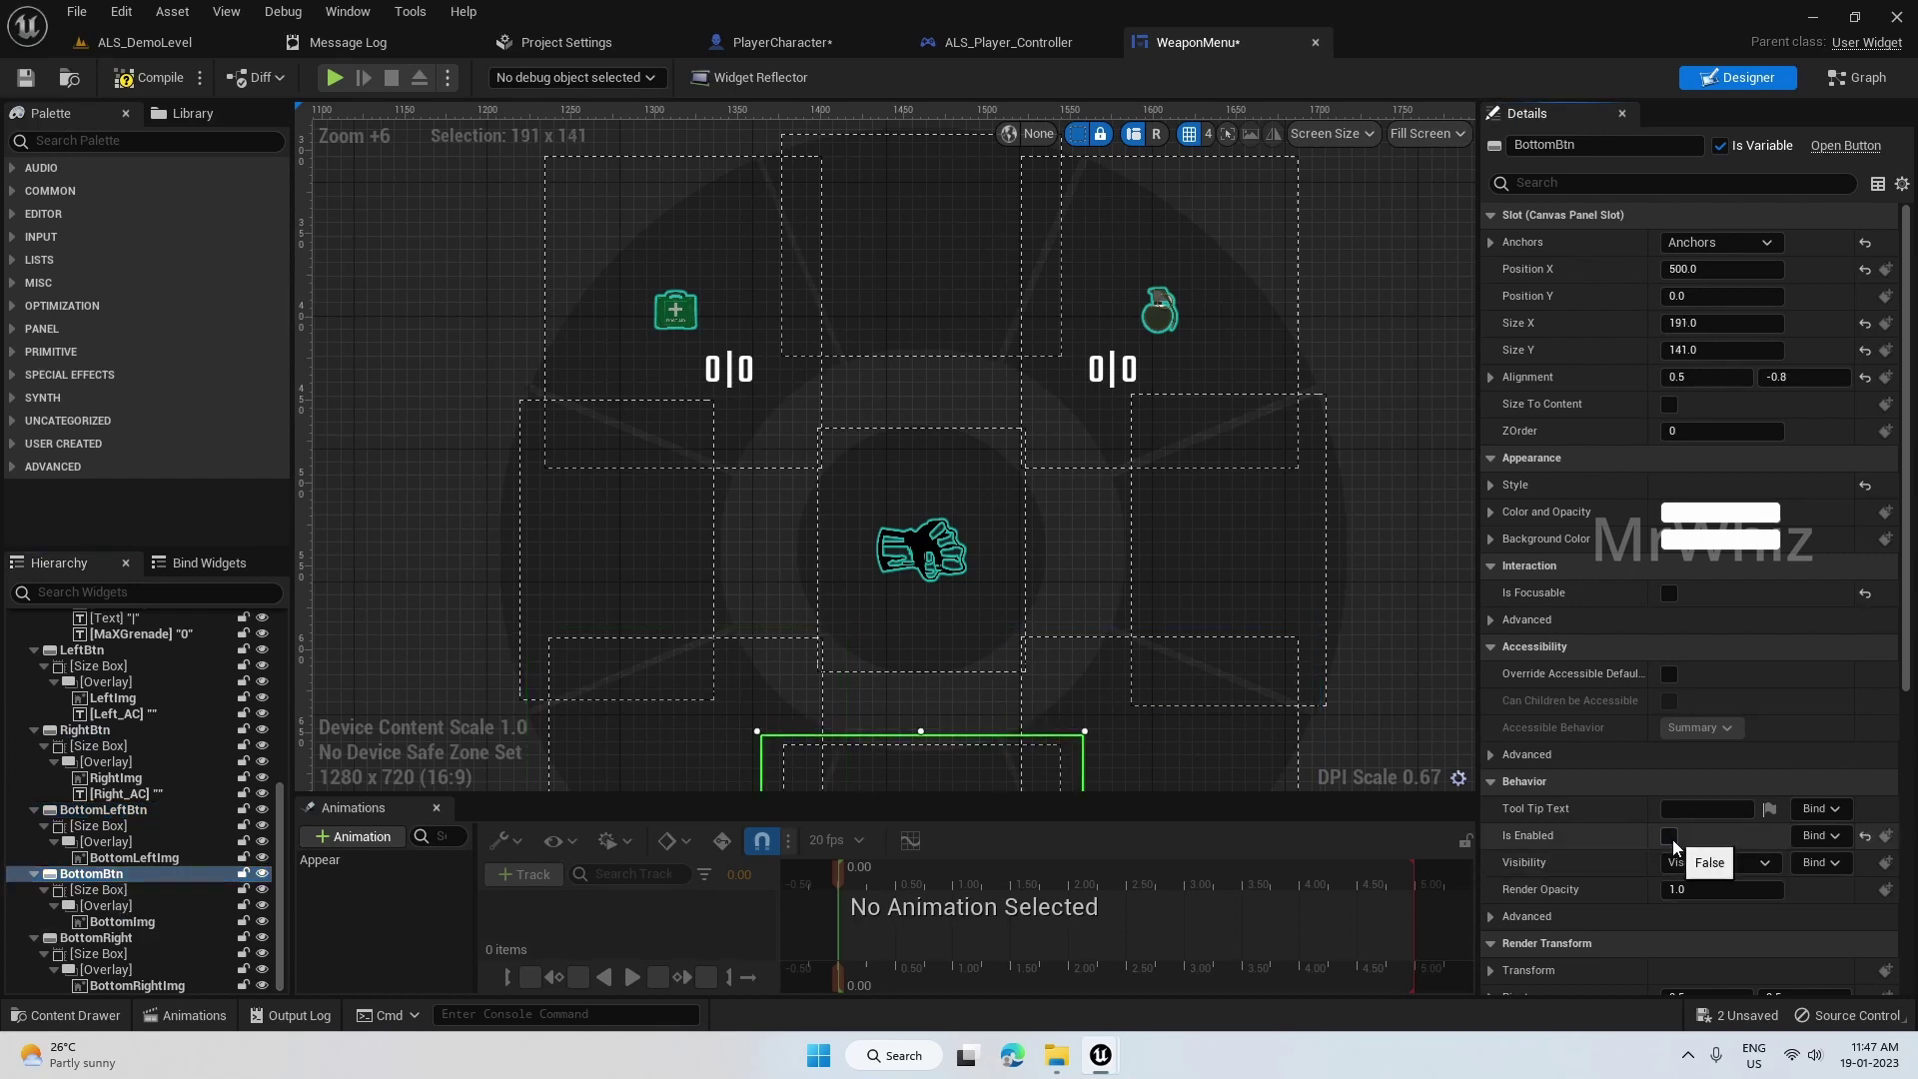
{"action": "left_click", "coordinate": [96, 937]}
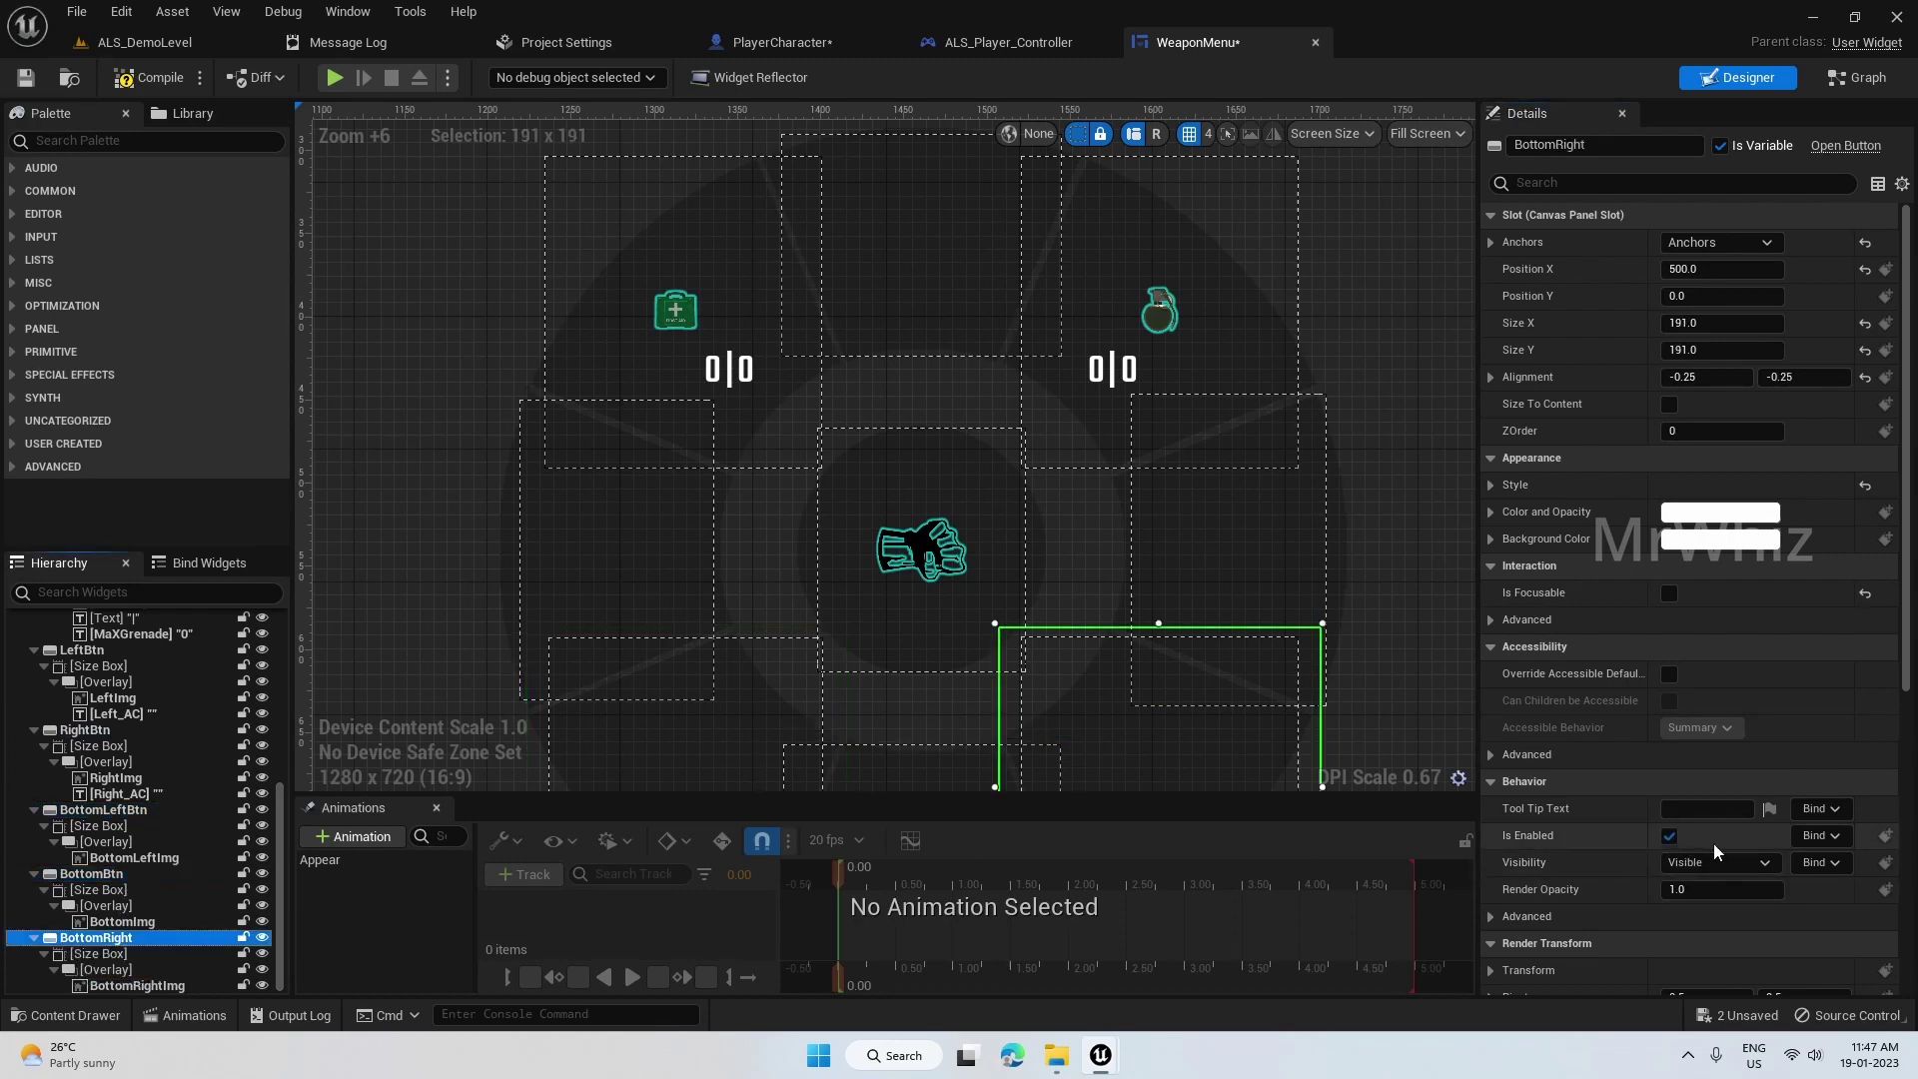
{"action": "left_click", "coordinate": [1674, 849]}
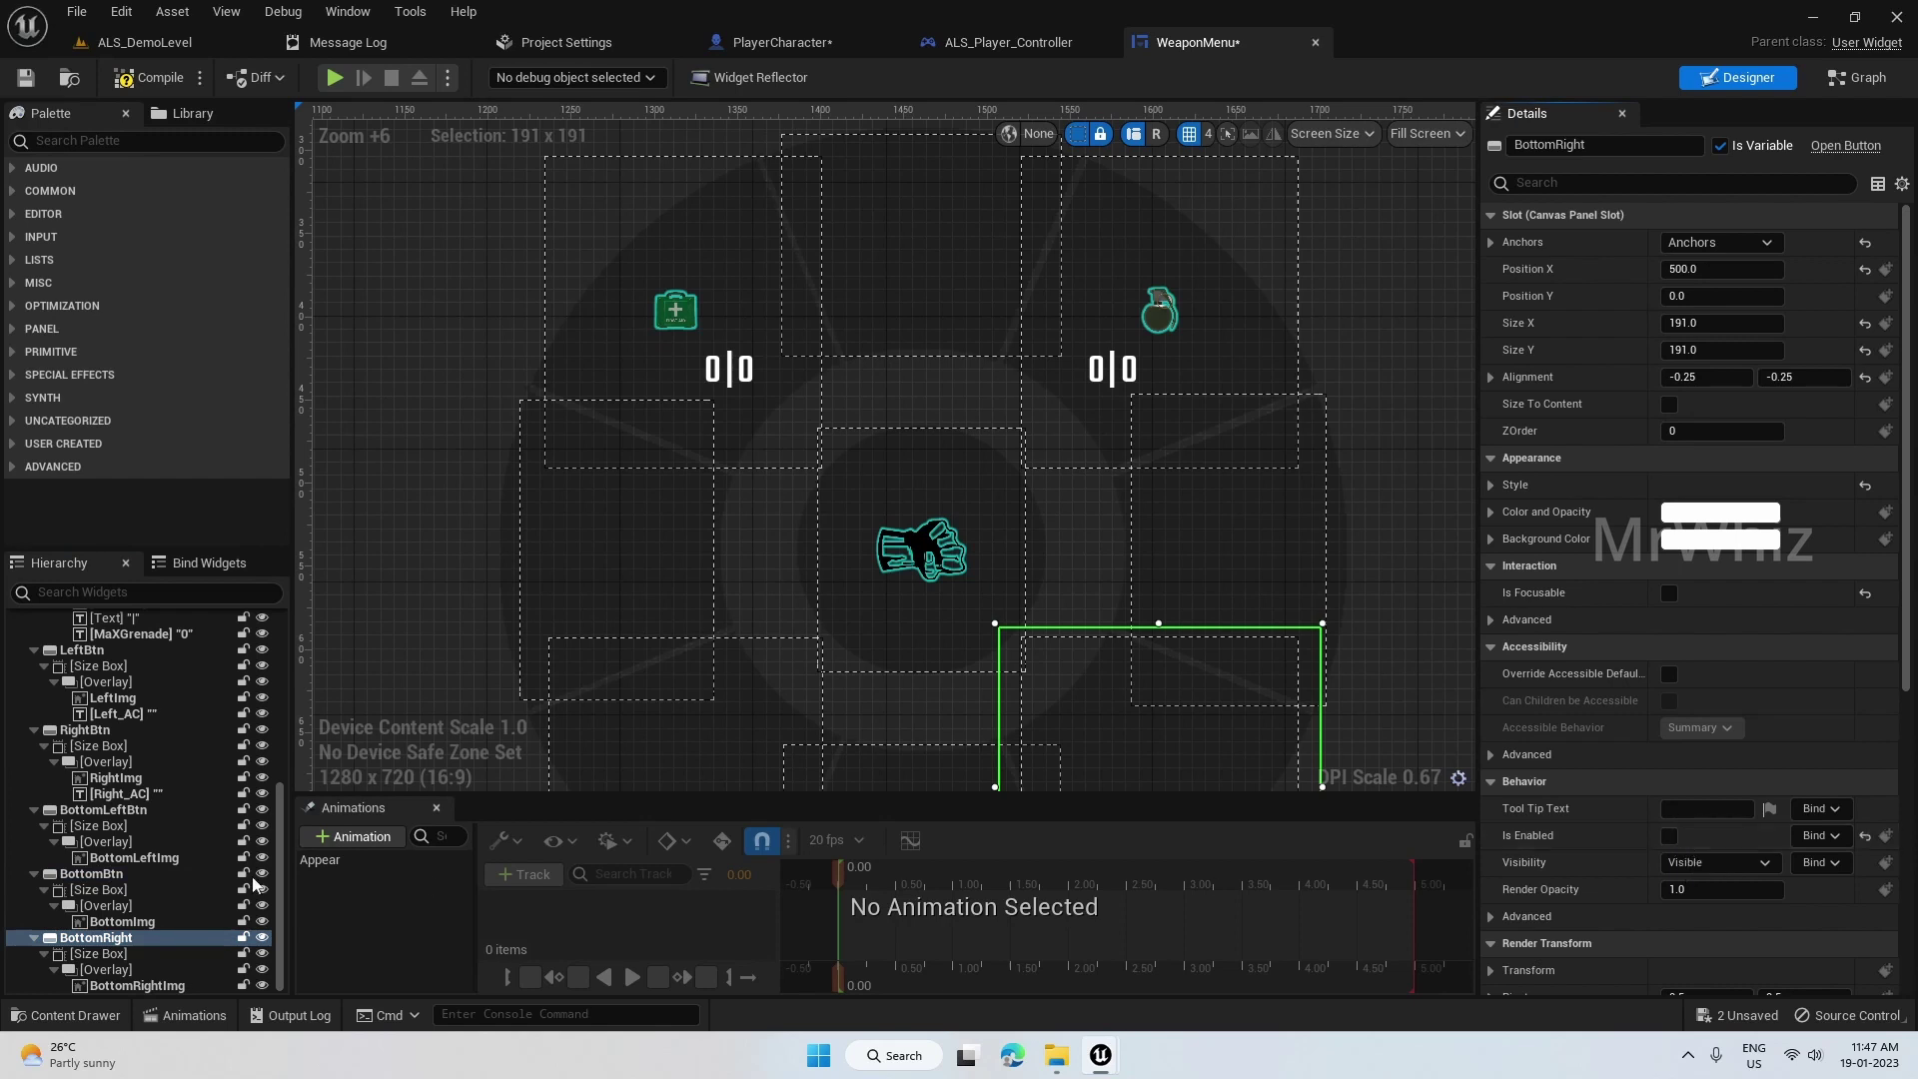
{"action": "left_click", "coordinate": [124, 80]}
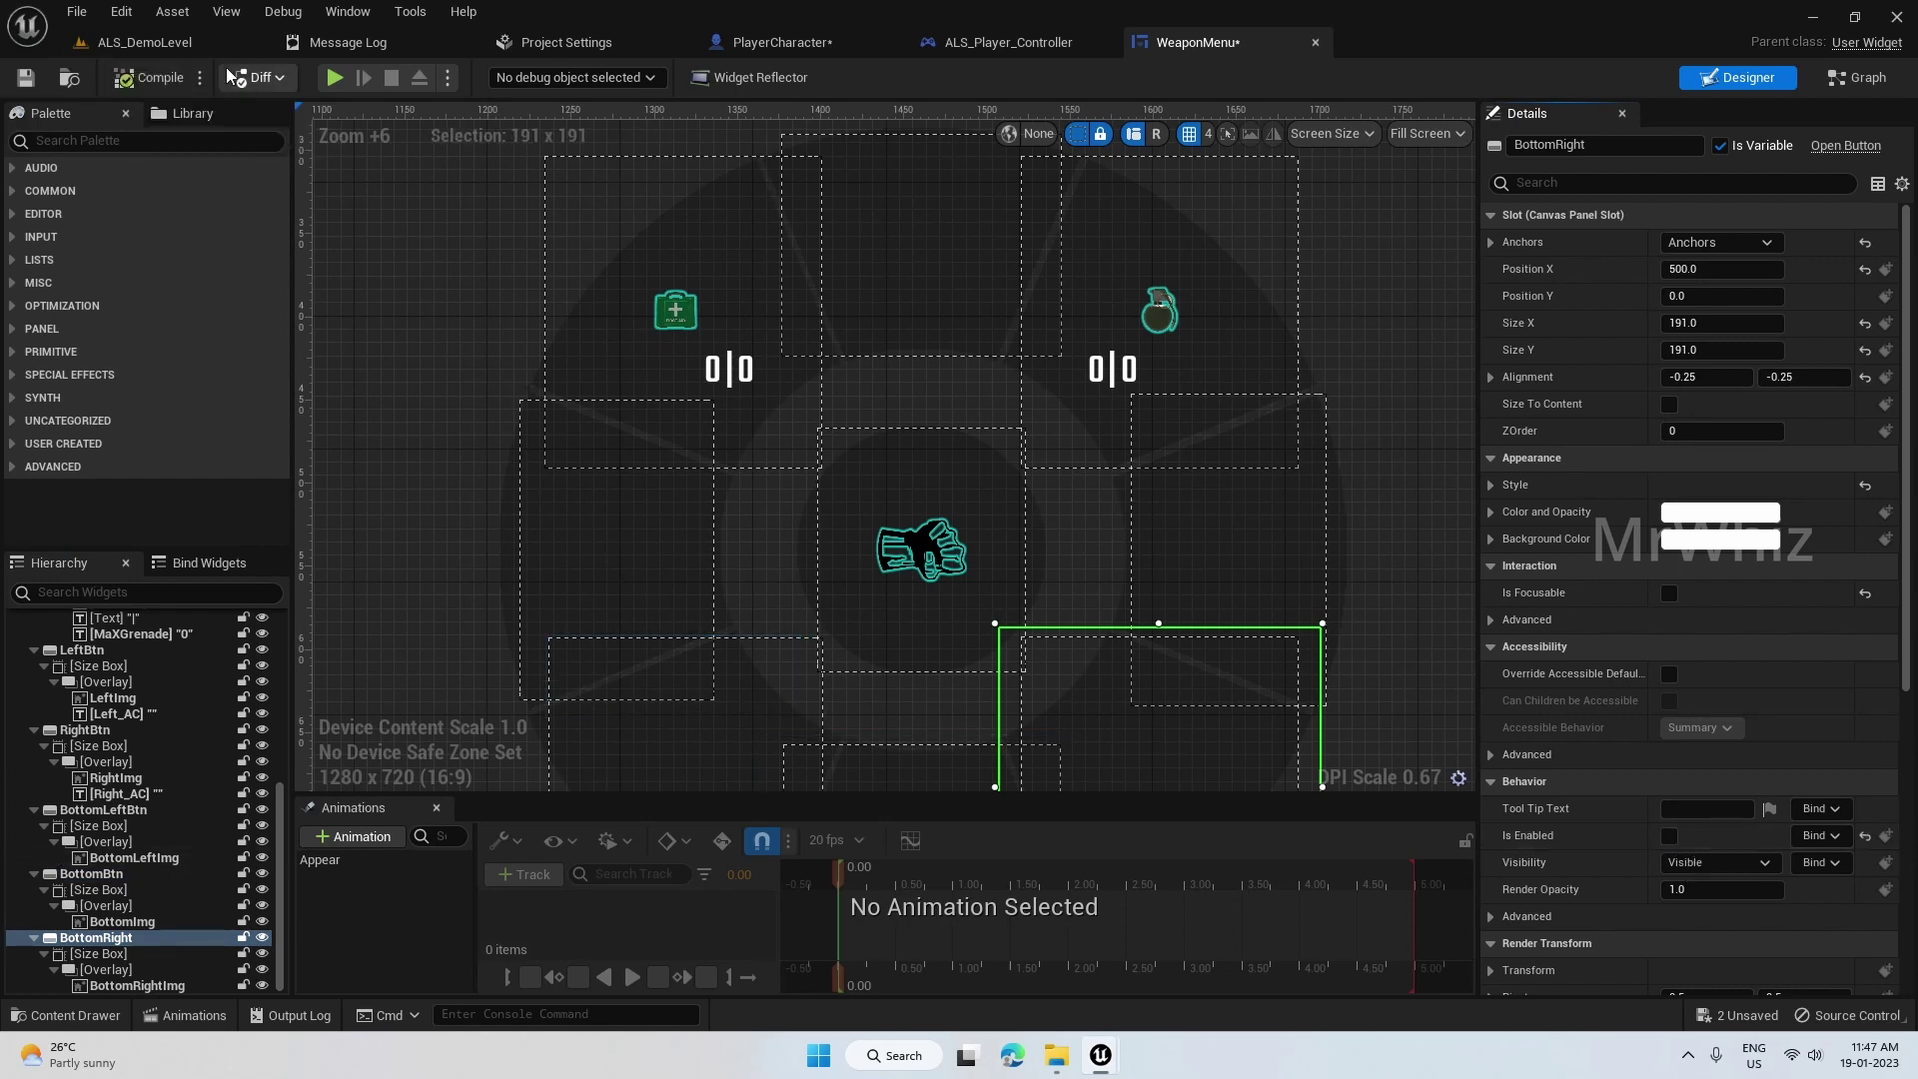
- Play ALS_DemoLevel, then open and close the weapon wheel with Q
{"action": "left_click", "coordinate": [146, 42]}
{"action": "left_click", "coordinate": [441, 79]}
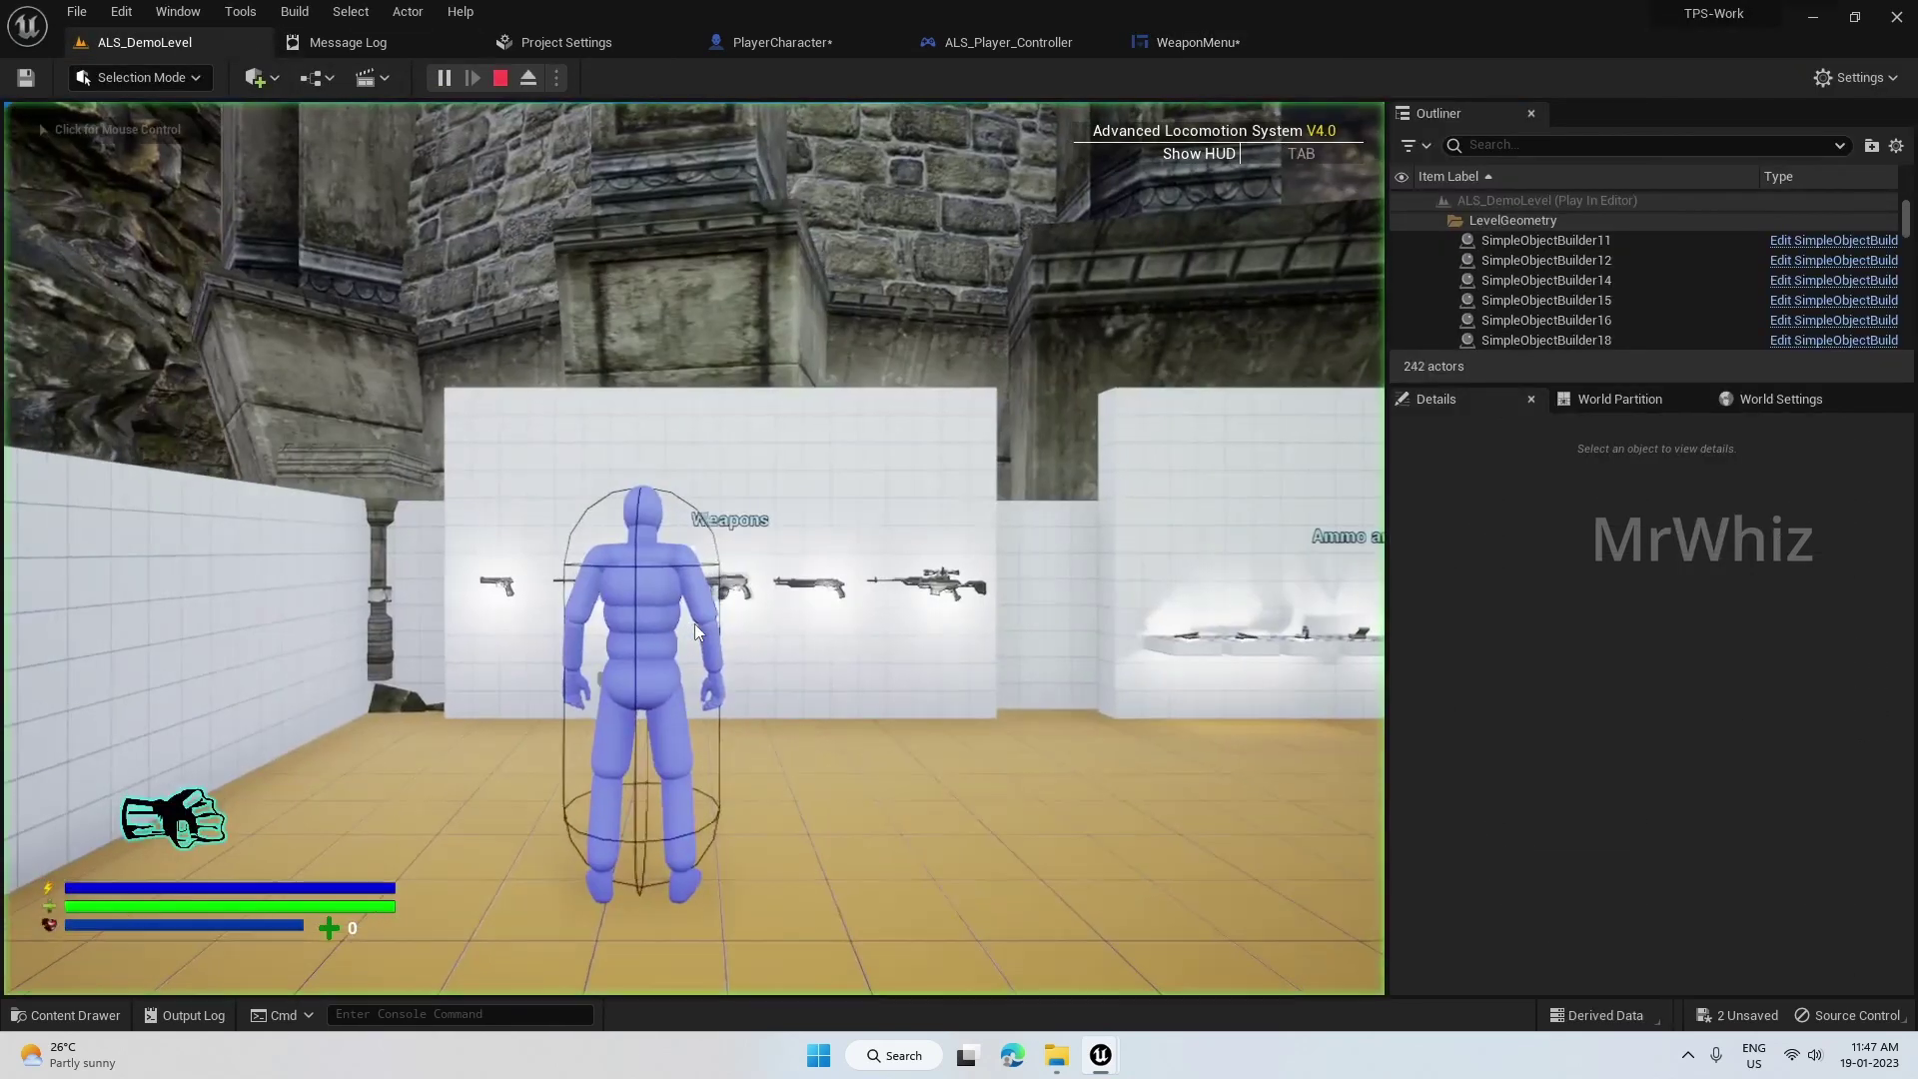
{"action": "key", "text": "q"}
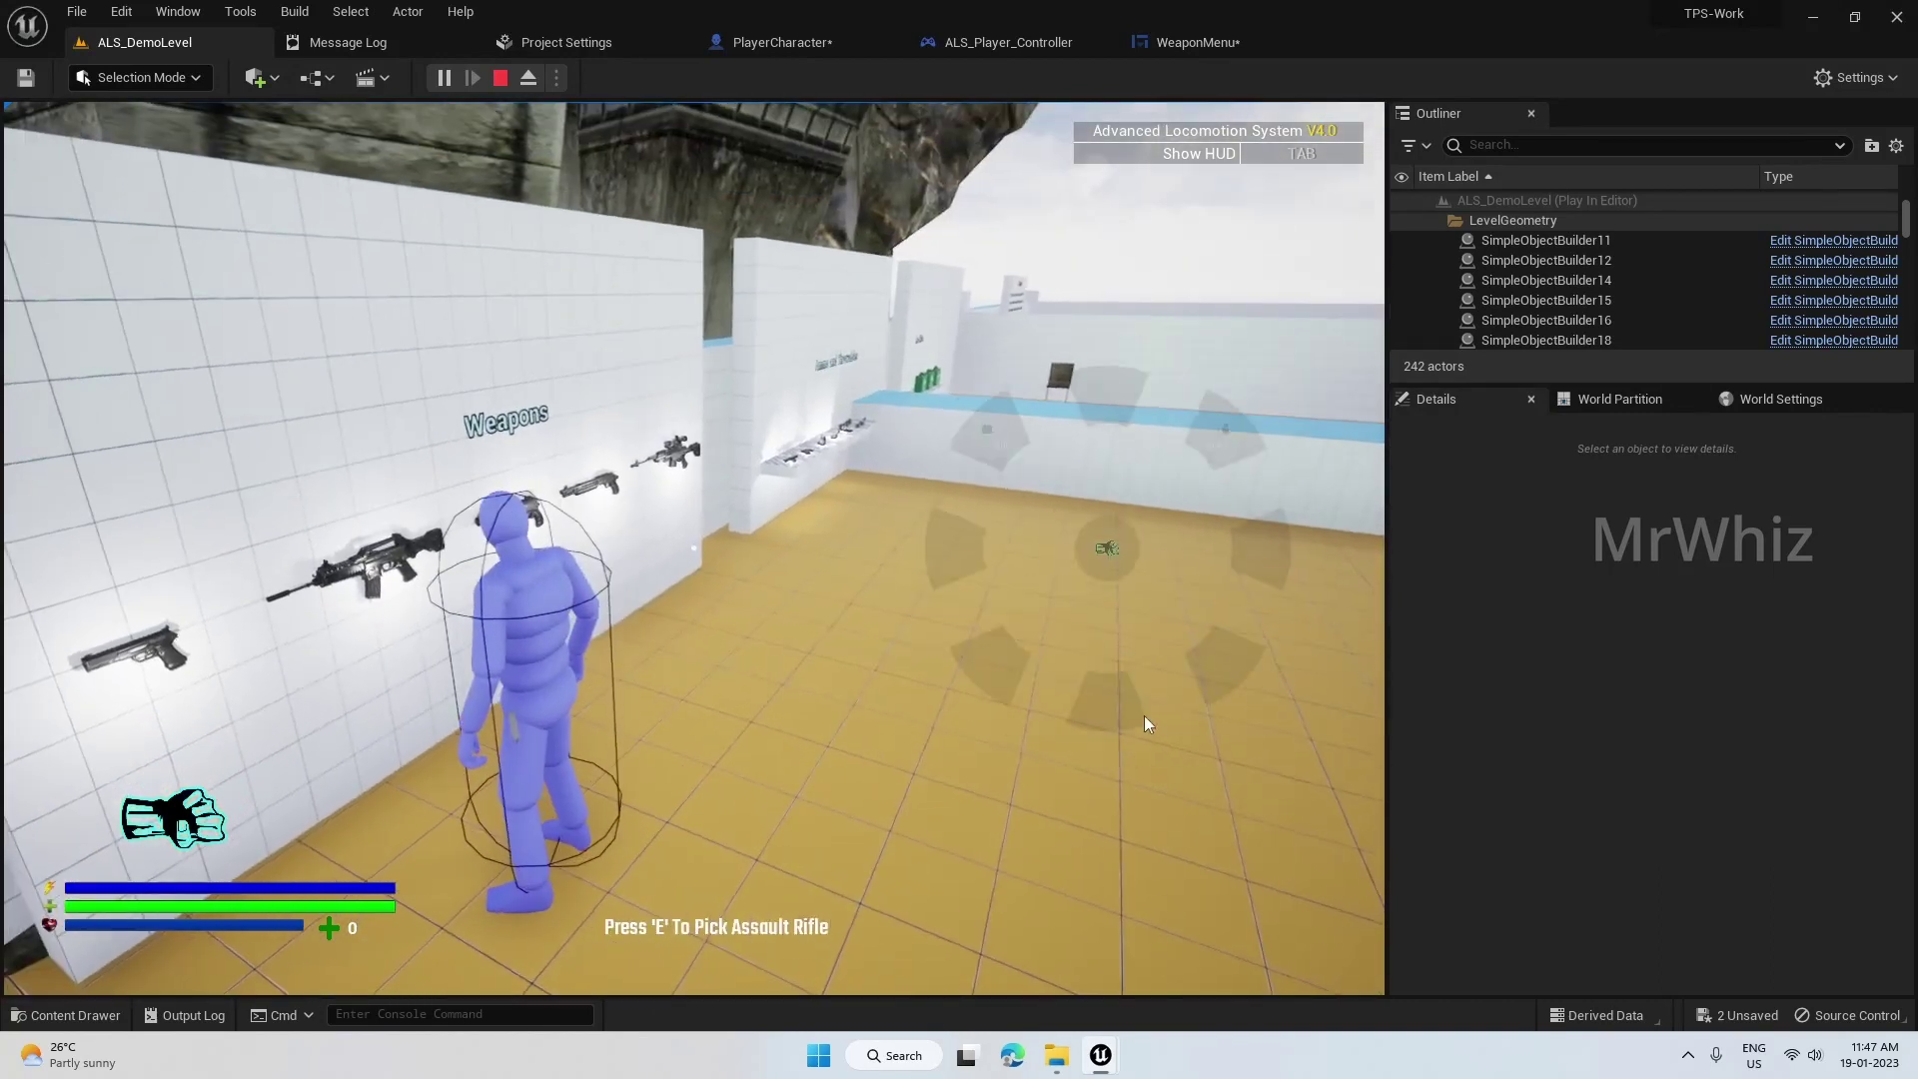
{"action": "key", "text": "s"}
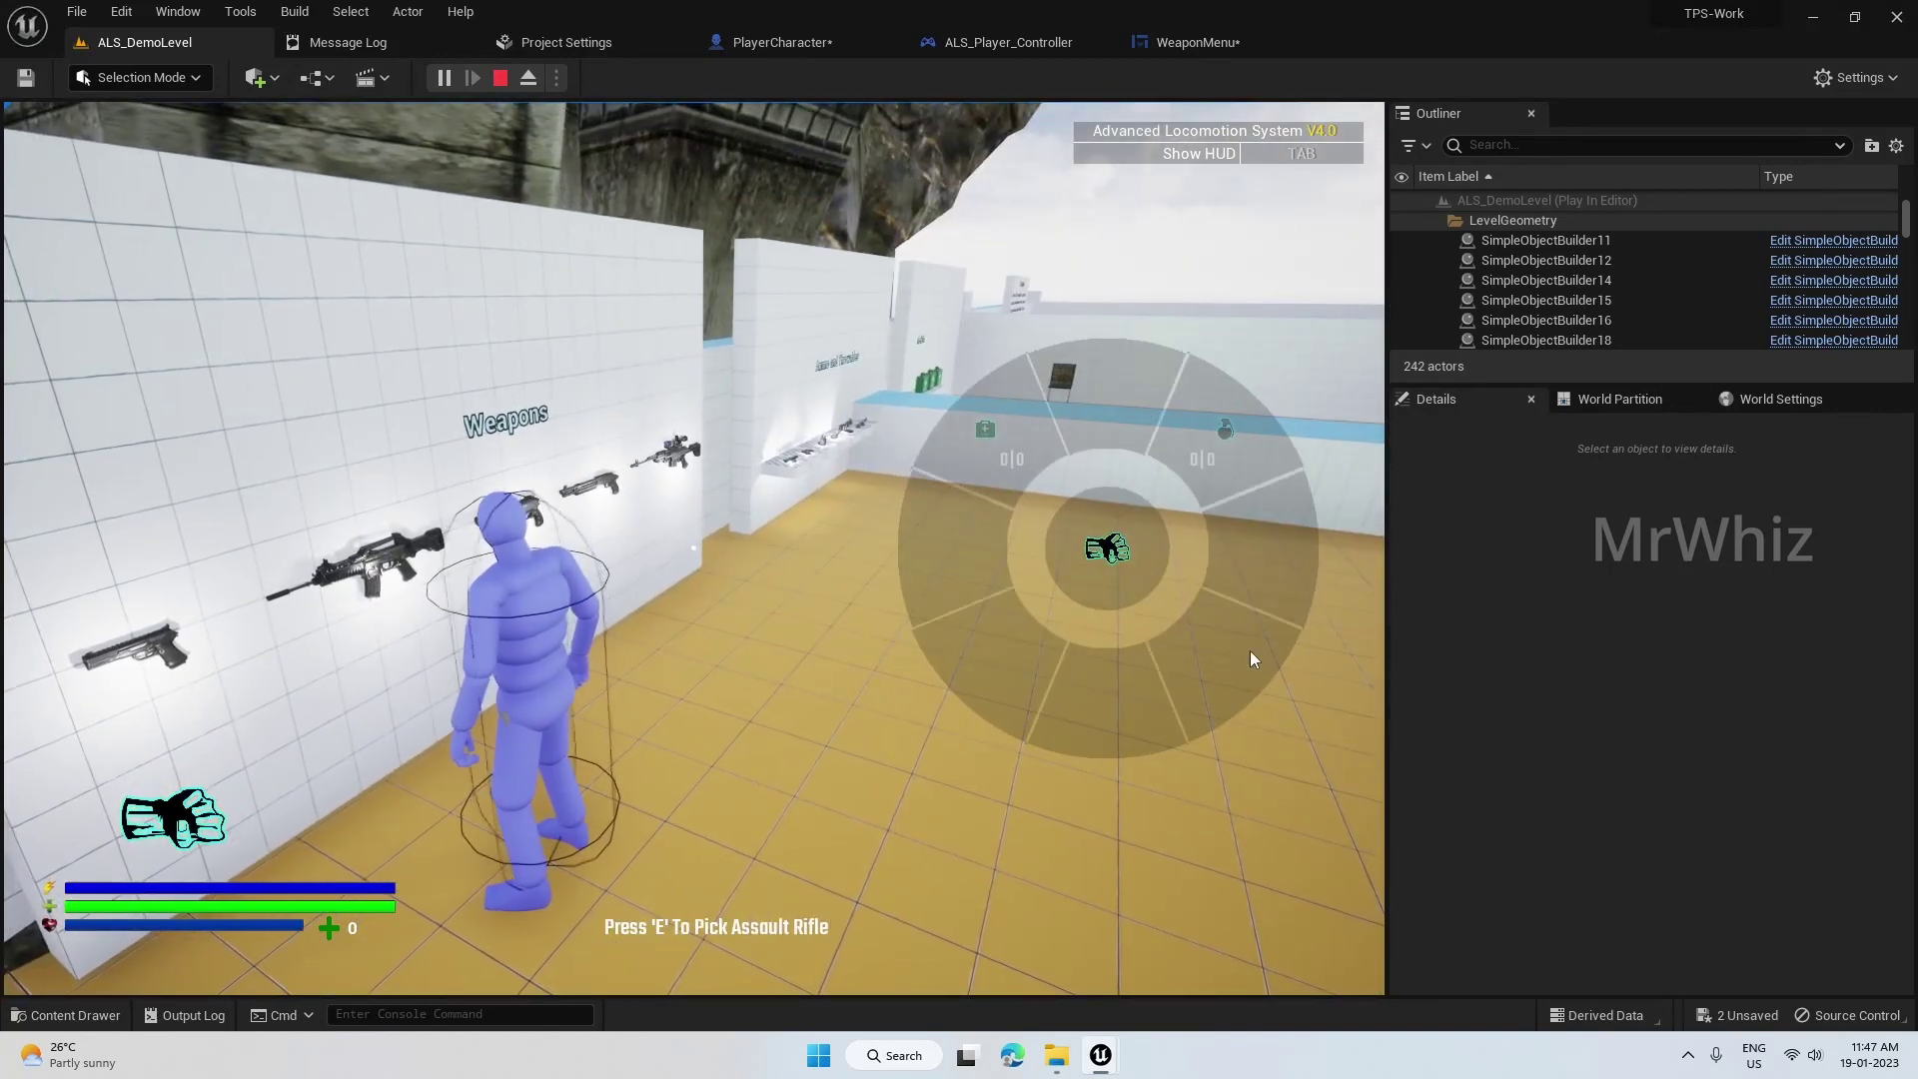
{"action": "left_click", "coordinate": [997, 741]}
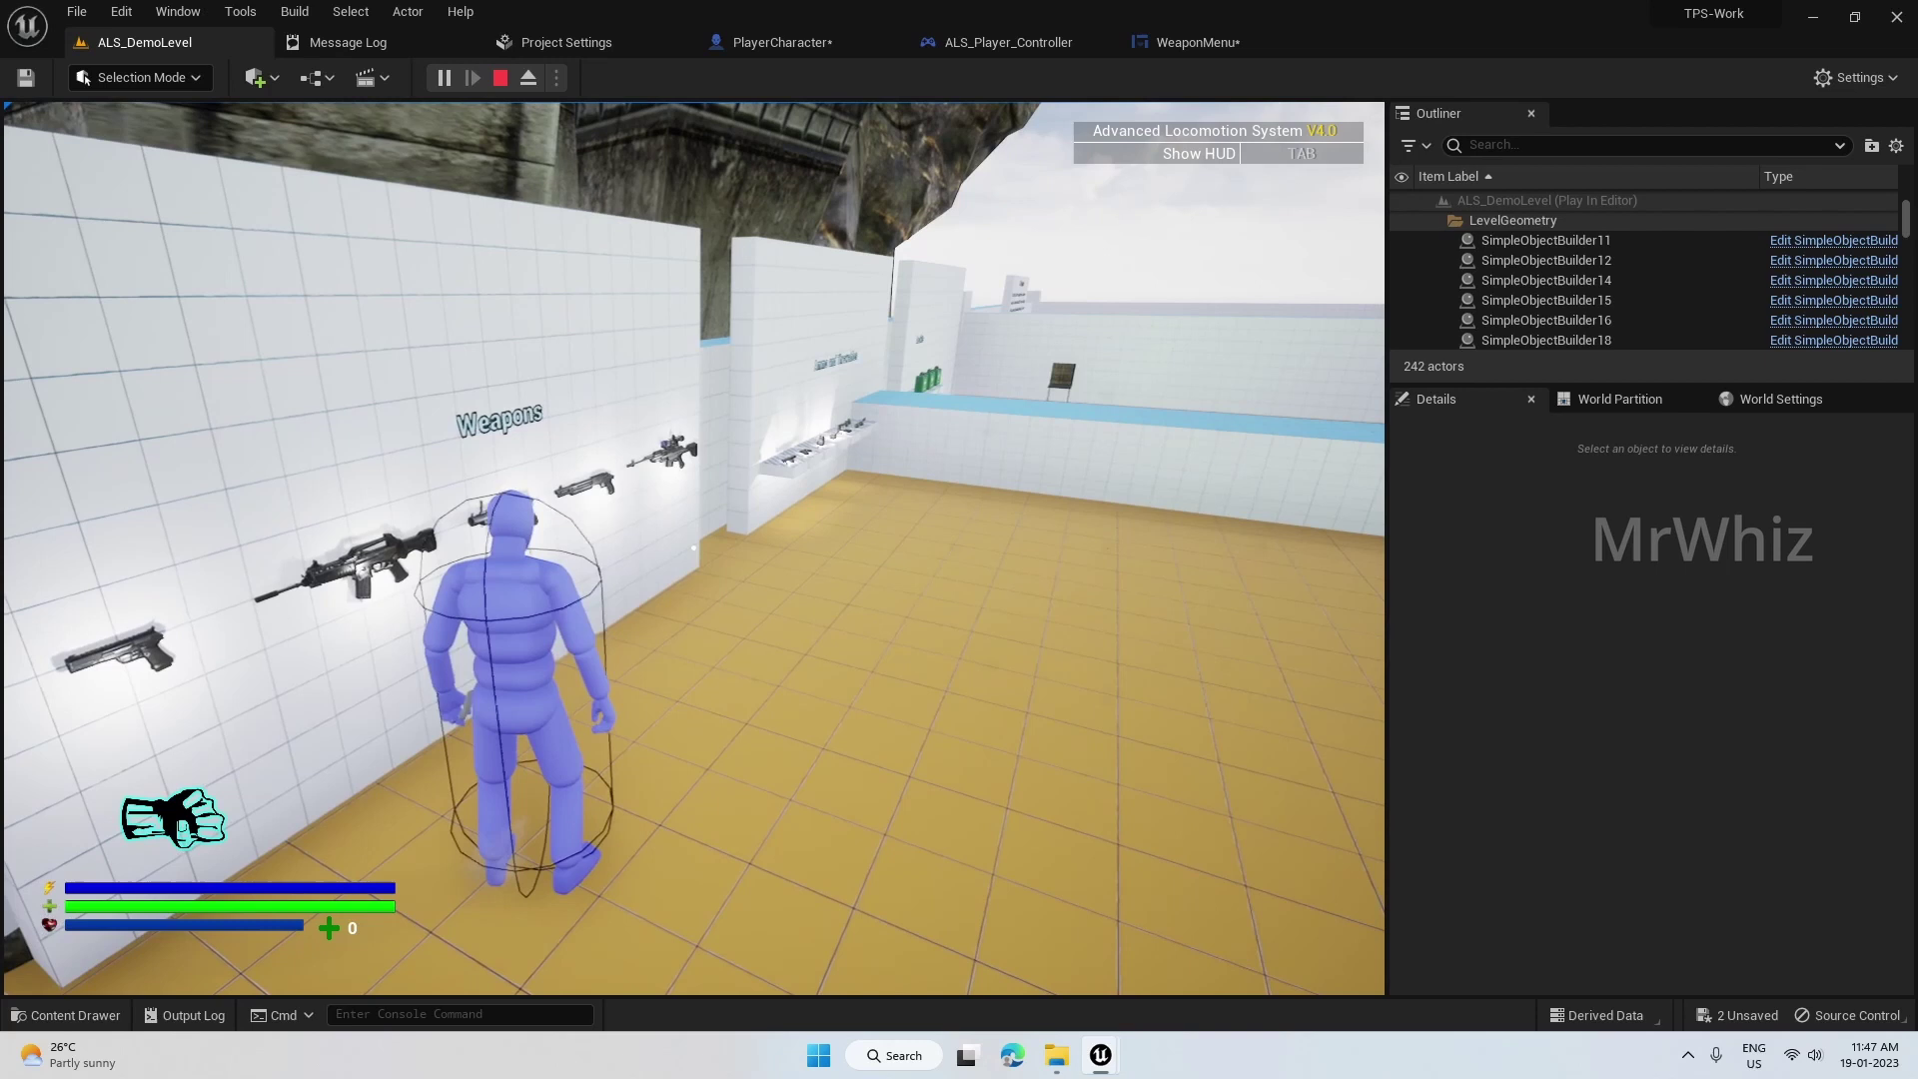
- Reopen and close the wheel, stop play, and return to PlayerCharacter's weapon graph
{"action": "key", "text": "w"}
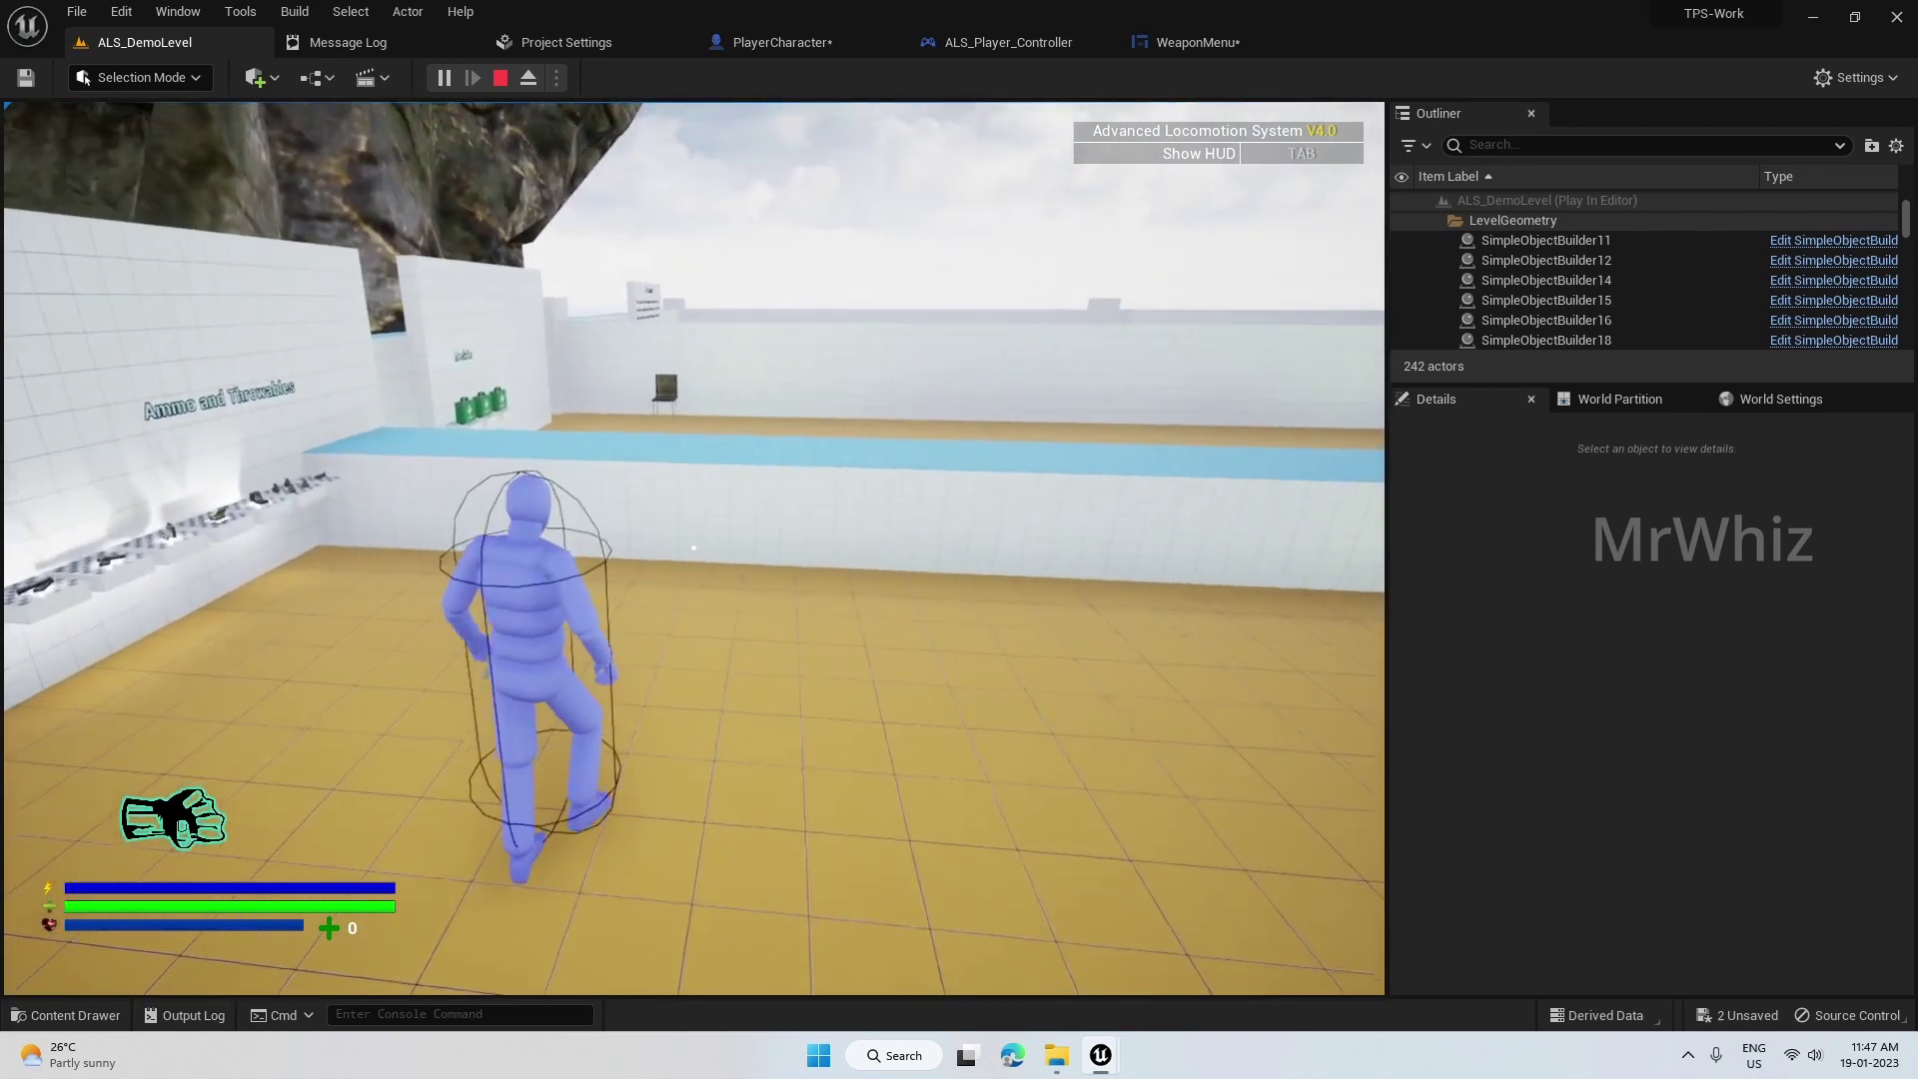
{"action": "key", "text": "q"}
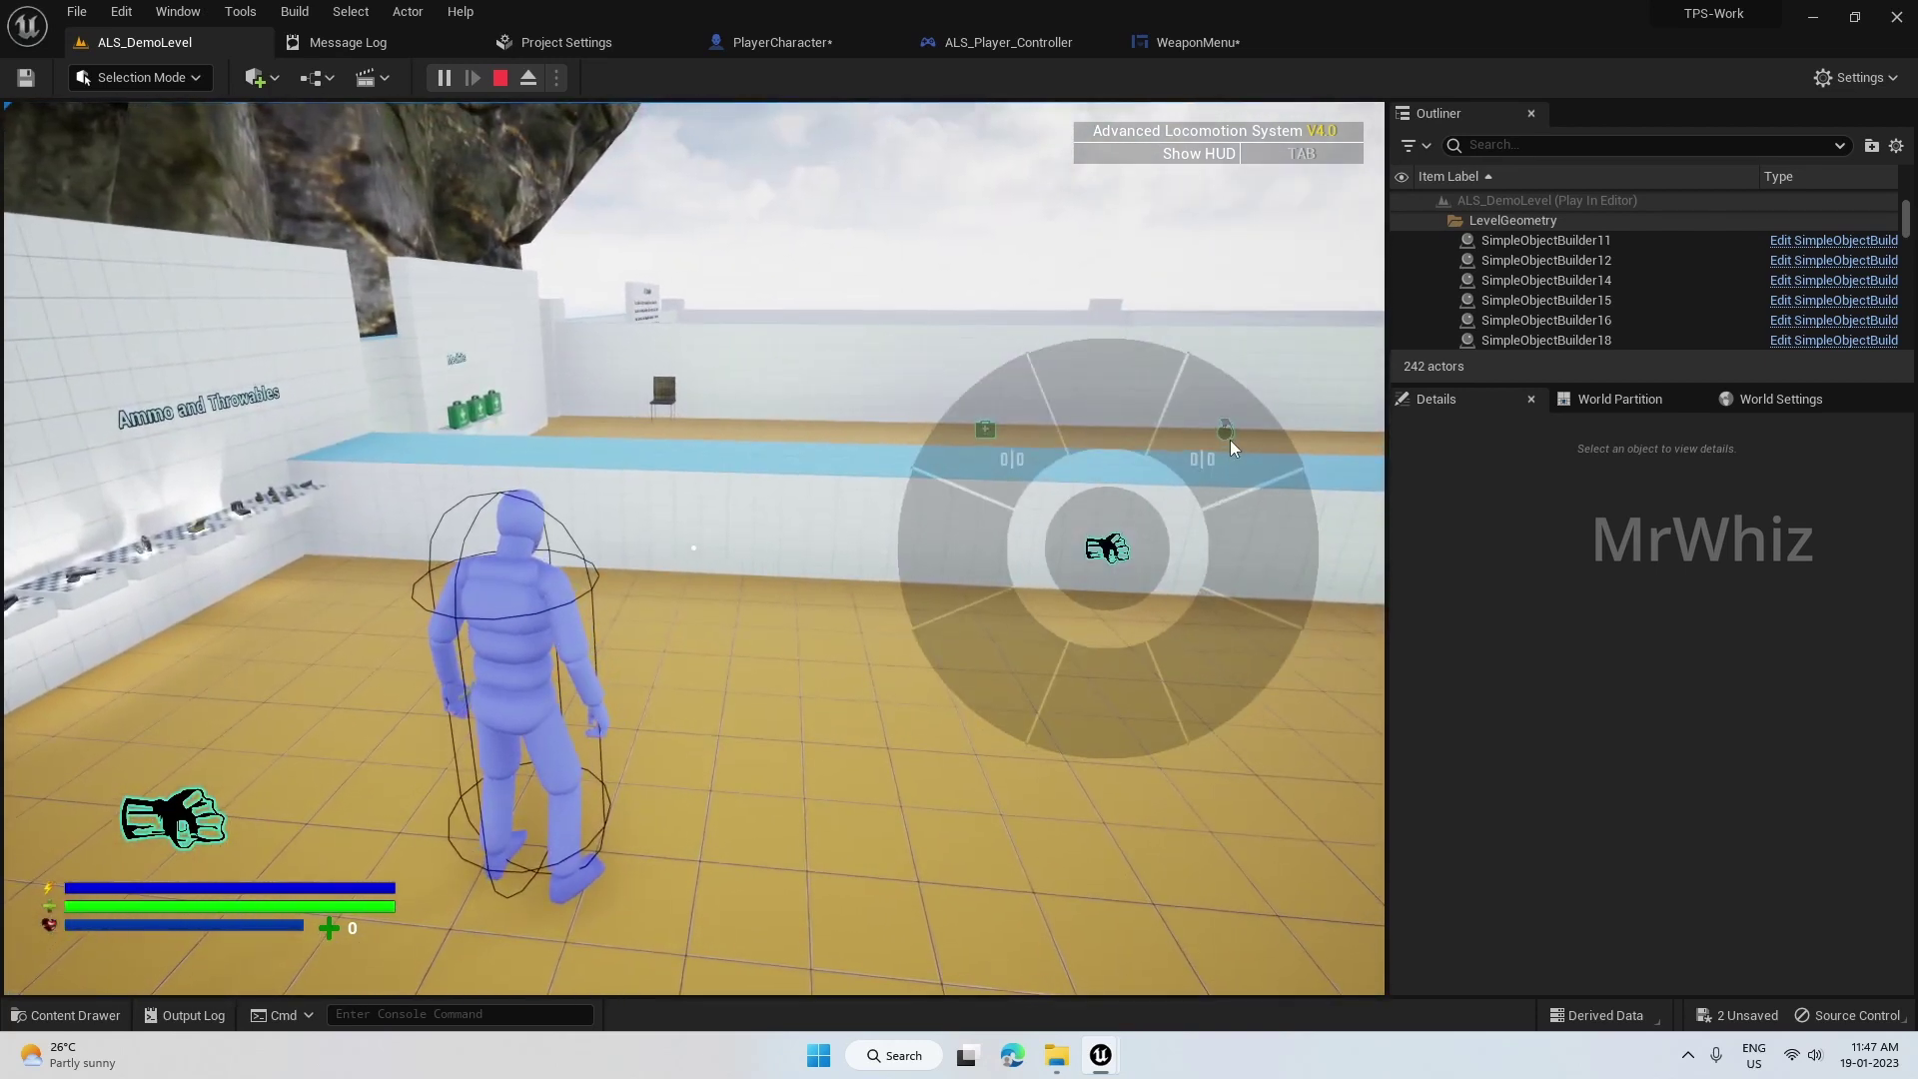
{"action": "left_click", "coordinate": [1230, 438]}
{"action": "key", "text": "Escape"}
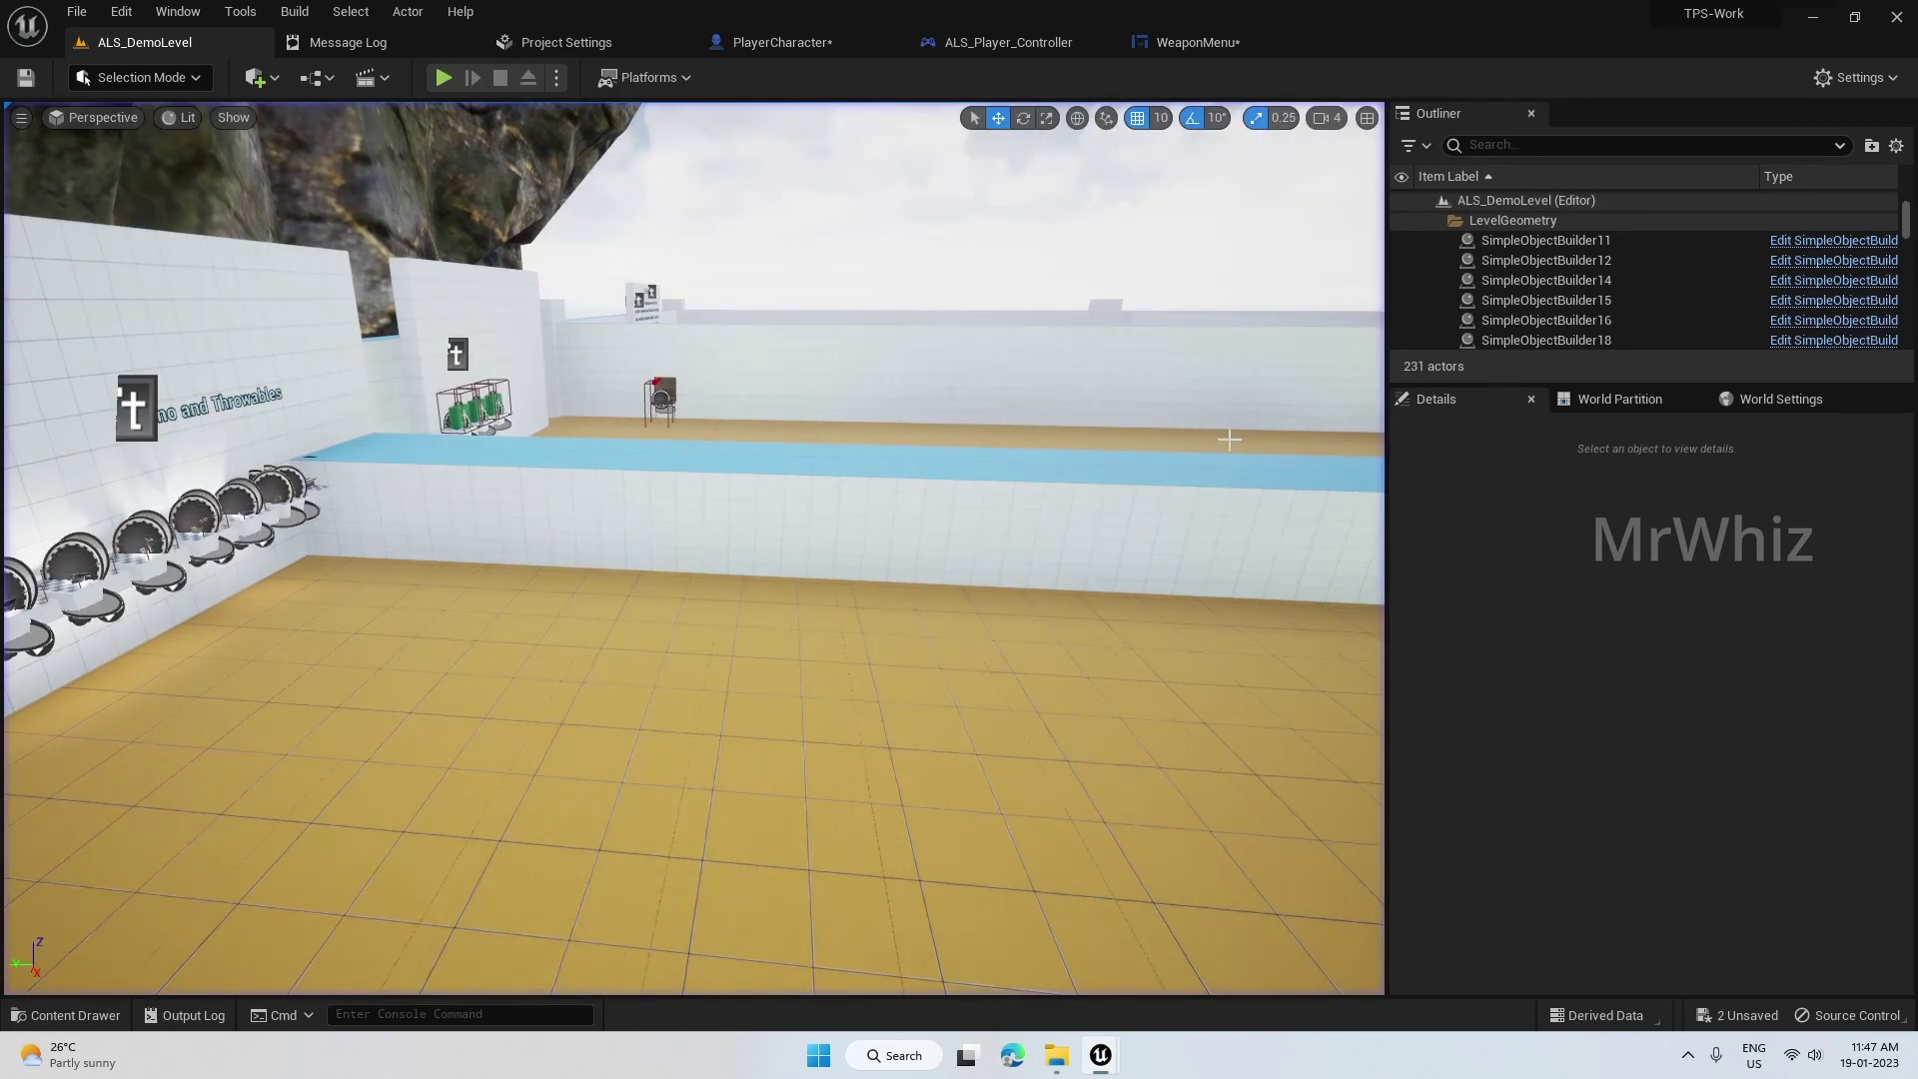
{"action": "right_click_drag", "start_coordinate": [960, 683], "coordinate": [961, 684]}
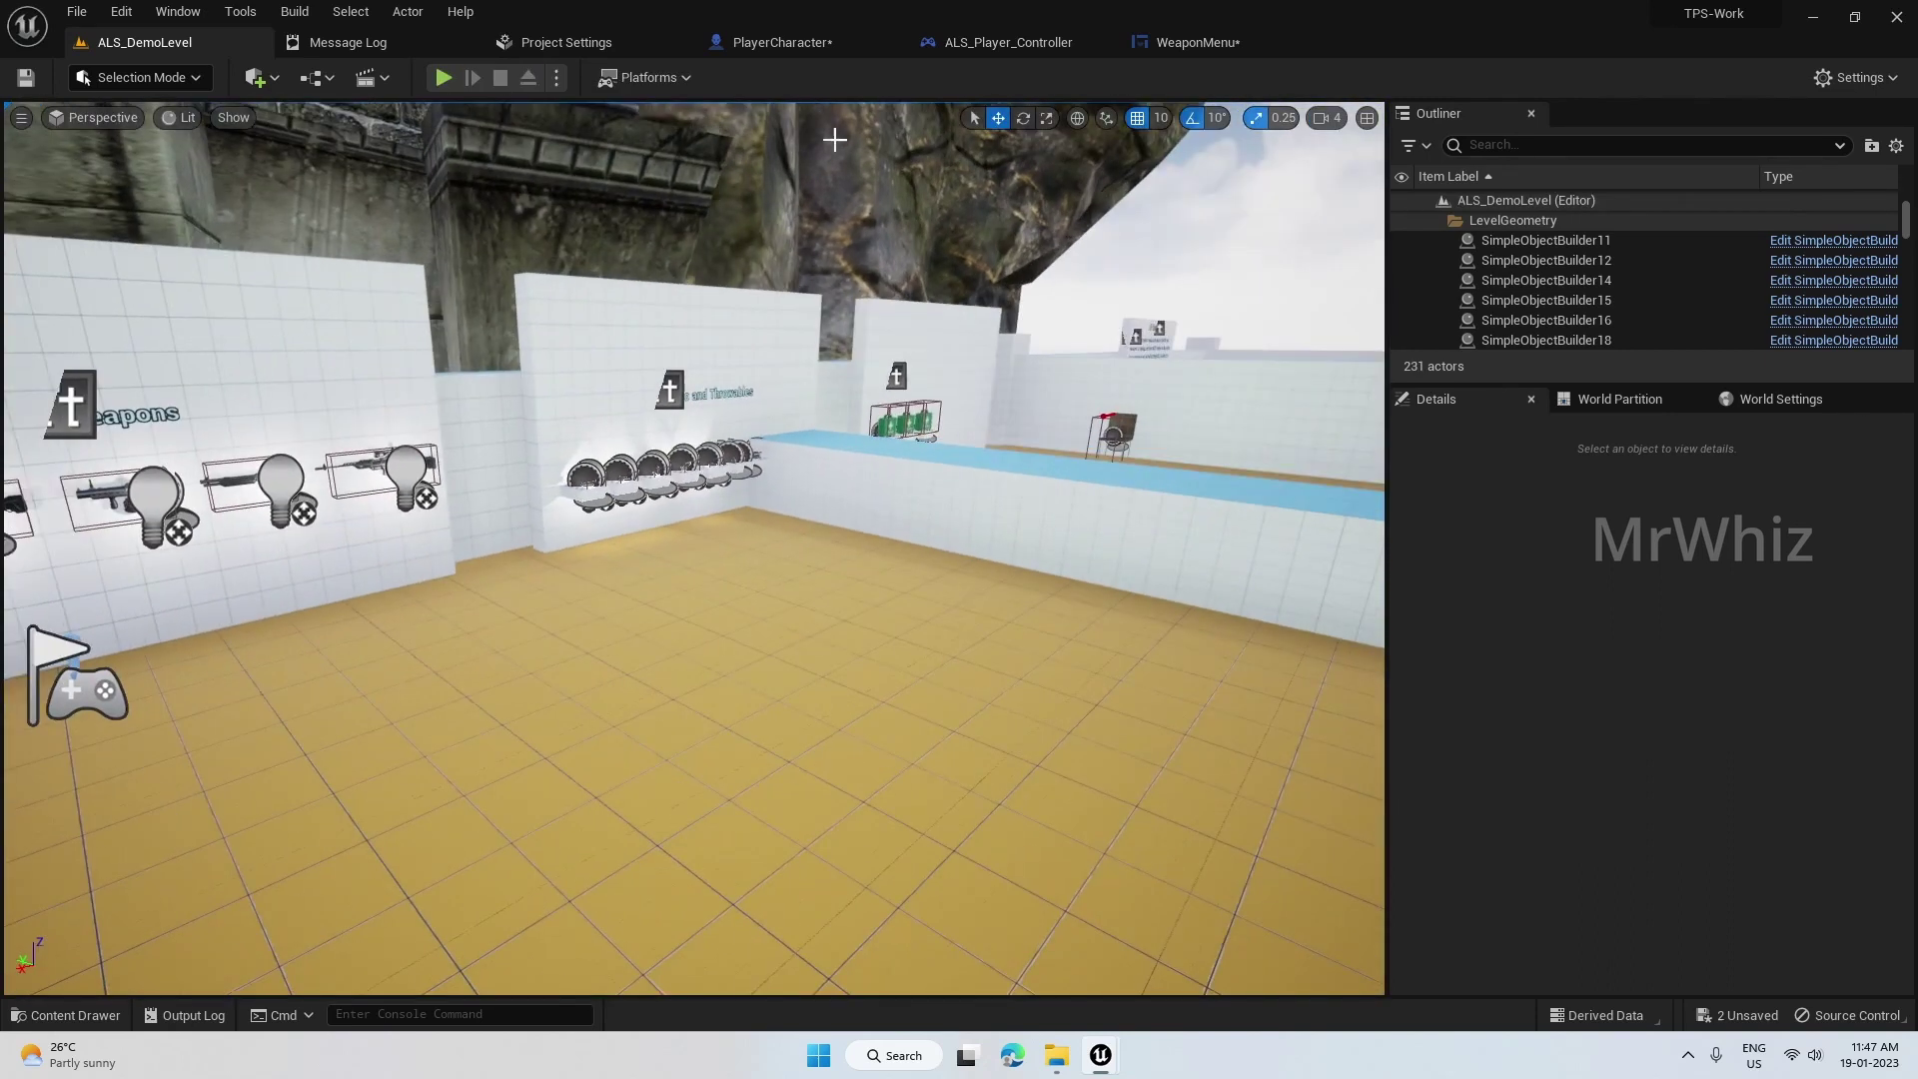
{"action": "left_click", "coordinate": [814, 44]}
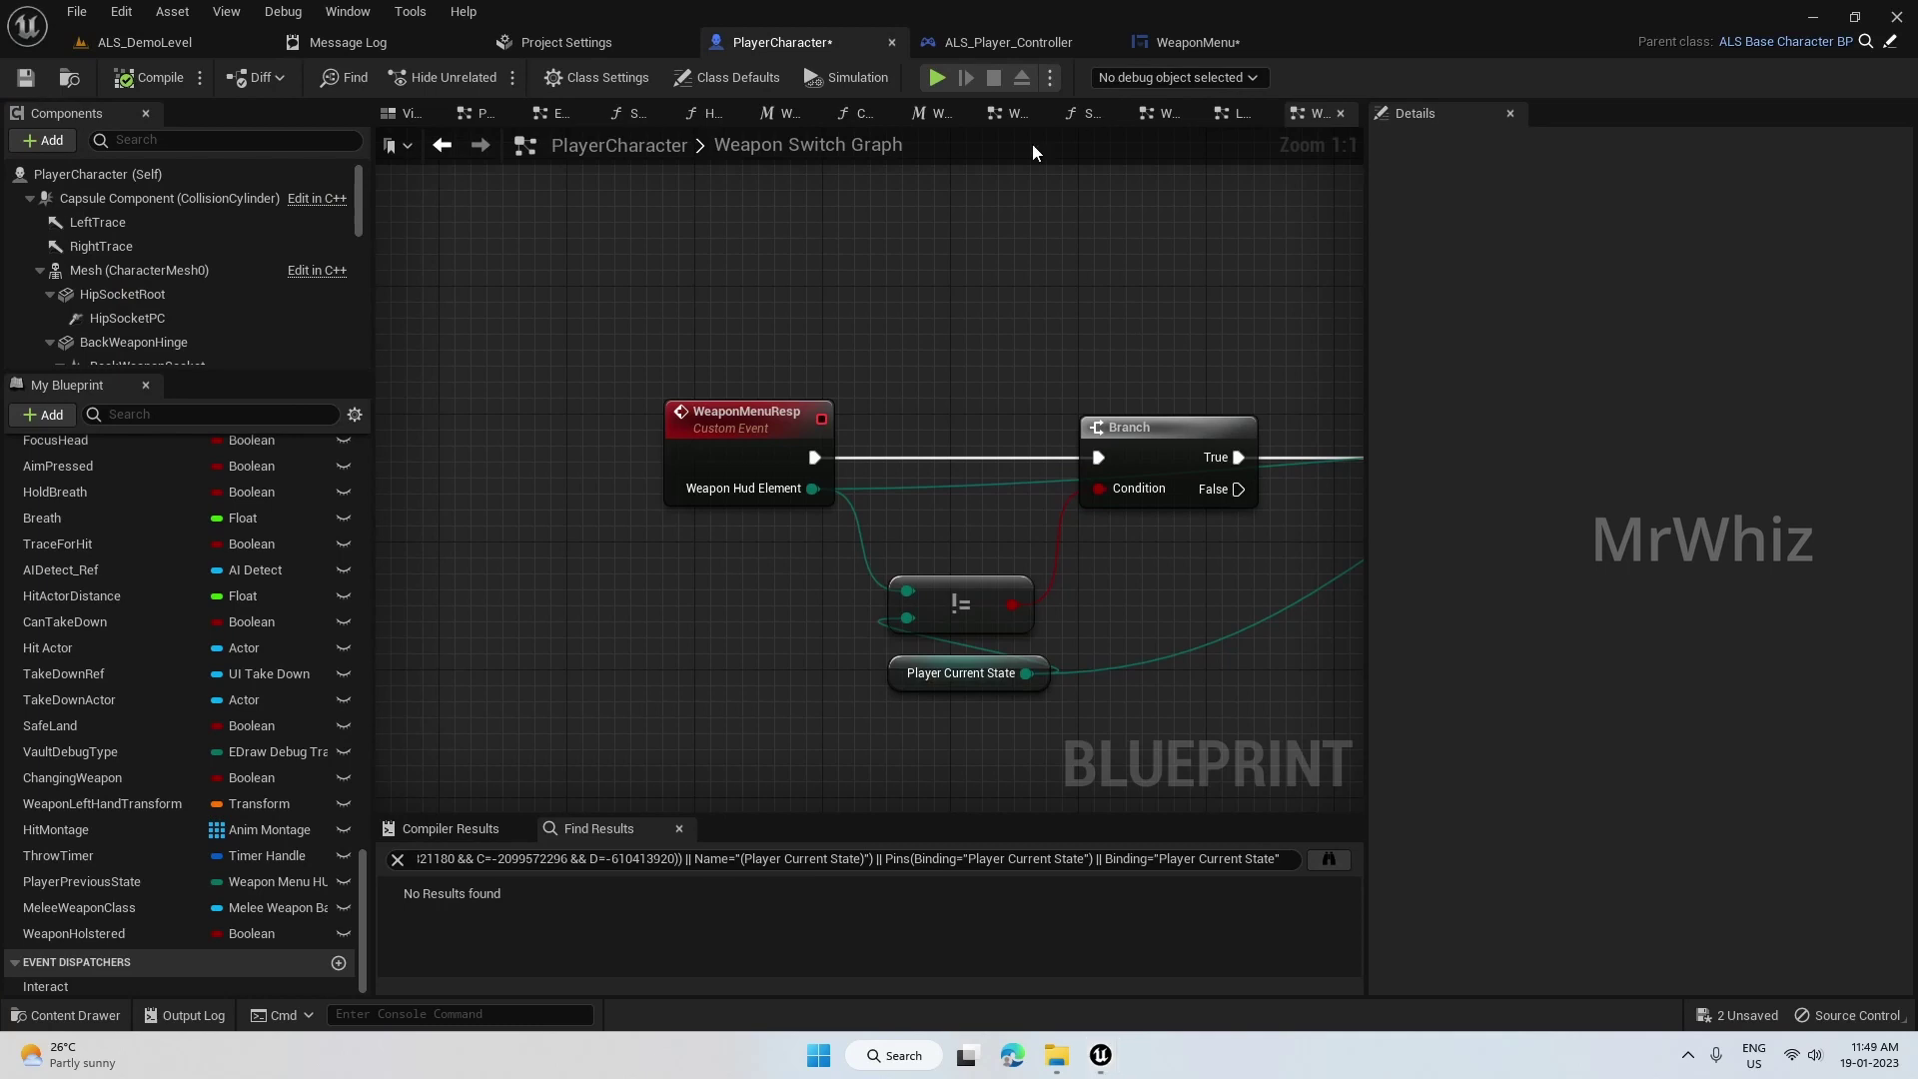
{"action": "mouse_move", "coordinate": [1006, 42]}
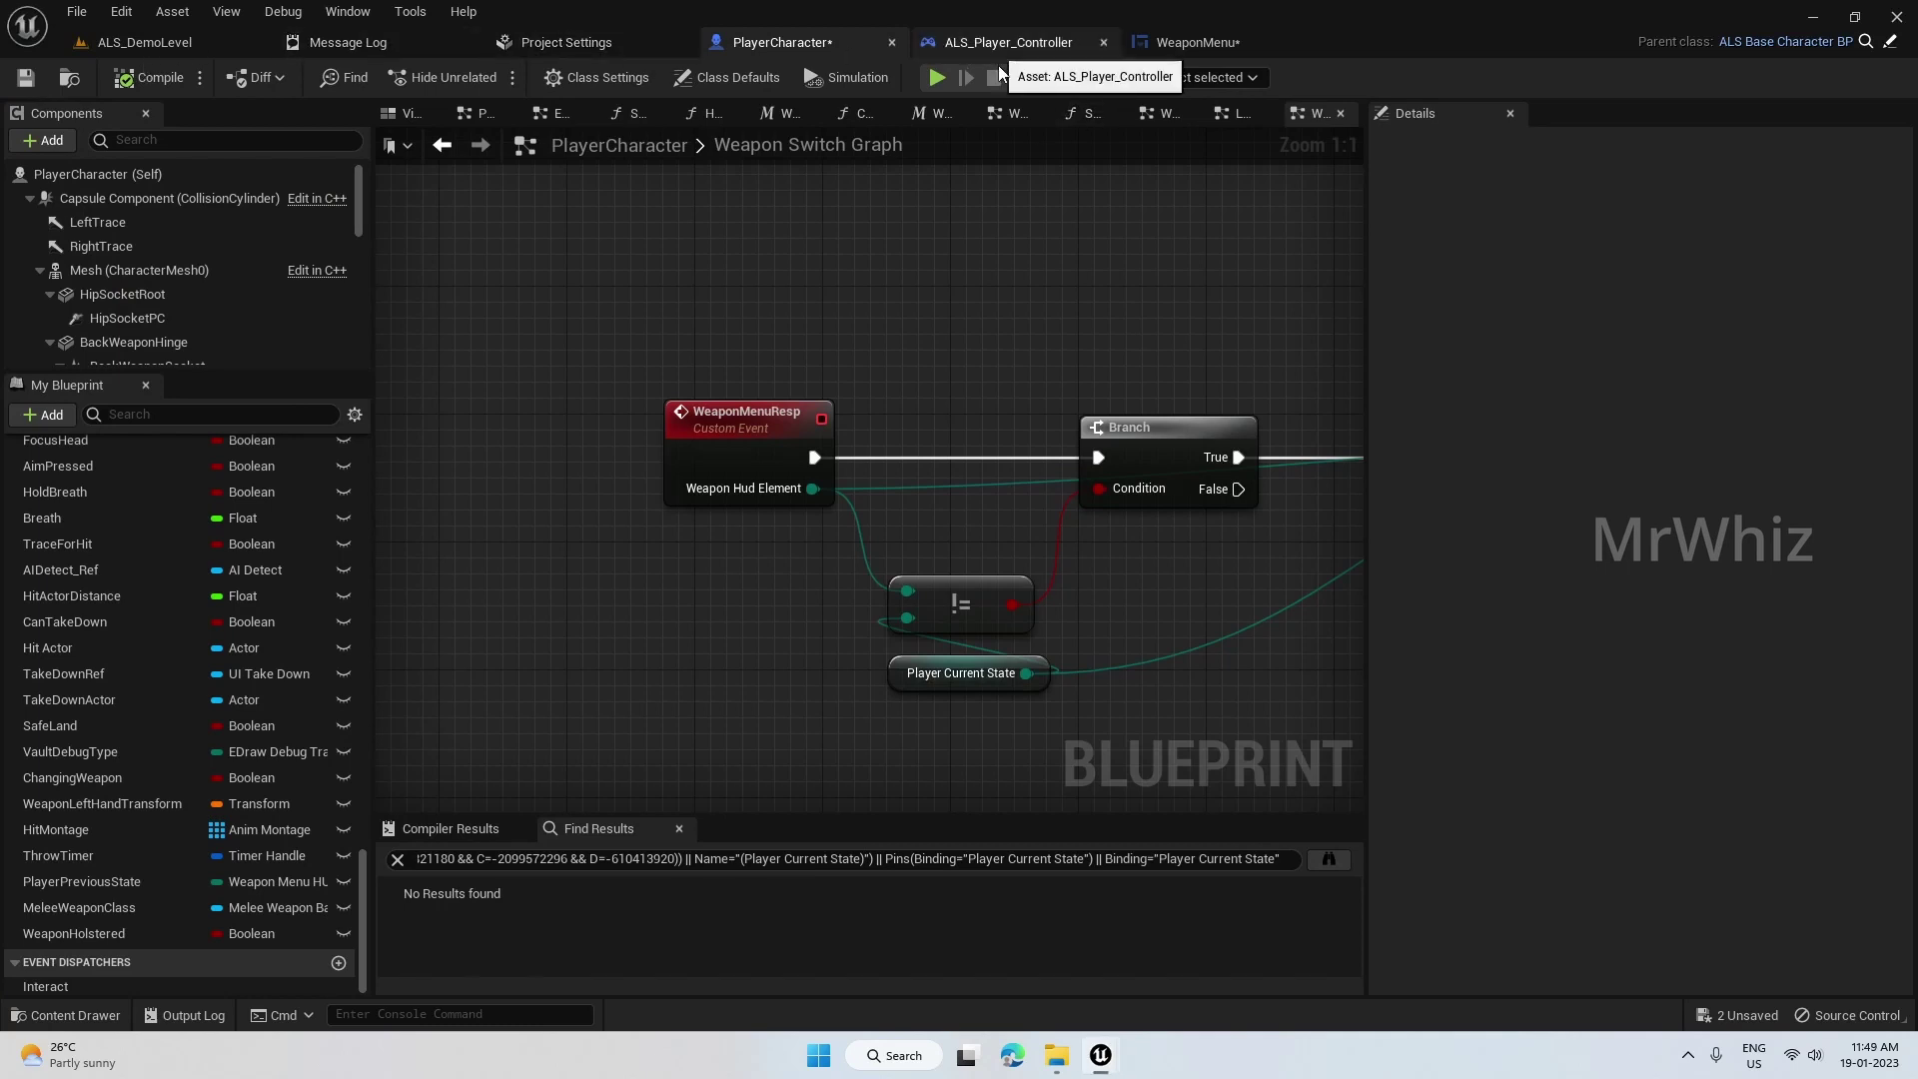
- In ALS_Player_Controller's Event Graph, get MaXMedKit from Weapon Menu HRef
{"action": "left_click", "coordinate": [993, 50]}
{"action": "scroll", "coordinate": [772, 536], "scroll_direction": "down", "scroll_amount": 2}
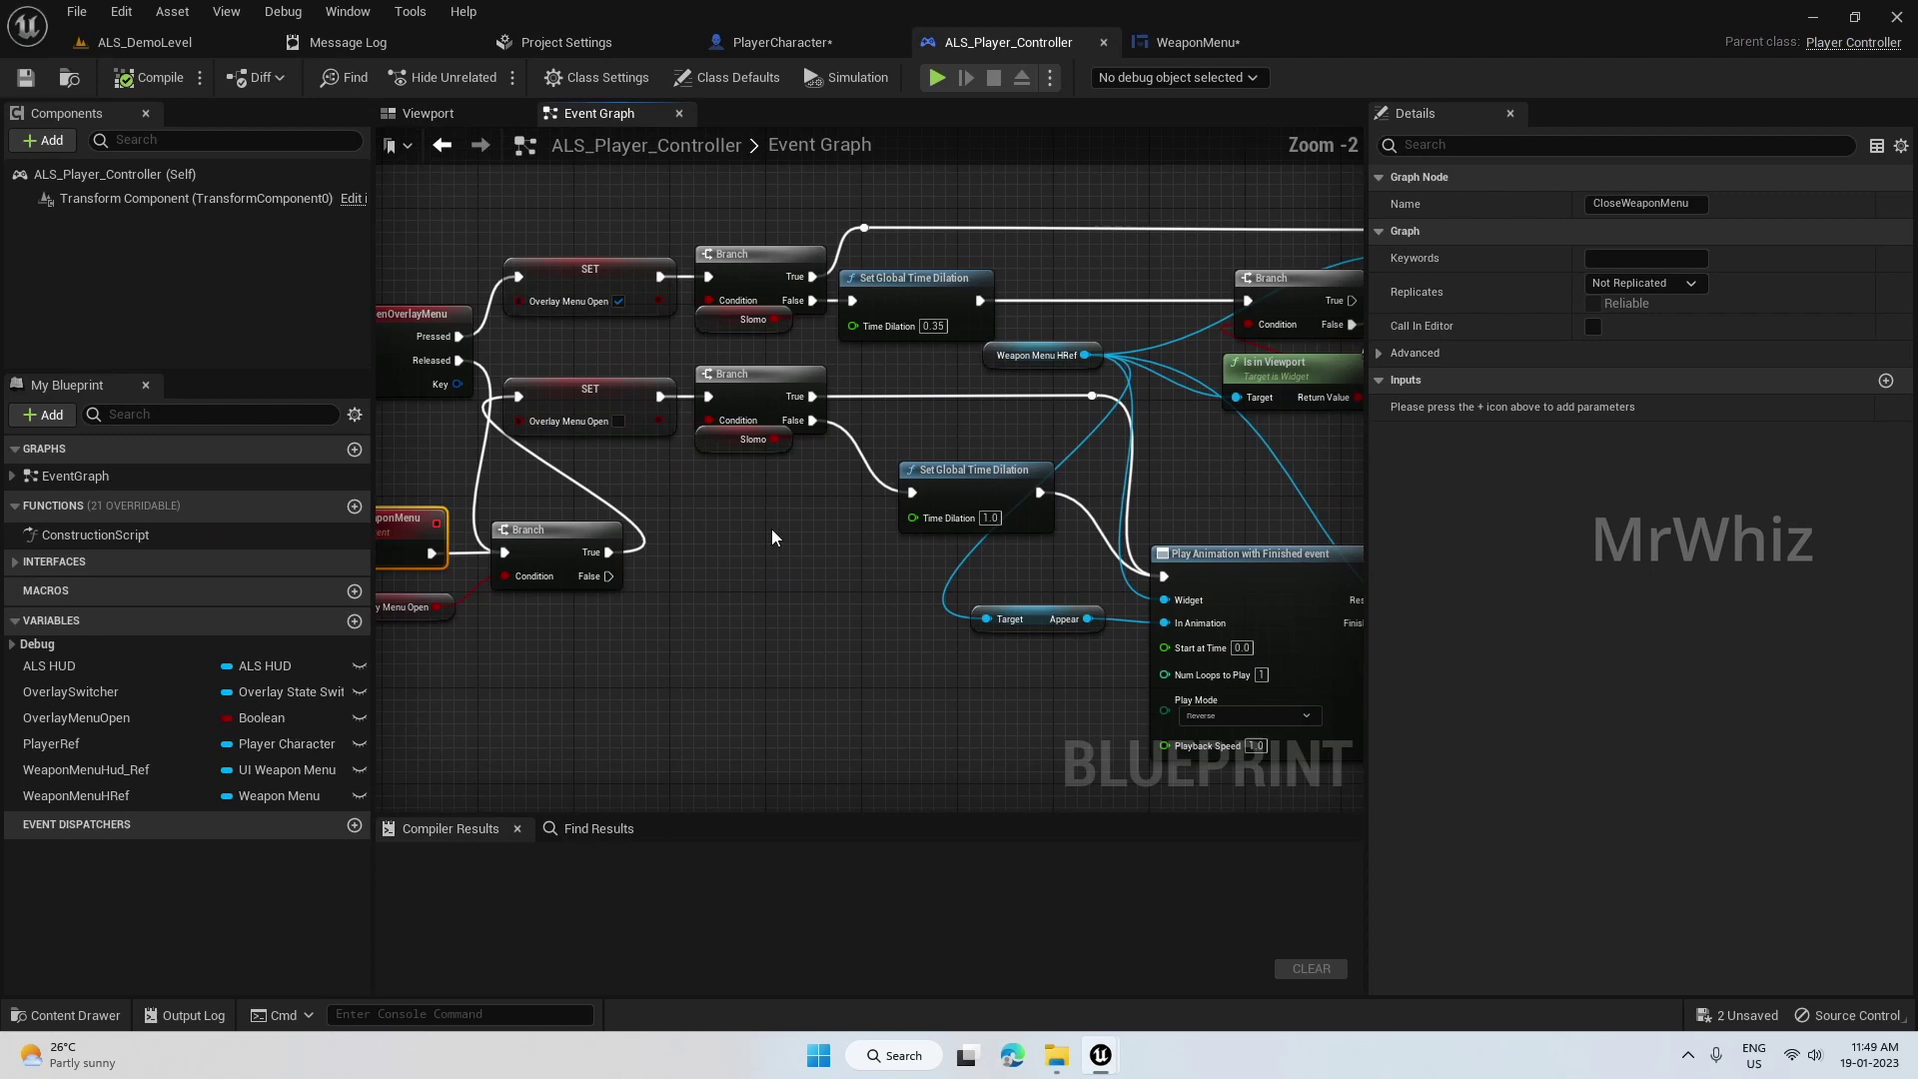
{"action": "mouse_move", "coordinate": [771, 537]}
{"action": "right_mouse_down"}
{"action": "mouse_move", "coordinate": [839, 495]}
{"action": "mouse_move", "coordinate": [880, 694]}
{"action": "right_mouse_up"}
{"action": "scroll", "coordinate": [840, 494], "scroll_direction": "down", "scroll_amount": 3}
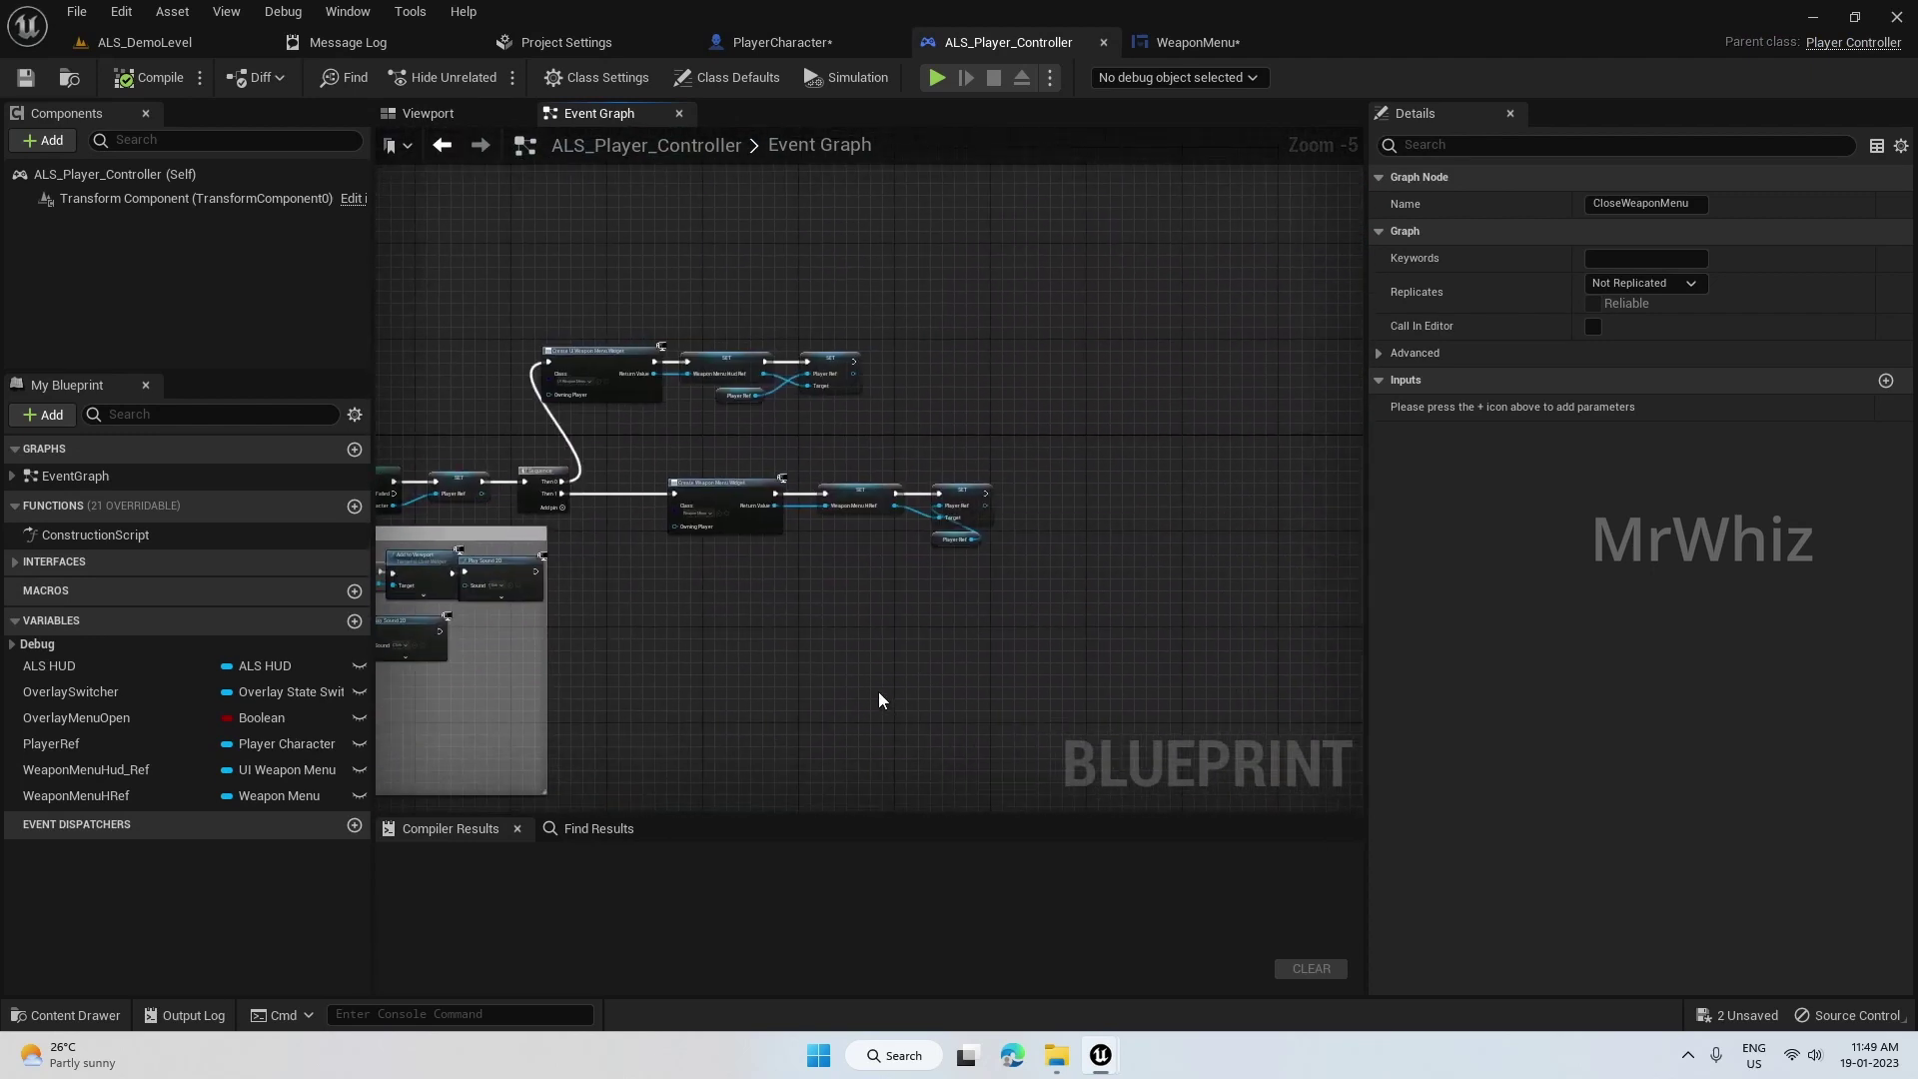
{"action": "scroll", "coordinate": [870, 644], "scroll_direction": "up", "scroll_amount": 3}
{"action": "scroll", "coordinate": [1153, 600], "scroll_direction": "up", "scroll_amount": 1}
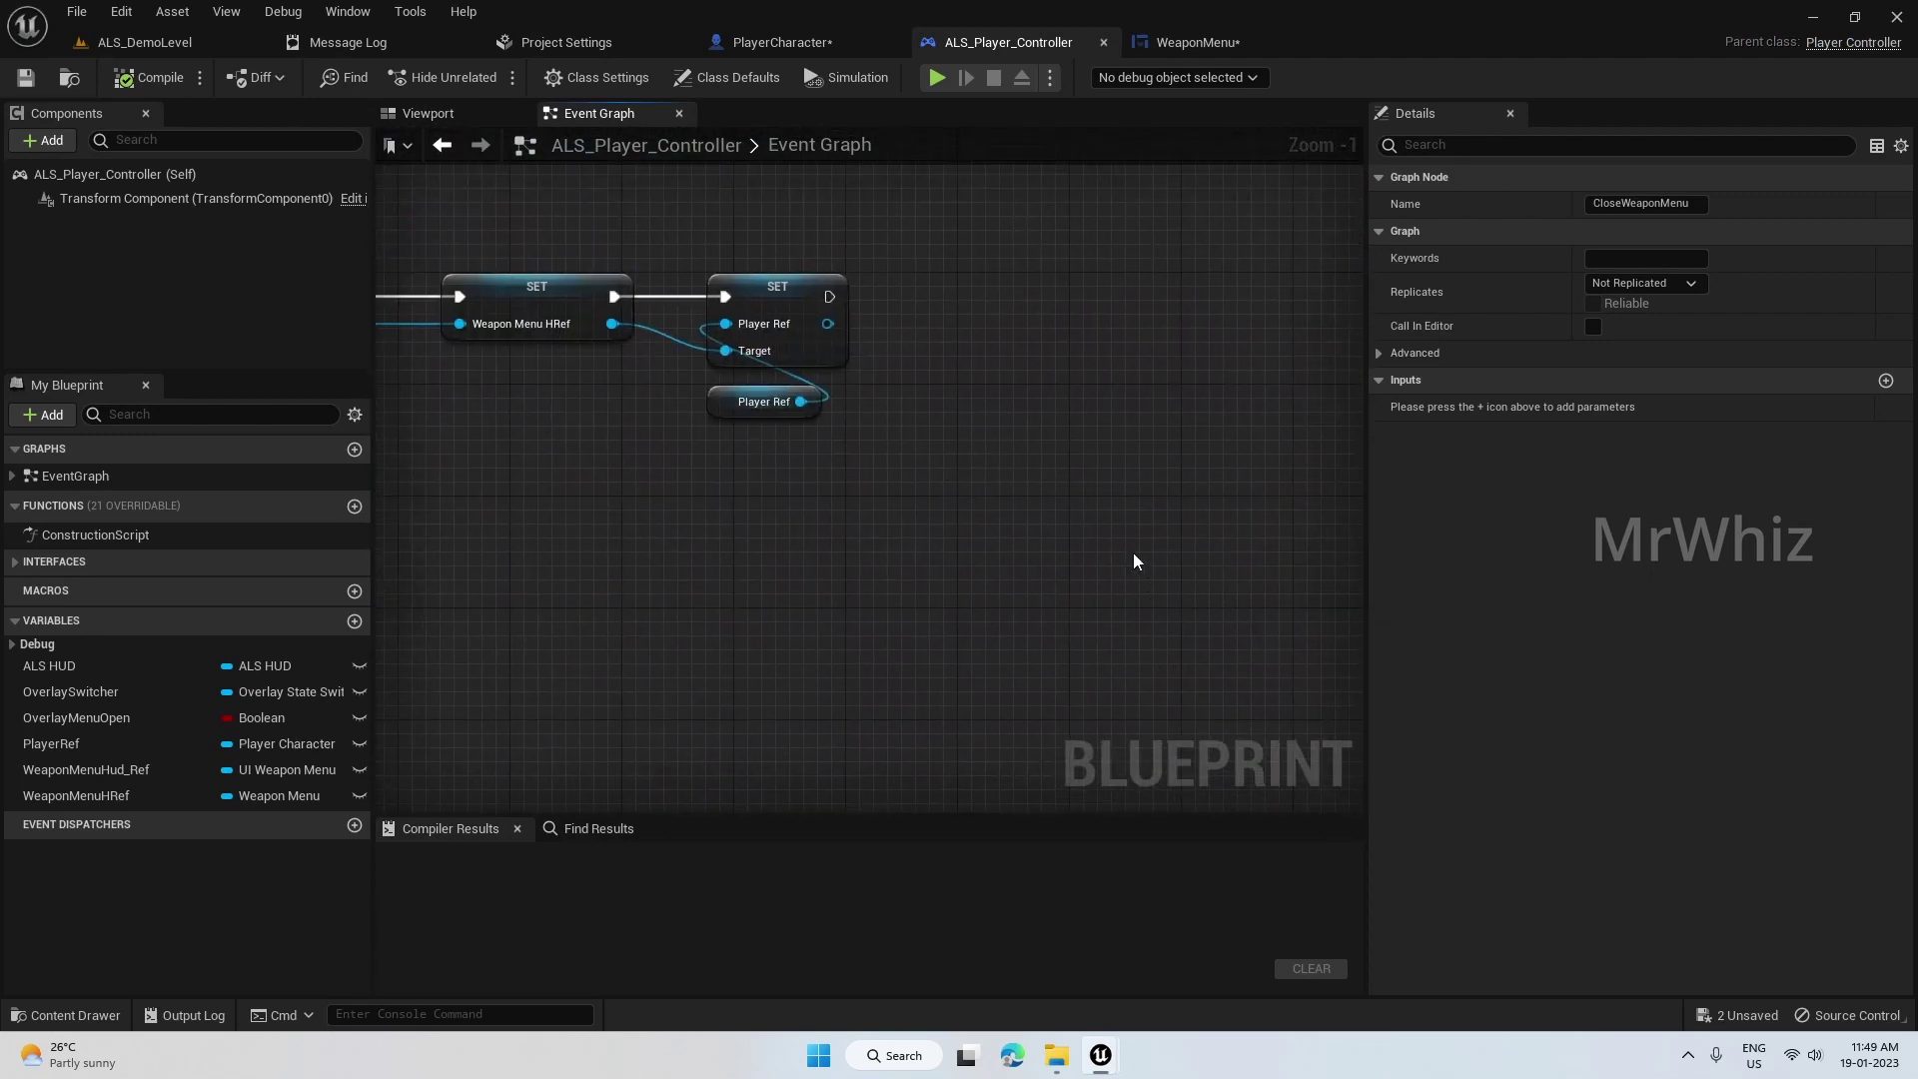
{"action": "mouse_move", "coordinate": [1133, 554]}
{"action": "right_mouse_down"}
{"action": "mouse_move", "coordinate": [1048, 451]}
{"action": "mouse_move", "coordinate": [946, 455]}
{"action": "right_mouse_up"}
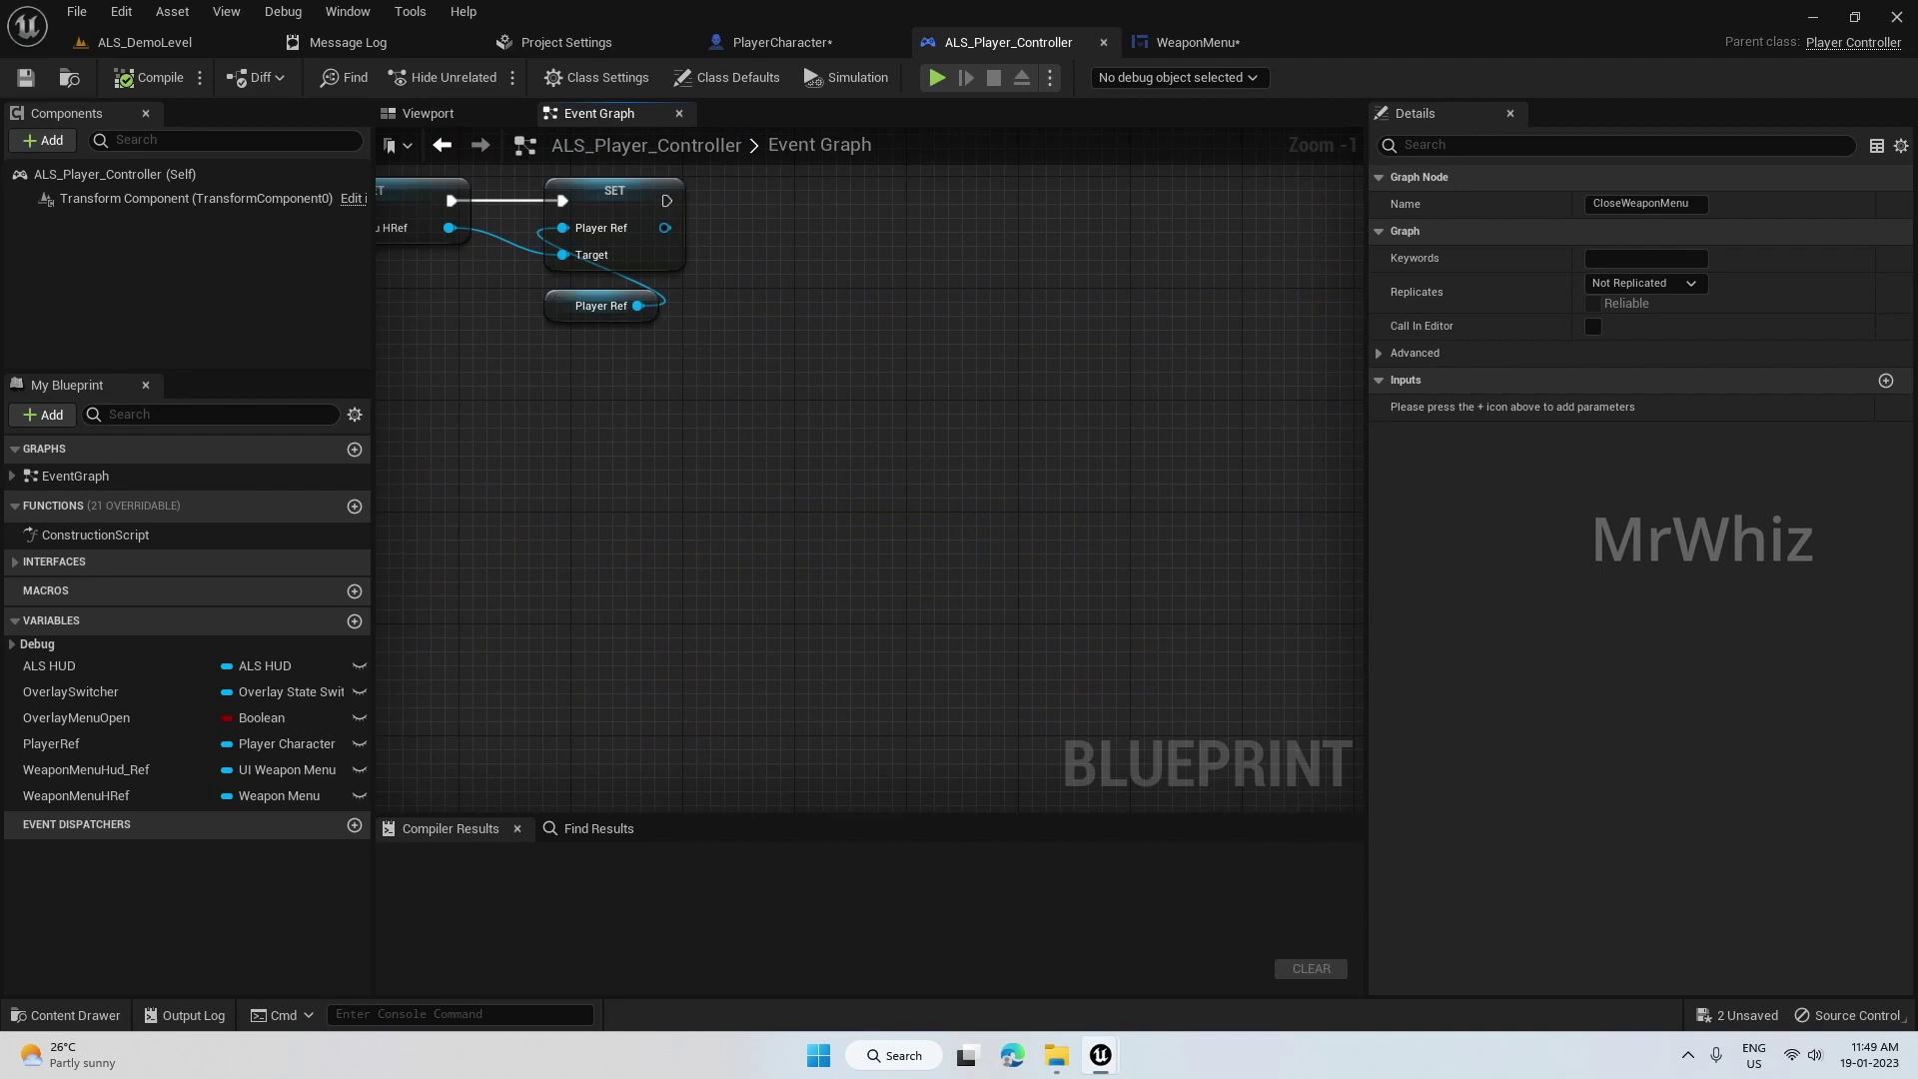
{"action": "right_click_drag", "start_coordinate": [699, 347], "coordinate": [820, 415]}
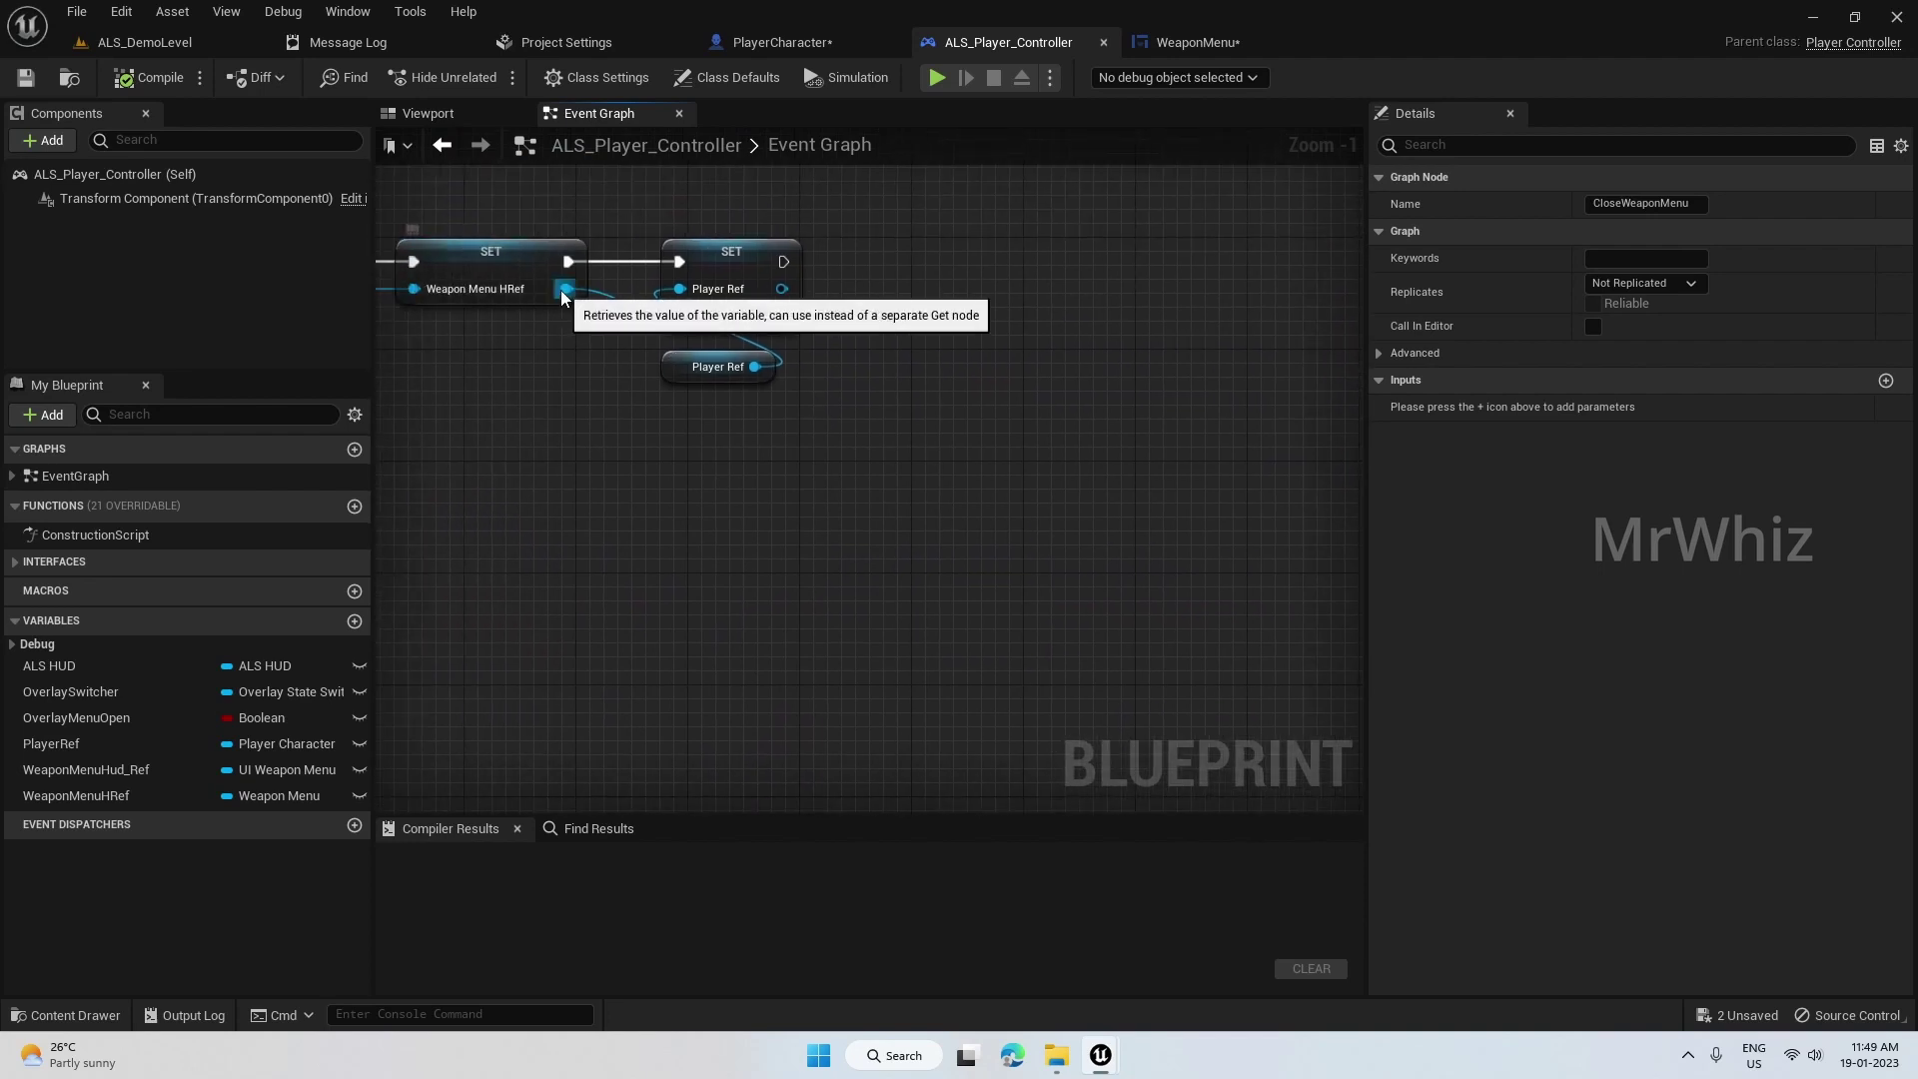
{"action": "left_click_drag", "start_coordinate": [566, 288], "coordinate": [660, 432]}
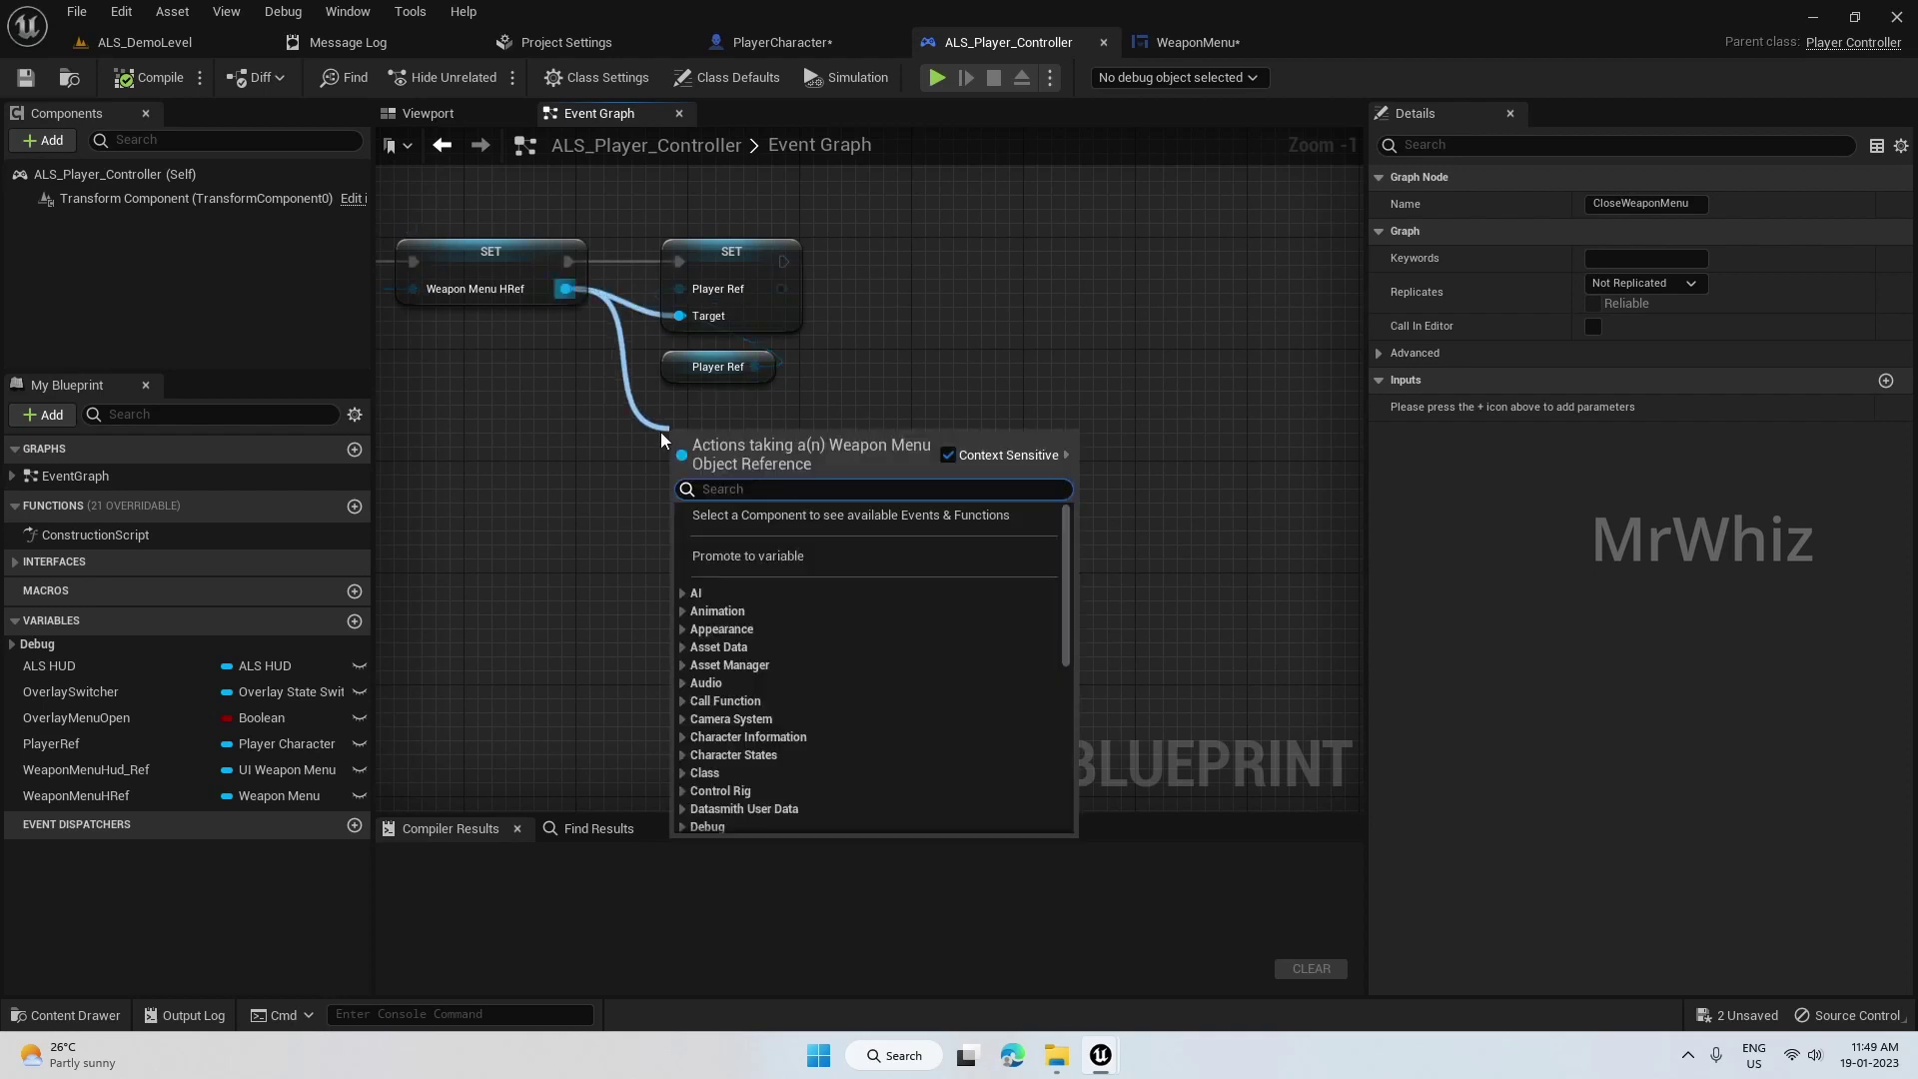
{"action": "type", "text": "max me"}
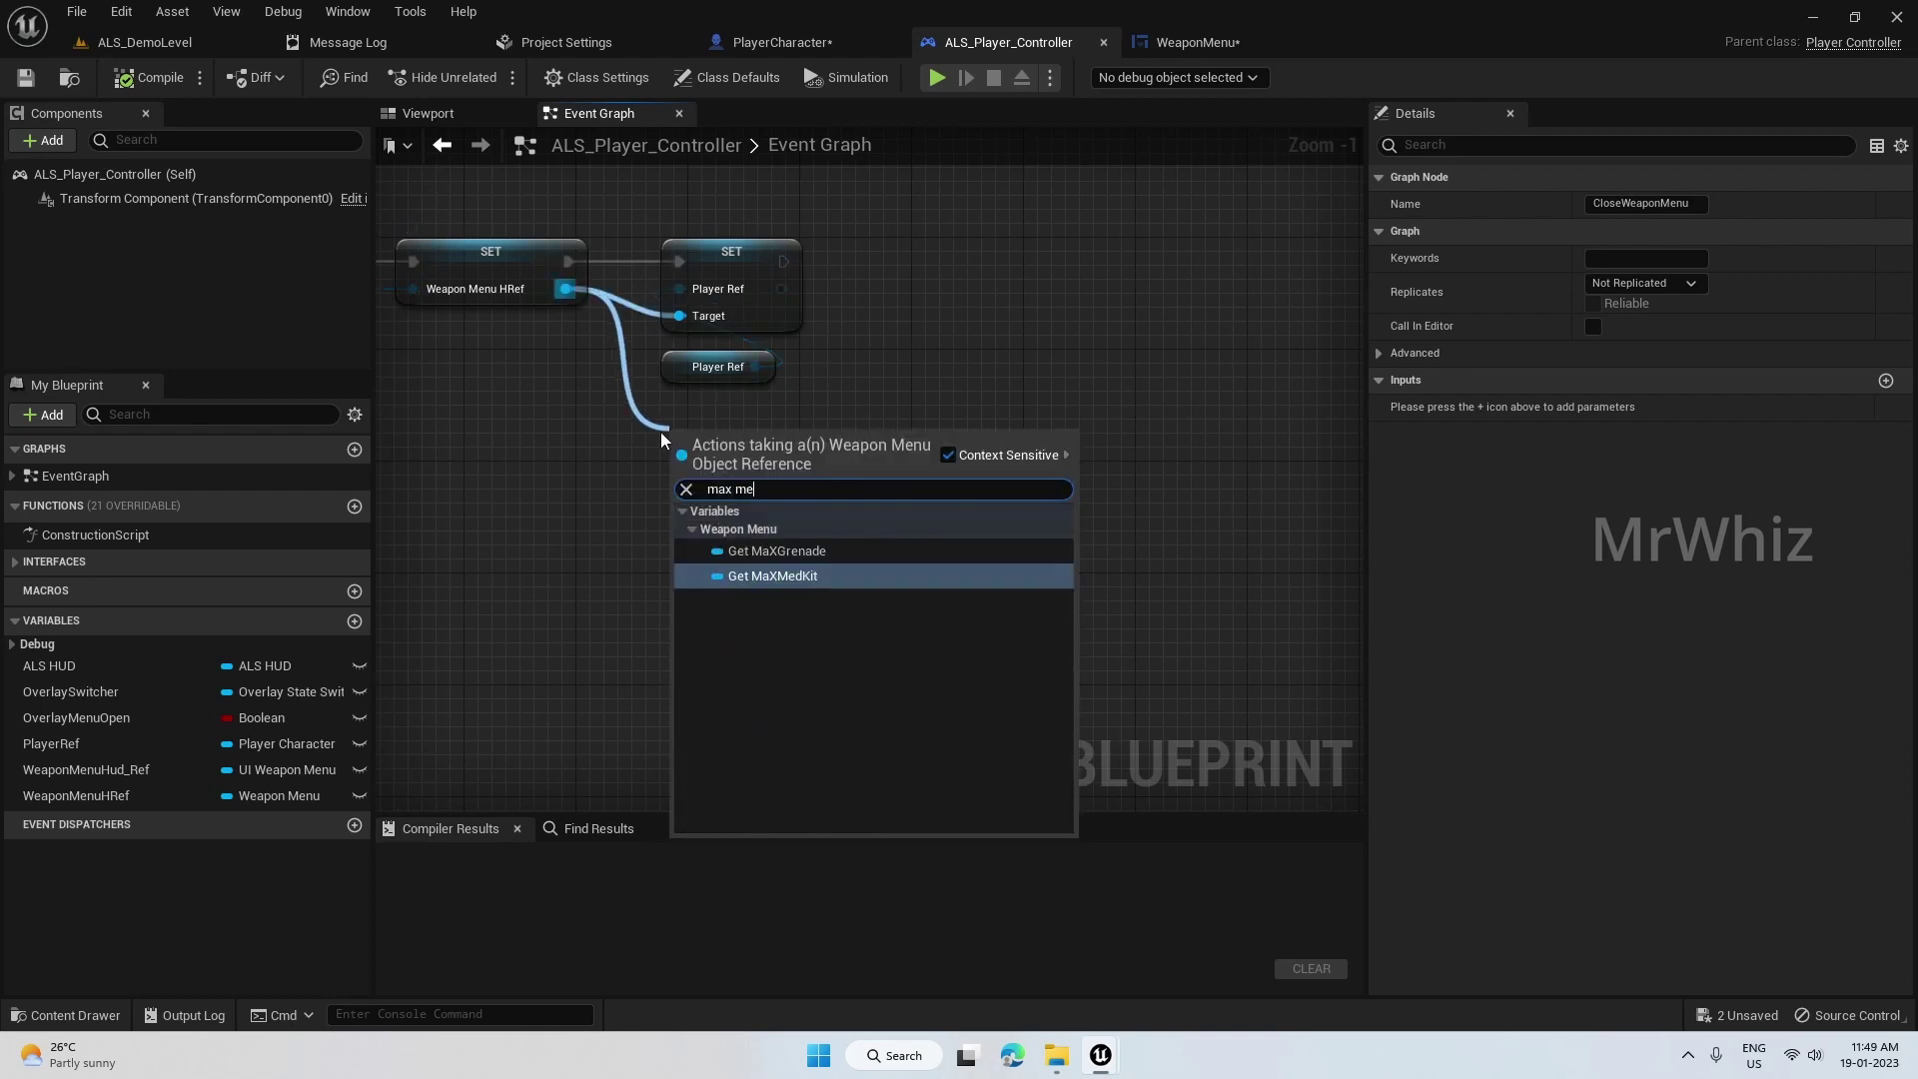
{"action": "key", "text": "Return"}
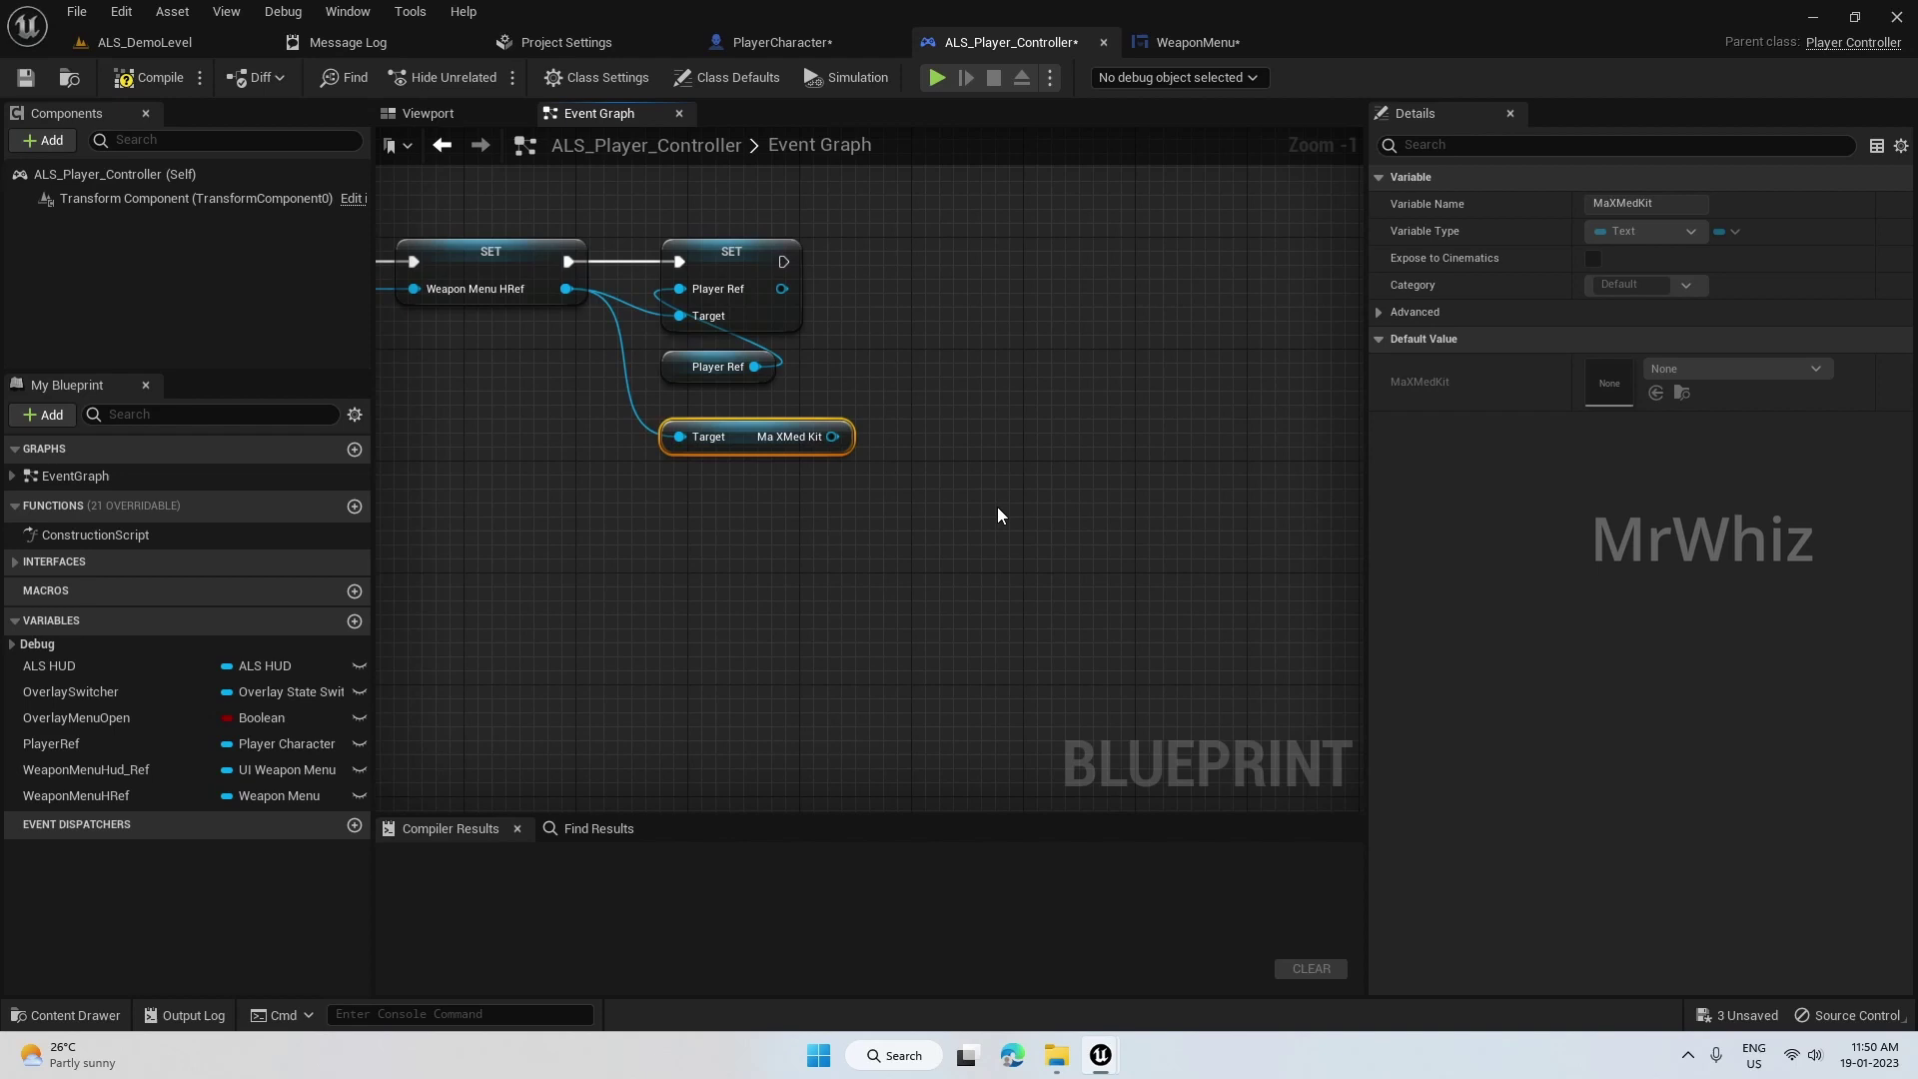
- Add a SetText (Text) on MaXMedKit, executed right after SET Player Ref
{"action": "right_click_drag", "start_coordinate": [997, 506], "coordinate": [837, 562]}
{"action": "left_click_drag", "start_coordinate": [665, 502], "coordinate": [787, 352]}
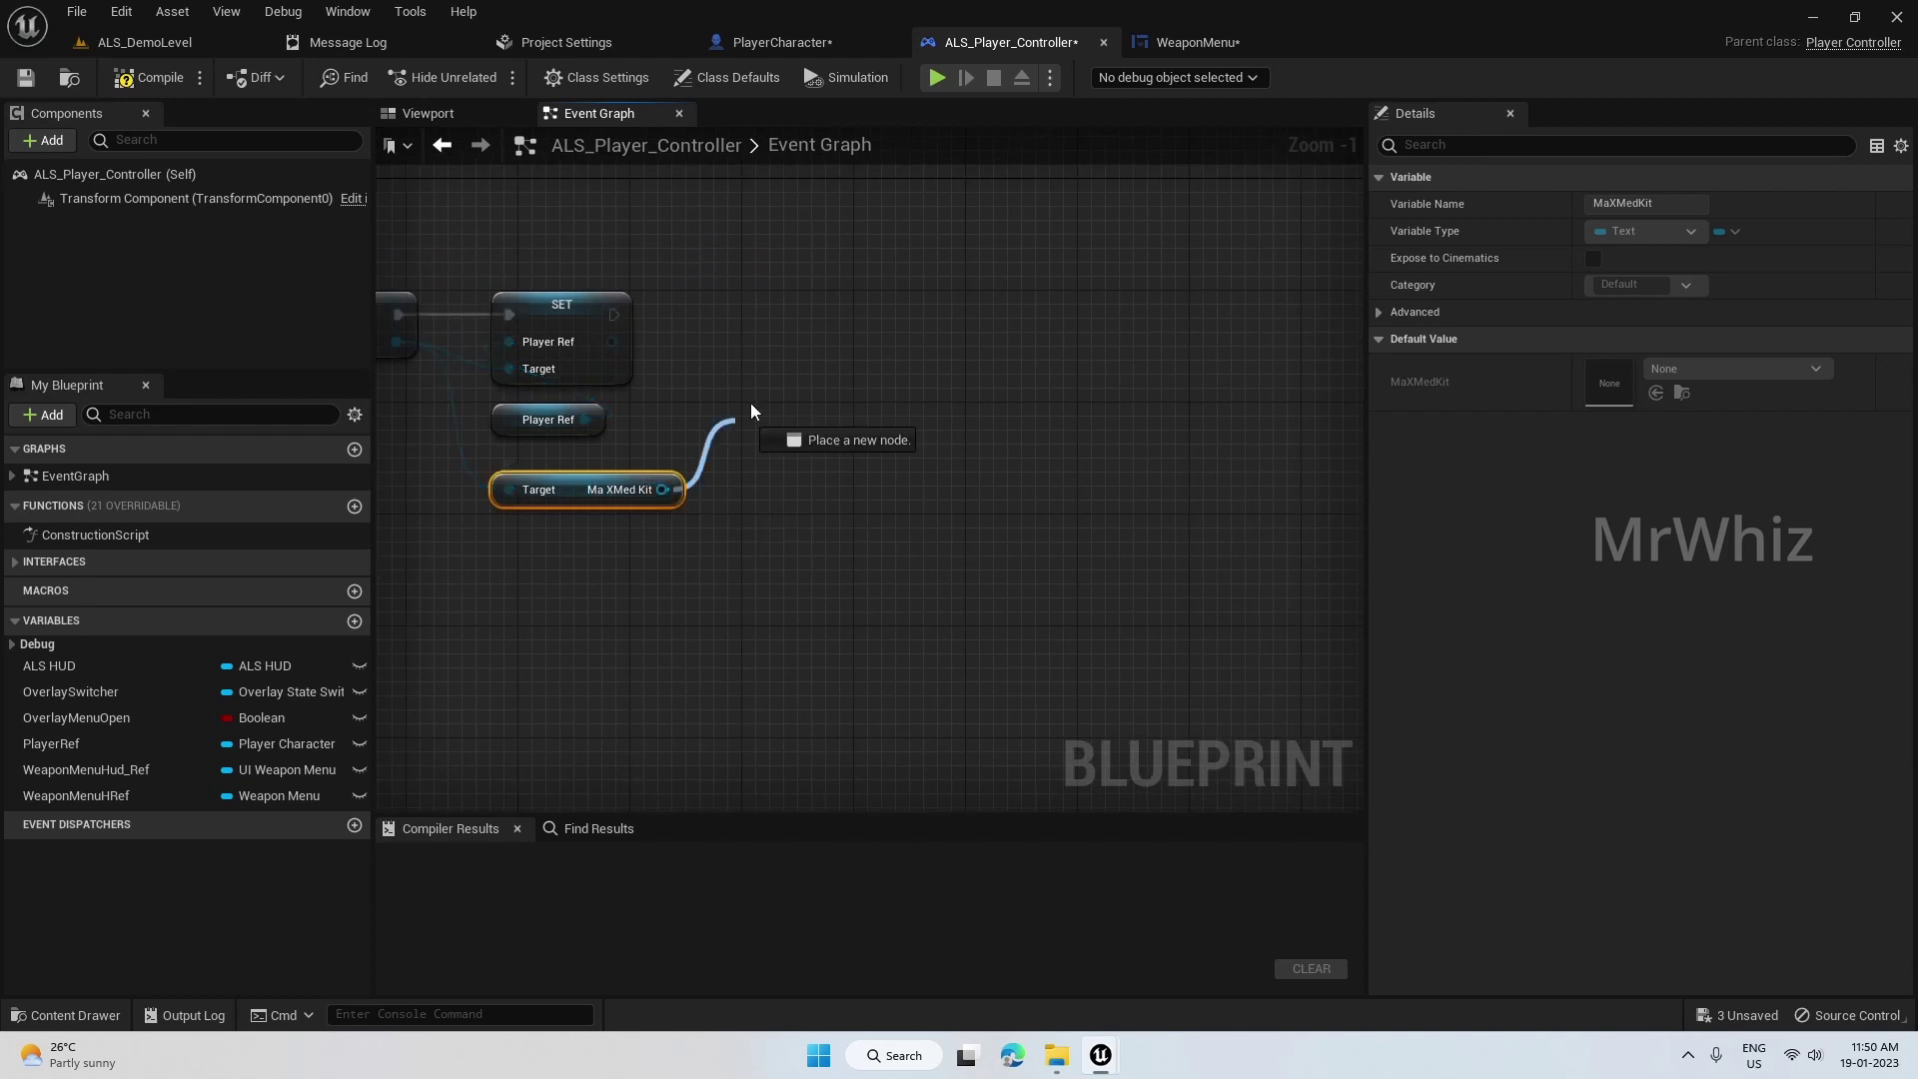
{"action": "type", "text": "set tex"}
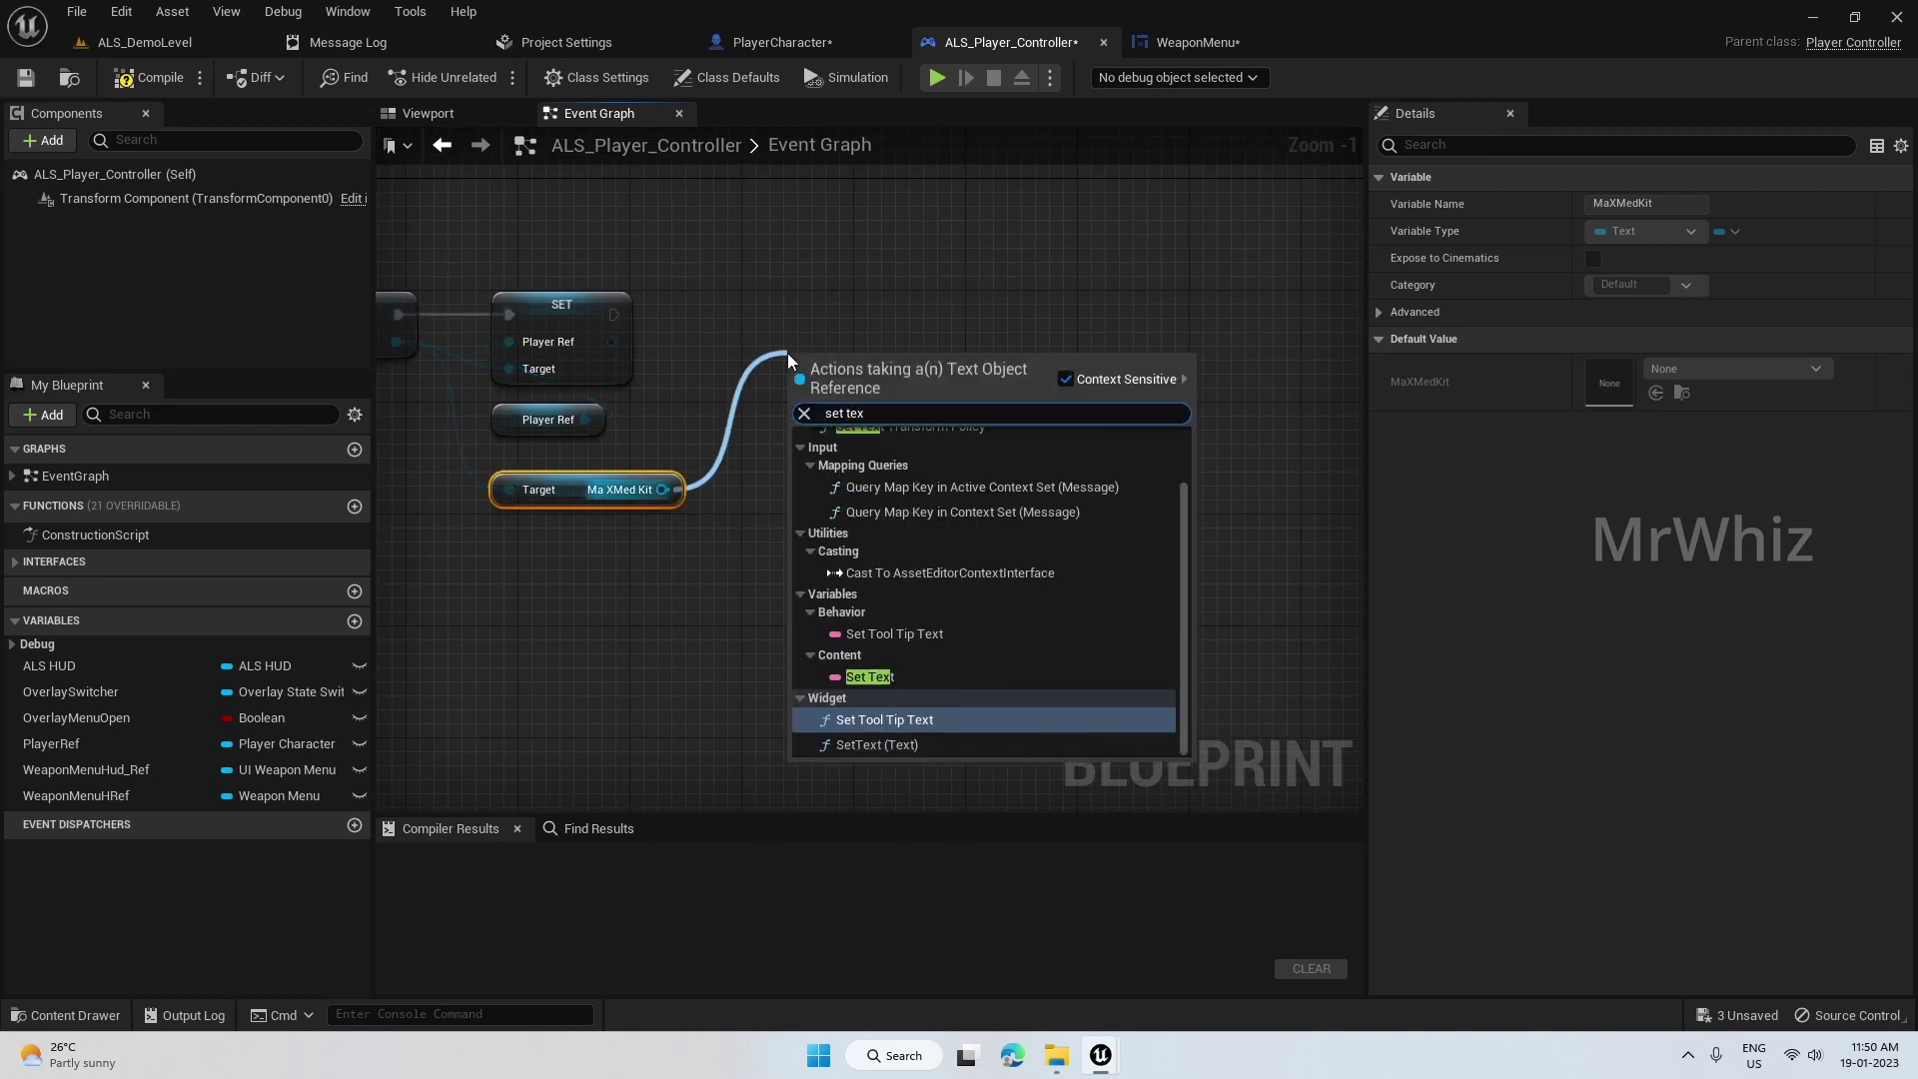
{"action": "left_click", "coordinate": [909, 745]}
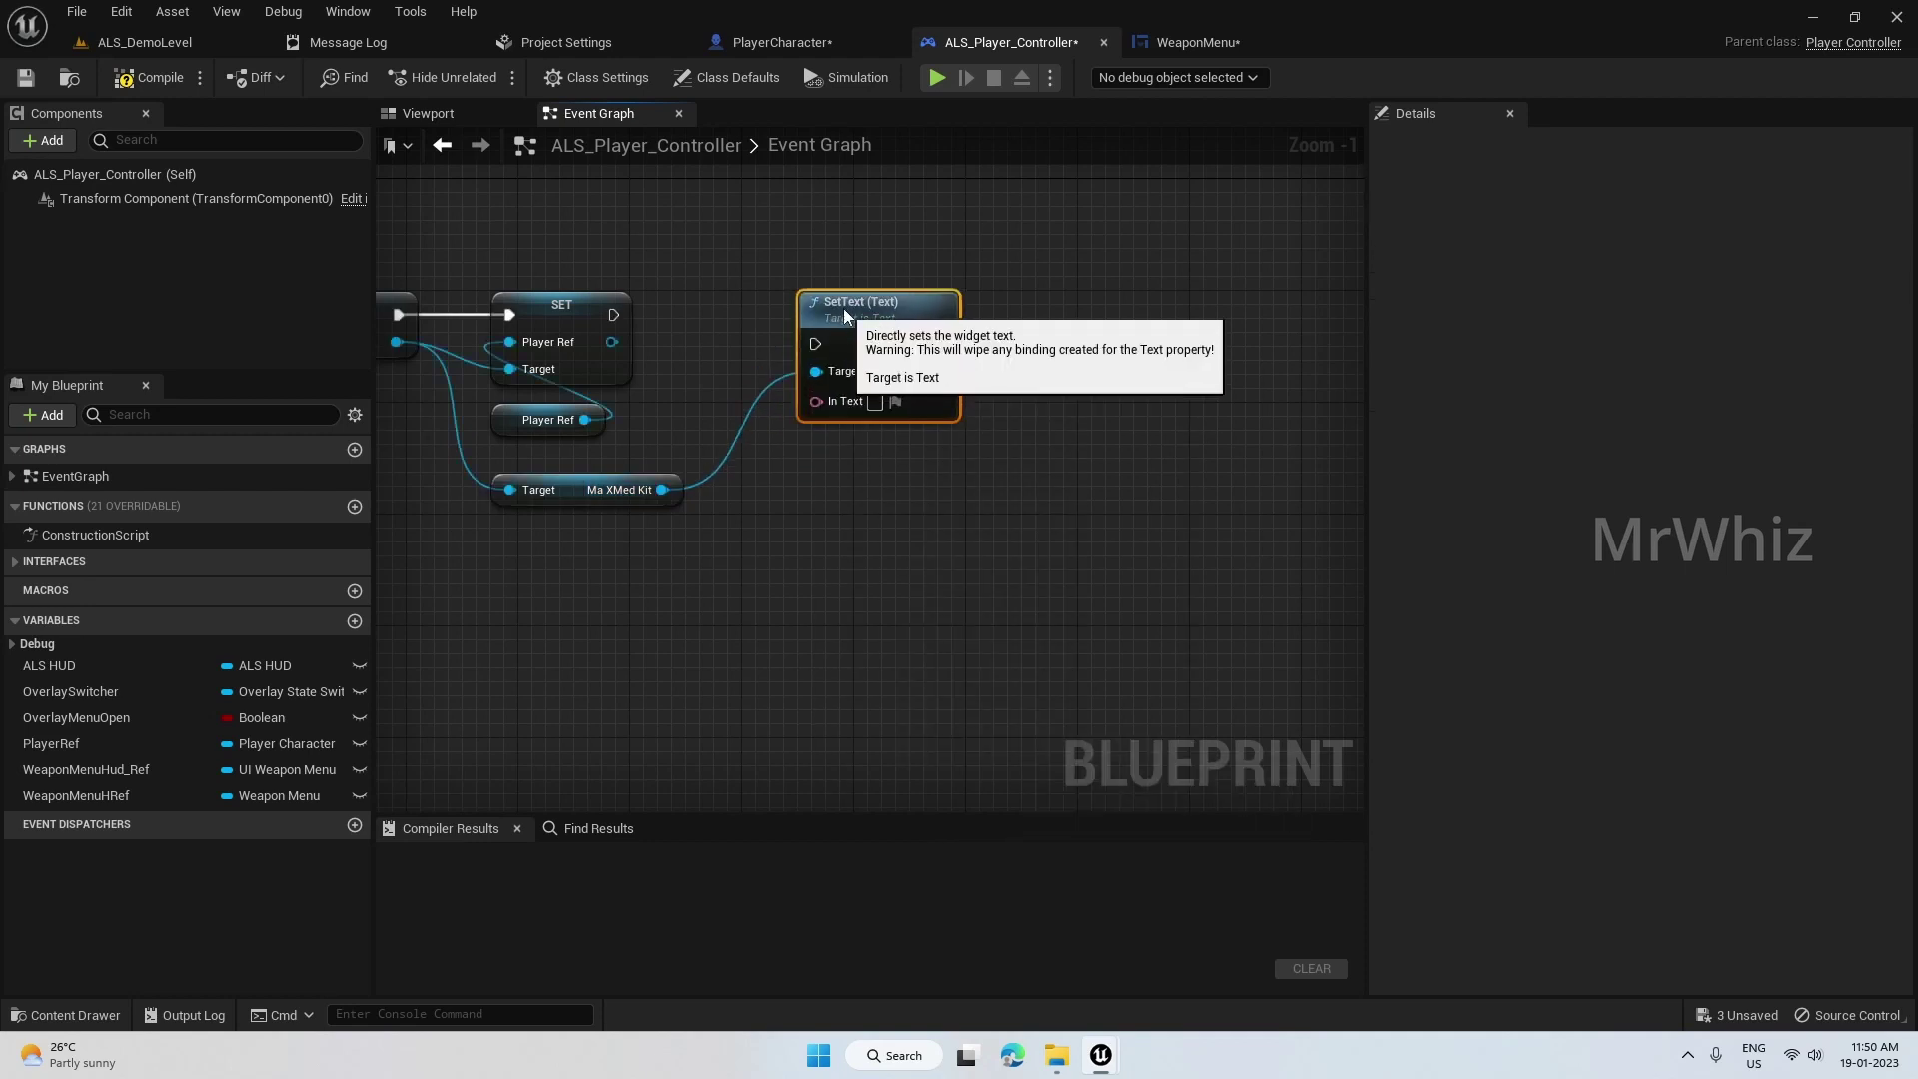
{"action": "left_click_drag", "start_coordinate": [847, 360], "coordinate": [860, 289]}
{"action": "mouse_move", "coordinate": [613, 315]}
{"action": "left_mouse_down"}
{"action": "mouse_move", "coordinate": [813, 329]}
{"action": "mouse_move", "coordinate": [875, 285]}
{"action": "left_mouse_up"}
{"action": "left_click", "coordinate": [1193, 43]}
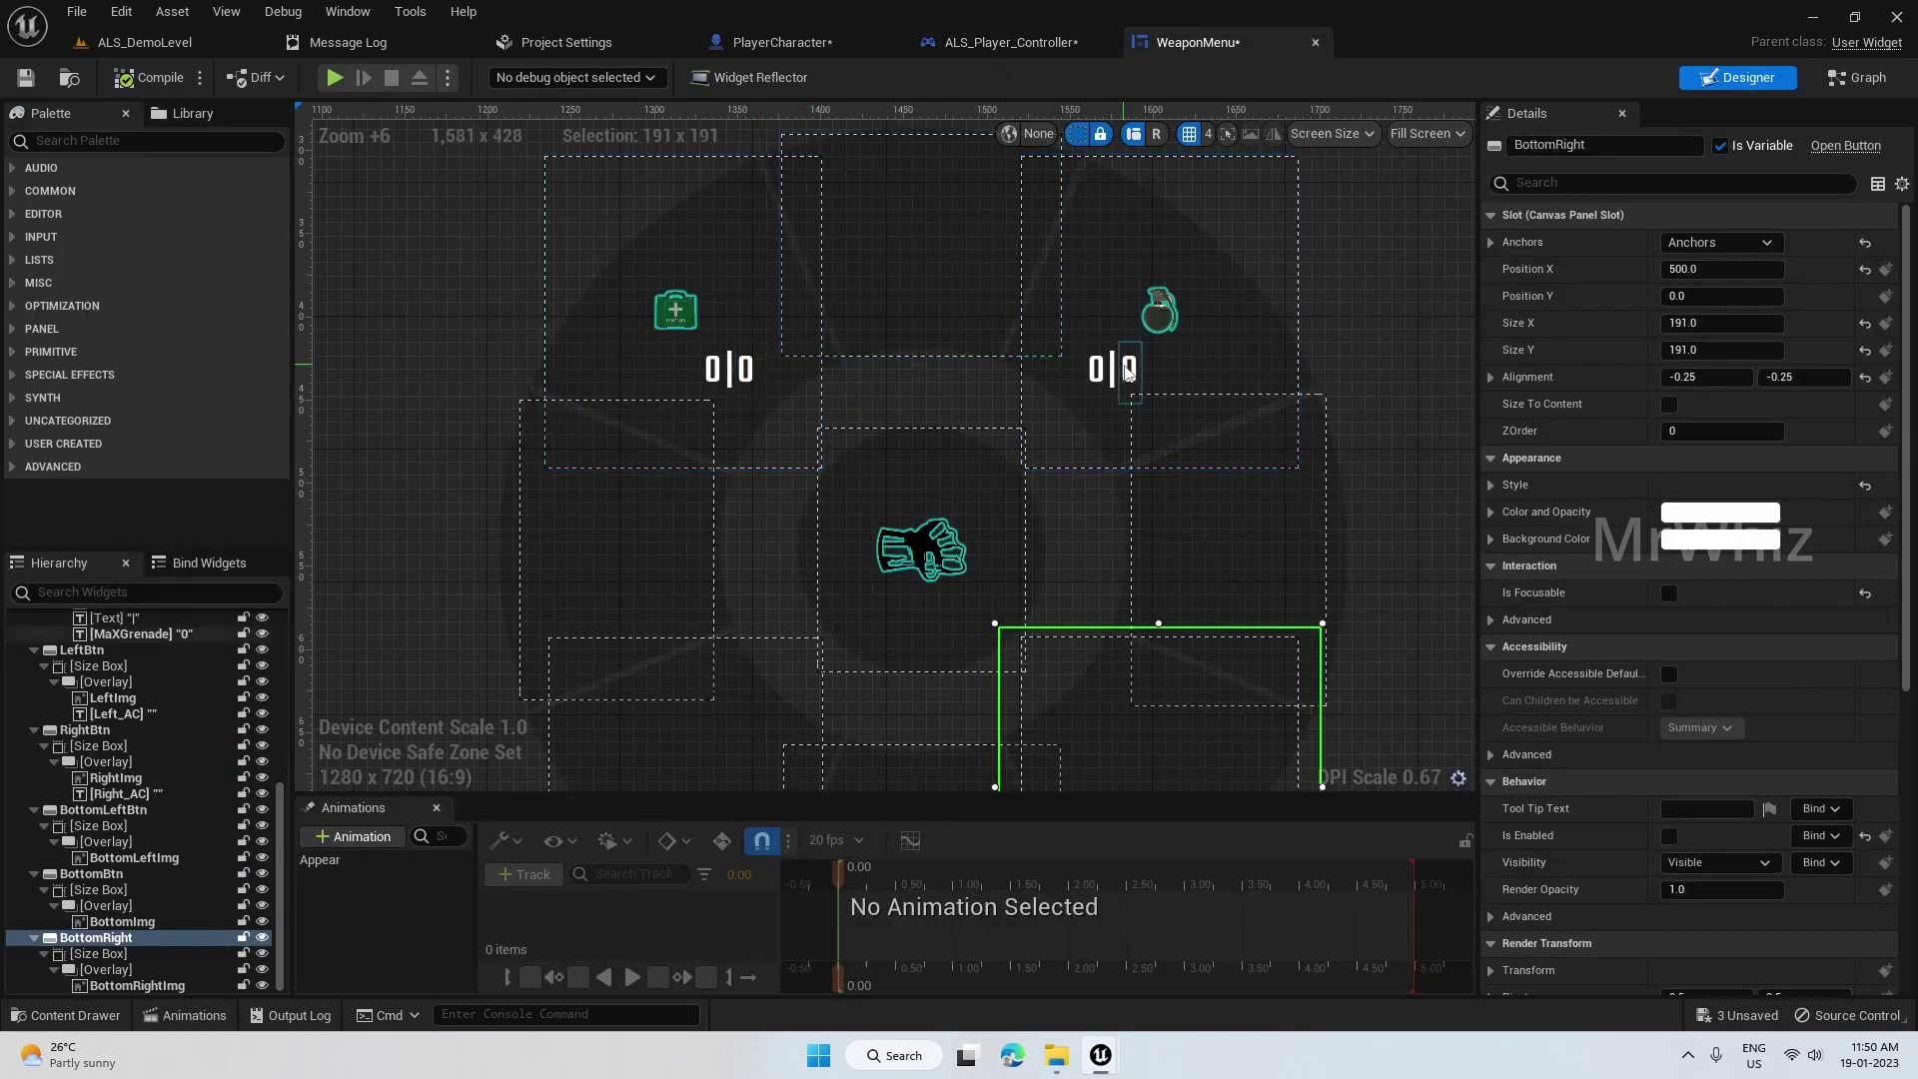
{"action": "left_click", "coordinate": [1009, 50]}
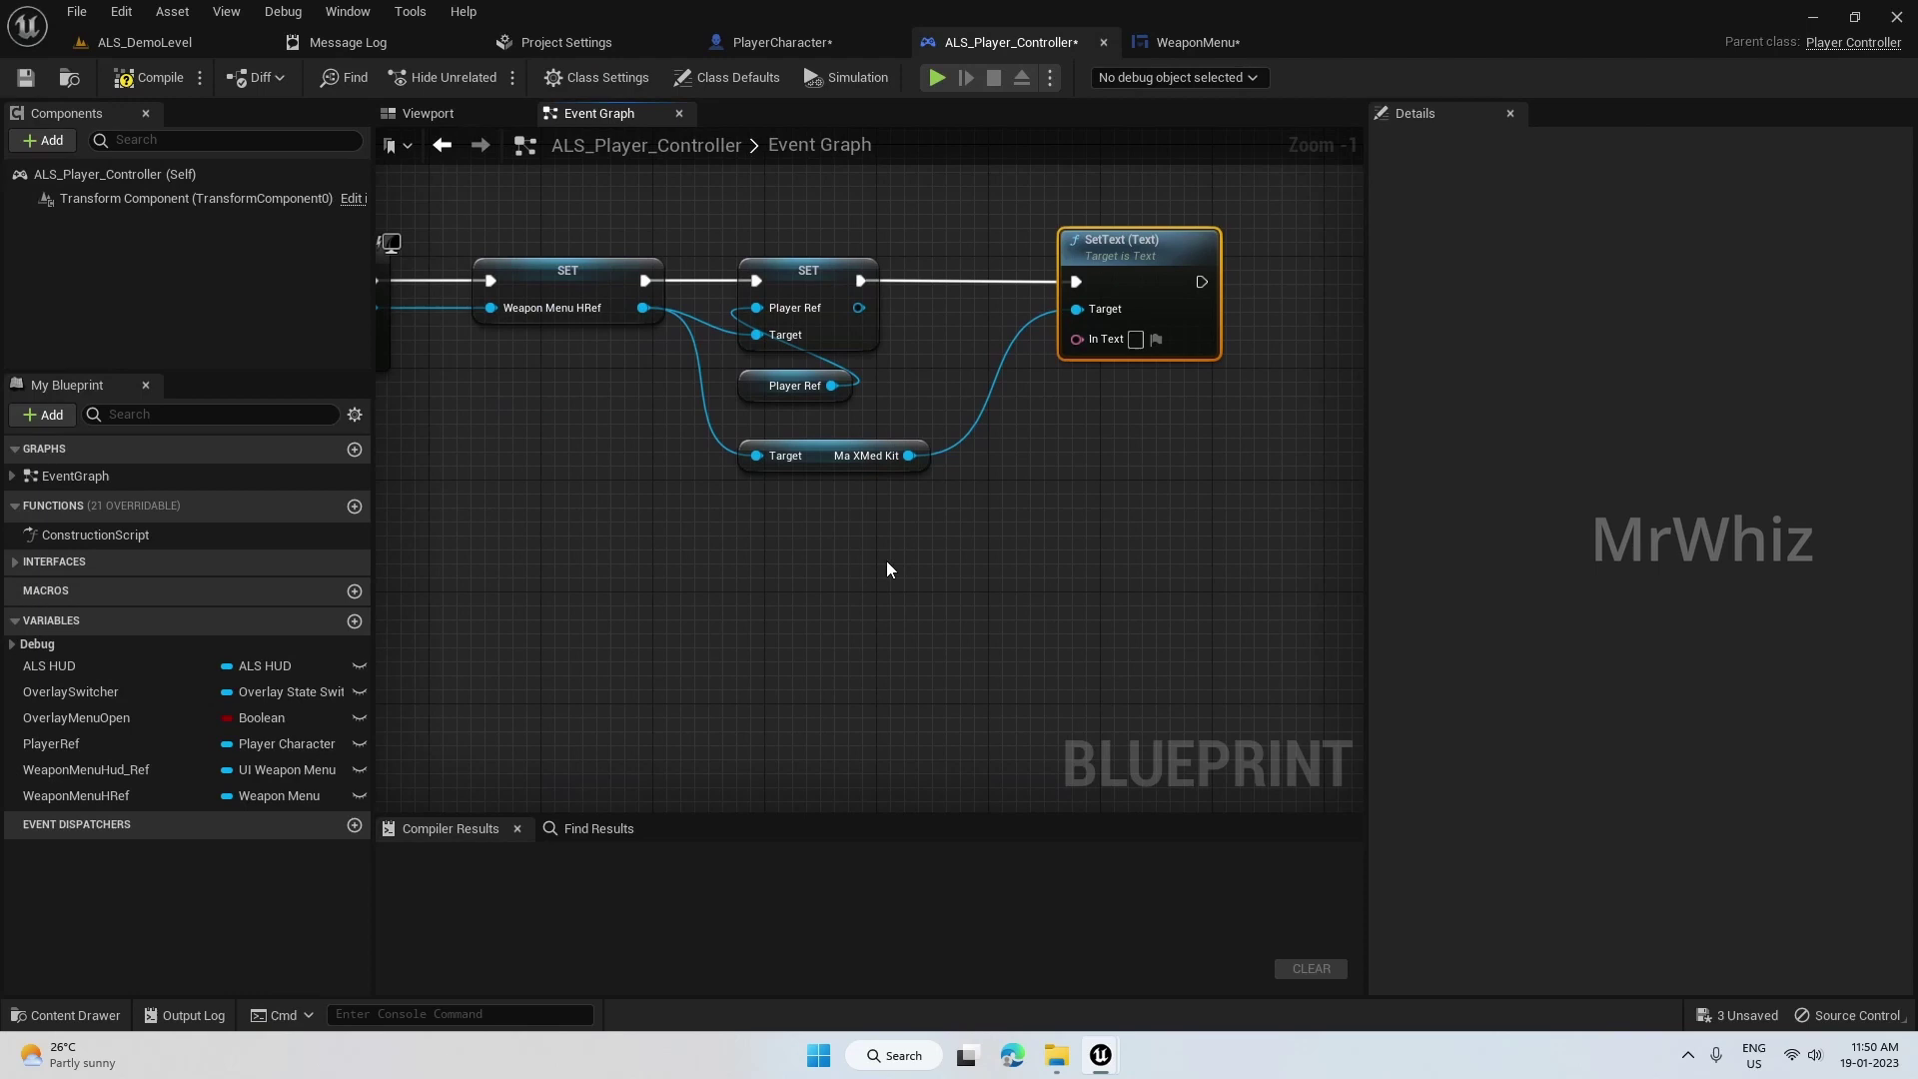
{"action": "right_click_drag", "start_coordinate": [903, 559], "coordinate": [887, 537]}
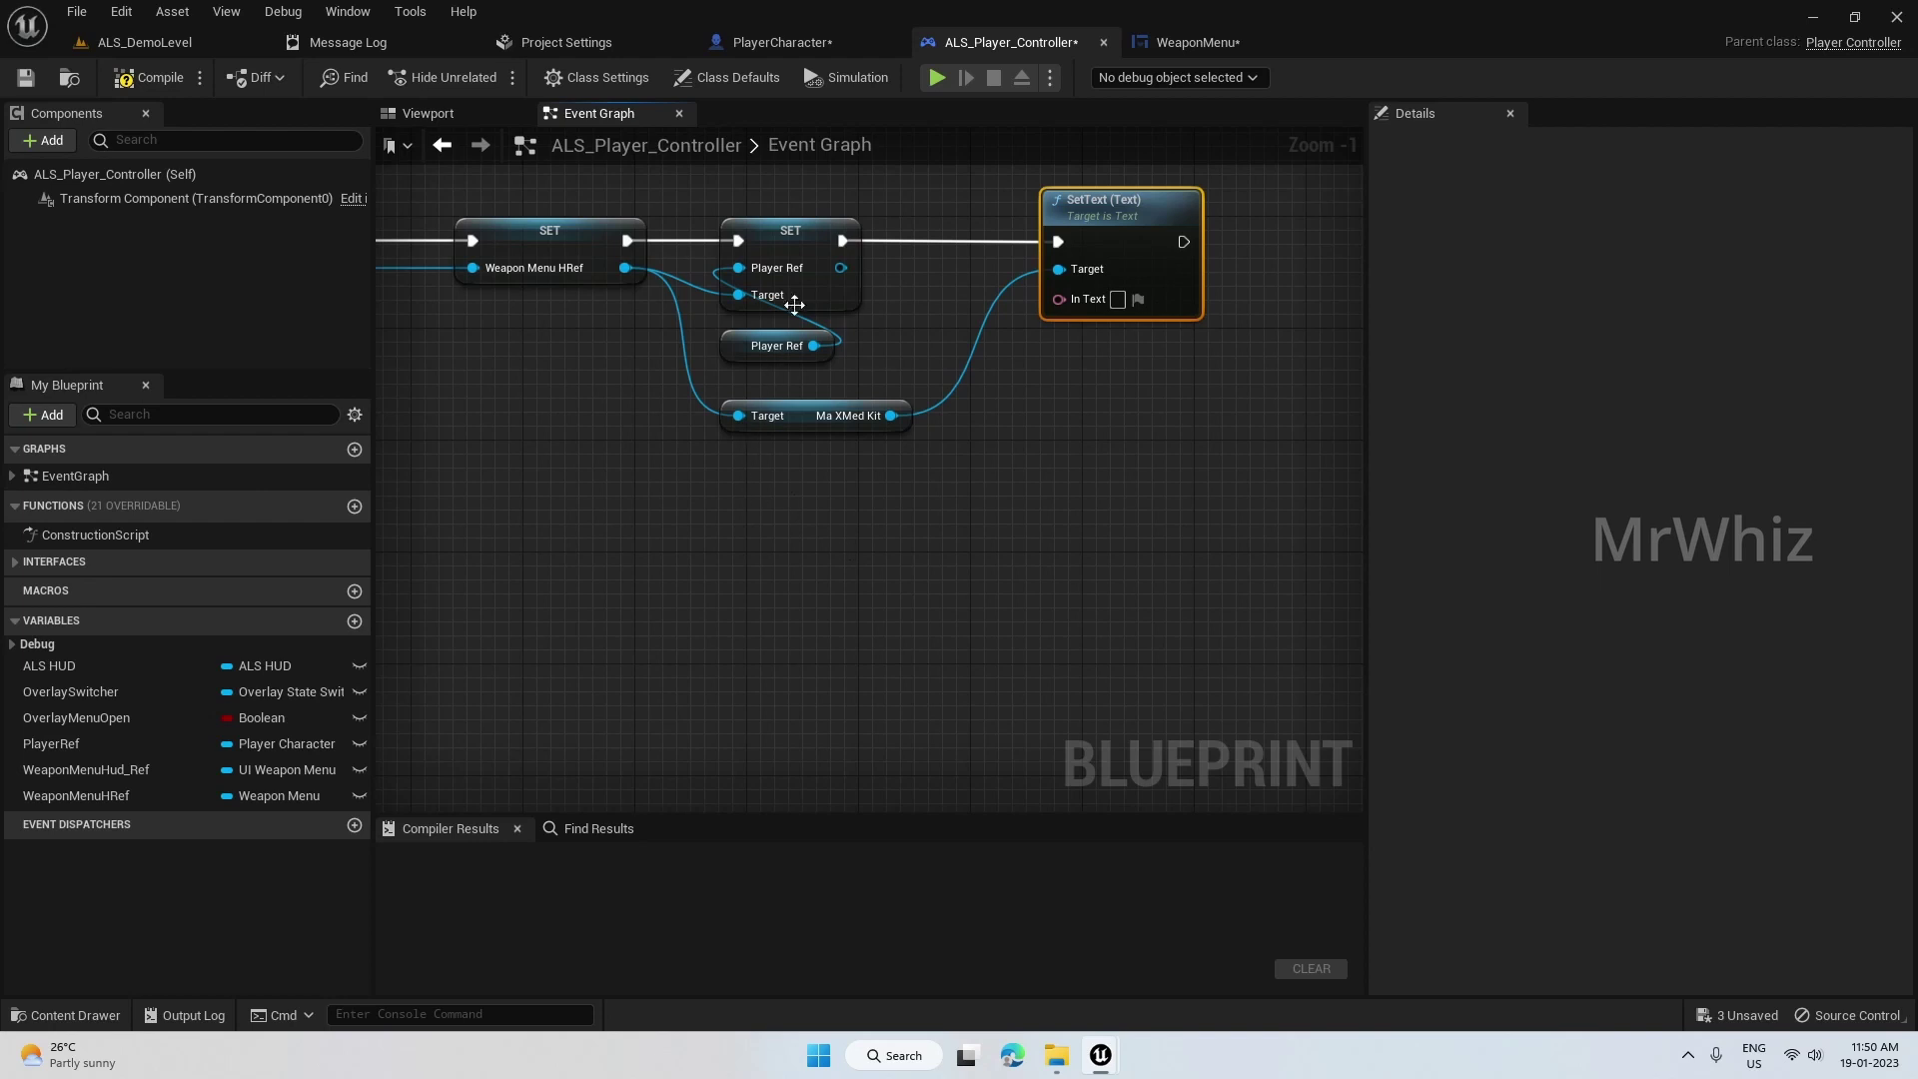
- Get Max Med Kit from Player Ref and feed it through To Text into In Text
{"action": "mouse_move", "coordinate": [68, 743]}
{"action": "left_mouse_down"}
{"action": "mouse_move", "coordinate": [517, 461]}
{"action": "mouse_move", "coordinate": [604, 531]}
{"action": "left_mouse_up"}
{"action": "left_click", "coordinate": [584, 489]}
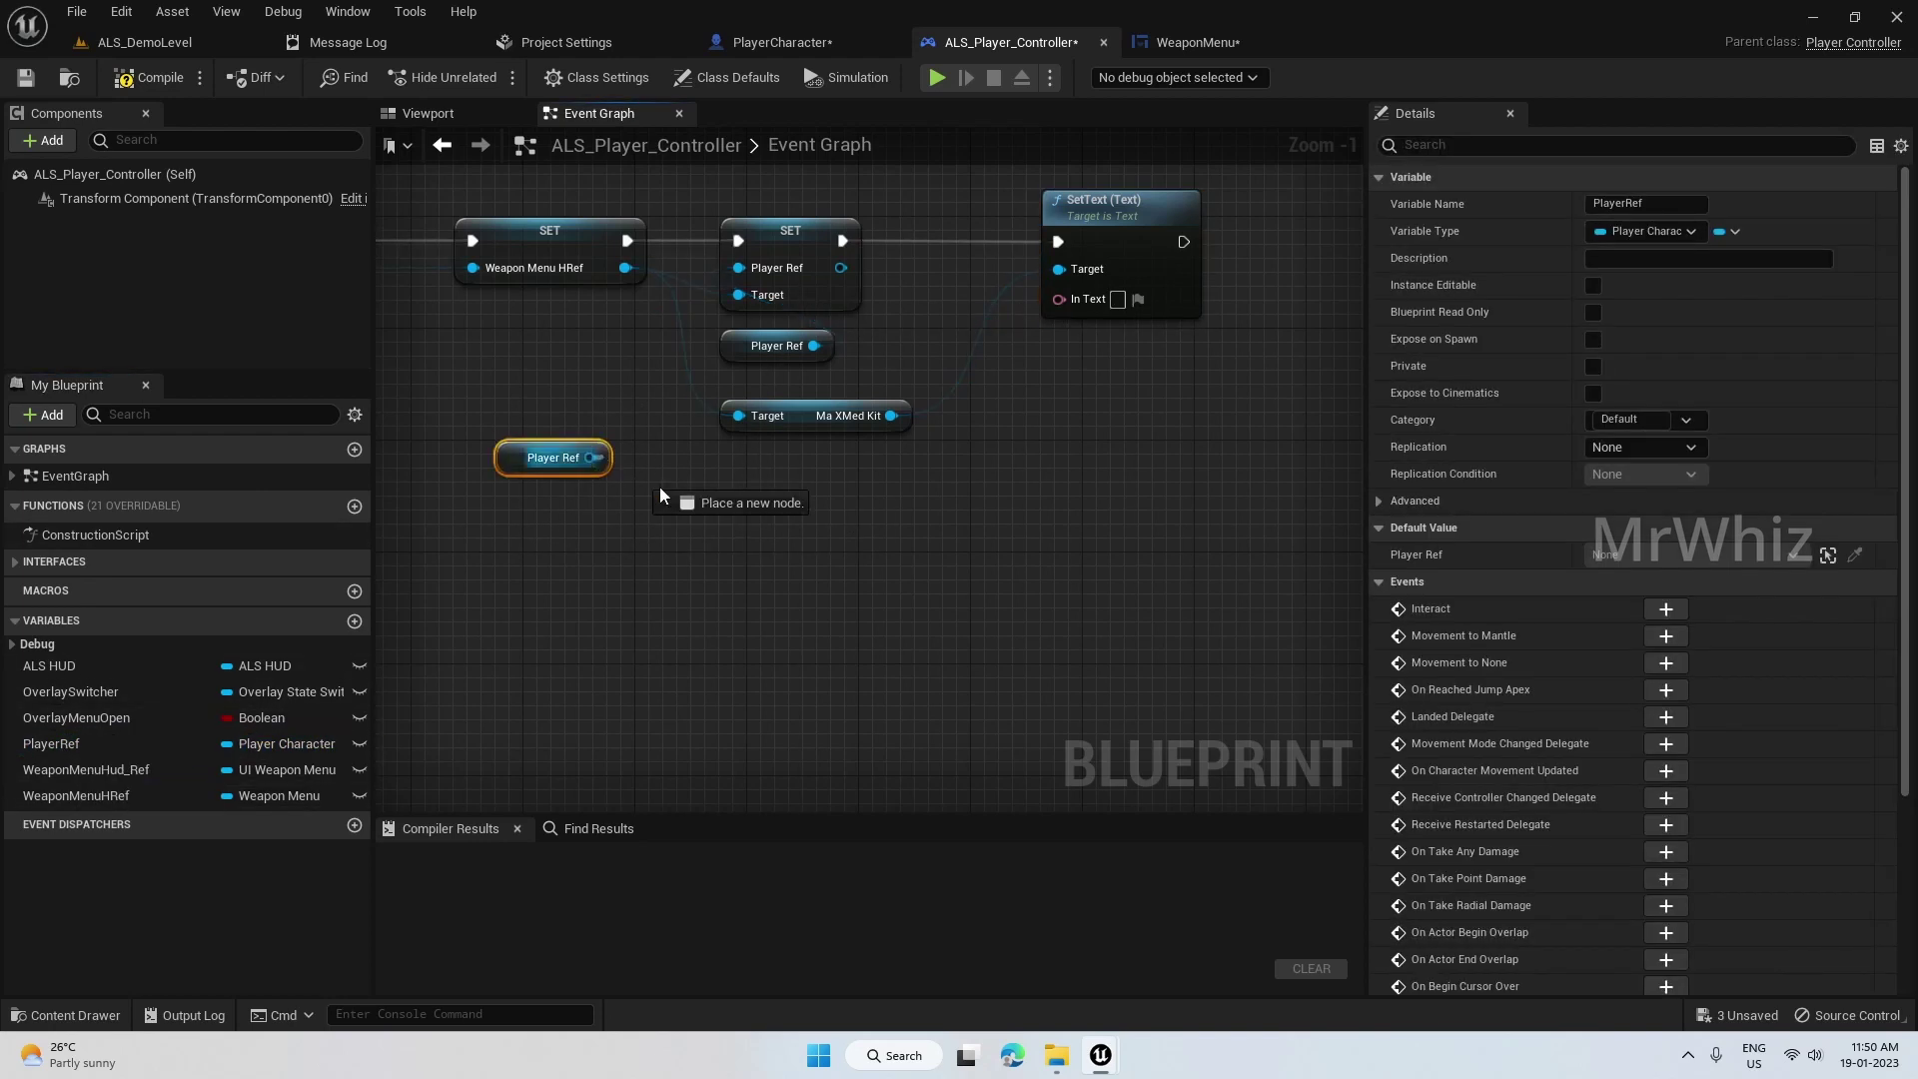
{"action": "type", "text": "max me"}
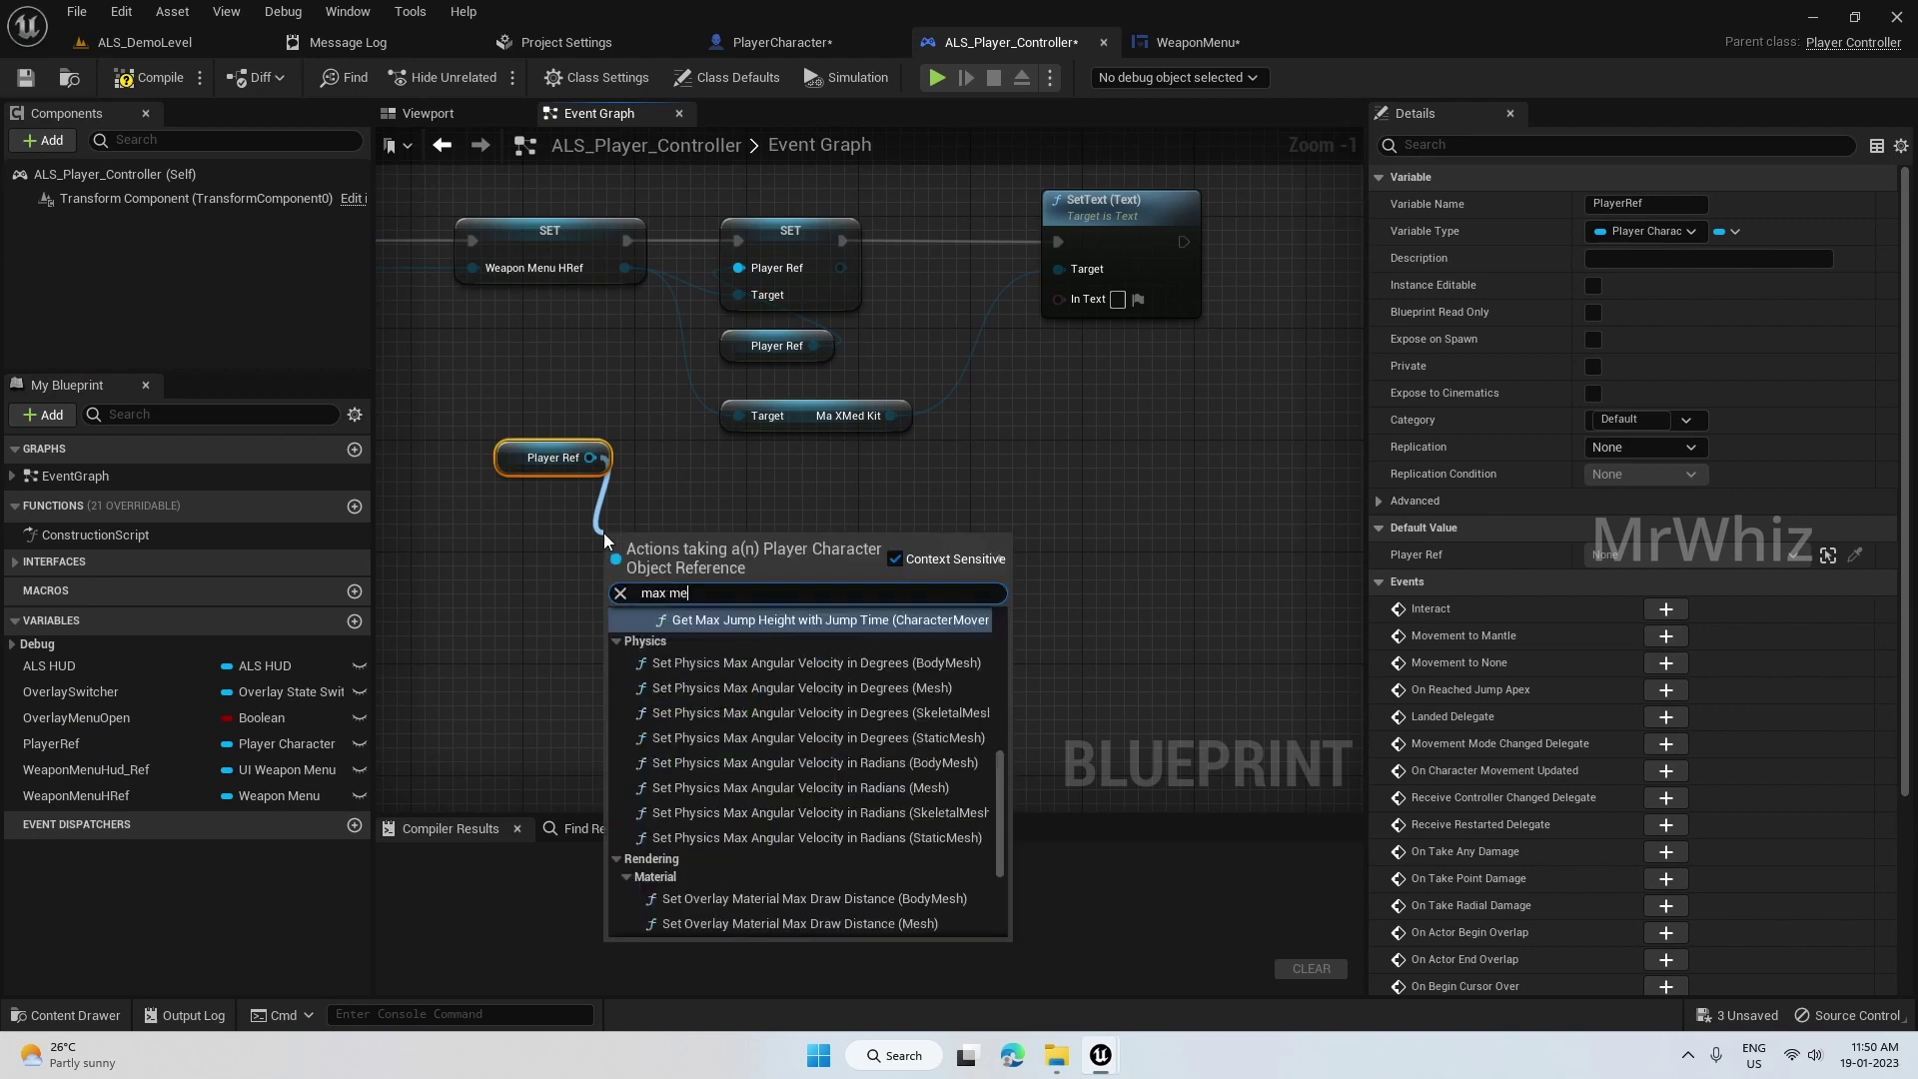
{"action": "type", "text": "d"}
{"action": "left_click", "coordinate": [739, 655]}
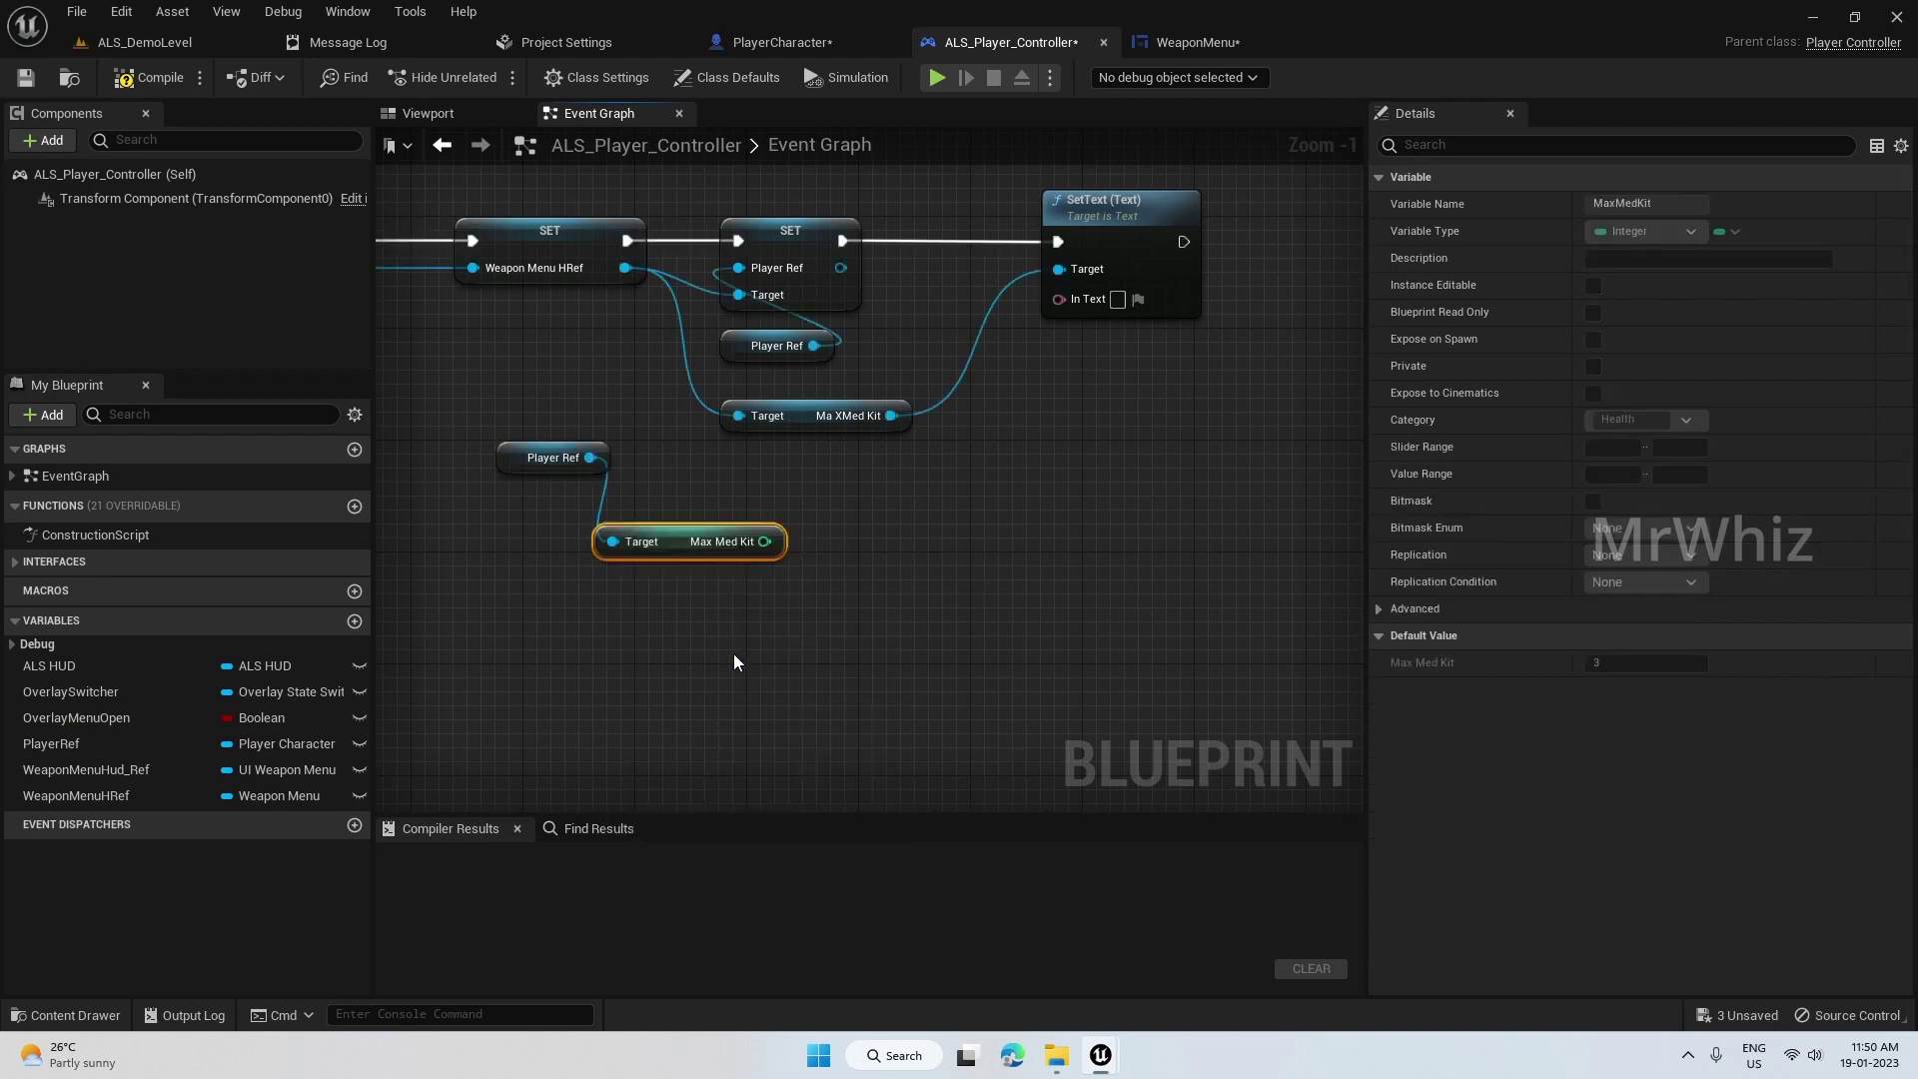
{"action": "mouse_move", "coordinate": [740, 545]}
{"action": "left_mouse_down"}
{"action": "mouse_move", "coordinate": [640, 518]}
{"action": "mouse_move", "coordinate": [1075, 301]}
{"action": "left_mouse_up"}
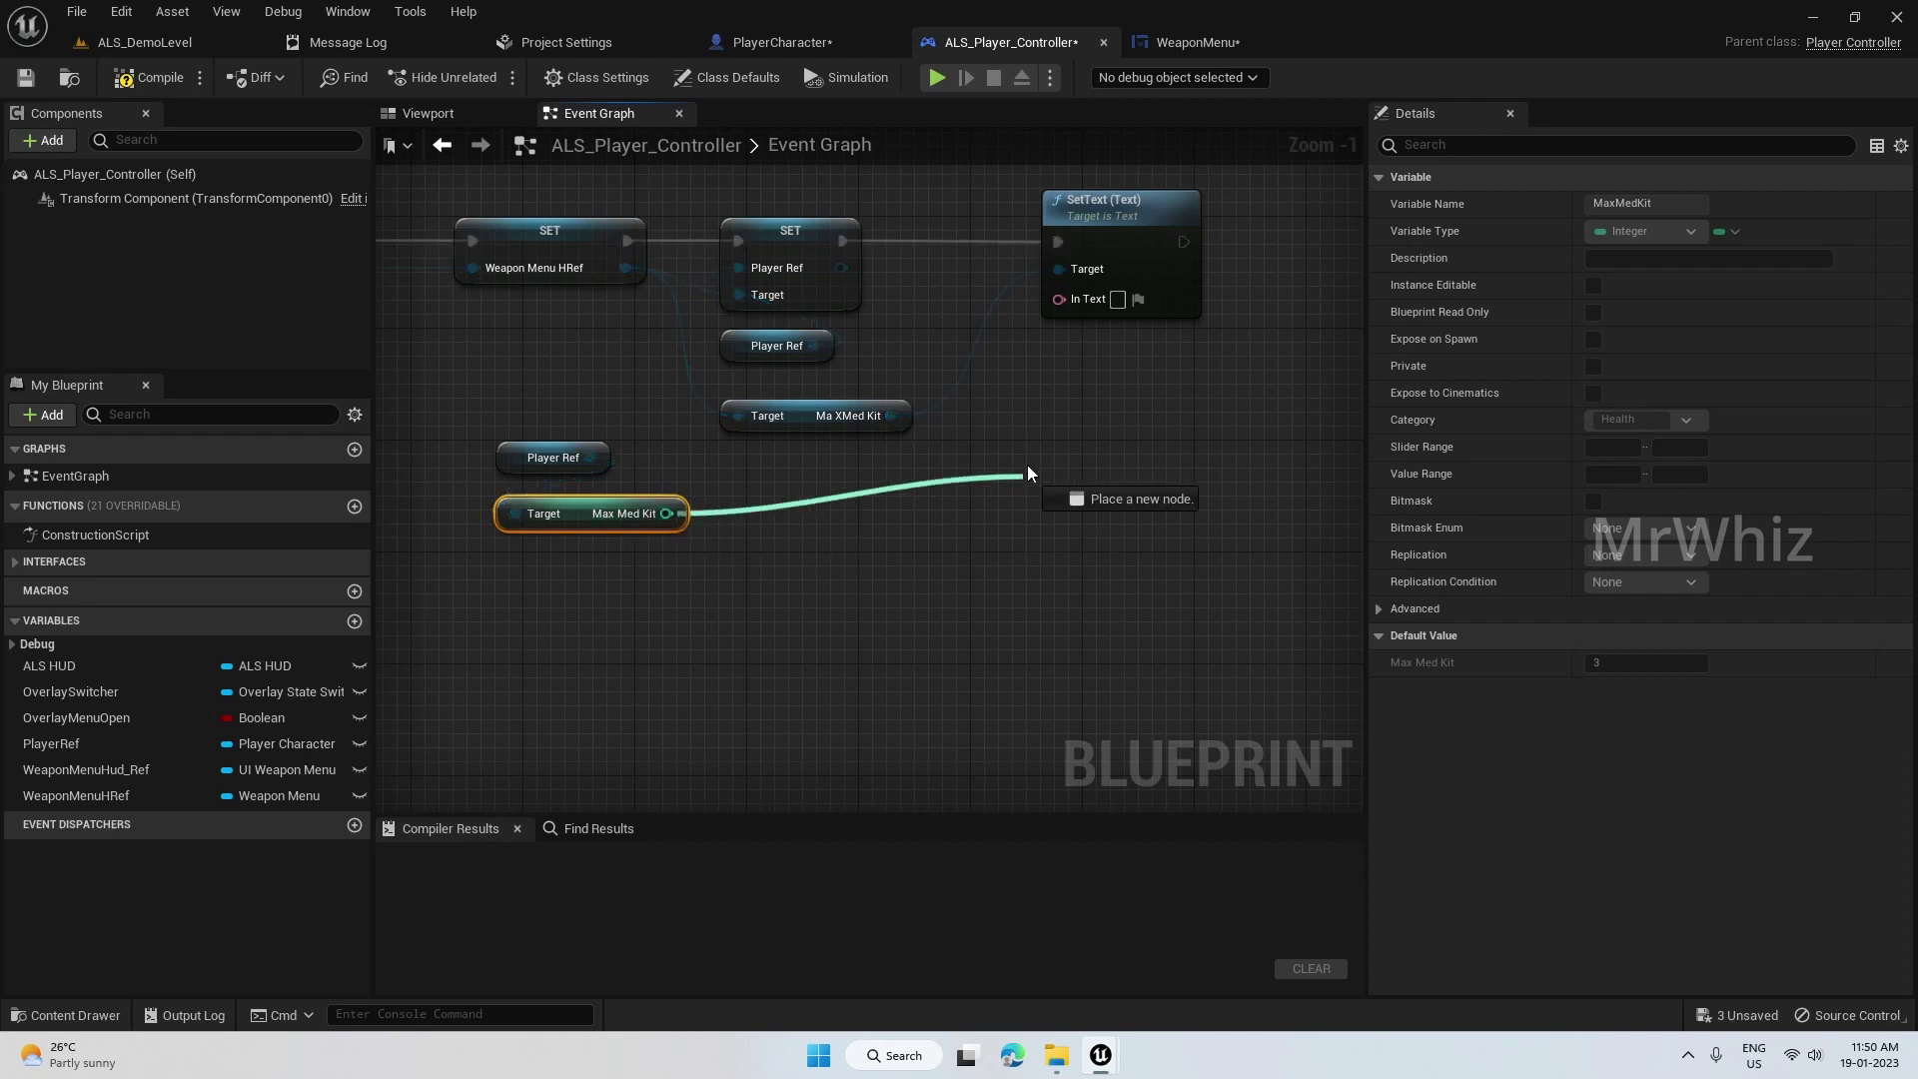
{"action": "left_click_drag", "start_coordinate": [839, 355], "coordinate": [823, 496]}
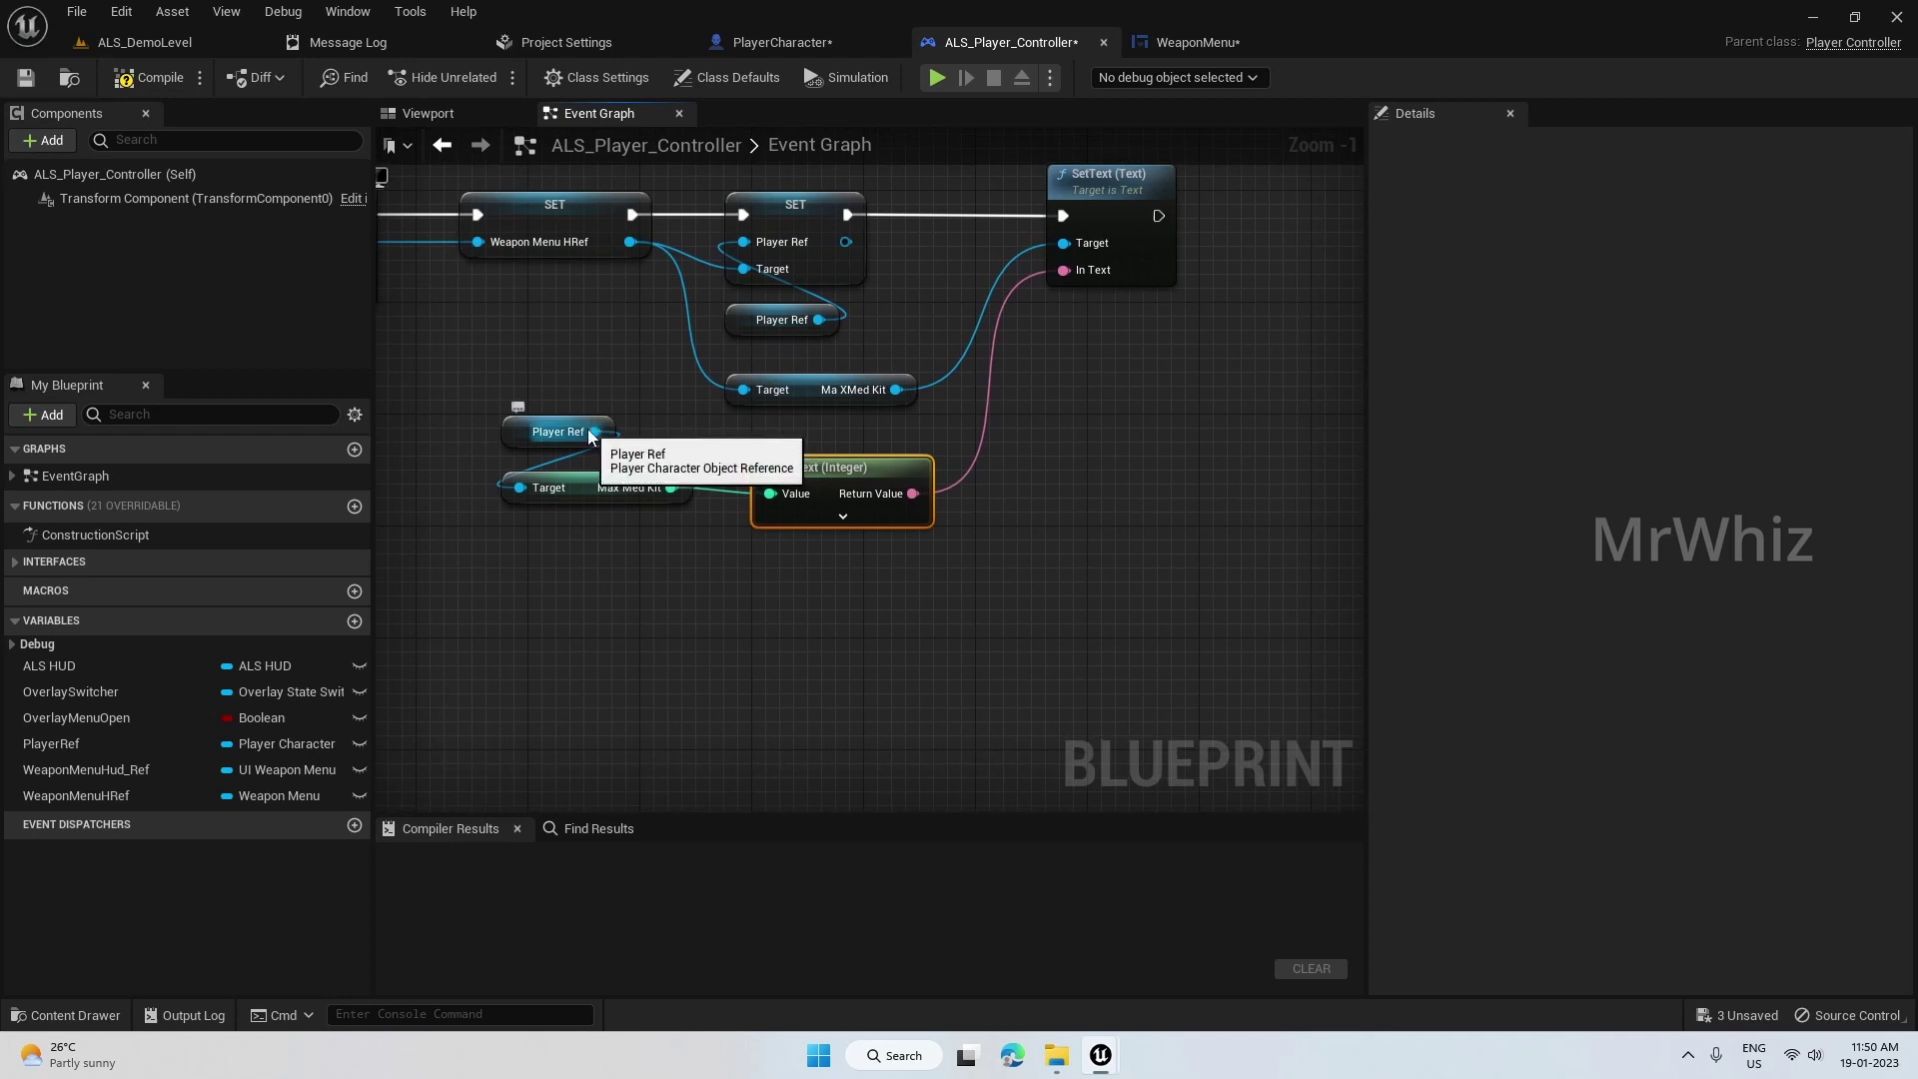
- Add a Max Granades getter from Player Ref
{"action": "left_click_drag", "start_coordinate": [595, 433], "coordinate": [542, 556]}
{"action": "type", "text": "max gren"}
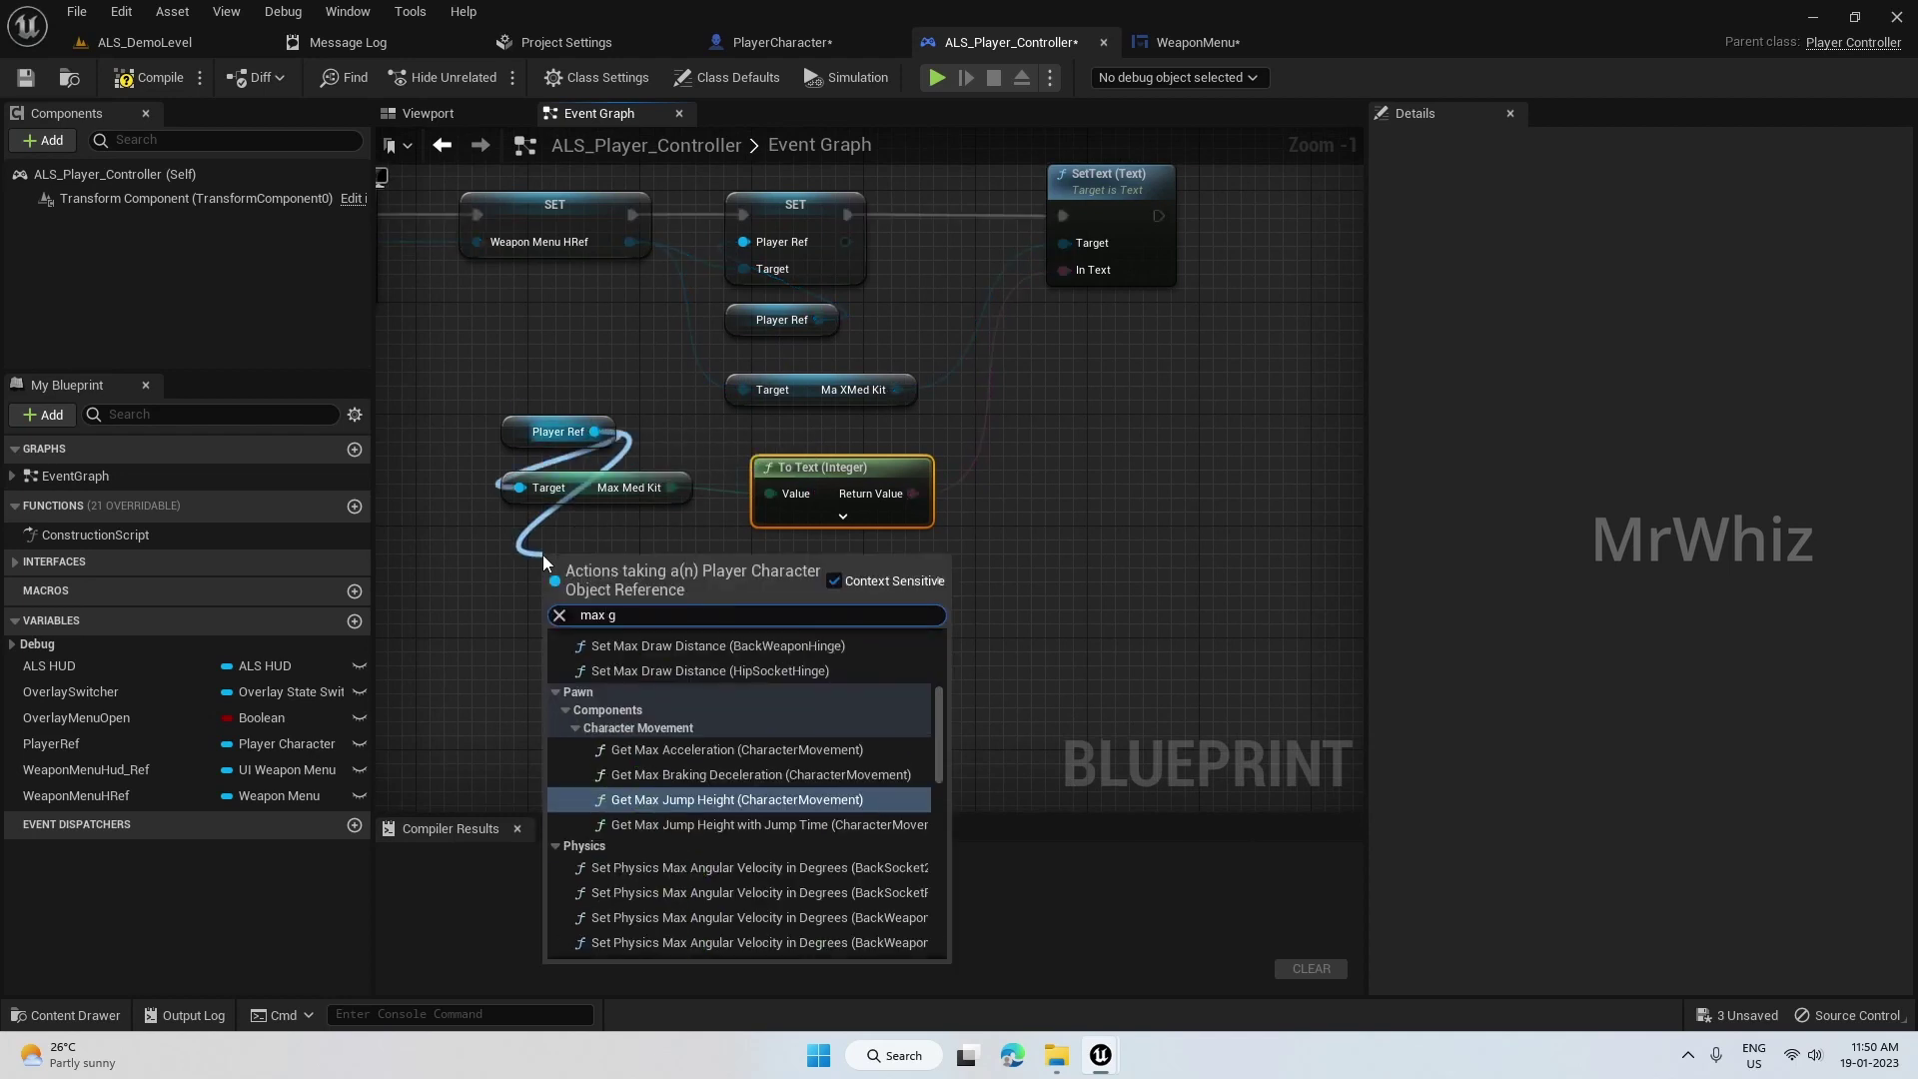
{"action": "key", "text": "BackSpace"}
{"action": "key", "text": "BackSpace"}
{"action": "key", "text": "BackSpace"}
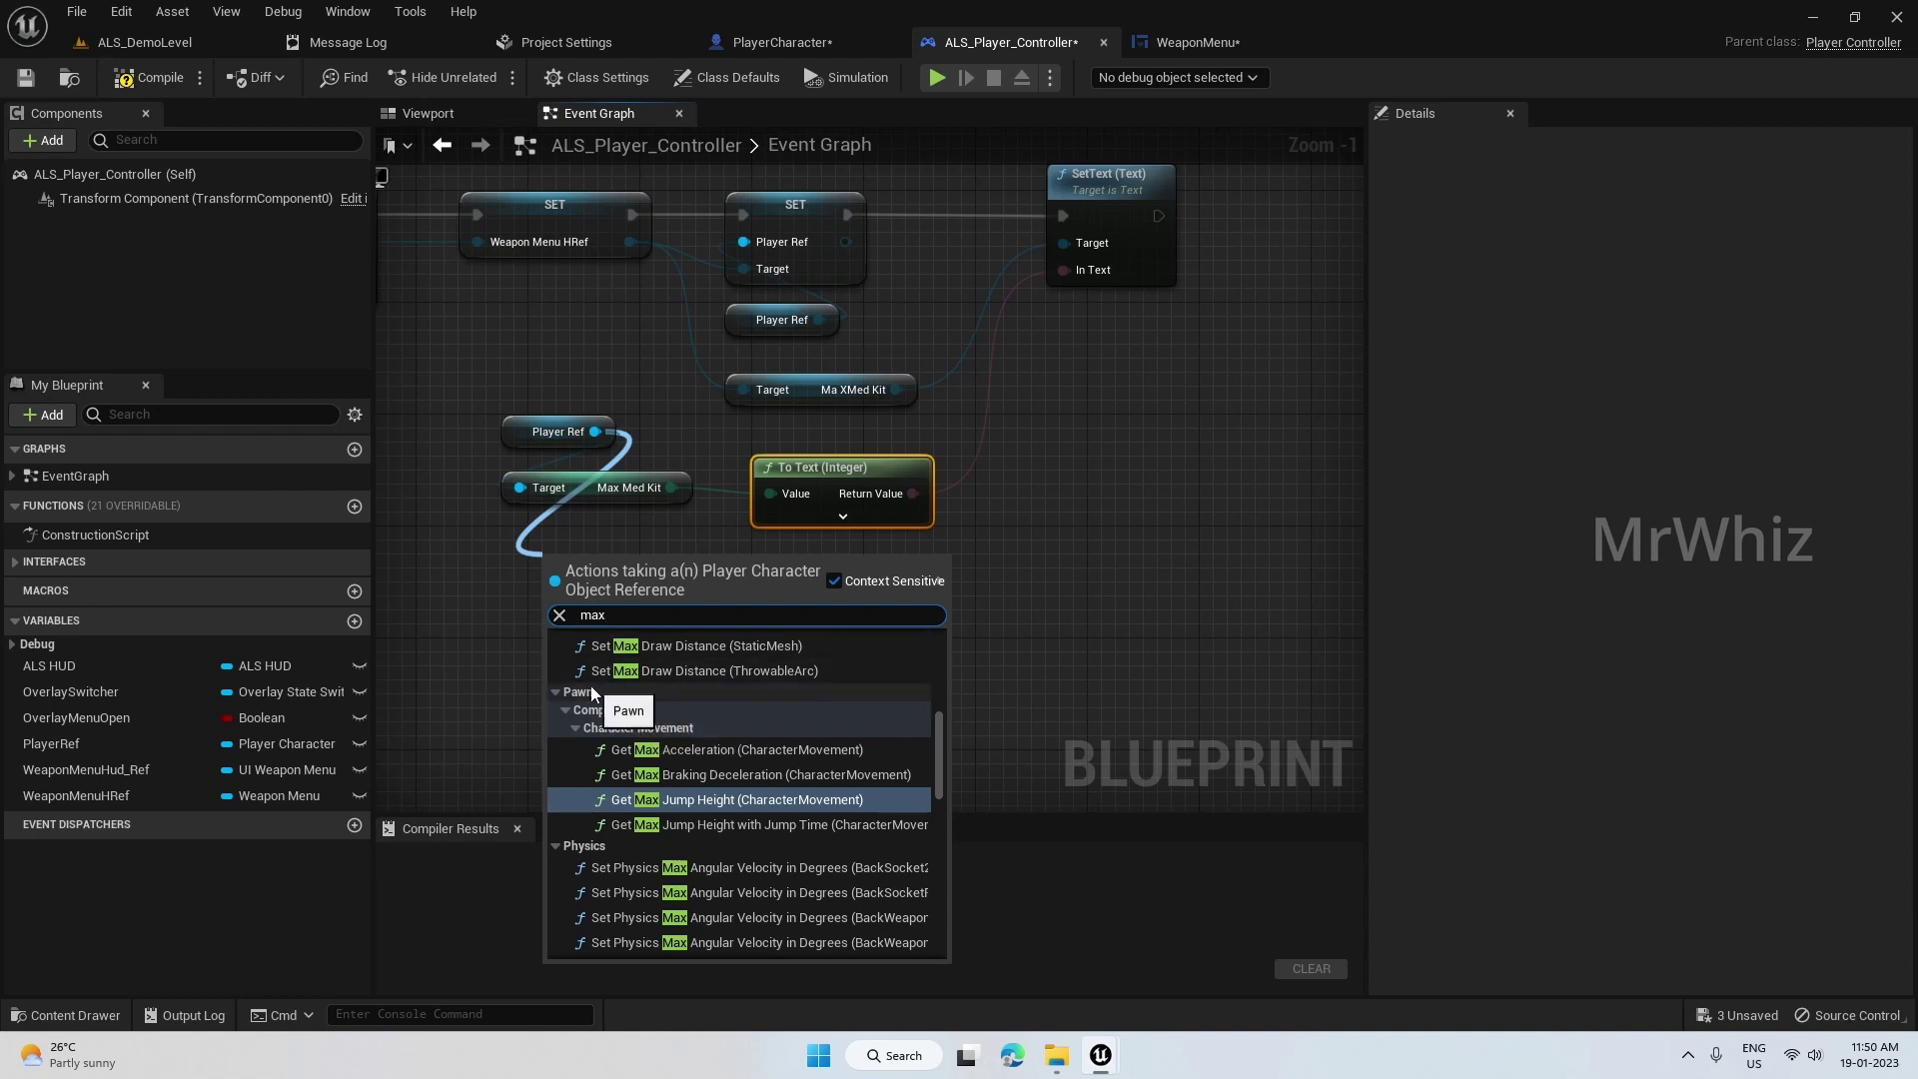
{"action": "scroll", "coordinate": [599, 696], "scroll_direction": "down", "scroll_amount": 2}
{"action": "type", "text": "g"}
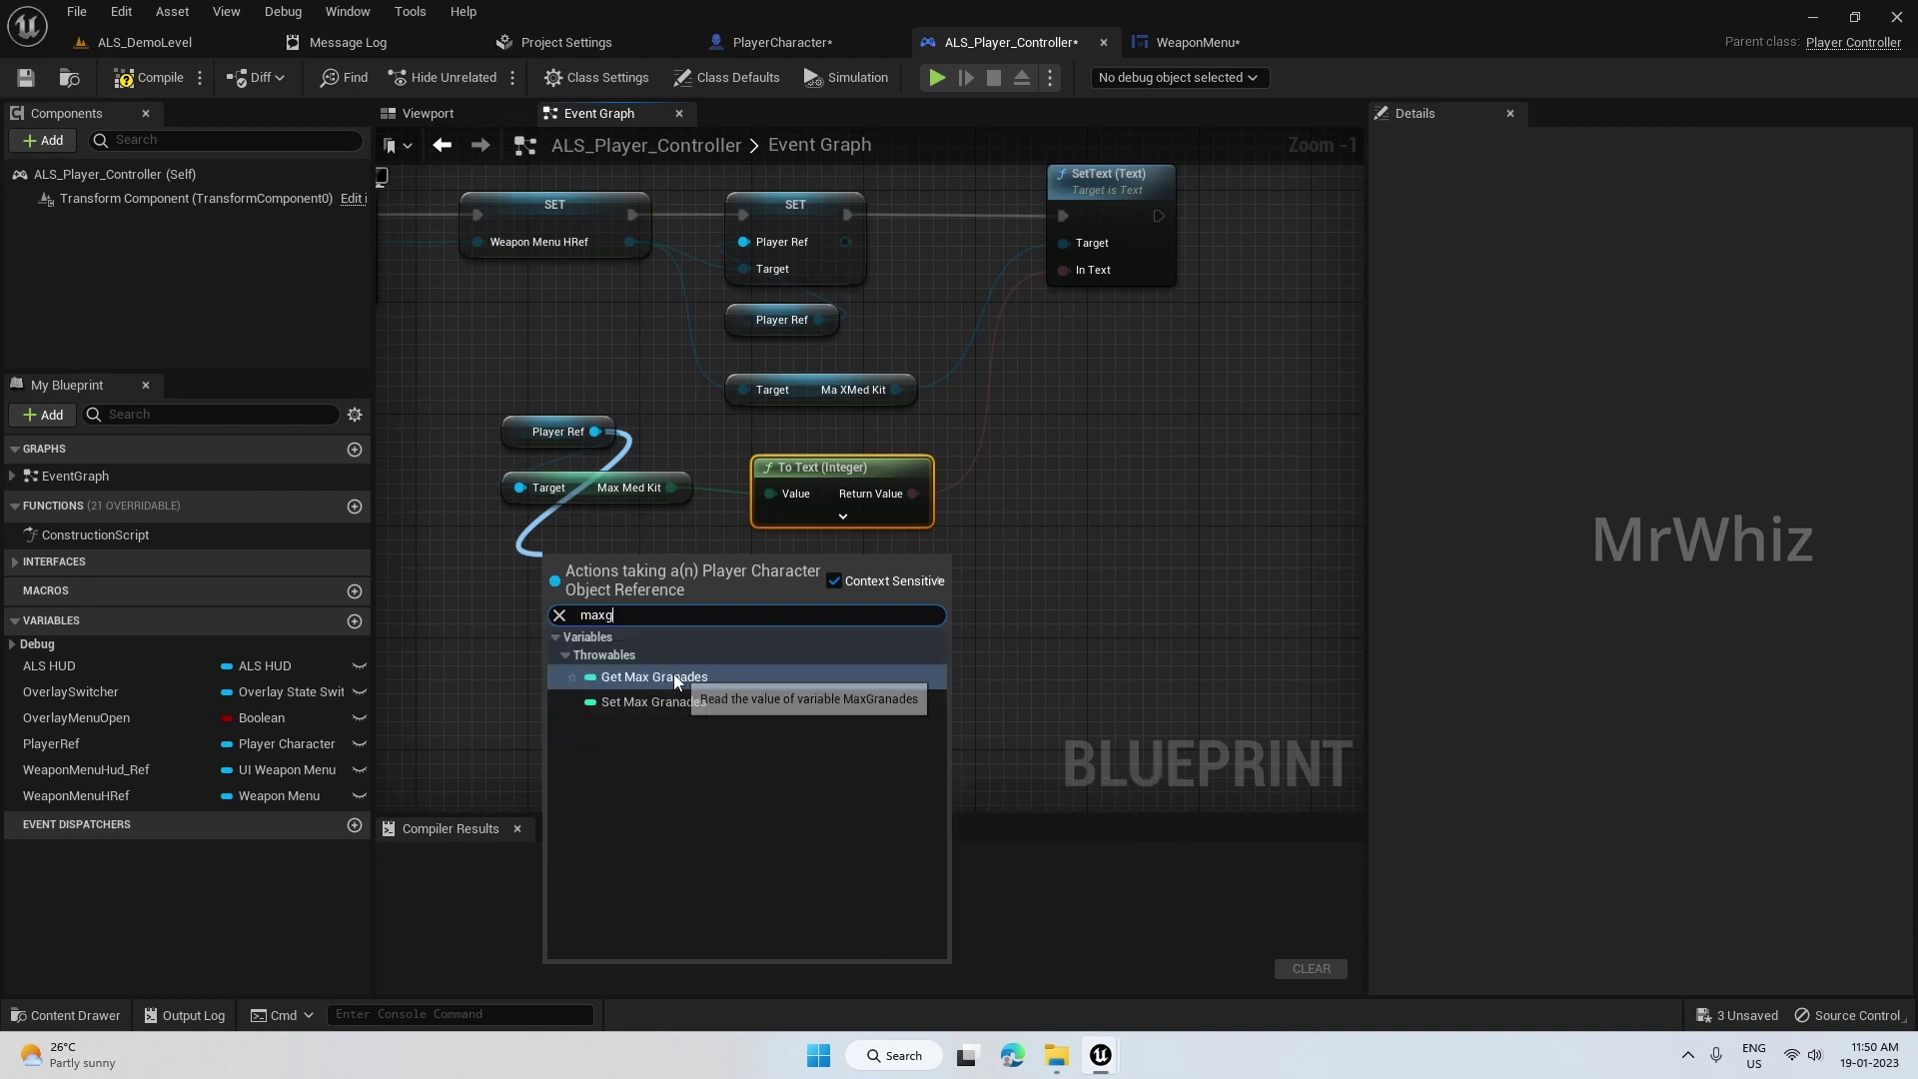
{"action": "left_click", "coordinate": [654, 675]}
- Get MaXGrenade from Weapon Menu HRef, add a Set Text, and delete the unneeded SET node
{"action": "left_click_drag", "start_coordinate": [623, 663], "coordinate": [608, 679]}
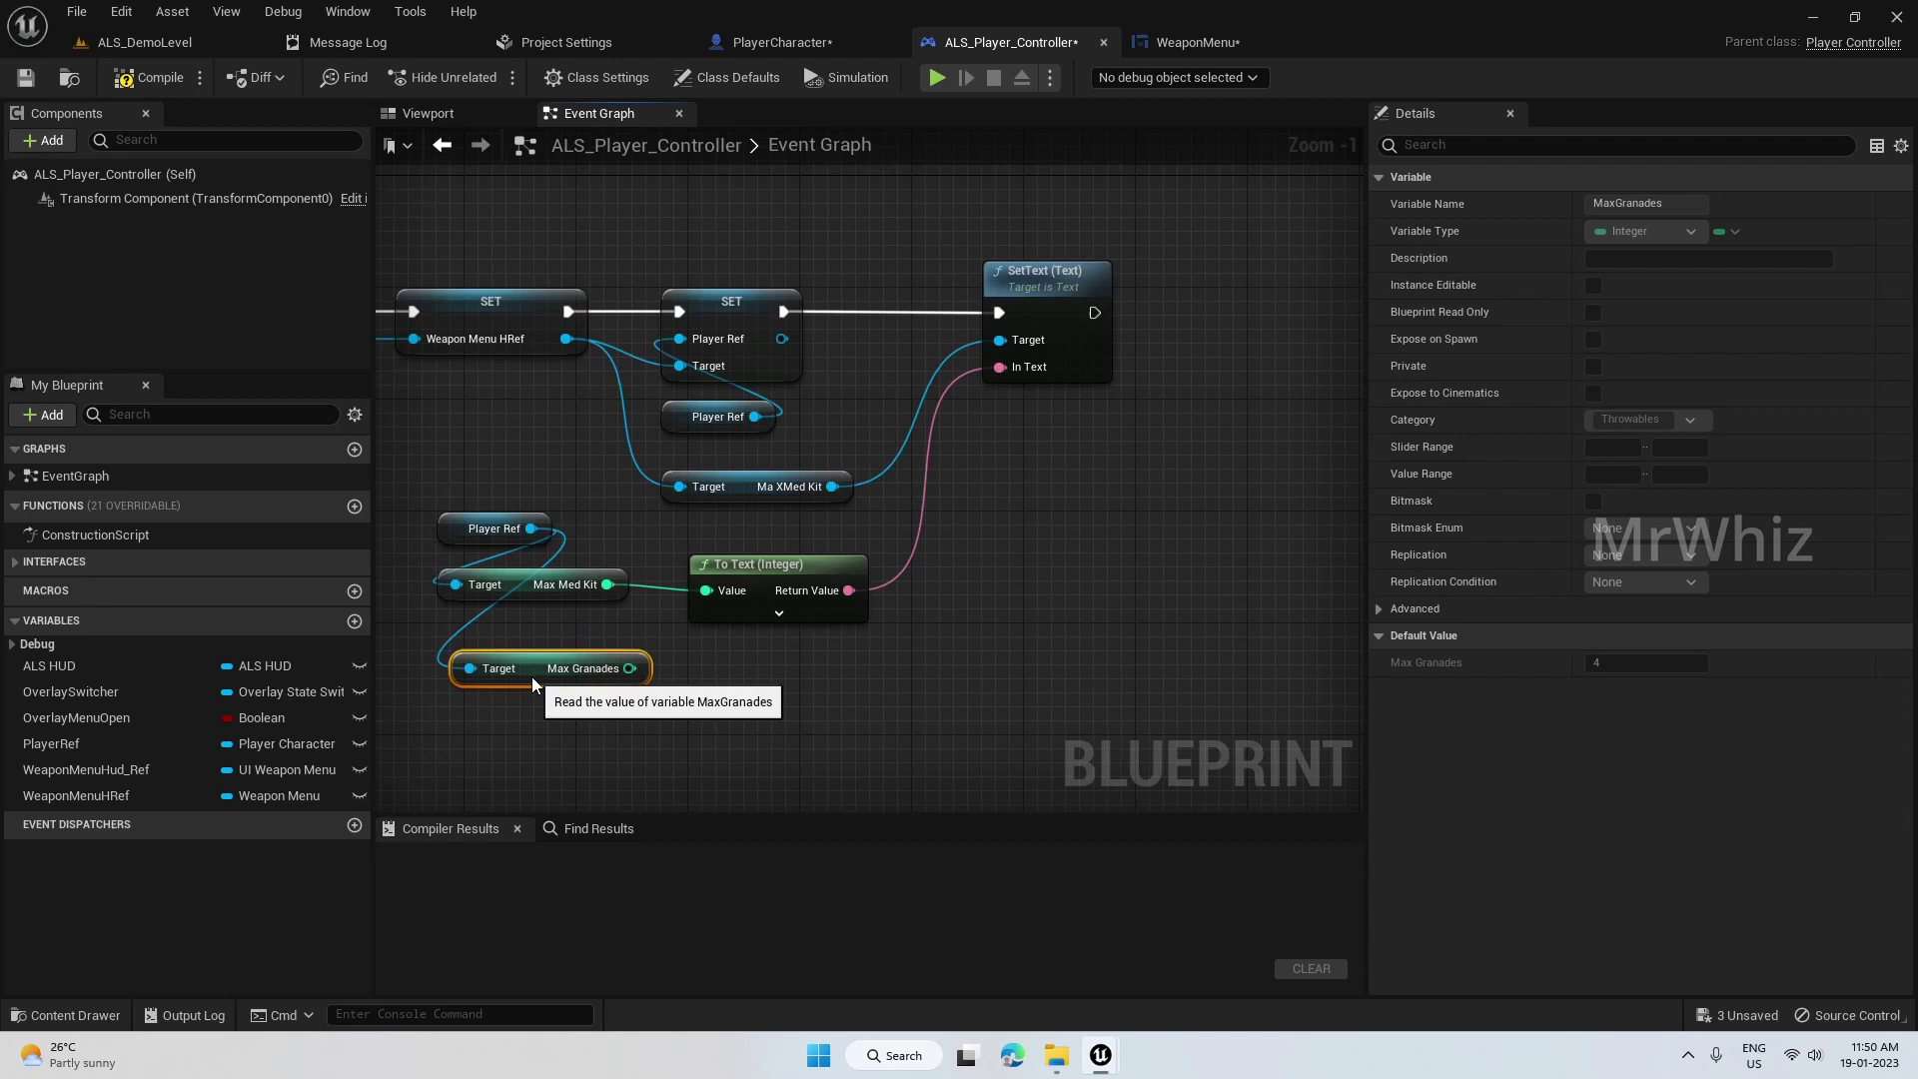
{"action": "left_click_drag", "start_coordinate": [567, 339], "coordinate": [662, 511]}
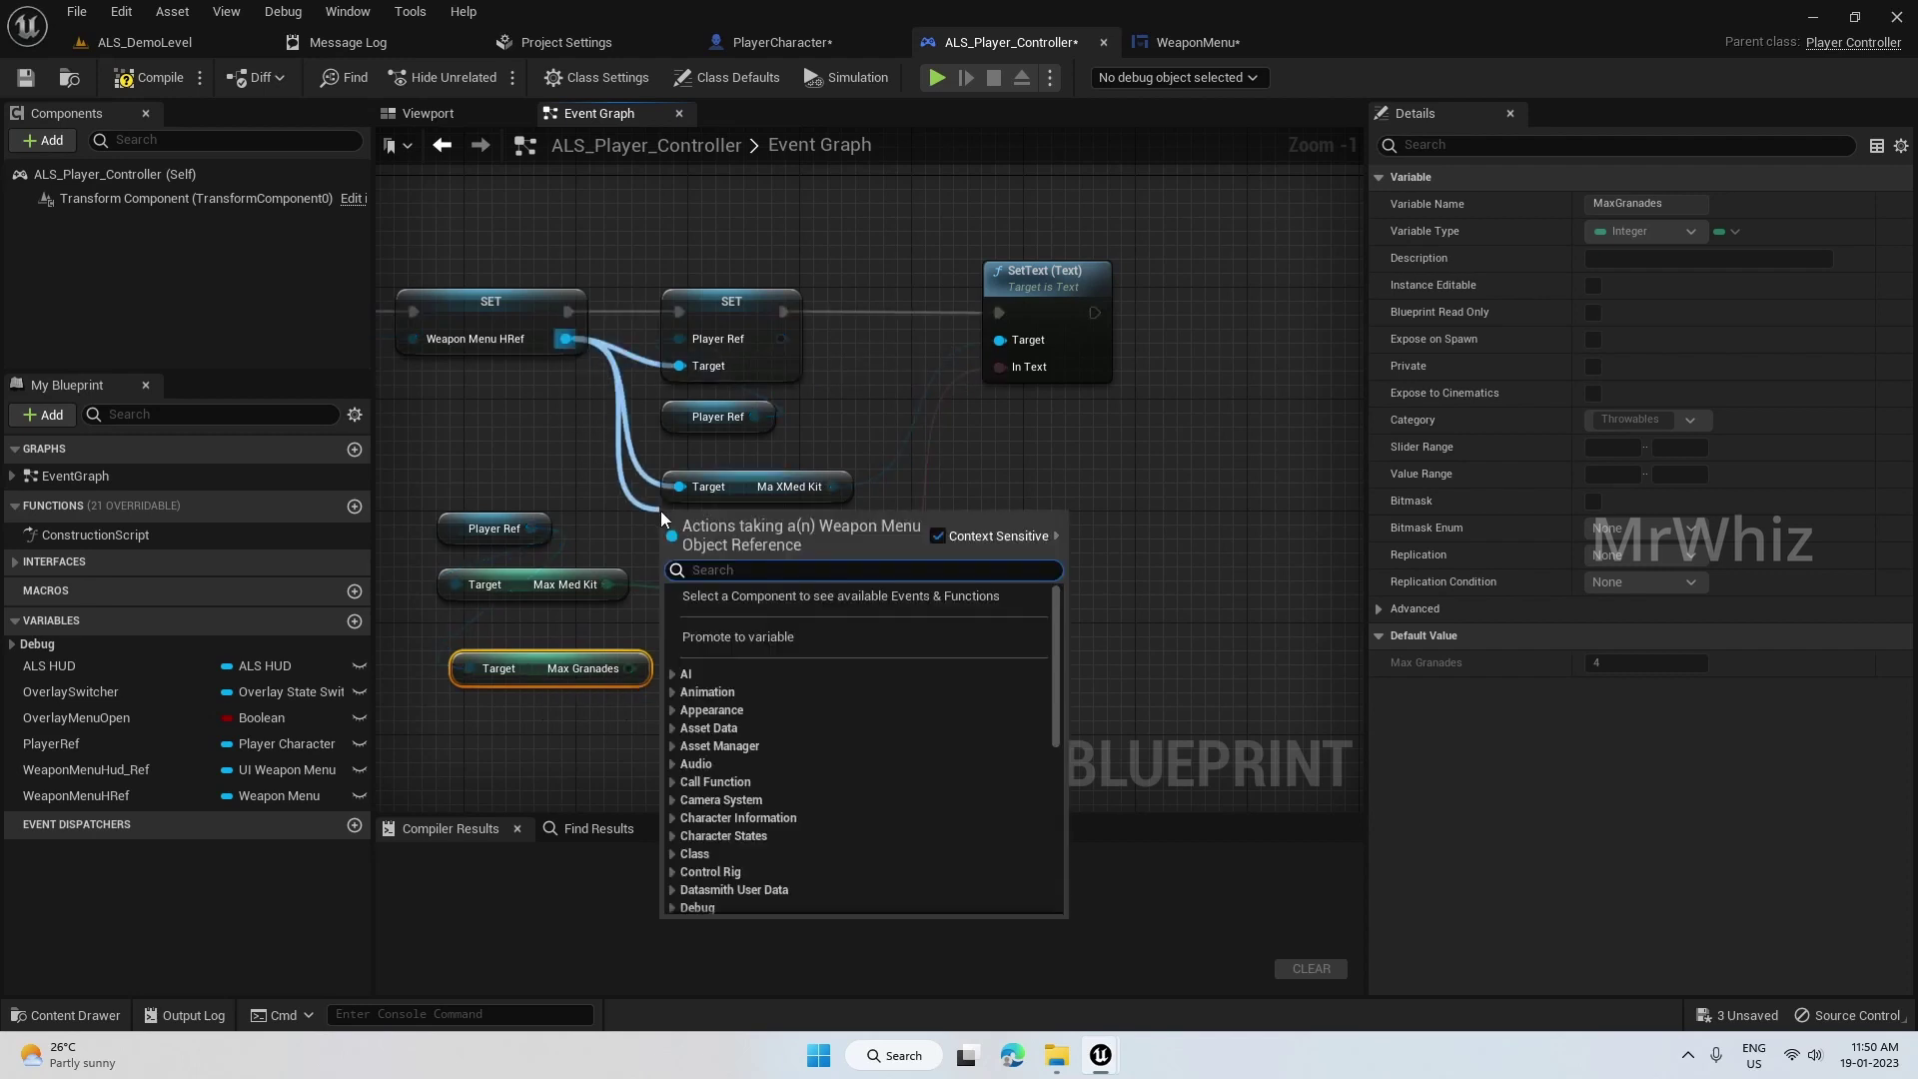
{"action": "type", "text": "maxg"}
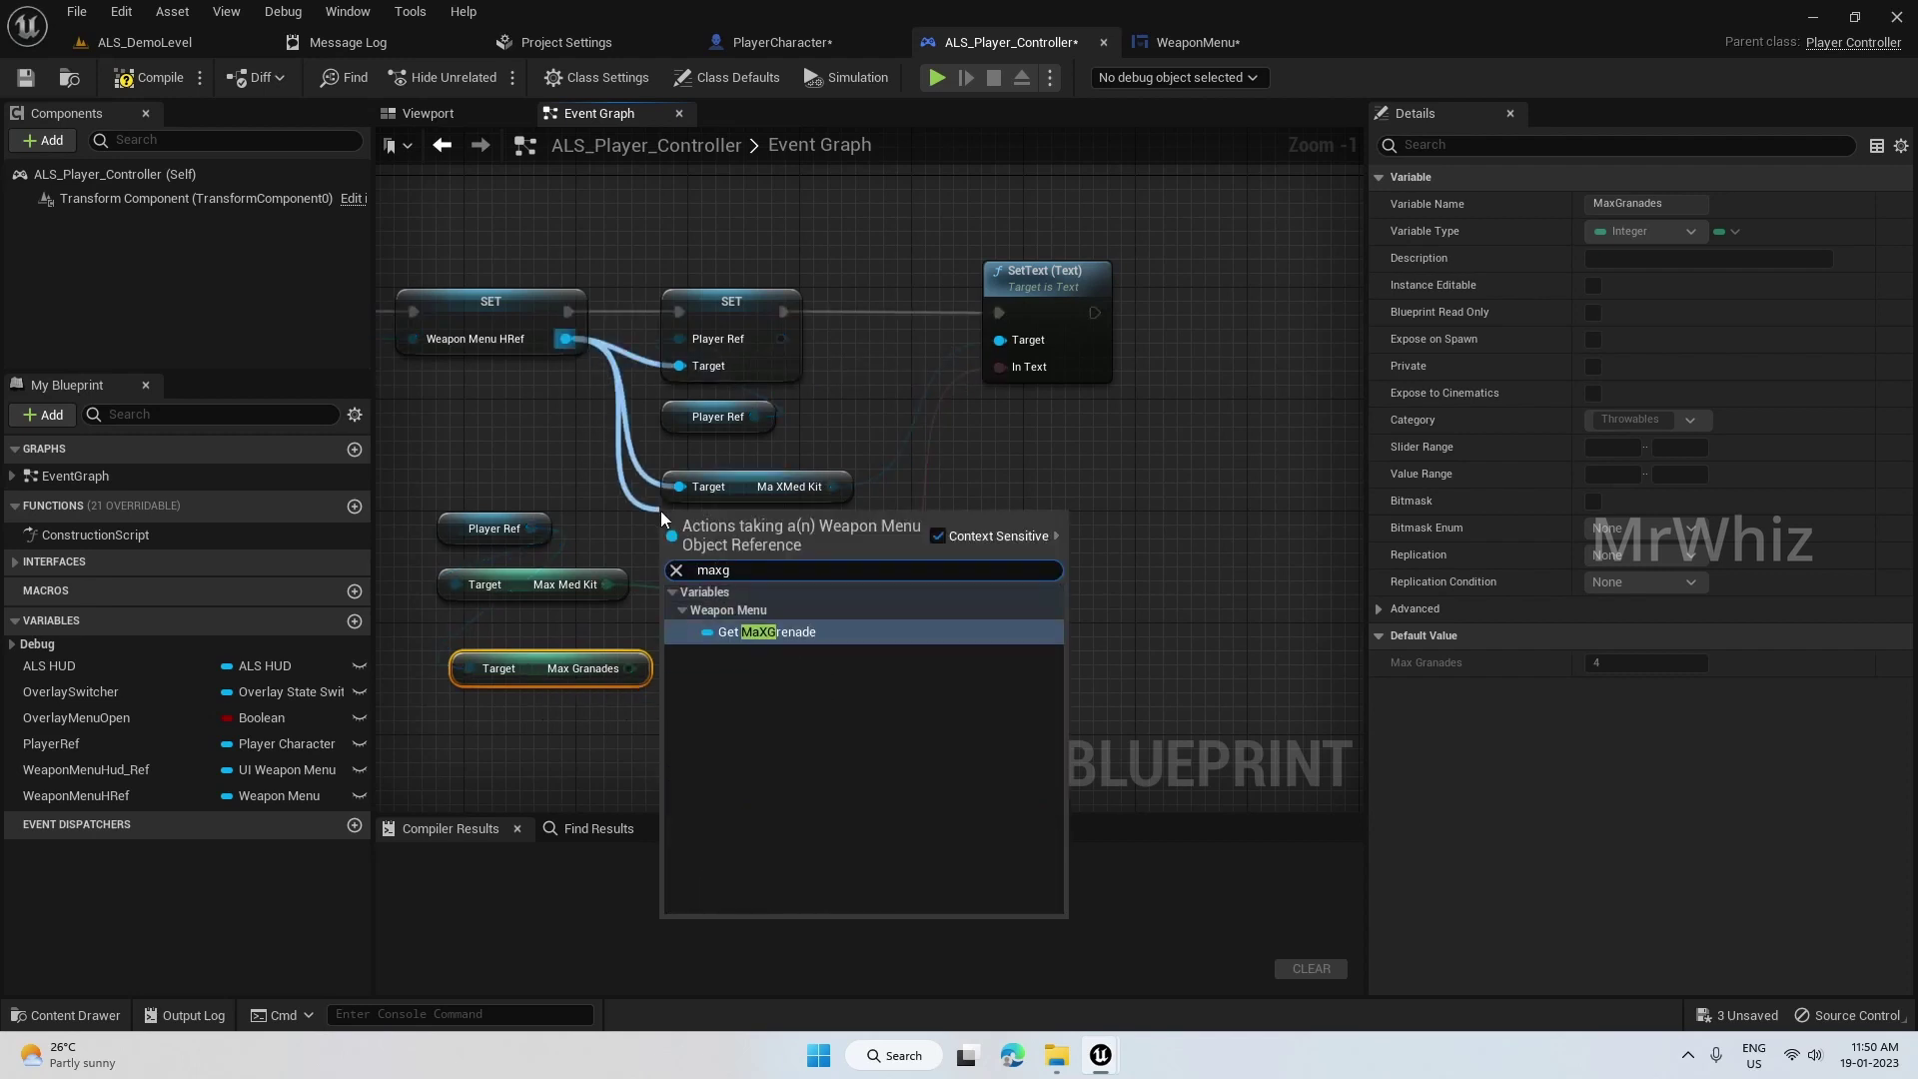
{"action": "key", "text": "Return"}
{"action": "mouse_move", "coordinate": [734, 517]}
{"action": "left_mouse_down"}
{"action": "mouse_move", "coordinate": [750, 528]}
{"action": "mouse_move", "coordinate": [1149, 448]}
{"action": "left_mouse_up"}
{"action": "type", "text": "set te"}
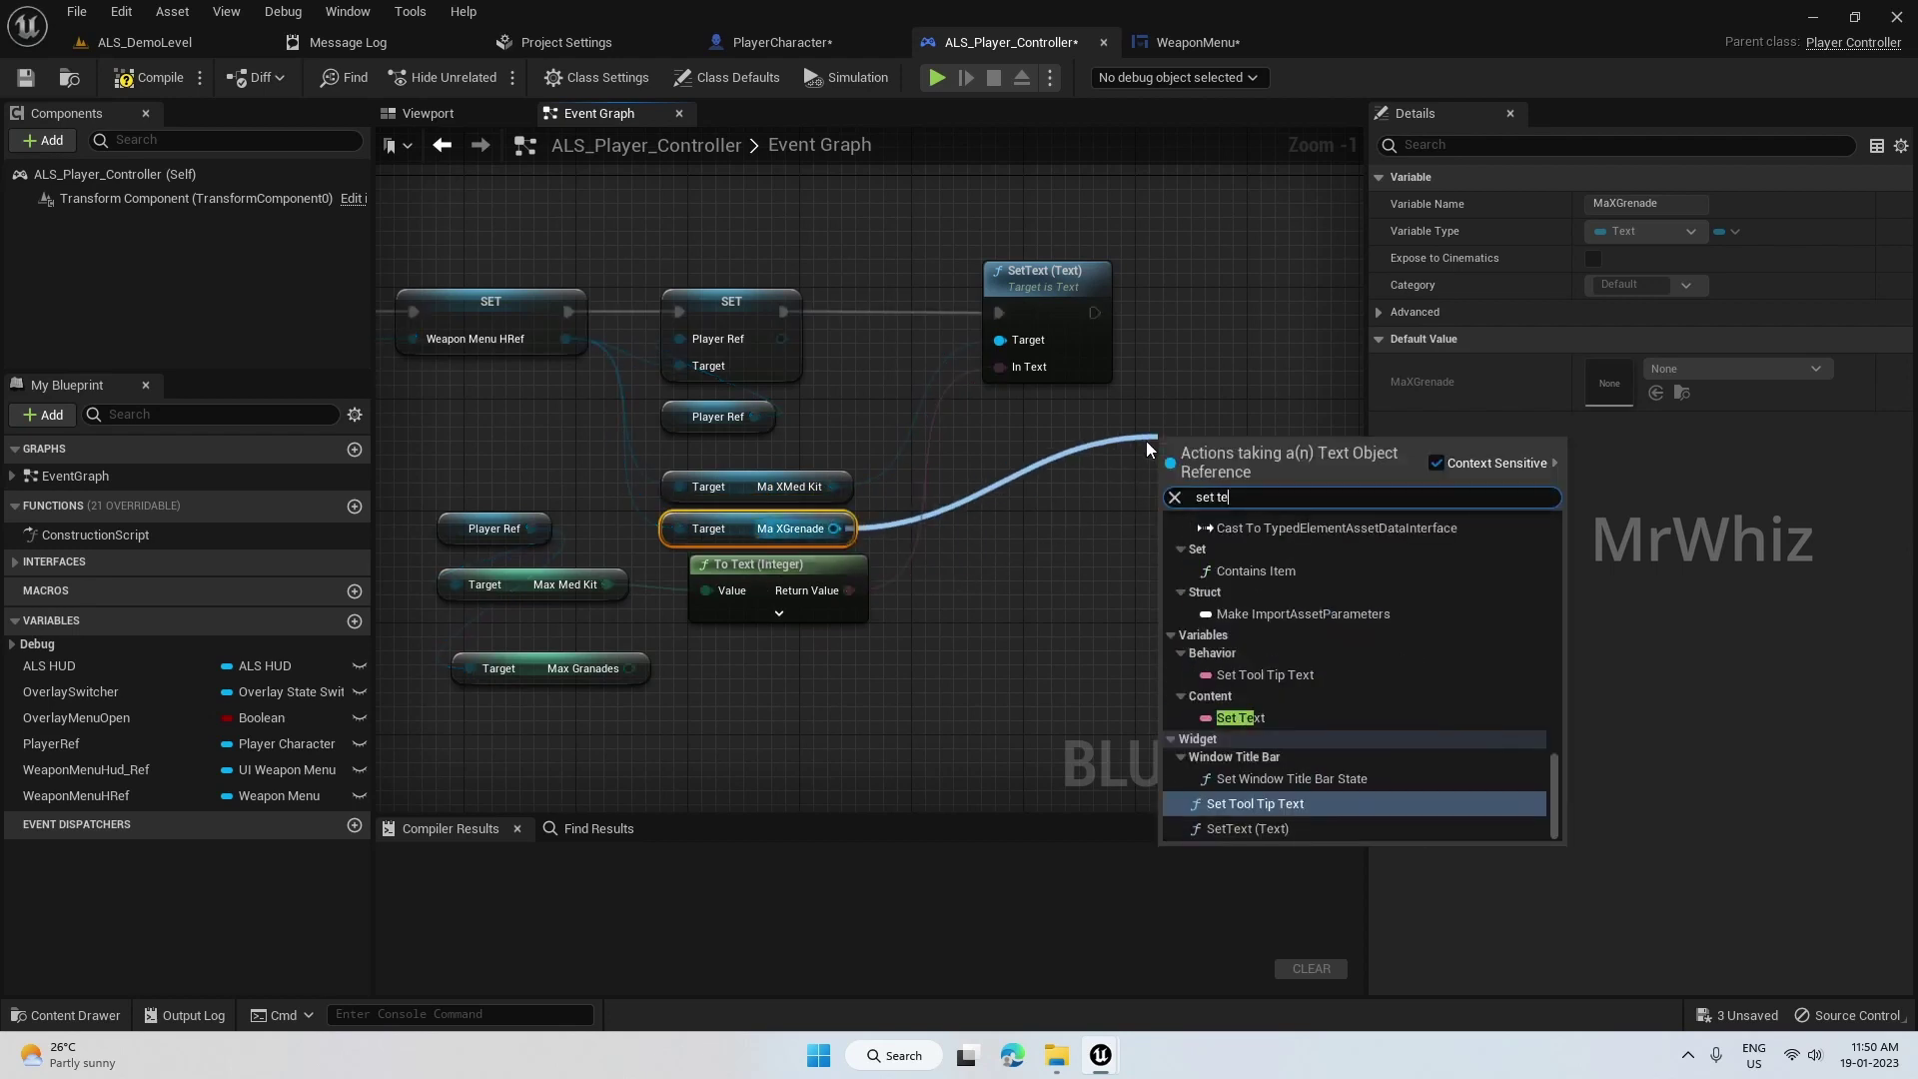
{"action": "type", "text": "x"}
{"action": "key", "text": "Up"}
{"action": "key", "text": "Return"}
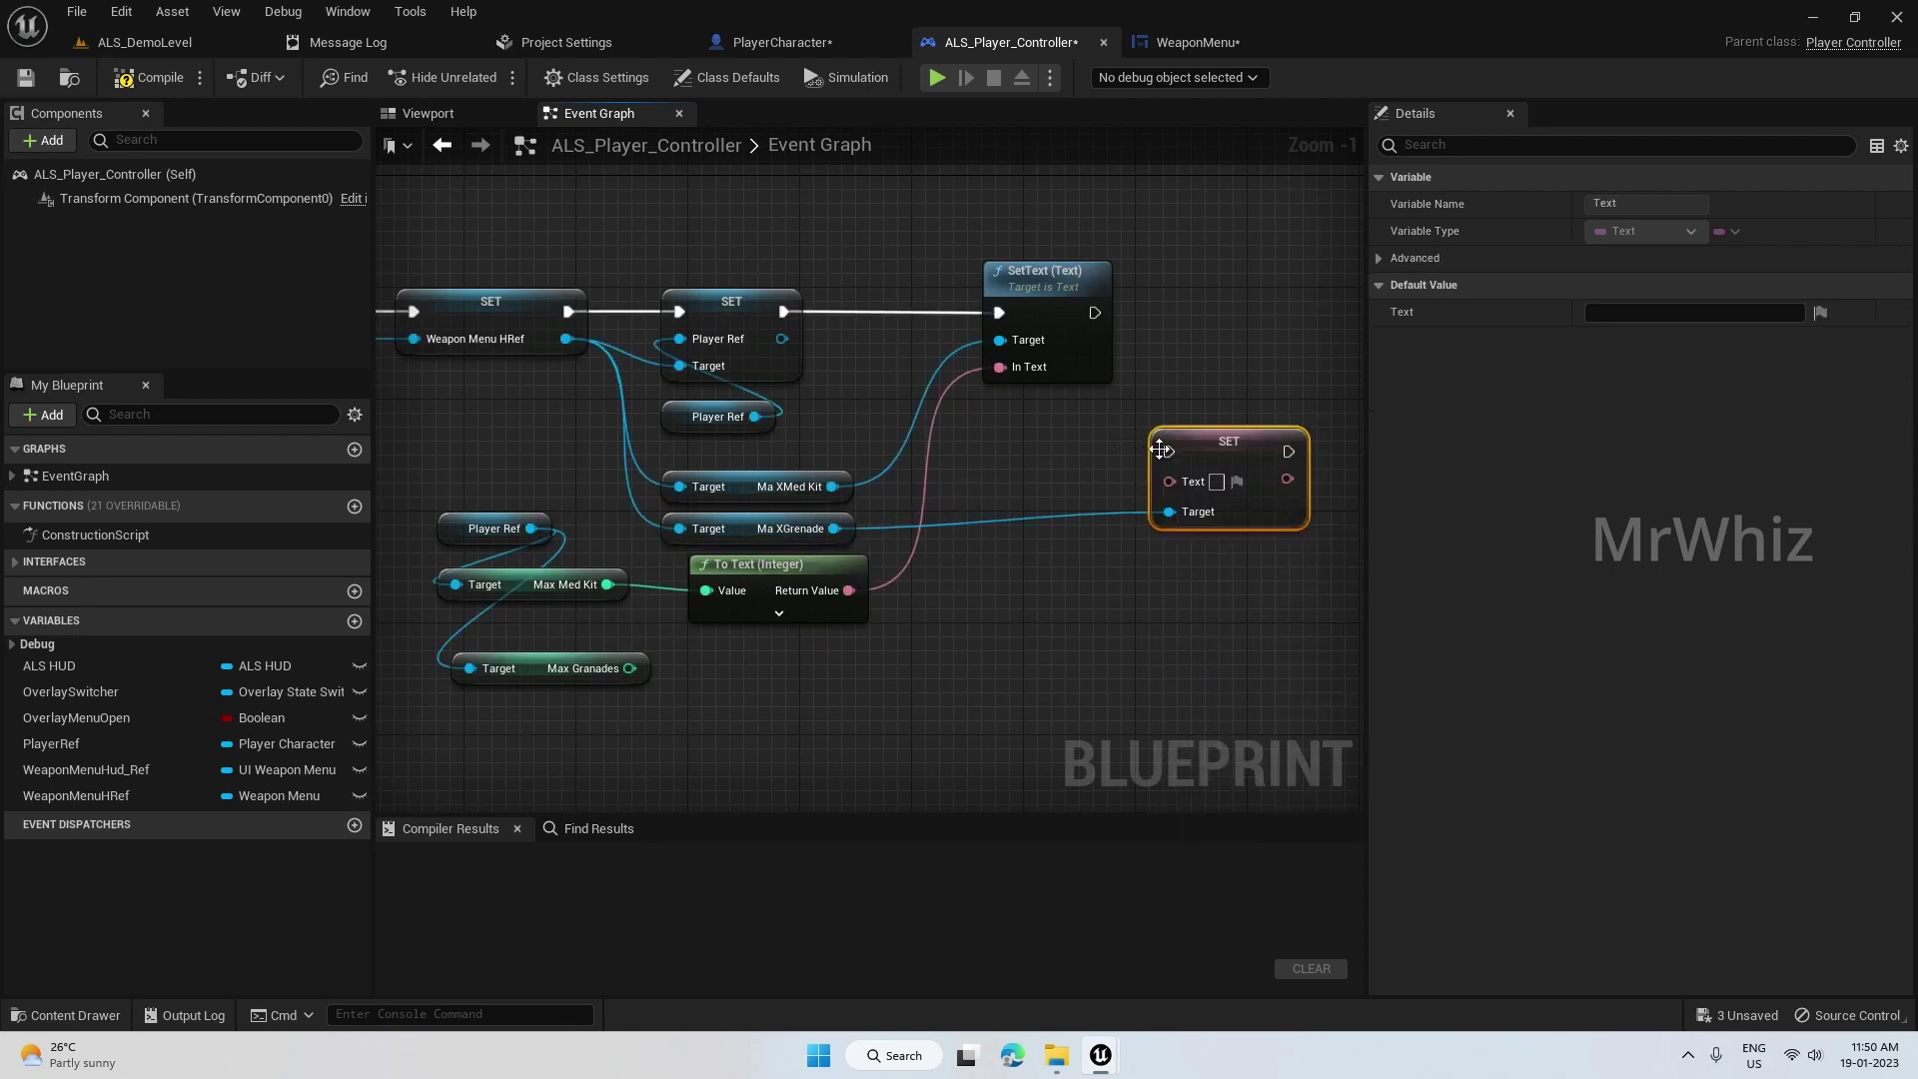
{"action": "left_click_drag", "start_coordinate": [1160, 451], "coordinate": [1214, 293]}
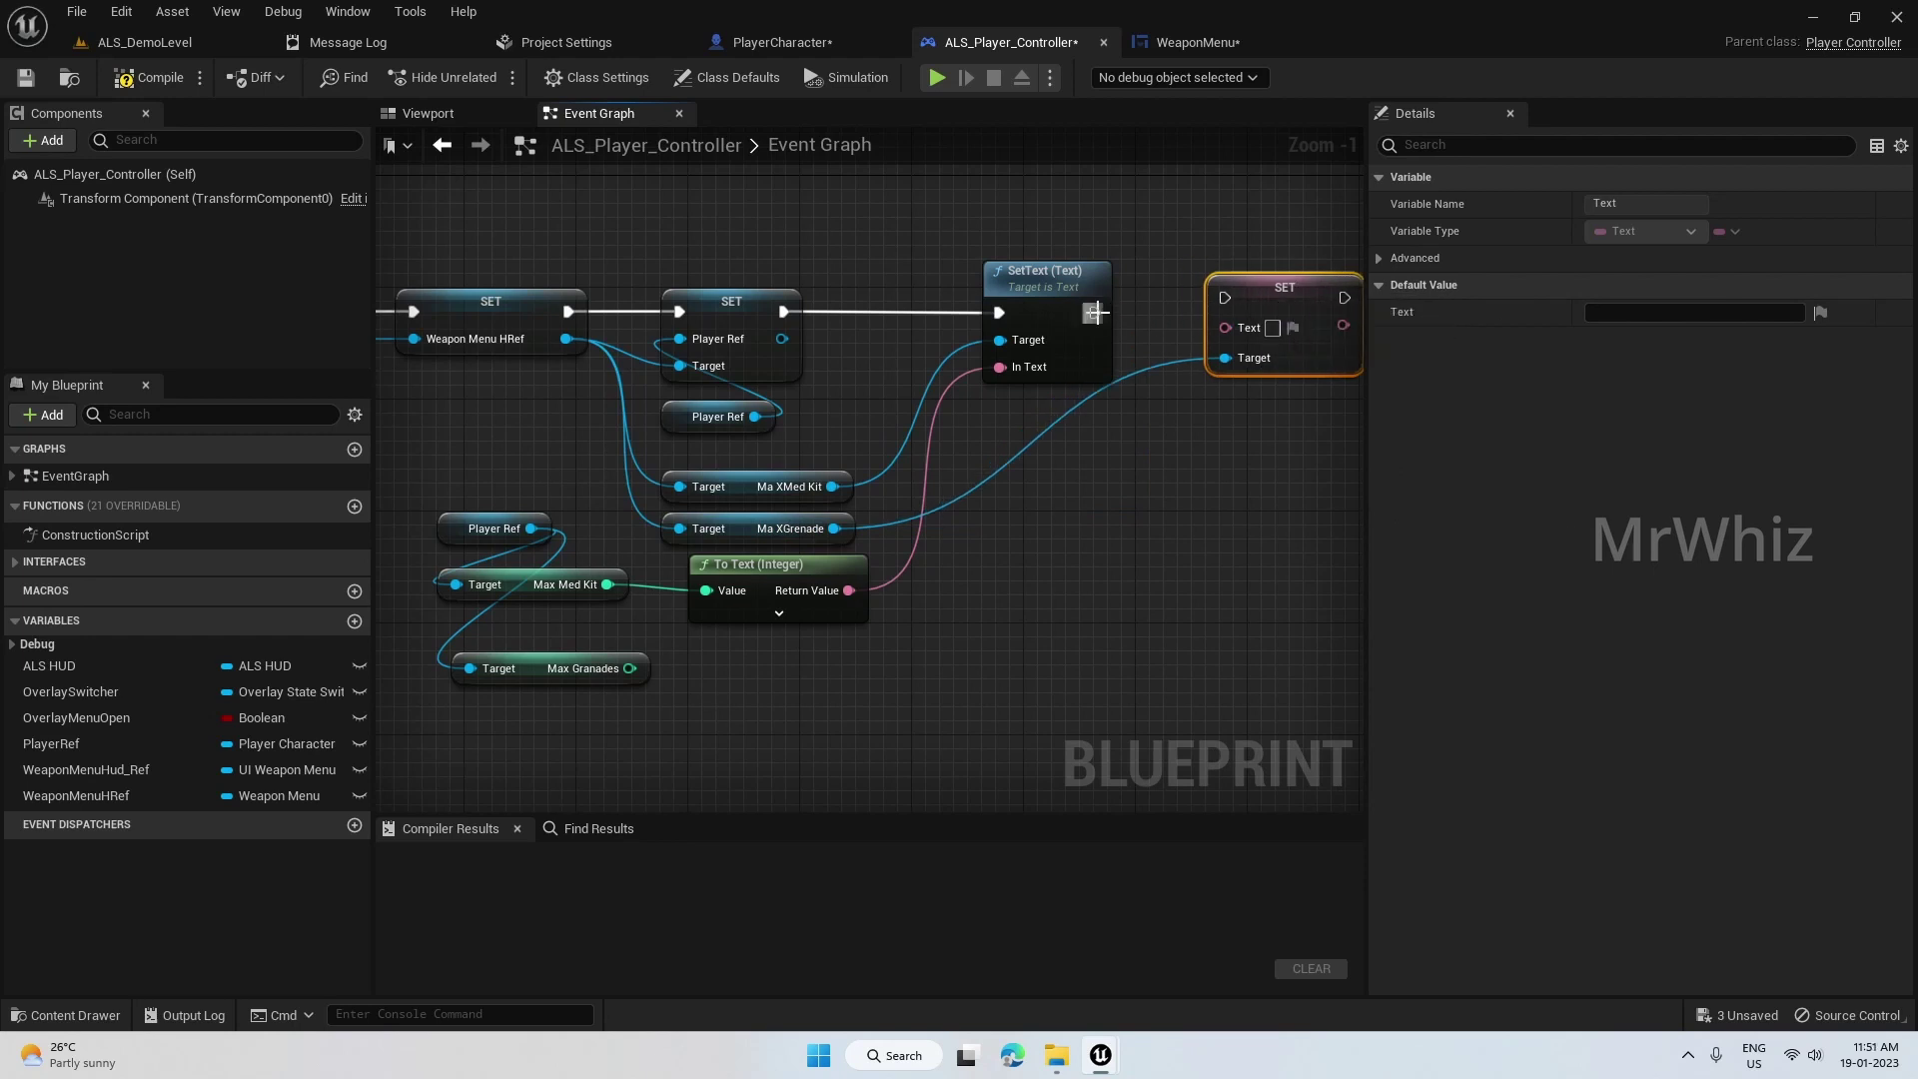
{"action": "mouse_move", "coordinate": [1094, 311]}
{"action": "left_mouse_down"}
{"action": "mouse_move", "coordinate": [1148, 476]}
{"action": "mouse_move", "coordinate": [1340, 414]}
{"action": "left_mouse_up"}
{"action": "key", "text": "Delete"}
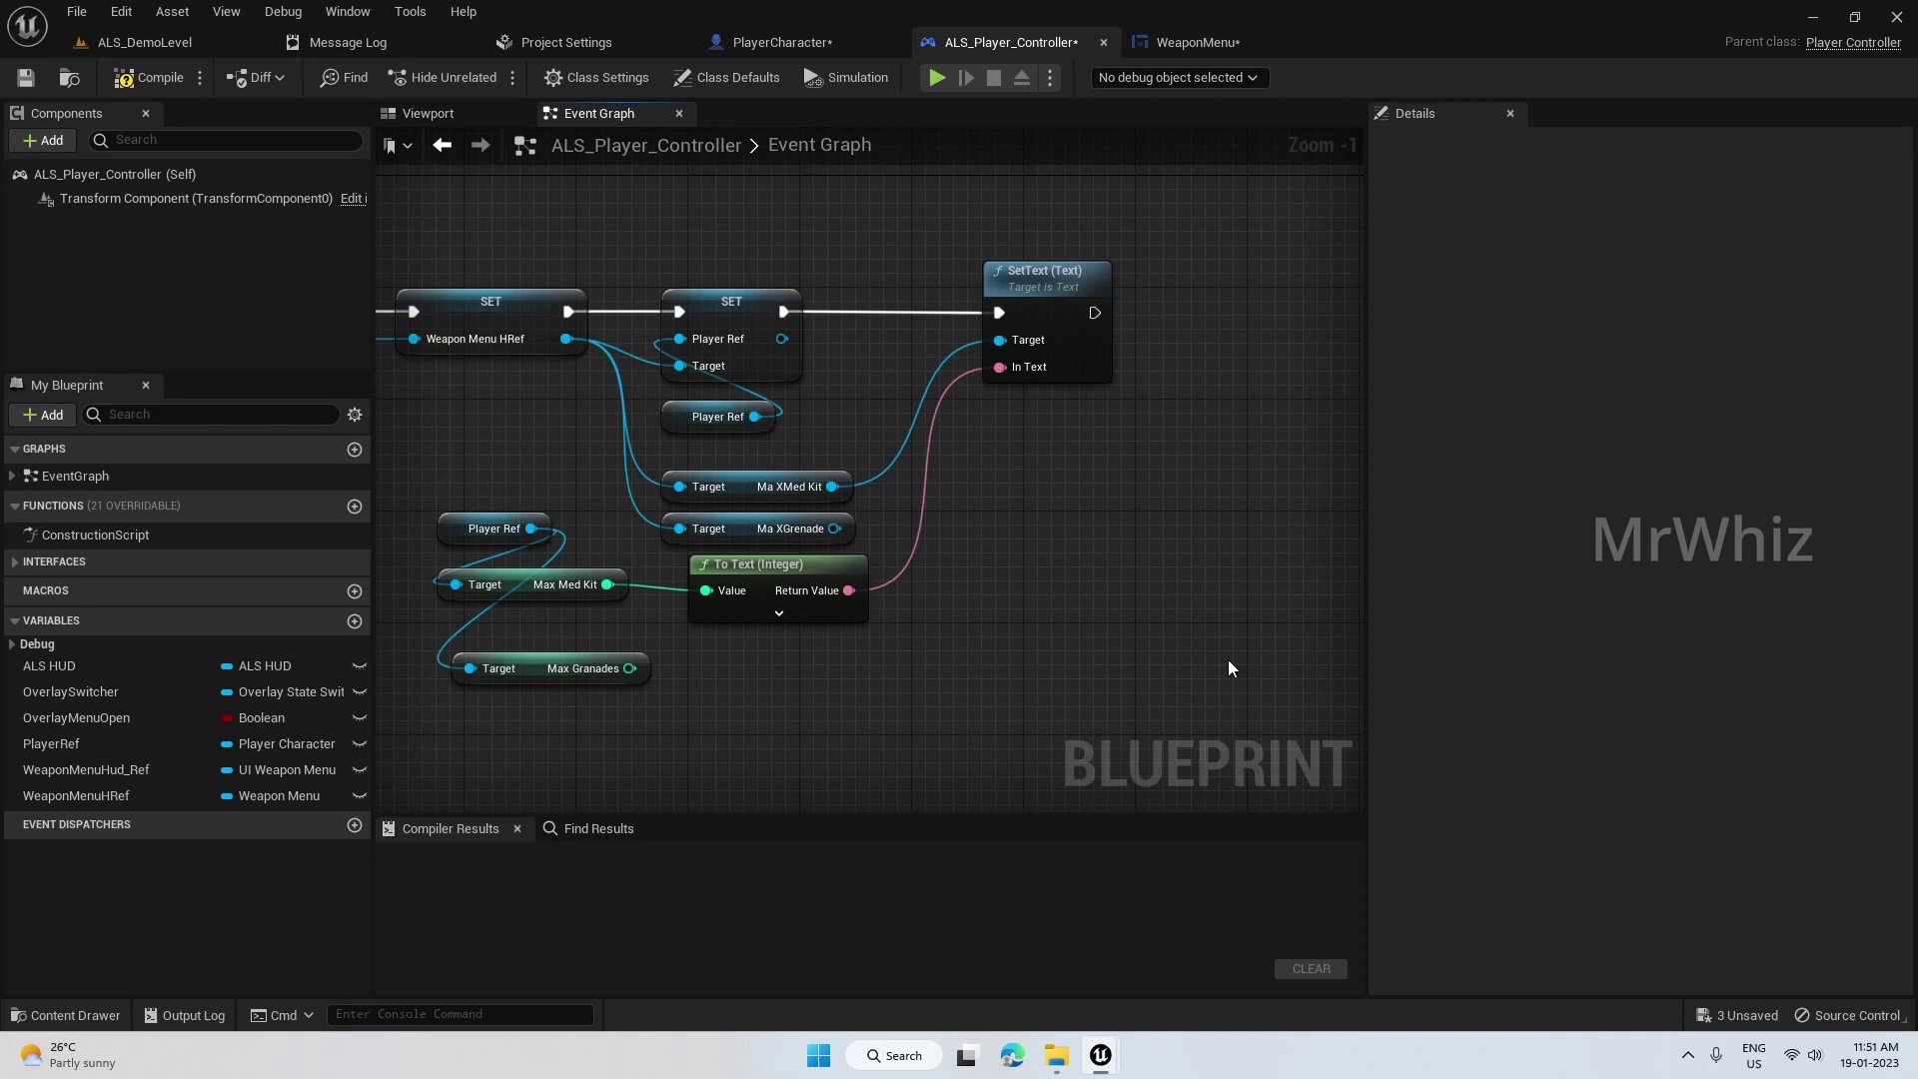
- Chain a Ma XGrenade SetText after the med kit one, fed by Max Granades
{"action": "left_click_drag", "start_coordinate": [834, 527], "coordinate": [1121, 544]}
{"action": "type", "text": "set"}
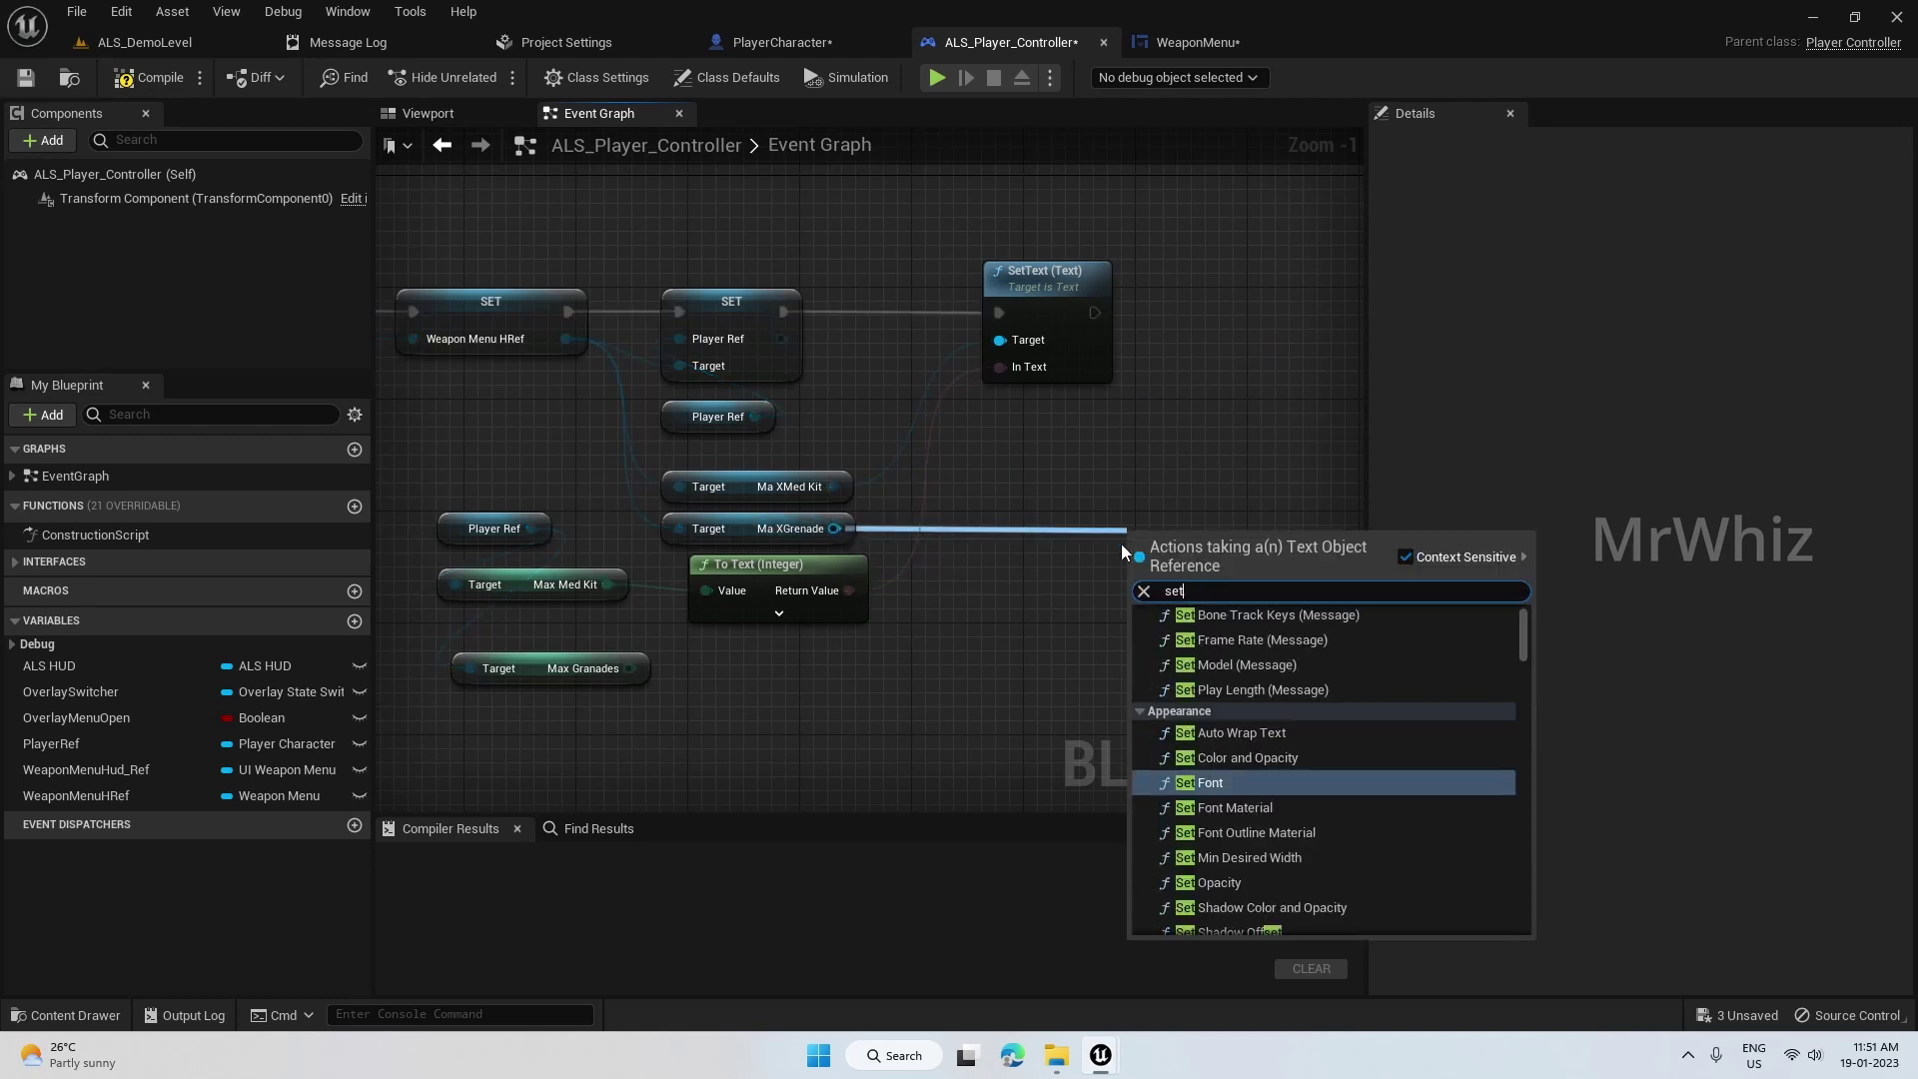
{"action": "type", "text": " text"}
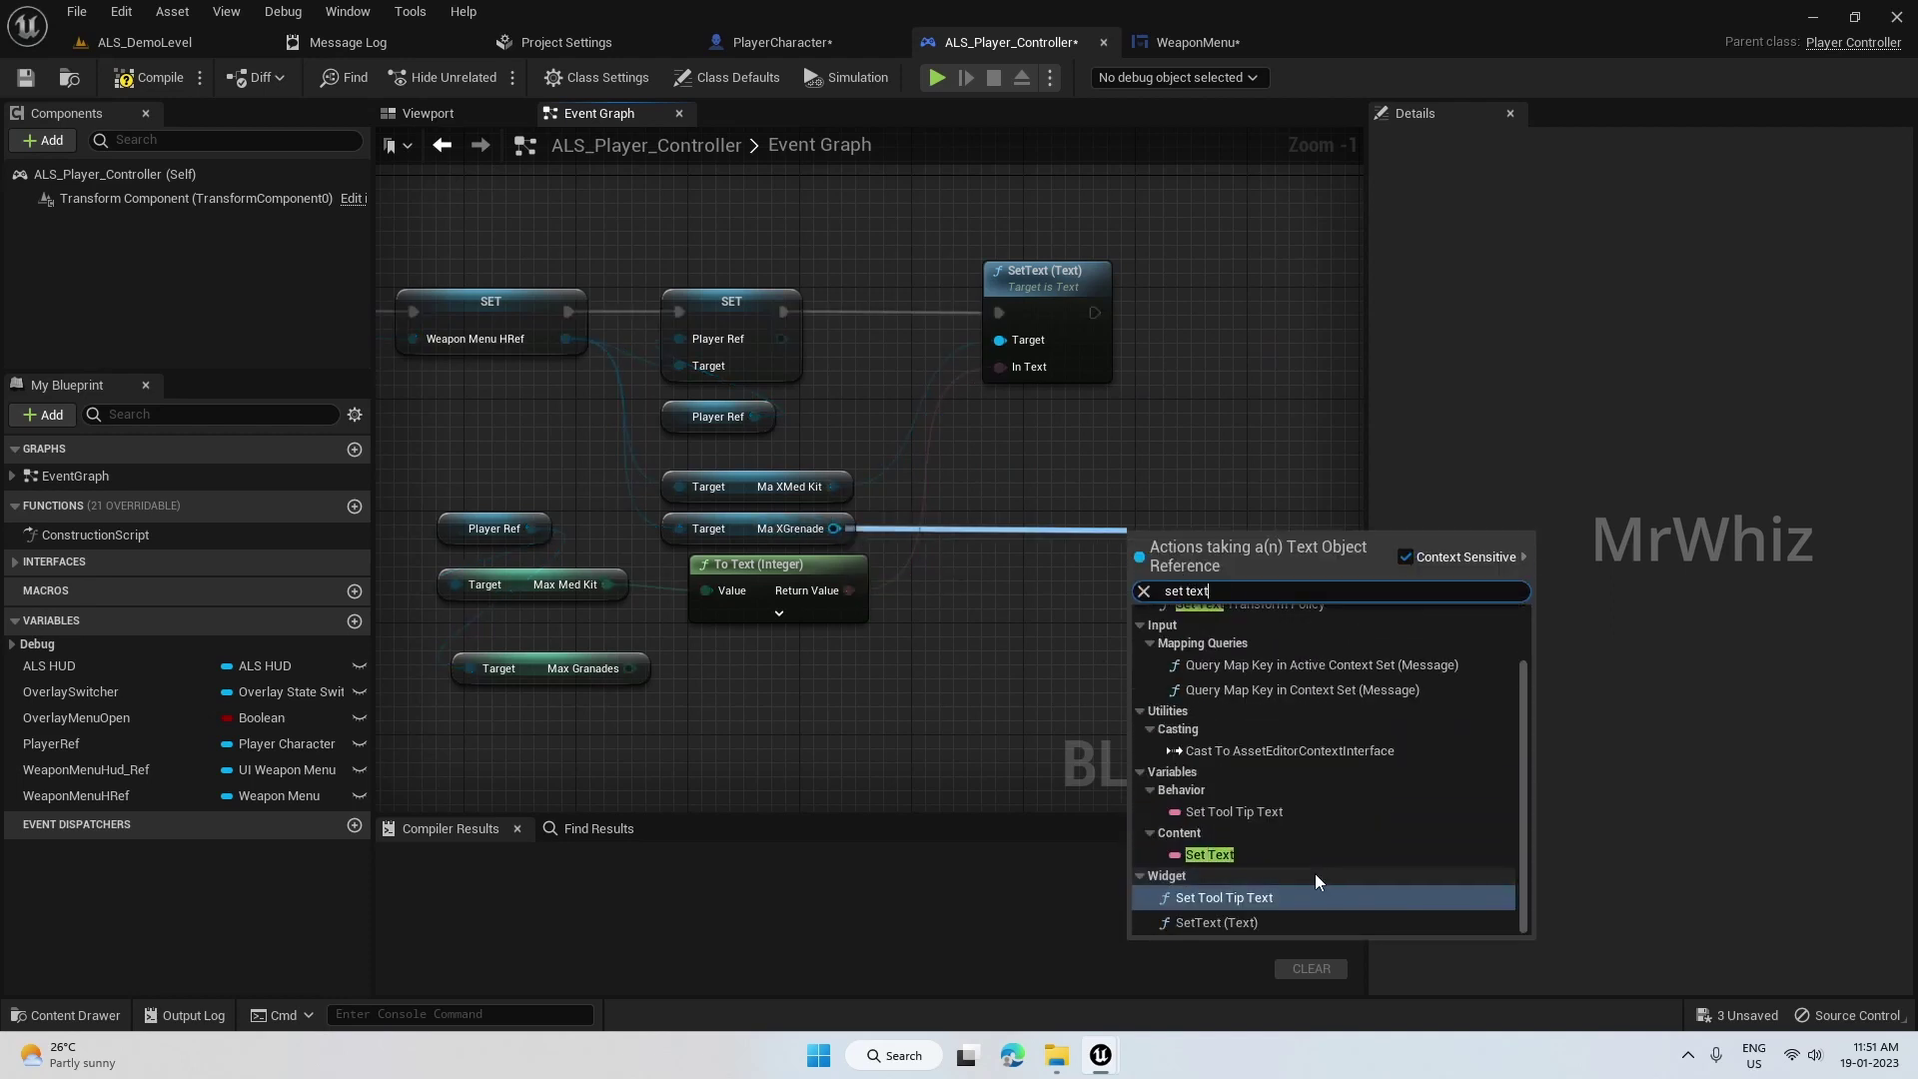
{"action": "left_click", "coordinate": [1248, 925]}
{"action": "left_click_drag", "start_coordinate": [1229, 543], "coordinate": [1322, 297]}
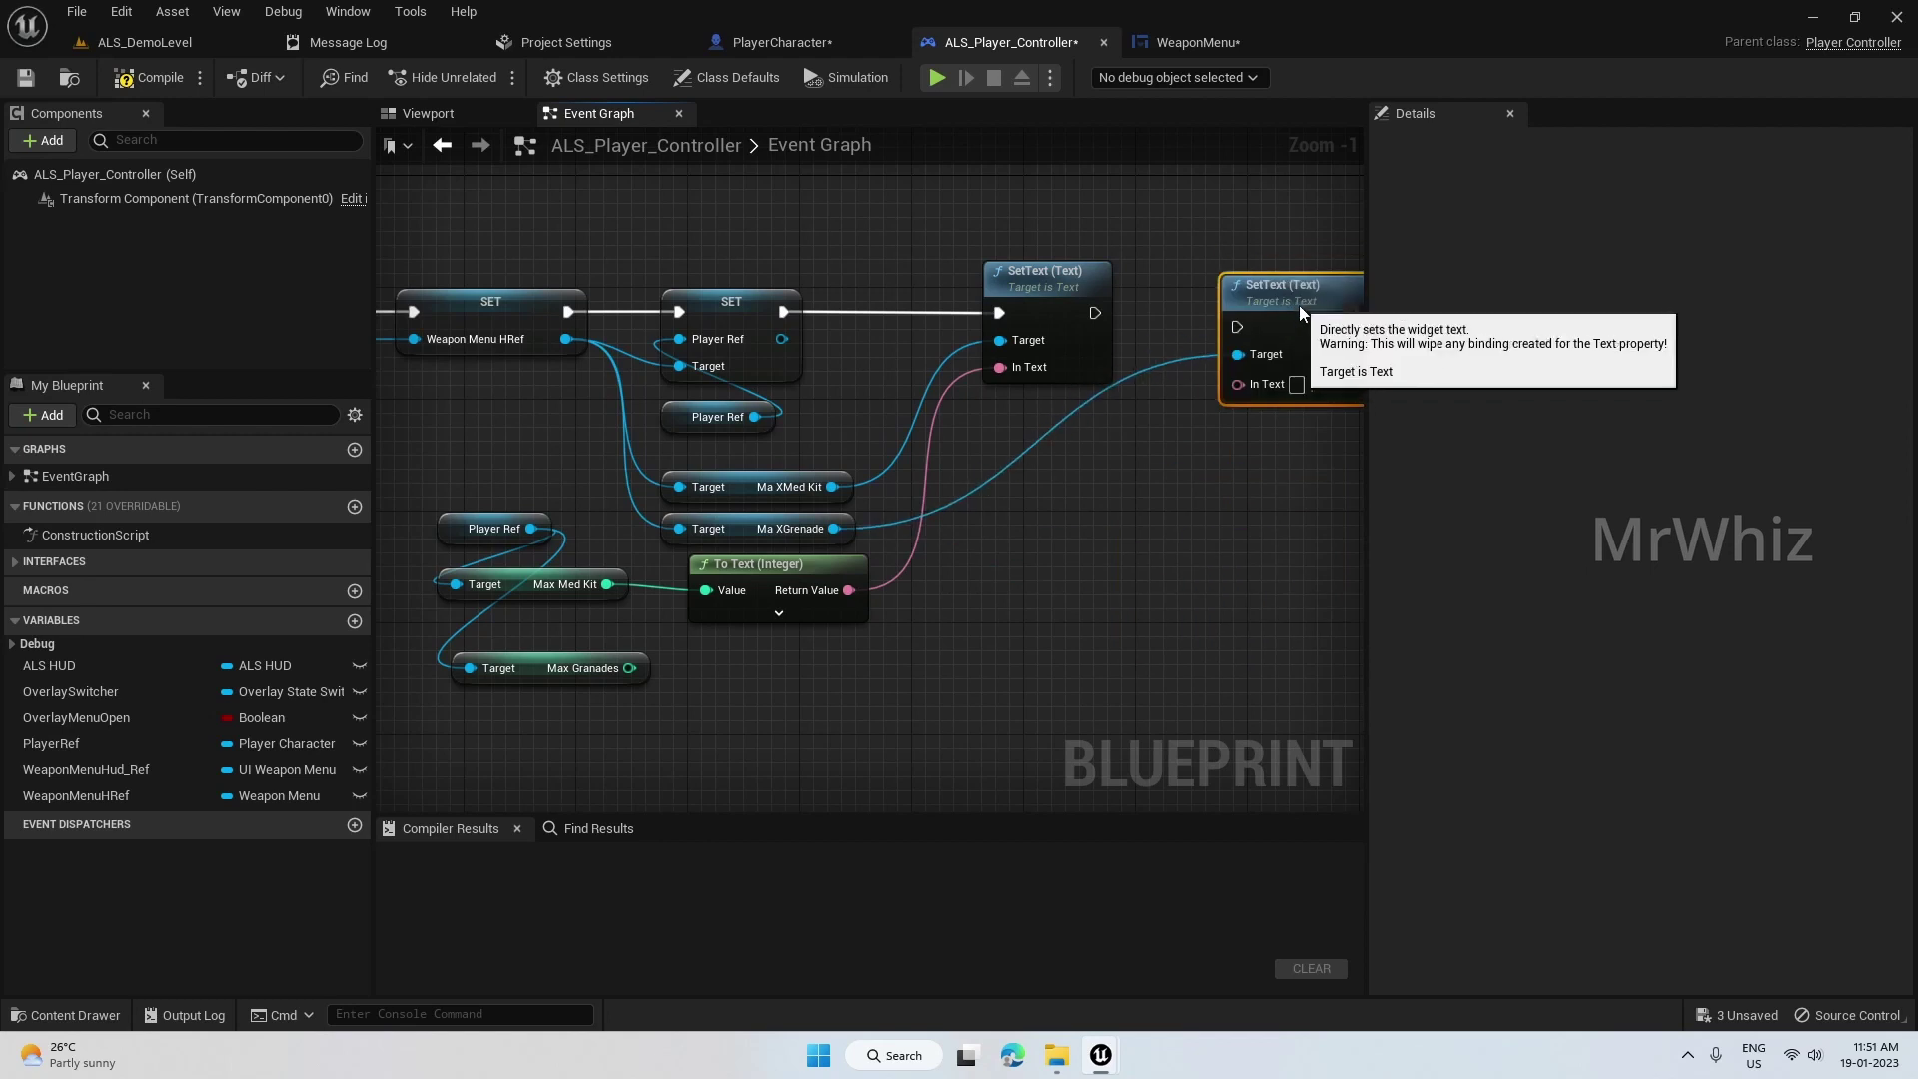
{"action": "left_click_drag", "start_coordinate": [1096, 314], "coordinate": [1236, 328]}
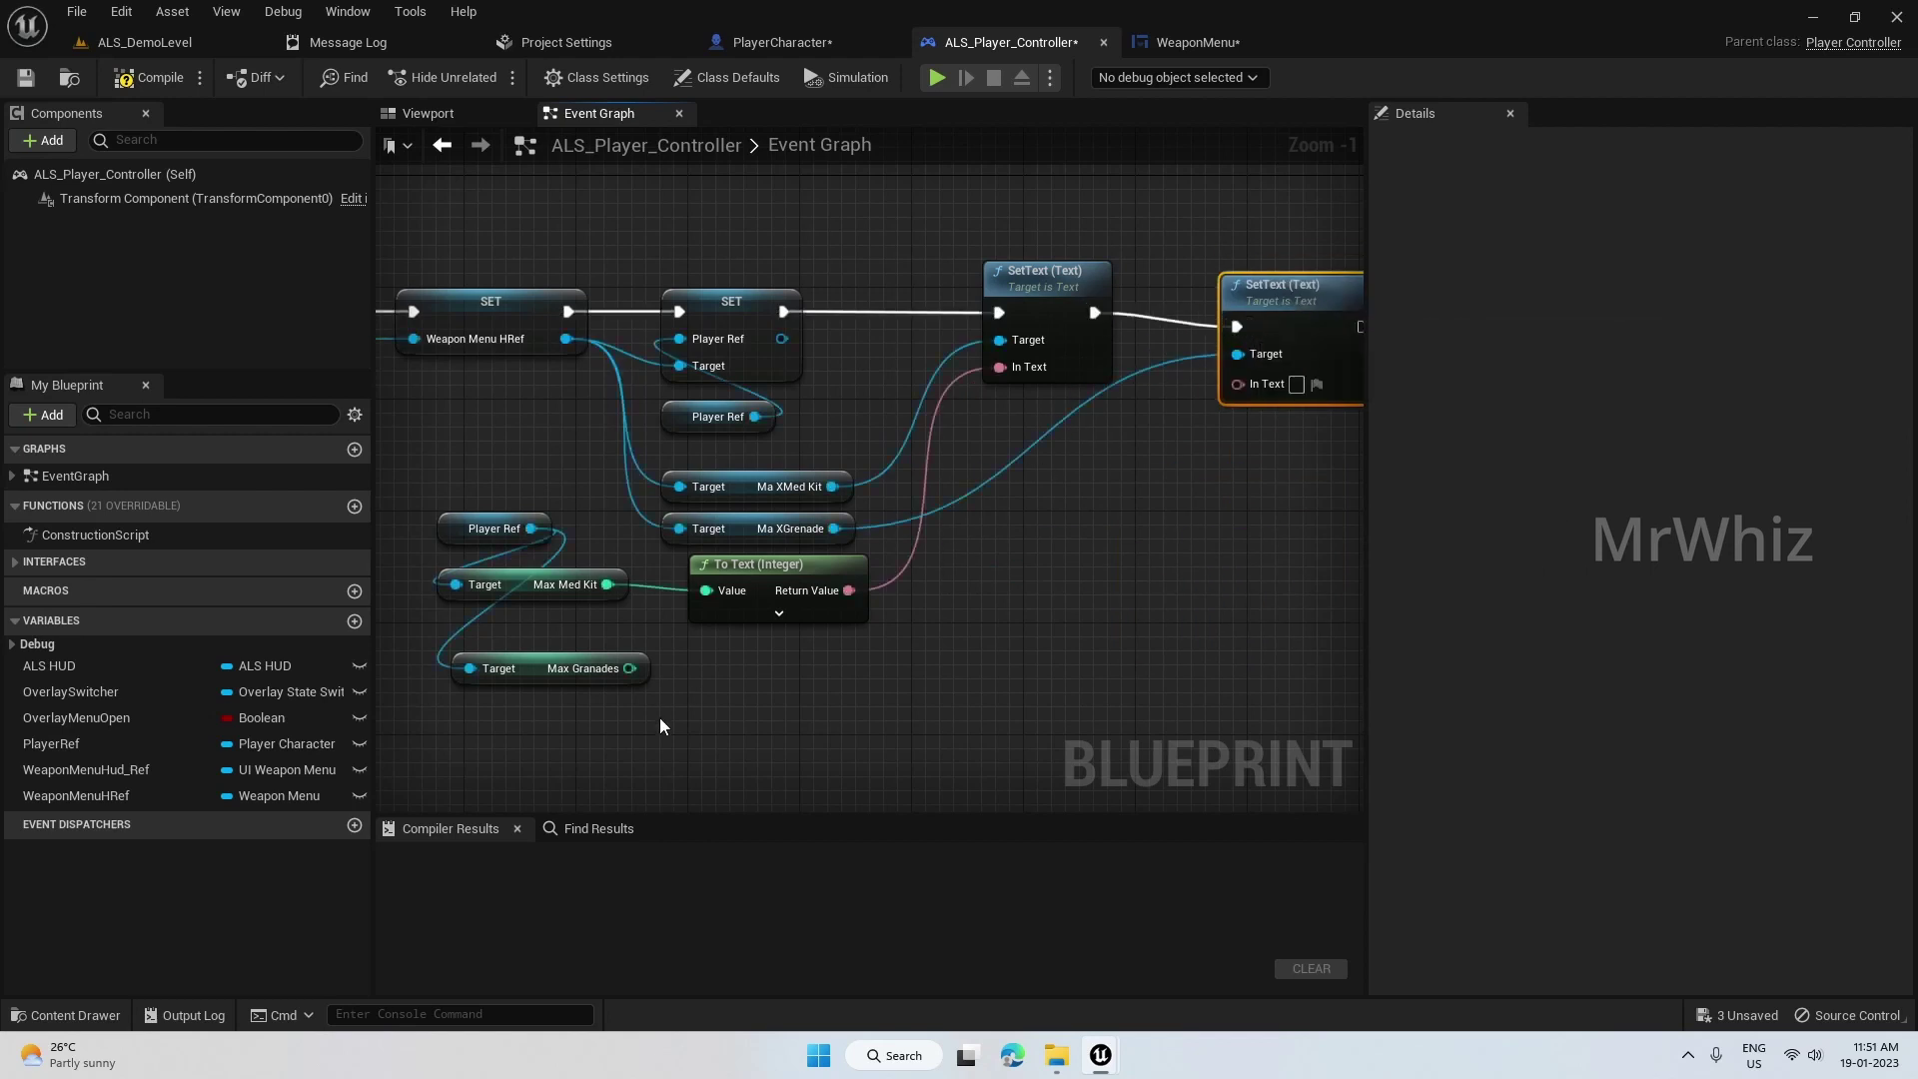
{"action": "left_click_drag", "start_coordinate": [630, 669], "coordinate": [1236, 384]}
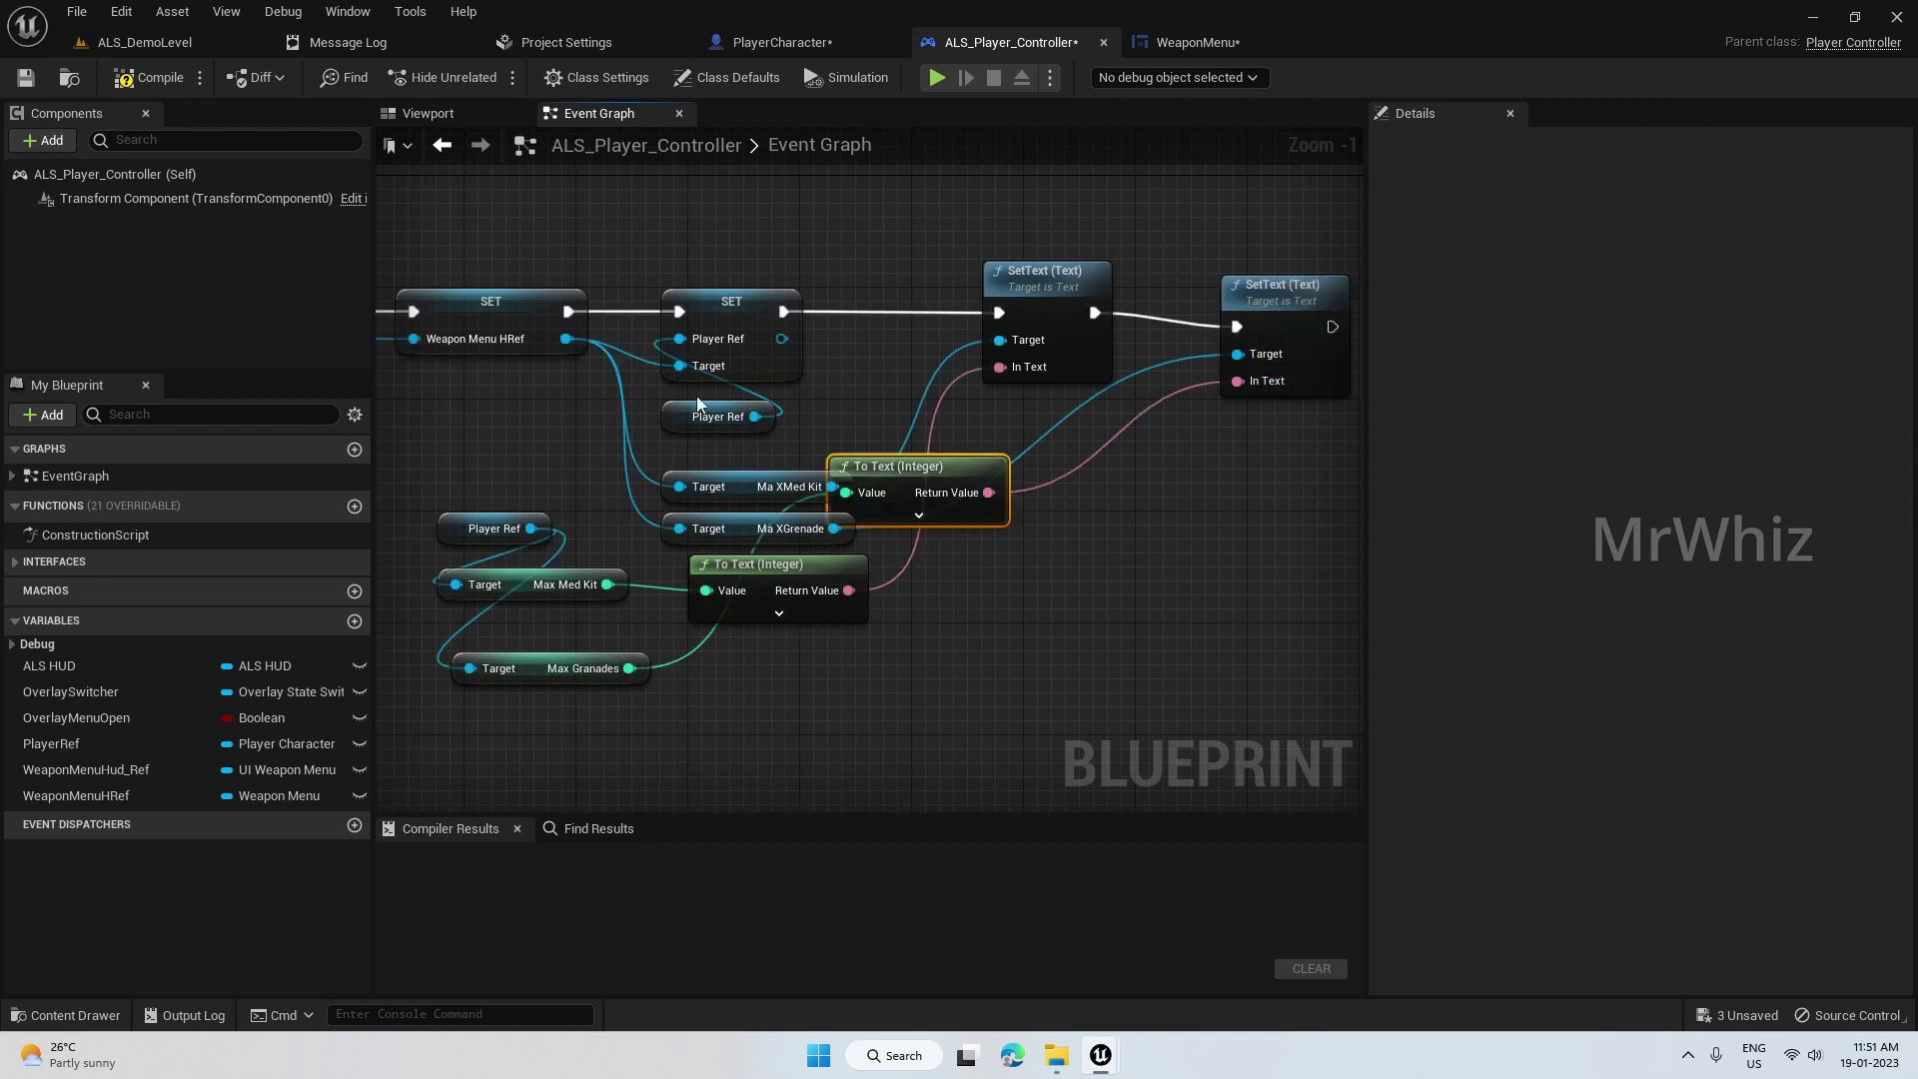
{"action": "left_click_drag", "start_coordinate": [880, 472], "coordinate": [782, 644]}
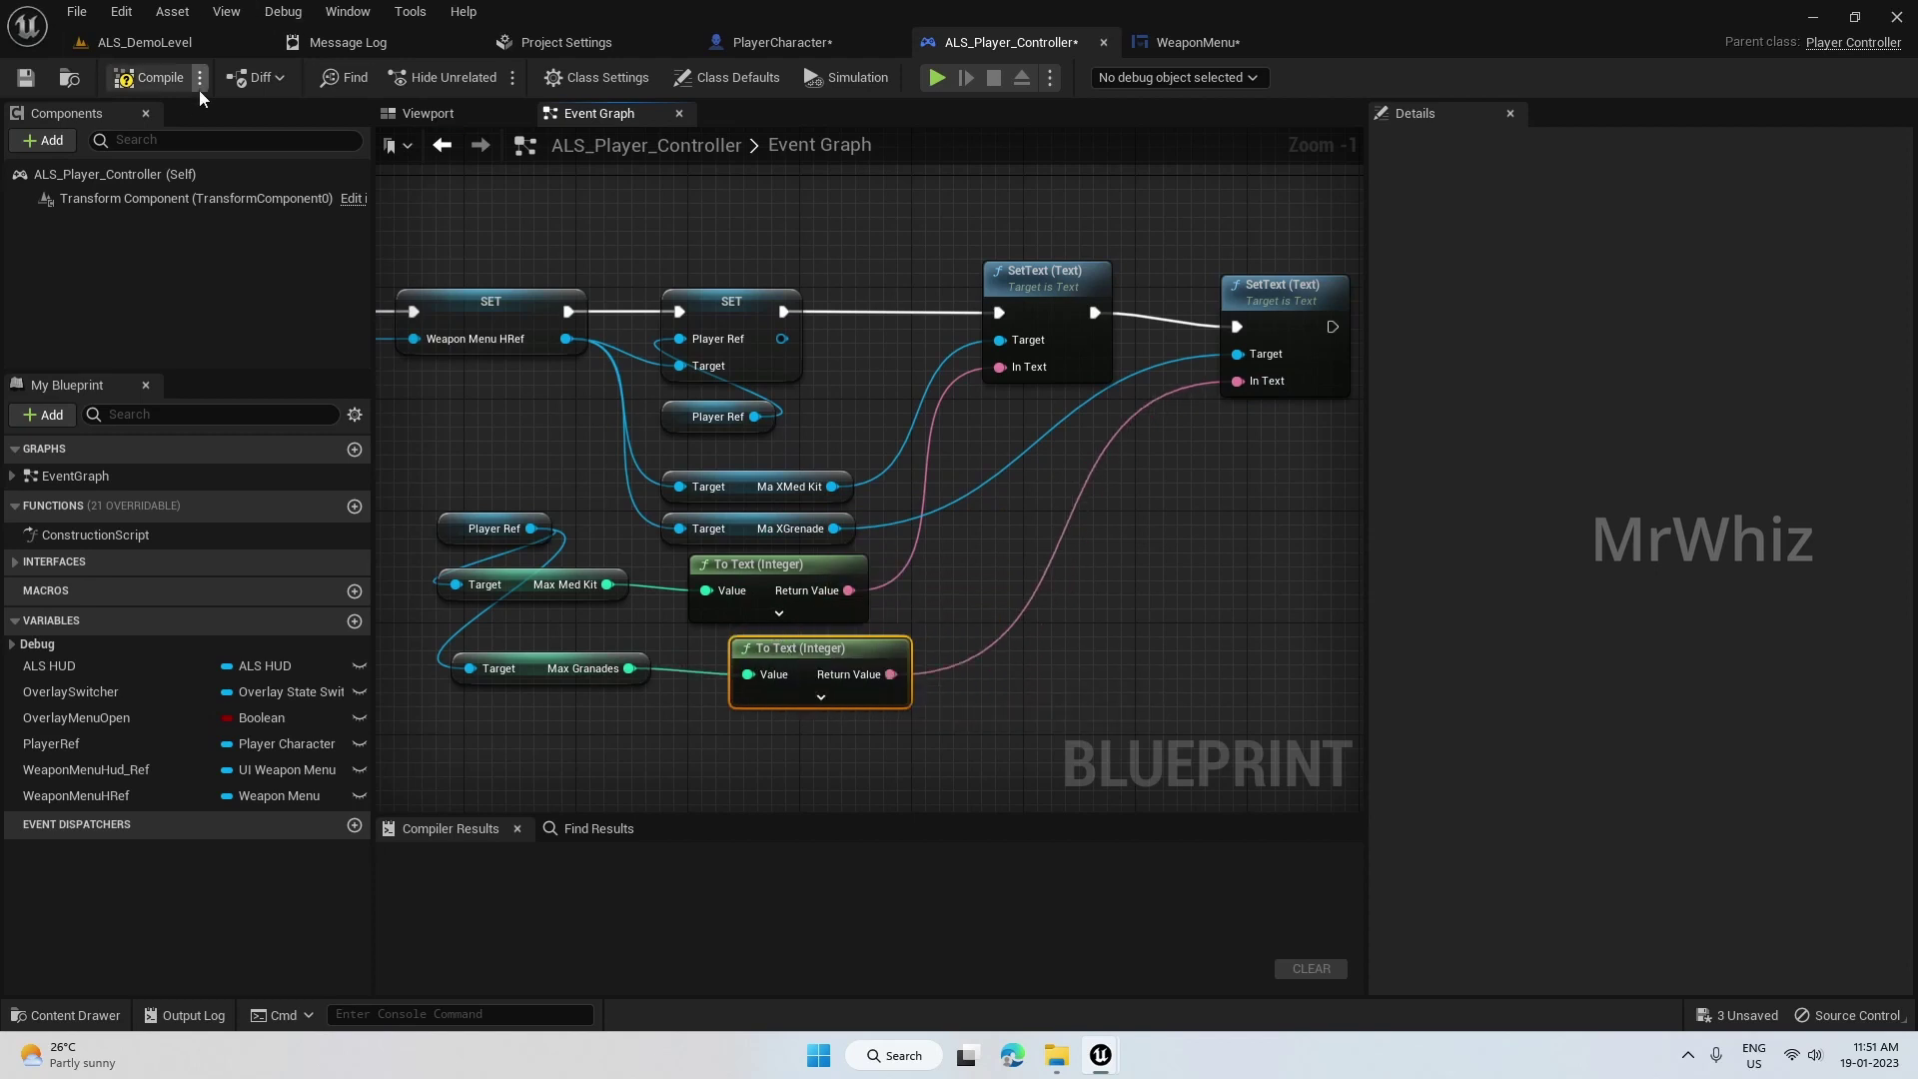
- Play ALS_DemoLevel, check the wheel's medkit and grenade counts, then stop with Esc
{"action": "left_click", "coordinate": [175, 40]}
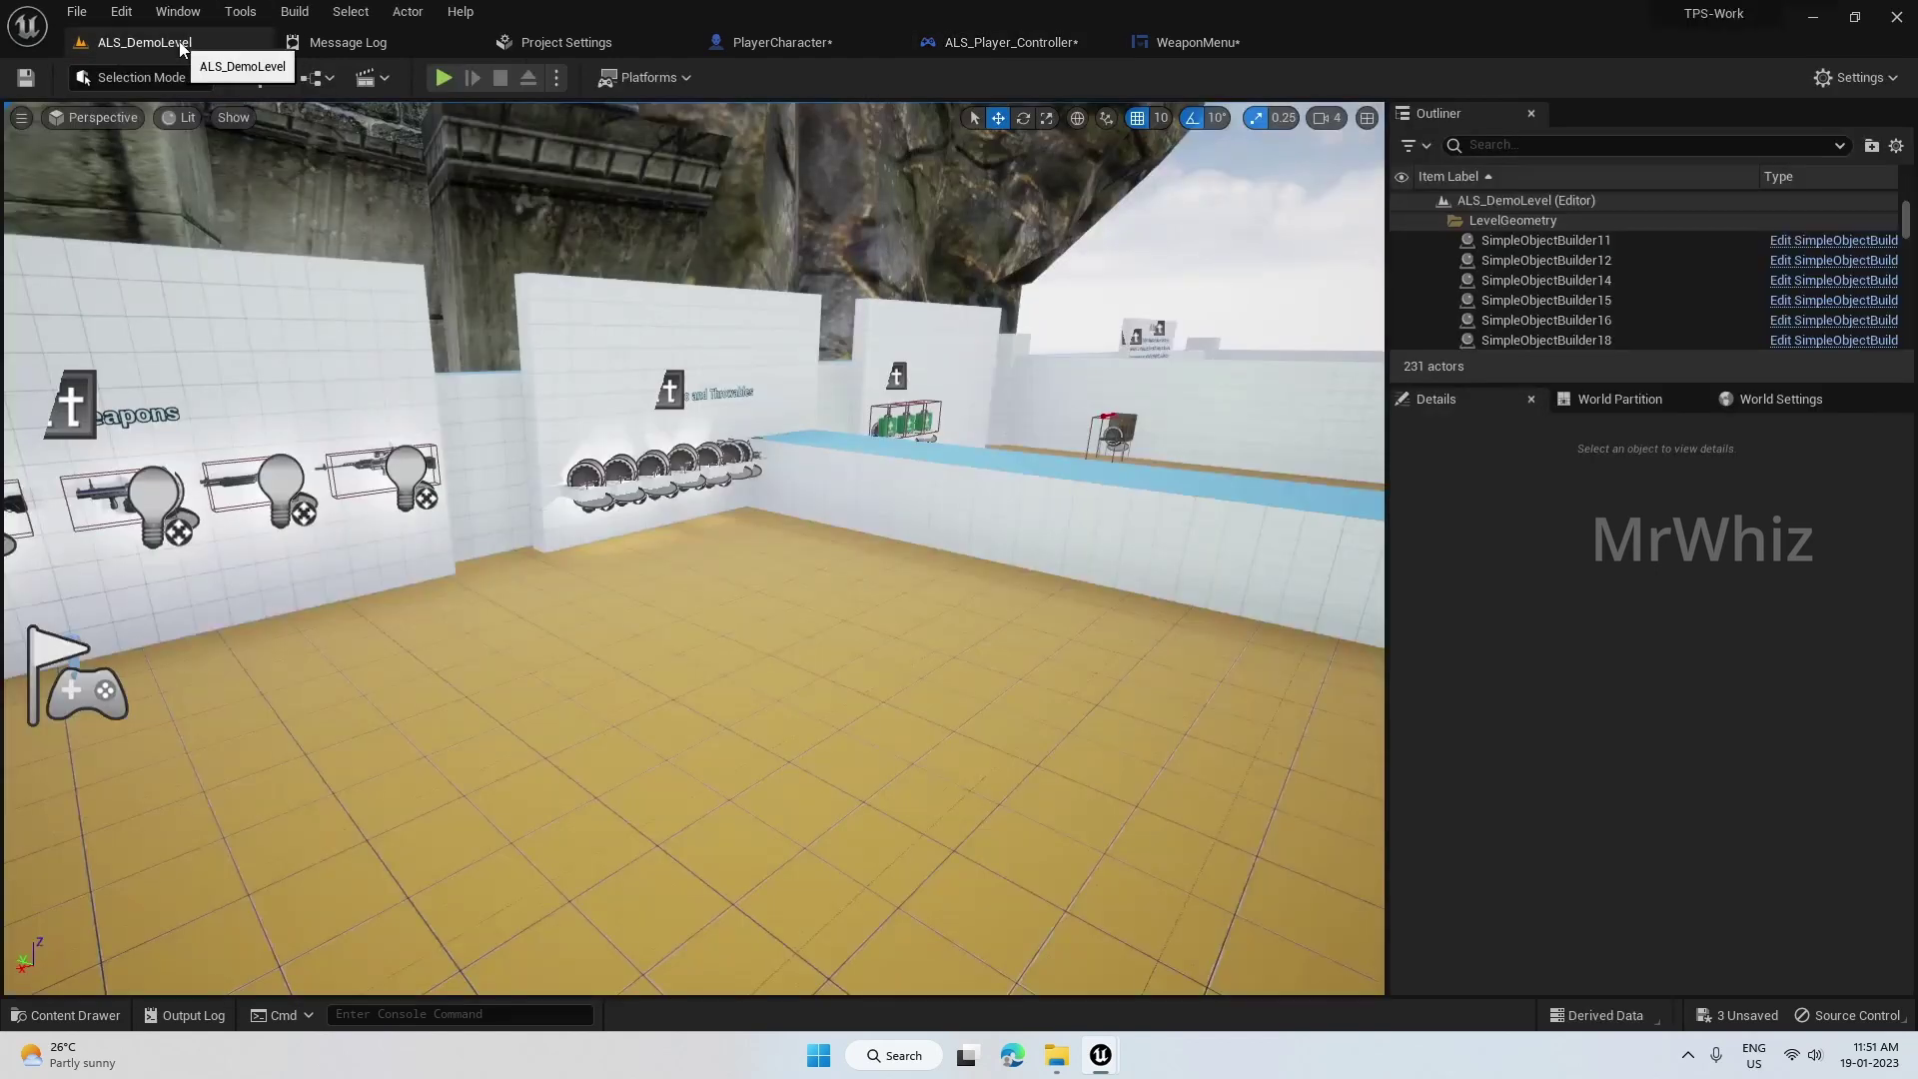
{"action": "left_click", "coordinate": [441, 76]}
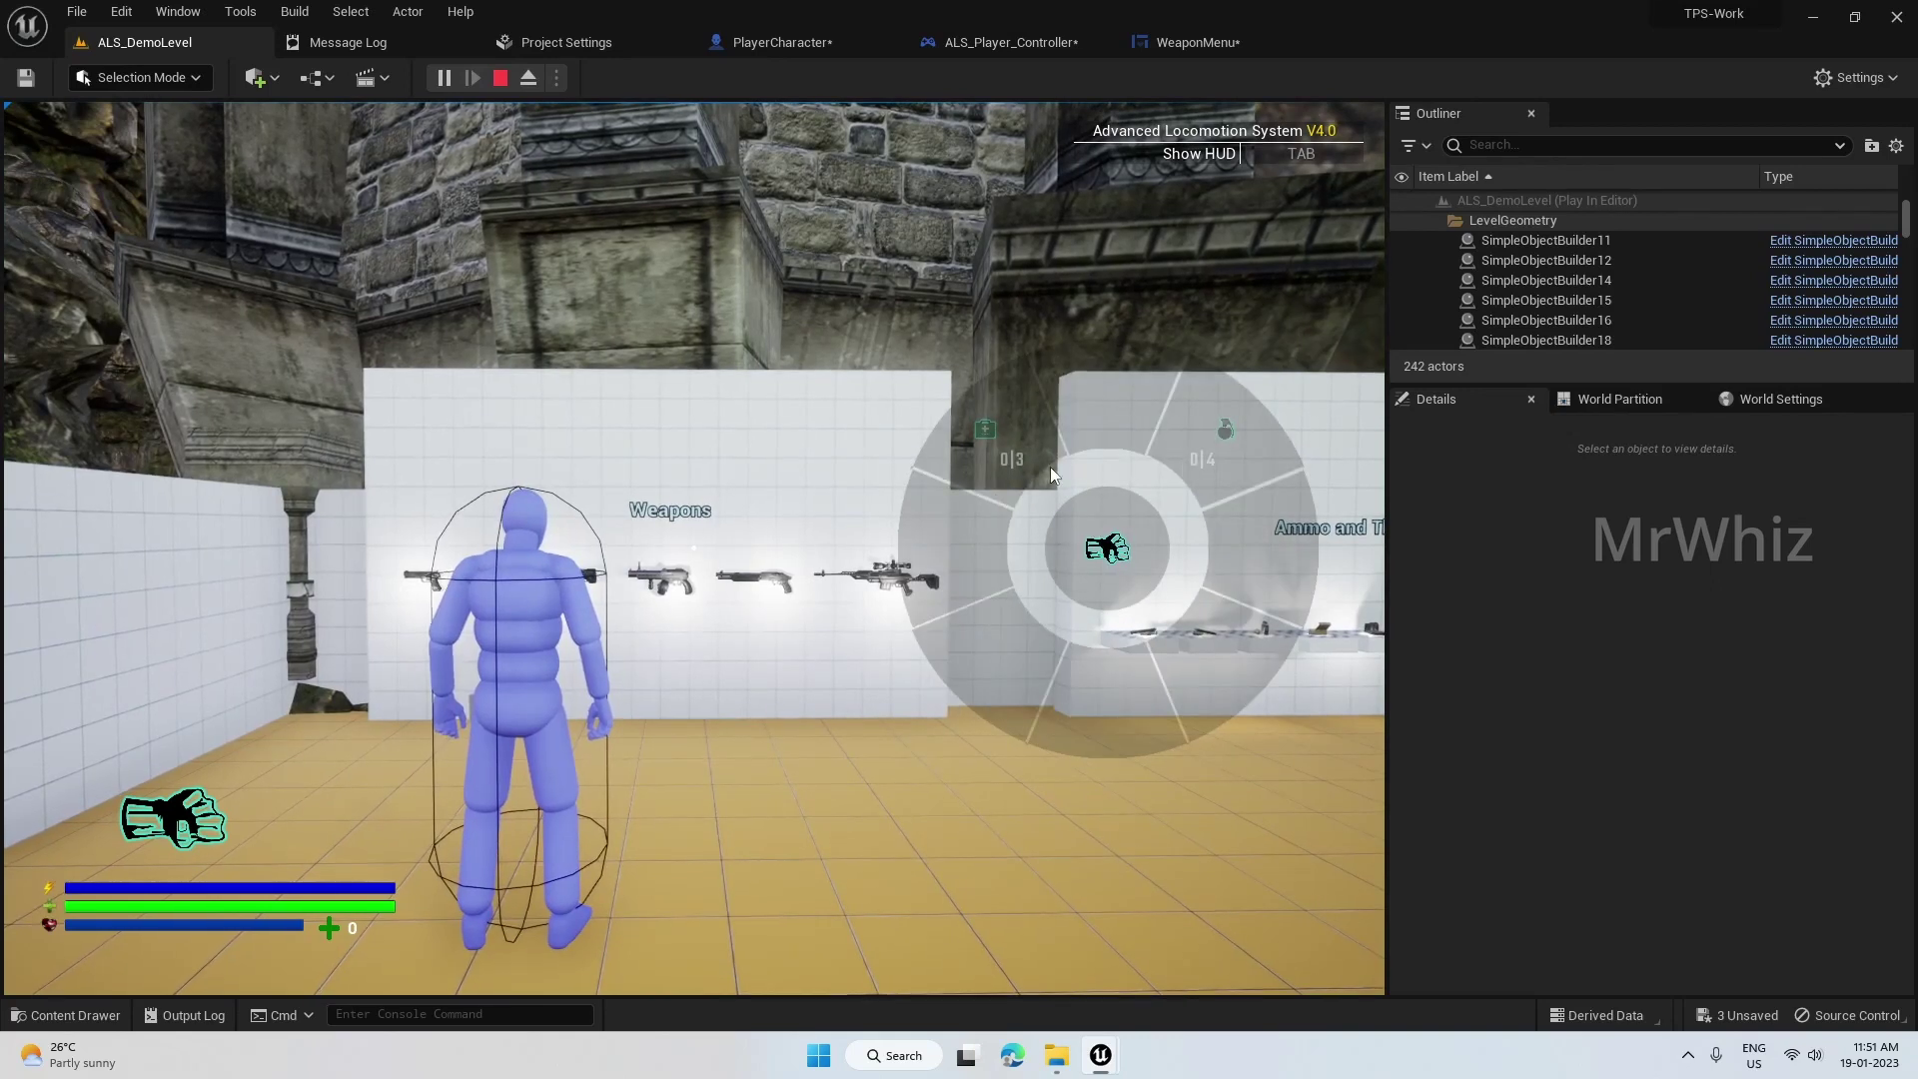
{"action": "left_click", "coordinate": [1208, 480]}
{"action": "key", "text": "Escape"}
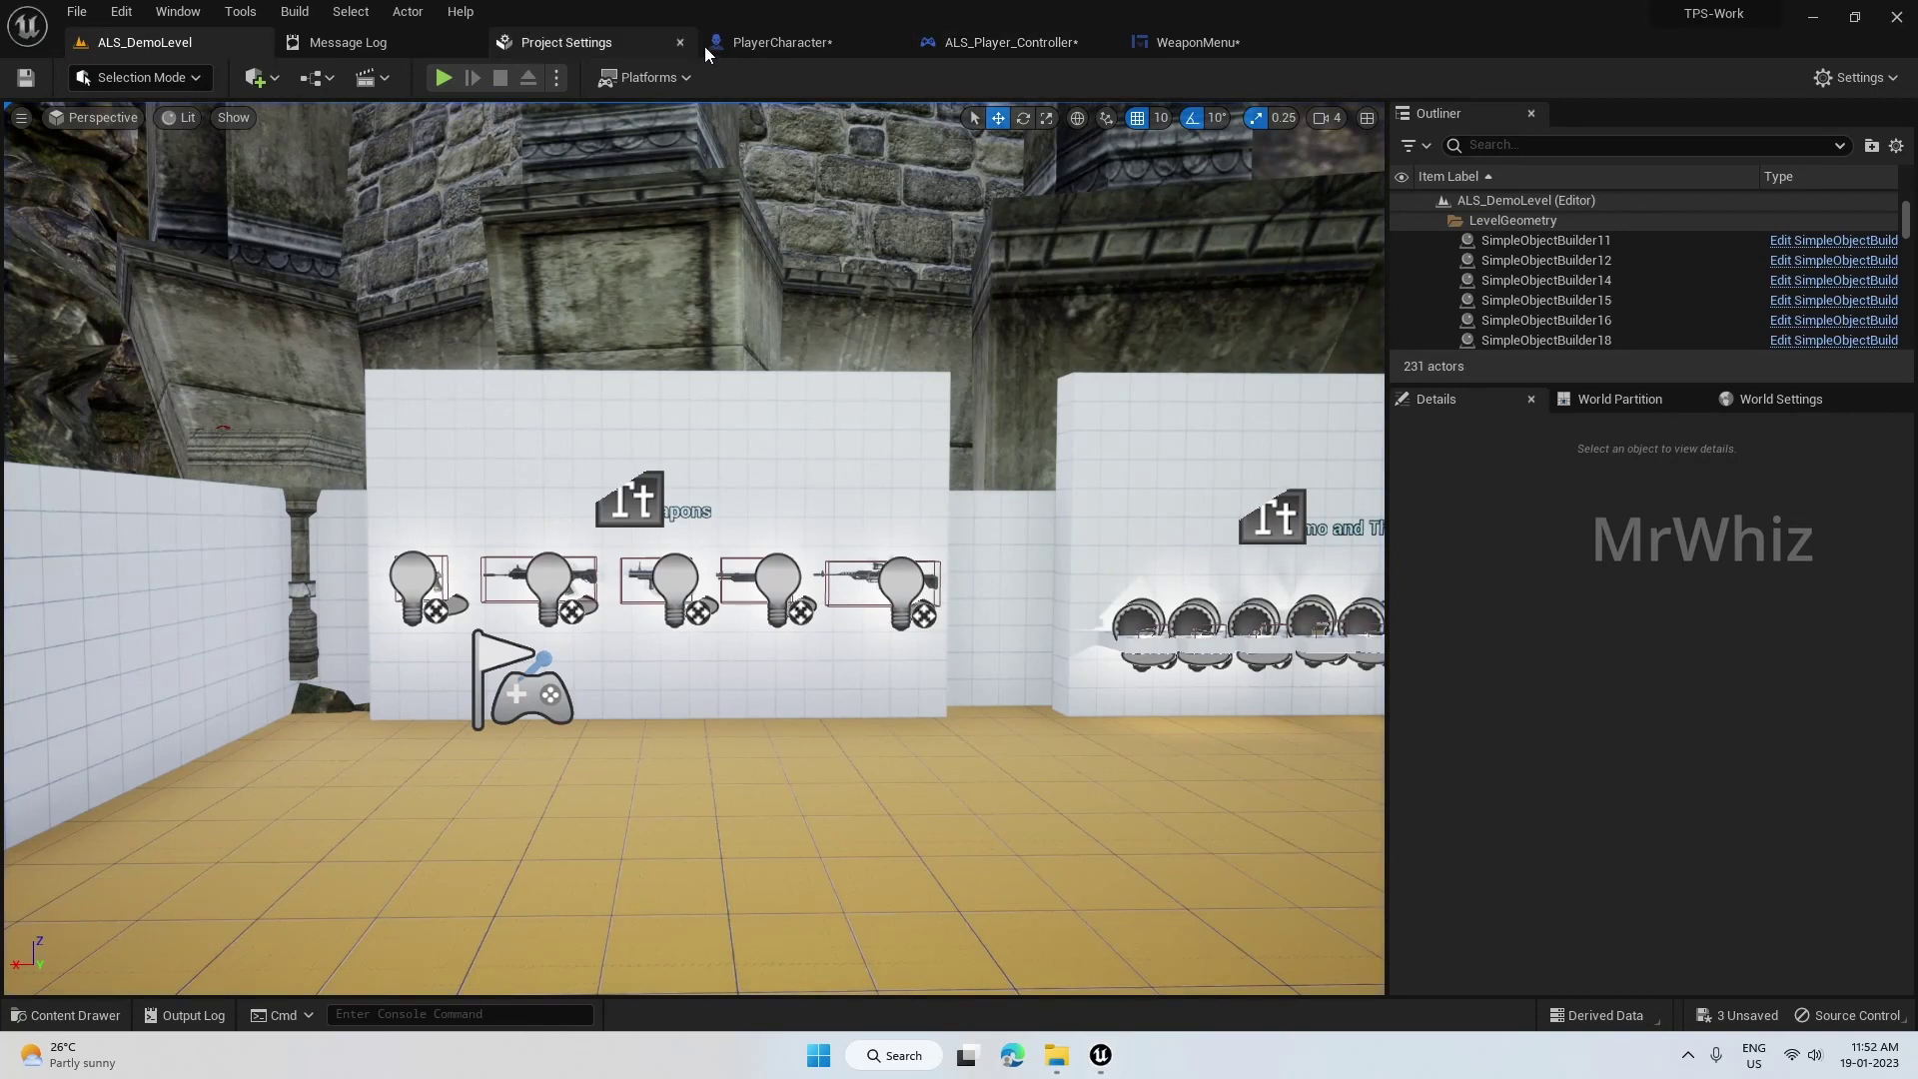
- Open PlayerCharacter's SpawnThrowable function and pan to its grenade count, log and visibility nodes
{"action": "left_click", "coordinate": [780, 40]}
{"action": "scroll", "coordinate": [186, 678], "scroll_direction": "up", "scroll_amount": 3}
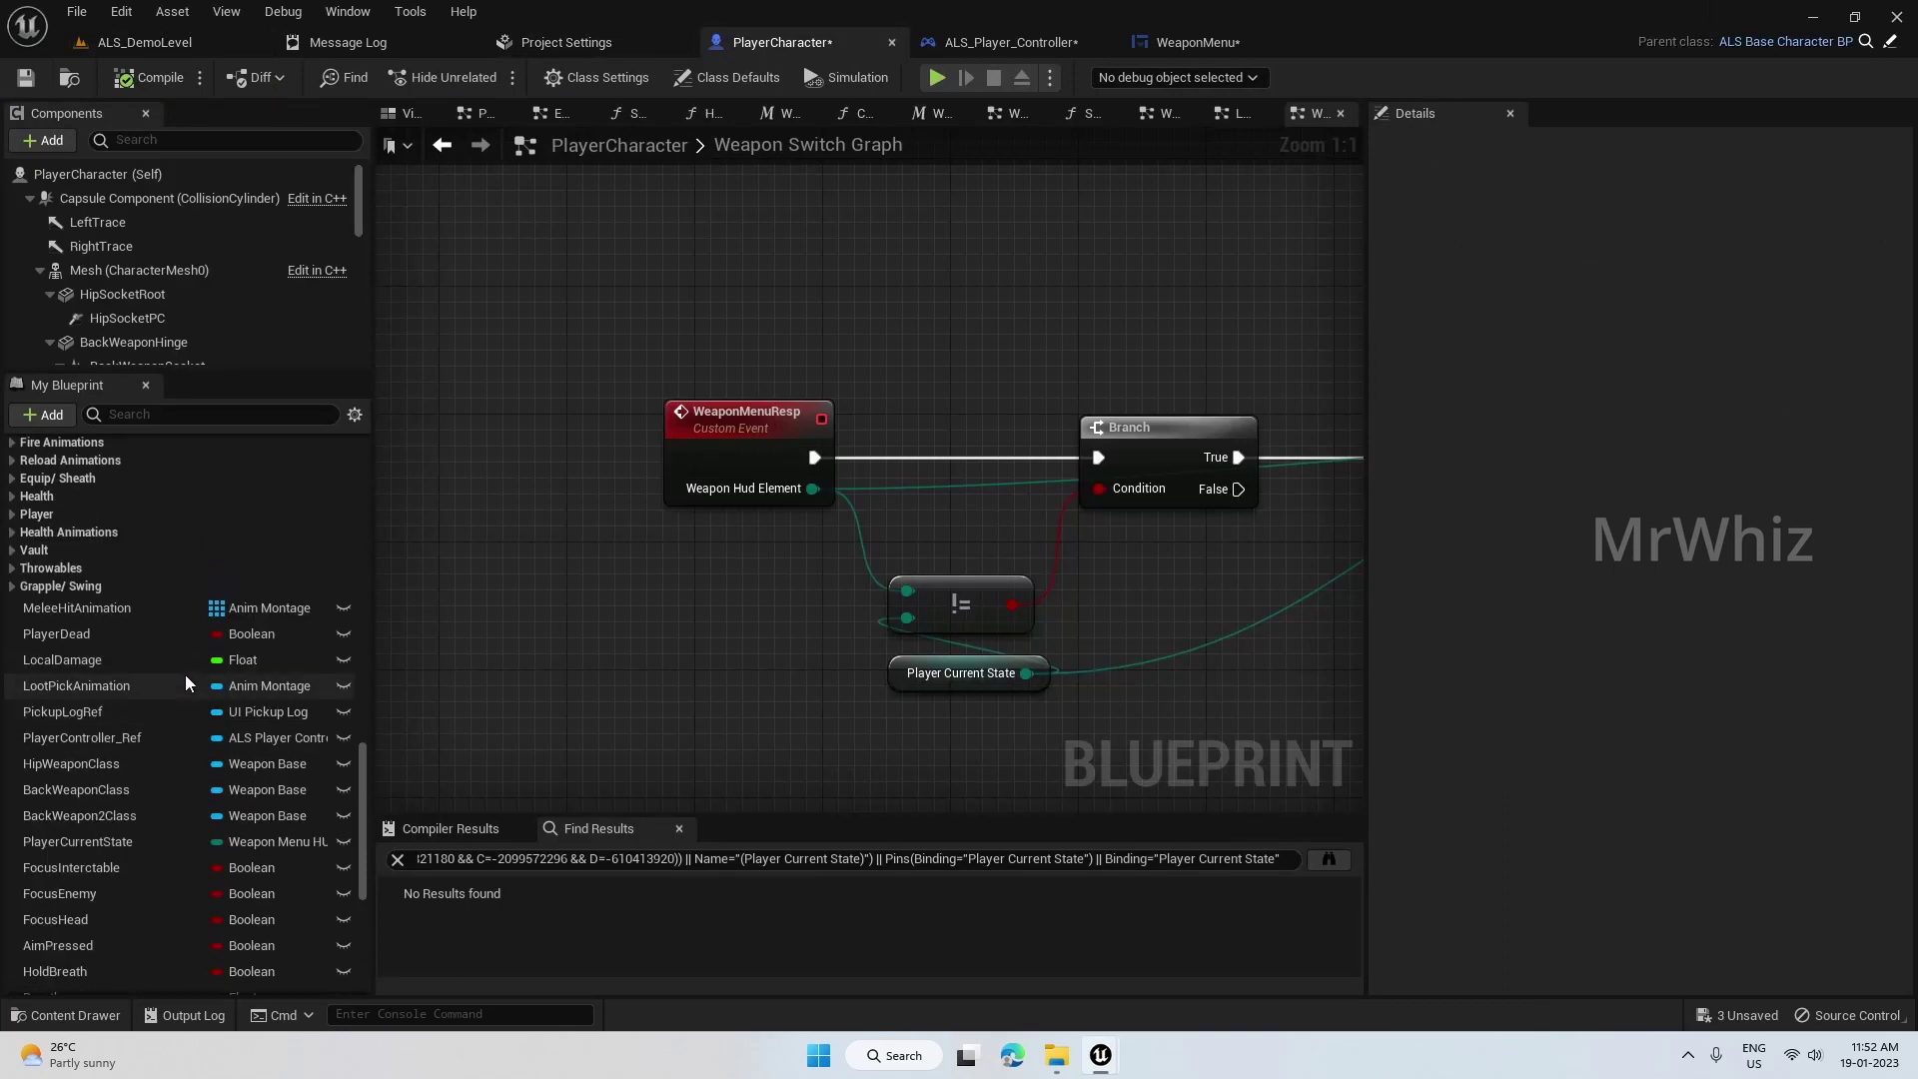
{"action": "scroll", "coordinate": [187, 677], "scroll_direction": "up", "scroll_amount": 3}
{"action": "scroll", "coordinate": [185, 677], "scroll_direction": "up", "scroll_amount": 3}
{"action": "scroll", "coordinate": [187, 677], "scroll_direction": "up", "scroll_amount": 2}
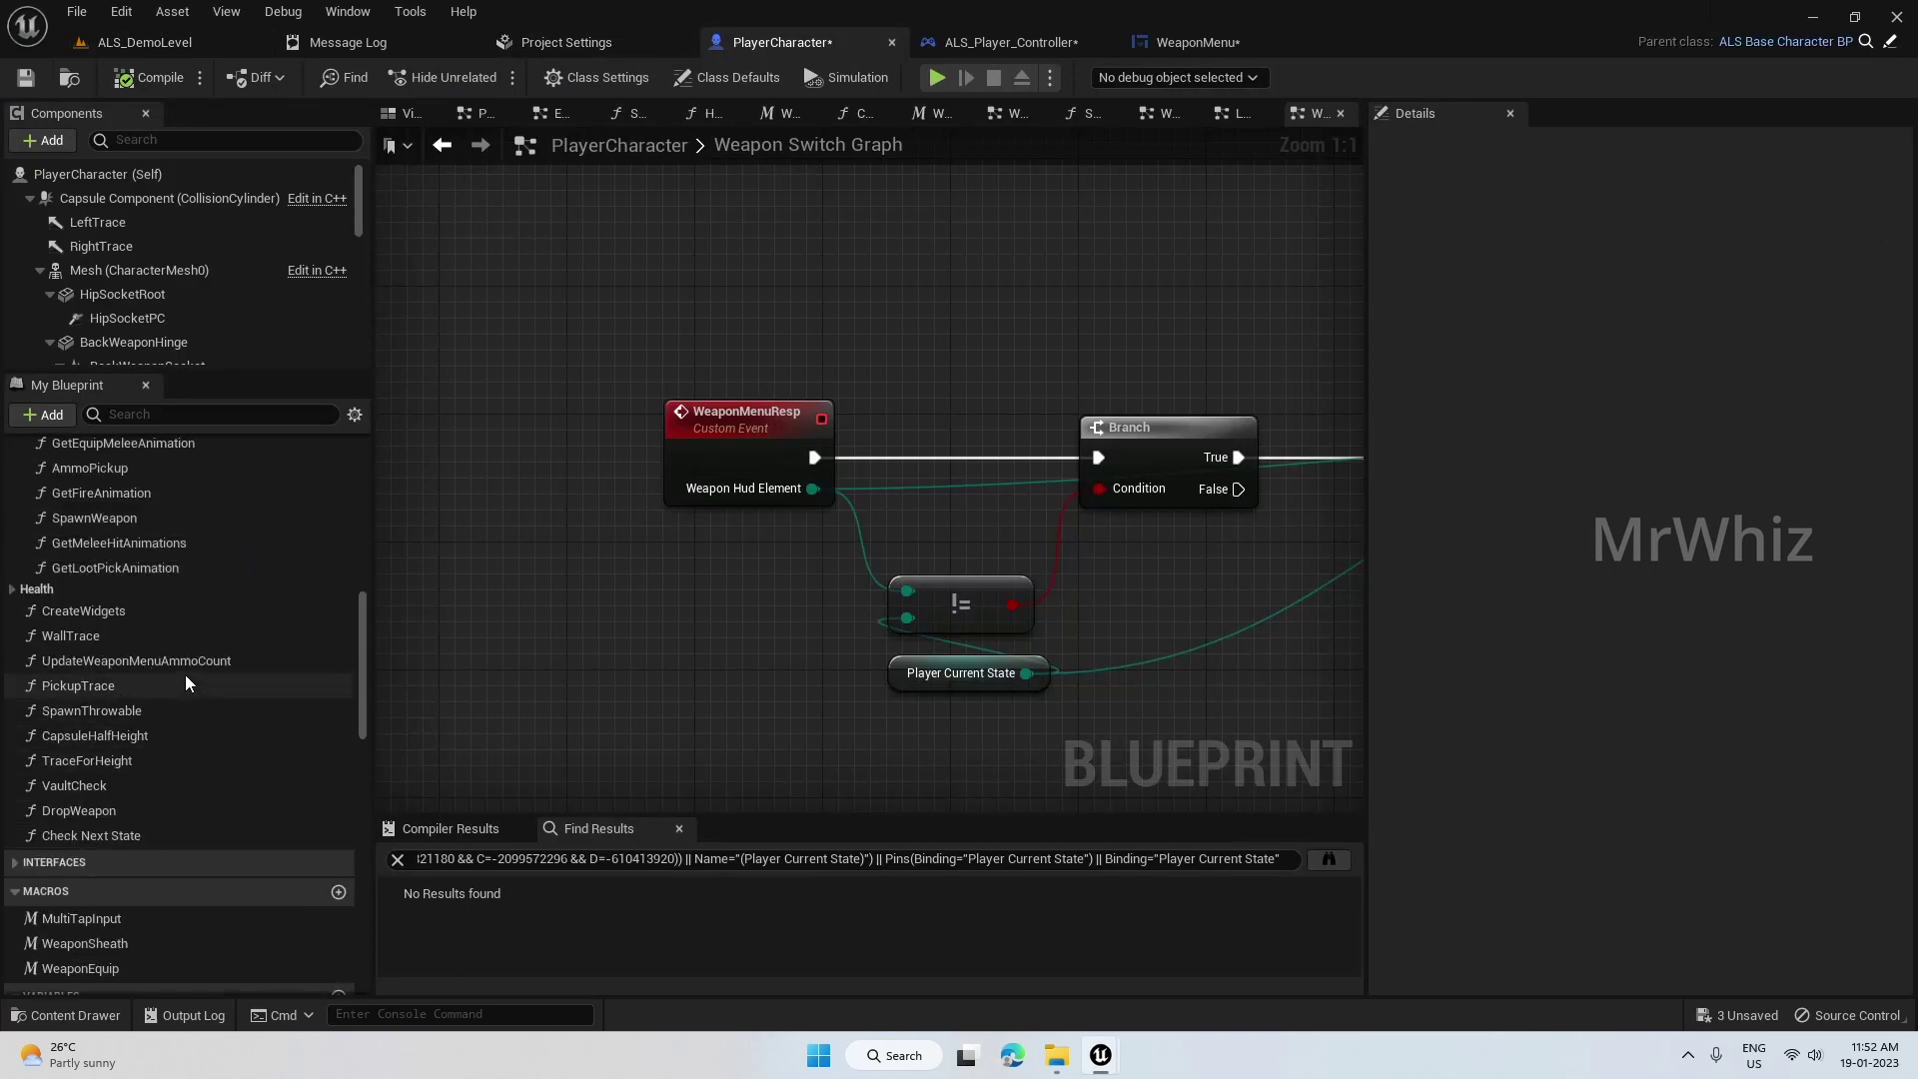
{"action": "scroll", "coordinate": [185, 684], "scroll_direction": "up", "scroll_amount": 3}
{"action": "scroll", "coordinate": [185, 684], "scroll_direction": "up", "scroll_amount": 3}
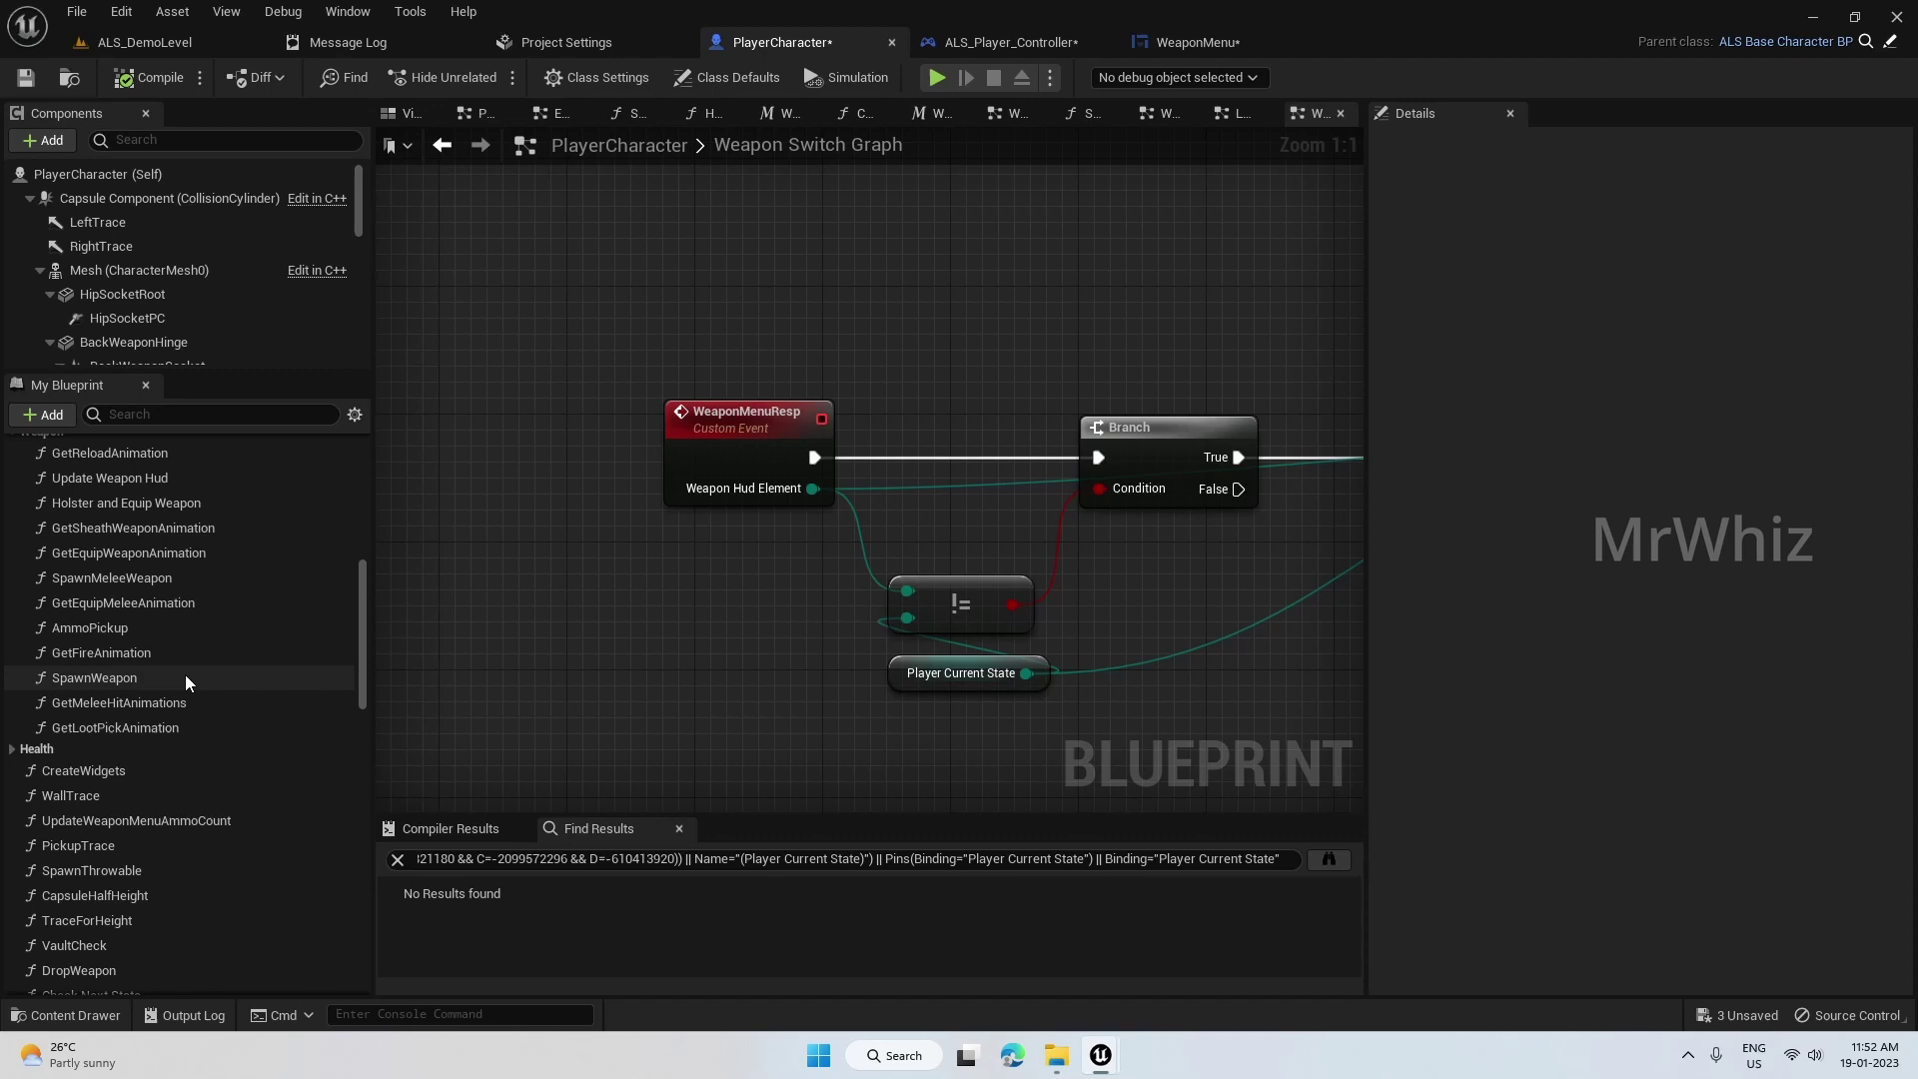
{"action": "scroll", "coordinate": [185, 675], "scroll_direction": "down", "scroll_amount": 3}
{"action": "double_click", "coordinate": [108, 775]}
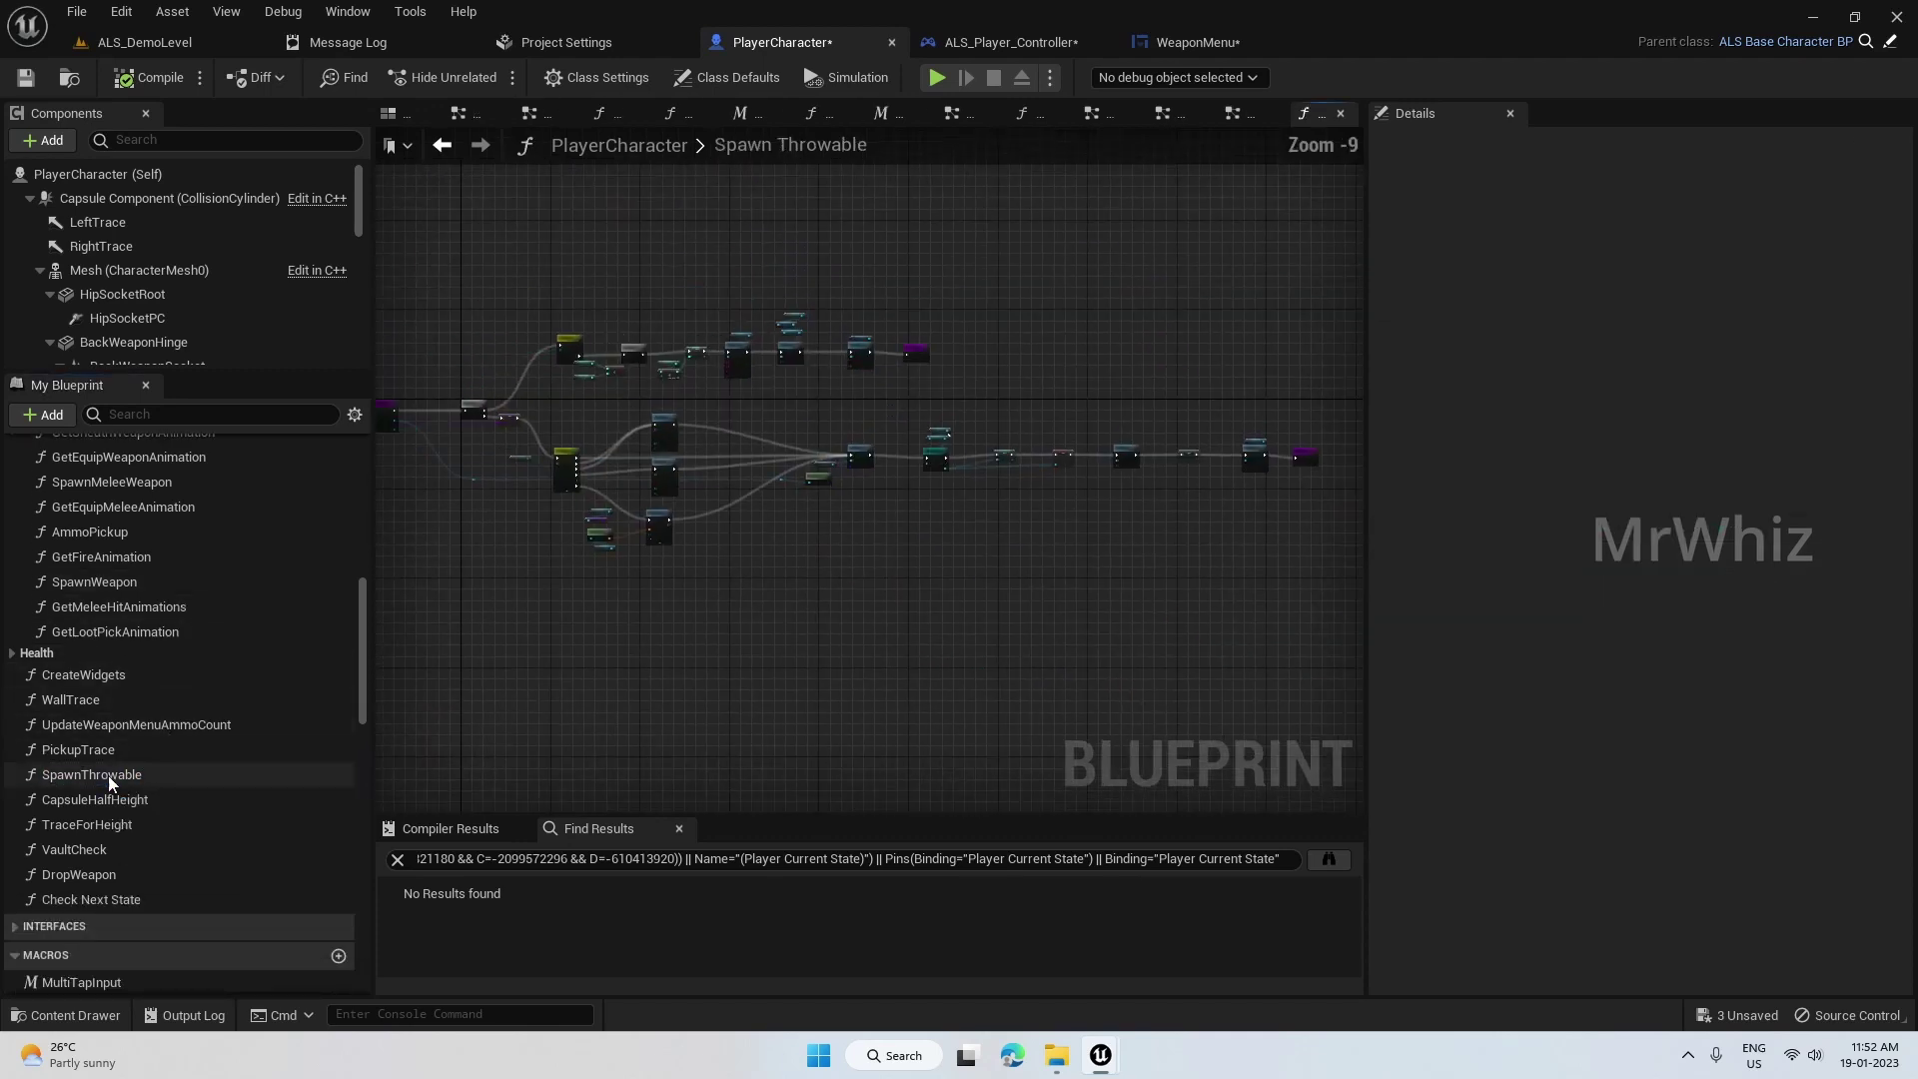
{"action": "scroll", "coordinate": [883, 577], "scroll_direction": "up", "scroll_amount": 3}
{"action": "mouse_move", "coordinate": [879, 576]}
{"action": "right_mouse_down"}
{"action": "mouse_move", "coordinate": [848, 555]}
{"action": "mouse_move", "coordinate": [1176, 602]}
{"action": "mouse_move", "coordinate": [1069, 558]}
{"action": "mouse_move", "coordinate": [1149, 551]}
{"action": "mouse_move", "coordinate": [1141, 607]}
{"action": "mouse_move", "coordinate": [729, 593]}
{"action": "right_mouse_up"}
{"action": "scroll", "coordinate": [848, 555], "scroll_direction": "up", "scroll_amount": 4}
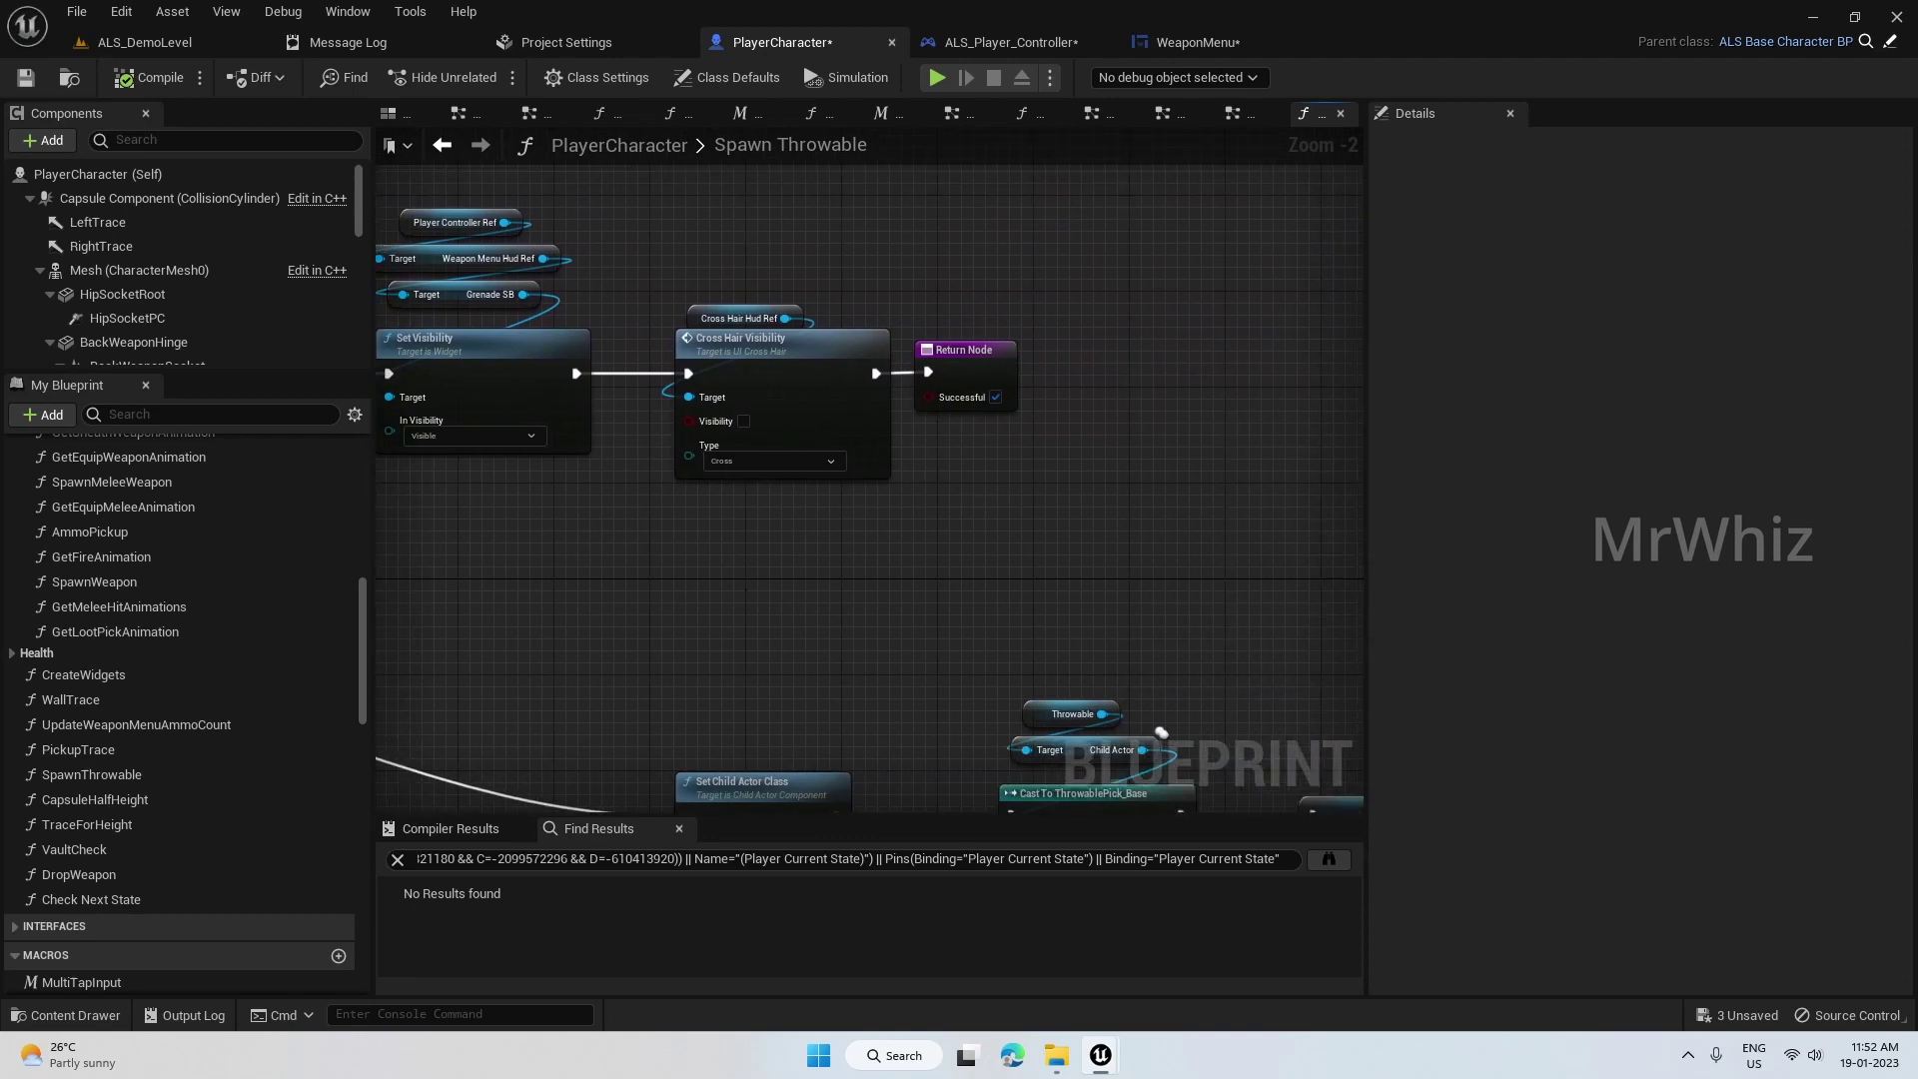
- Box-select and delete the Grenade SB Set Visibility nodes
{"action": "right_click_drag", "start_coordinate": [1160, 734], "coordinate": [1043, 443]}
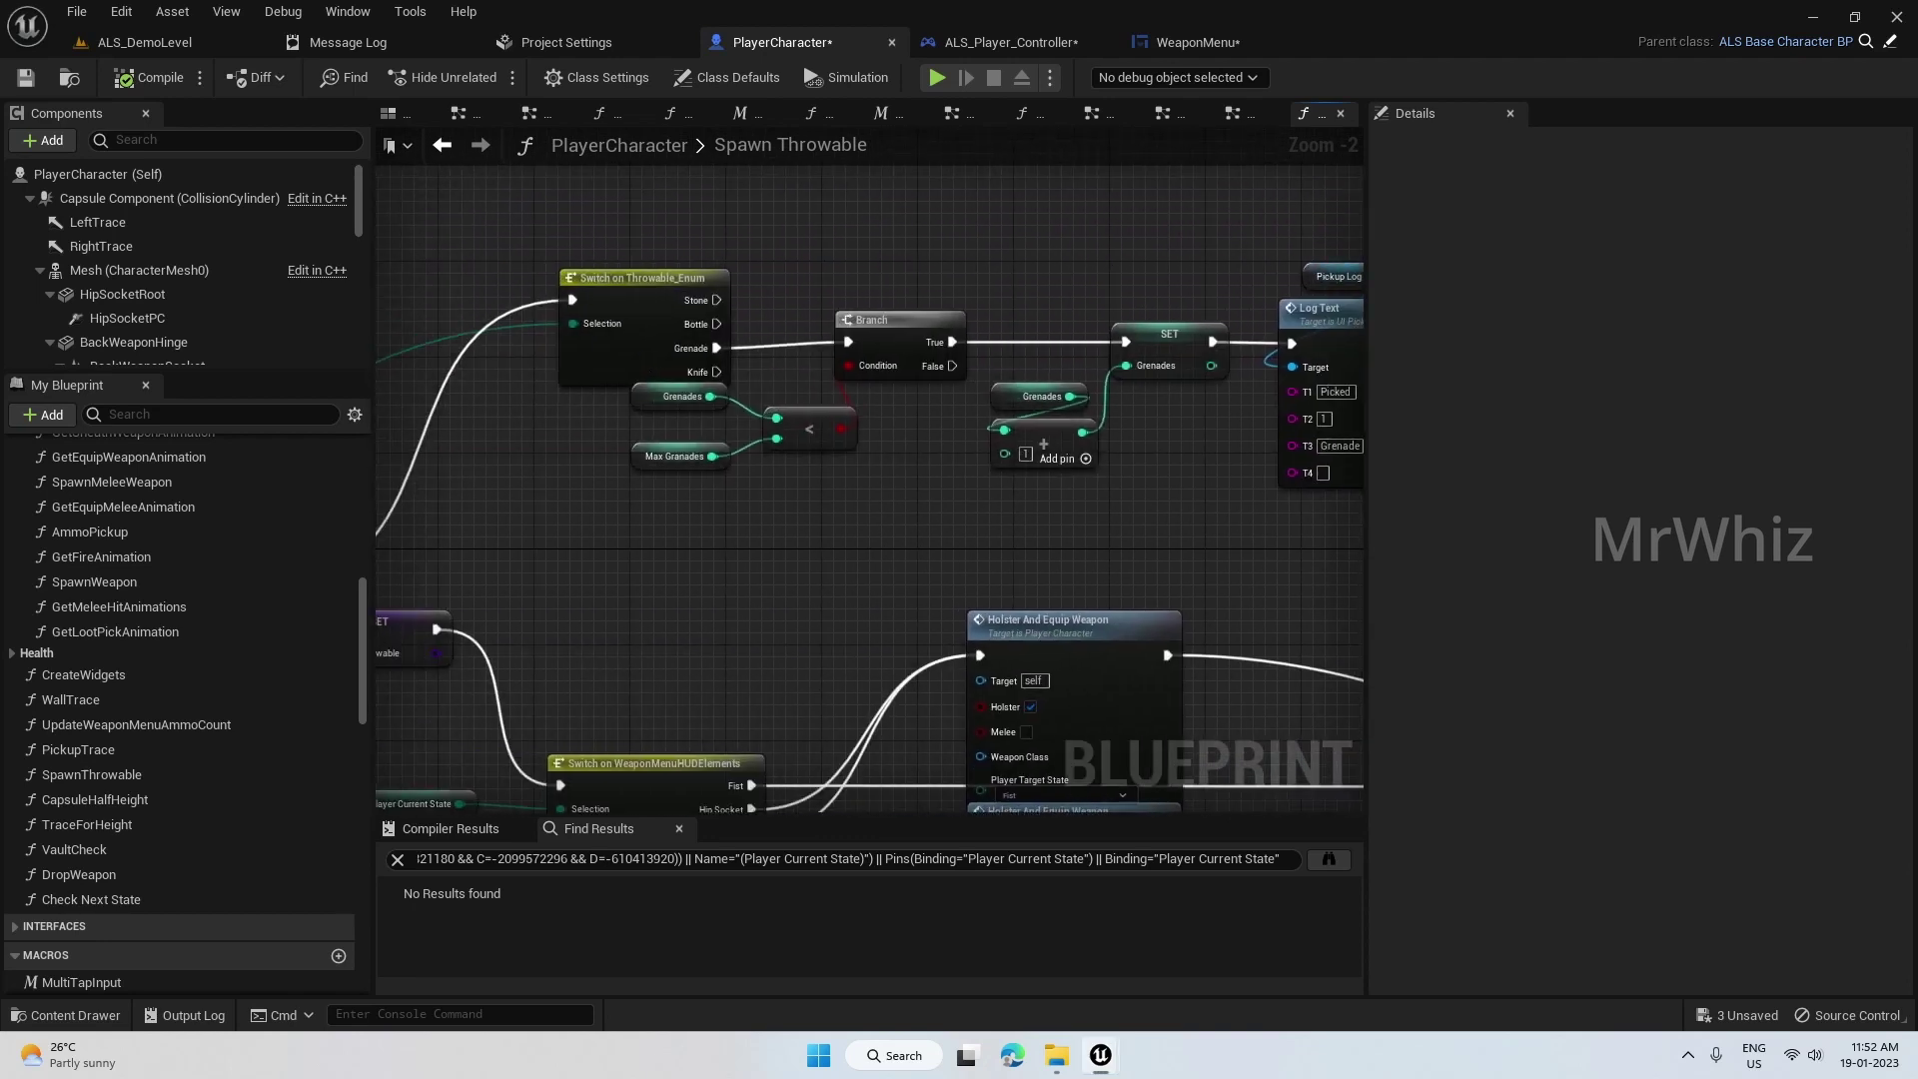
{"action": "right_click_drag", "start_coordinate": [1043, 443], "coordinate": [967, 586]}
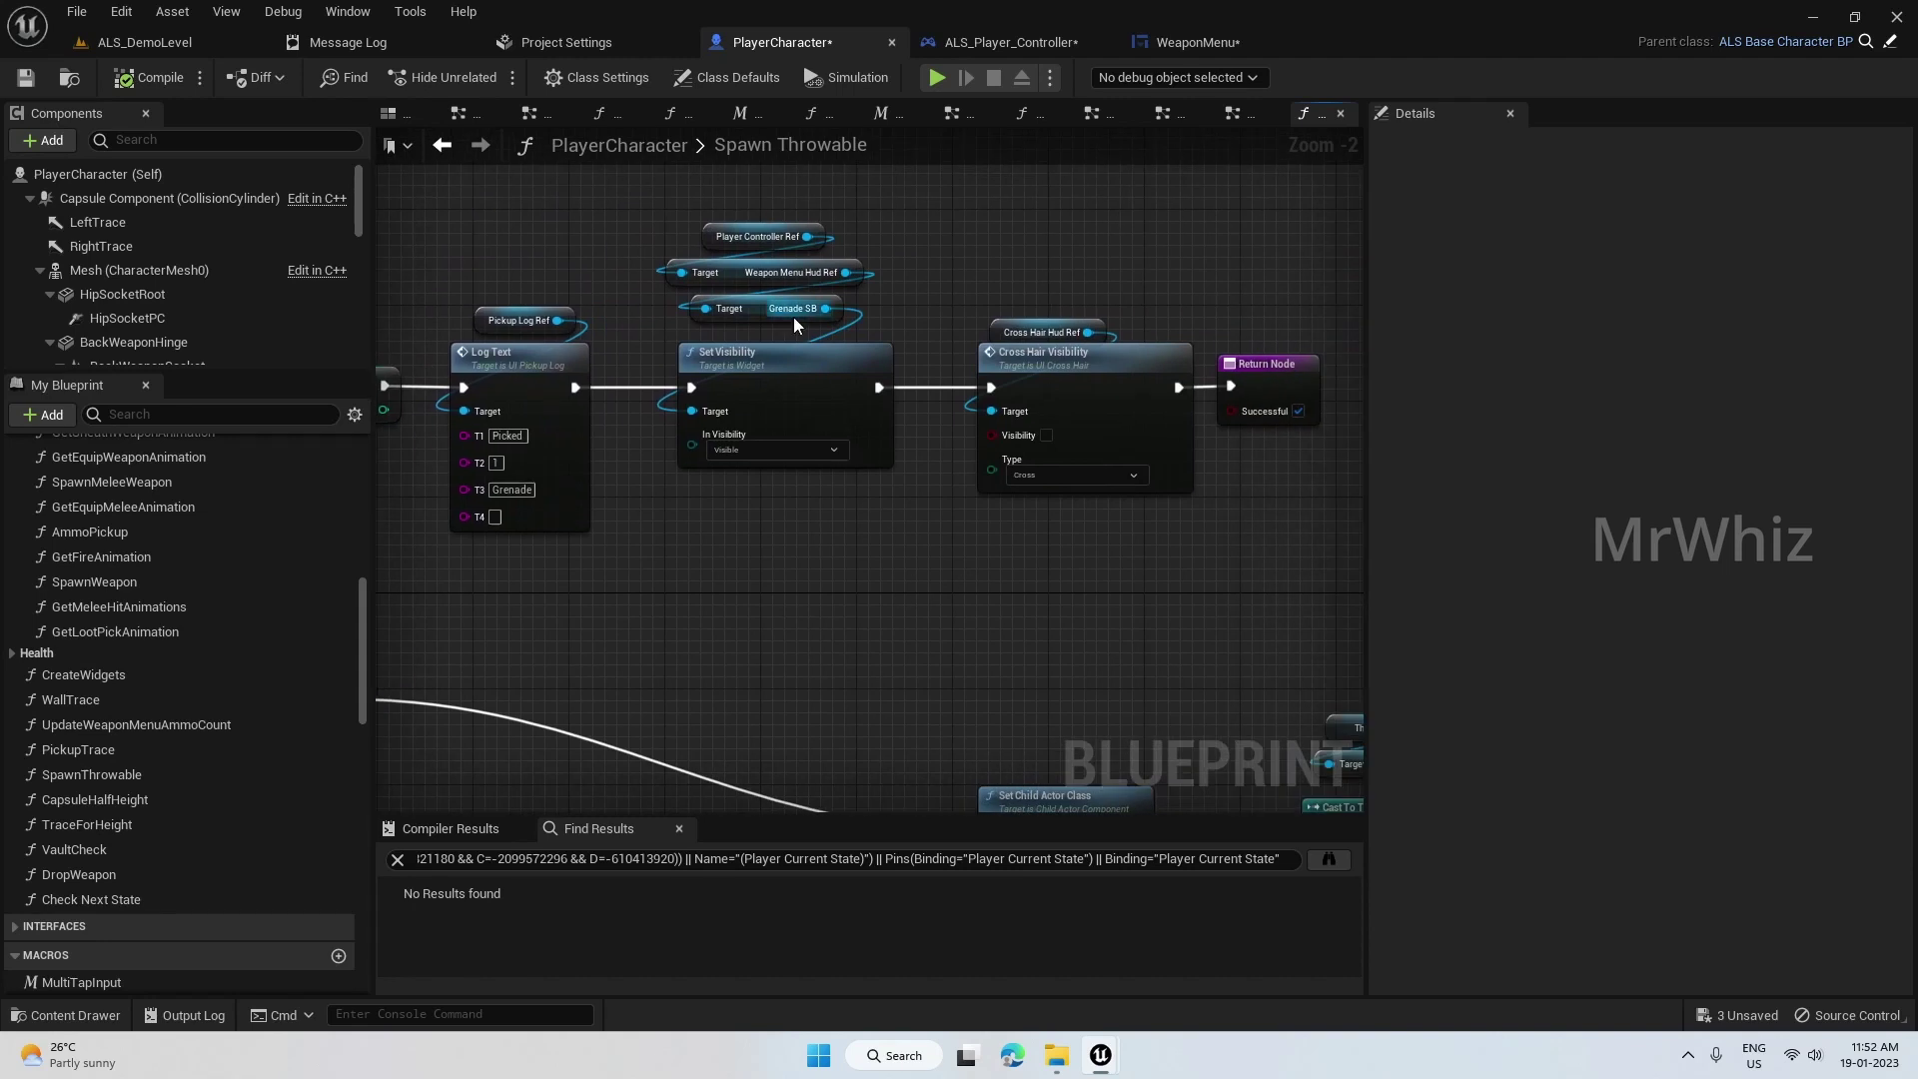
{"action": "left_click_drag", "start_coordinate": [750, 217], "coordinate": [859, 463]}
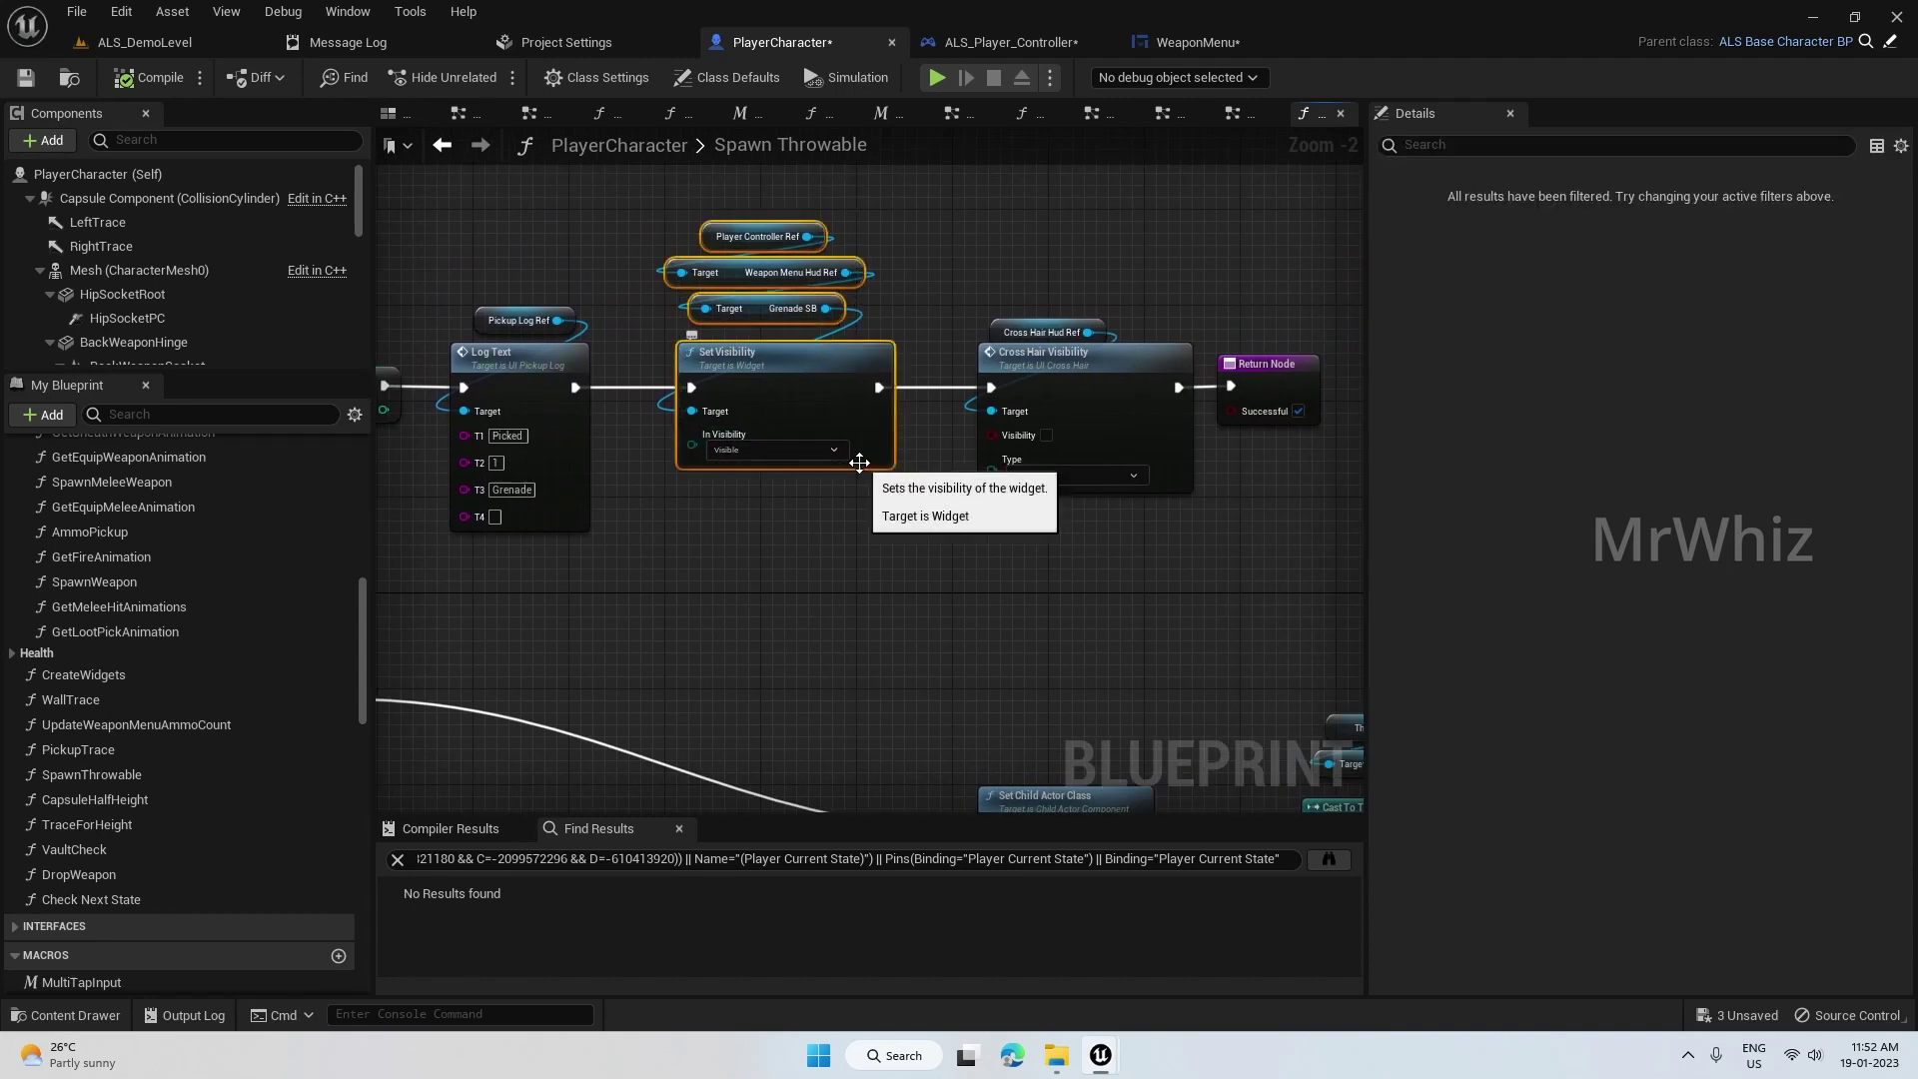
{"action": "key", "text": "Delete"}
- Wire Log Text directly into Cross Hair Visibility and move the Return Node right
{"action": "left_click_drag", "start_coordinate": [566, 383], "coordinate": [989, 386]}
{"action": "left_click", "coordinate": [1125, 387]}
{"action": "left_click_drag", "start_coordinate": [1125, 388], "coordinate": [837, 387]}
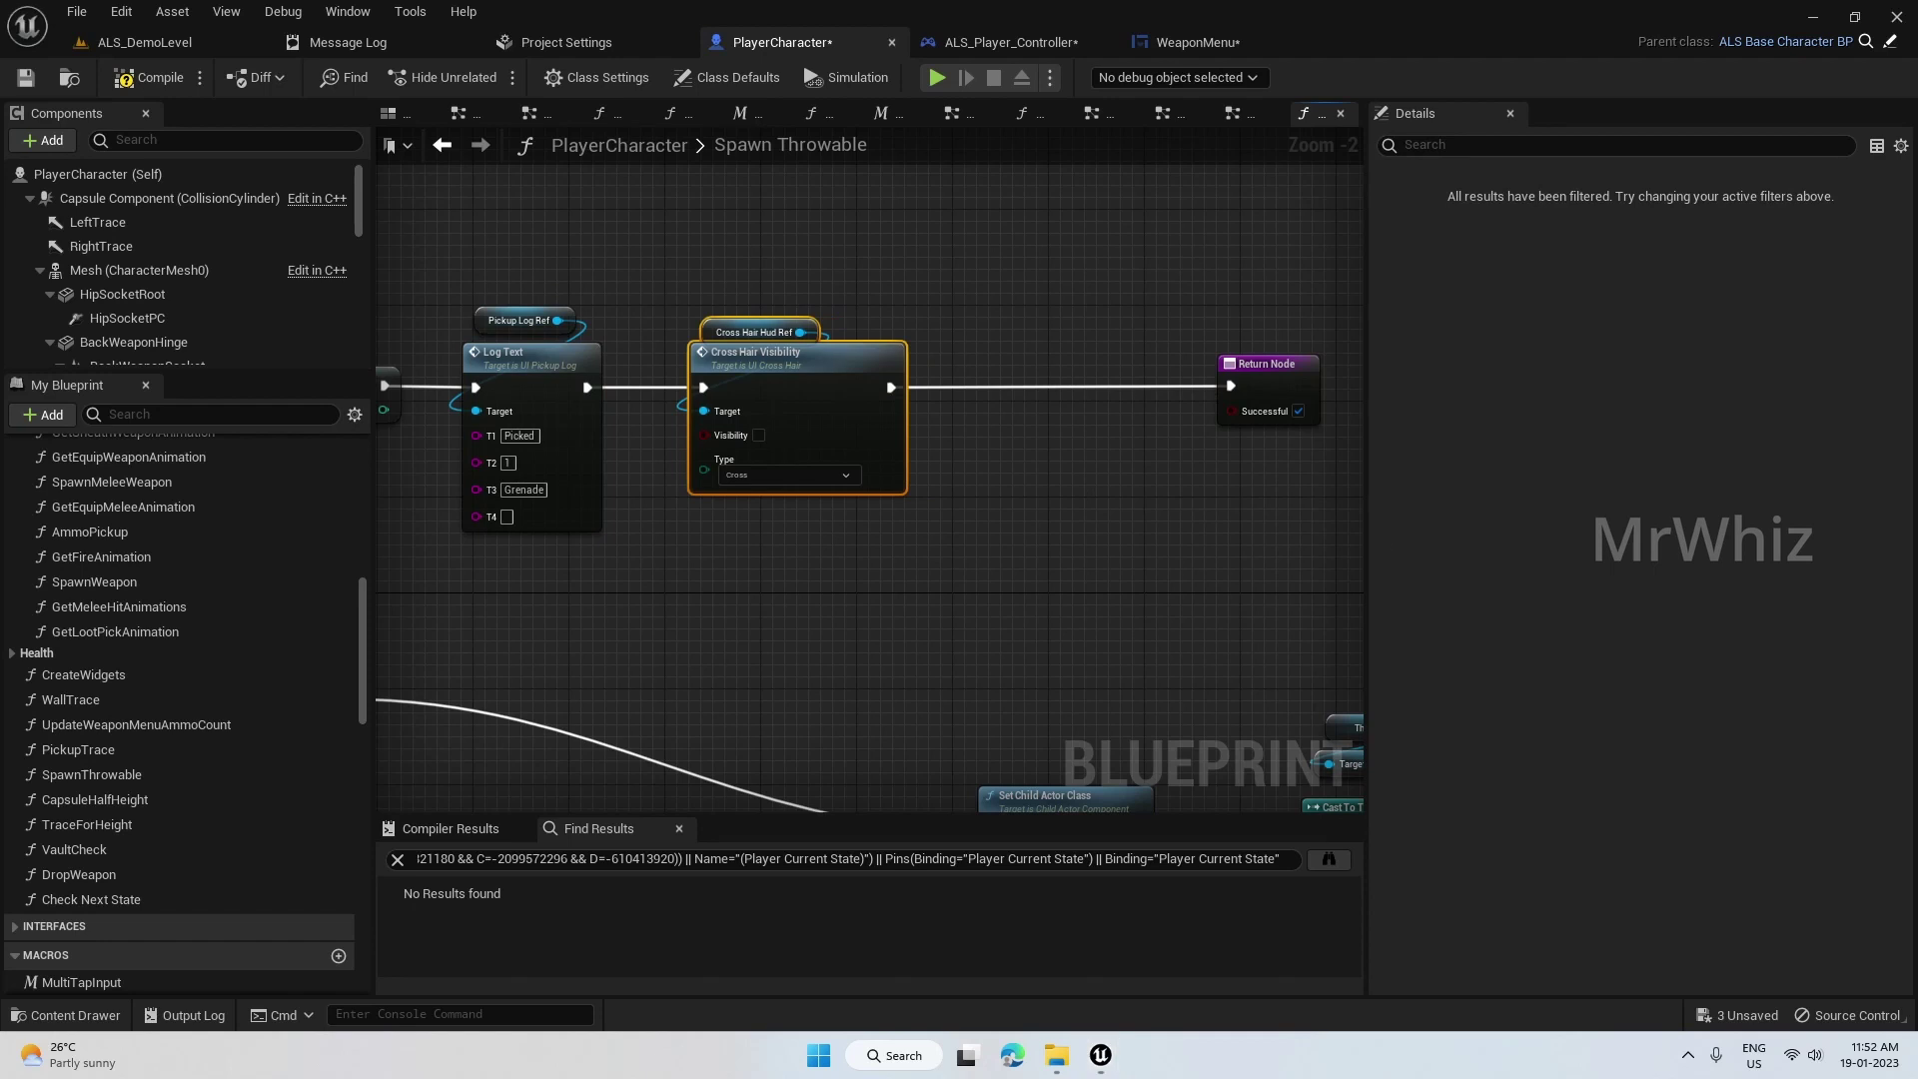
{"action": "right_click_drag", "start_coordinate": [781, 703], "coordinate": [331, 738]}
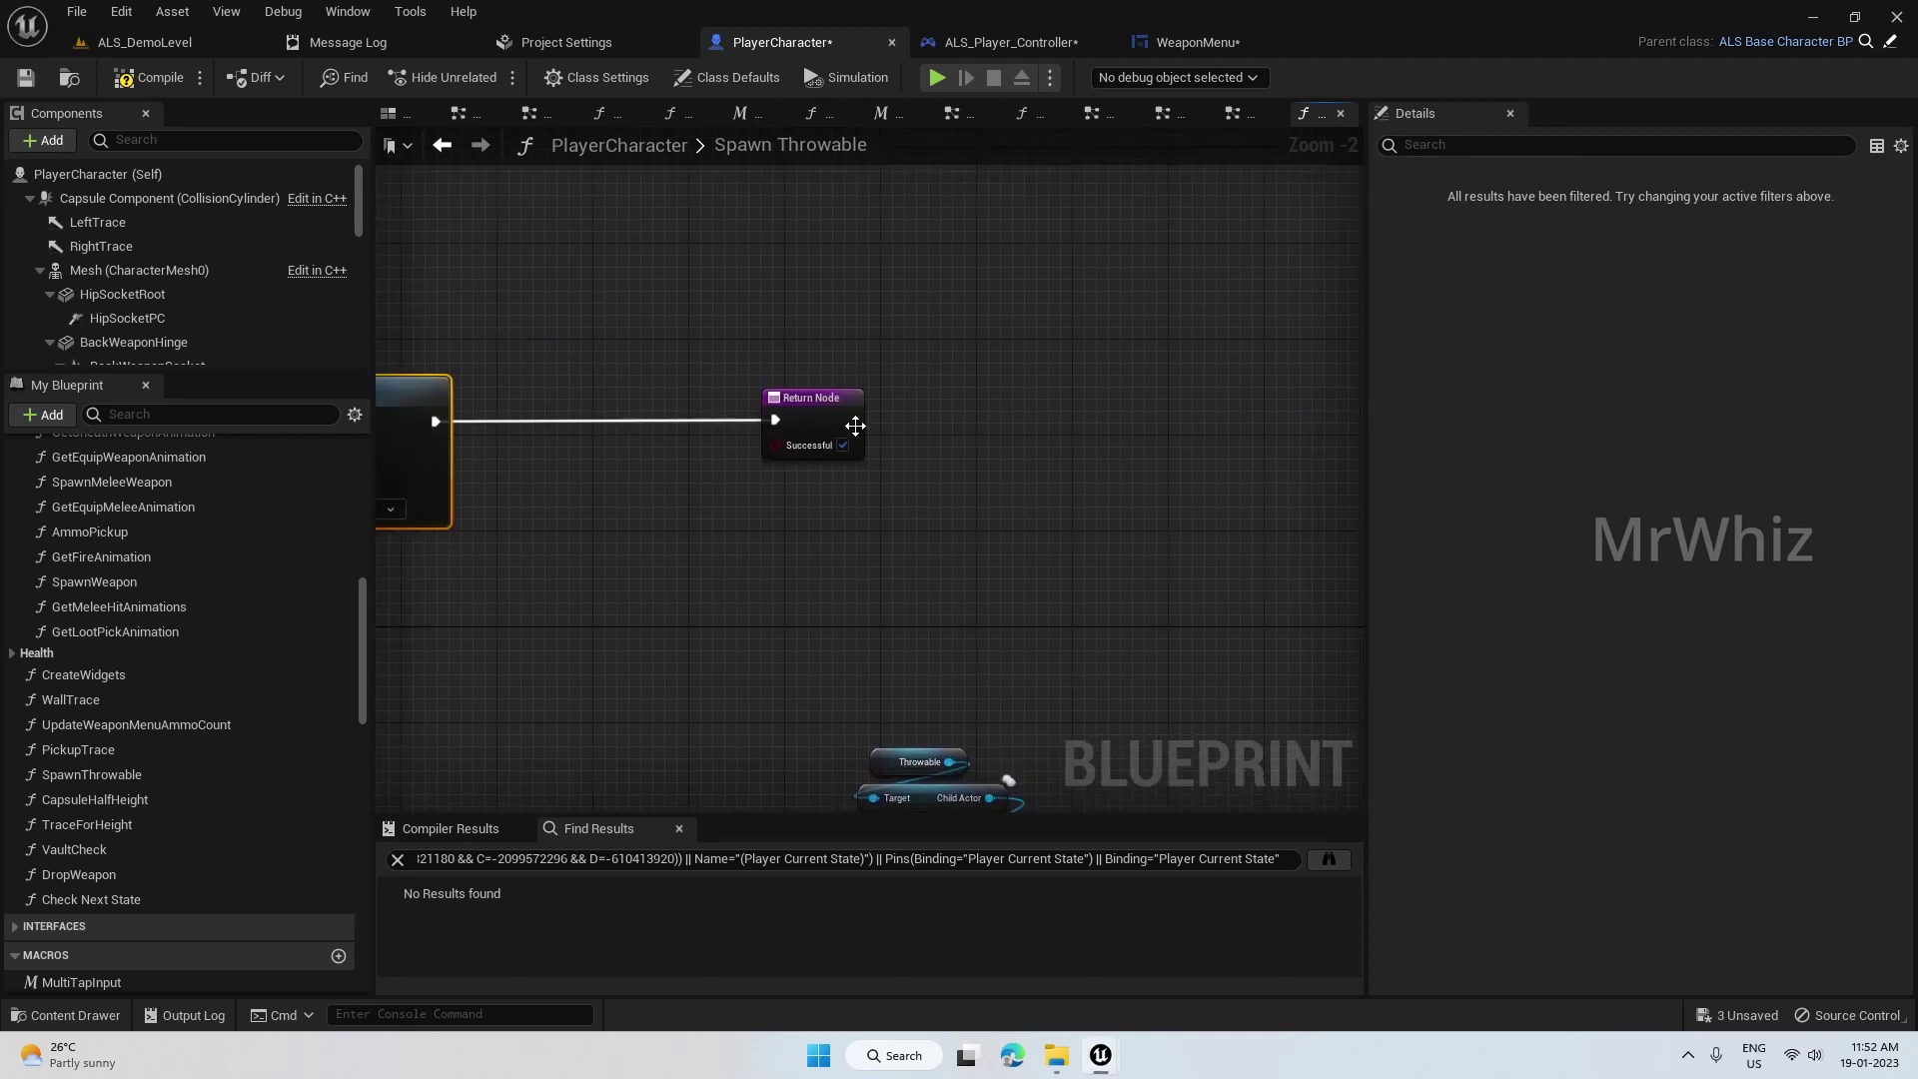
{"action": "left_click_drag", "start_coordinate": [855, 429], "coordinate": [1266, 394]}
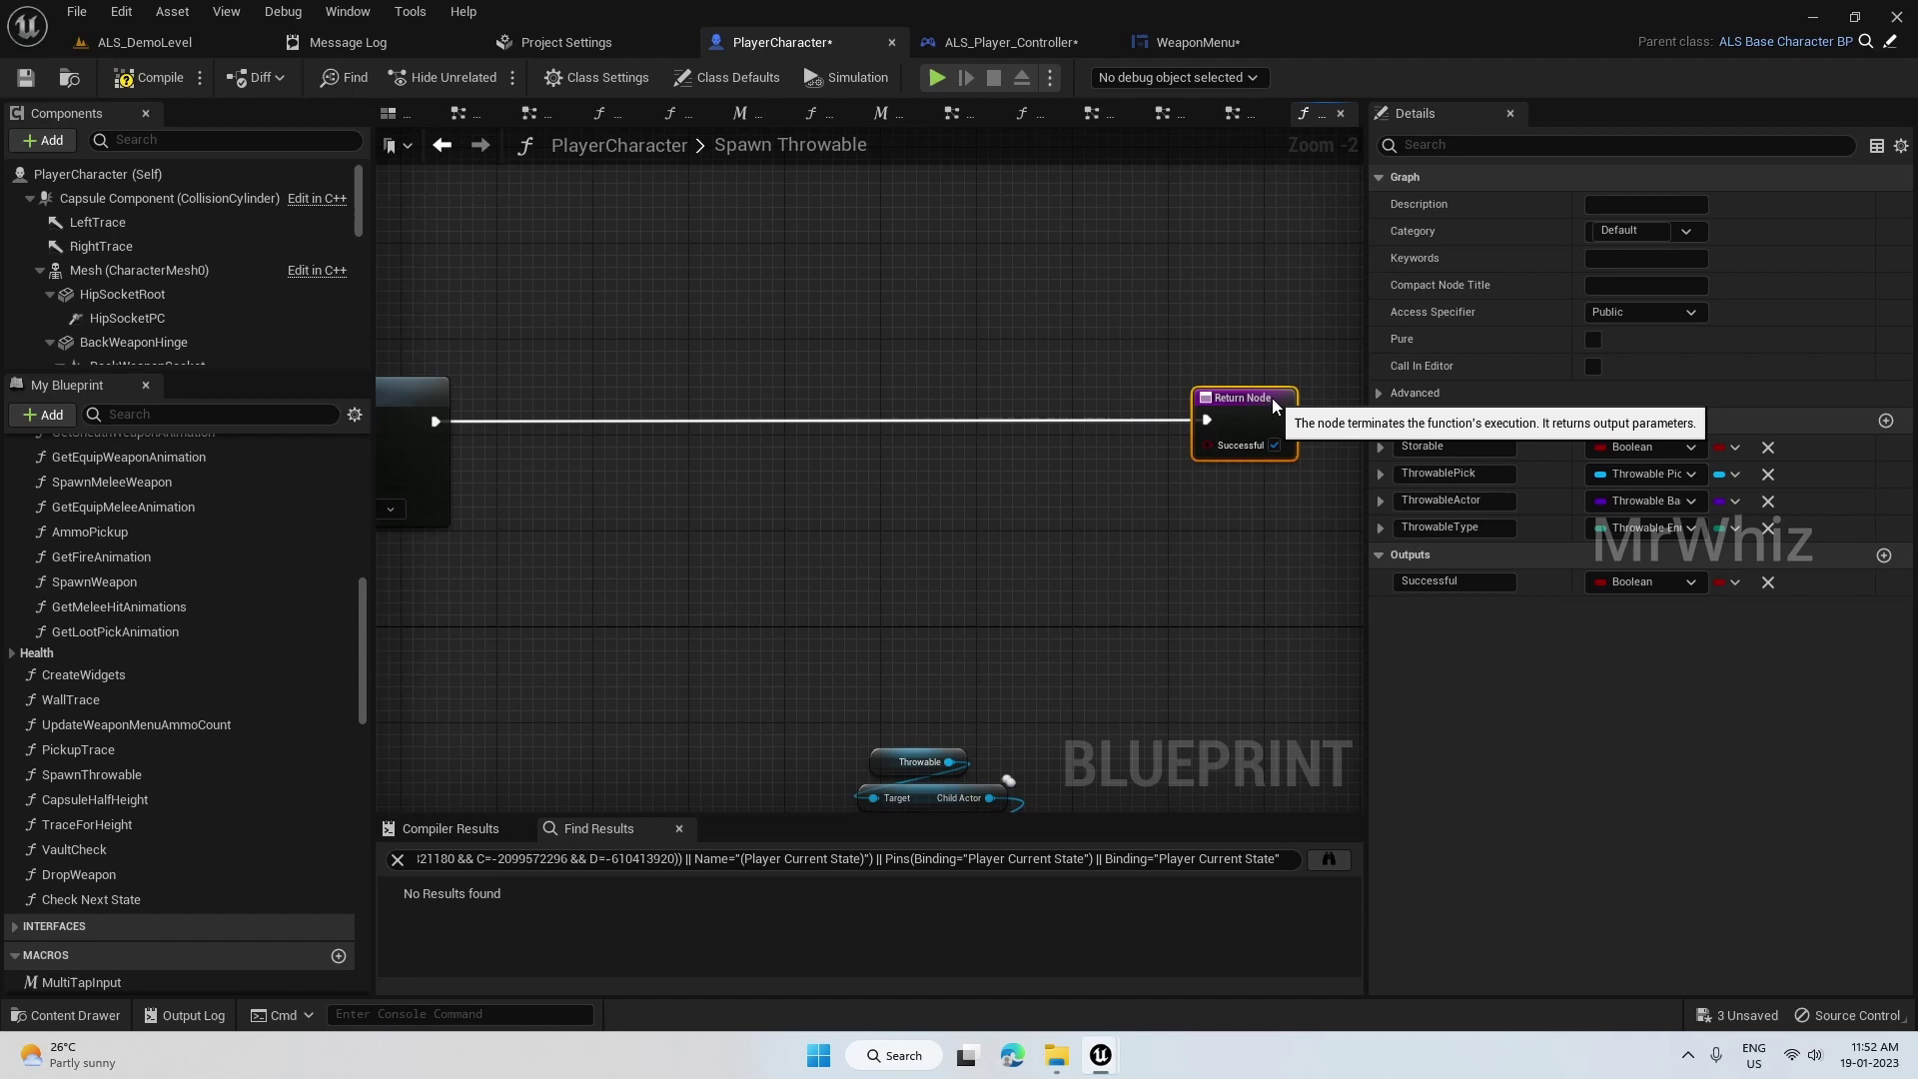
{"action": "right_click_drag", "start_coordinate": [870, 507], "coordinate": [1073, 513]}
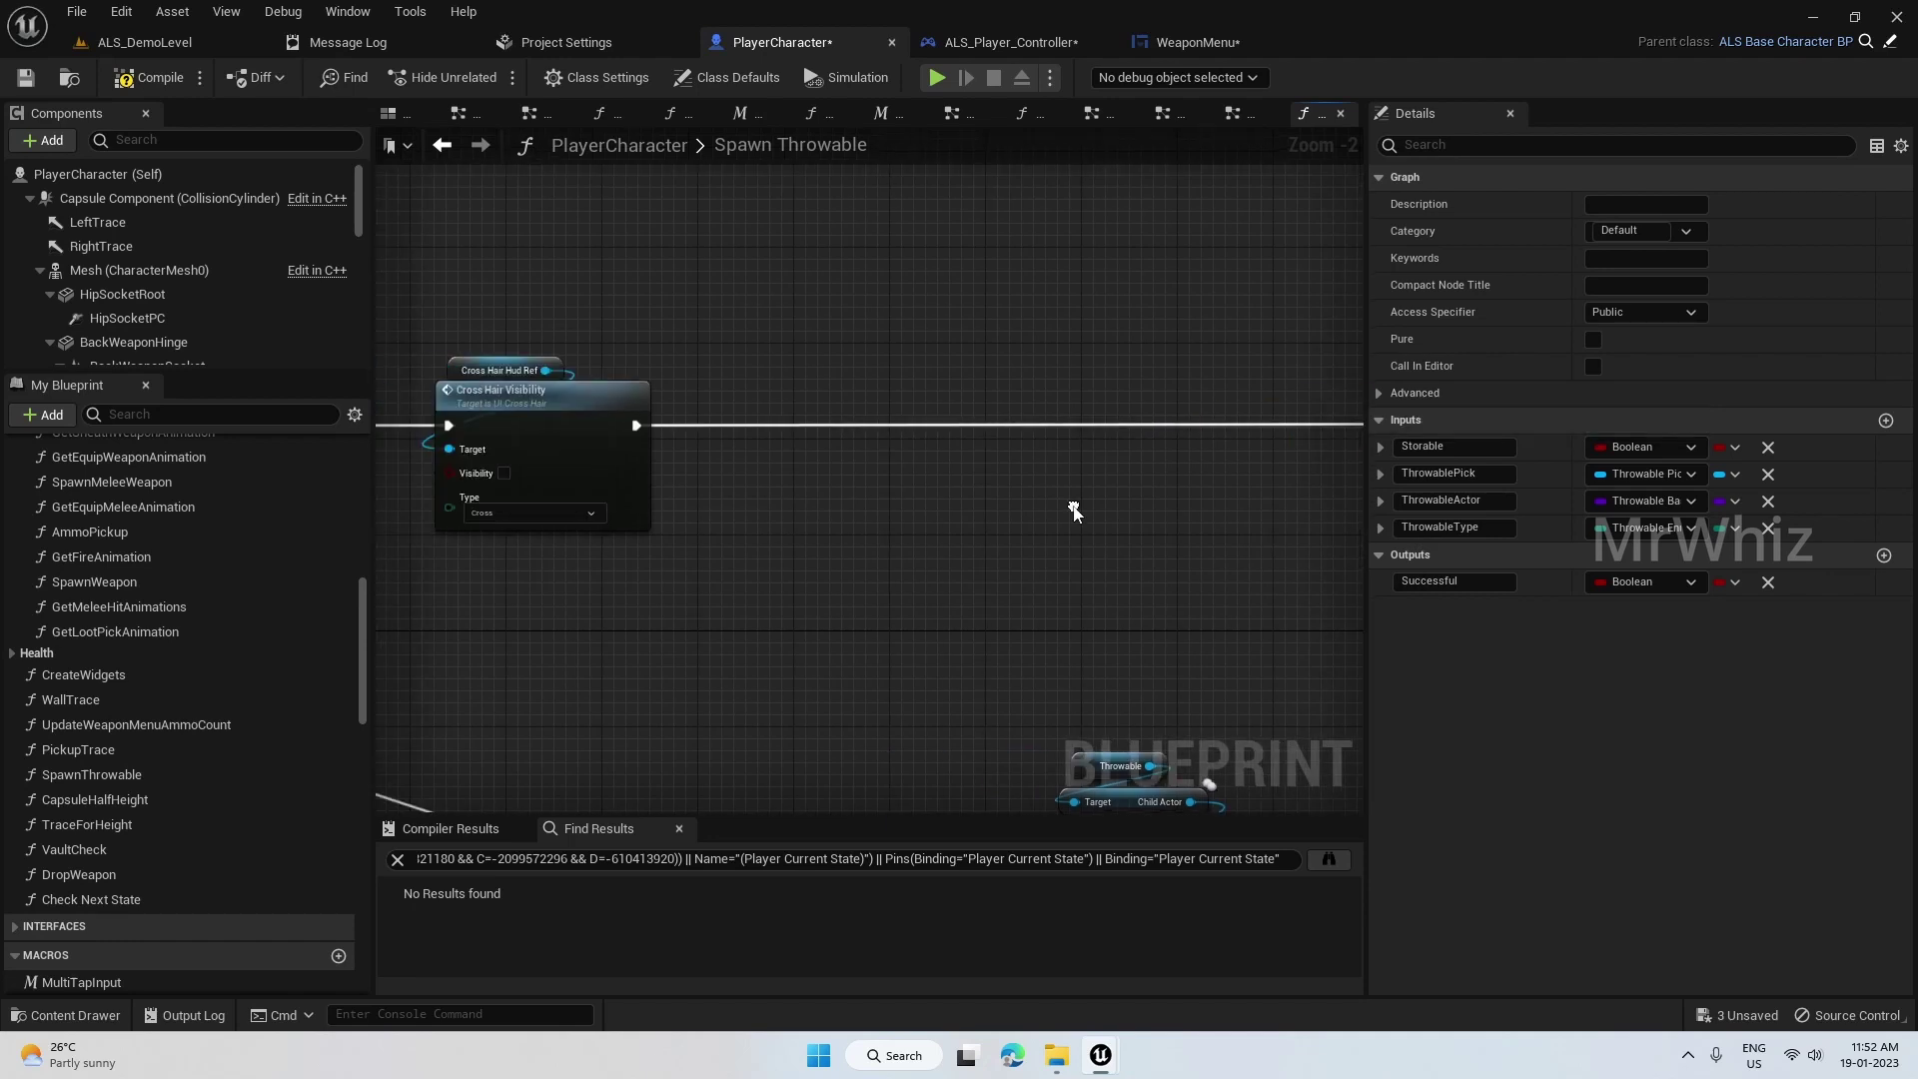
- Add a Player Controller Ref getter and get its Weapon Menu HRef
{"action": "right_click", "coordinate": [816, 285]}
{"action": "type", "text": "play"}
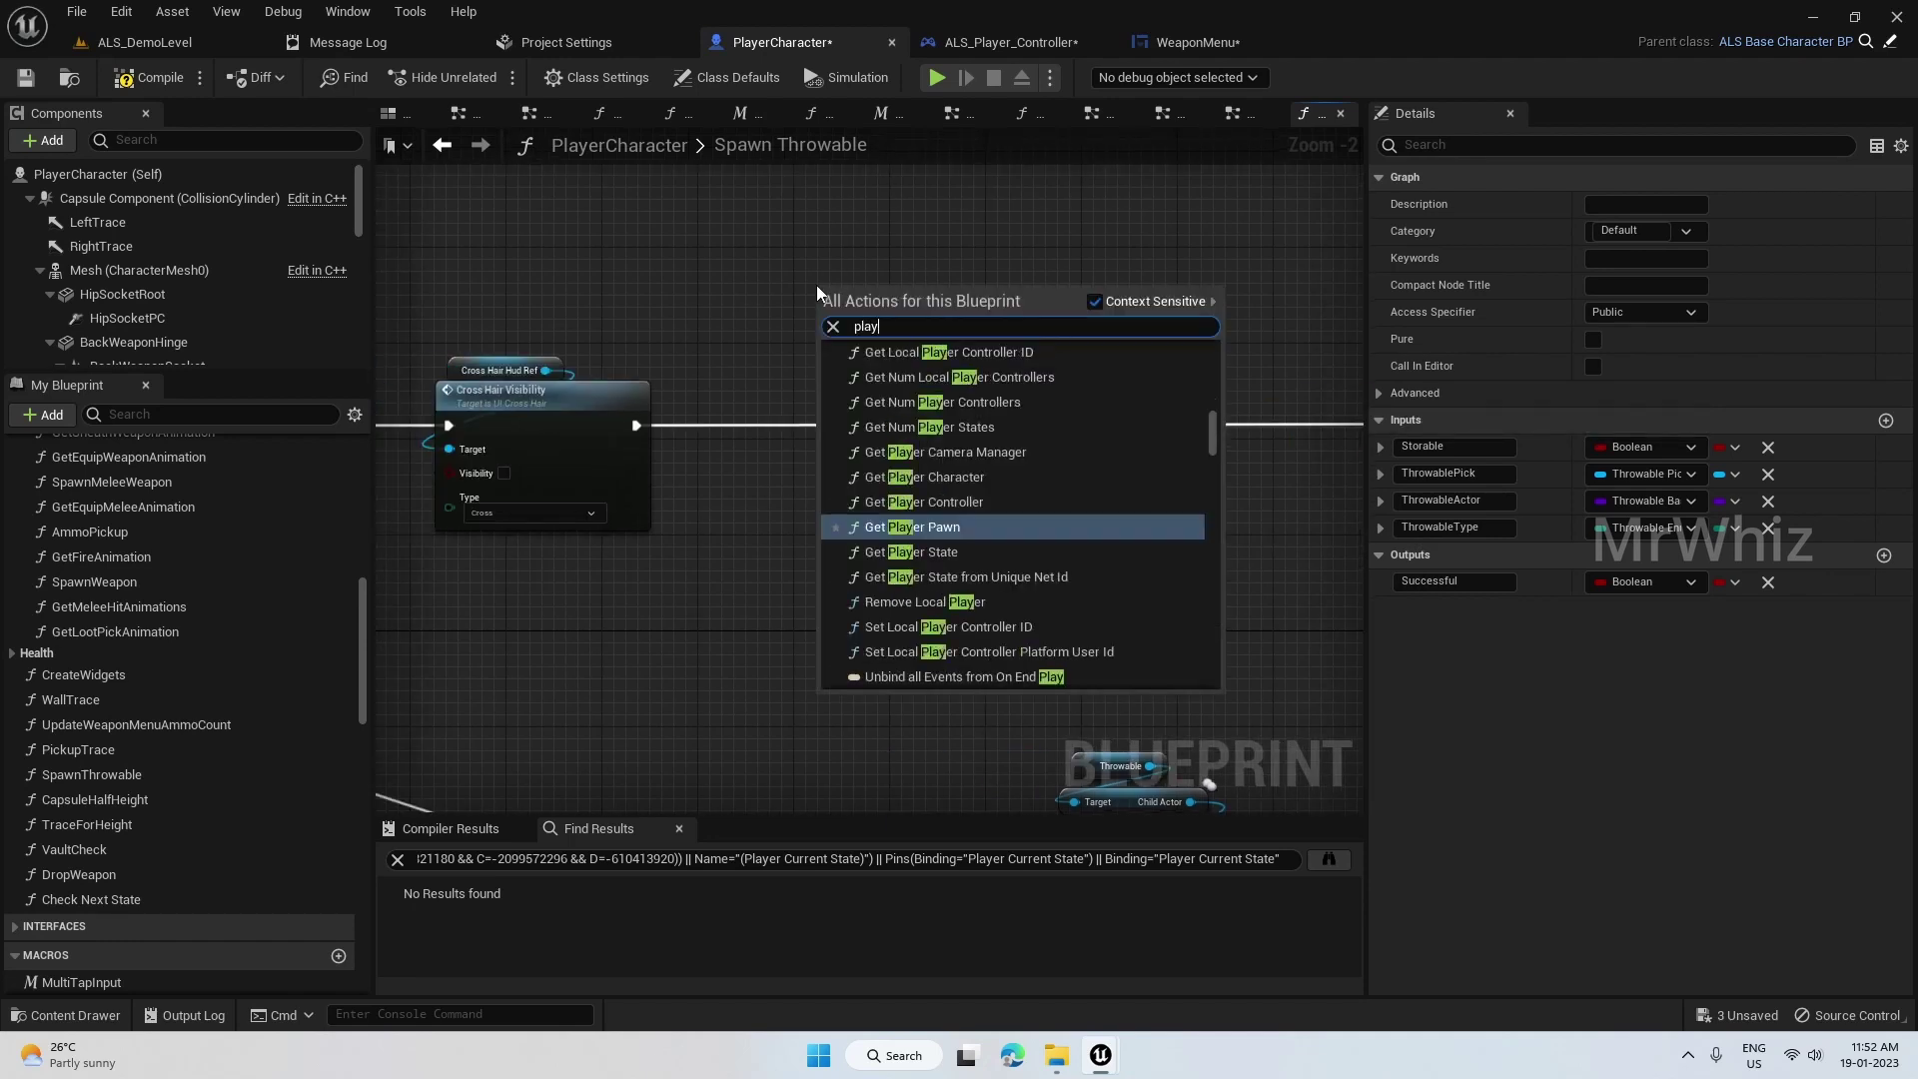
{"action": "type", "text": "er controller ref"}
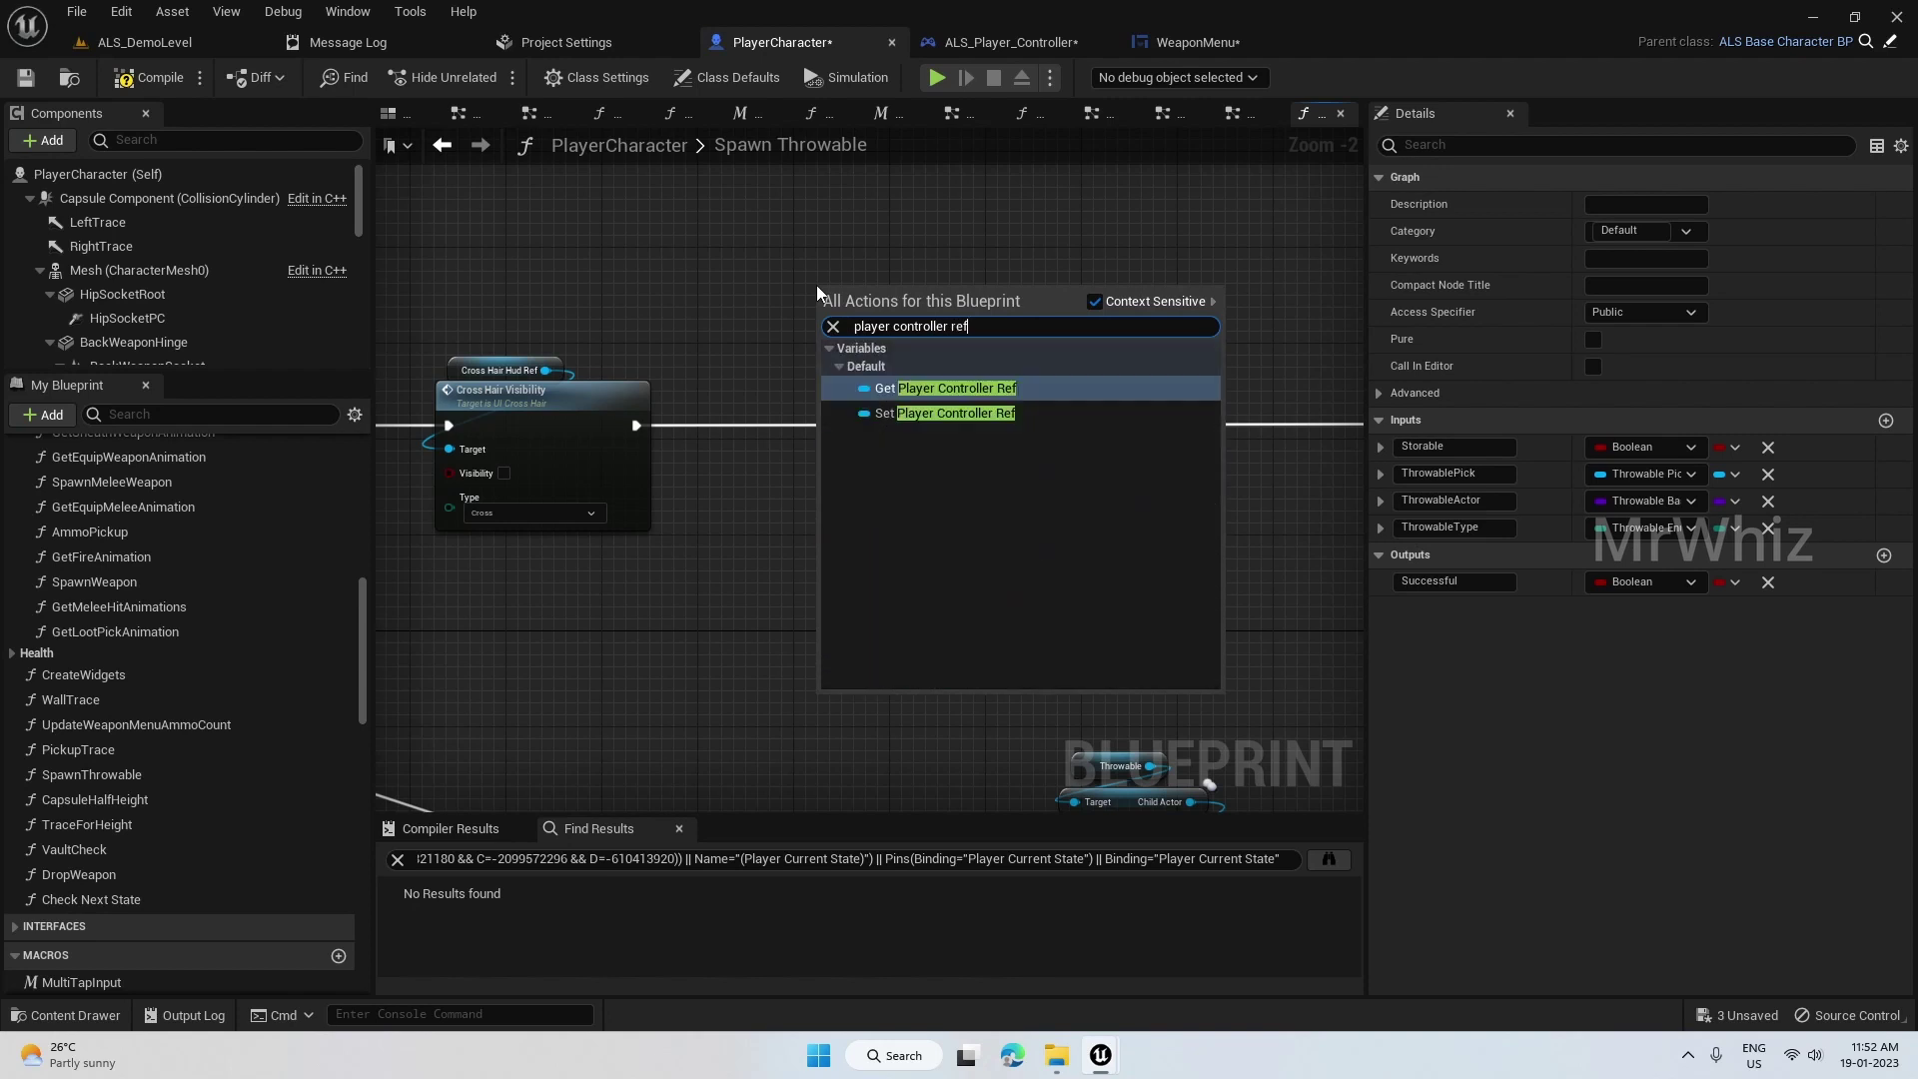
{"action": "key", "text": "Return"}
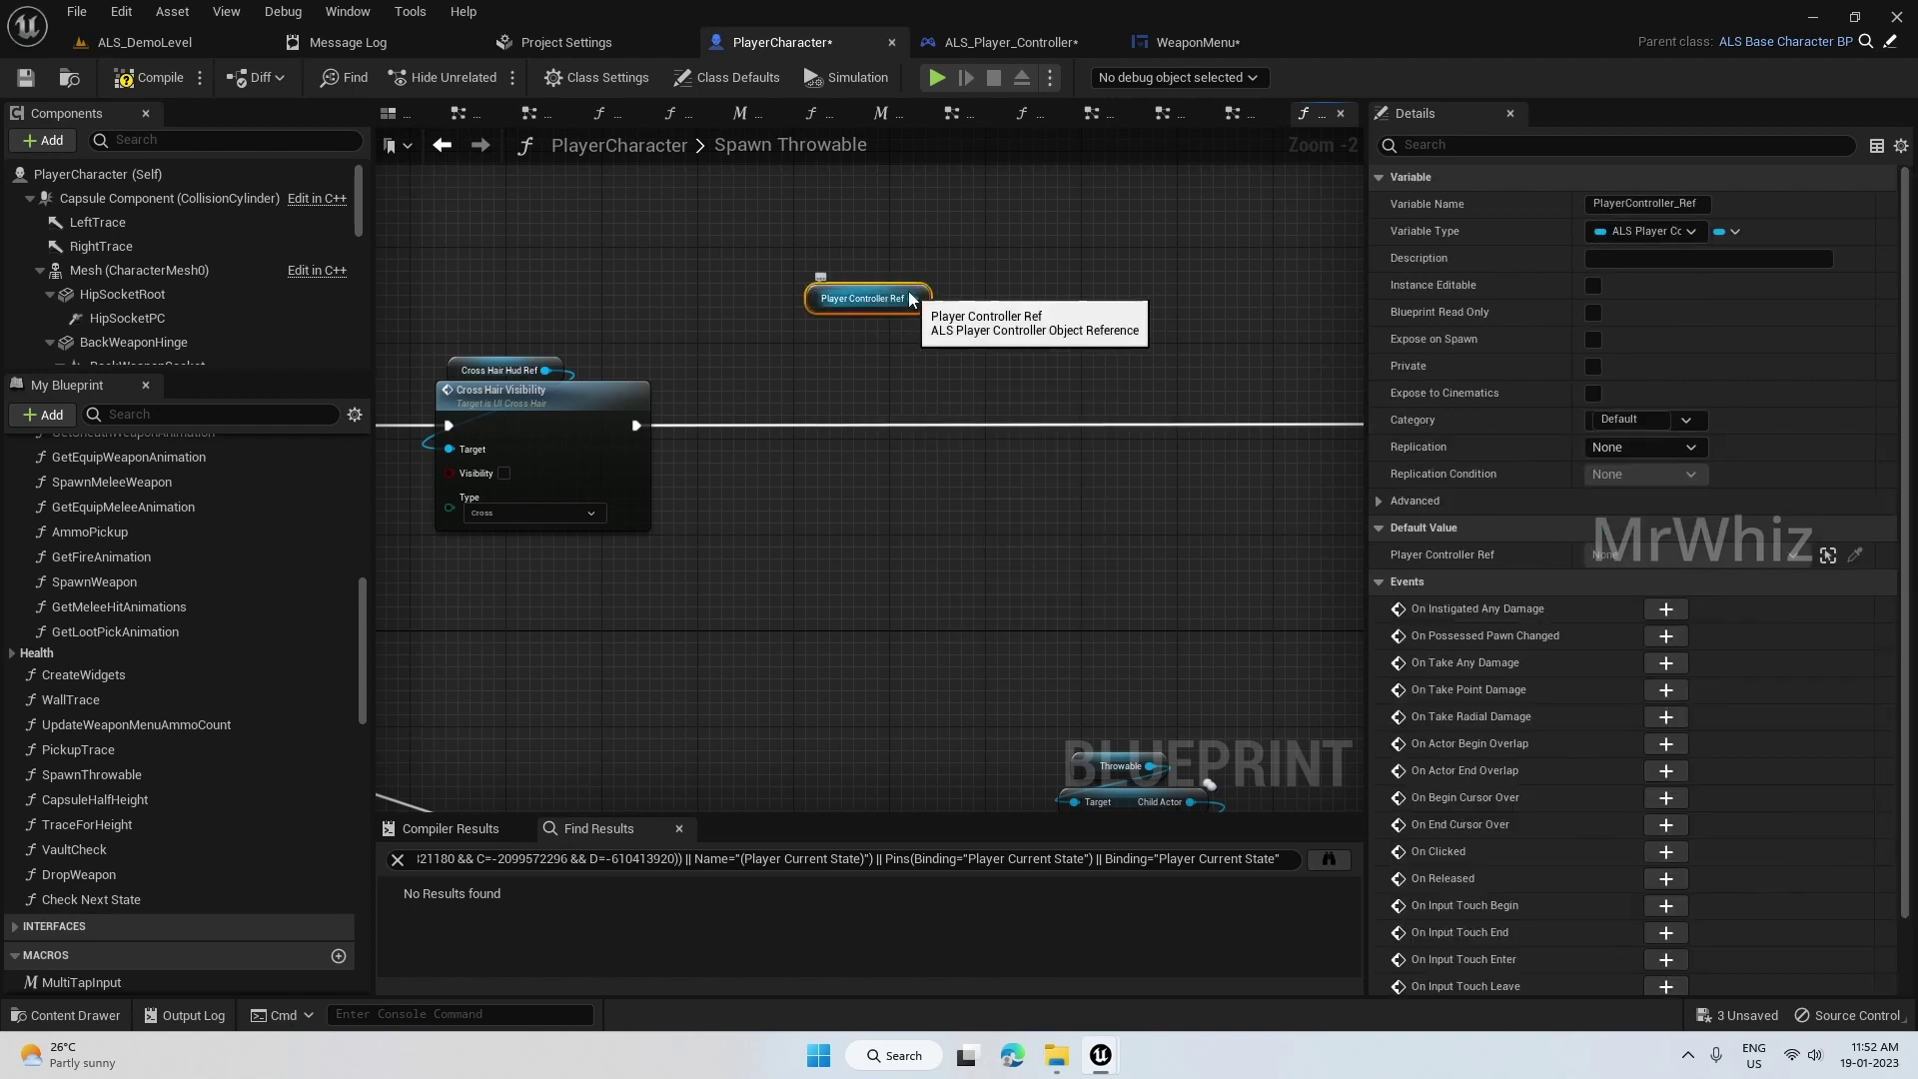
{"action": "left_click_drag", "start_coordinate": [913, 298], "coordinate": [784, 360]}
{"action": "type", "text": "weapon "}
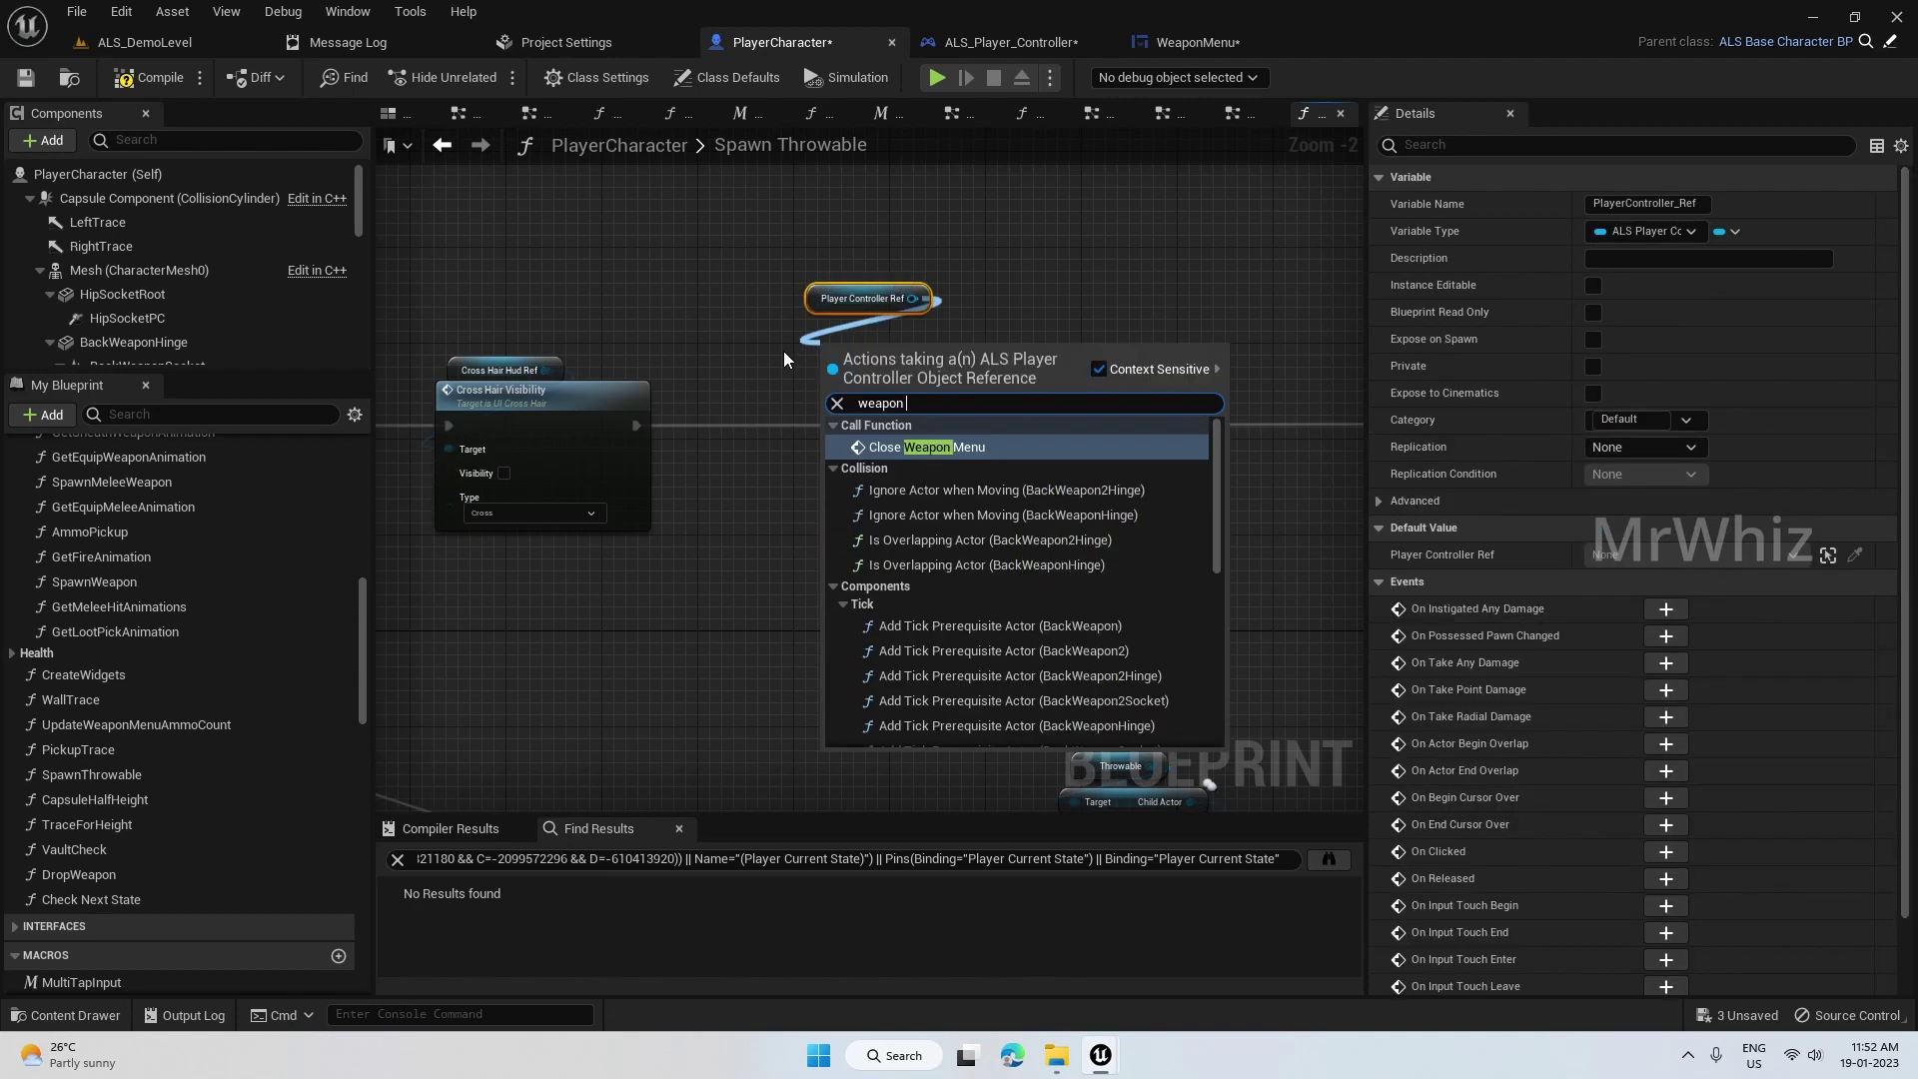
{"action": "type", "text": "menuh"}
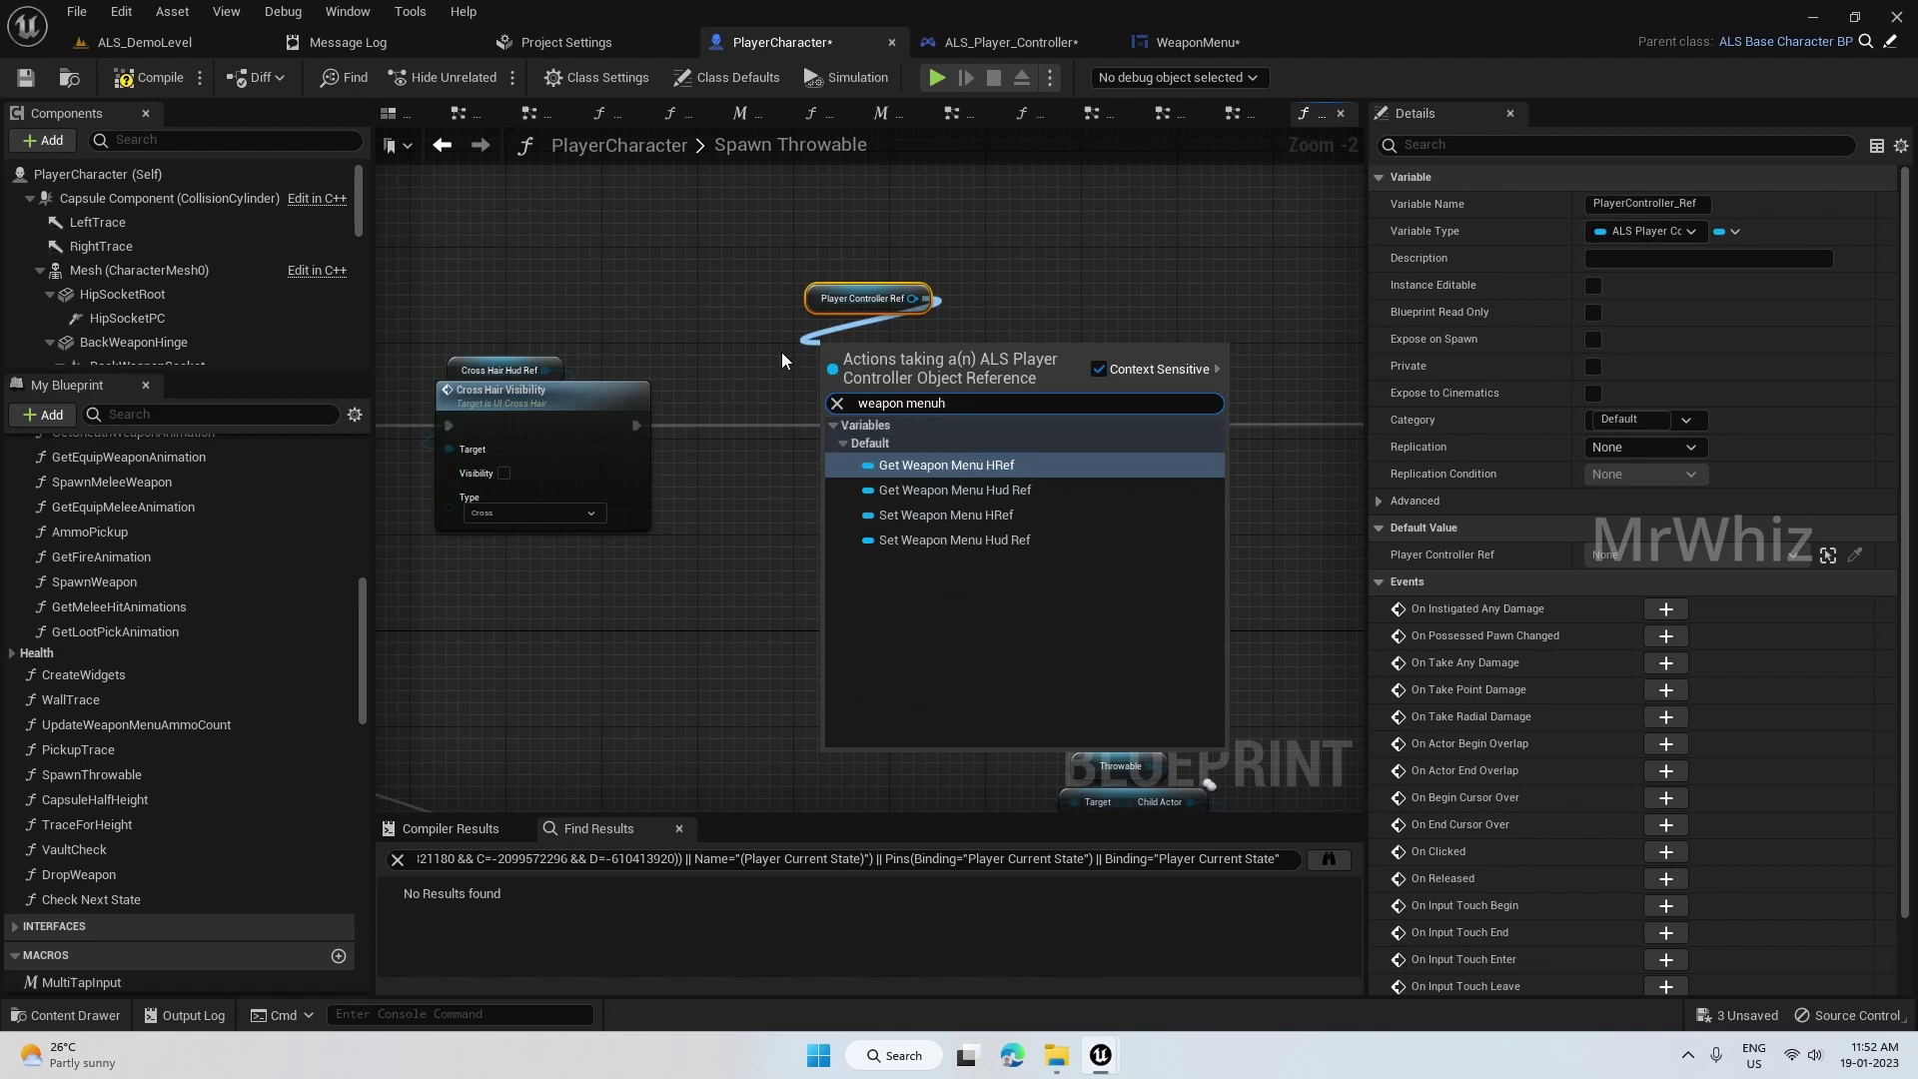
{"action": "type", "text": "re"}
{"action": "key", "text": "Return"}
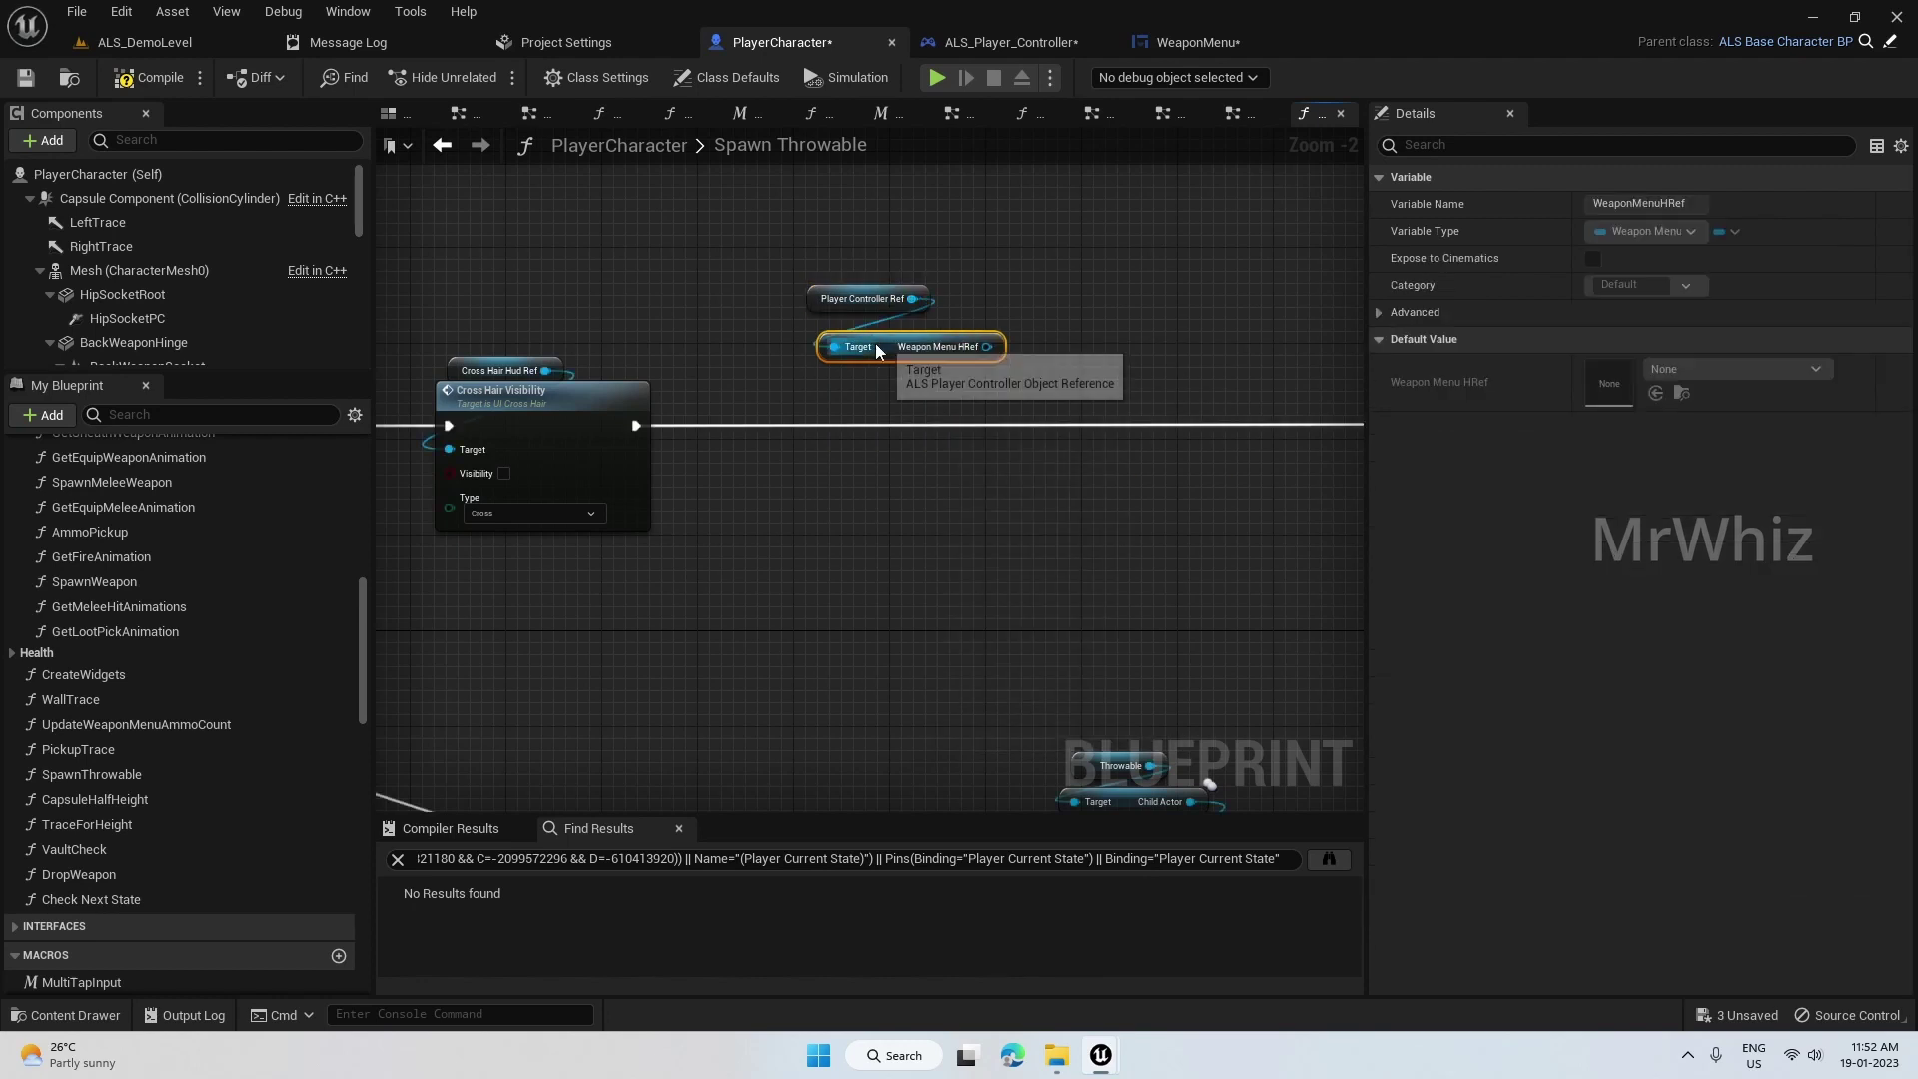
{"action": "left_click", "coordinate": [814, 370]}
{"action": "mouse_move", "coordinate": [881, 351]}
{"action": "left_mouse_down"}
{"action": "mouse_move", "coordinate": [869, 340]}
{"action": "mouse_move", "coordinate": [844, 379]}
{"action": "left_mouse_up"}
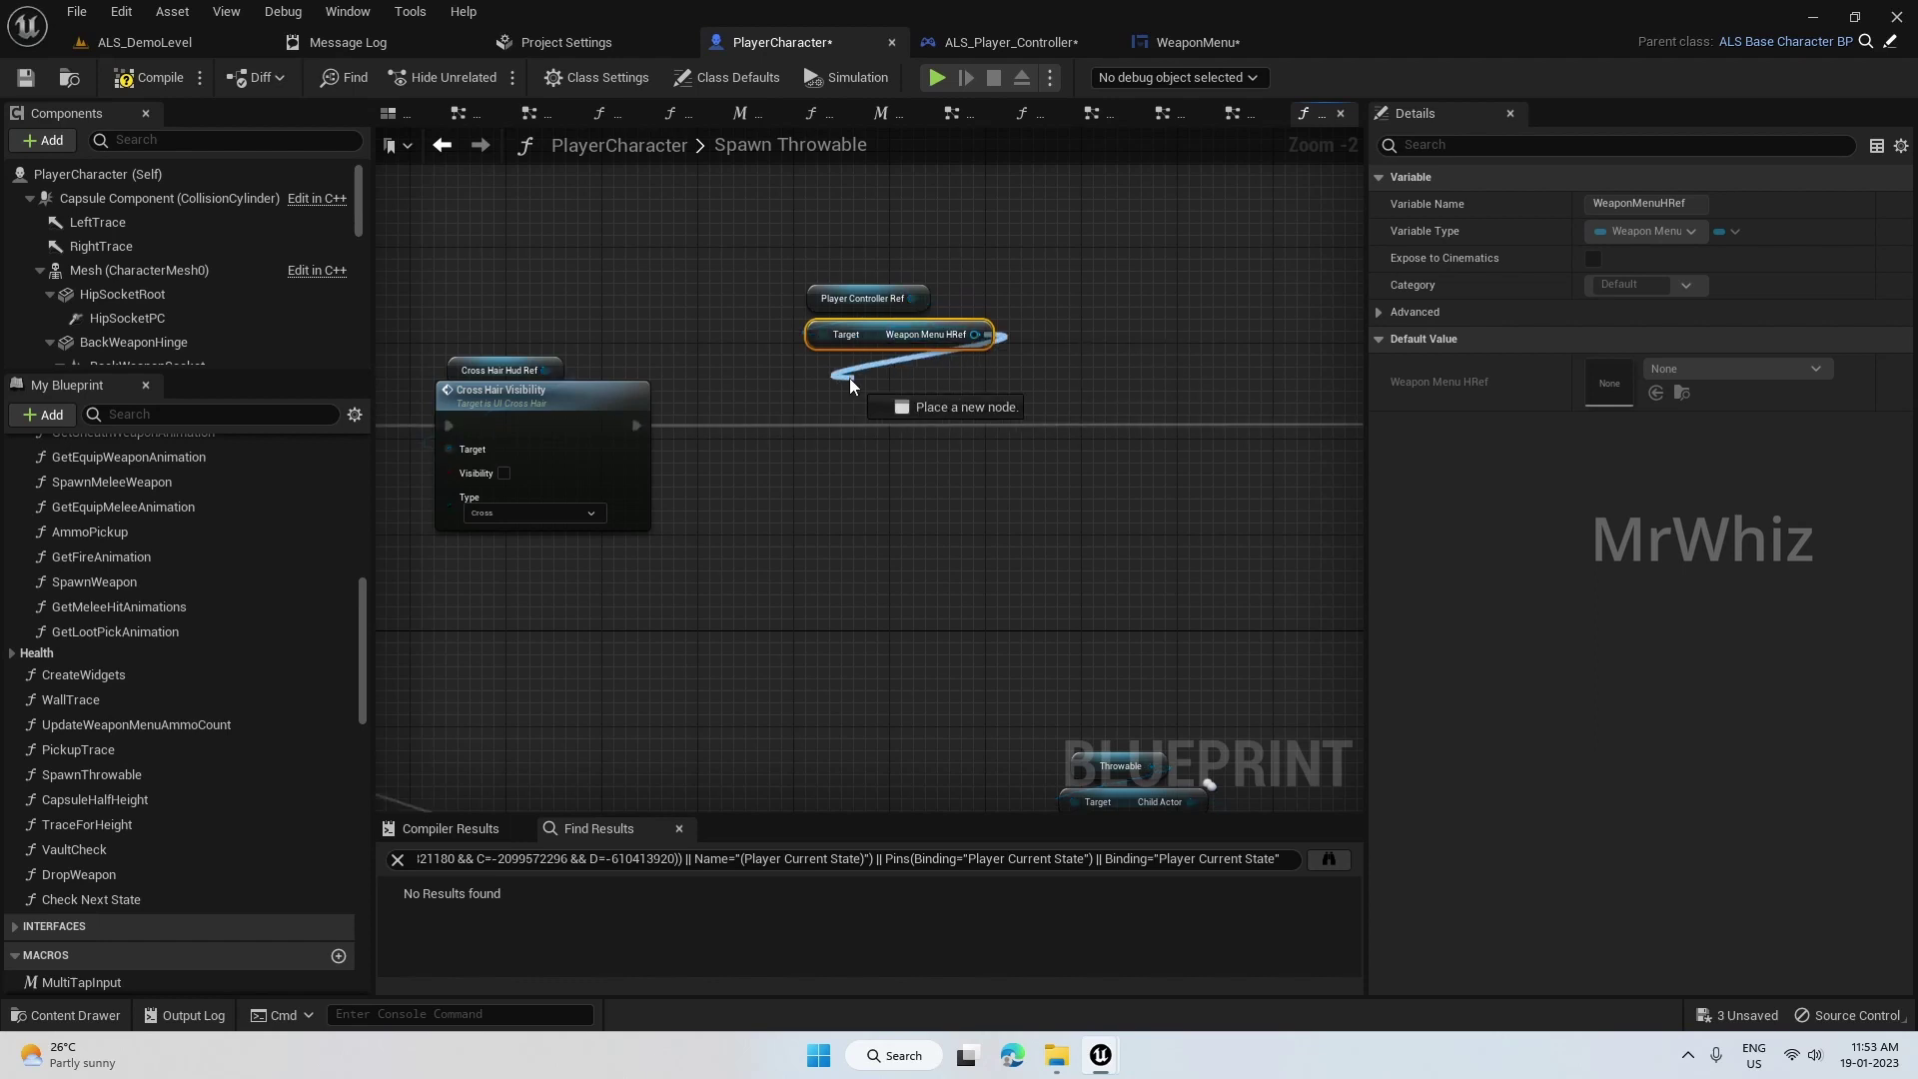
{"action": "type", "text": "top right"}
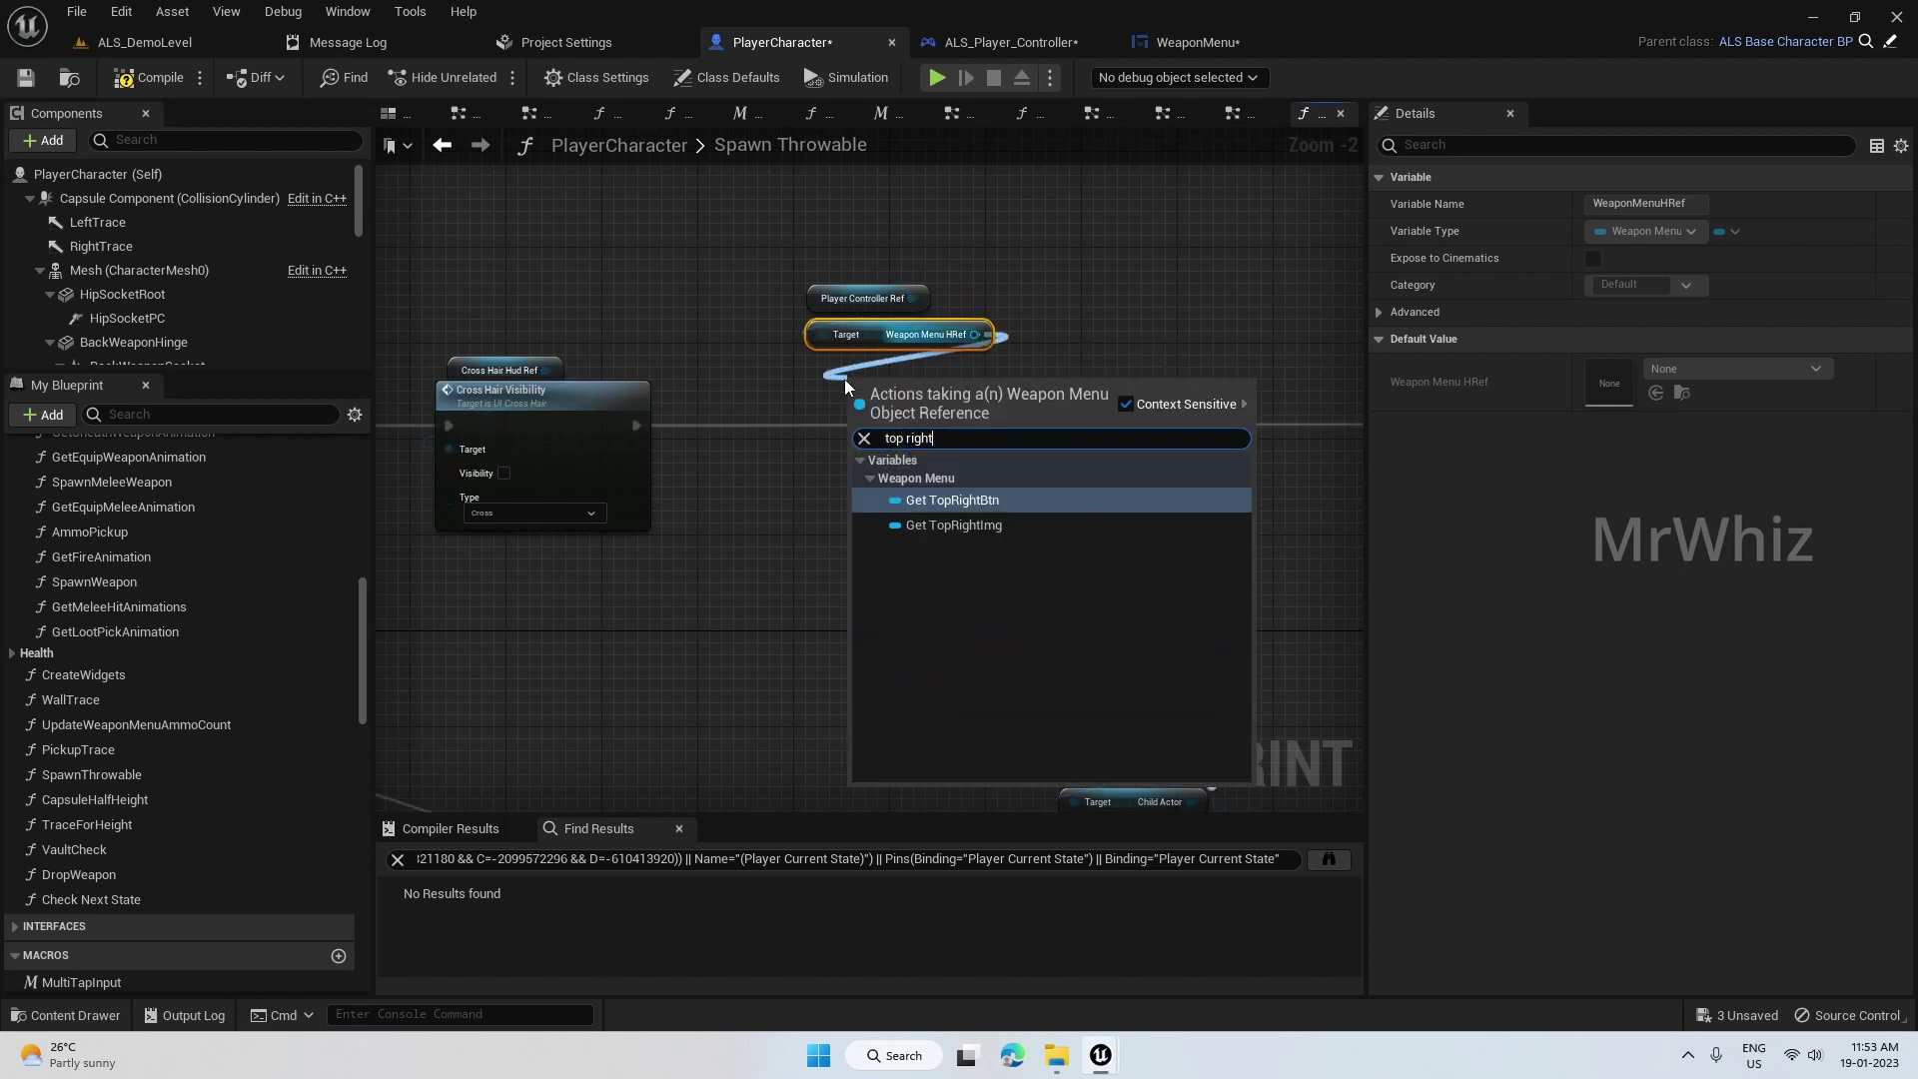
- Get Top Right Btn and run its Set Is Enabled after Cross Hair Visibility
{"action": "key", "text": "Return"}
{"action": "mouse_move", "coordinate": [904, 369]}
{"action": "left_mouse_down"}
{"action": "mouse_move", "coordinate": [868, 370]}
{"action": "mouse_move", "coordinate": [837, 426]}
{"action": "left_mouse_up"}
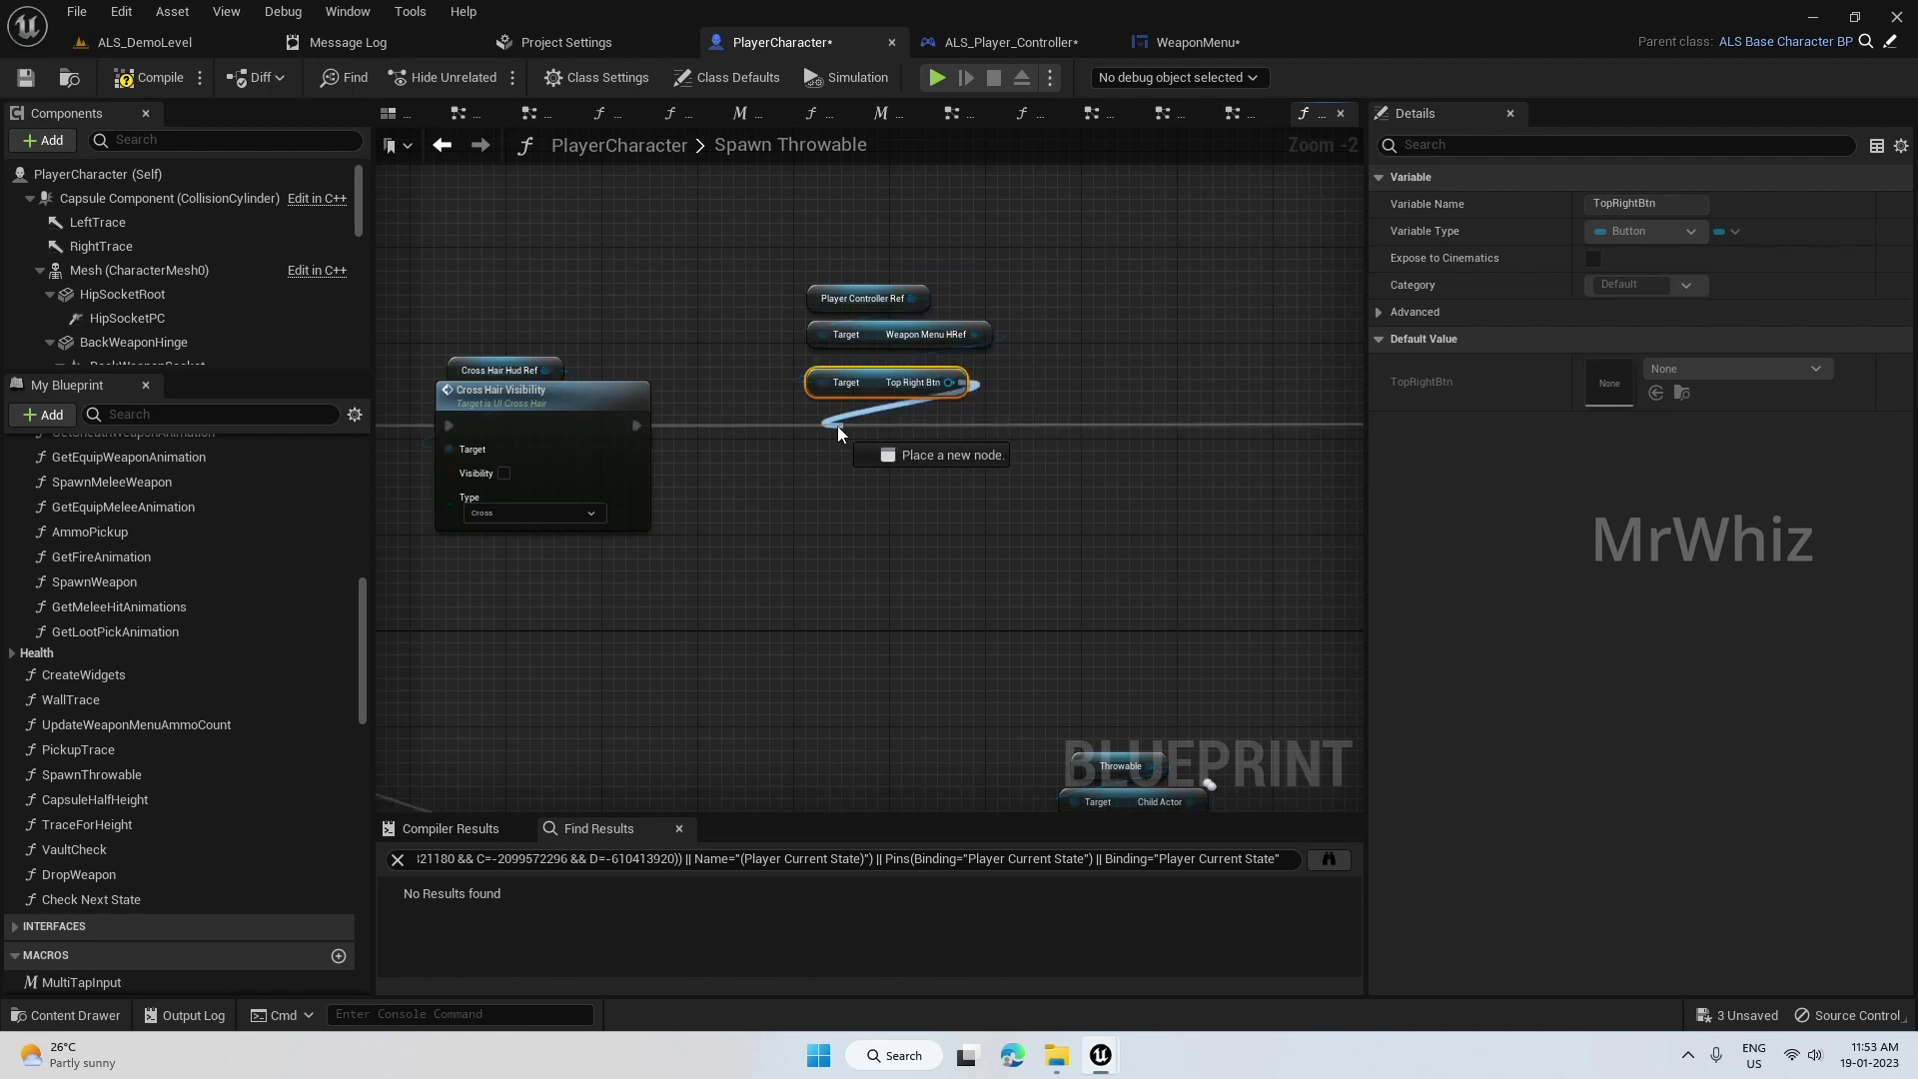
{"action": "type", "text": "is en"}
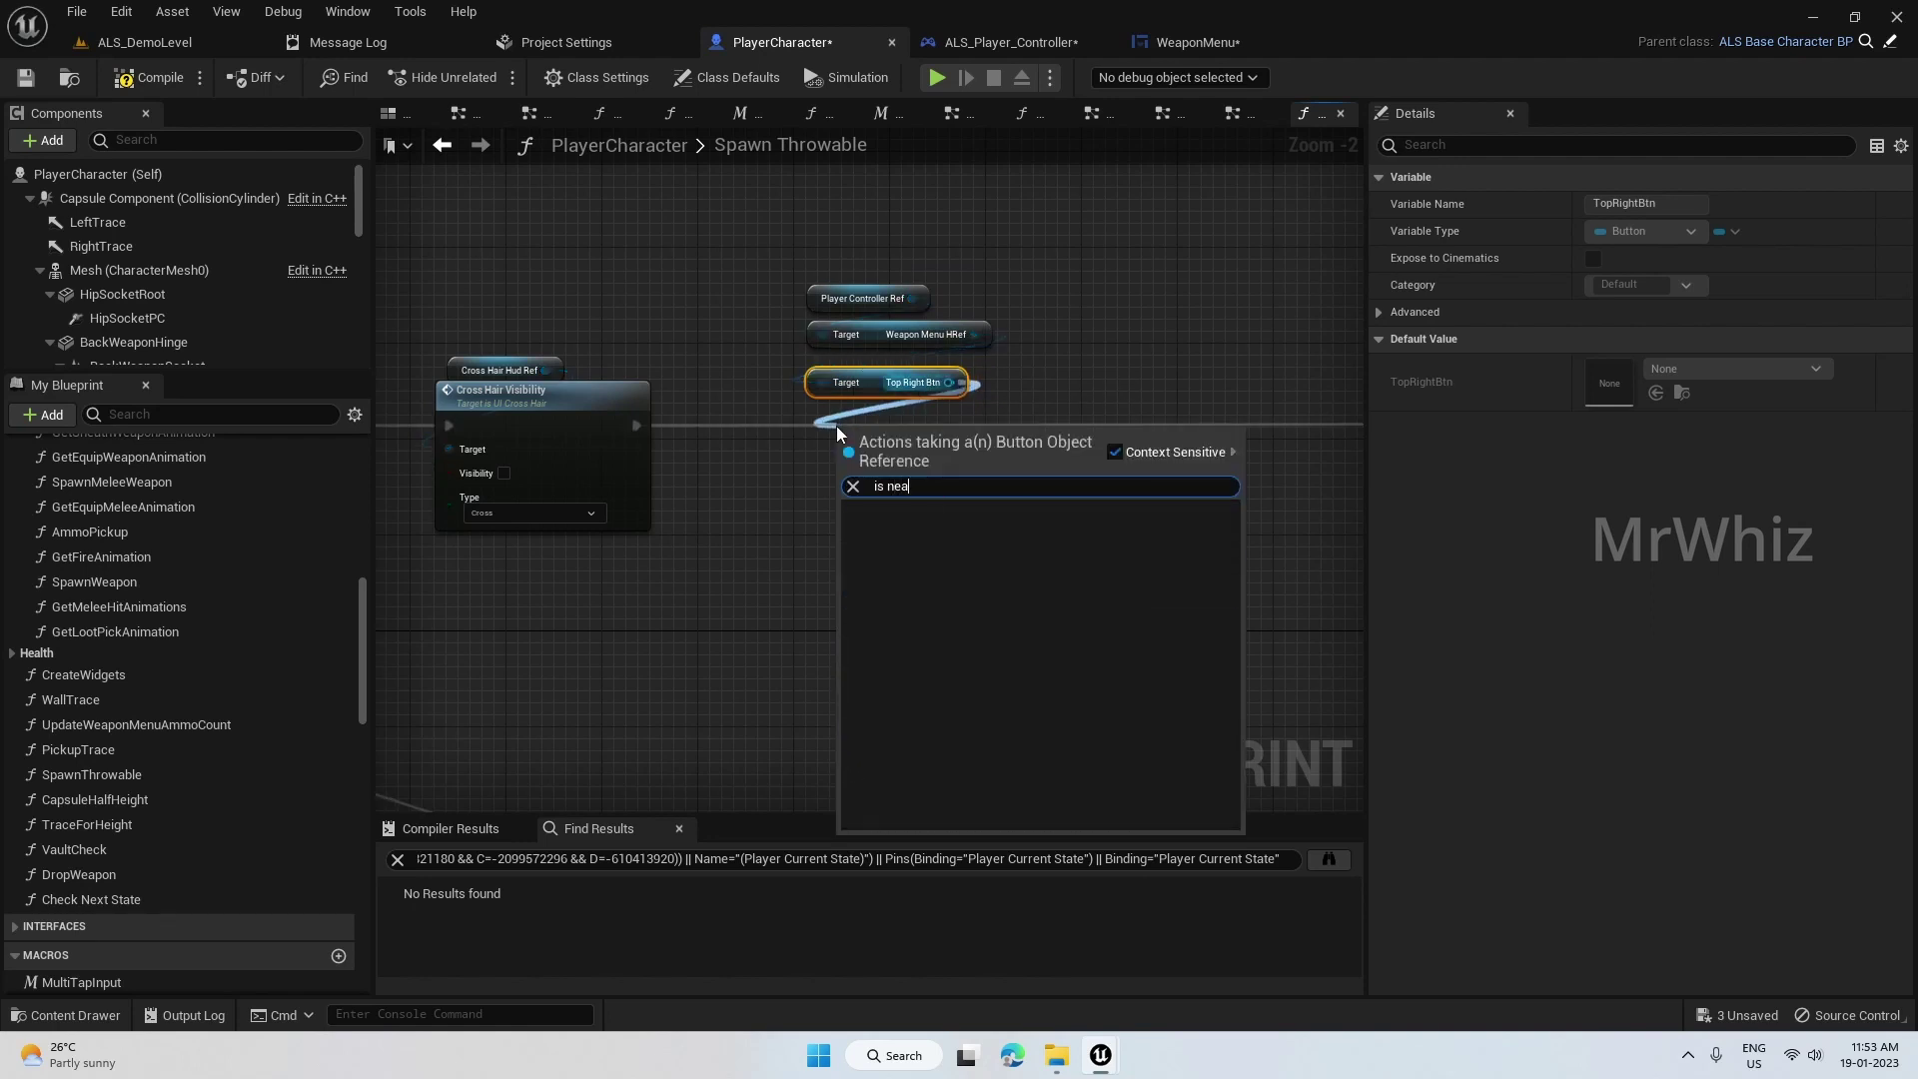
{"action": "type", "text": "abl"}
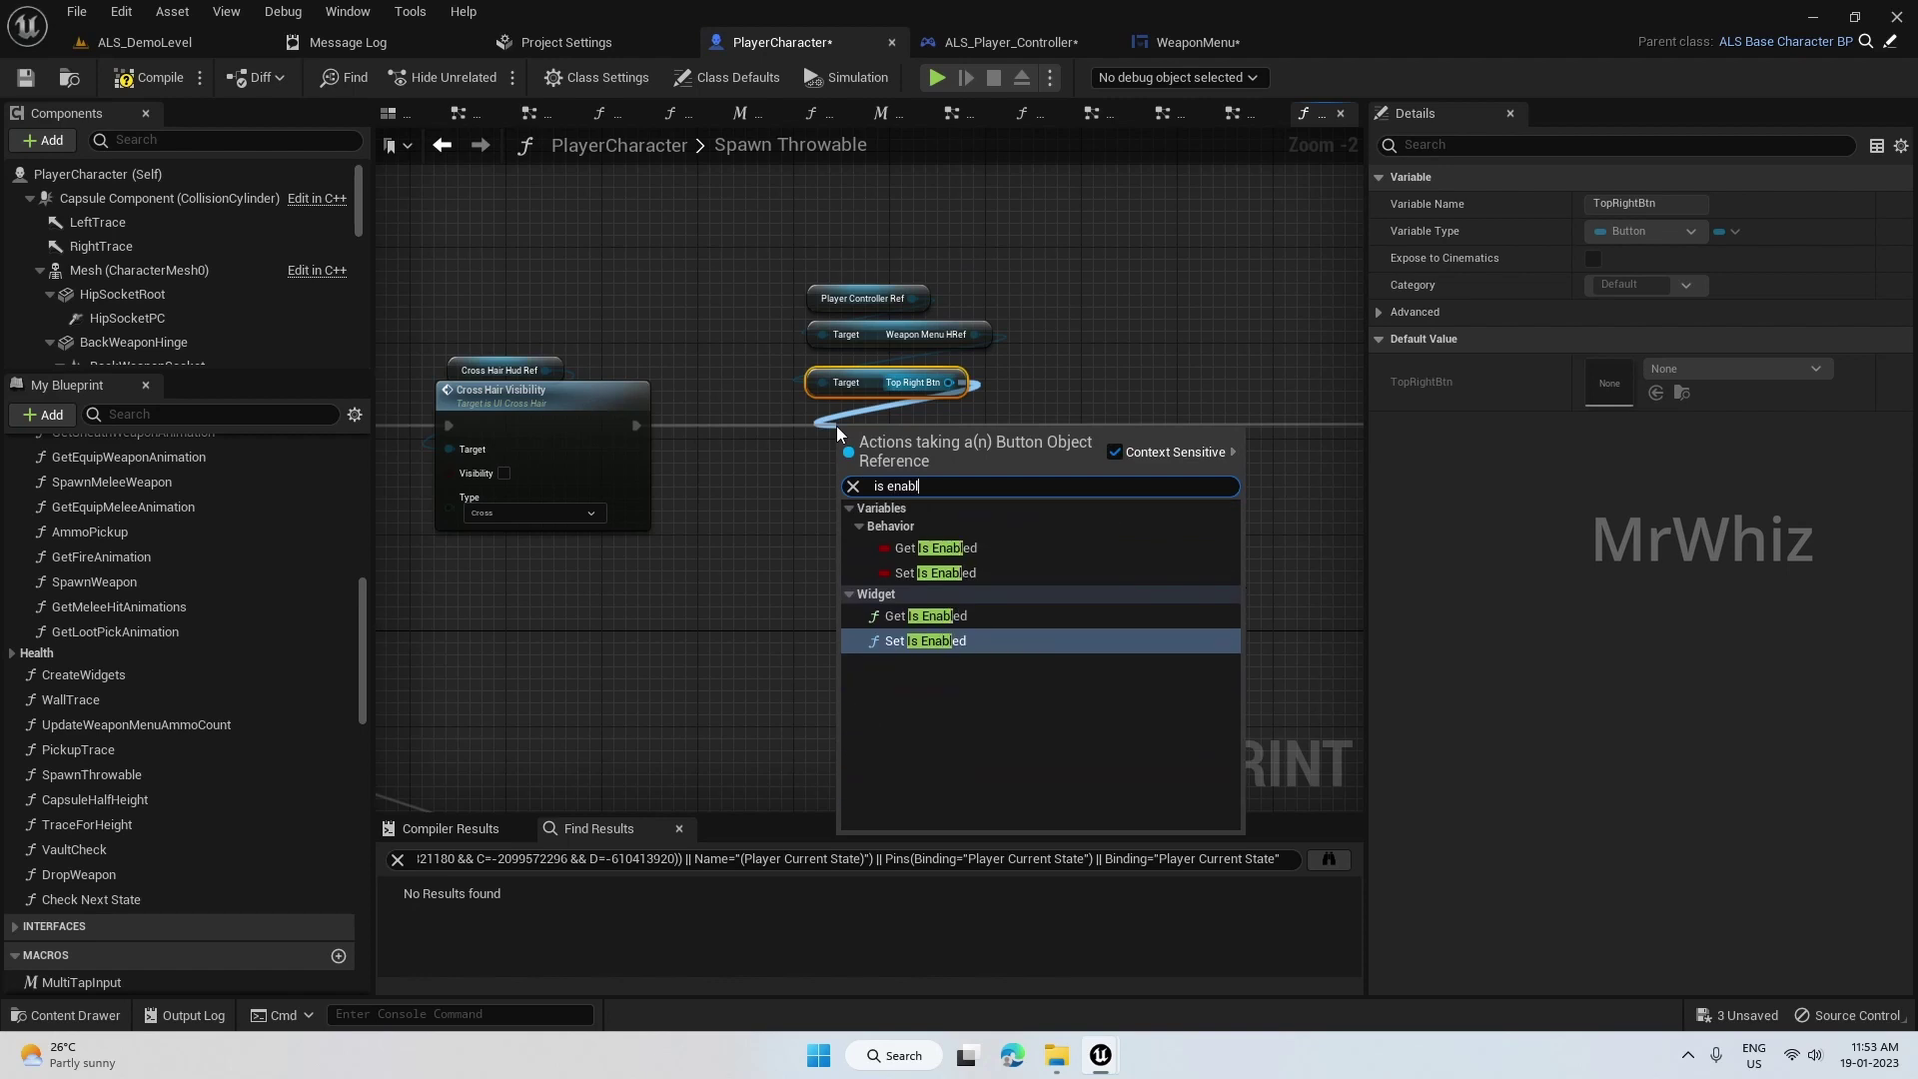
{"action": "key", "text": "Return"}
{"action": "left_click_drag", "start_coordinate": [843, 433], "coordinate": [856, 433]}
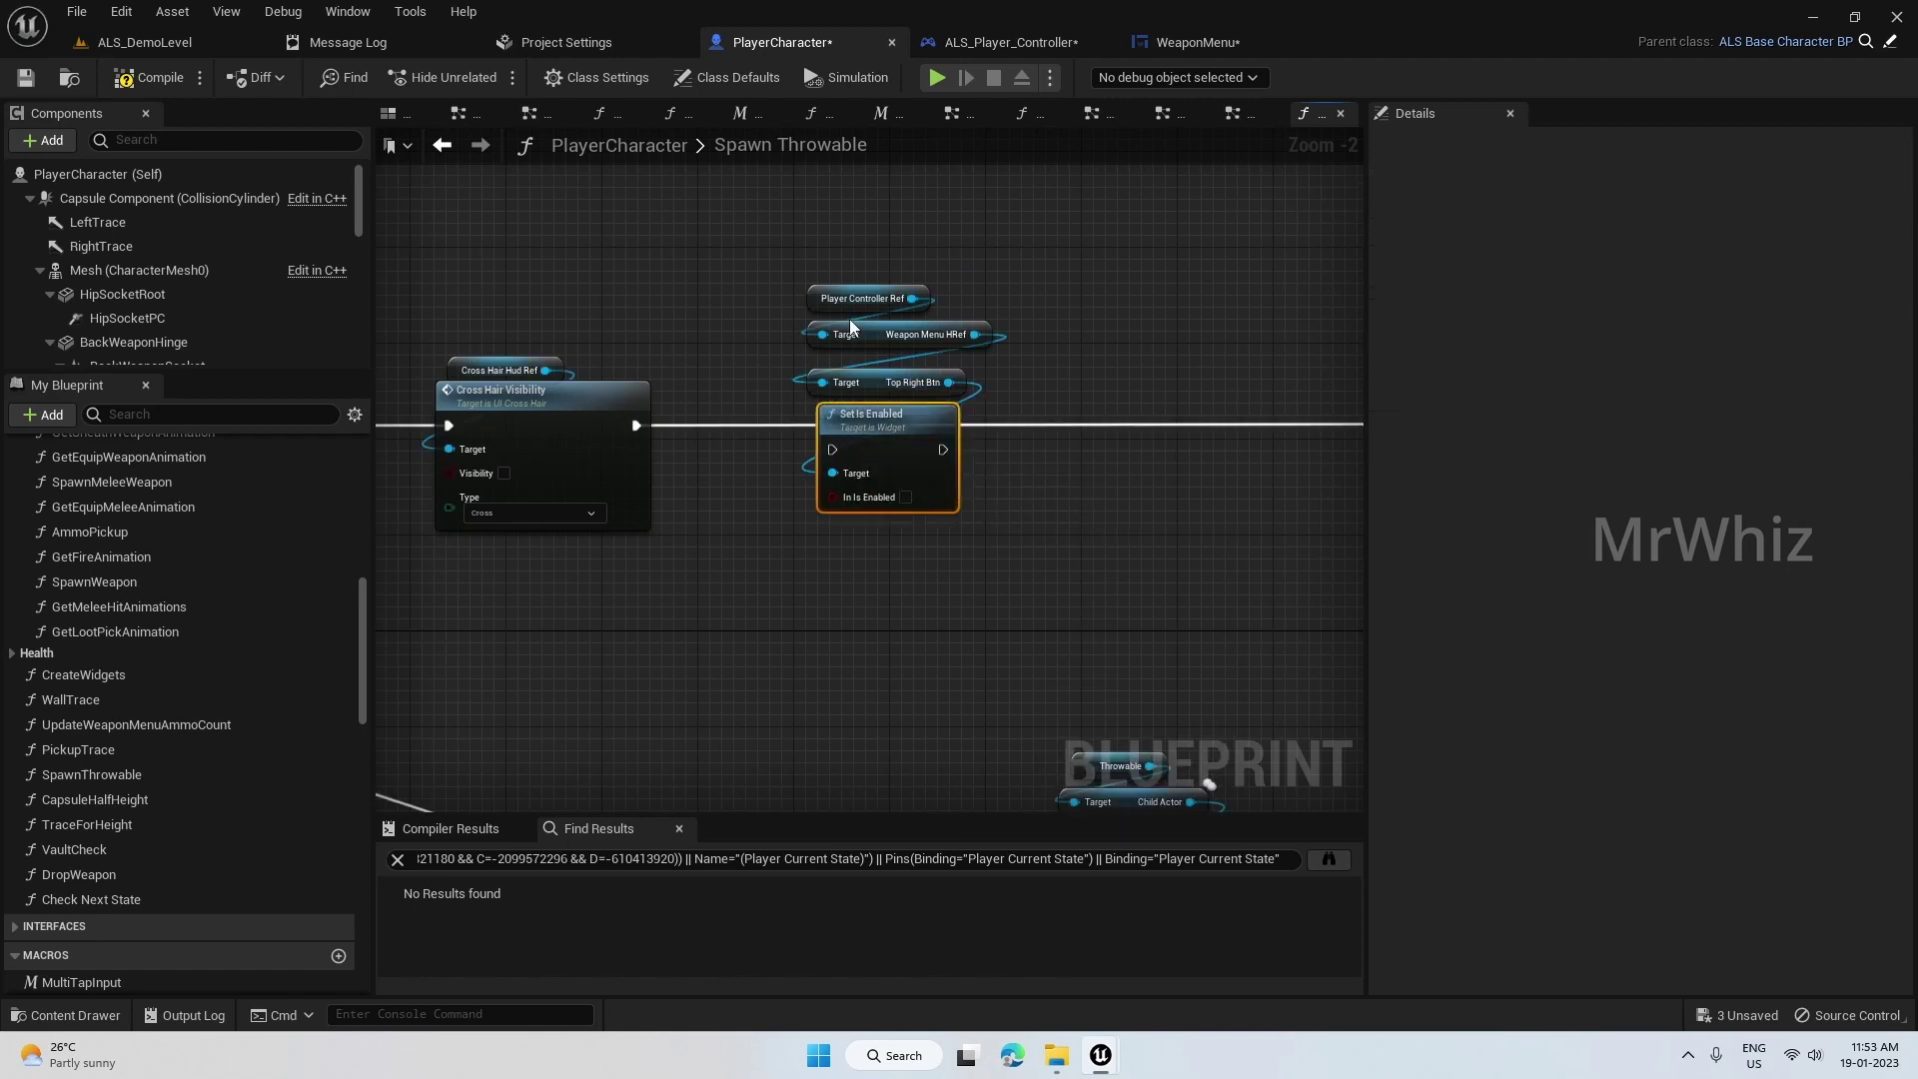
{"action": "mouse_move", "coordinate": [787, 263]}
{"action": "left_mouse_down"}
{"action": "mouse_move", "coordinate": [900, 454]}
{"action": "mouse_move", "coordinate": [887, 410]}
{"action": "left_mouse_up"}
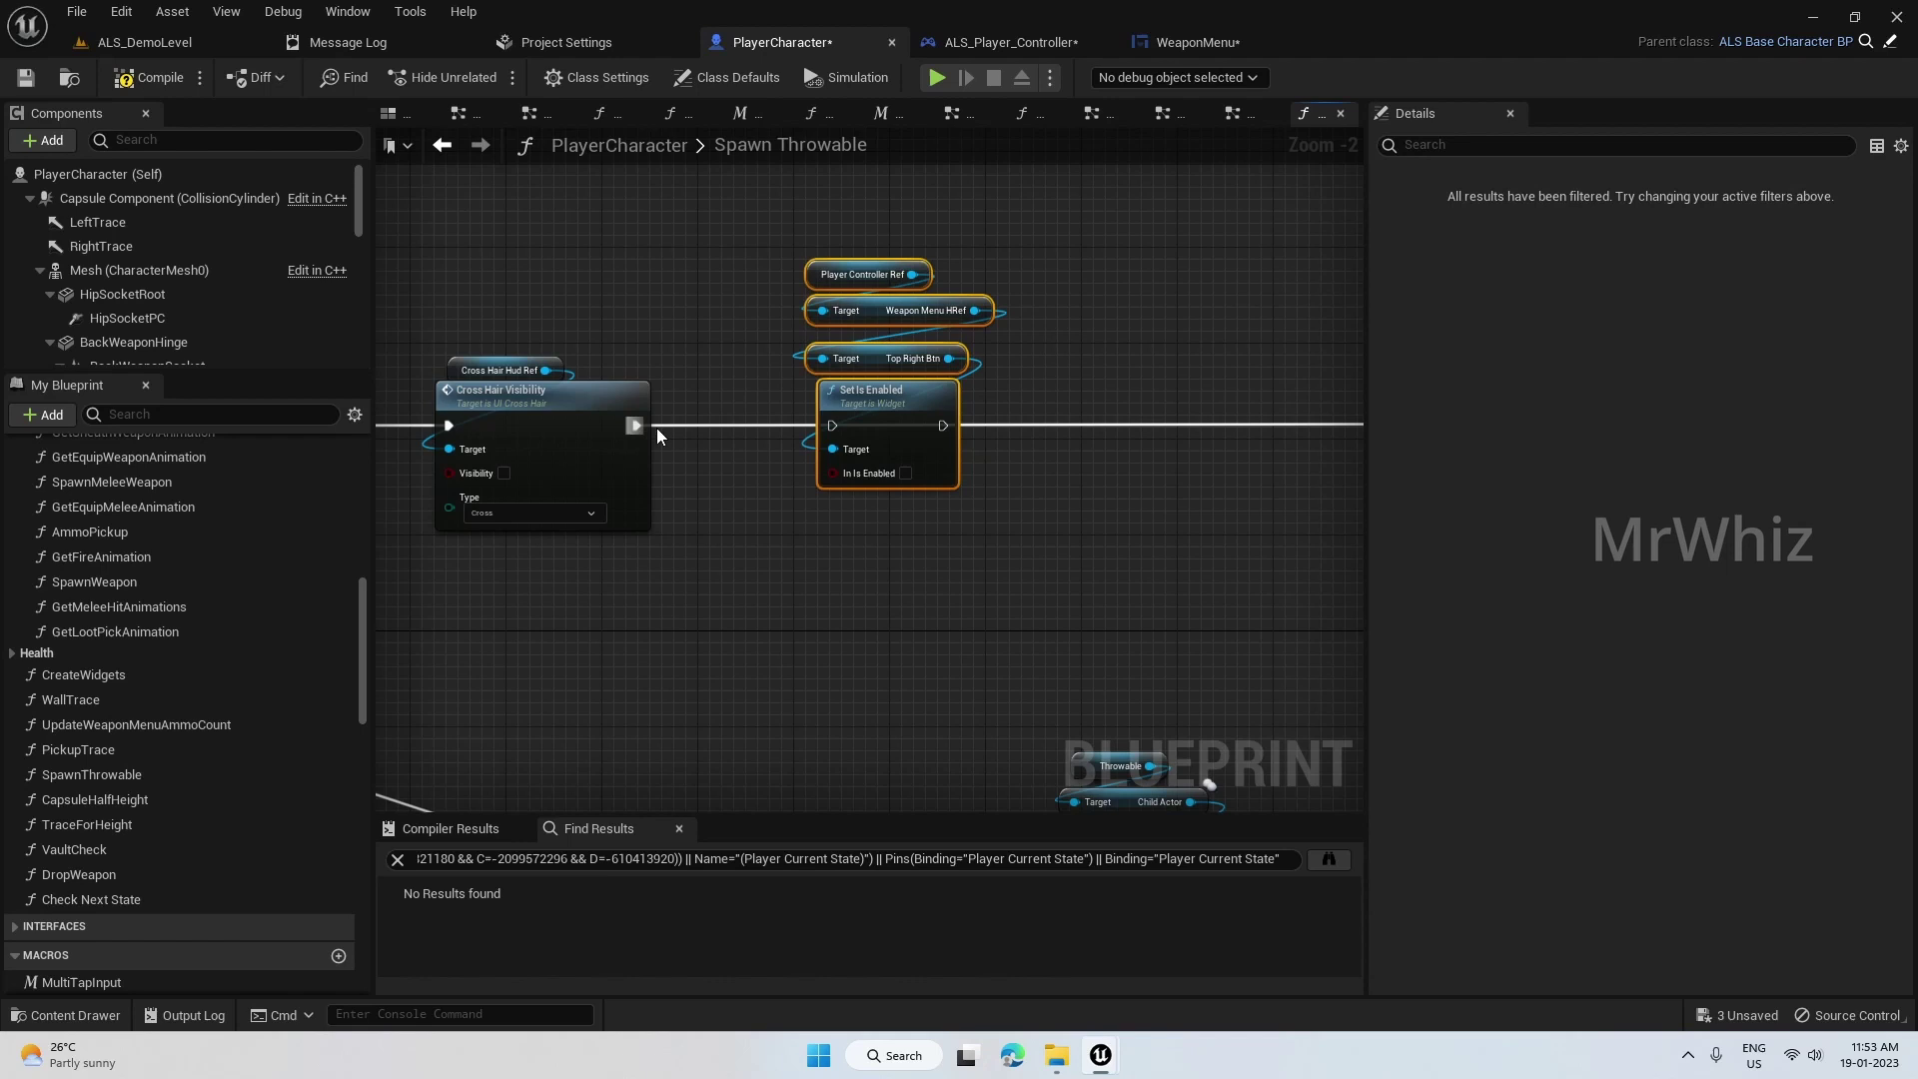
{"action": "left_click_drag", "start_coordinate": [636, 426], "coordinate": [832, 425]}
- Tick In Is Enabled and get the Grenade text from Weapon Menu HRef
{"action": "left_click", "coordinate": [905, 474]}
{"action": "mouse_move", "coordinate": [1087, 529]}
{"action": "right_mouse_down"}
{"action": "mouse_move", "coordinate": [866, 524]}
{"action": "mouse_move", "coordinate": [817, 564]}
{"action": "right_mouse_up"}
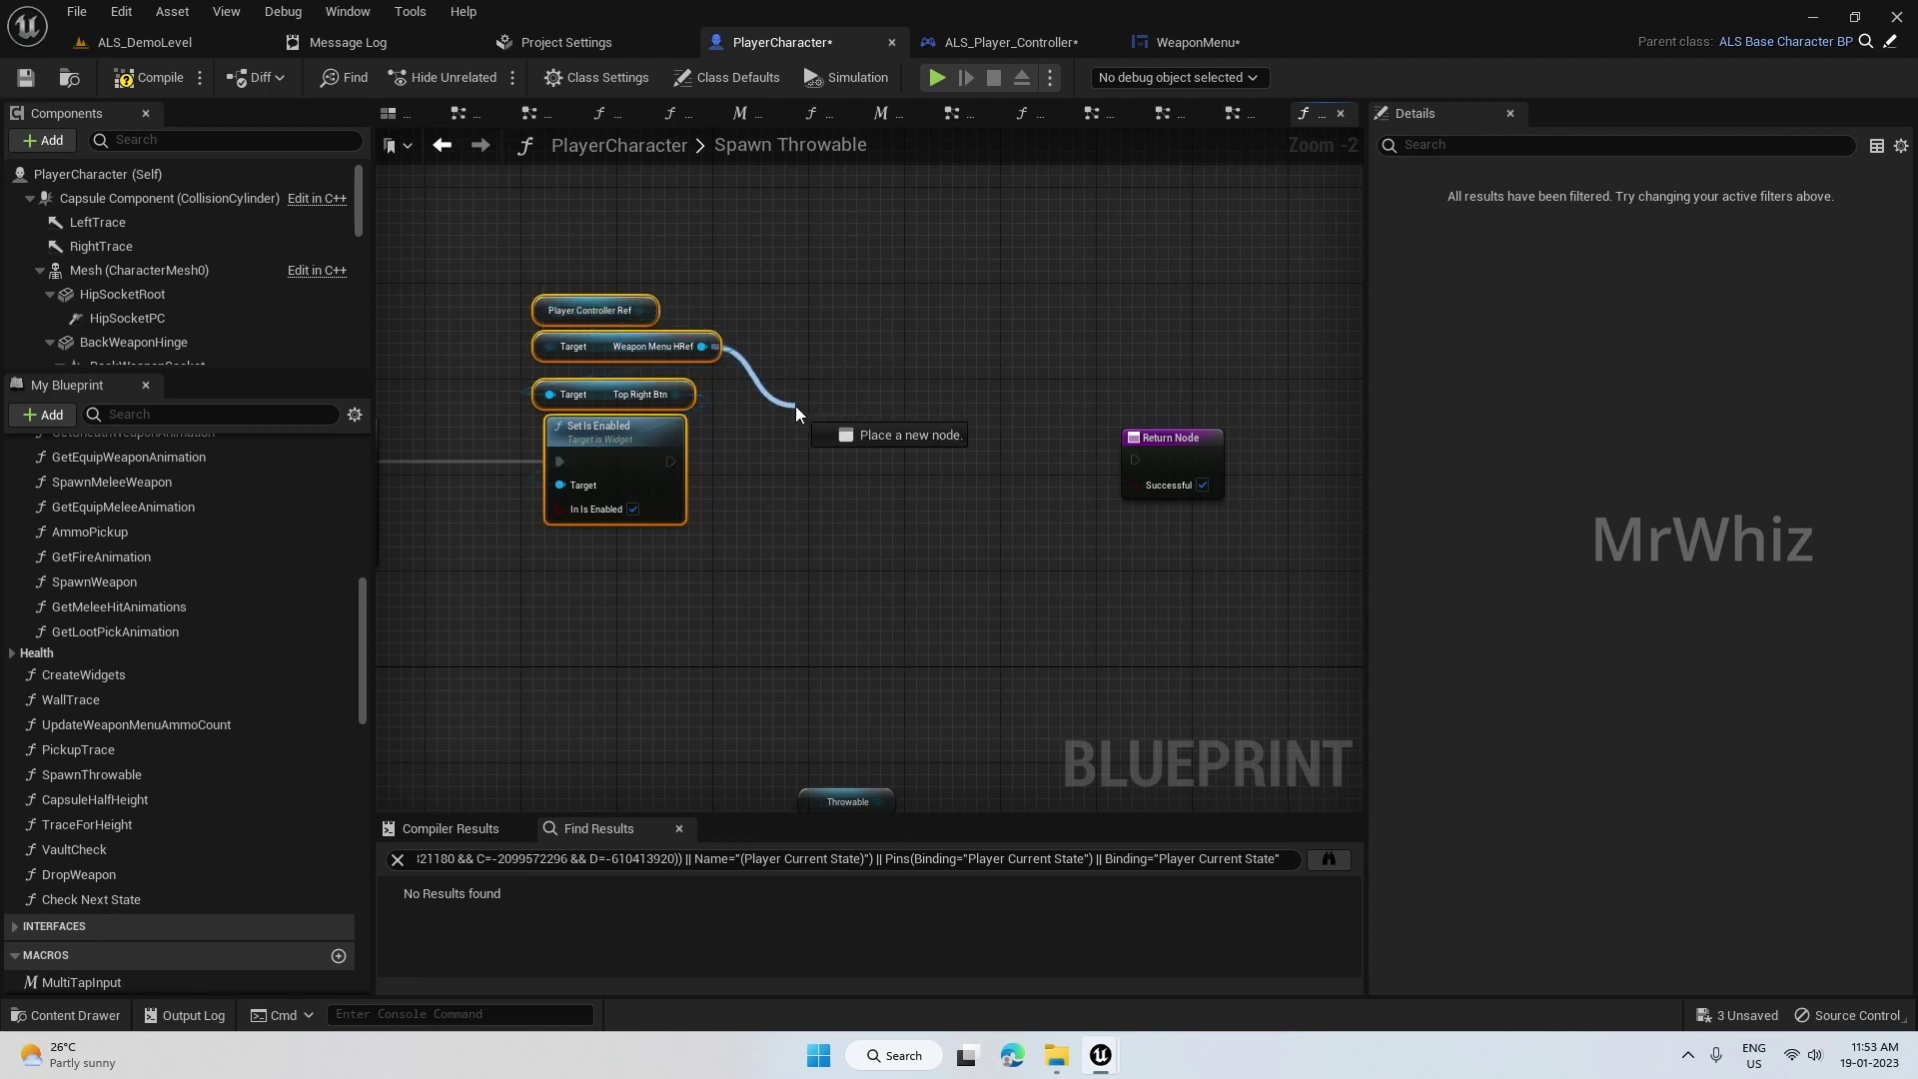
{"action": "left_click_drag", "start_coordinate": [703, 349], "coordinate": [796, 406]}
{"action": "type", "text": "gre"}
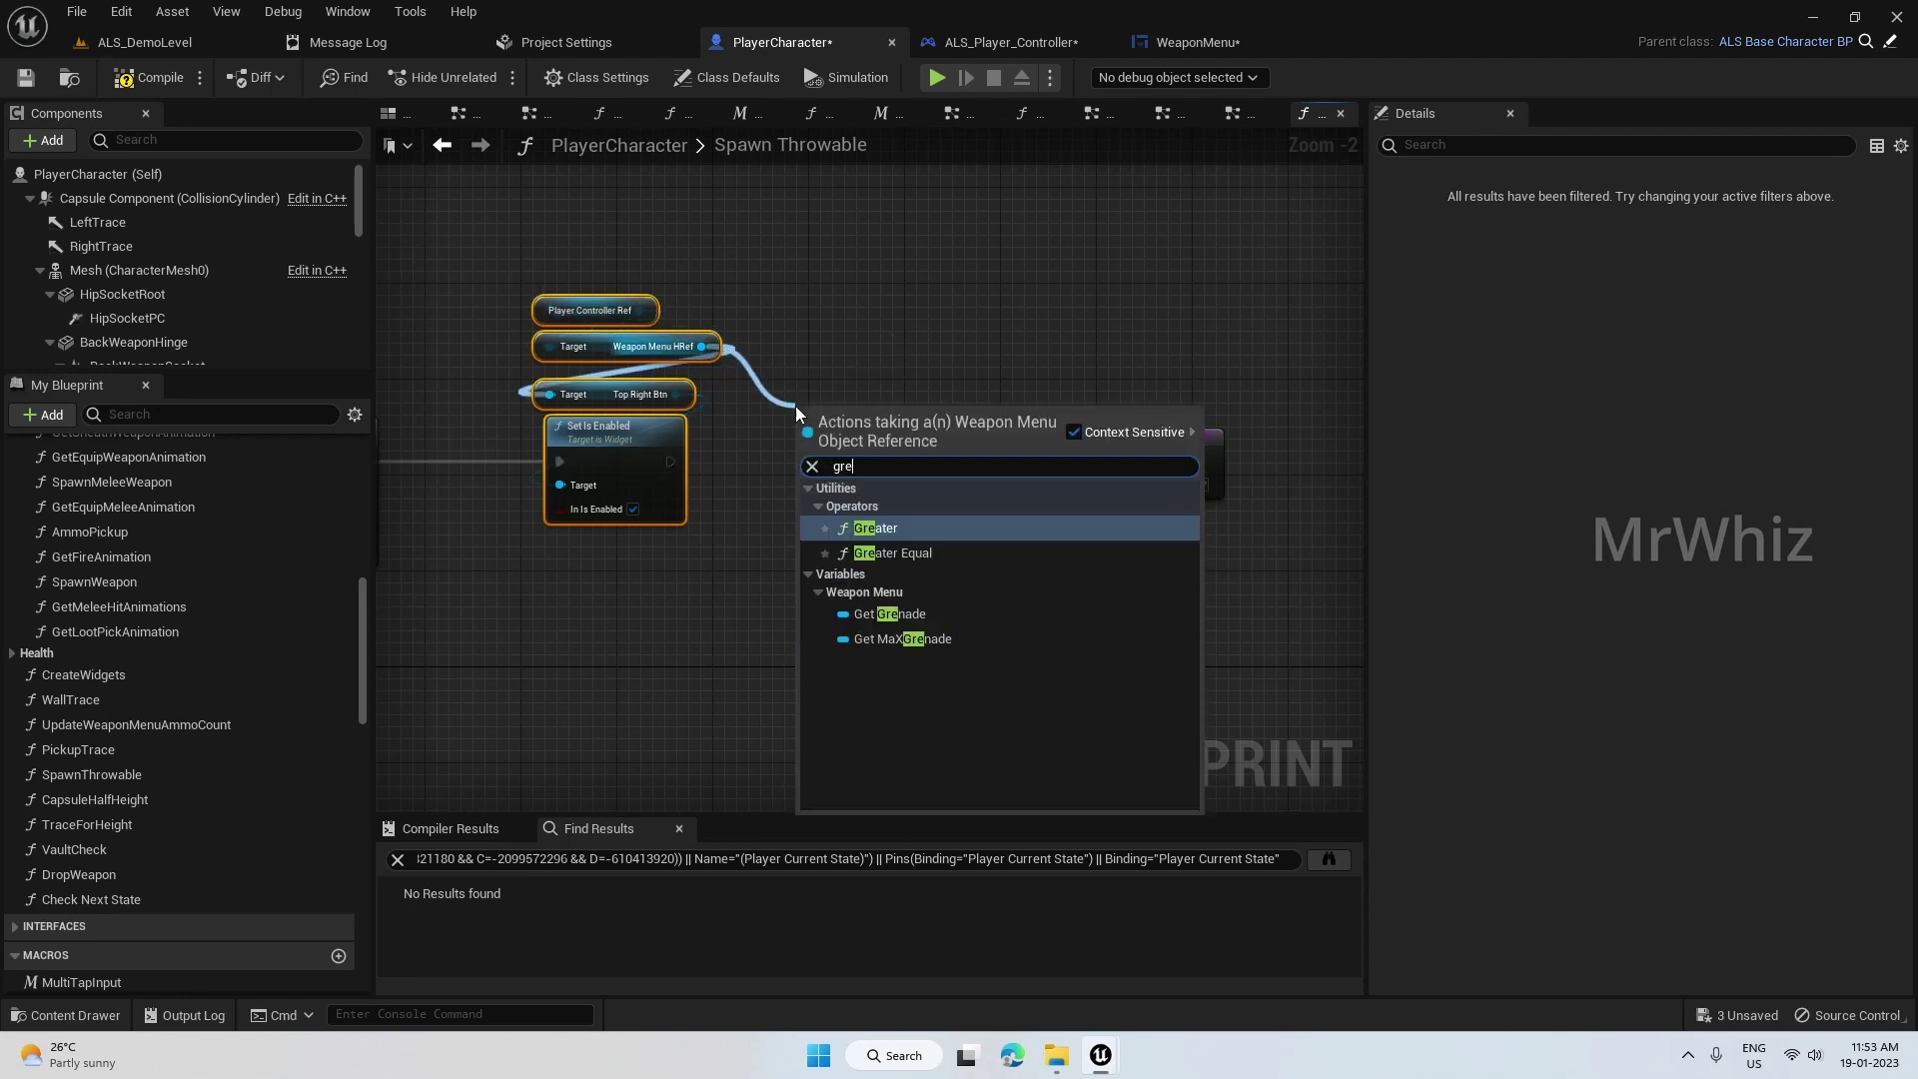
{"action": "type", "text": "nad"}
{"action": "key", "text": "Return"}
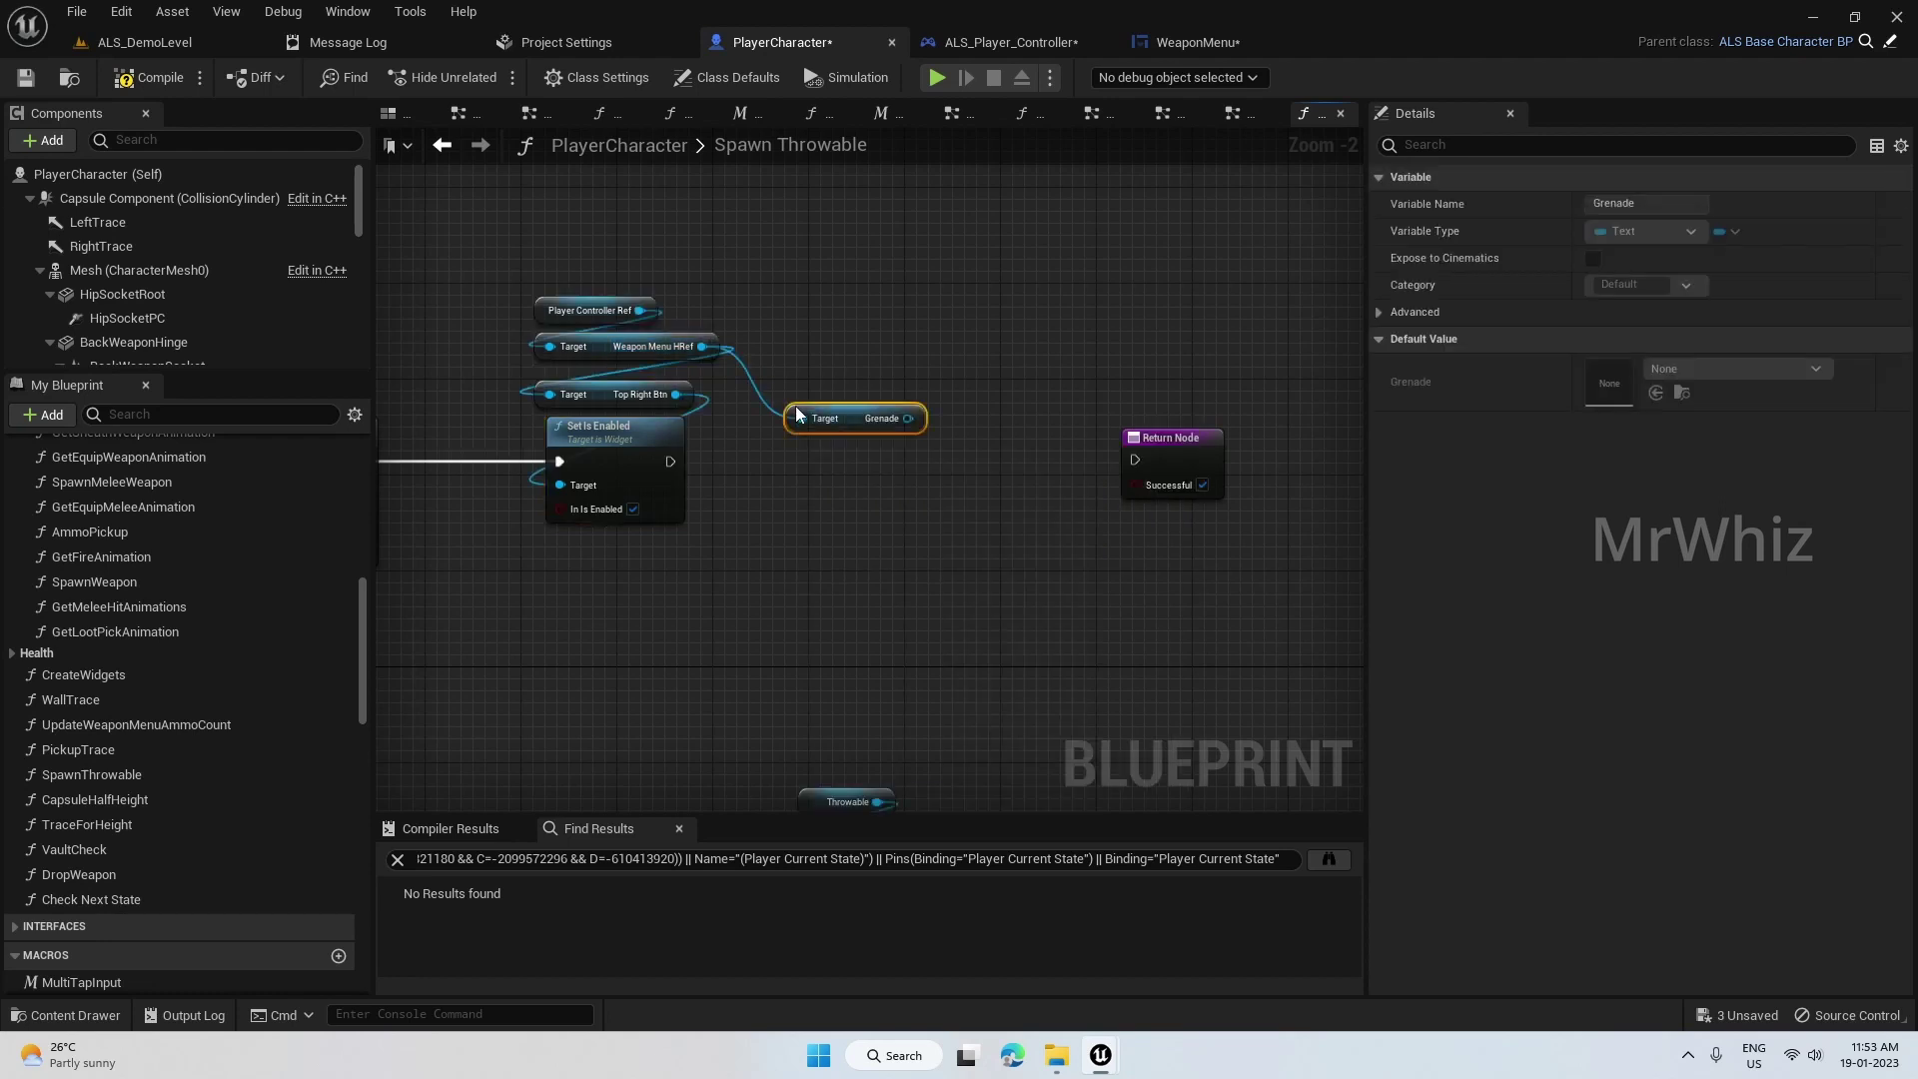
{"action": "mouse_move", "coordinate": [863, 394]}
{"action": "left_mouse_down"}
{"action": "mouse_move", "coordinate": [834, 451]}
{"action": "mouse_move", "coordinate": [891, 444]}
{"action": "left_mouse_up"}
{"action": "type", "text": "set text"}
- Add a SetText on Grenade that runs after Set Is Enabled, before the Return Node
{"action": "left_click", "coordinate": [982, 843]}
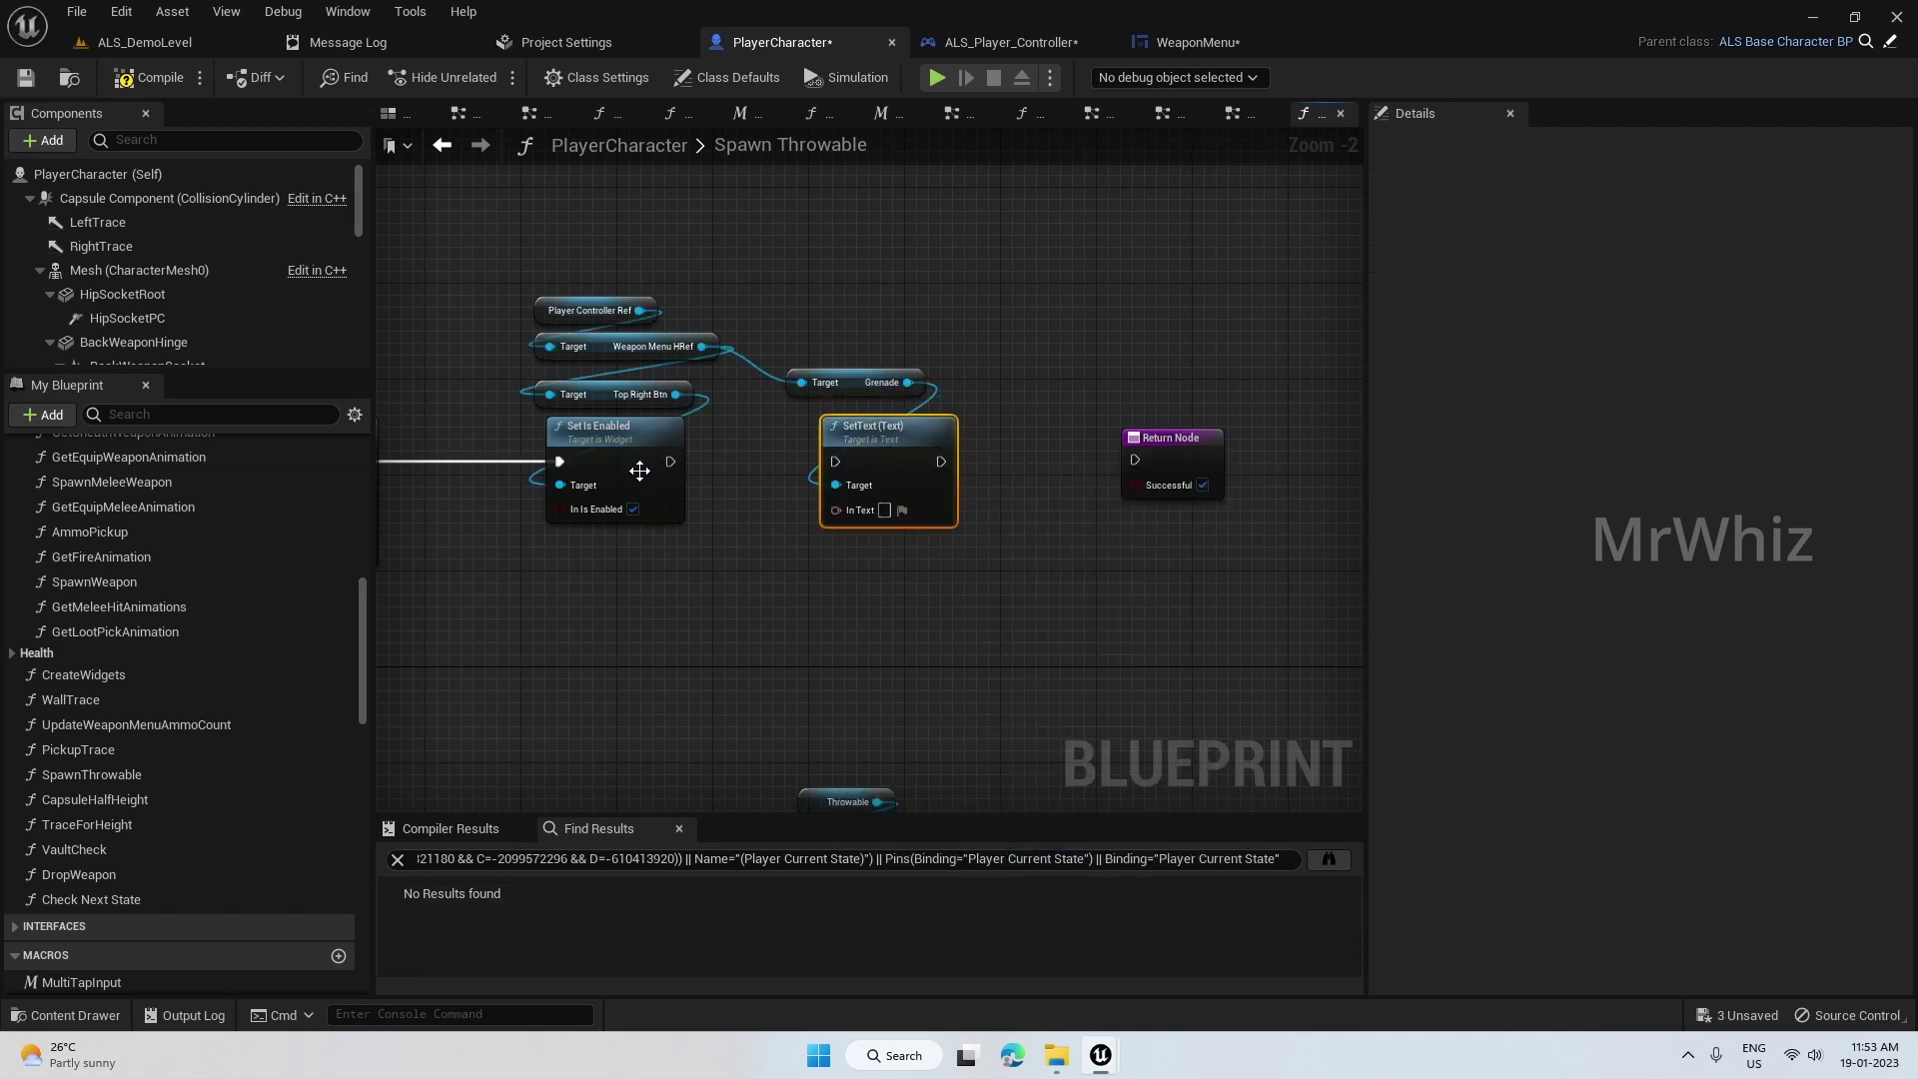
{"action": "left_click_drag", "start_coordinate": [670, 463], "coordinate": [1136, 459]}
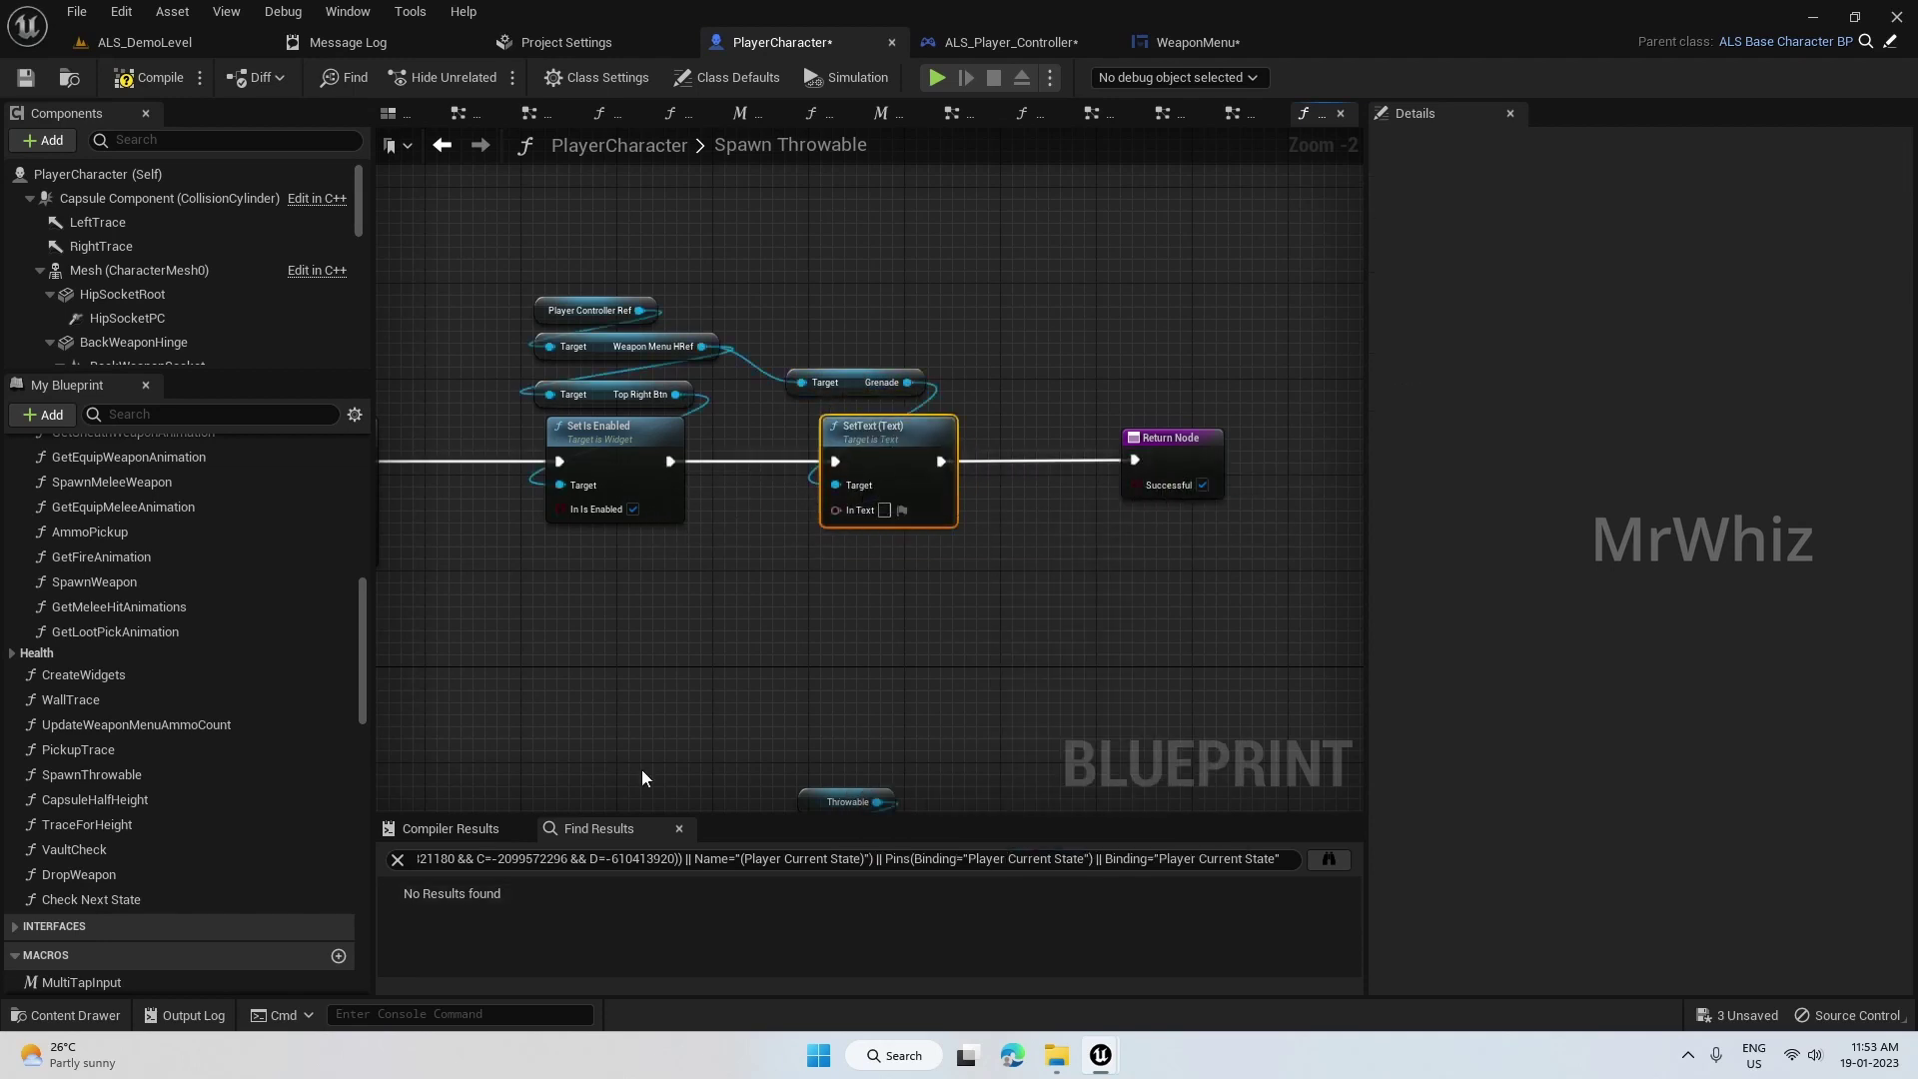
{"action": "right_click_drag", "start_coordinate": [642, 769], "coordinate": [1359, 734]}
{"action": "mouse_move", "coordinate": [1260, 675]}
{"action": "right_mouse_down"}
{"action": "mouse_move", "coordinate": [1168, 675]}
{"action": "mouse_move", "coordinate": [1242, 655]}
{"action": "mouse_move", "coordinate": [843, 551]}
{"action": "right_mouse_up"}
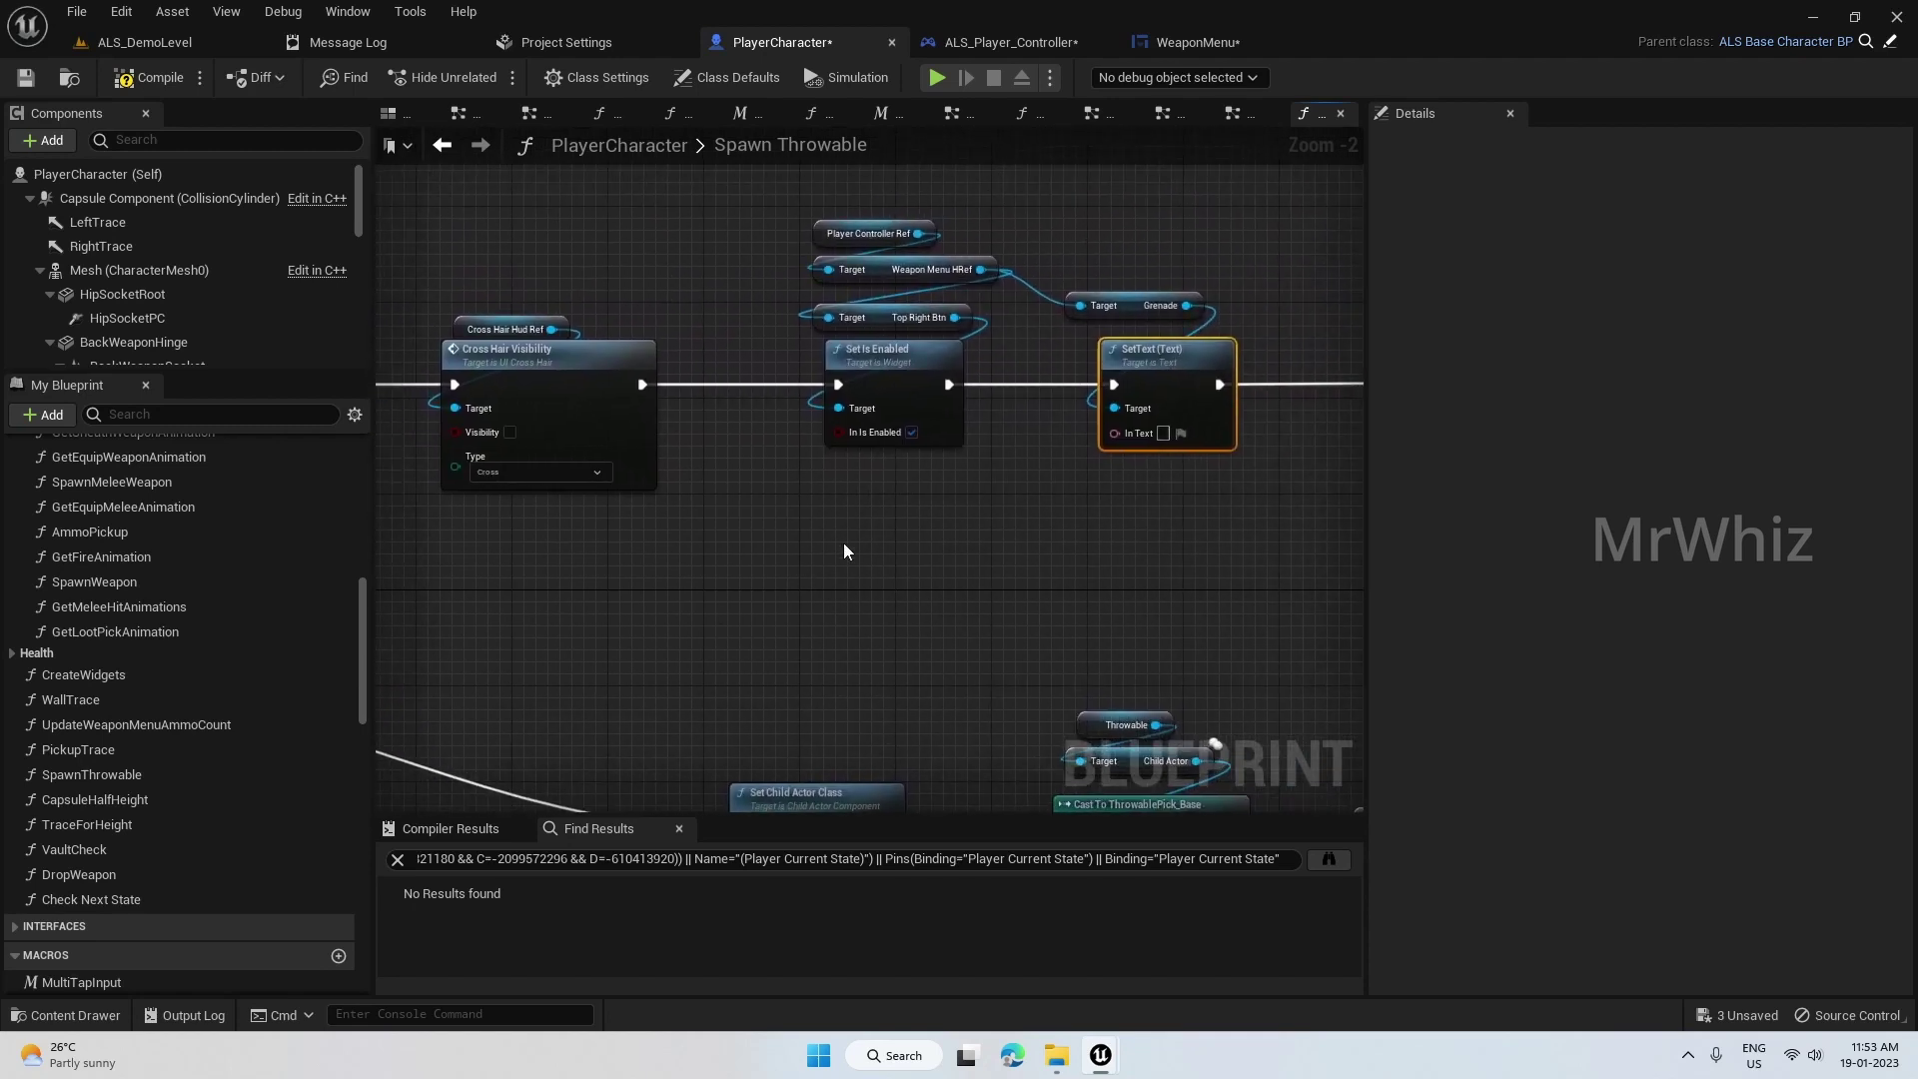
- Add a Grenades getter and wire it into SetText's In Text through an auto-created To Text (Integer)
{"action": "right_click", "coordinate": [890, 507]}
{"action": "type", "text": "grea"}
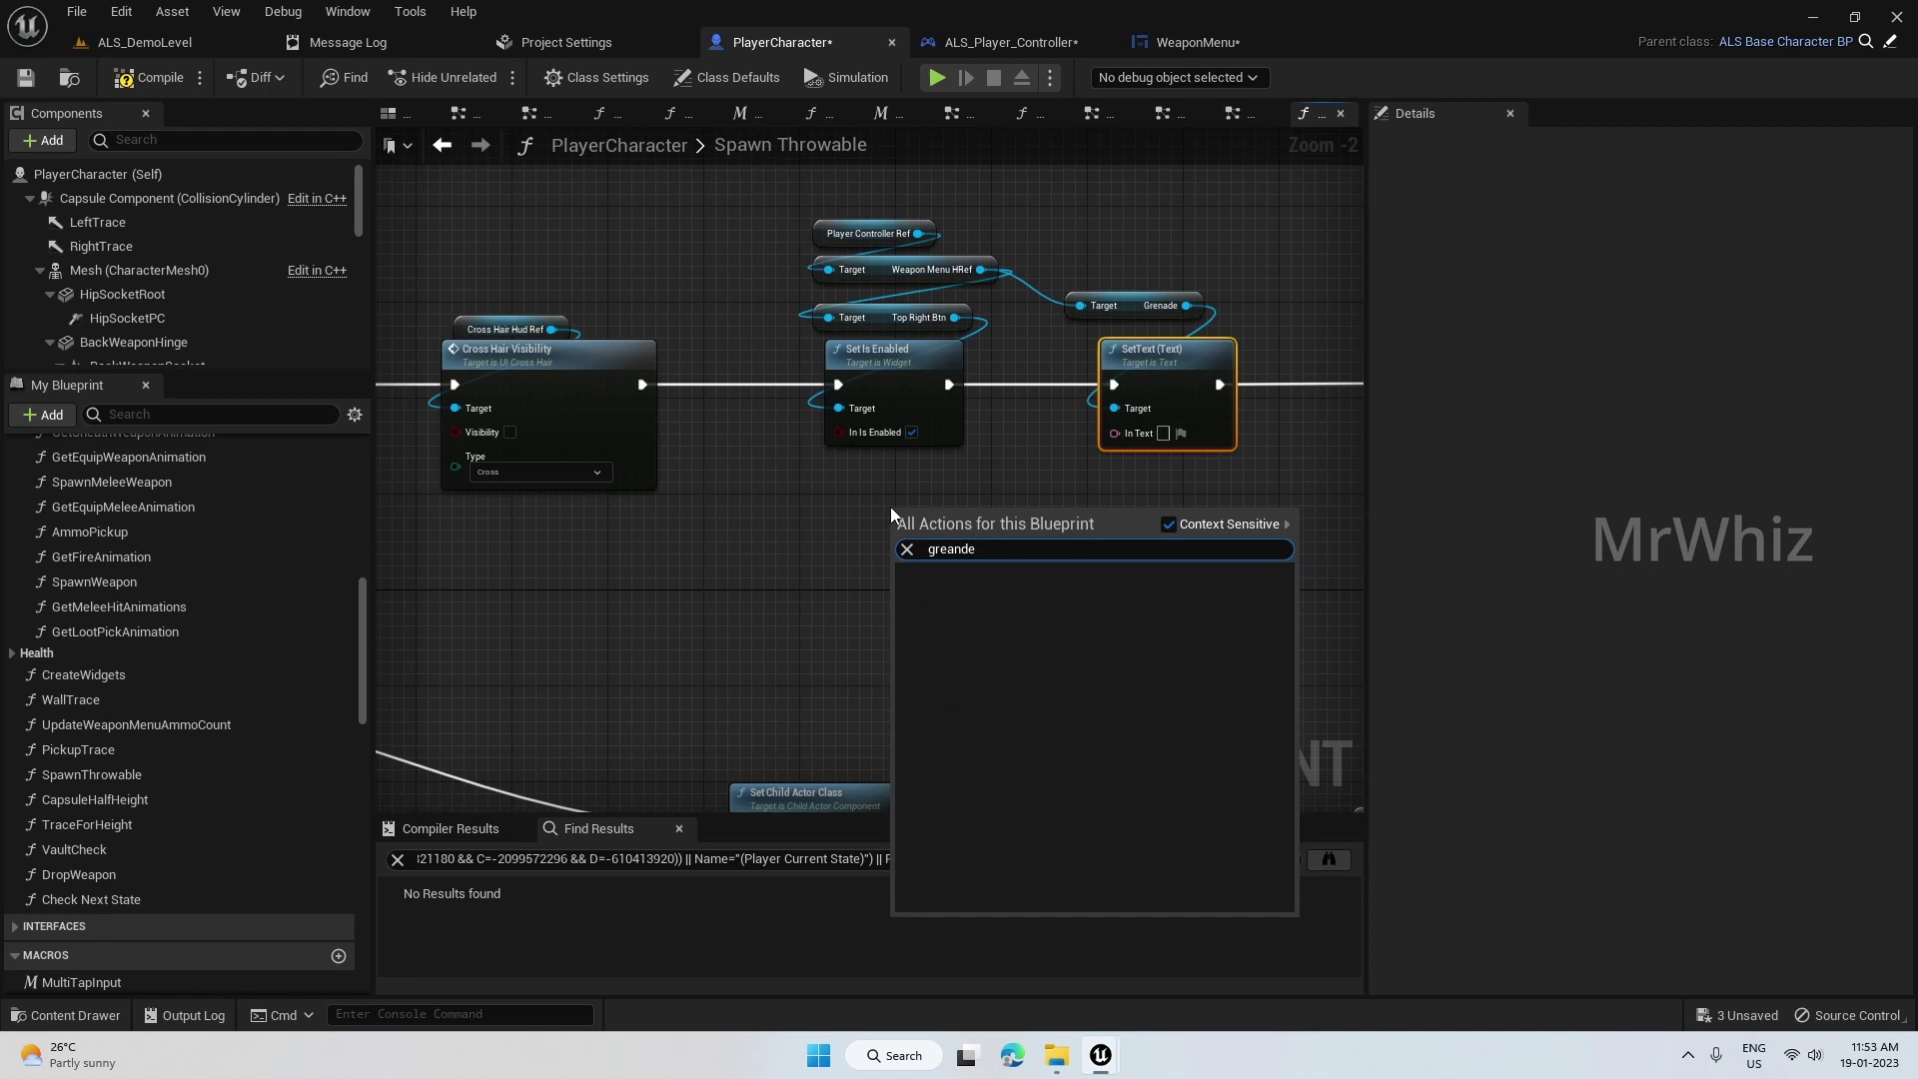
{"action": "key", "text": "BackSpace"}
{"action": "type", "text": "nade"}
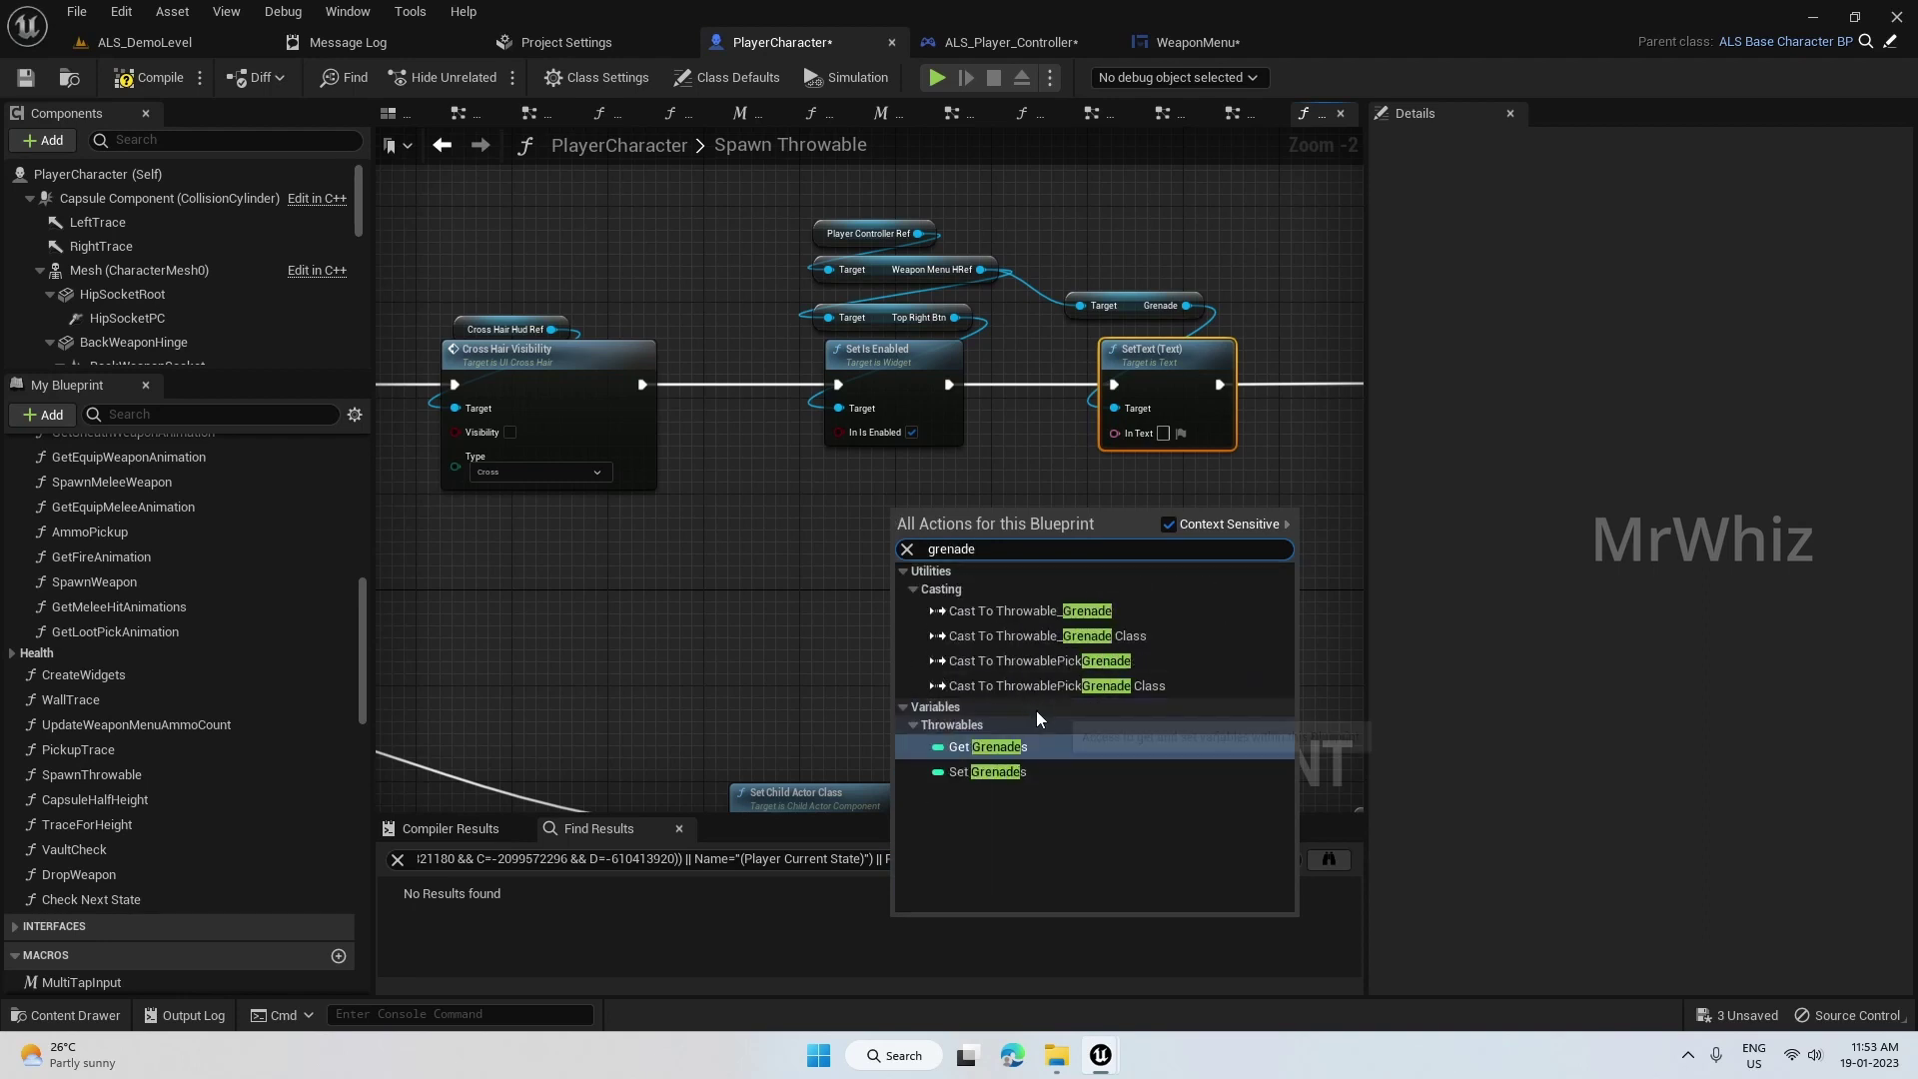
{"action": "key", "text": "Escape"}
{"action": "mouse_move", "coordinate": [964, 519]}
{"action": "left_mouse_down"}
{"action": "mouse_move", "coordinate": [1115, 433]}
{"action": "mouse_move", "coordinate": [1128, 519]}
{"action": "left_mouse_up"}
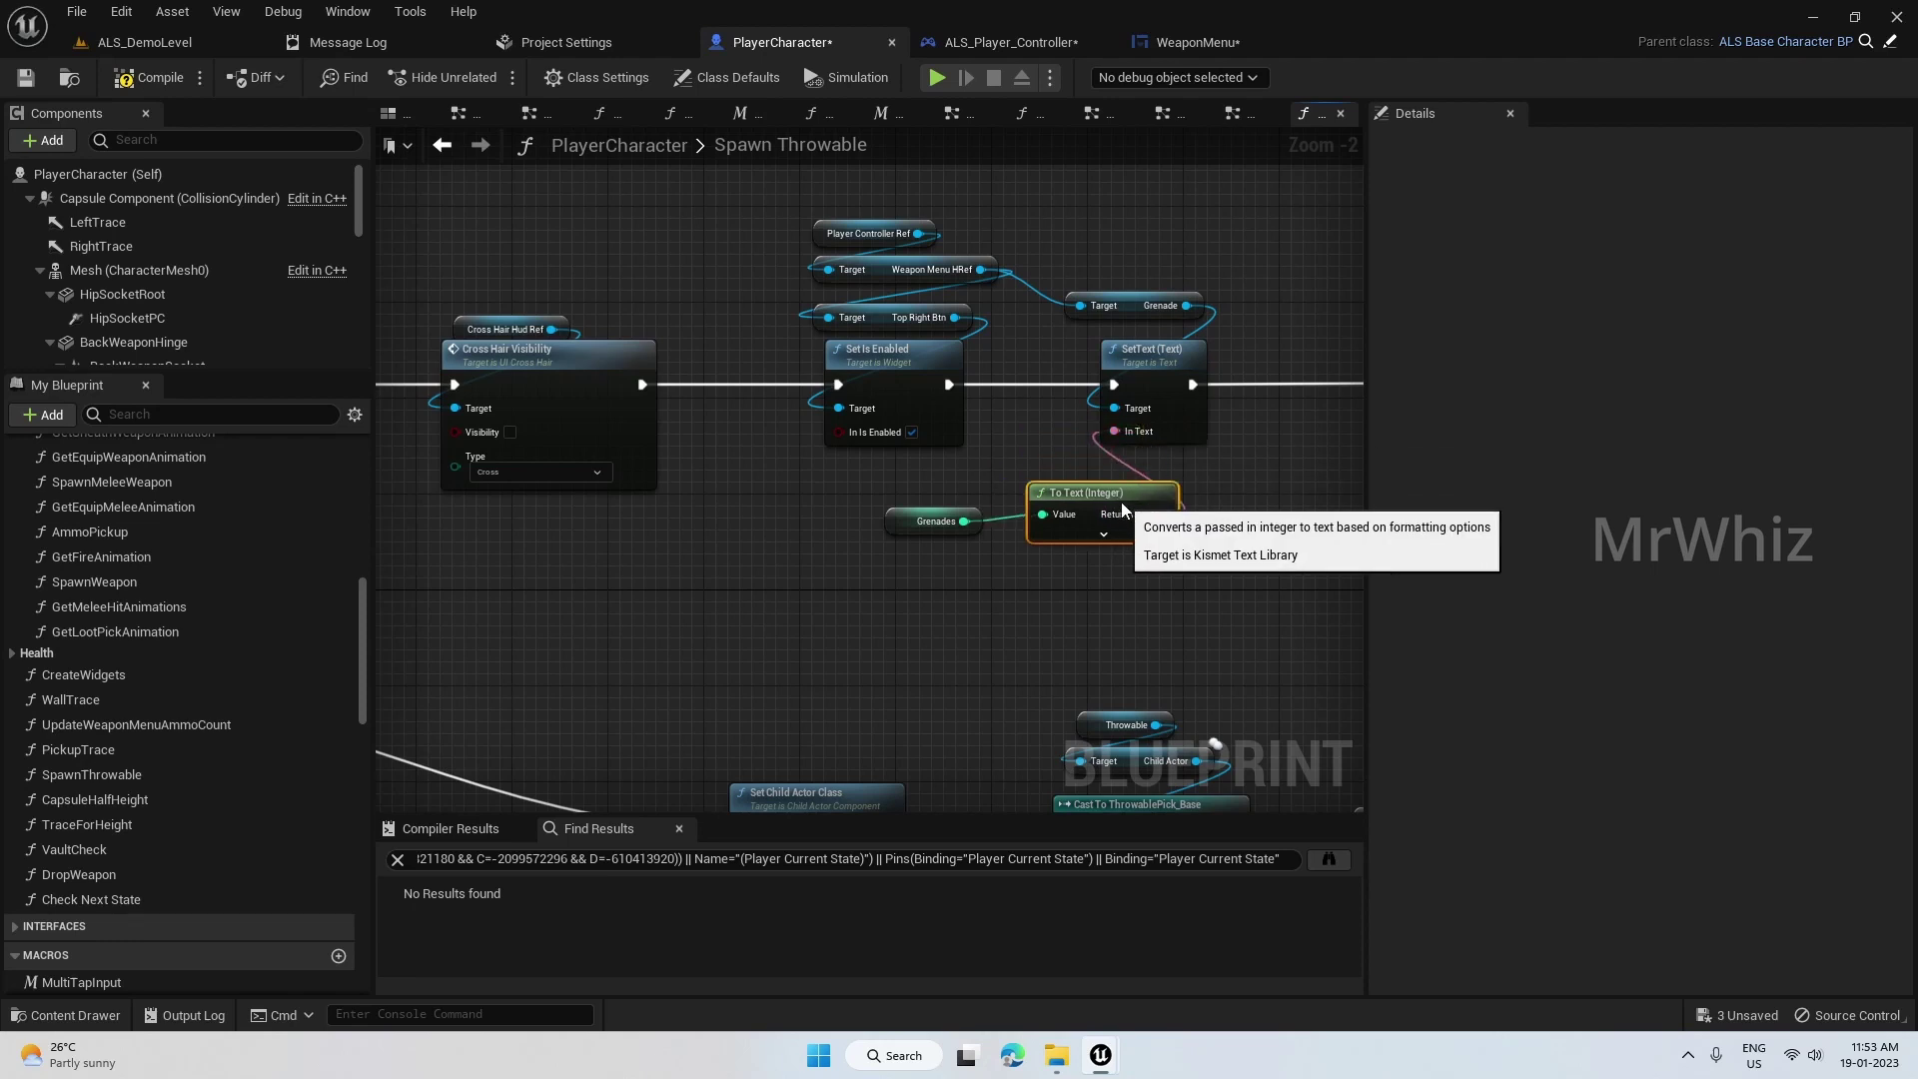
{"action": "right_click_drag", "start_coordinate": [1034, 594], "coordinate": [1103, 540]}
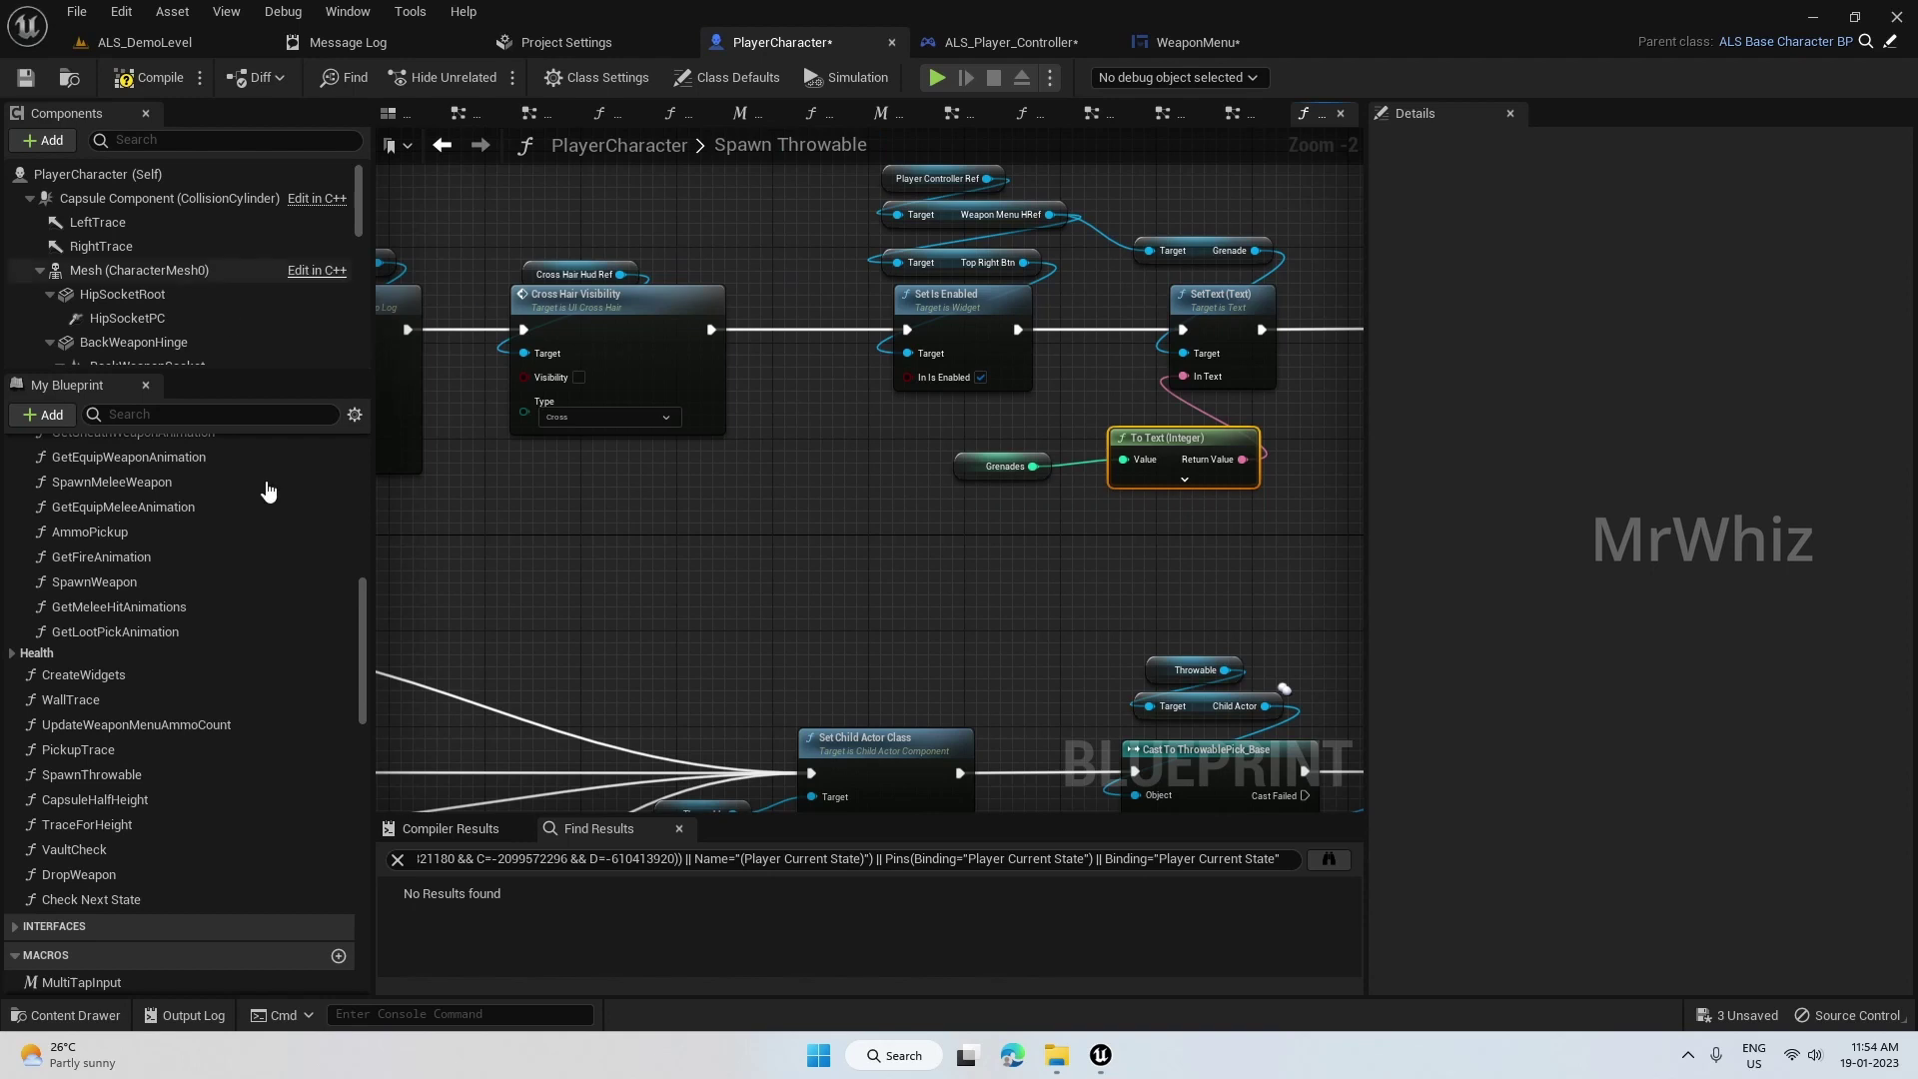
- Close the eight extra graph tabs, including the spawn melee weapon and weapon switch graphs
{"action": "left_click", "coordinate": [508, 113]}
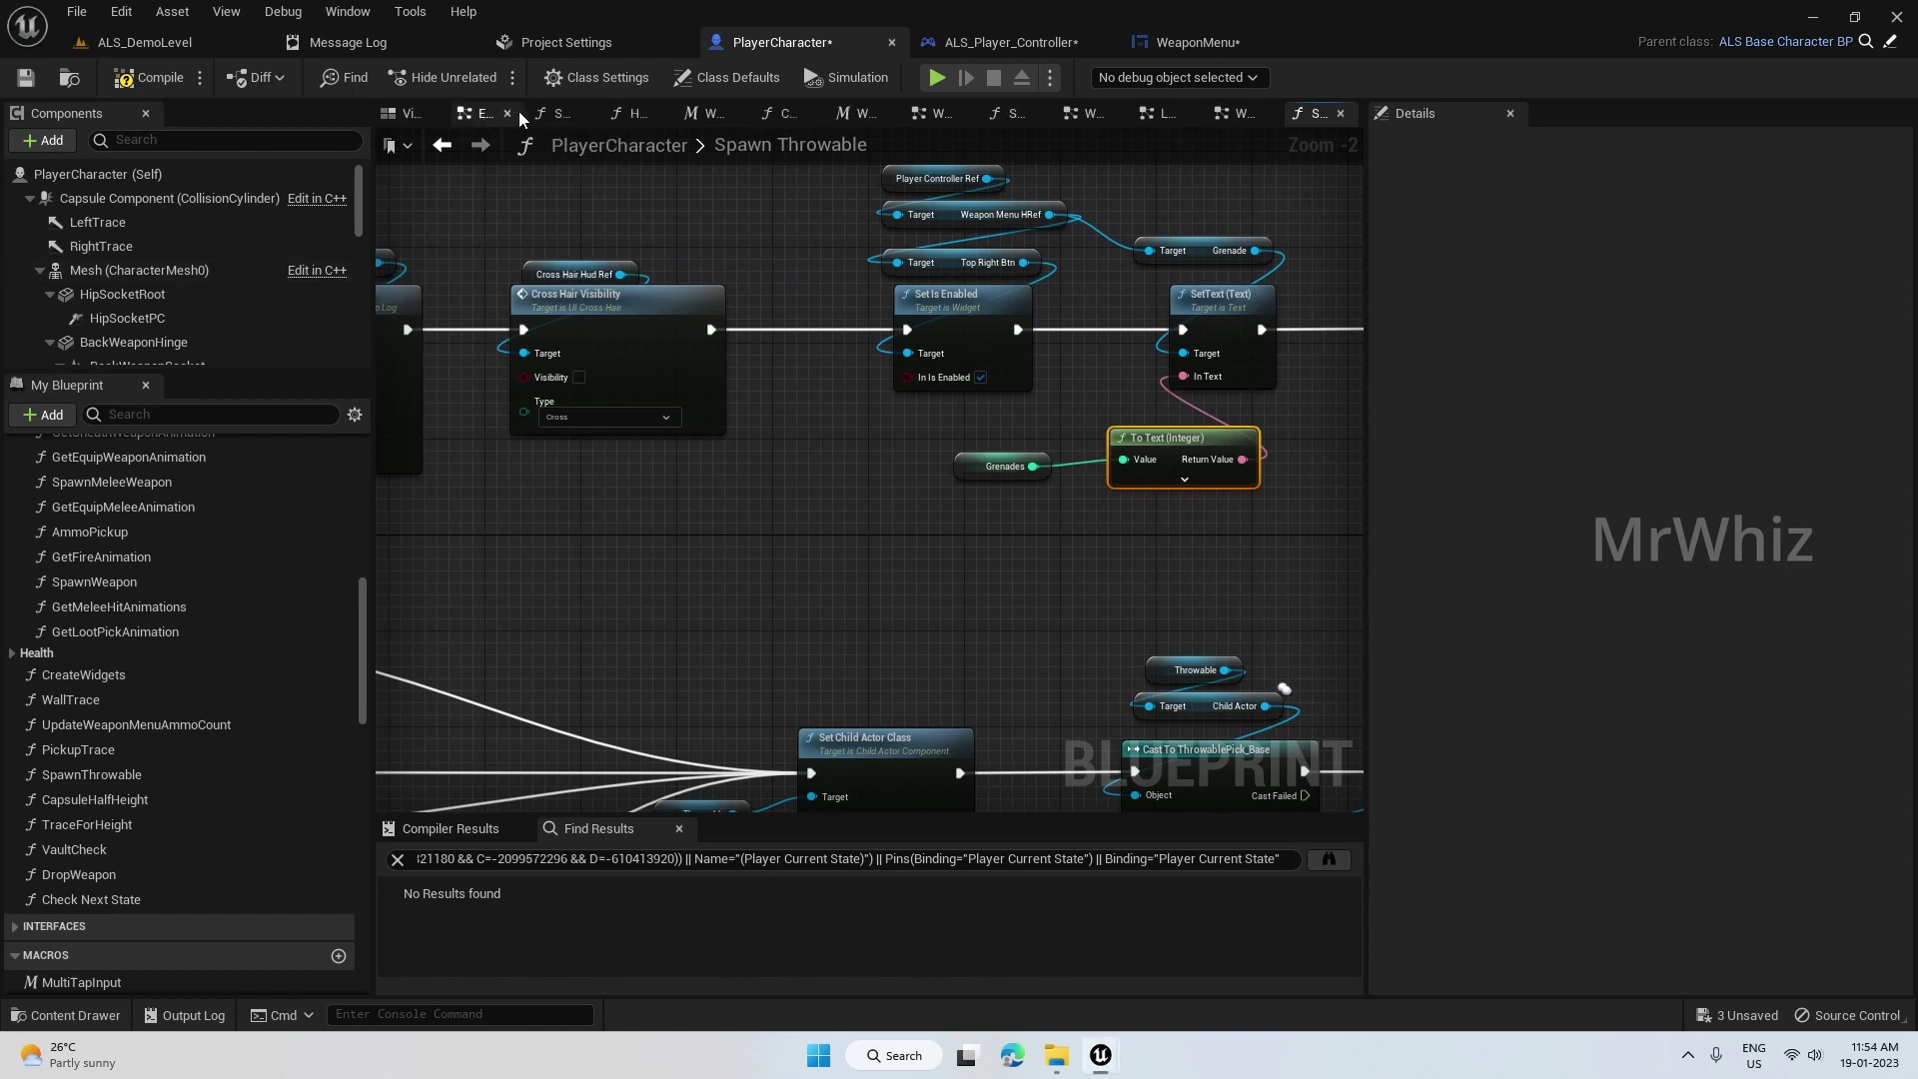
{"action": "left_click", "coordinate": [509, 113]}
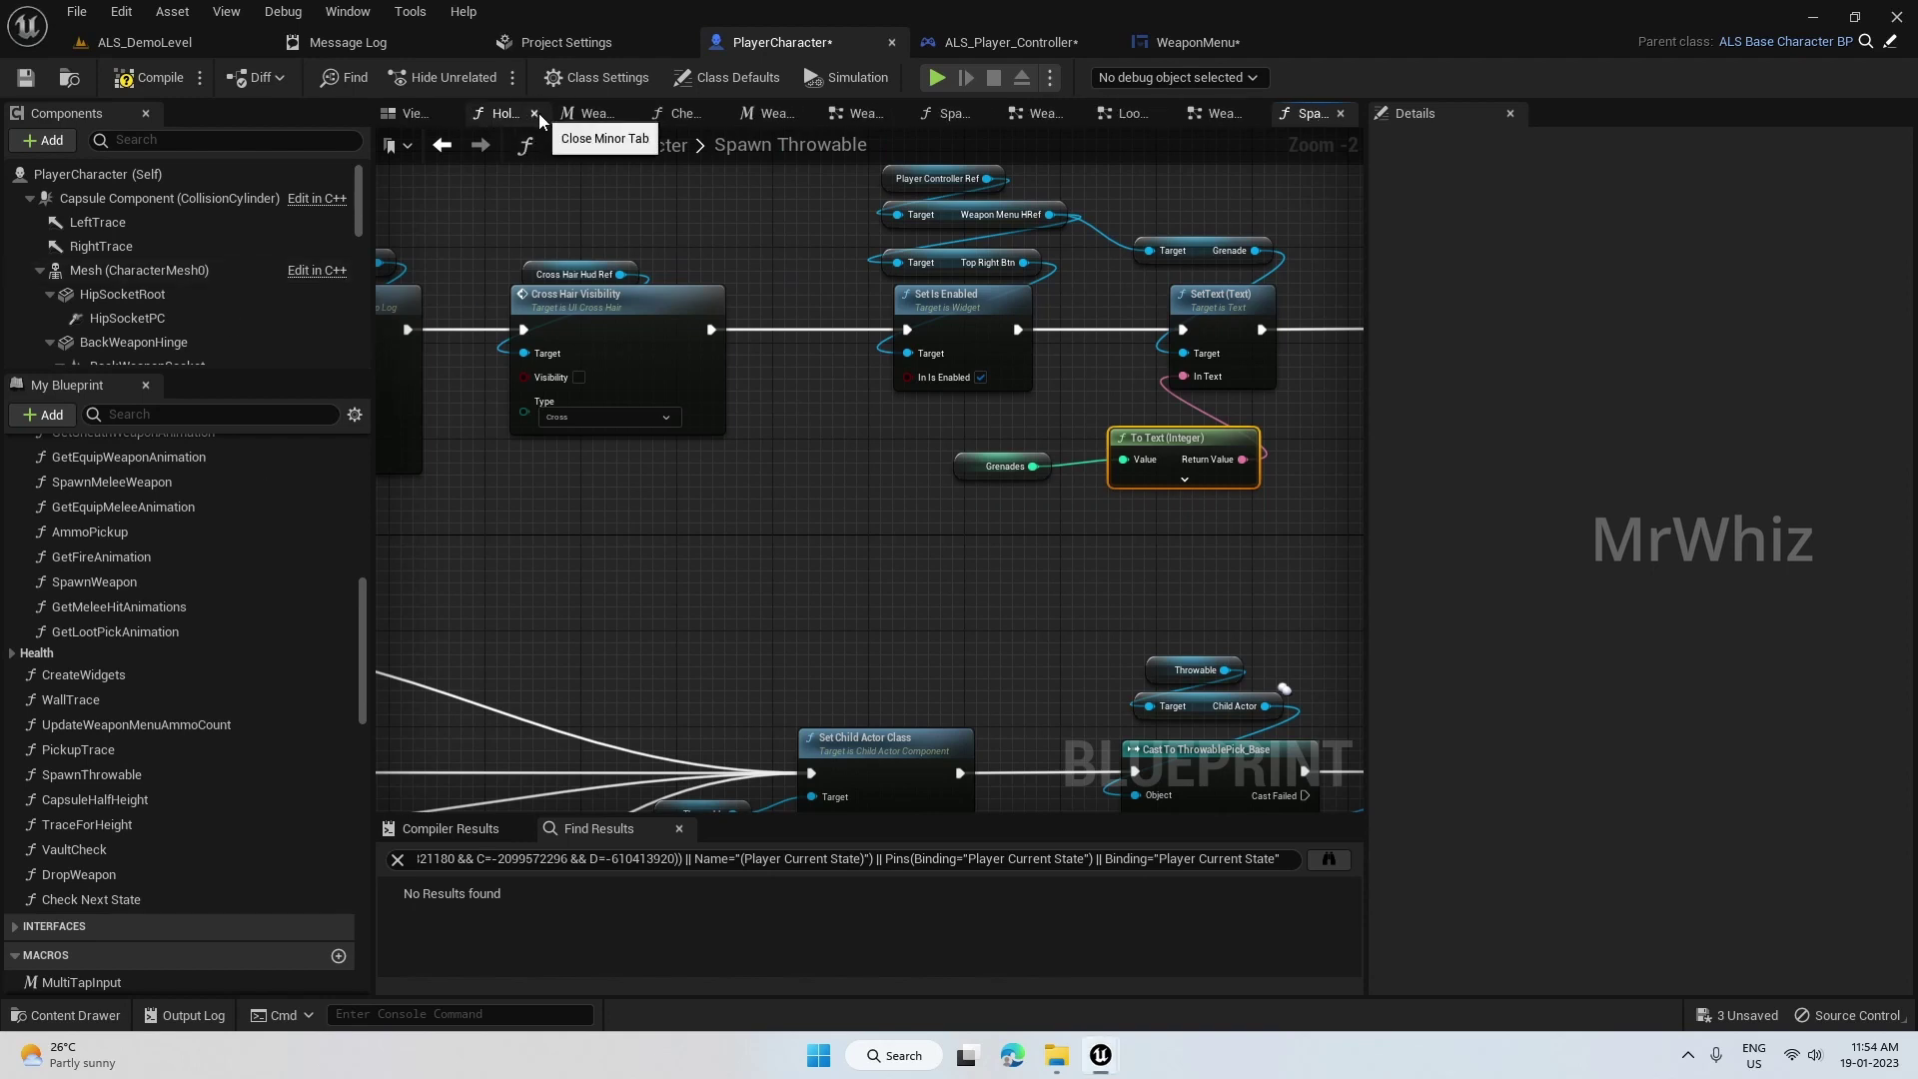
{"action": "left_click", "coordinate": [537, 113]}
{"action": "left_click", "coordinate": [585, 112]}
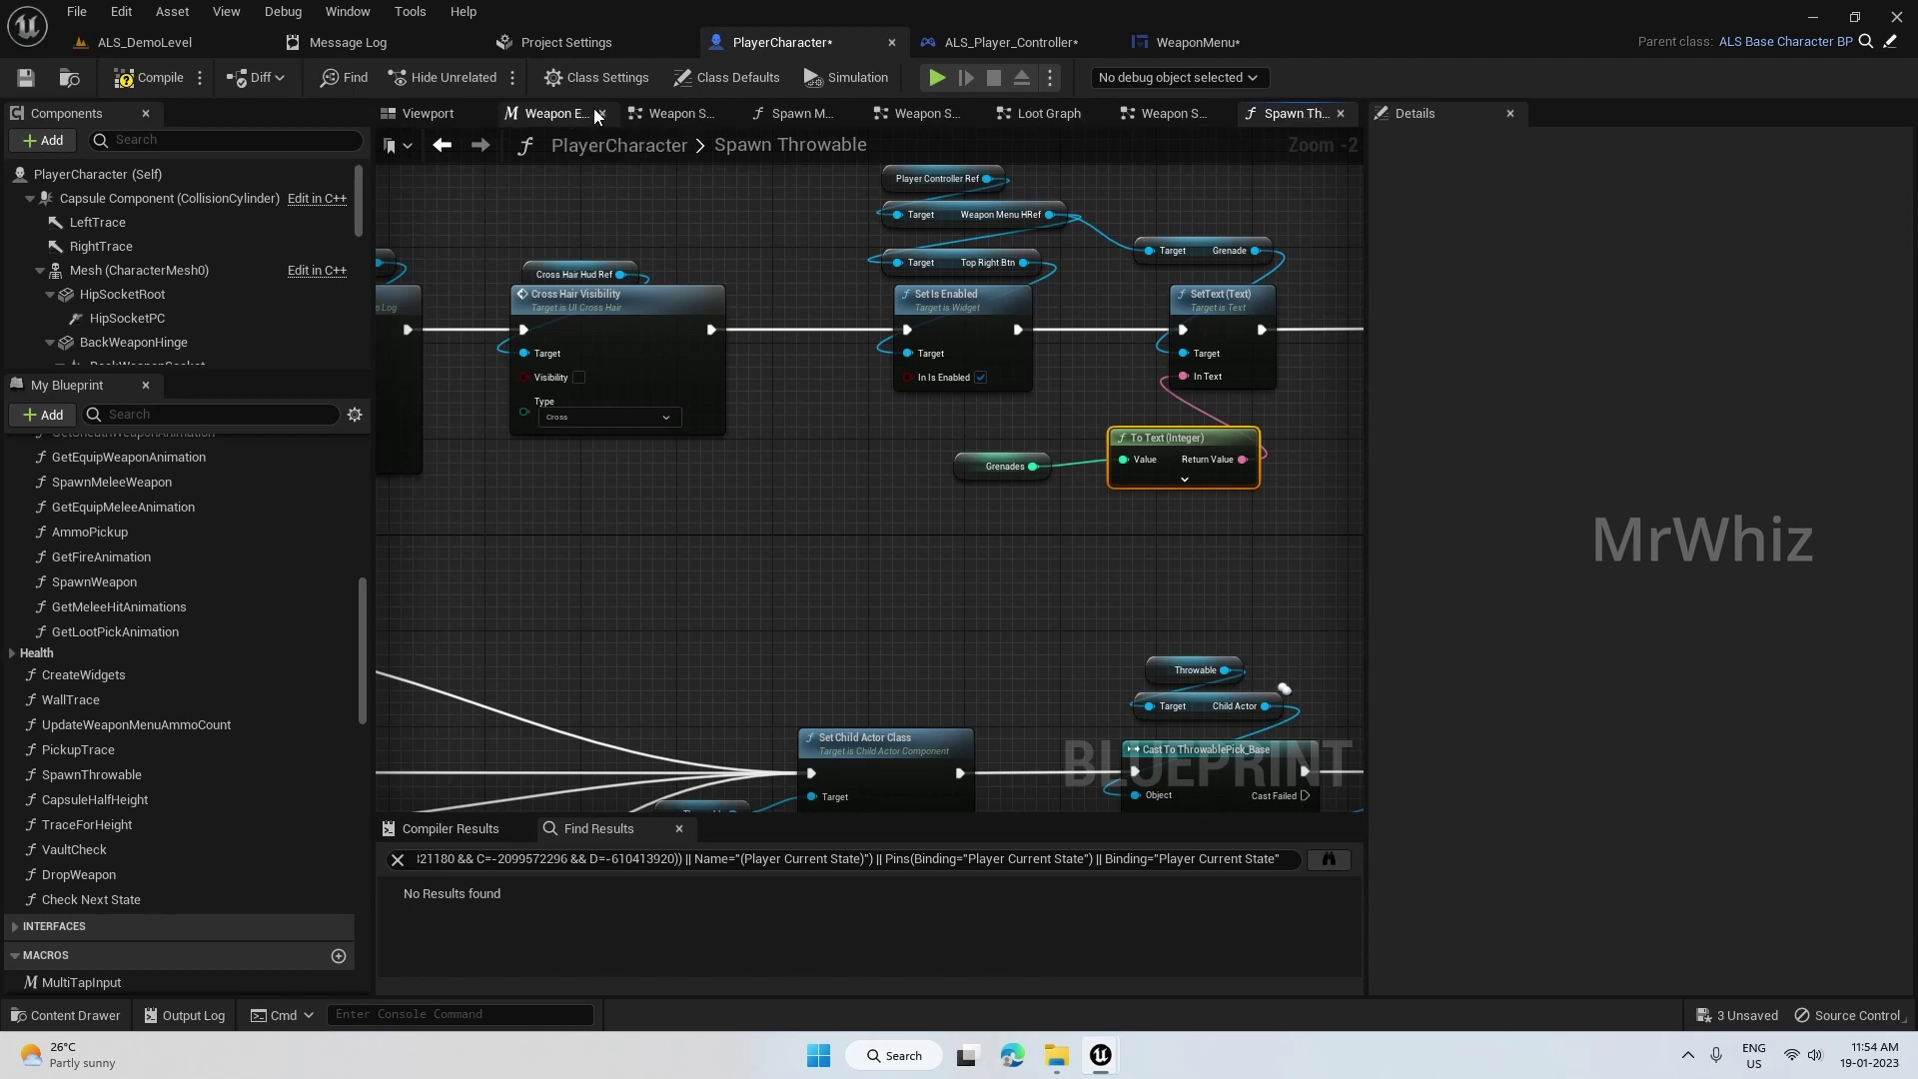
{"action": "left_click", "coordinate": [604, 112]}
{"action": "left_click", "coordinate": [636, 112]}
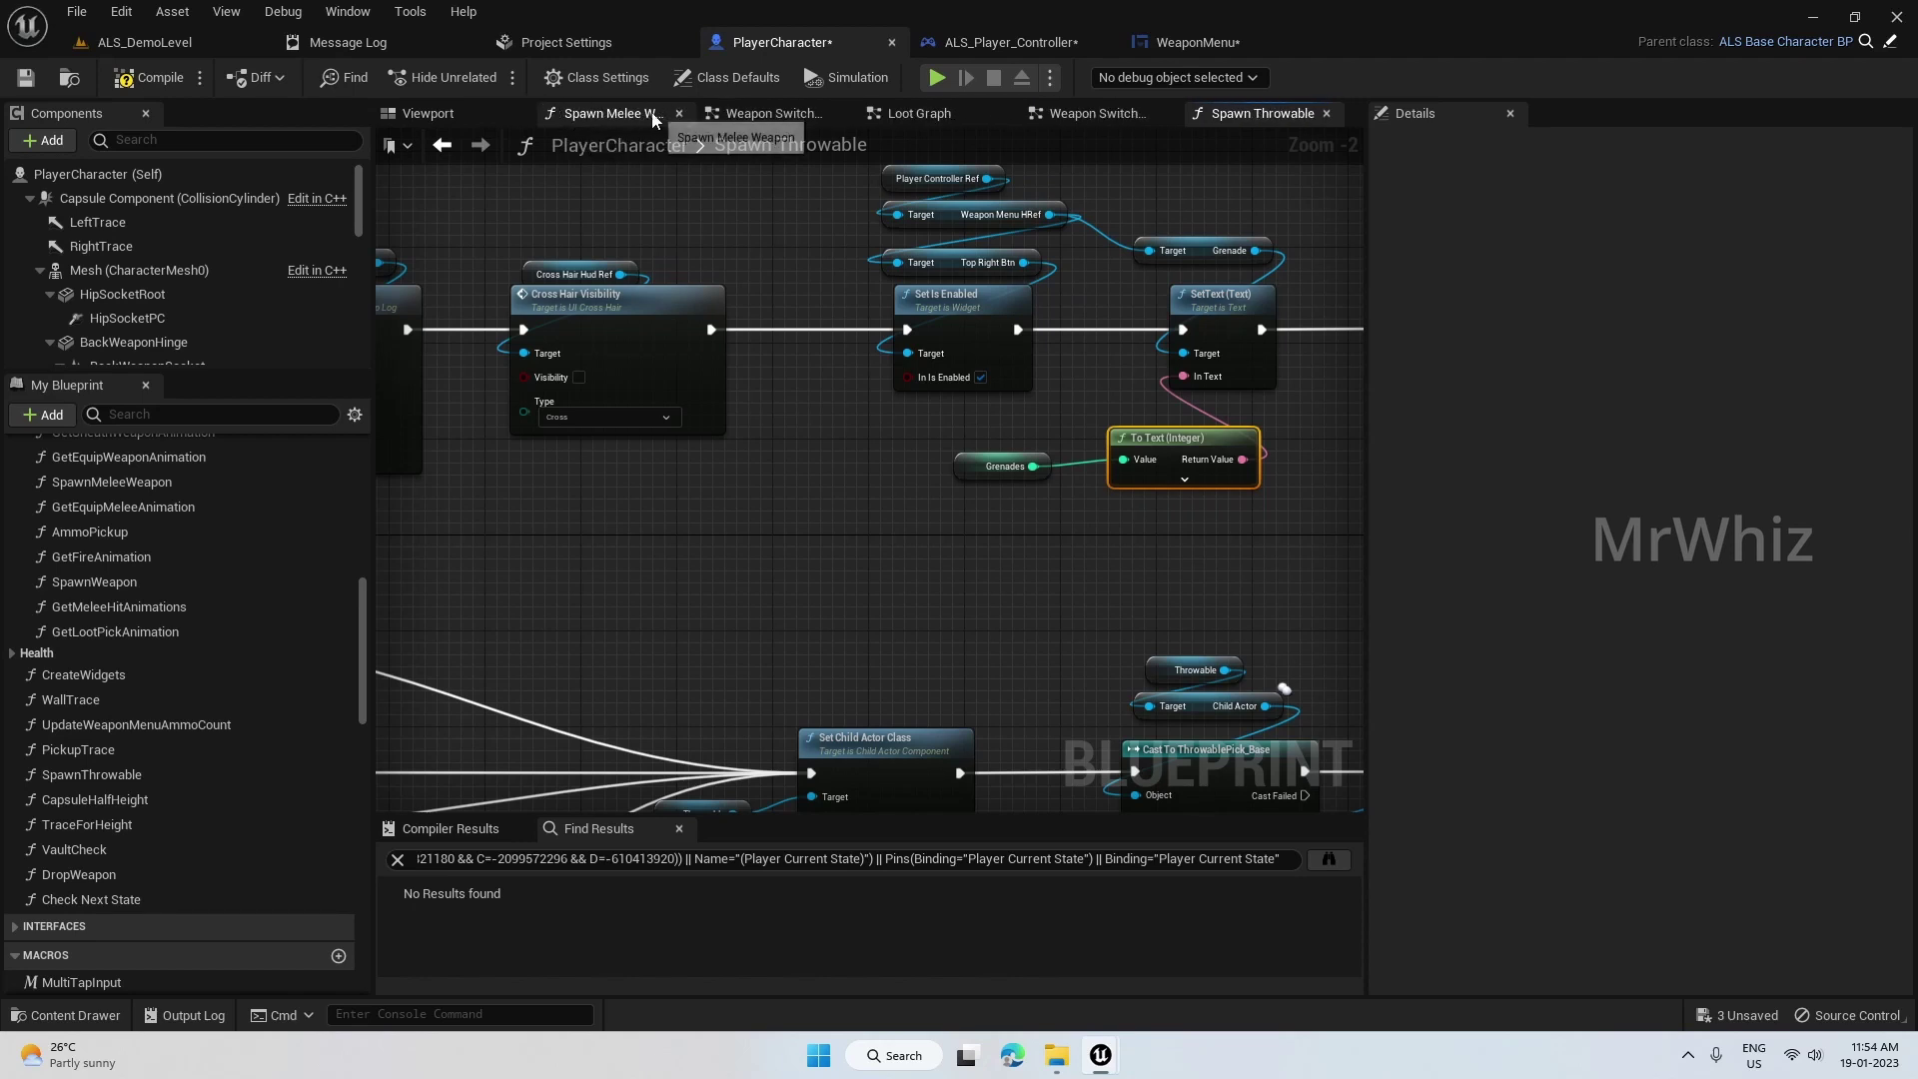
{"action": "left_click", "coordinate": [677, 113]}
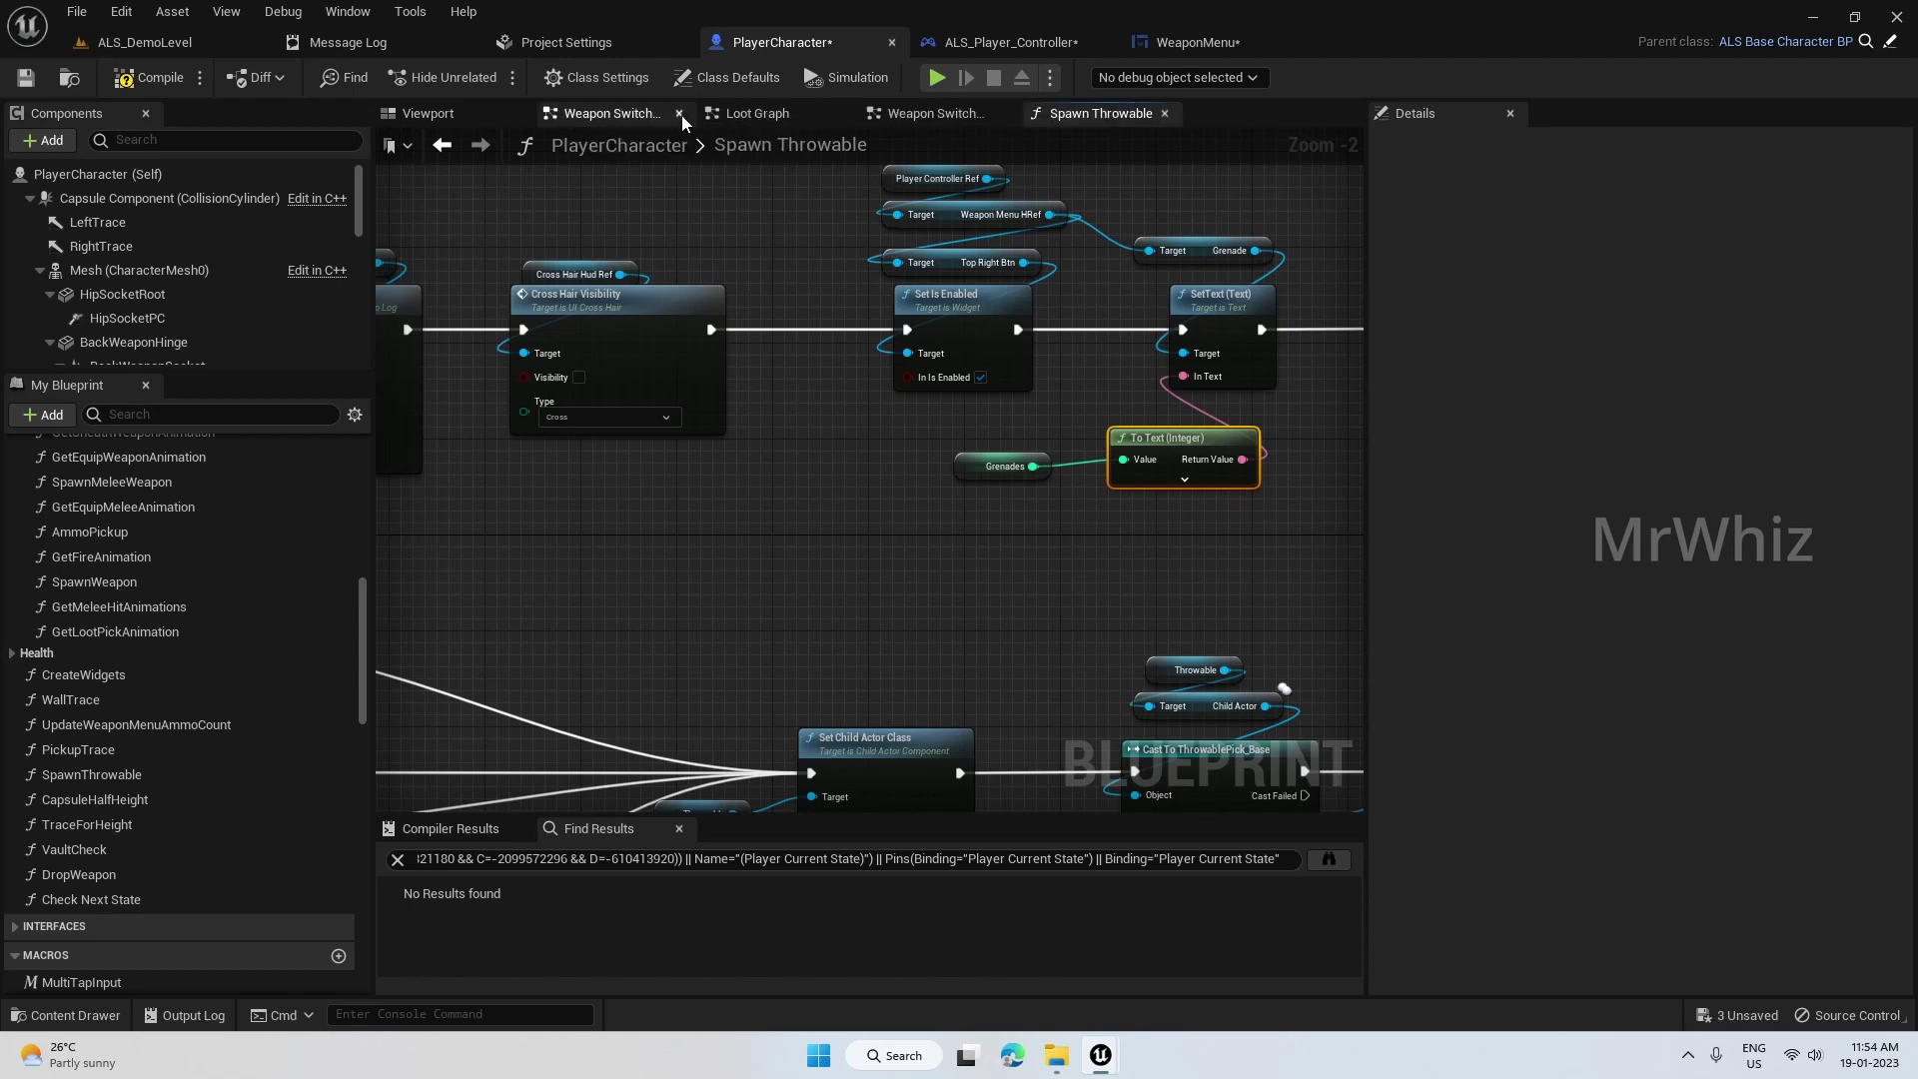
{"action": "left_click", "coordinate": [677, 113]}
{"action": "scroll", "coordinate": [203, 669], "scroll_direction": "up", "scroll_amount": 4}
{"action": "scroll", "coordinate": [202, 668], "scroll_direction": "up", "scroll_amount": 5}
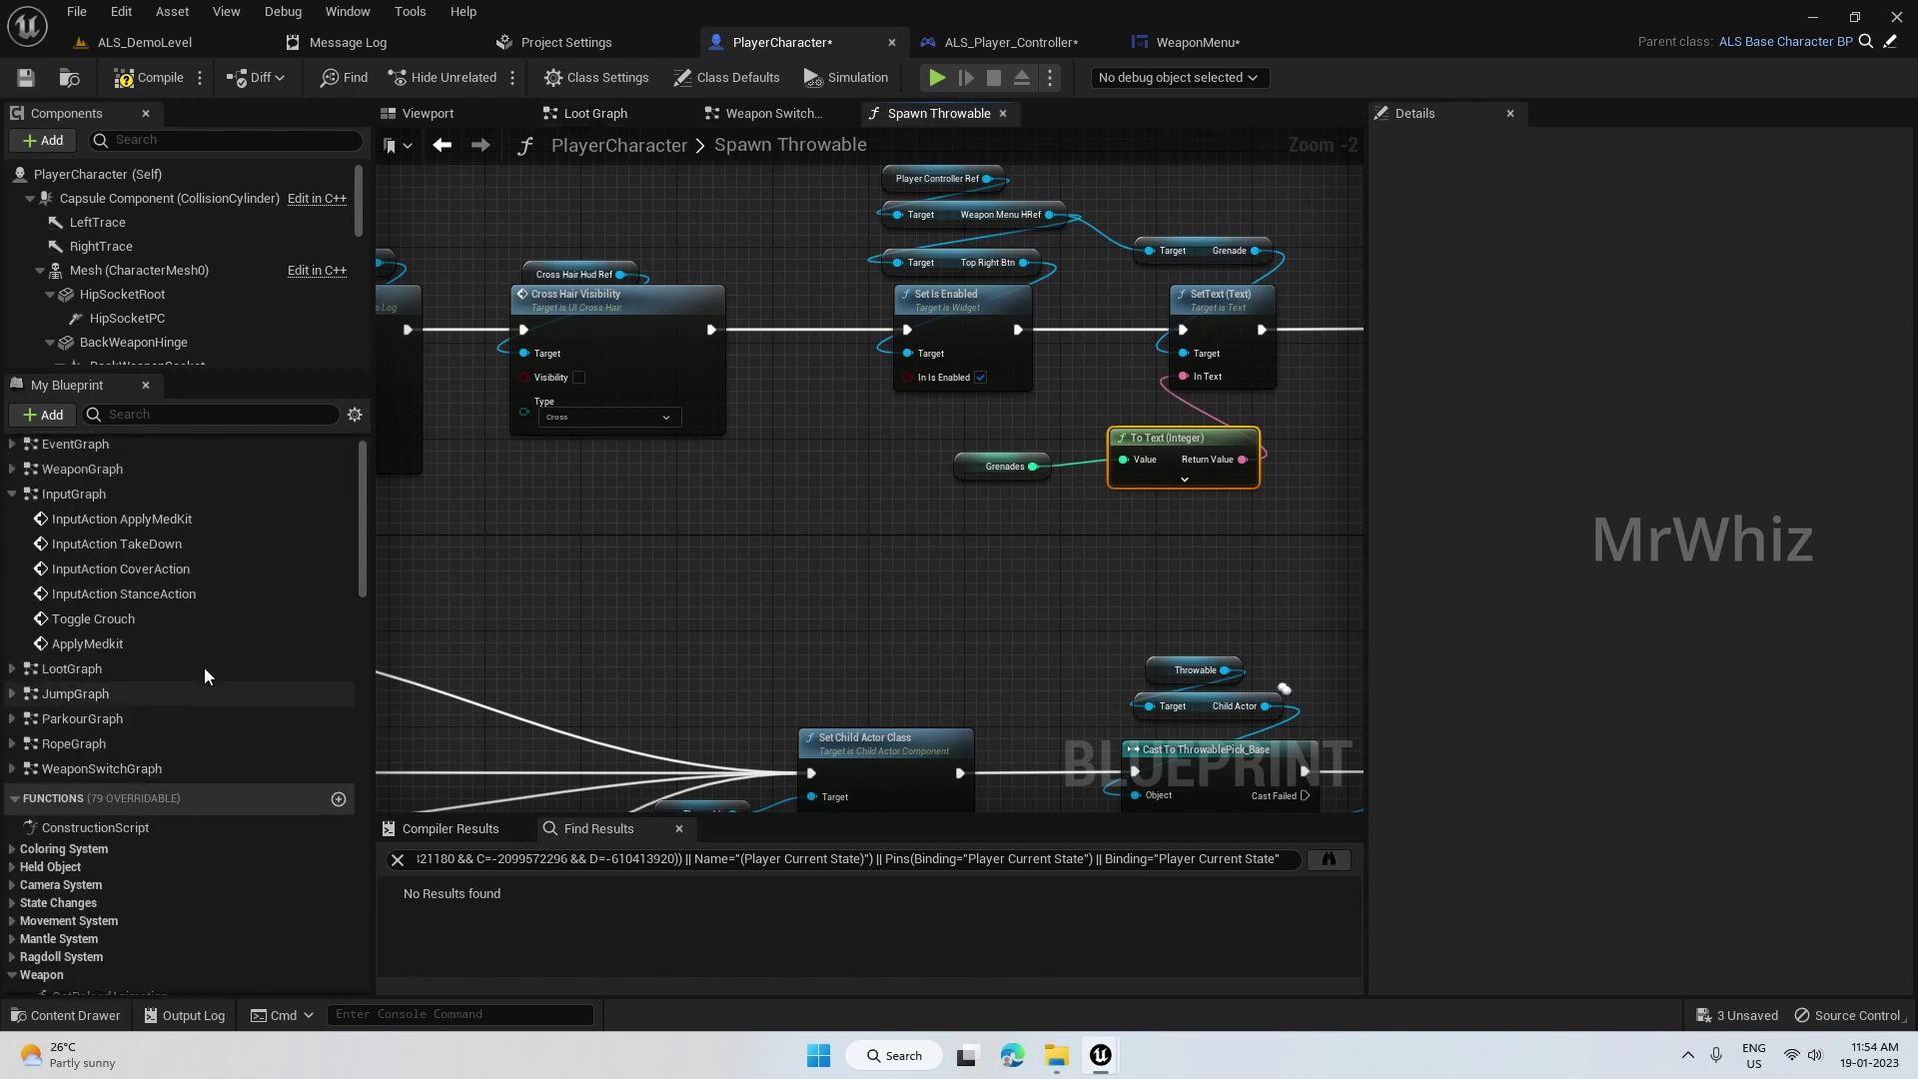
- Open the PlayerCharacter Weapon Graph and bring its Throwable Count grenade section into view
{"action": "left_click", "coordinate": [86, 504]}
{"action": "double_click", "coordinate": [86, 503]}
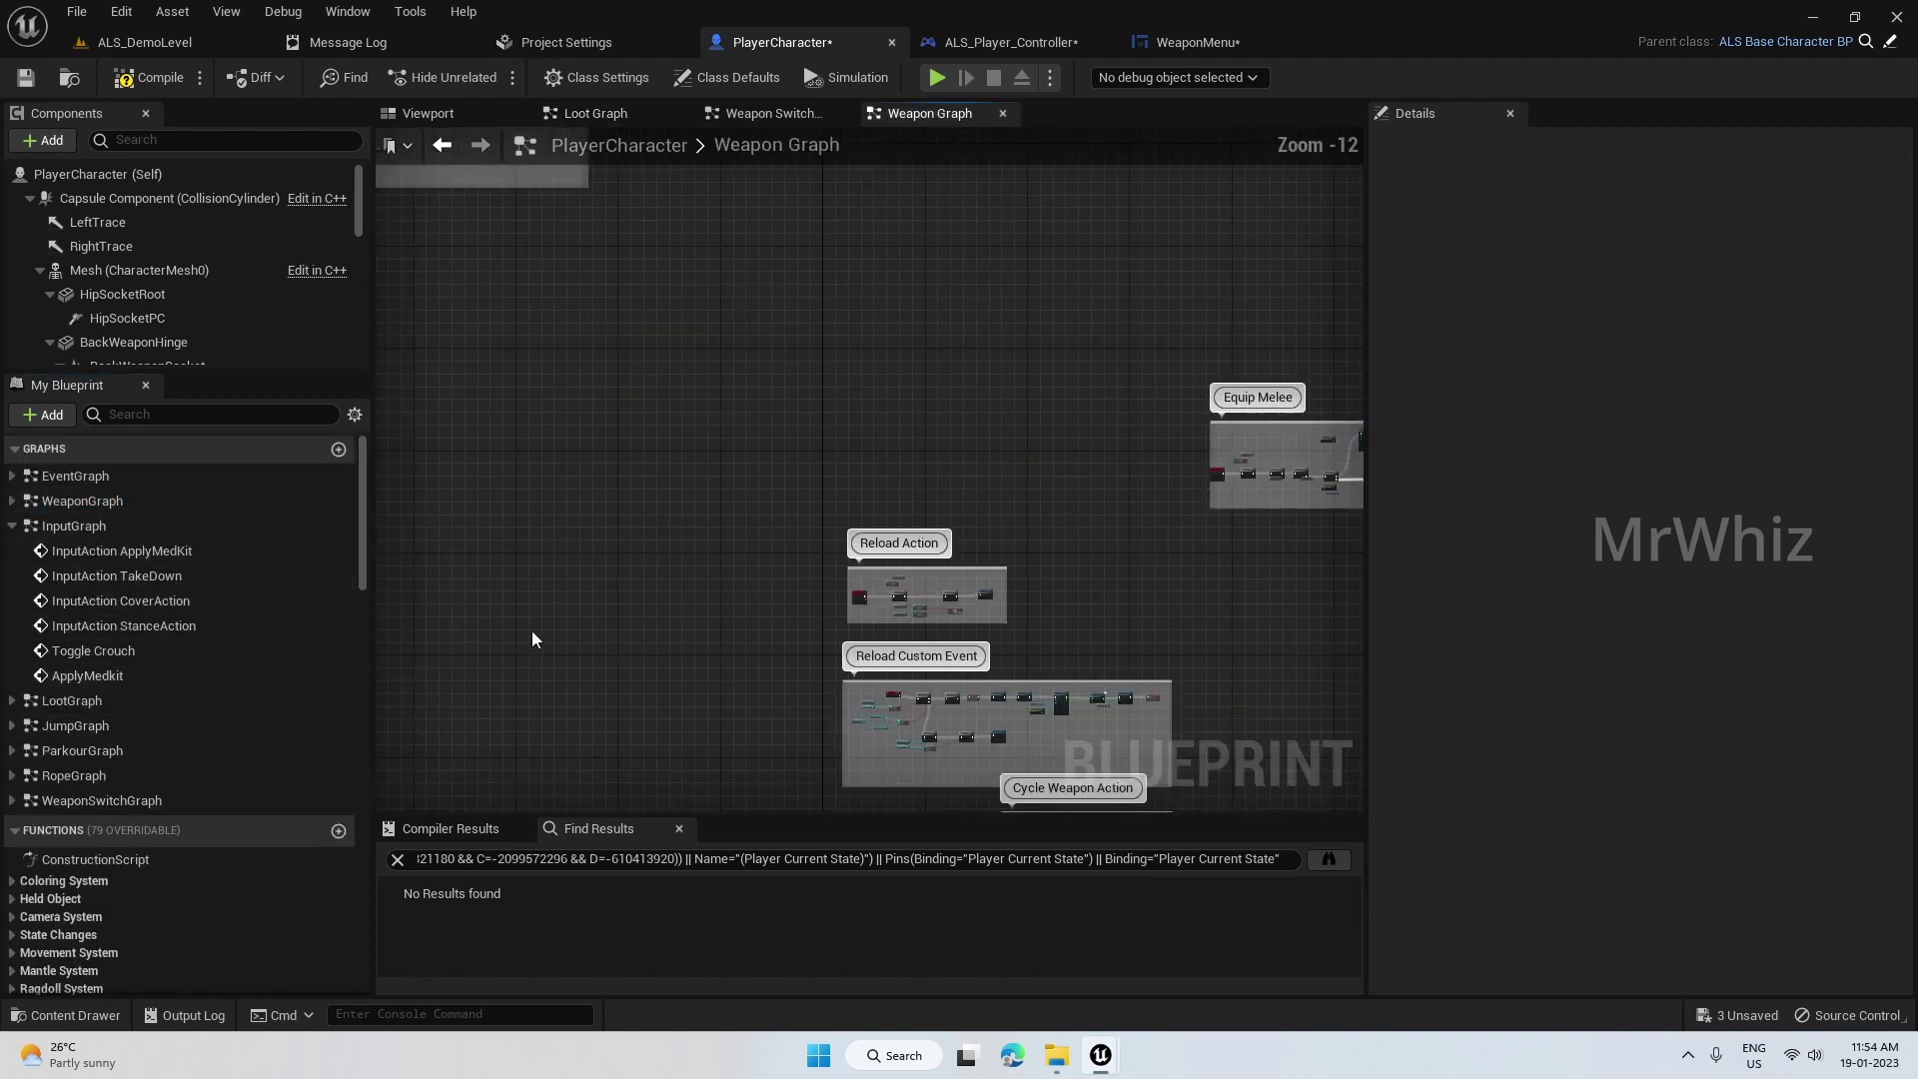
{"action": "right_click_drag", "start_coordinate": [600, 659], "coordinate": [458, 277]}
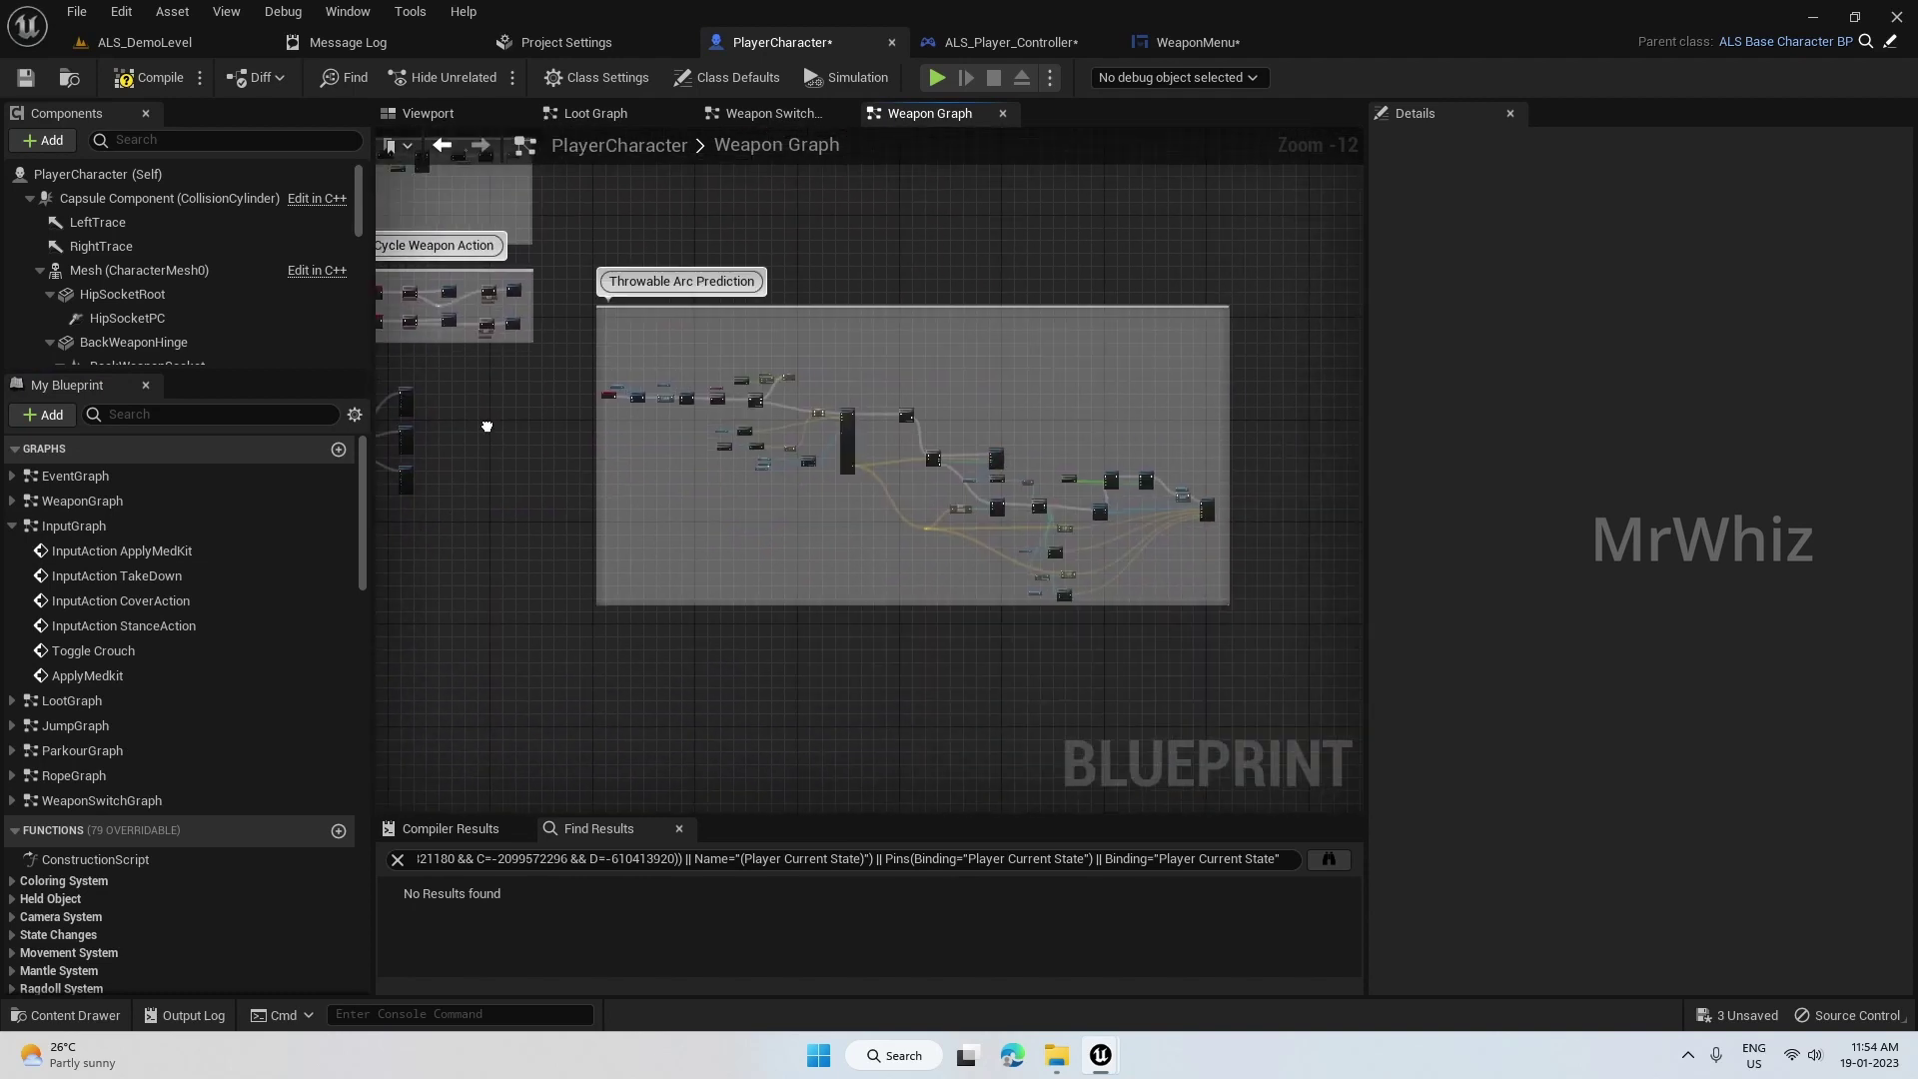
{"action": "right_click_drag", "start_coordinate": [977, 603], "coordinate": [874, 777]}
{"action": "mouse_move", "coordinate": [1018, 504]}
{"action": "right_mouse_down"}
{"action": "mouse_move", "coordinate": [839, 374]}
{"action": "mouse_move", "coordinate": [719, 748]}
{"action": "right_mouse_up"}
{"action": "scroll", "coordinate": [952, 452], "scroll_direction": "up", "scroll_amount": 10}
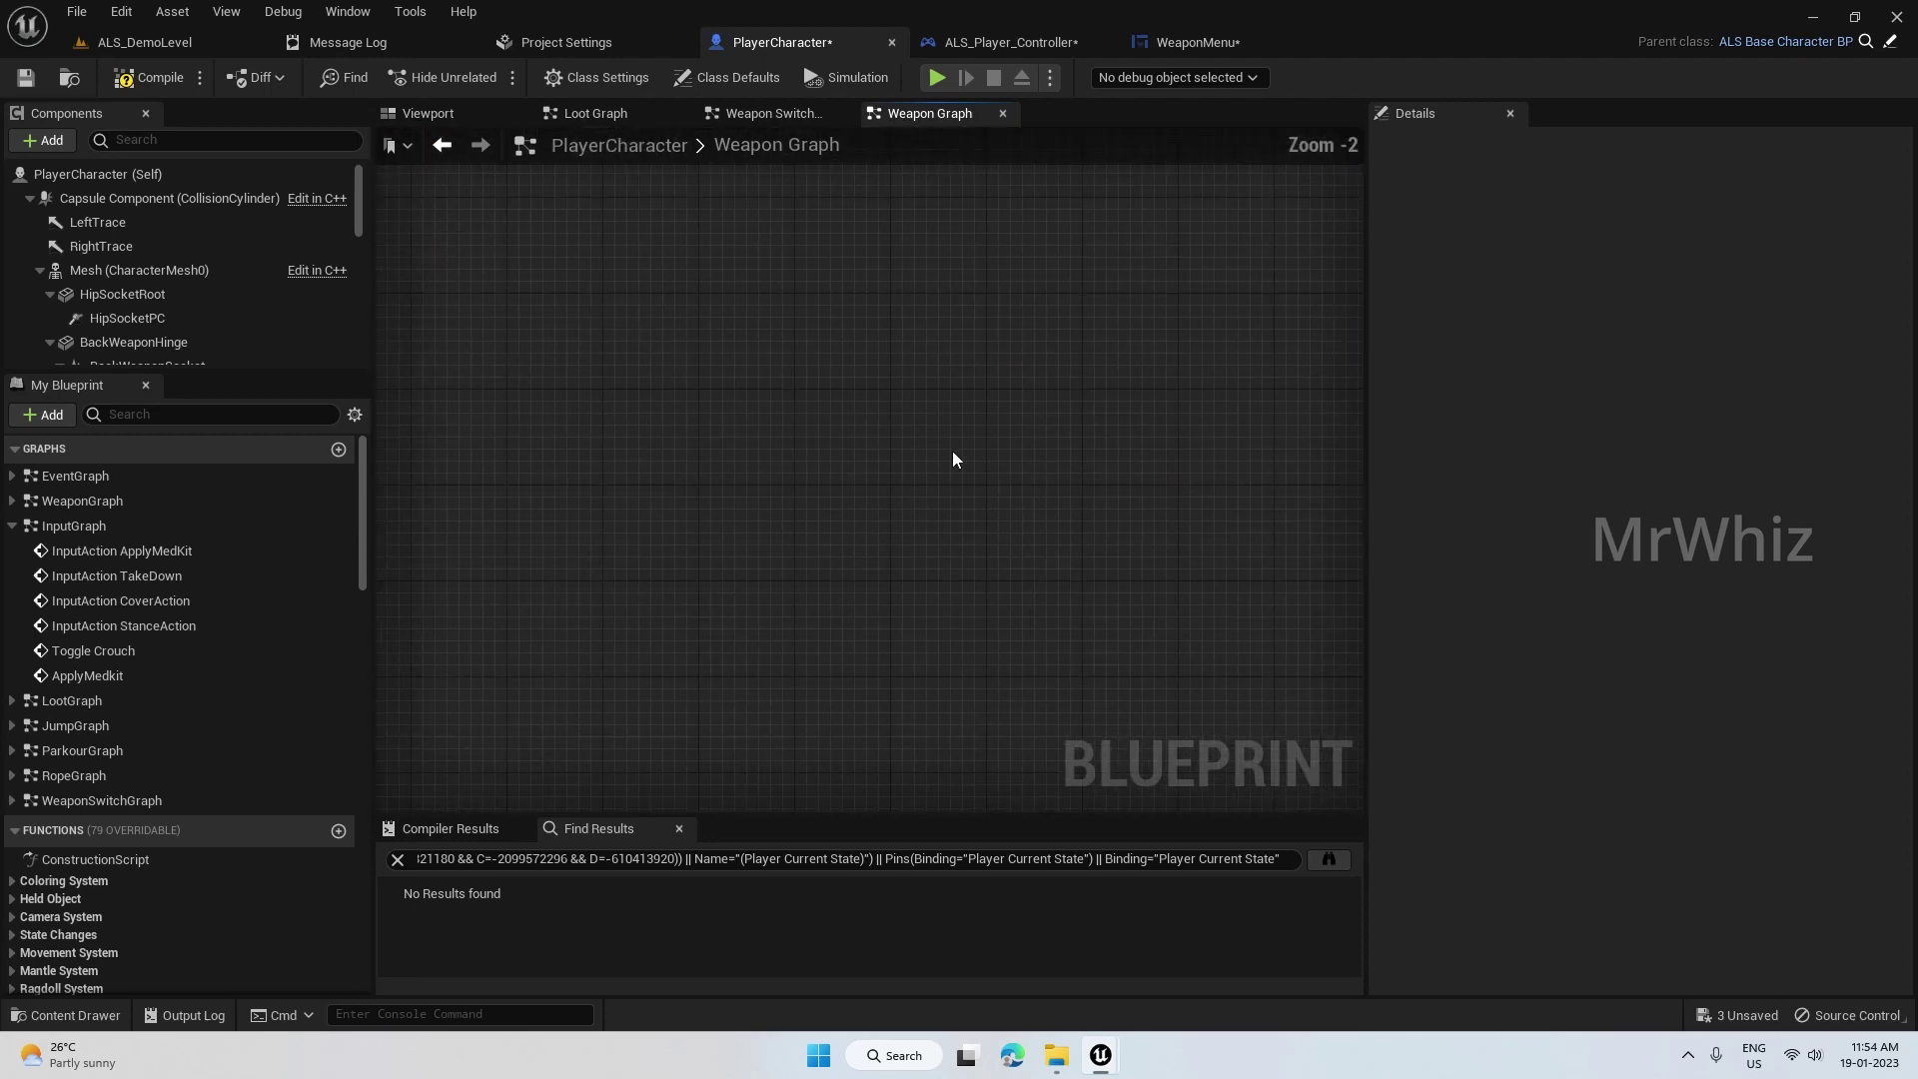
{"action": "right_click_drag", "start_coordinate": [951, 451], "coordinate": [420, 595]}
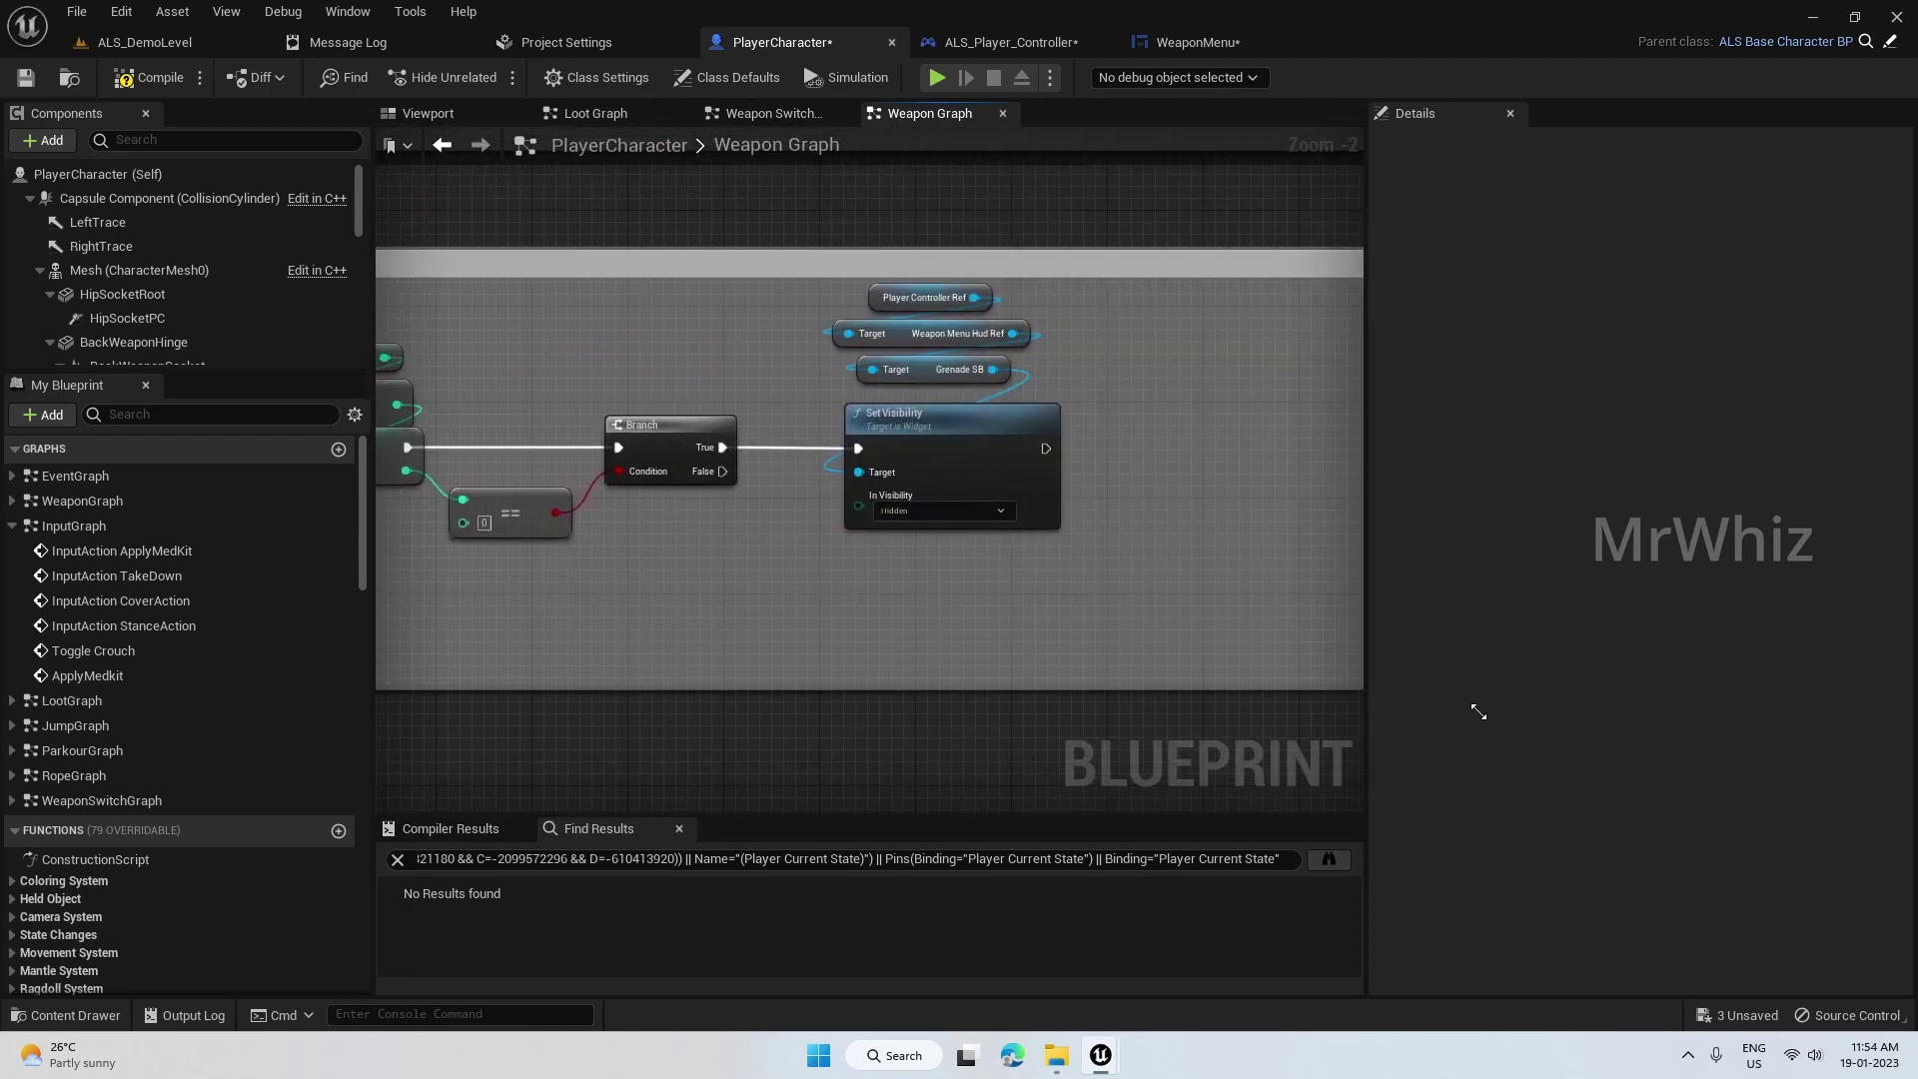
- Enlarge the comment box over the grenade nodes and select Set Visibility with its getters
{"action": "left_click_drag", "start_coordinate": [1012, 561], "coordinate": [1357, 677]}
{"action": "scroll", "coordinate": [844, 654], "scroll_direction": "down", "scroll_amount": 3}
{"action": "left_click_drag", "start_coordinate": [973, 684], "coordinate": [1000, 699]}
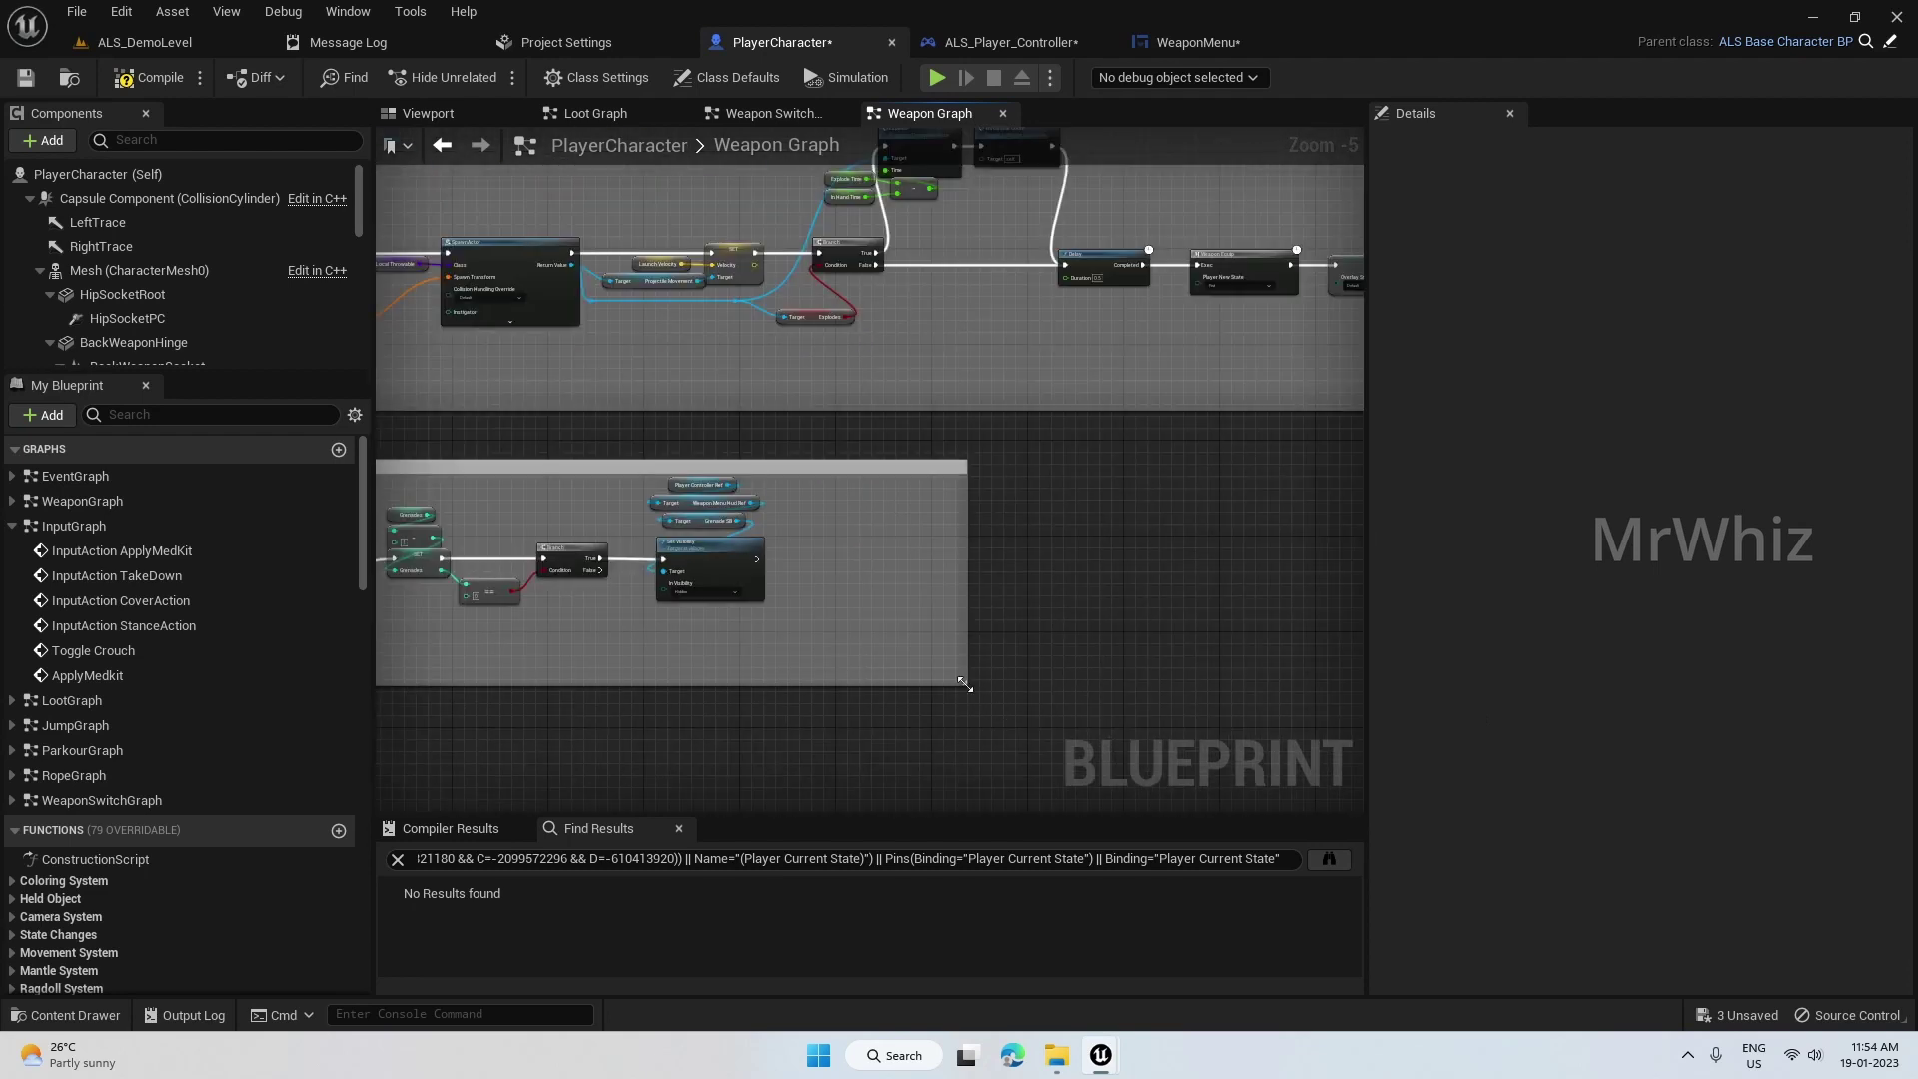
{"action": "left_click_drag", "start_coordinate": [972, 692], "coordinate": [1122, 745]}
{"action": "scroll", "coordinate": [854, 715], "scroll_direction": "up", "scroll_amount": 3}
{"action": "right_click_drag", "start_coordinate": [854, 715], "coordinate": [912, 754]}
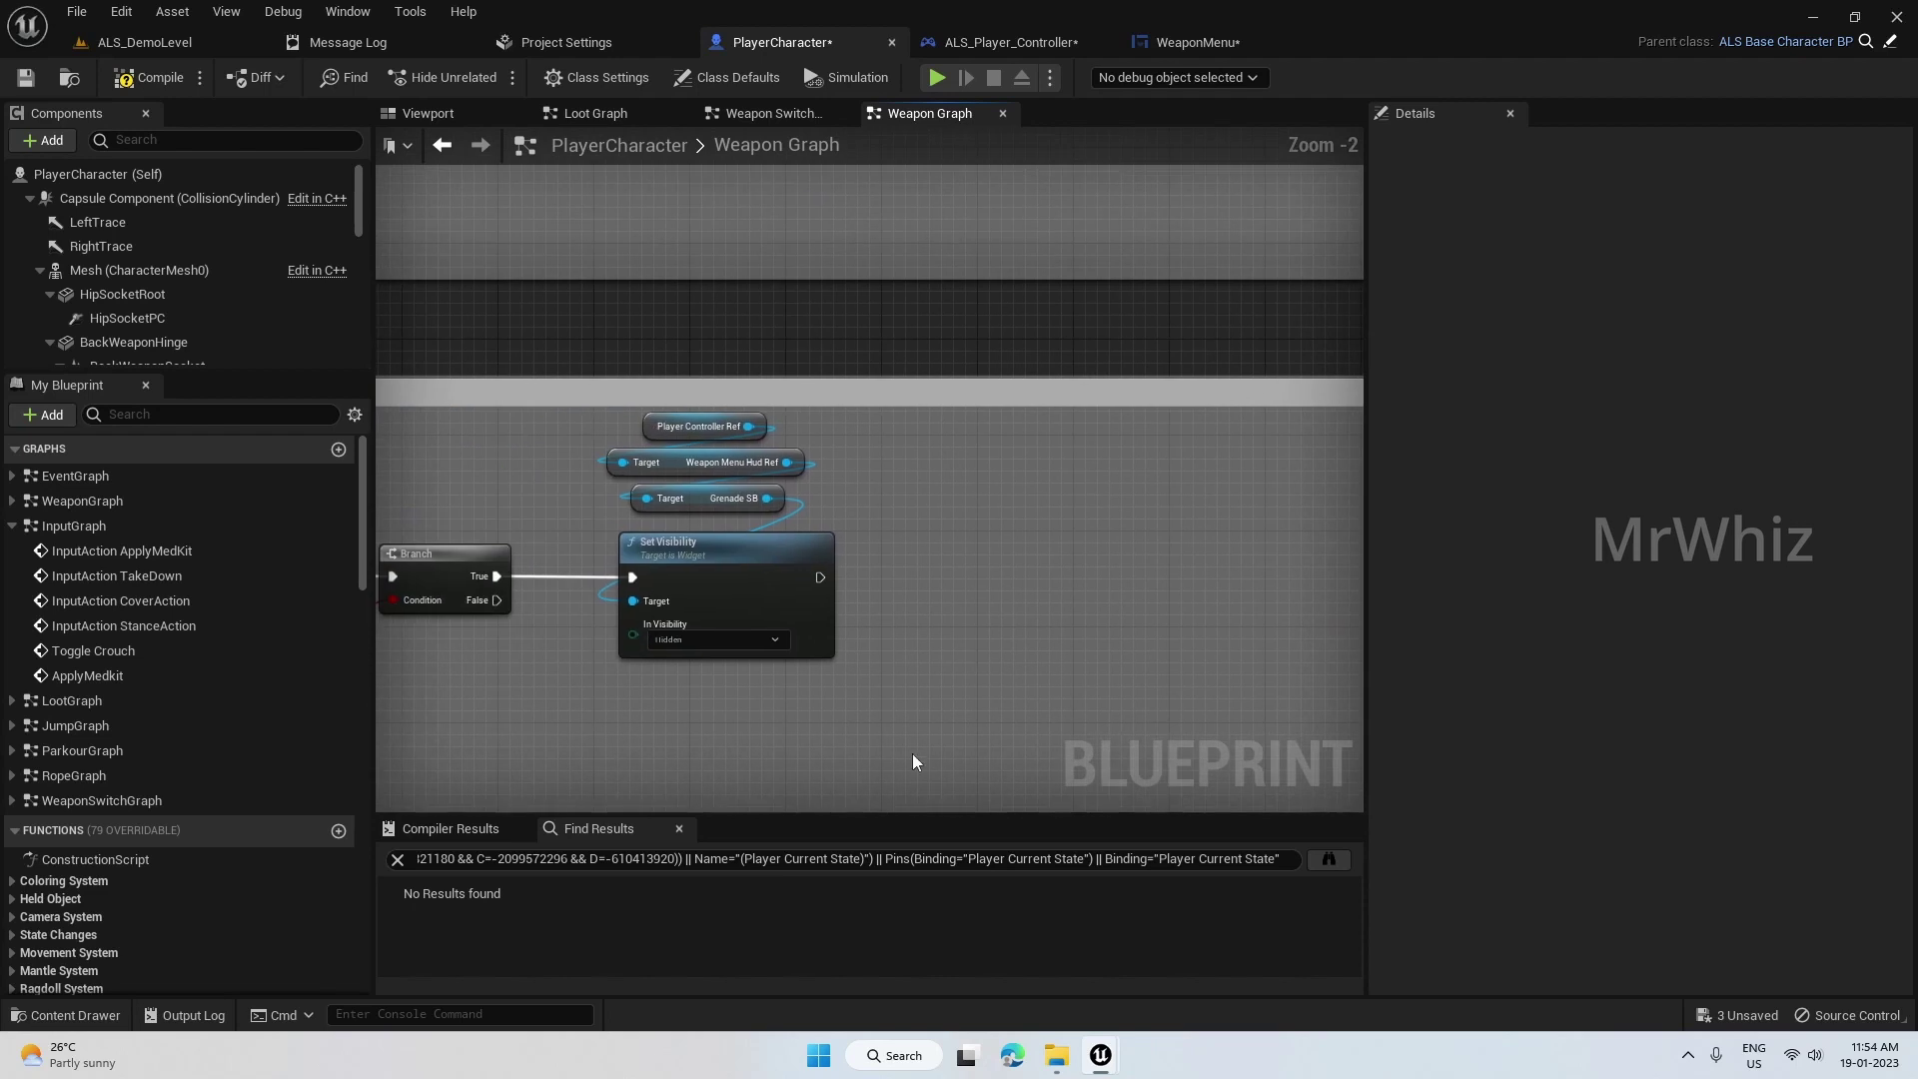
{"action": "left_click_drag", "start_coordinate": [911, 754], "coordinate": [606, 429]}
- Delete the Set Visibility node along with its Grenade SB and Weapon Menu Hud Ref getters
{"action": "left_click", "coordinate": [835, 691]}
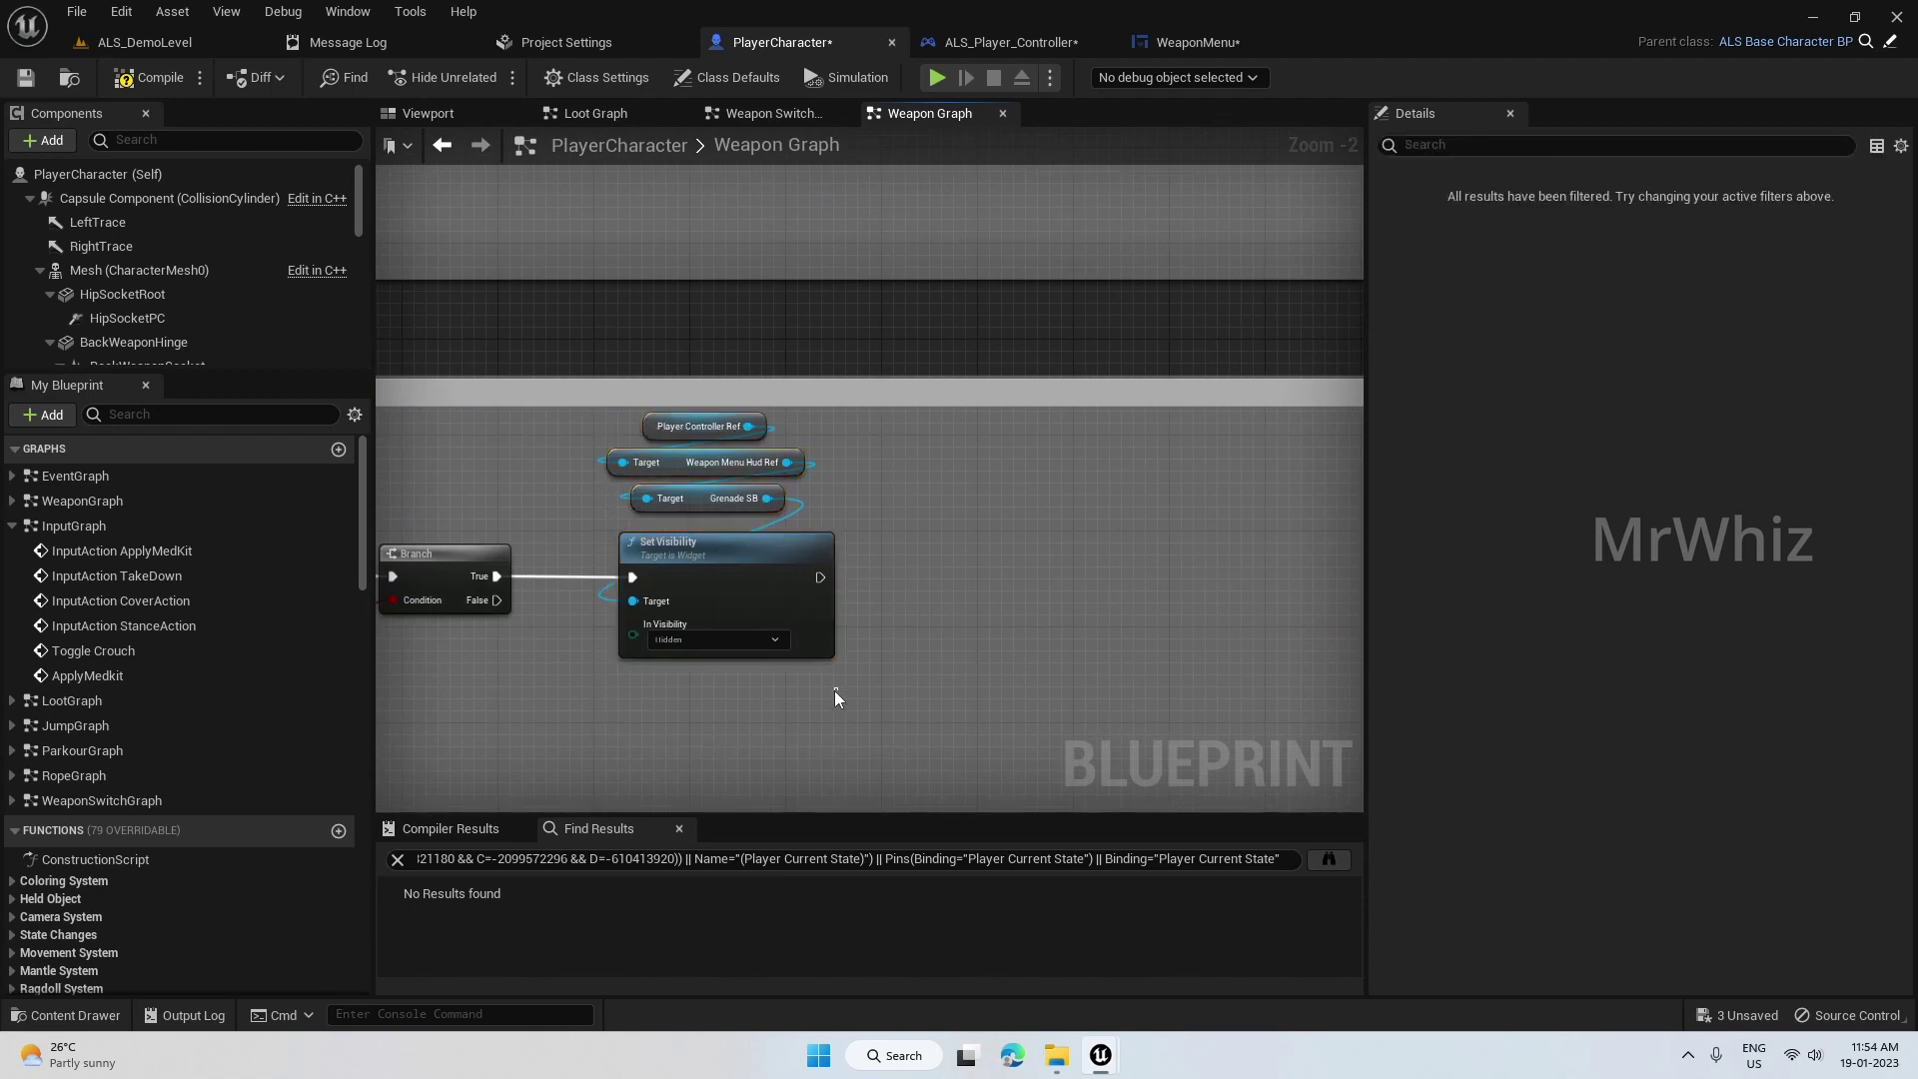
{"action": "left_click", "coordinate": [726, 553]}
{"action": "left_click", "coordinate": [711, 498], "text": "ctrl"}
{"action": "left_click", "coordinate": [640, 472], "text": "ctrl"}
{"action": "key", "text": "Delete"}
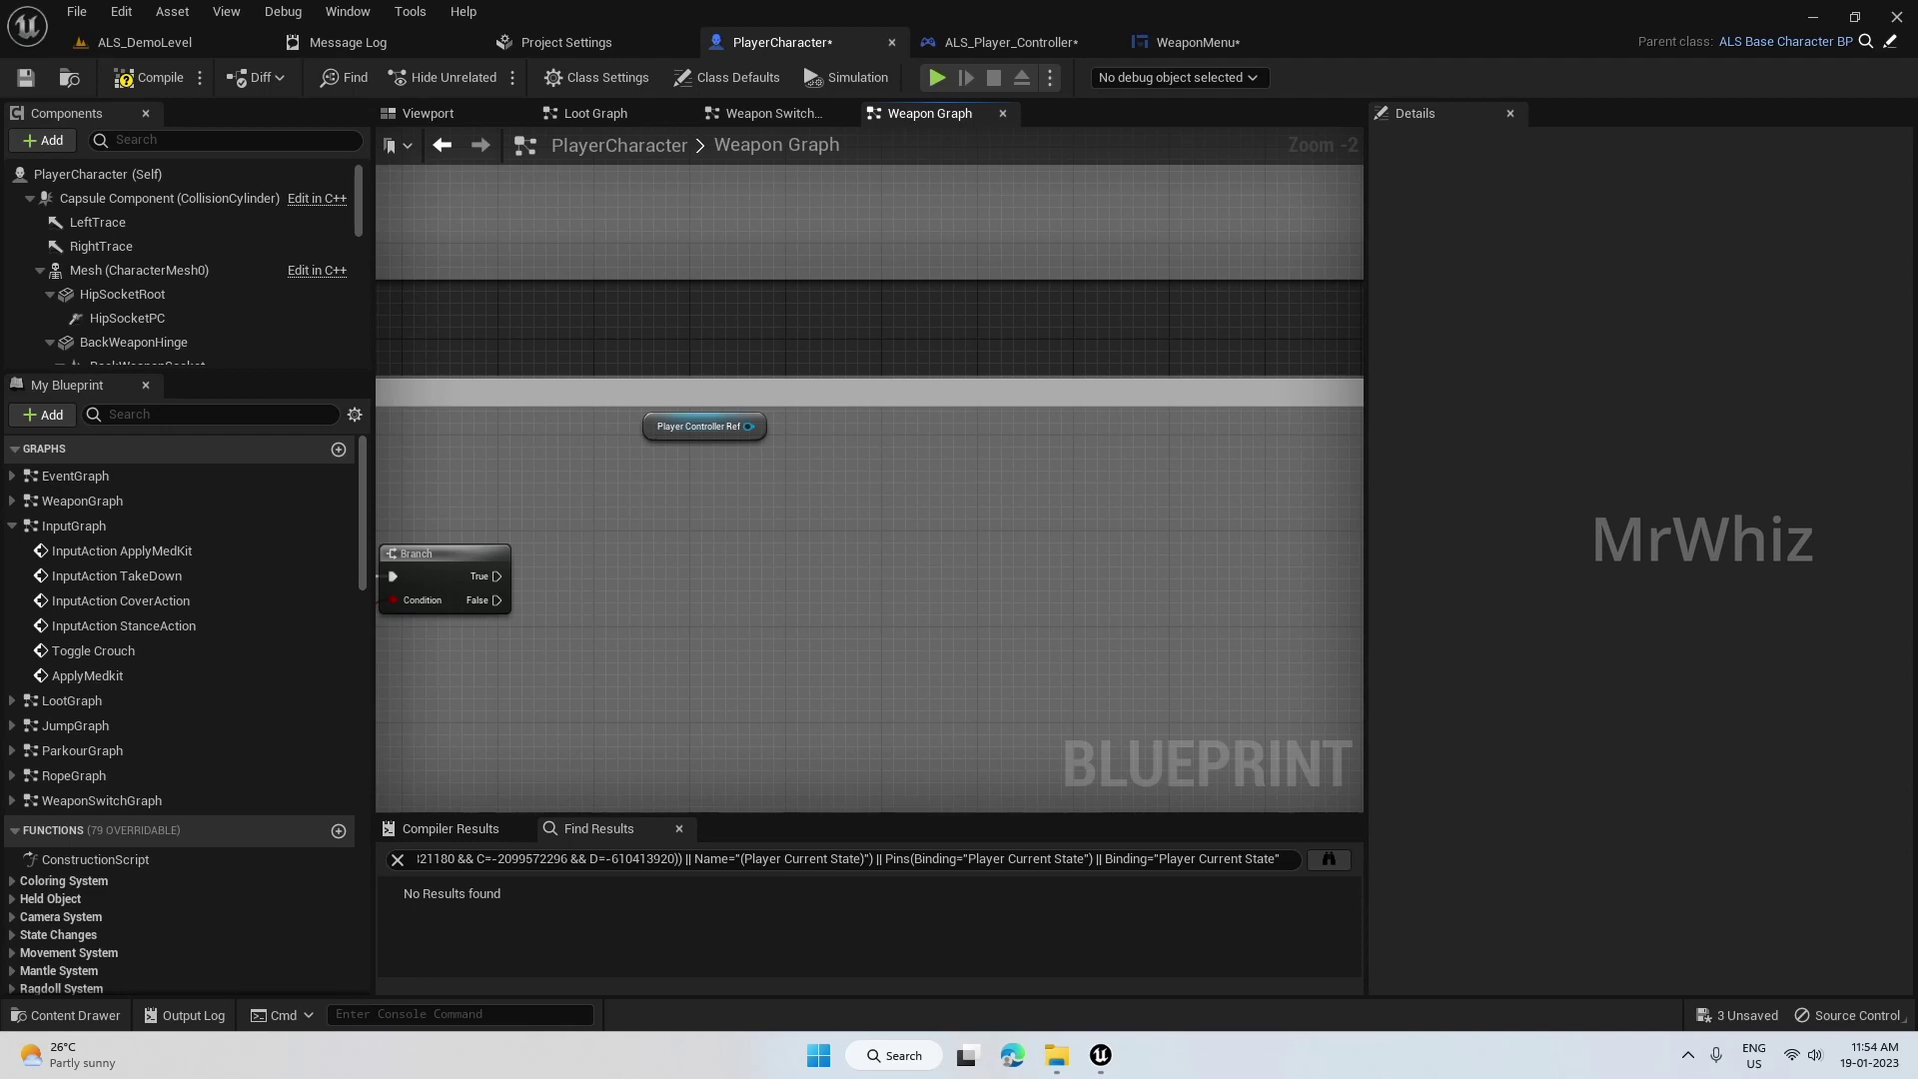
- Add a Weapon Menu HRef getter from the Player Controller Ref output
{"action": "right_click_drag", "start_coordinate": [840, 610], "coordinate": [914, 562]}
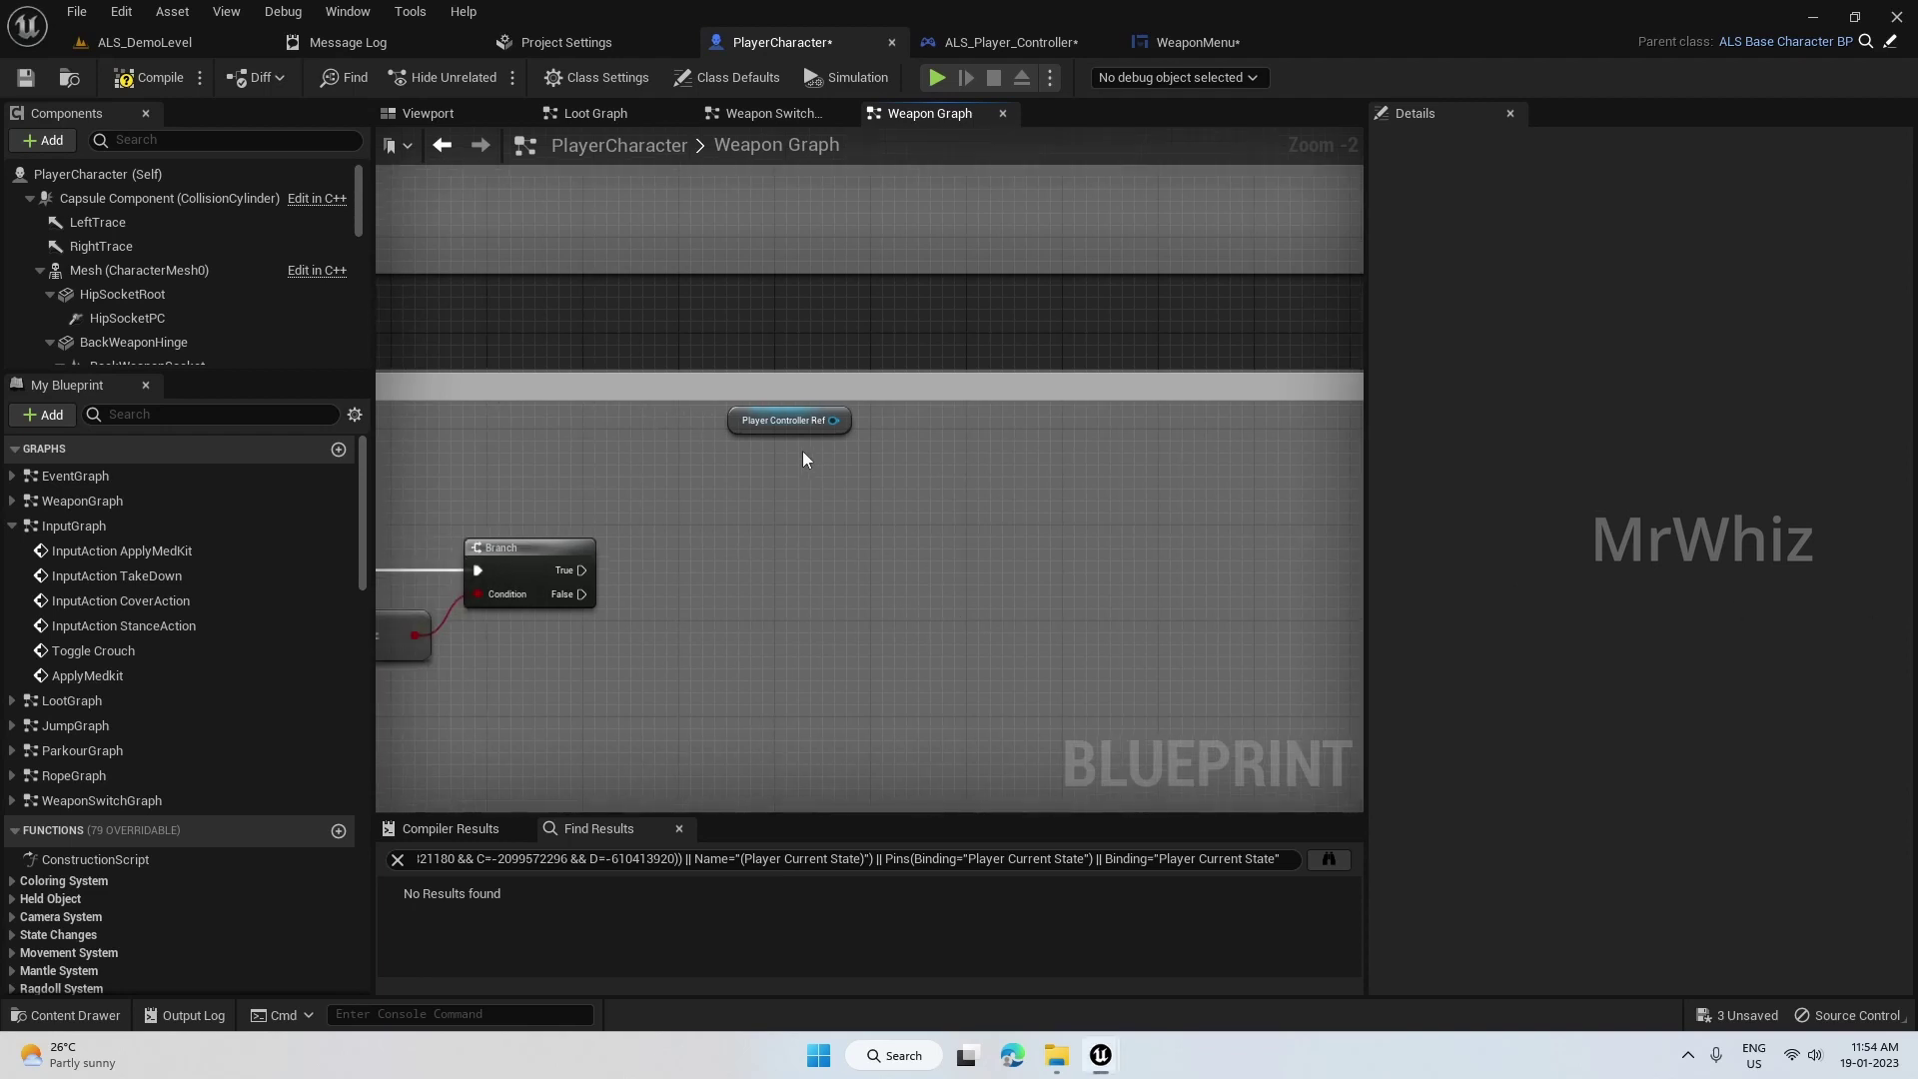
{"action": "left_click_drag", "start_coordinate": [835, 419], "coordinate": [776, 470]}
{"action": "type", "text": "wea"}
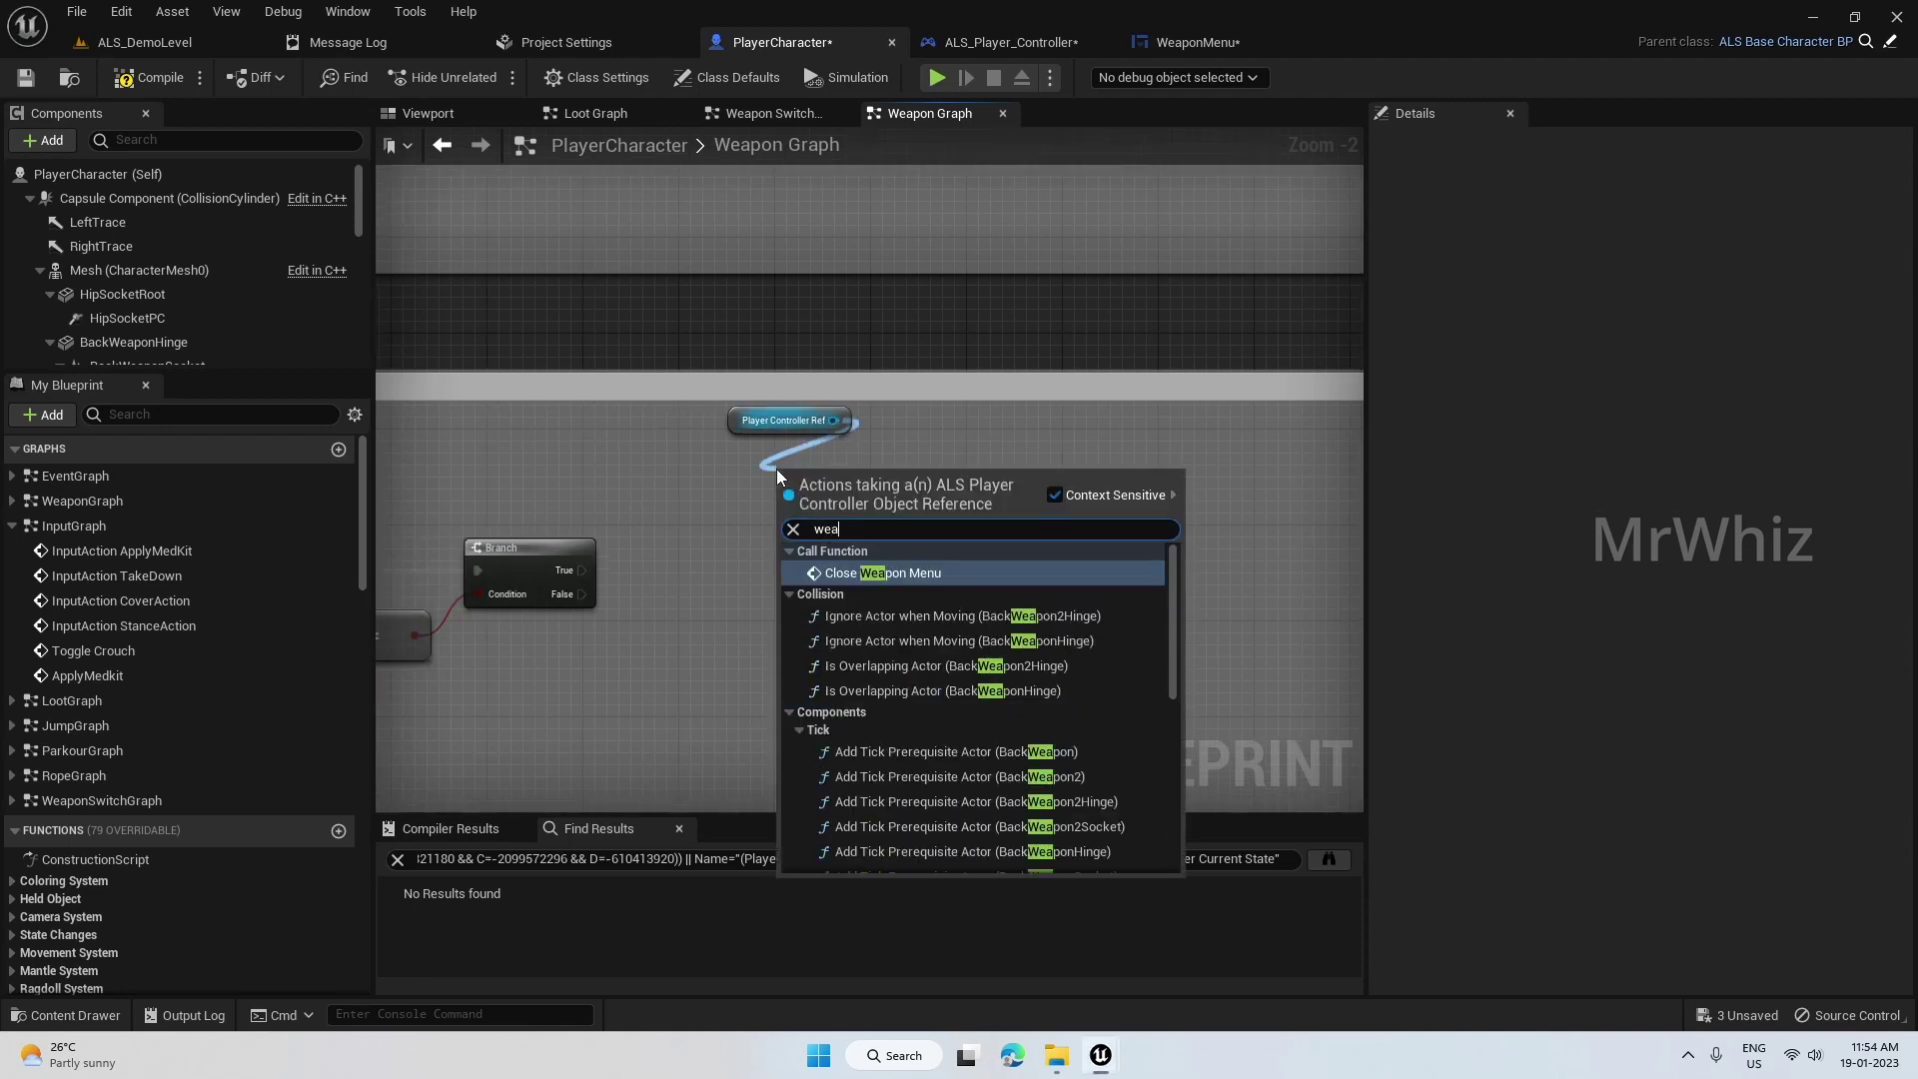
{"action": "type", "text": "pon menu hre"}
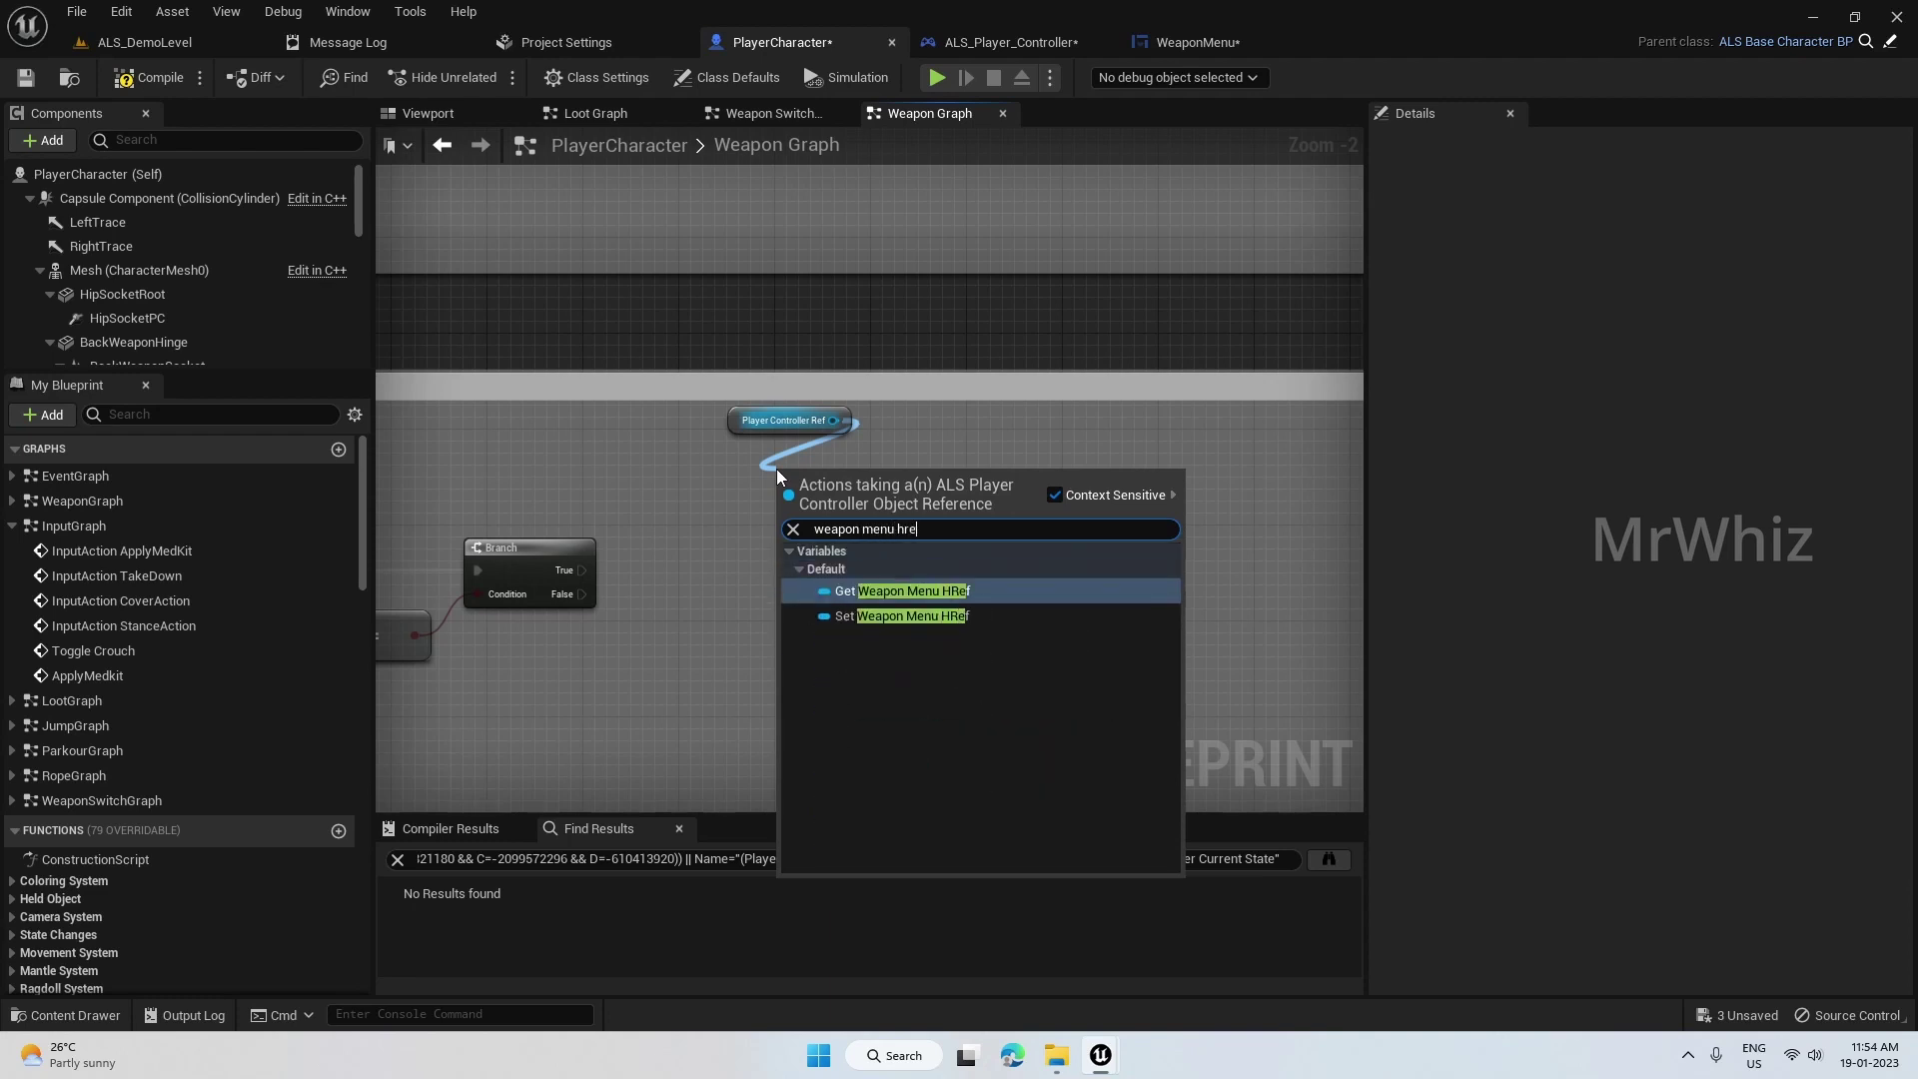
{"action": "key", "text": "Return"}
{"action": "mouse_move", "coordinate": [856, 482]}
{"action": "left_mouse_down"}
{"action": "mouse_move", "coordinate": [801, 474]}
{"action": "mouse_move", "coordinate": [698, 555]}
{"action": "left_mouse_up"}
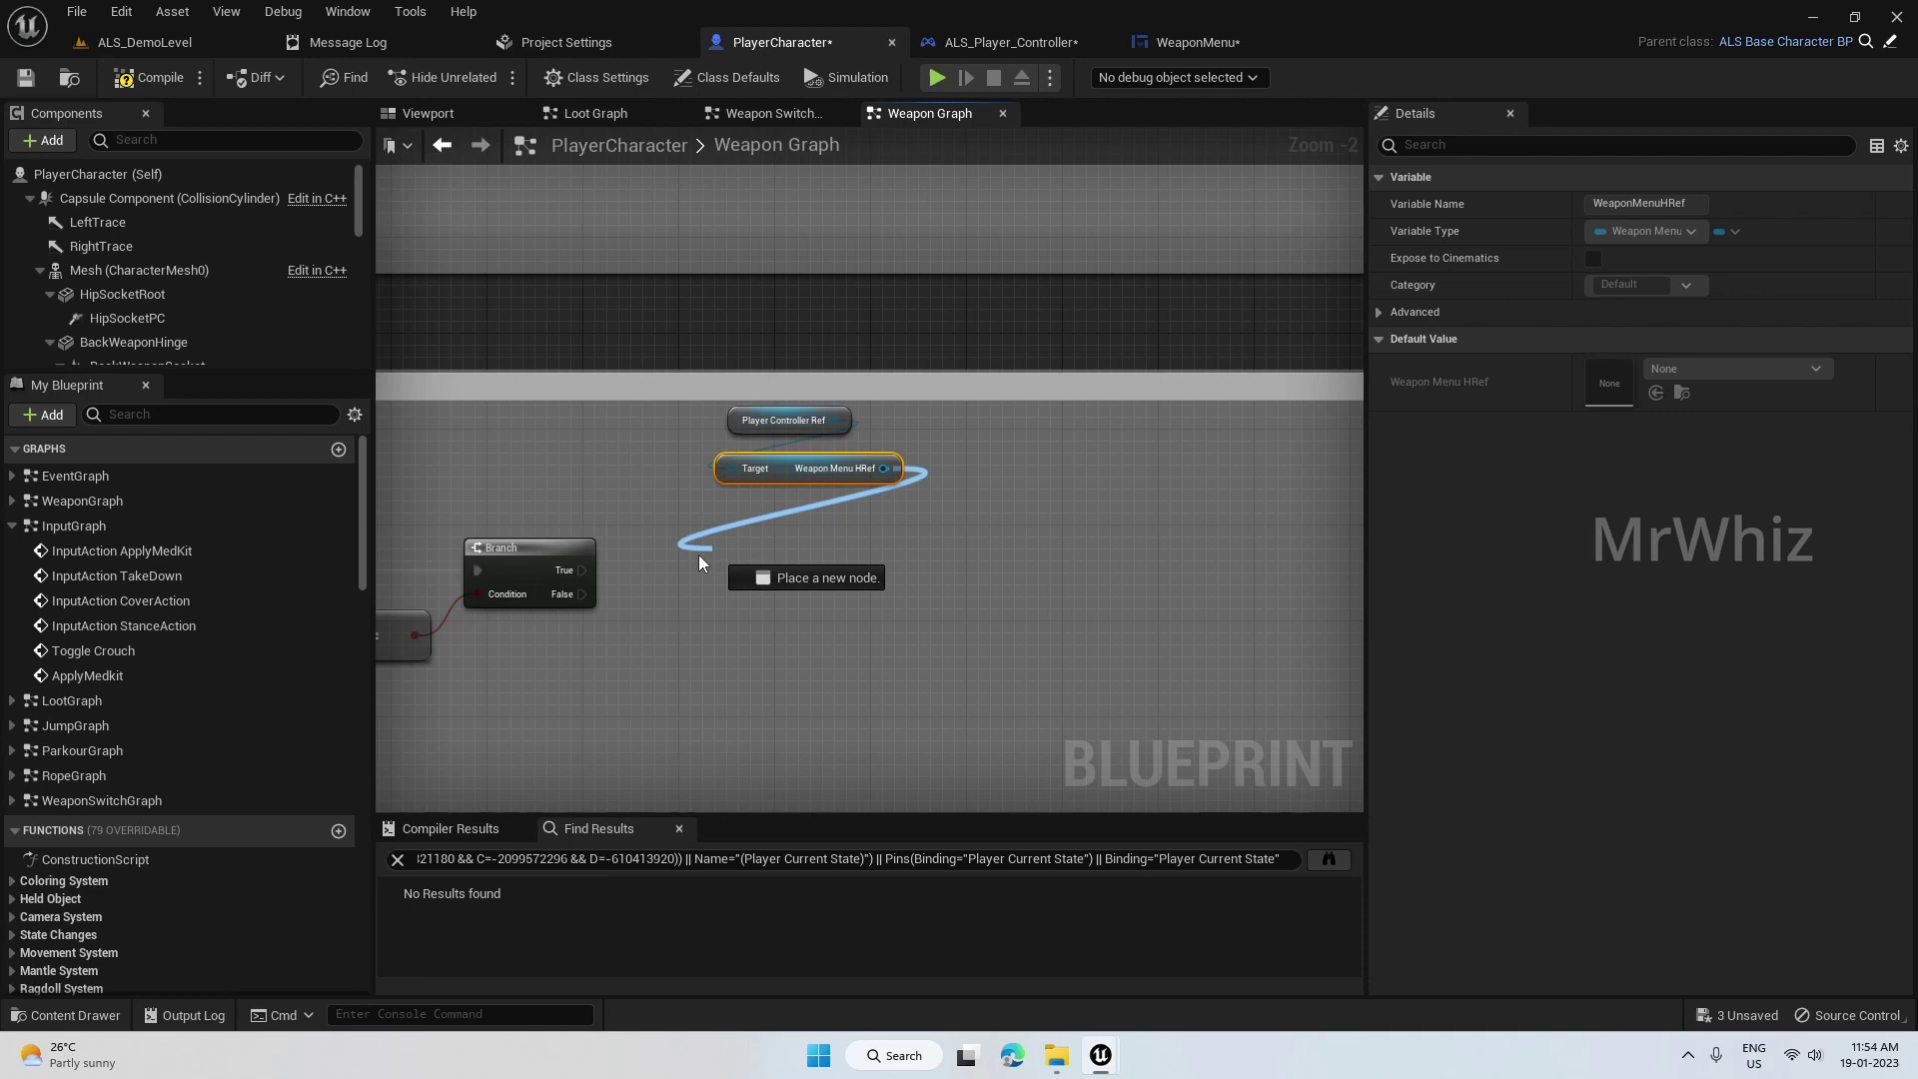
{"action": "type", "text": "set text"}
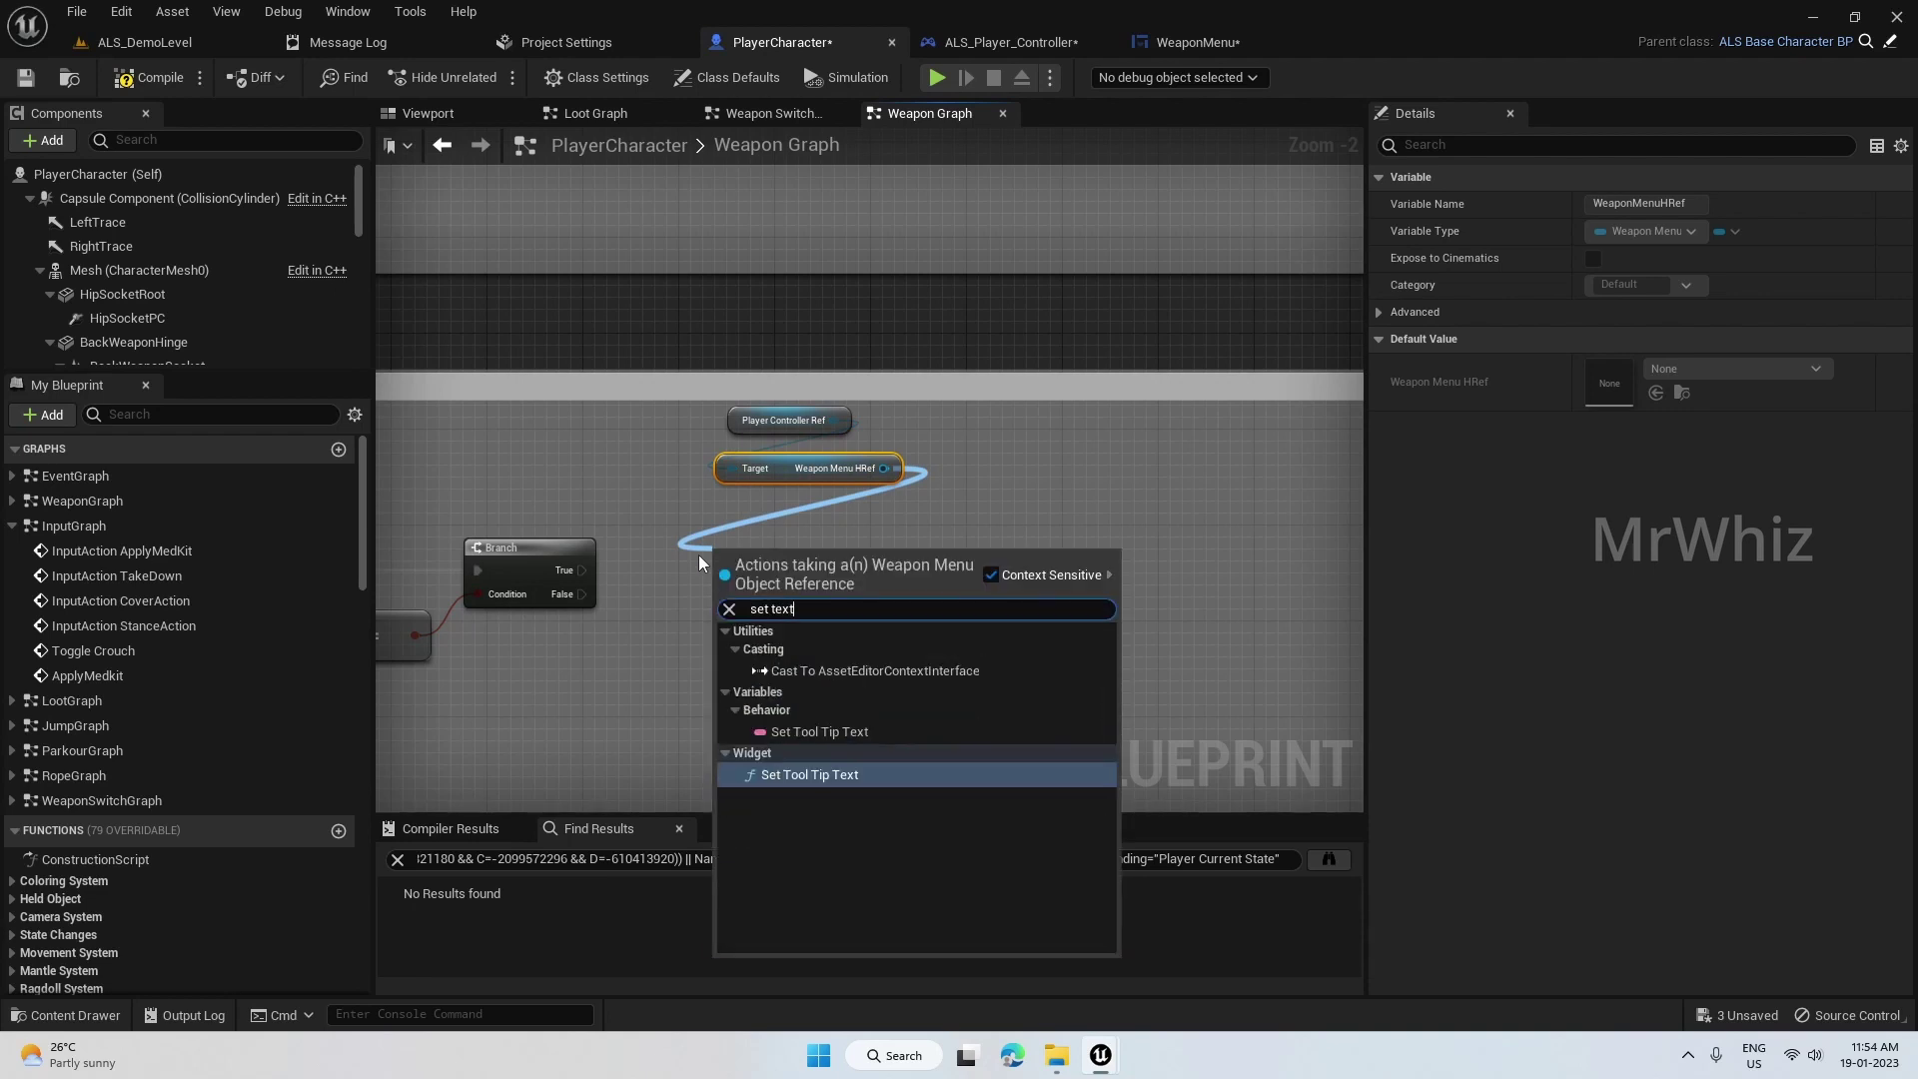
- Add the weapon menu's Grenade getter from Weapon Menu HRef
{"action": "key", "text": "BackSpace"}
{"action": "key", "text": "BackSpace"}
{"action": "key", "text": "BackSpace"}
{"action": "key", "text": "BackSpace"}
{"action": "key", "text": "BackSpace"}
{"action": "key", "text": "BackSpace"}
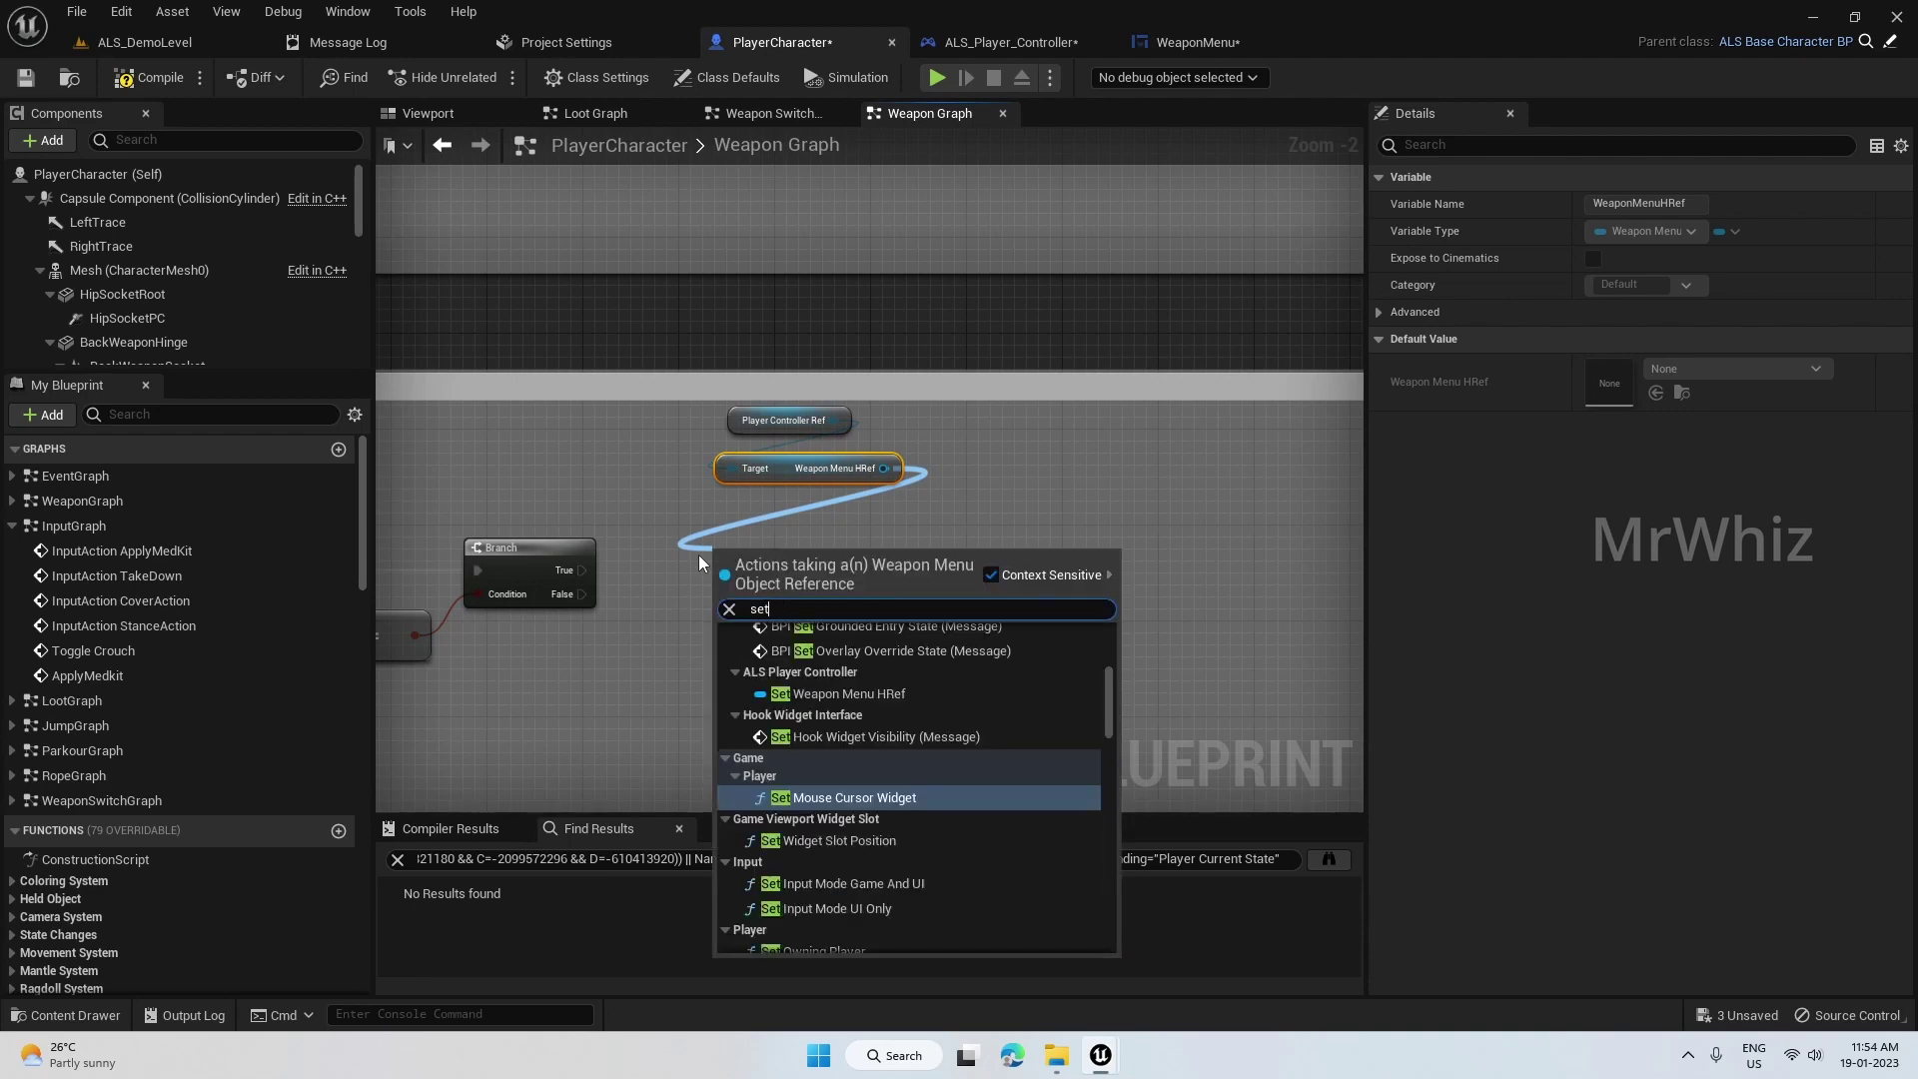
{"action": "key", "text": "BackSpace"}
{"action": "key", "text": "BackSpace"}
{"action": "type", "text": "greatd"}
{"action": "key", "text": "BackSpace"}
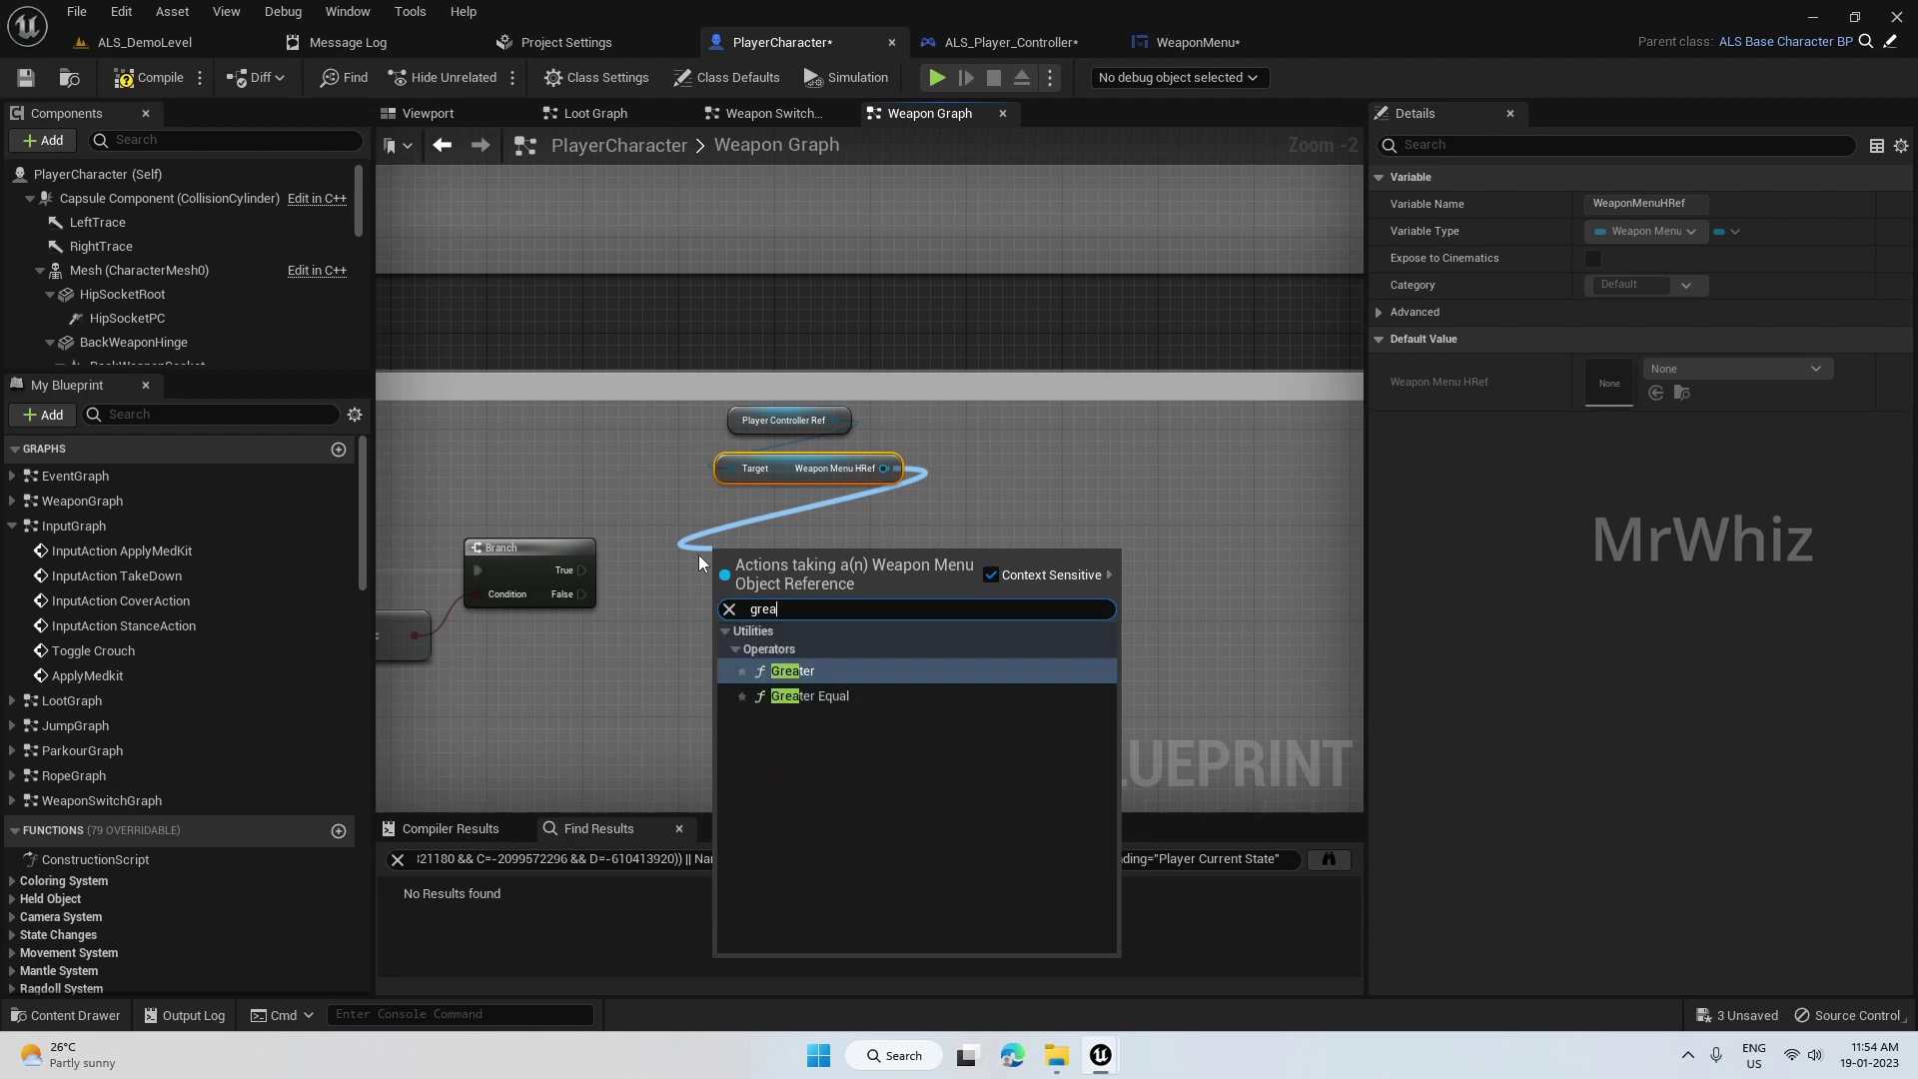
{"action": "key", "text": "BackSpace"}
{"action": "key", "text": "BackSpace"}
{"action": "key", "text": "Down"}
{"action": "key", "text": "Down"}
{"action": "key", "text": "Down"}
{"action": "key", "text": "Down"}
{"action": "key", "text": "Up"}
{"action": "key", "text": "Return"}
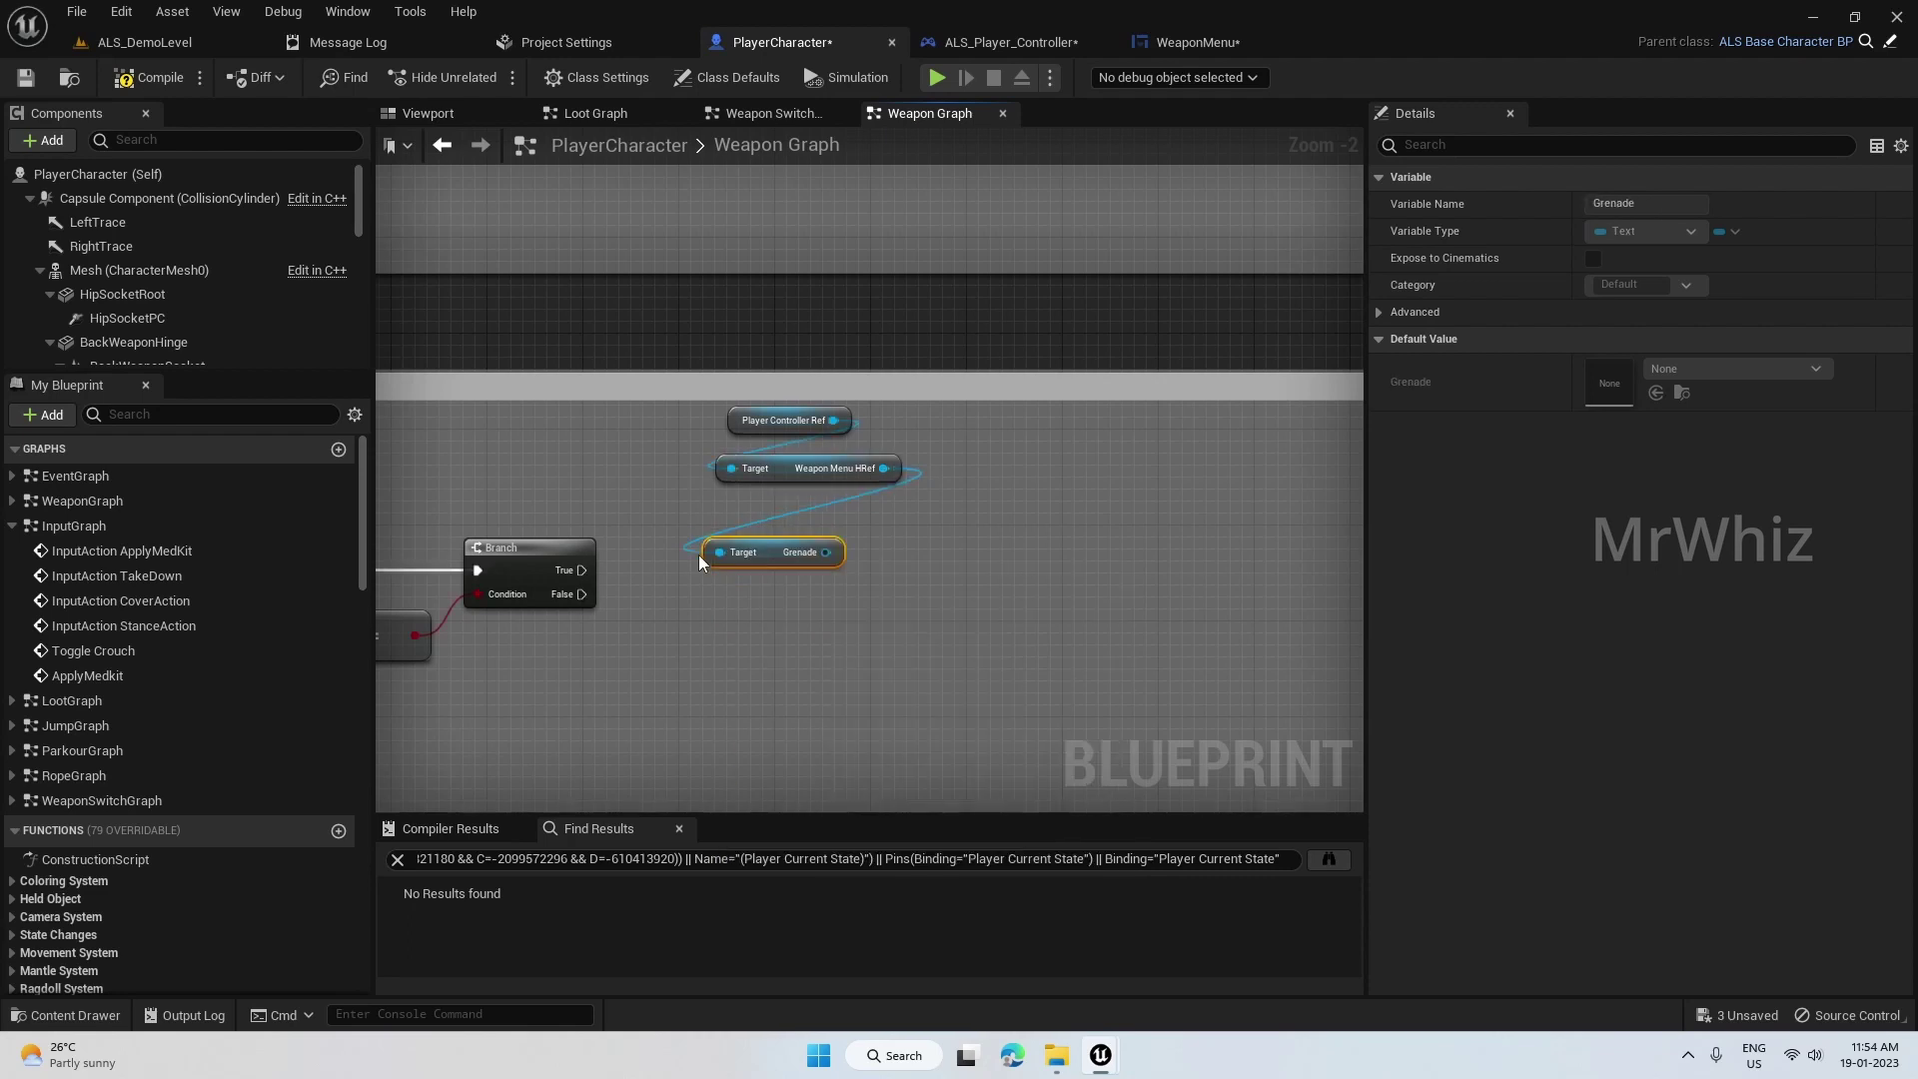
- Add a SetText (Text) node on Grenade and wire the Branch True path into it
{"action": "mouse_move", "coordinate": [776, 551]}
{"action": "left_mouse_down"}
{"action": "mouse_move", "coordinate": [790, 515]}
{"action": "mouse_move", "coordinate": [758, 571]}
{"action": "left_mouse_up"}
{"action": "type", "text": "set text"}
{"action": "key", "text": "Down"}
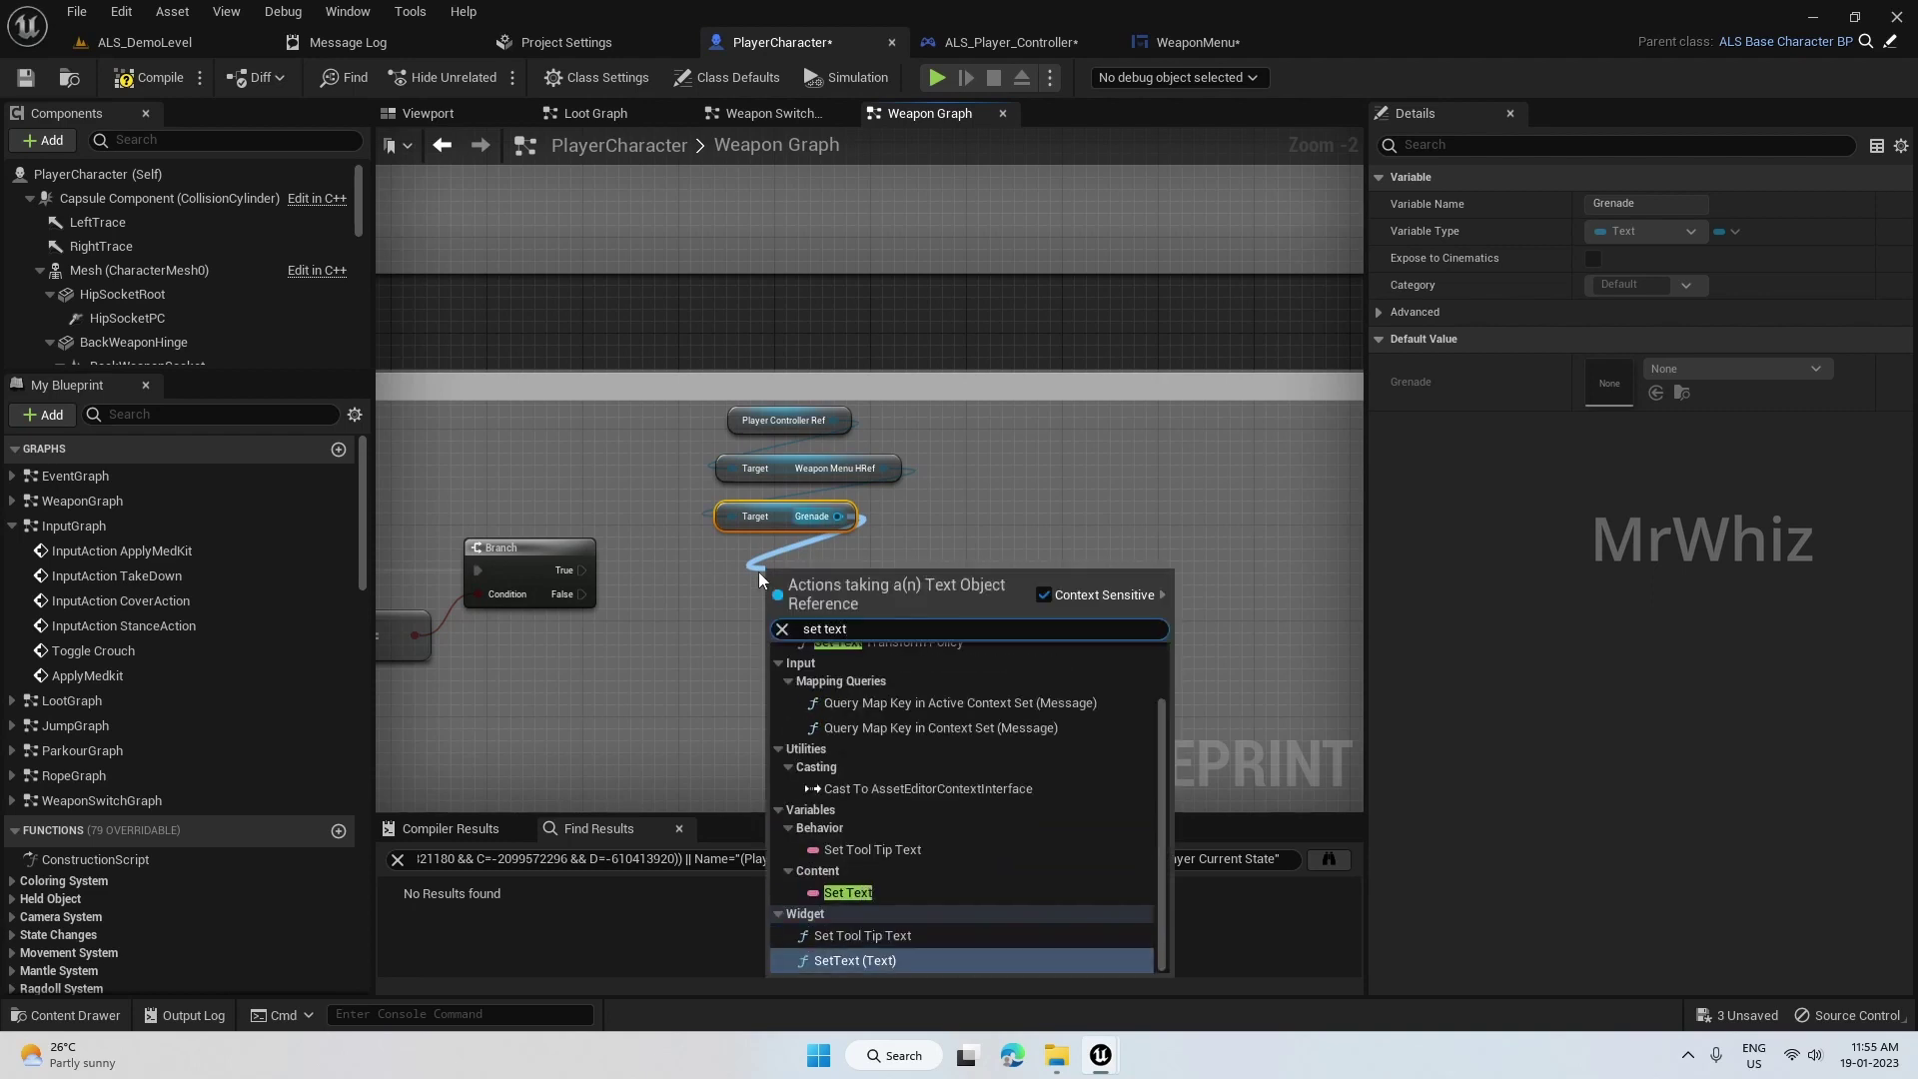
{"action": "key", "text": "Return"}
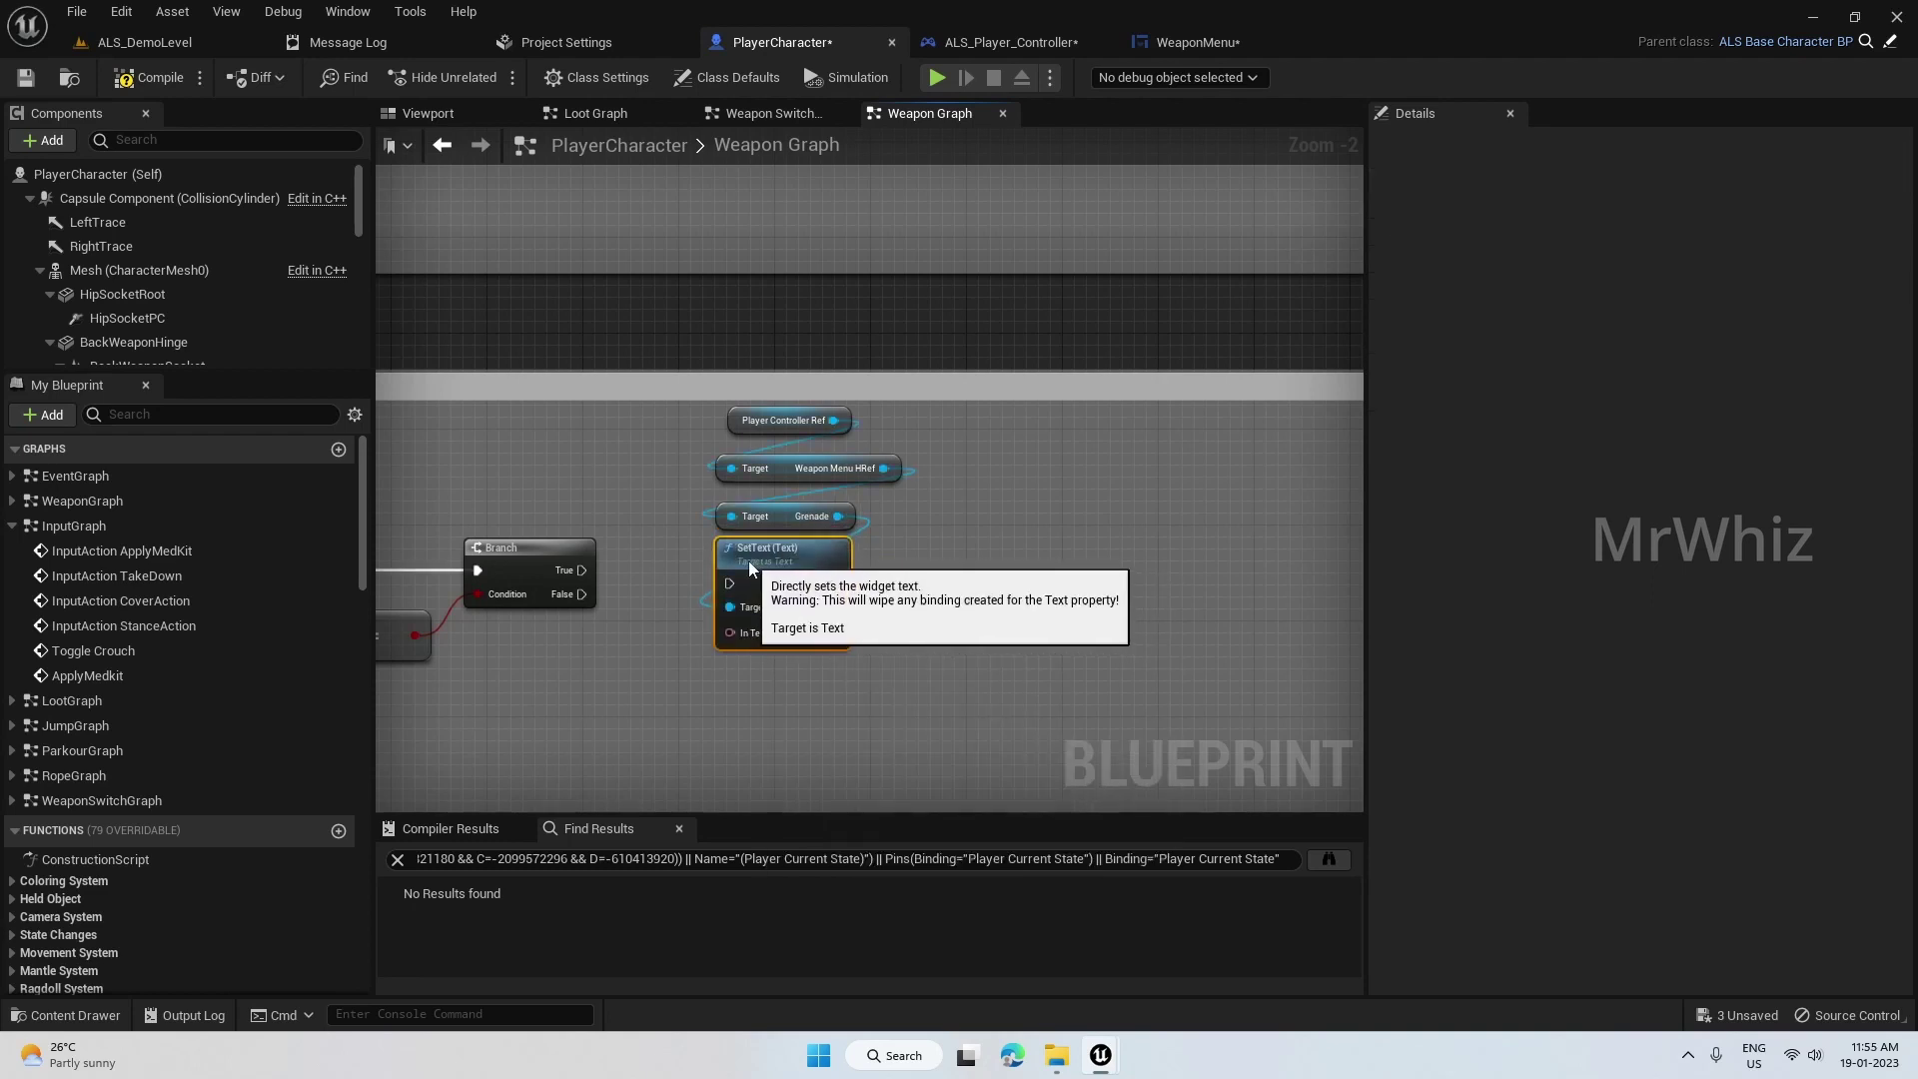
{"action": "left_click_drag", "start_coordinate": [787, 571], "coordinate": [739, 546]}
{"action": "left_click_drag", "start_coordinate": [582, 569], "coordinate": [729, 580]}
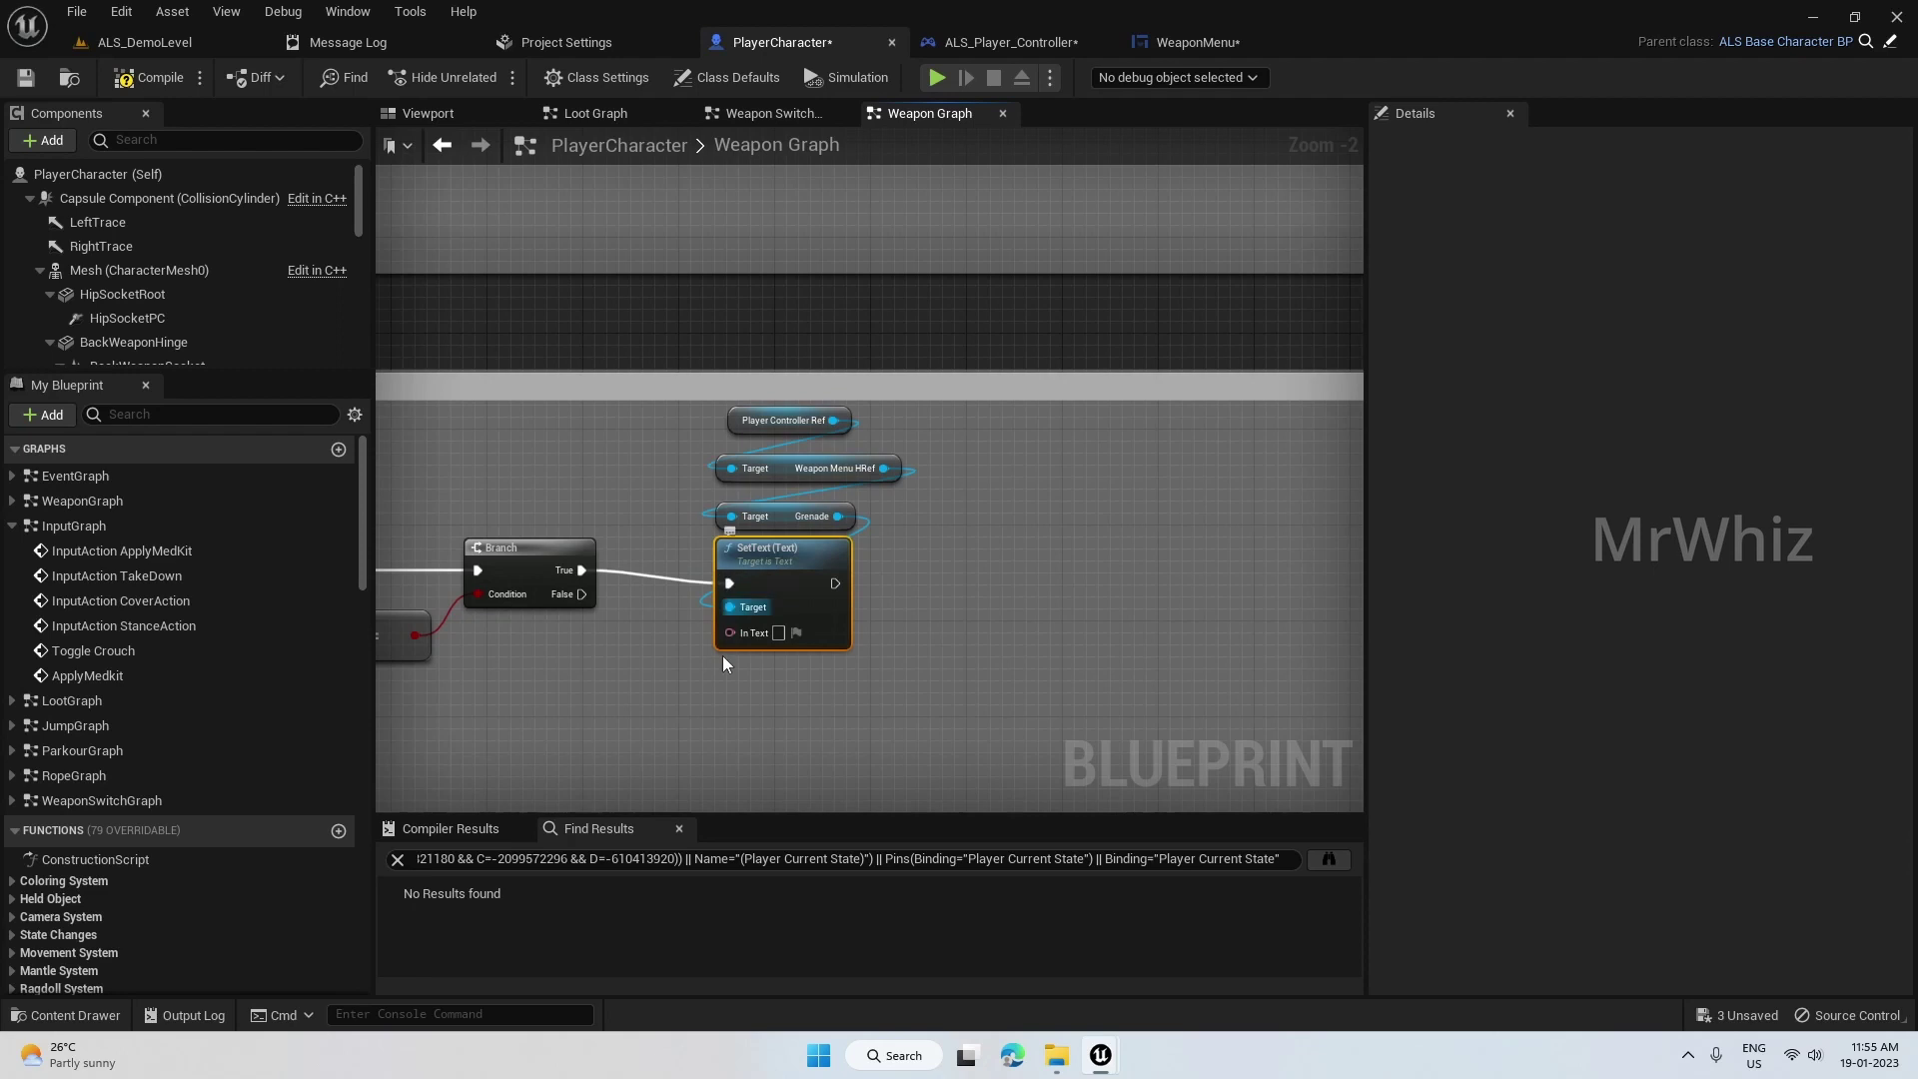
{"action": "mouse_move", "coordinate": [722, 656]}
{"action": "right_mouse_down"}
{"action": "mouse_move", "coordinate": [1173, 572]}
{"action": "mouse_move", "coordinate": [915, 618]}
{"action": "right_mouse_up"}
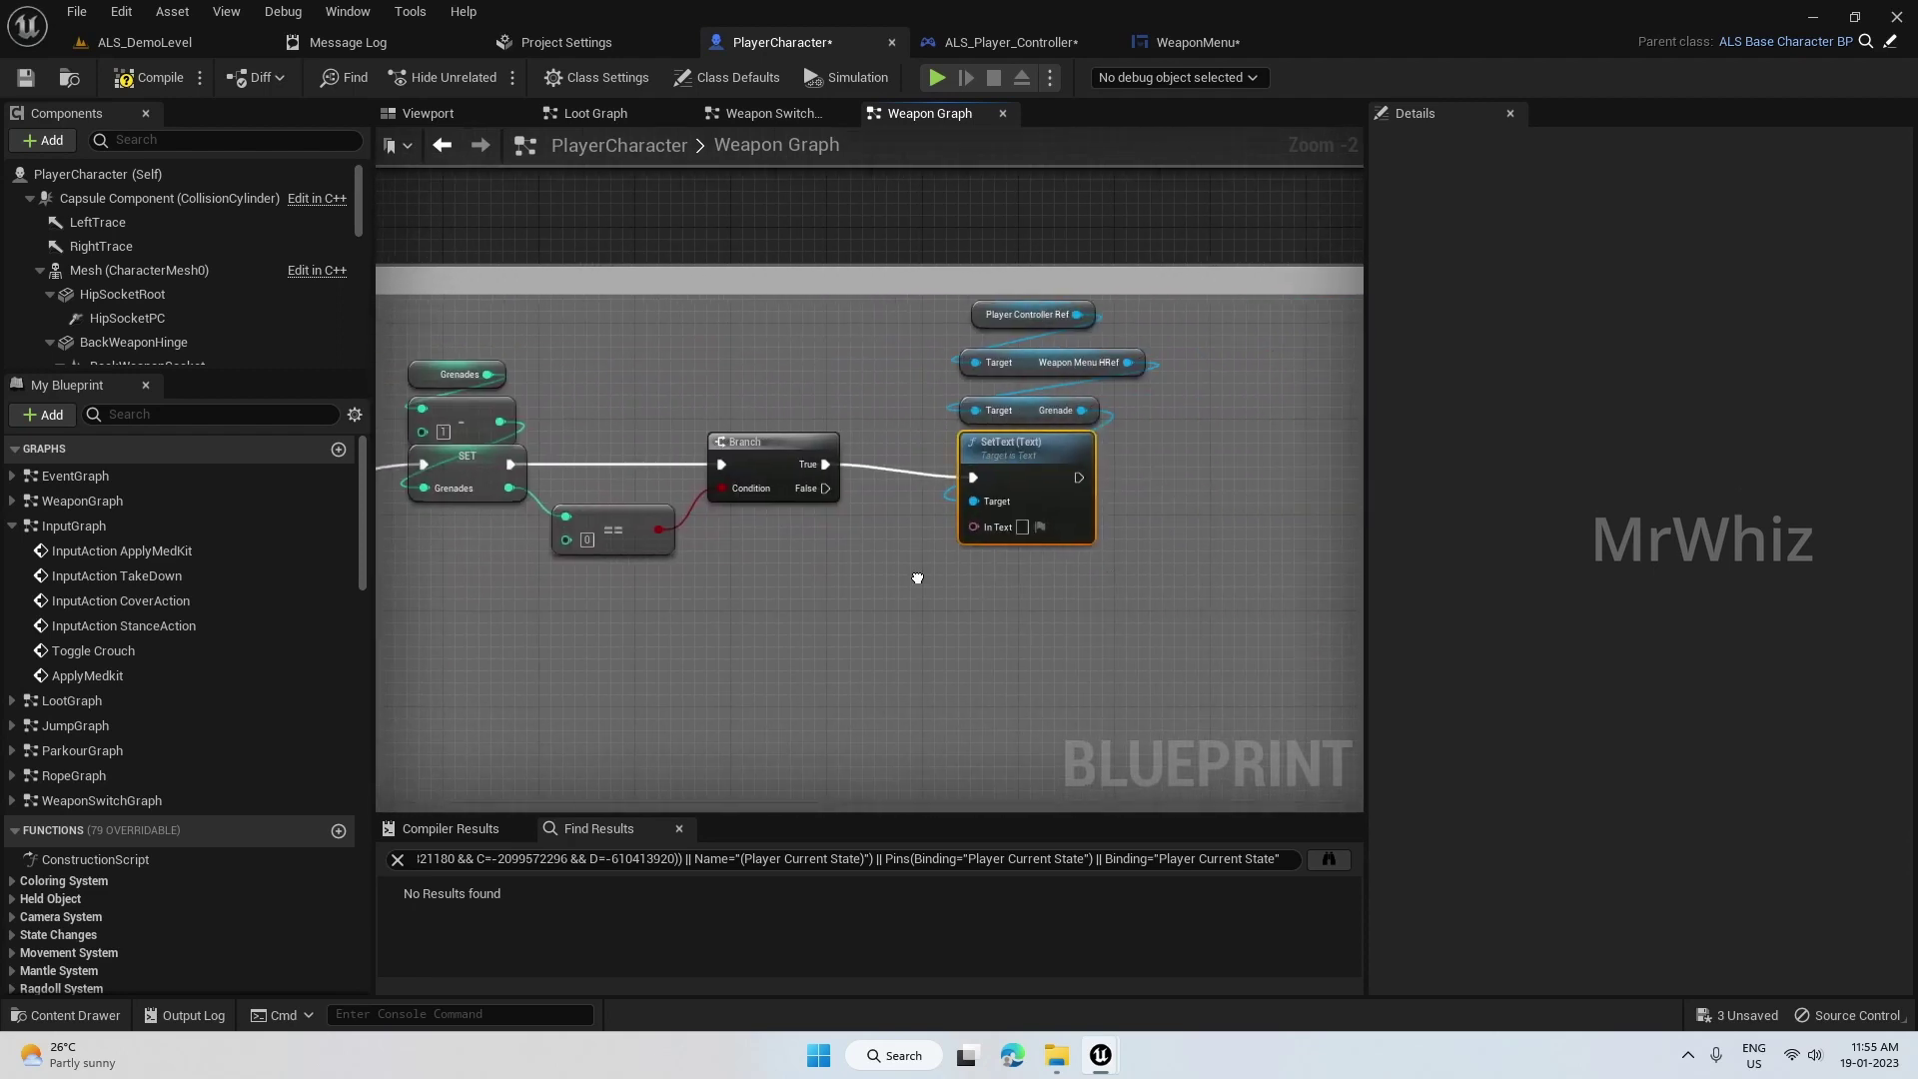
- Add a Grenades getter and feed it into SetText's In Text via To Text (Integer)
{"action": "right_click", "coordinate": [911, 613]}
{"action": "type", "text": "grea"}
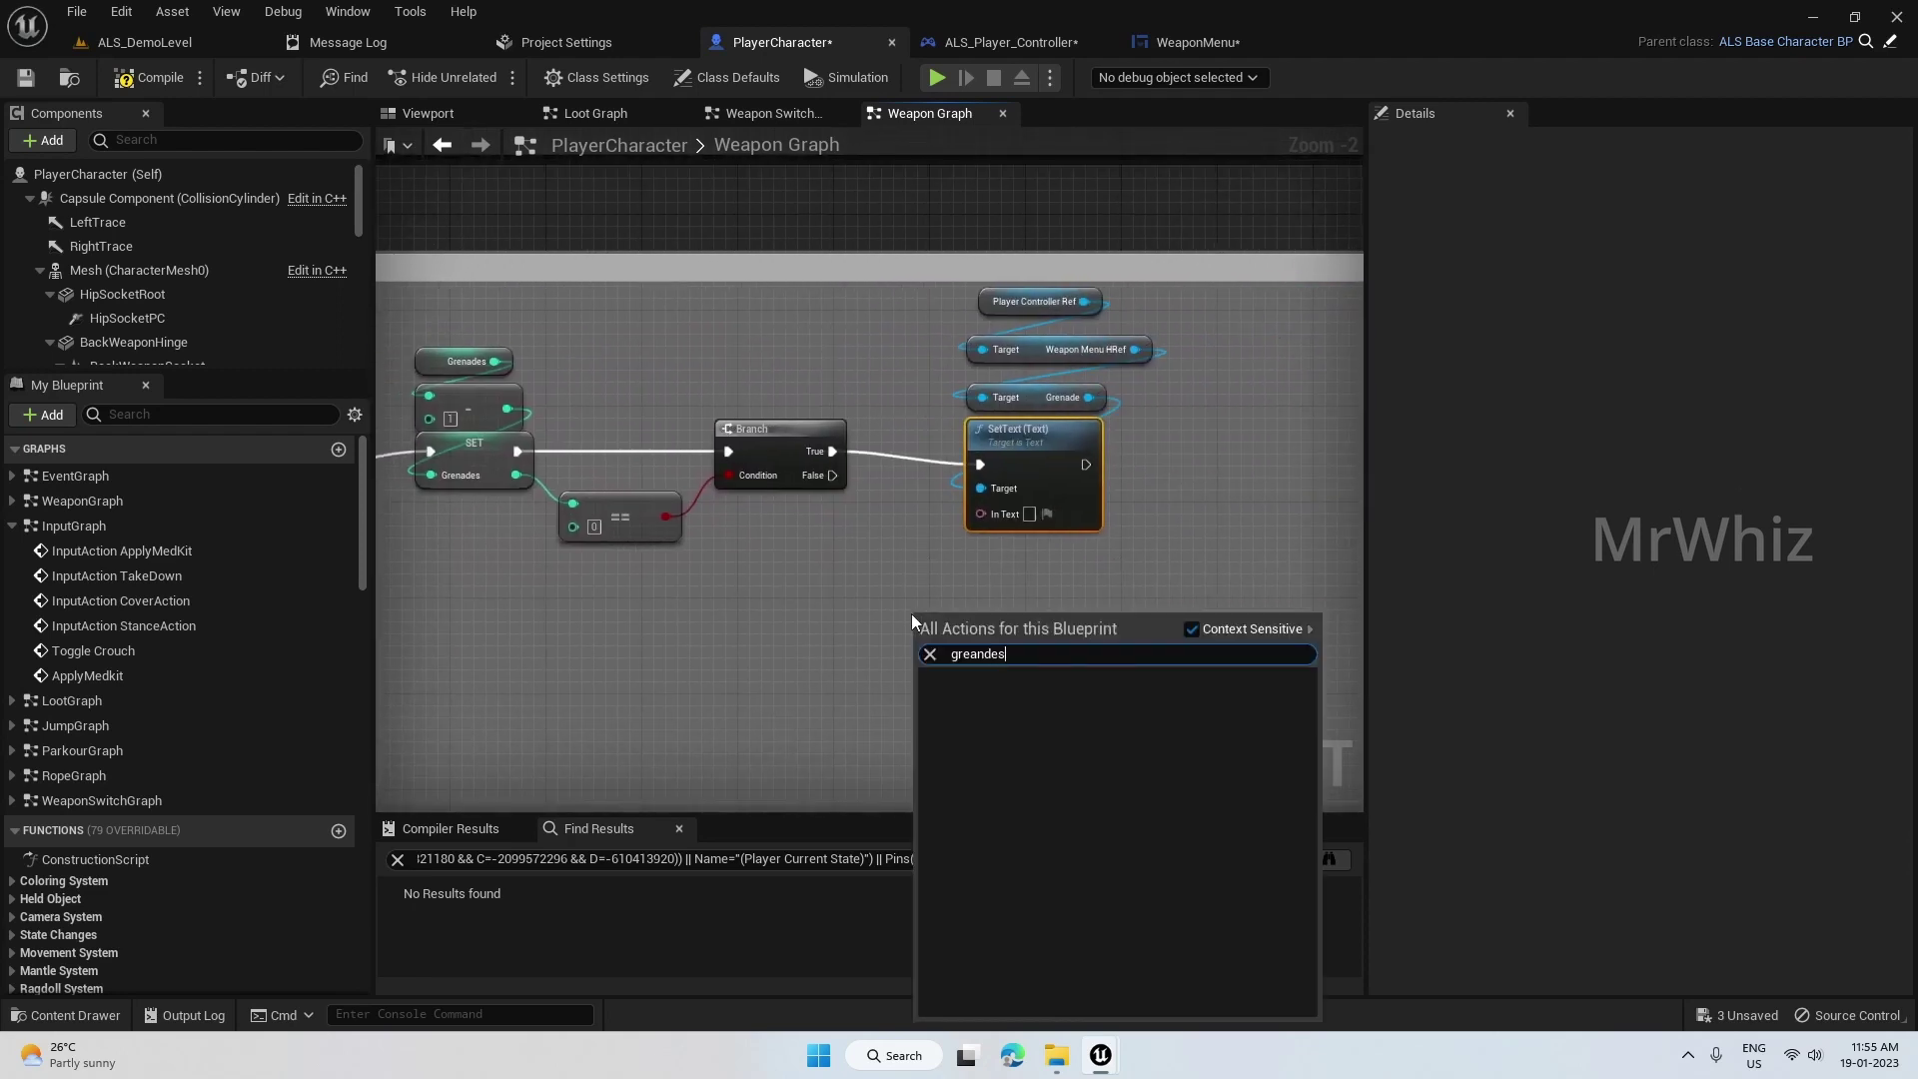
{"action": "key", "text": "BackSpace"}
{"action": "type", "text": "nades"}
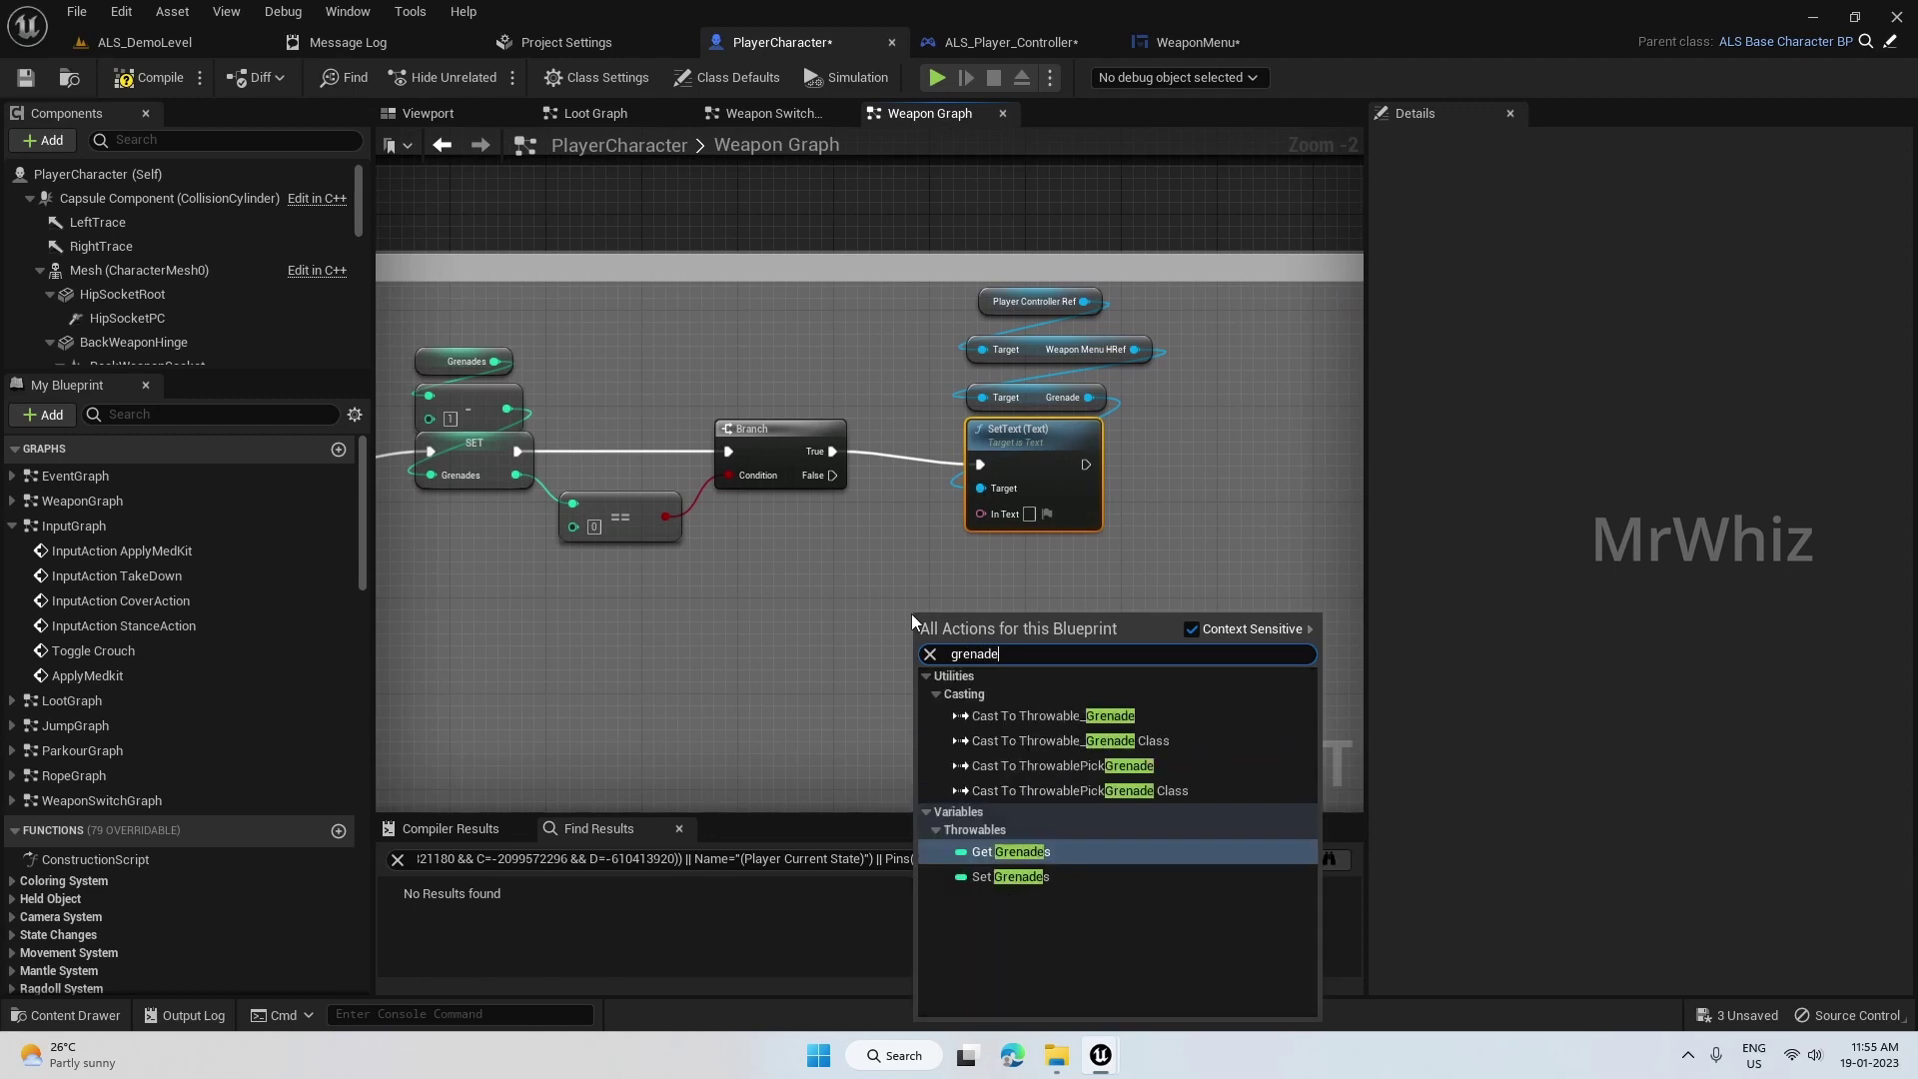
{"action": "key", "text": "Return"}
{"action": "right_click_drag", "start_coordinate": [1033, 630], "coordinate": [827, 675]}
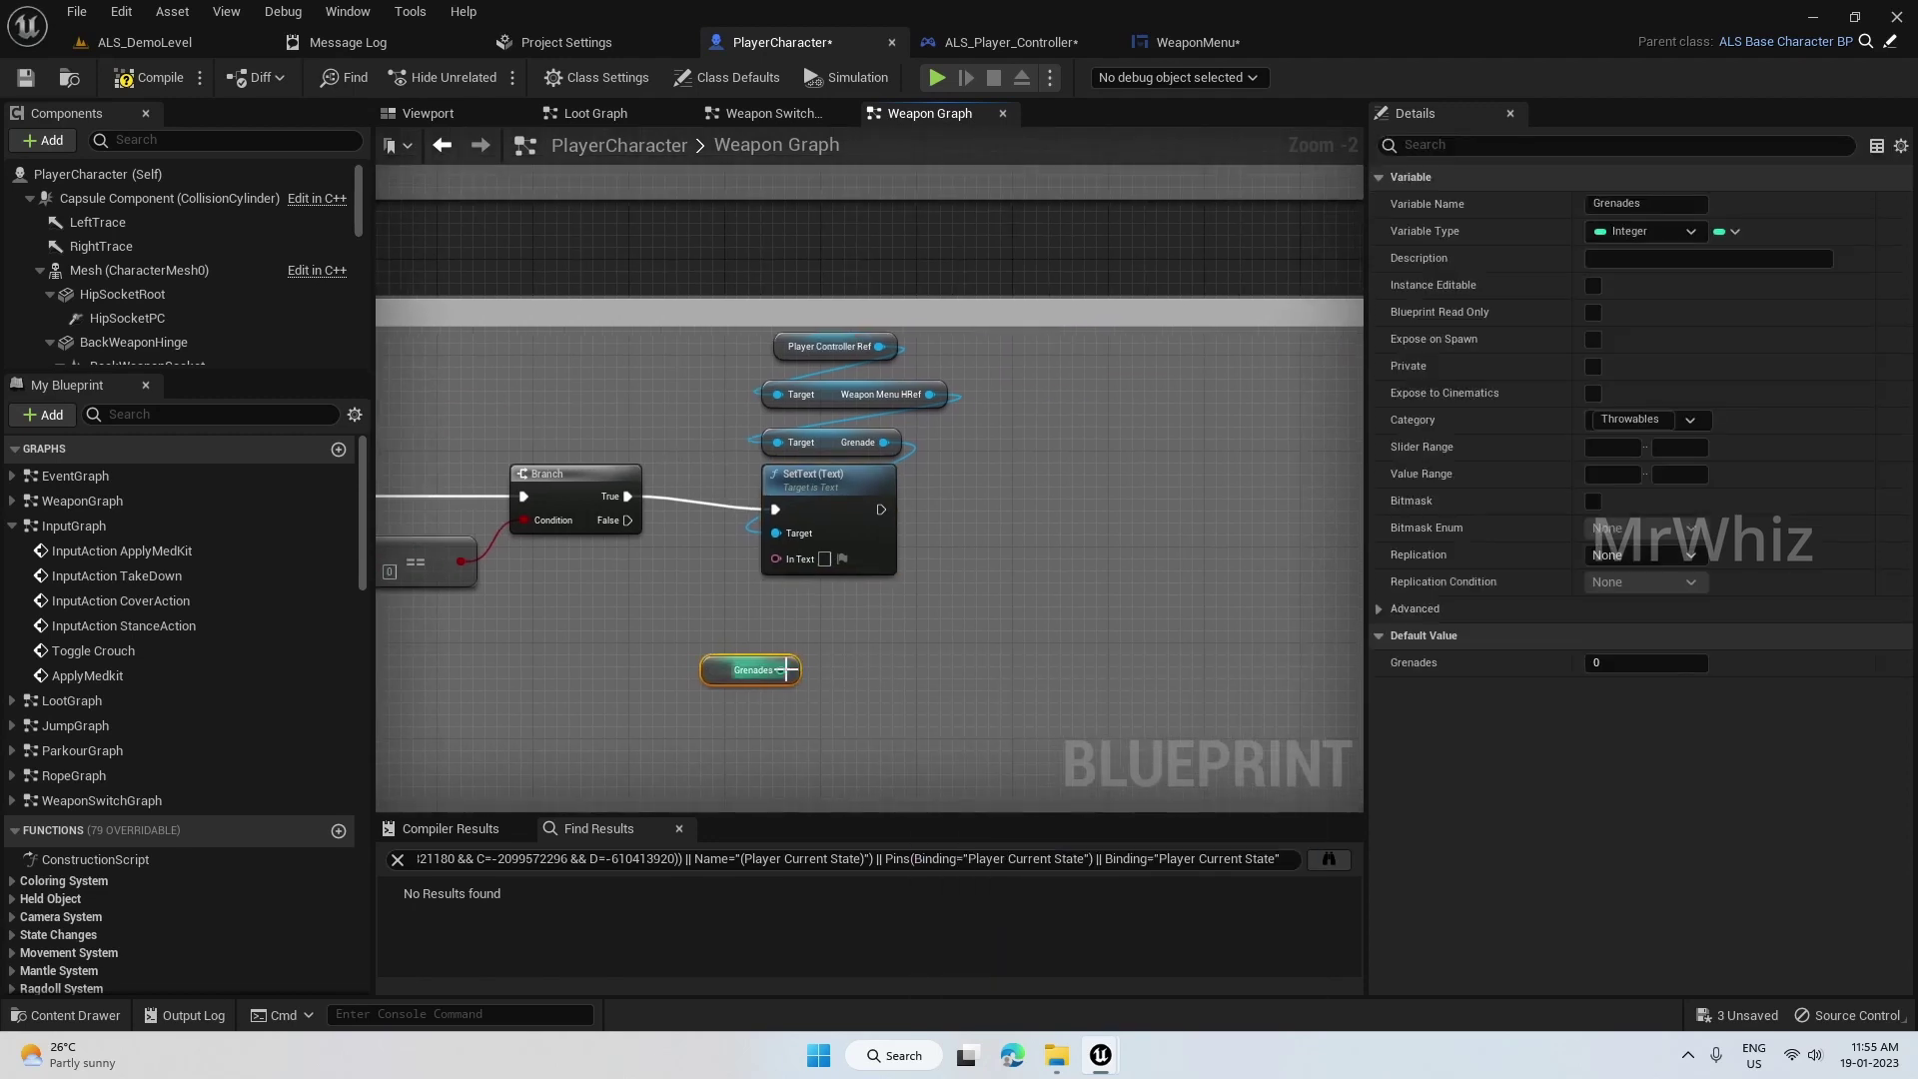
{"action": "left_click_drag", "start_coordinate": [783, 669], "coordinate": [781, 562]}
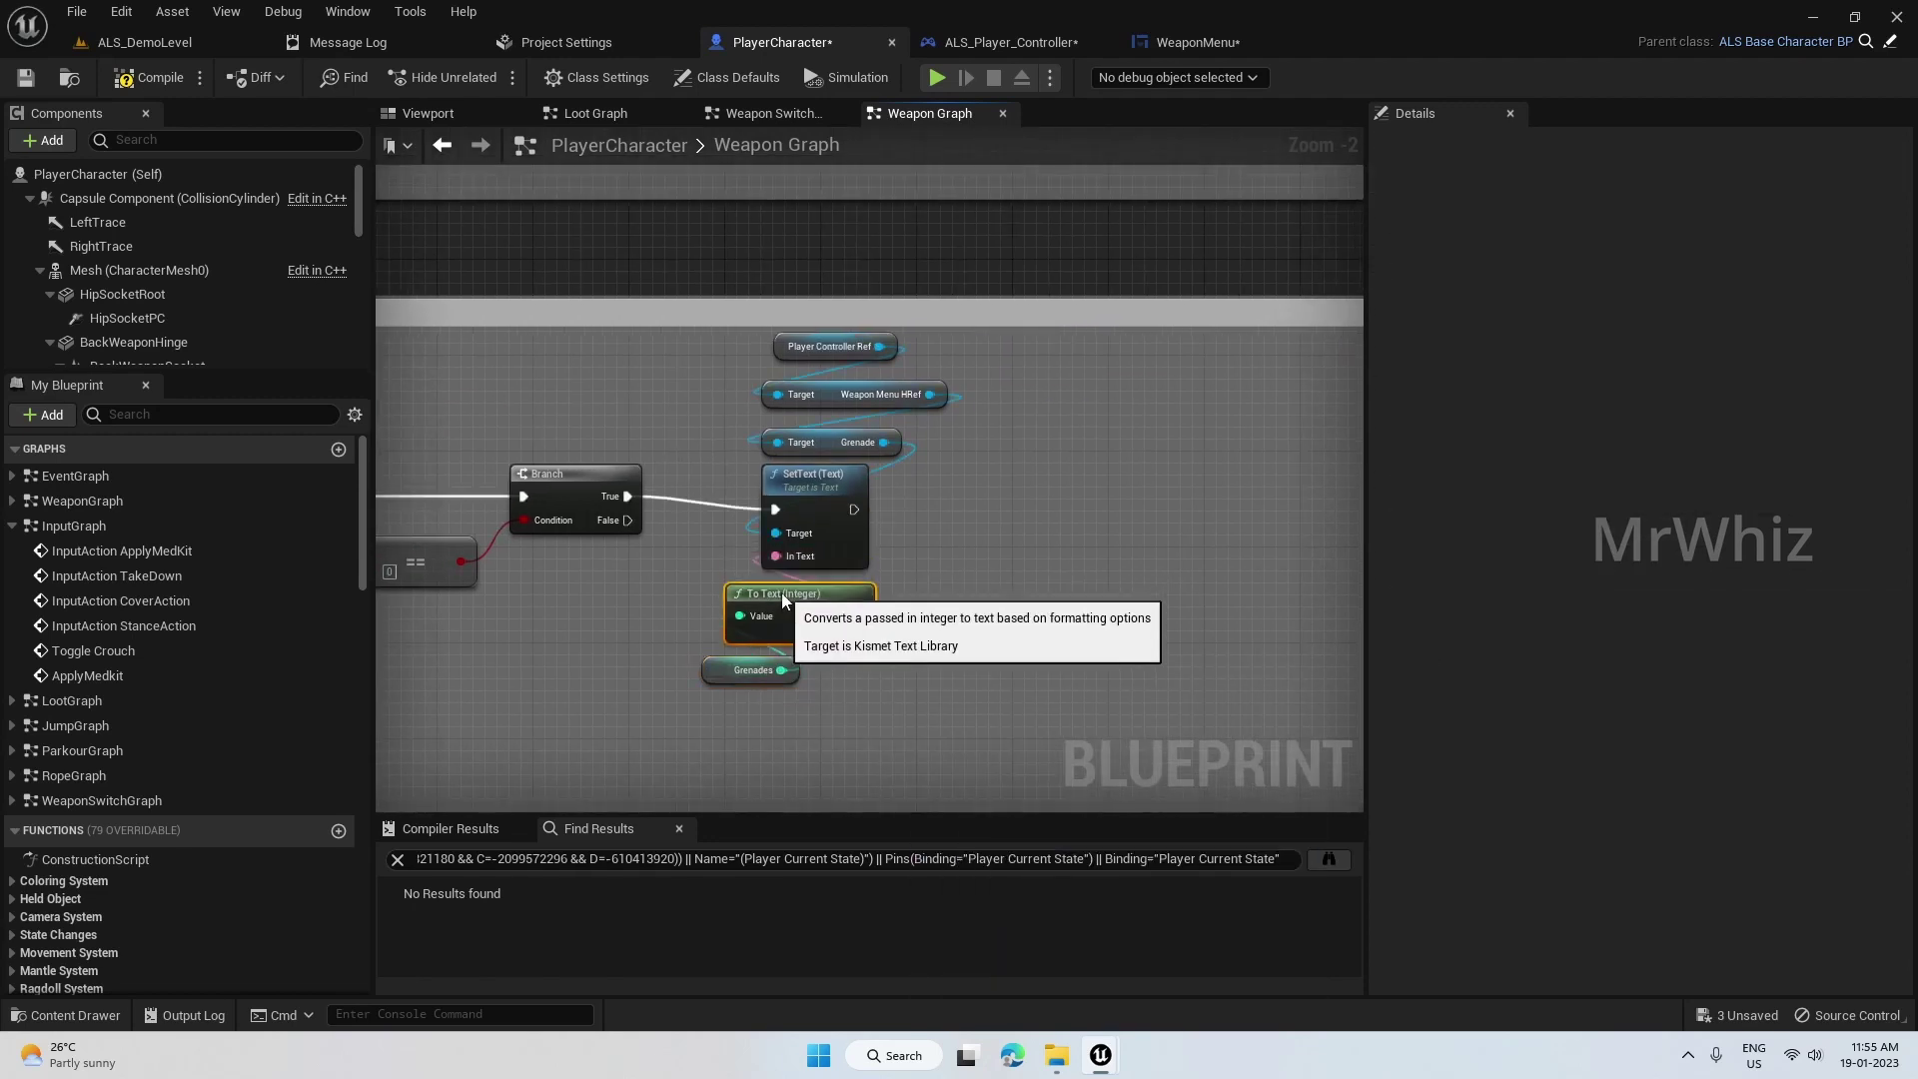
{"action": "mouse_move", "coordinate": [1072, 649]}
{"action": "right_mouse_down"}
{"action": "mouse_move", "coordinate": [895, 644]}
{"action": "mouse_move", "coordinate": [1177, 651]}
{"action": "right_mouse_up"}
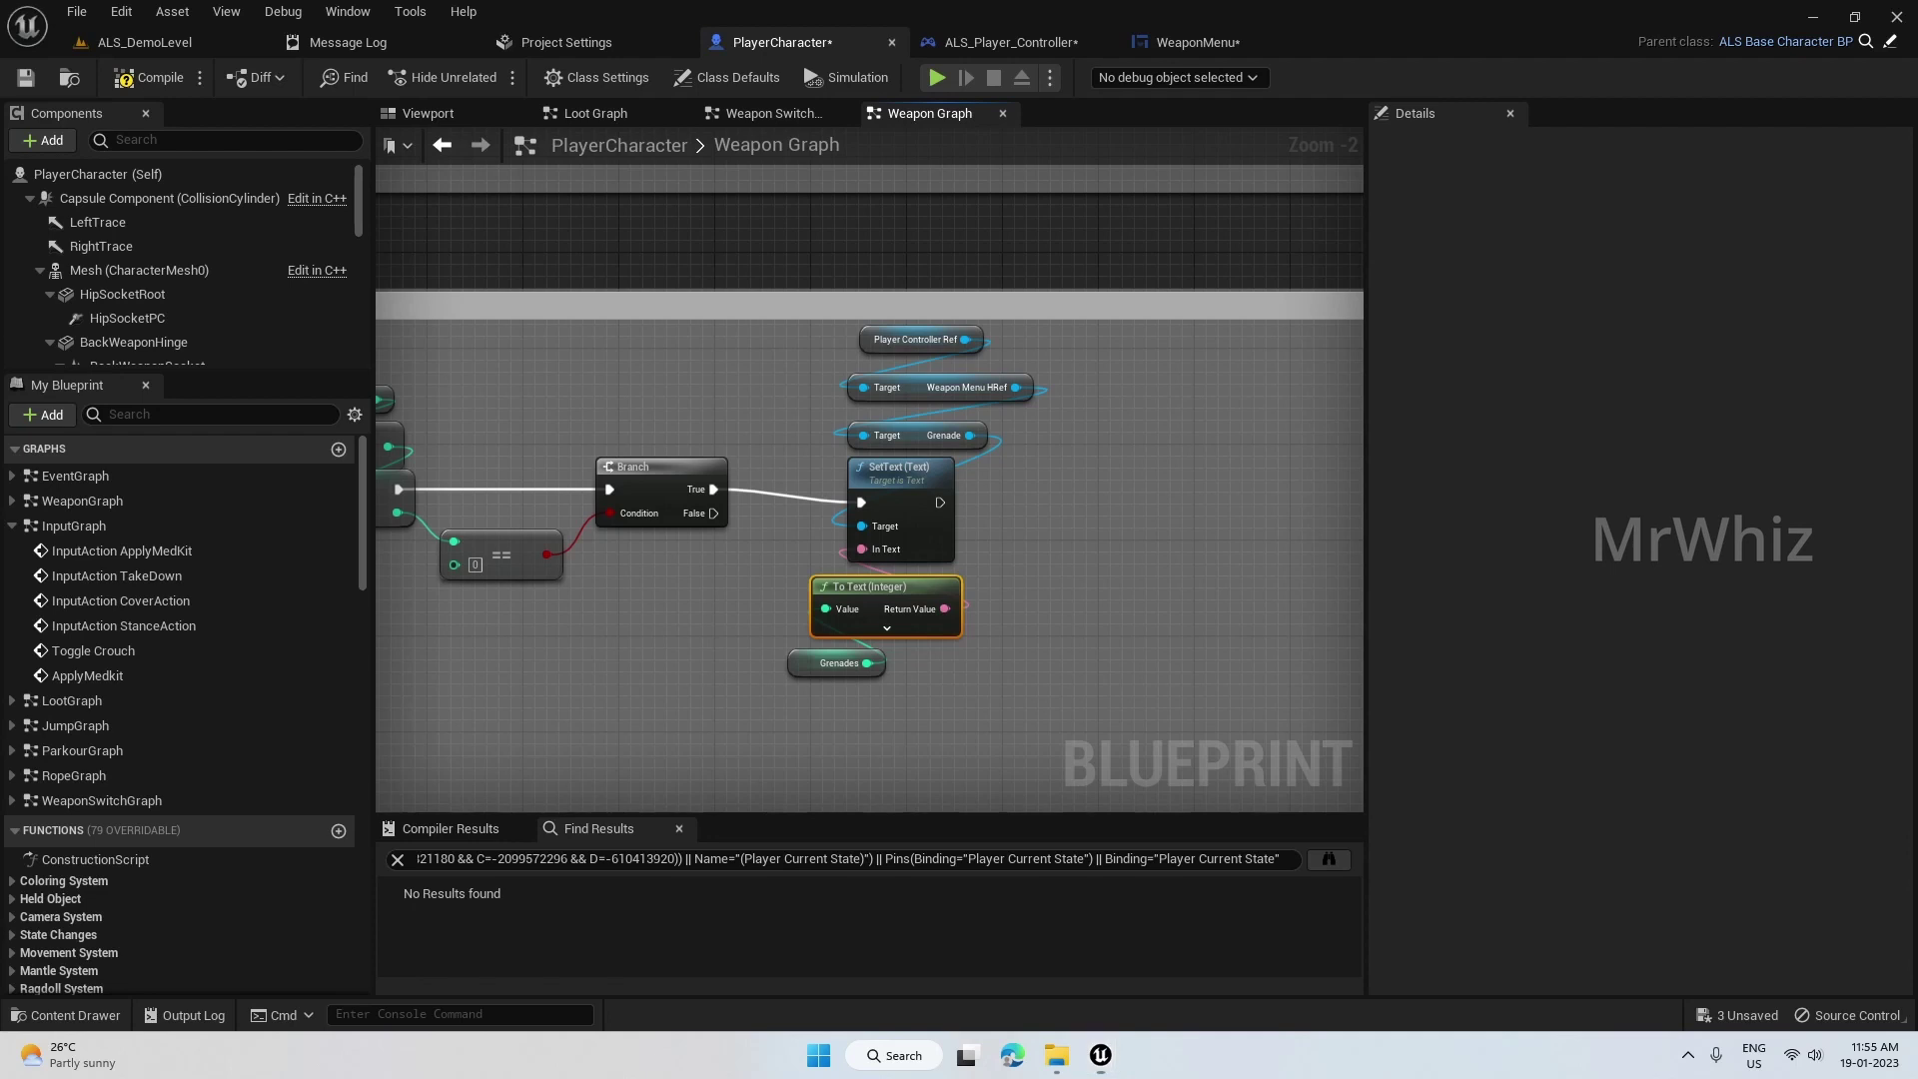
- Chain the Grenades SET into SetText before the Branch, and regroup the nodes
{"action": "mouse_move", "coordinate": [639, 704]}
{"action": "right_mouse_down"}
{"action": "mouse_move", "coordinate": [796, 674]}
{"action": "mouse_move", "coordinate": [753, 680]}
{"action": "right_mouse_up"}
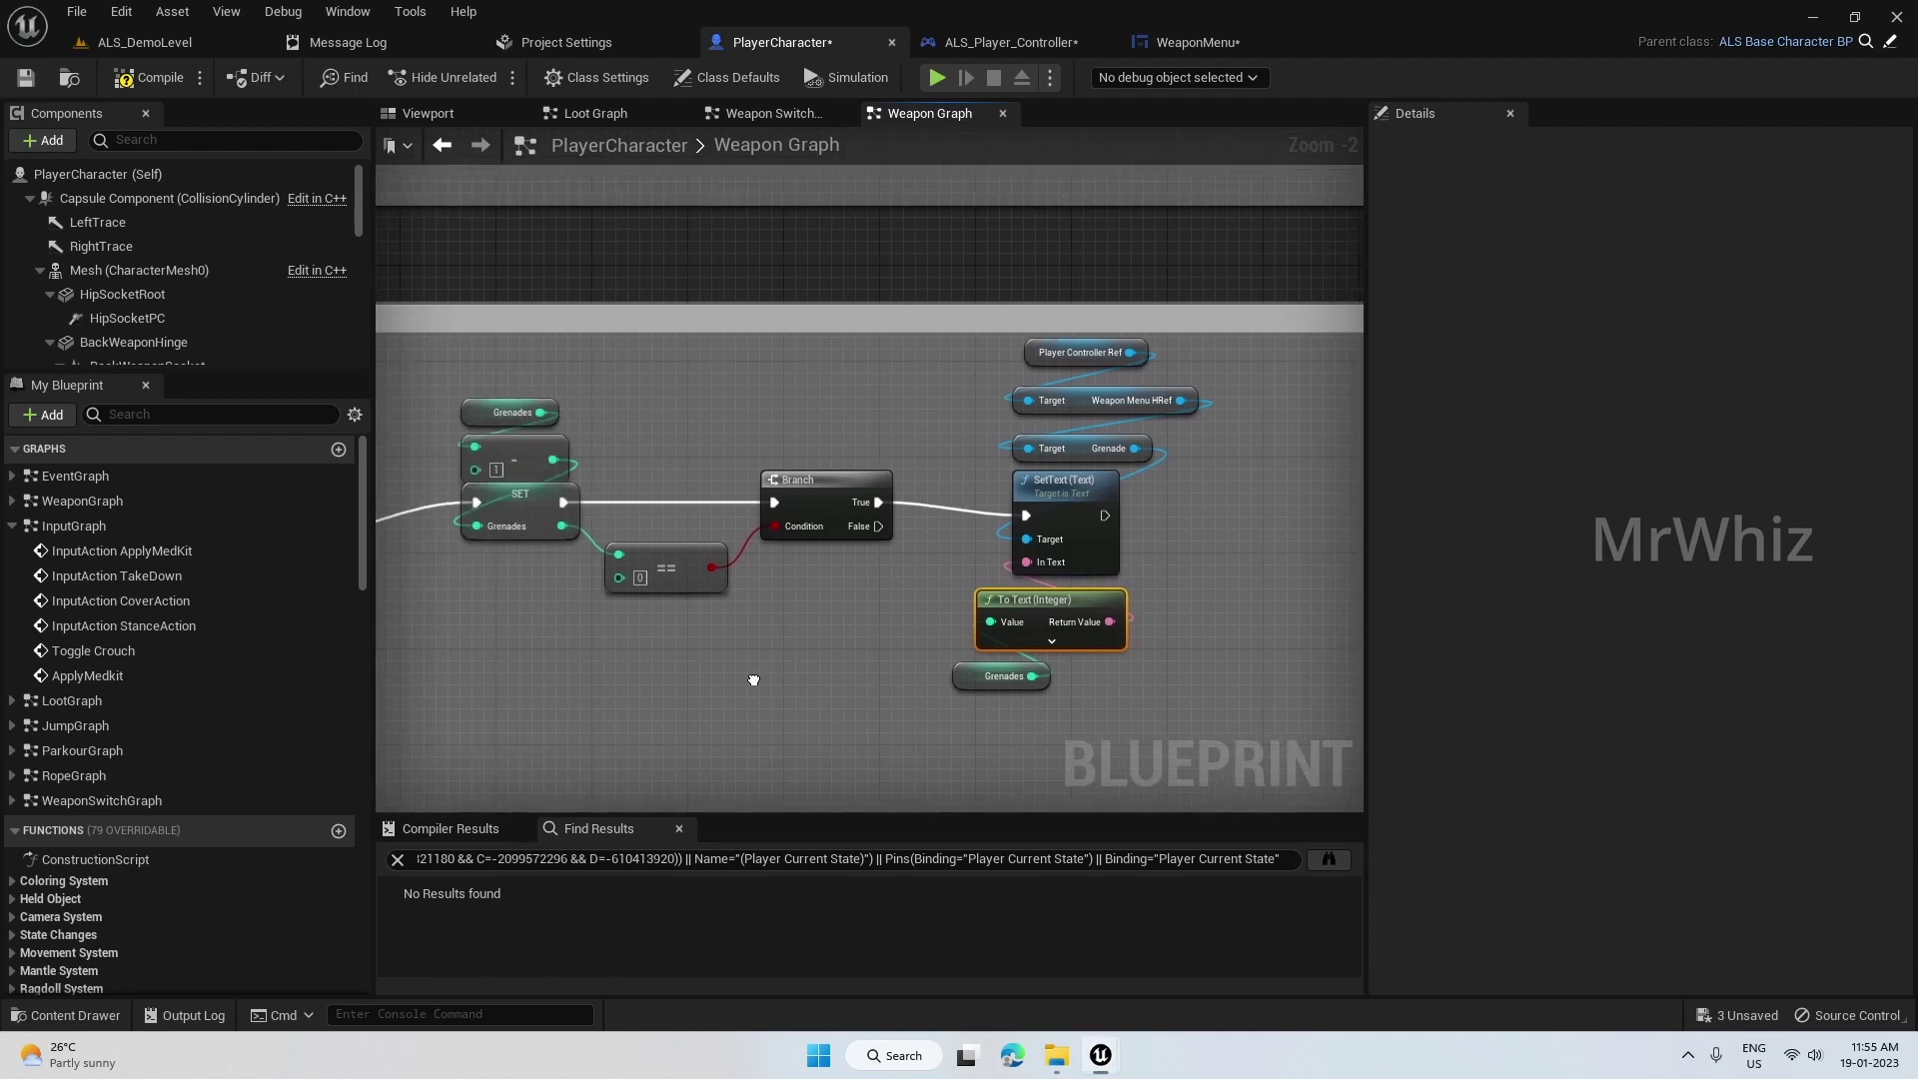
{"action": "left_click_drag", "start_coordinate": [838, 494], "coordinate": [1320, 496]}
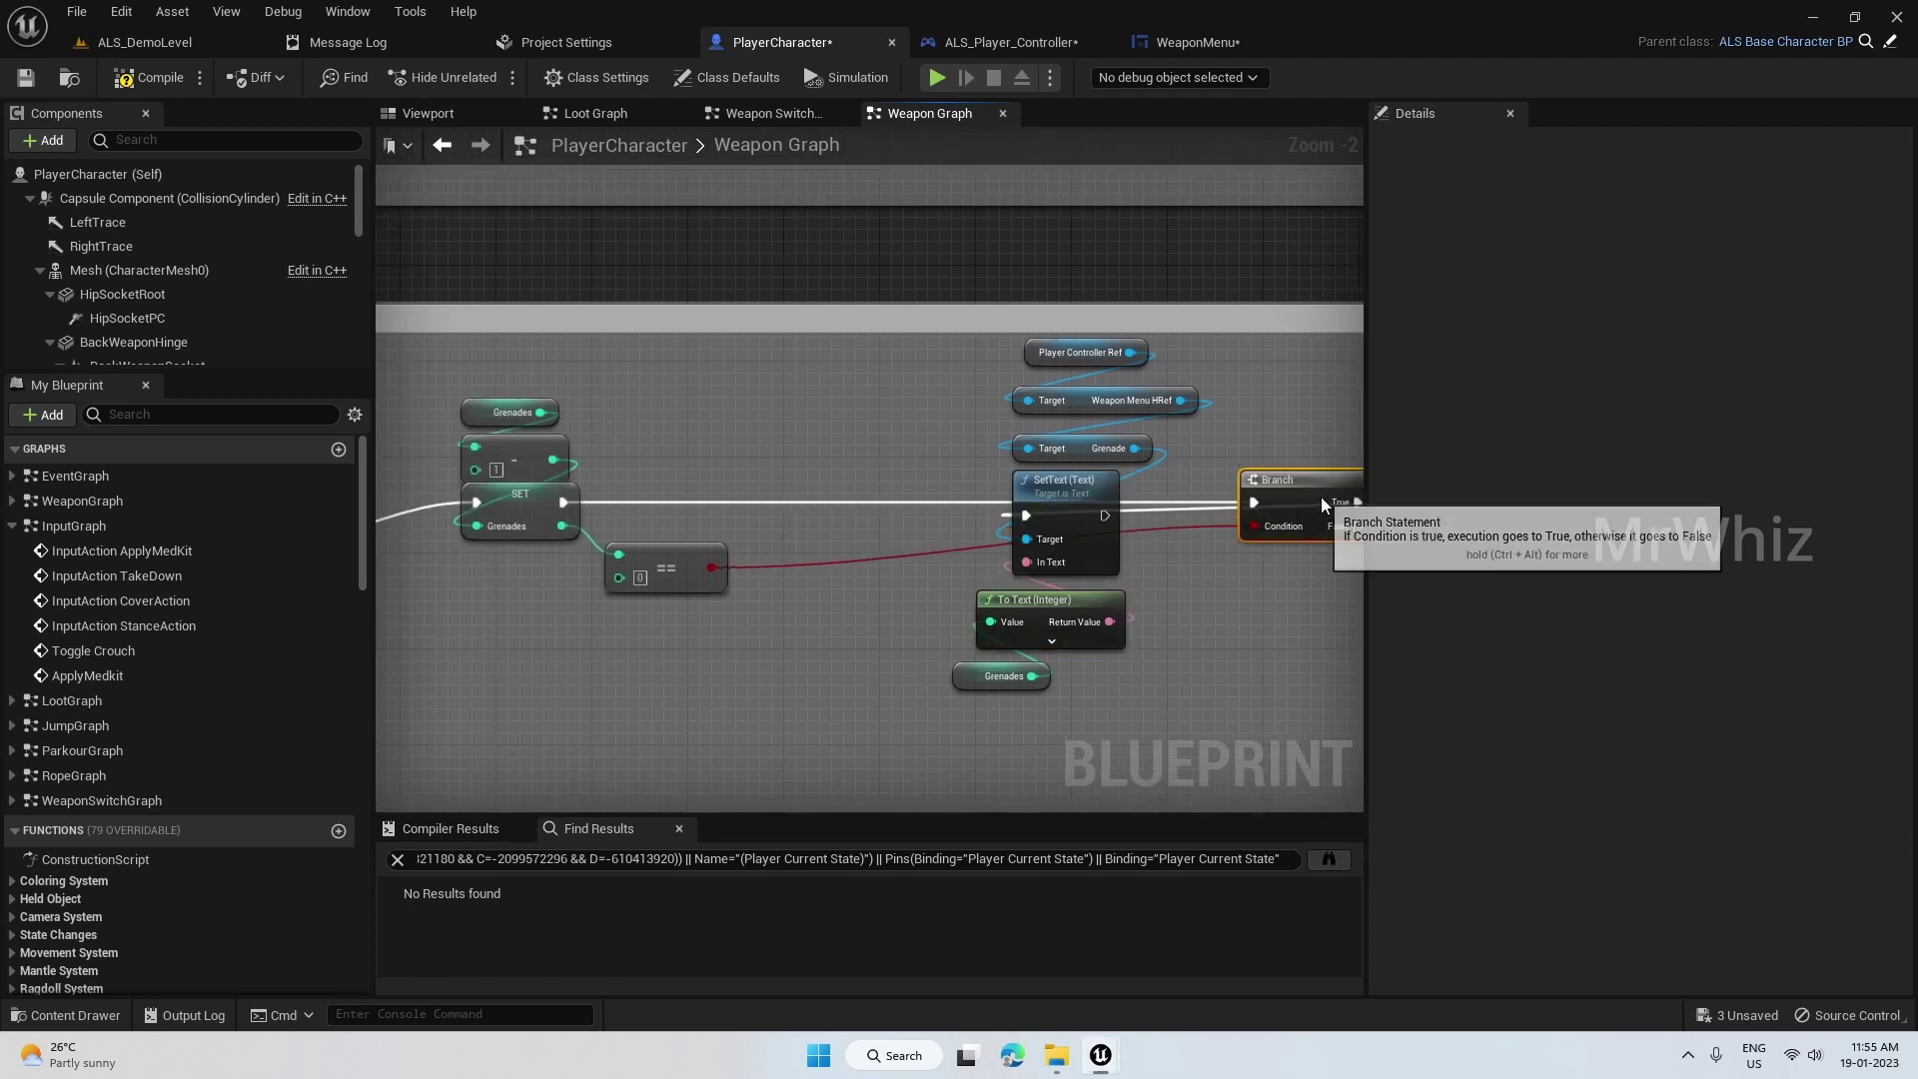
{"action": "left_click_drag", "start_coordinate": [566, 502], "coordinate": [781, 513]}
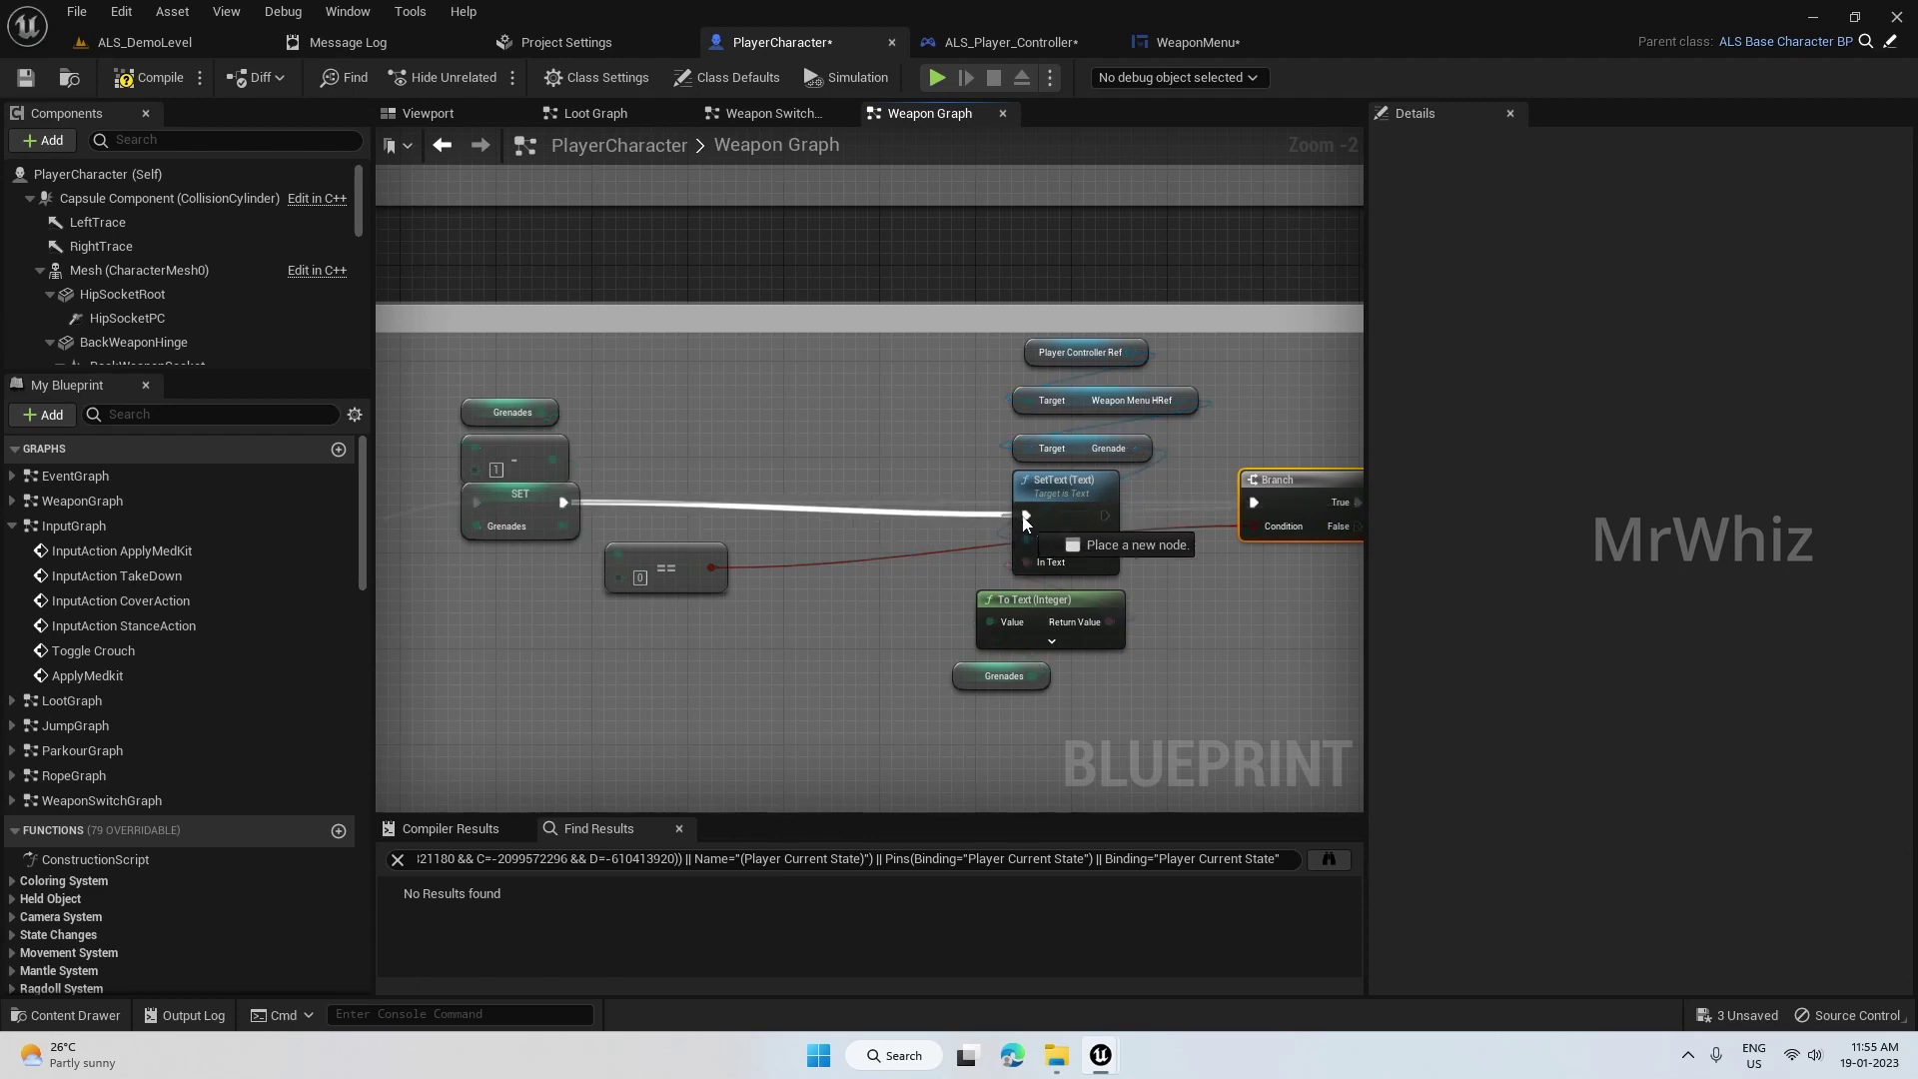
{"action": "right_click_drag", "start_coordinate": [1172, 564], "coordinate": [923, 523]}
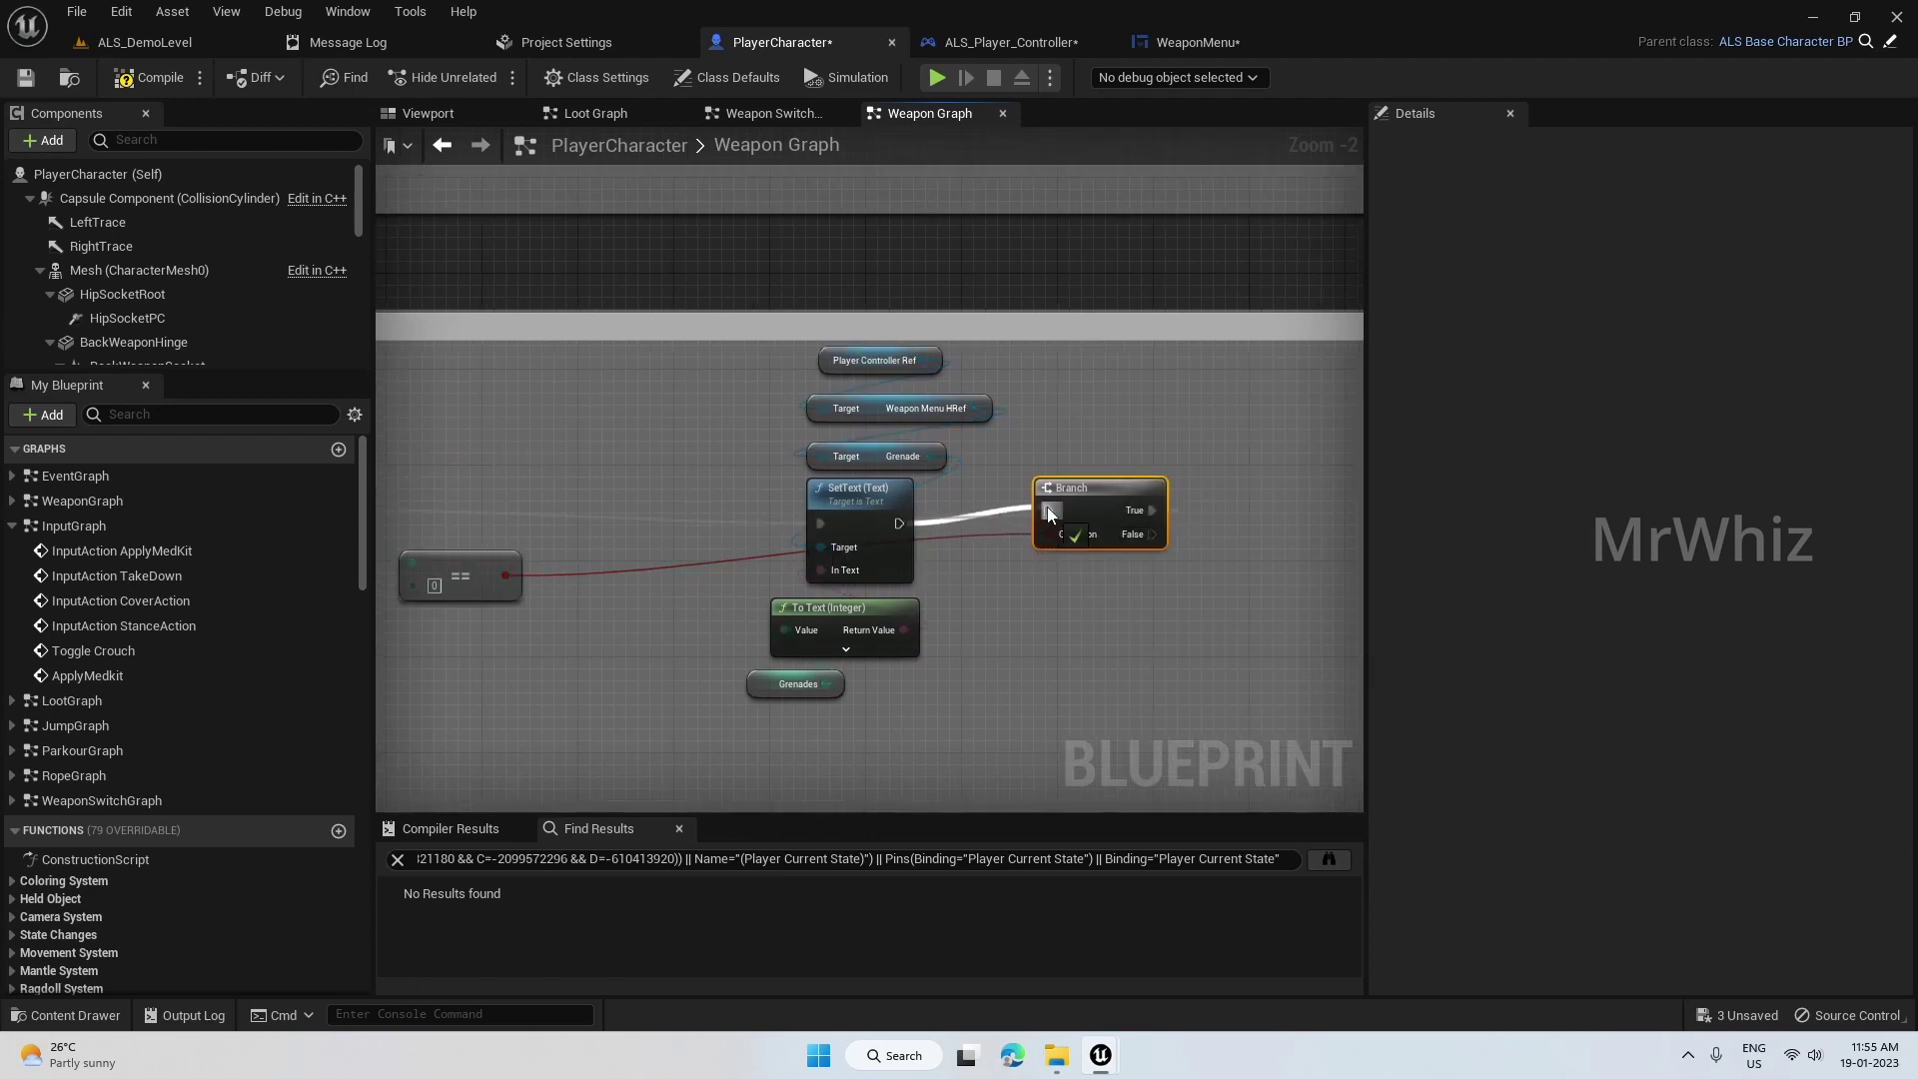
{"action": "left_click", "coordinate": [1042, 588]}
{"action": "right_click_drag", "start_coordinate": [801, 408], "coordinate": [860, 356]}
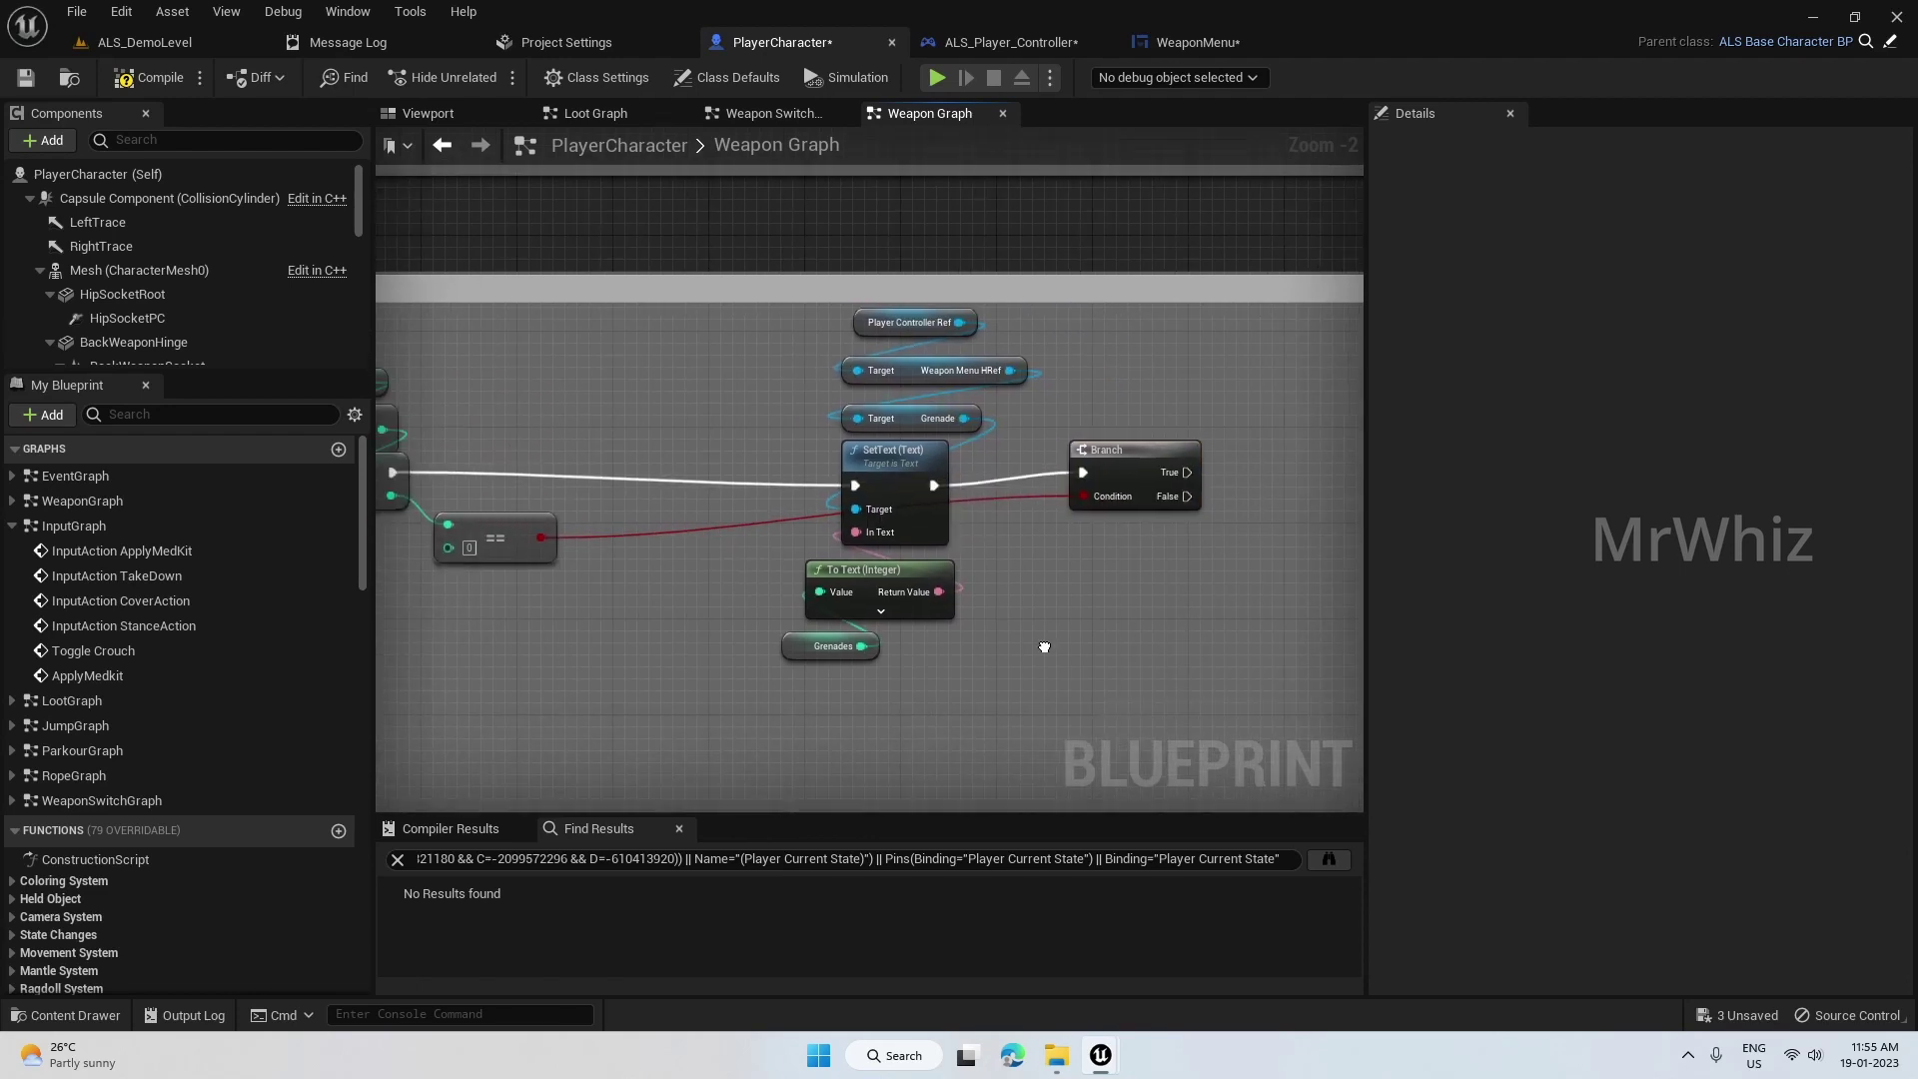
{"action": "left_click_drag", "start_coordinate": [811, 314], "coordinate": [1001, 659]}
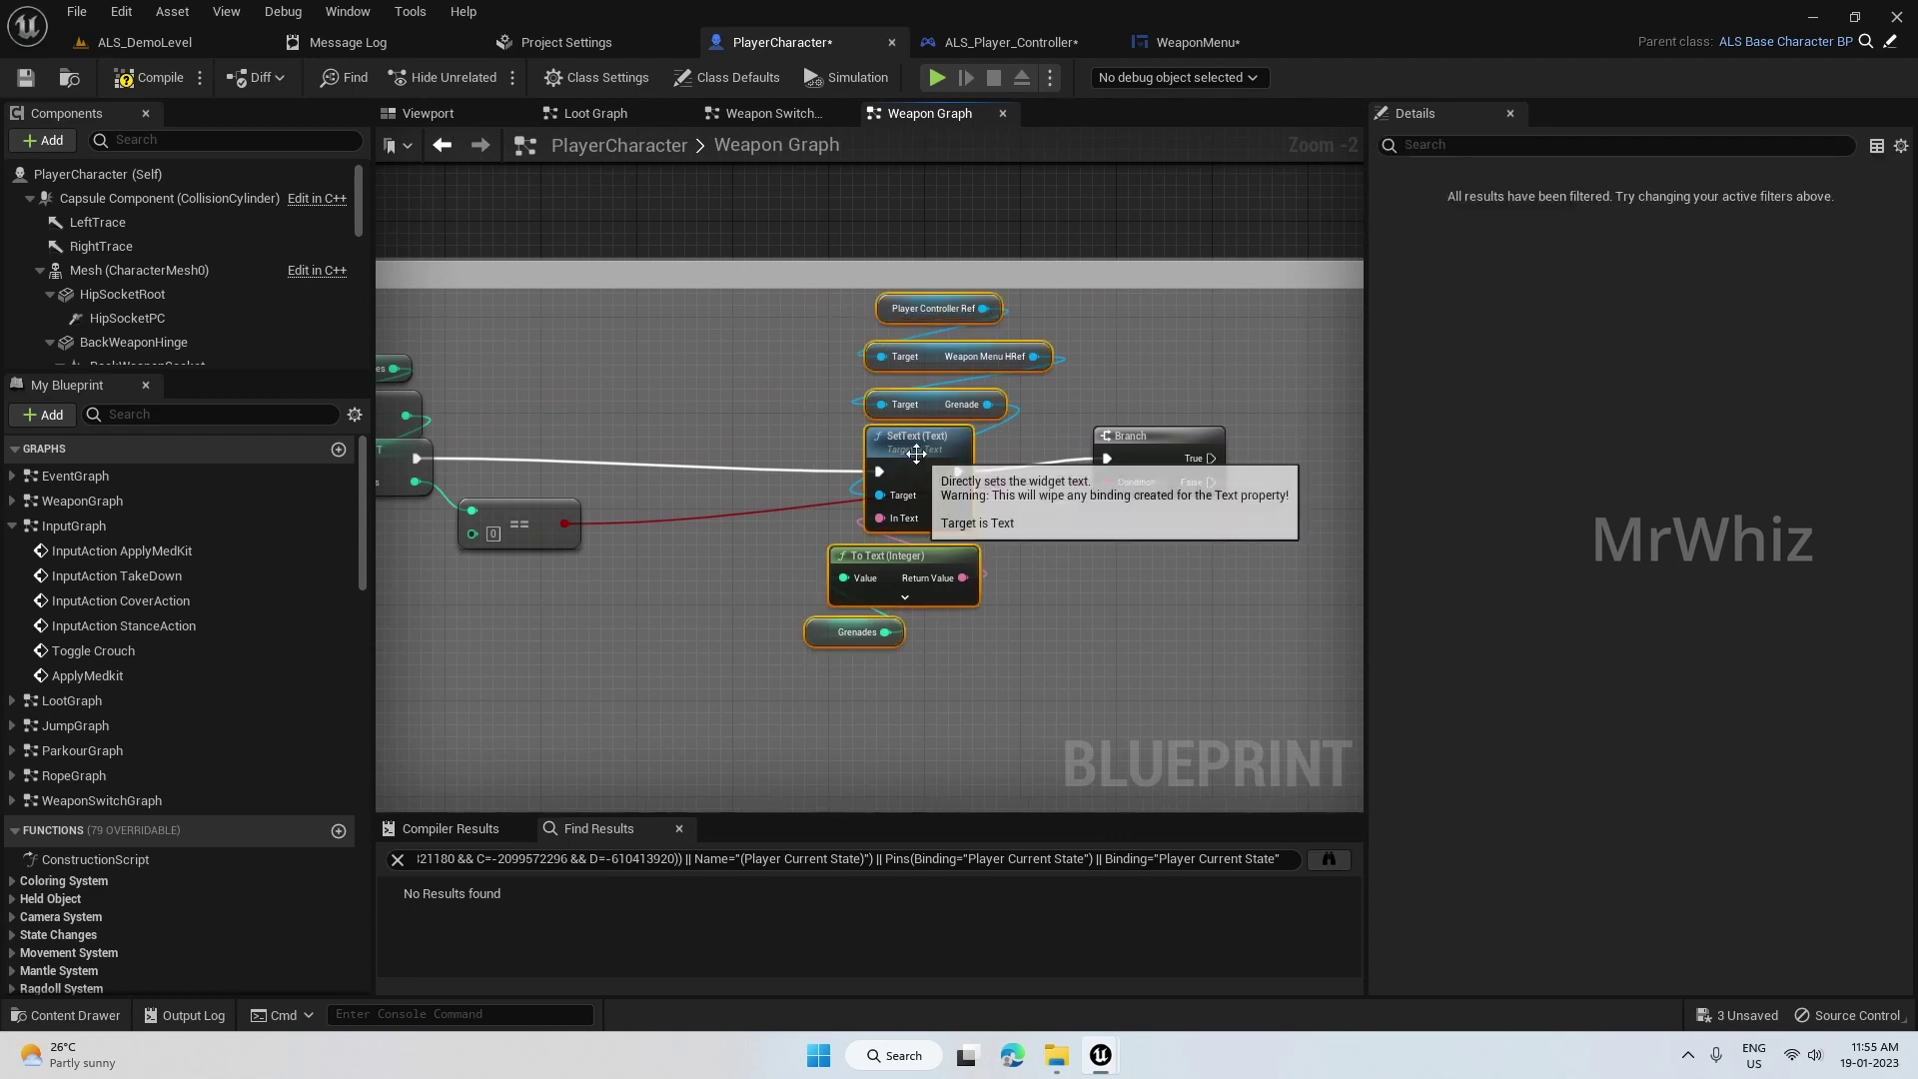
{"action": "left_click_drag", "start_coordinate": [930, 449], "coordinate": [773, 437]}
{"action": "left_click_drag", "start_coordinate": [1092, 454], "coordinate": [934, 458]}
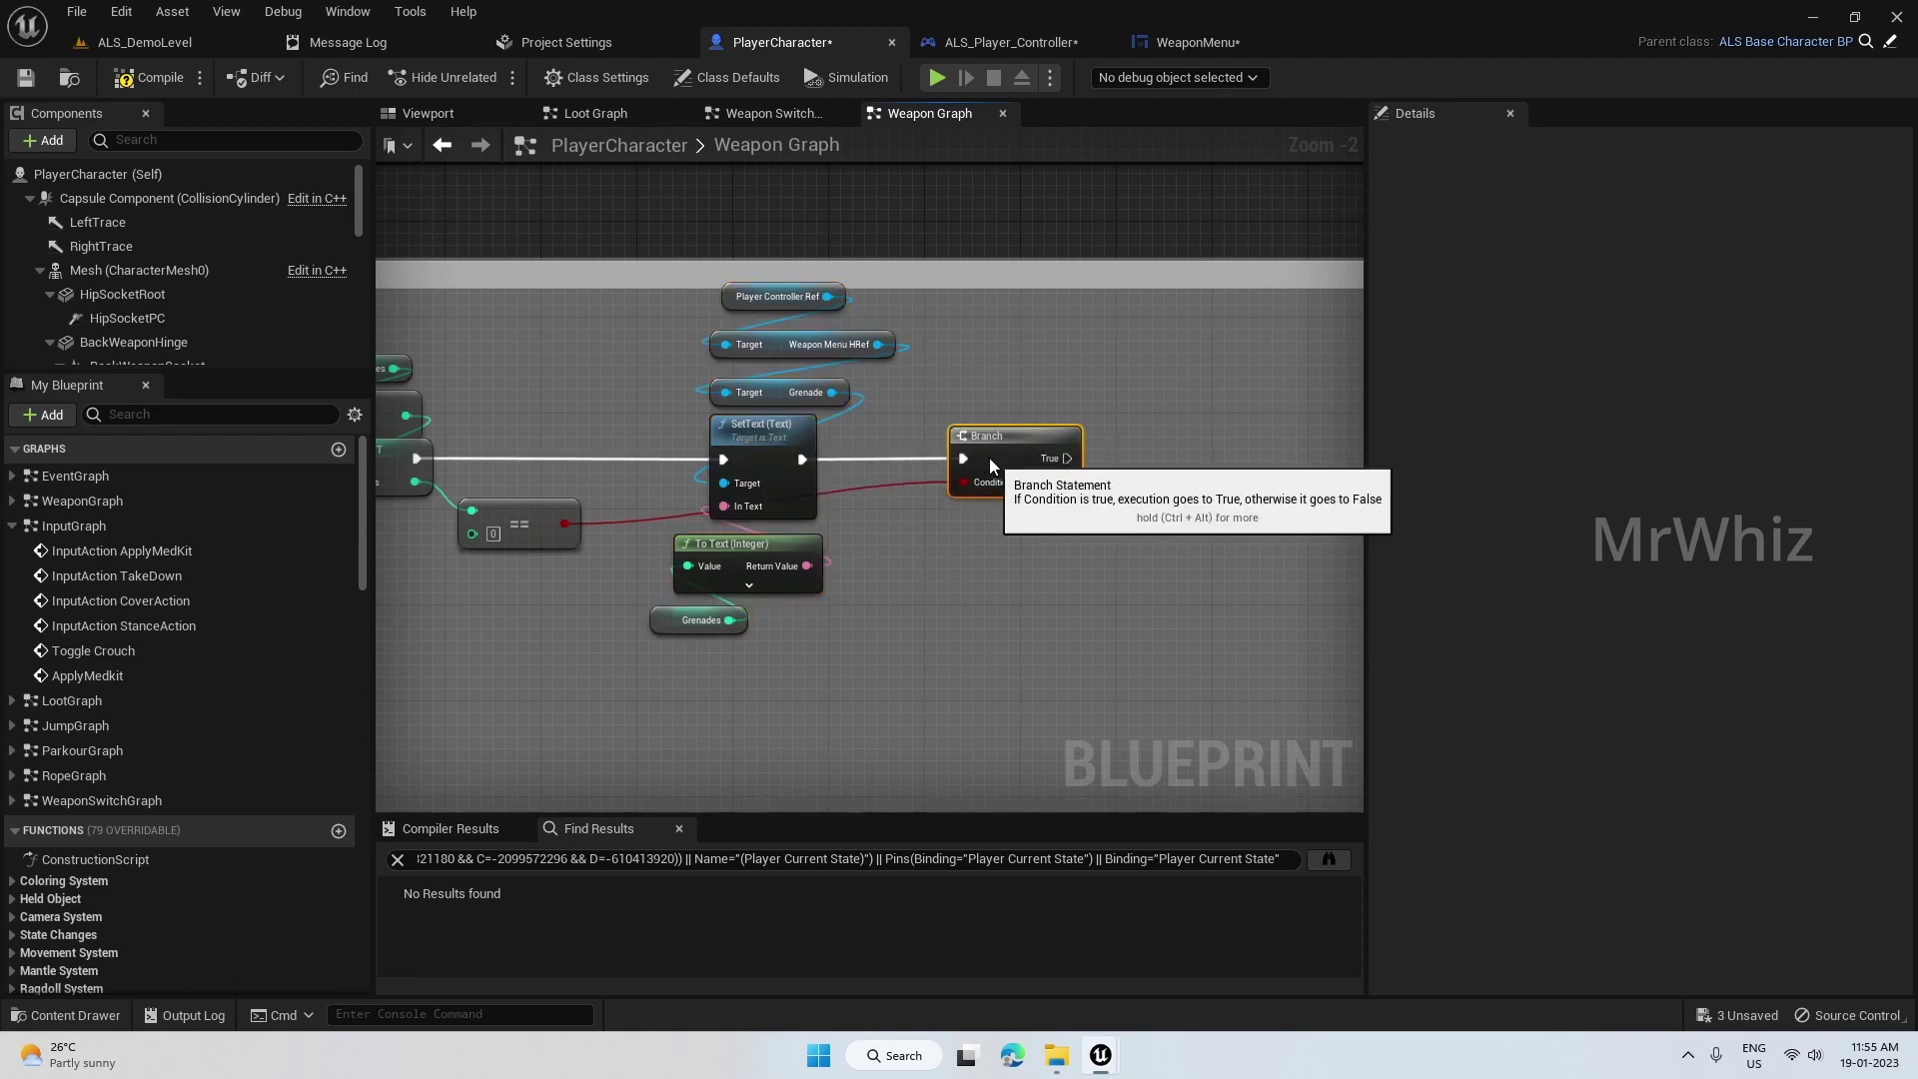
{"action": "mouse_move", "coordinate": [1074, 569]}
{"action": "right_mouse_down"}
{"action": "mouse_move", "coordinate": [812, 626]}
{"action": "mouse_move", "coordinate": [874, 650]}
{"action": "right_mouse_up"}
- Add a getter from Weapon Menu HRef, then delete the mistaken TopLeftBtn getter
{"action": "left_click_drag", "start_coordinate": [564, 440], "coordinate": [646, 450]}
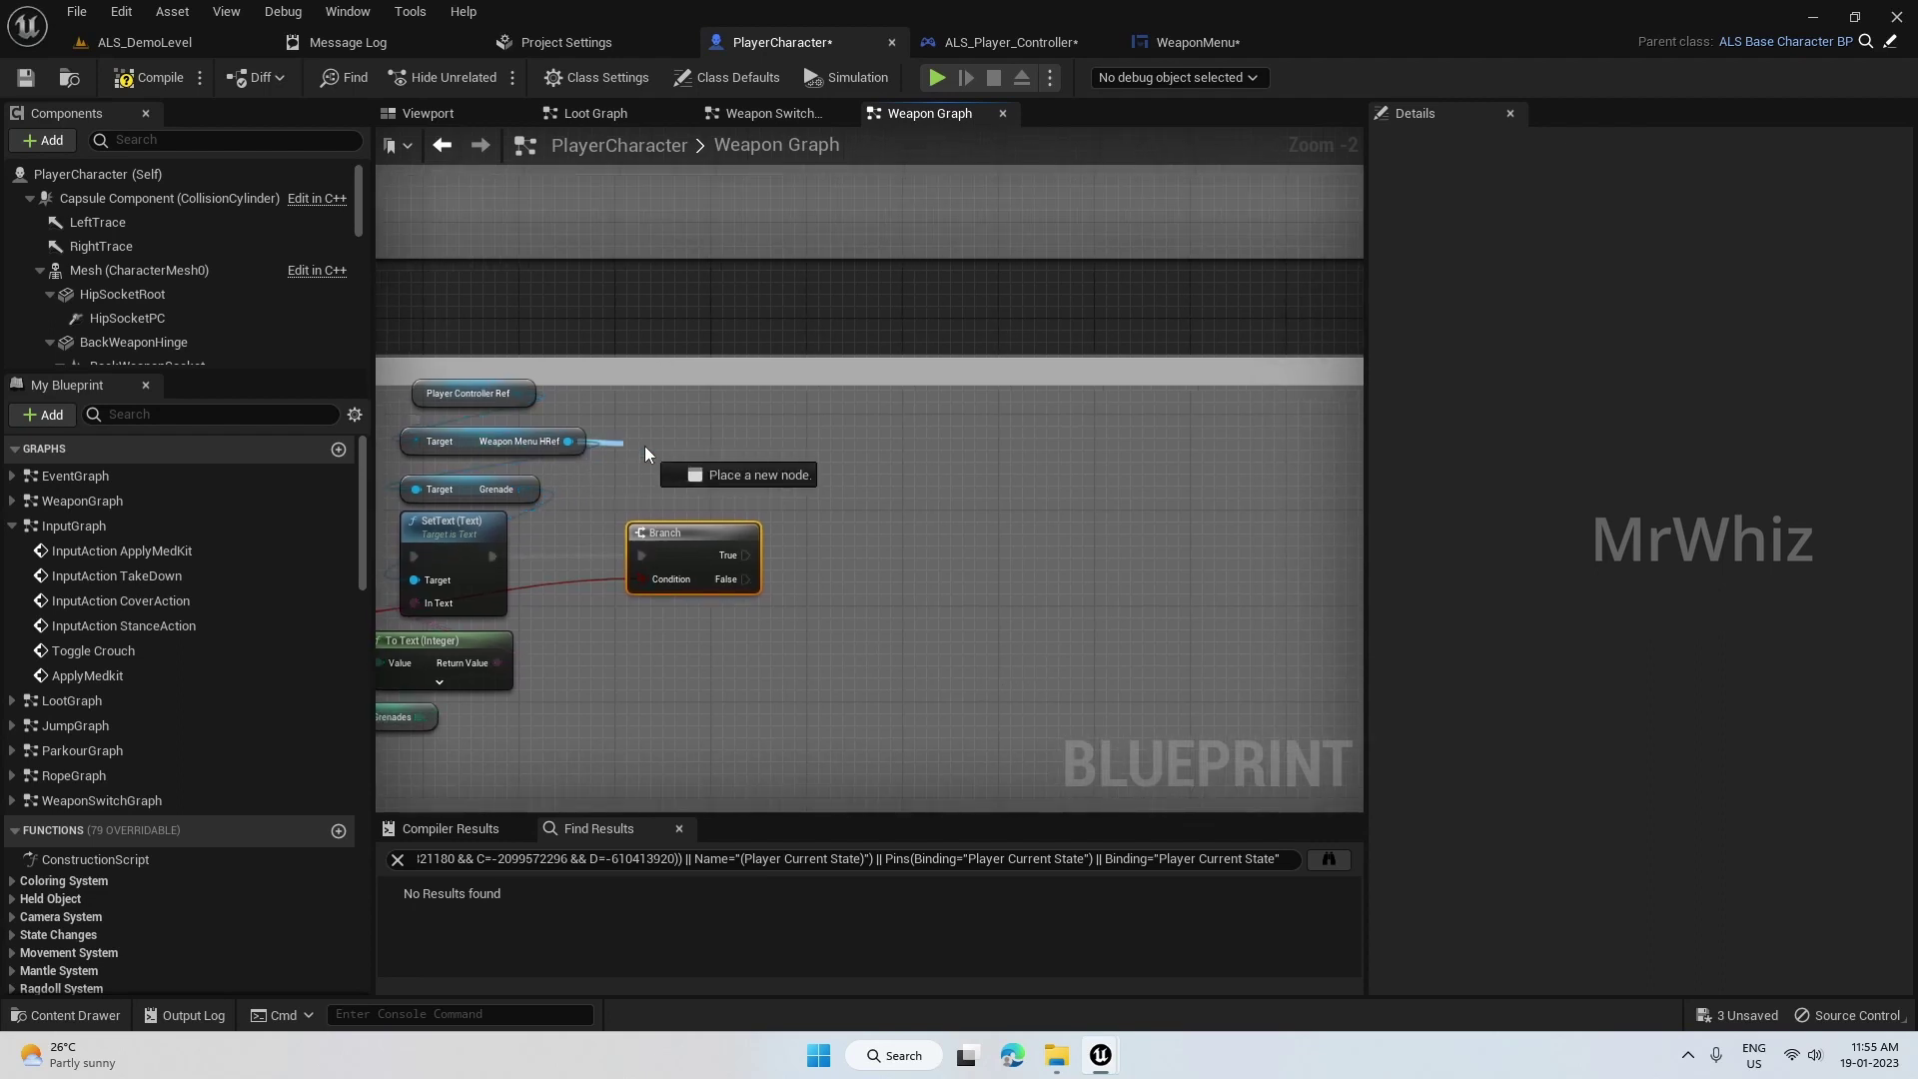
{"action": "left_click_drag", "start_coordinate": [760, 481], "coordinate": [759, 480]}
{"action": "type", "text": "grea"}
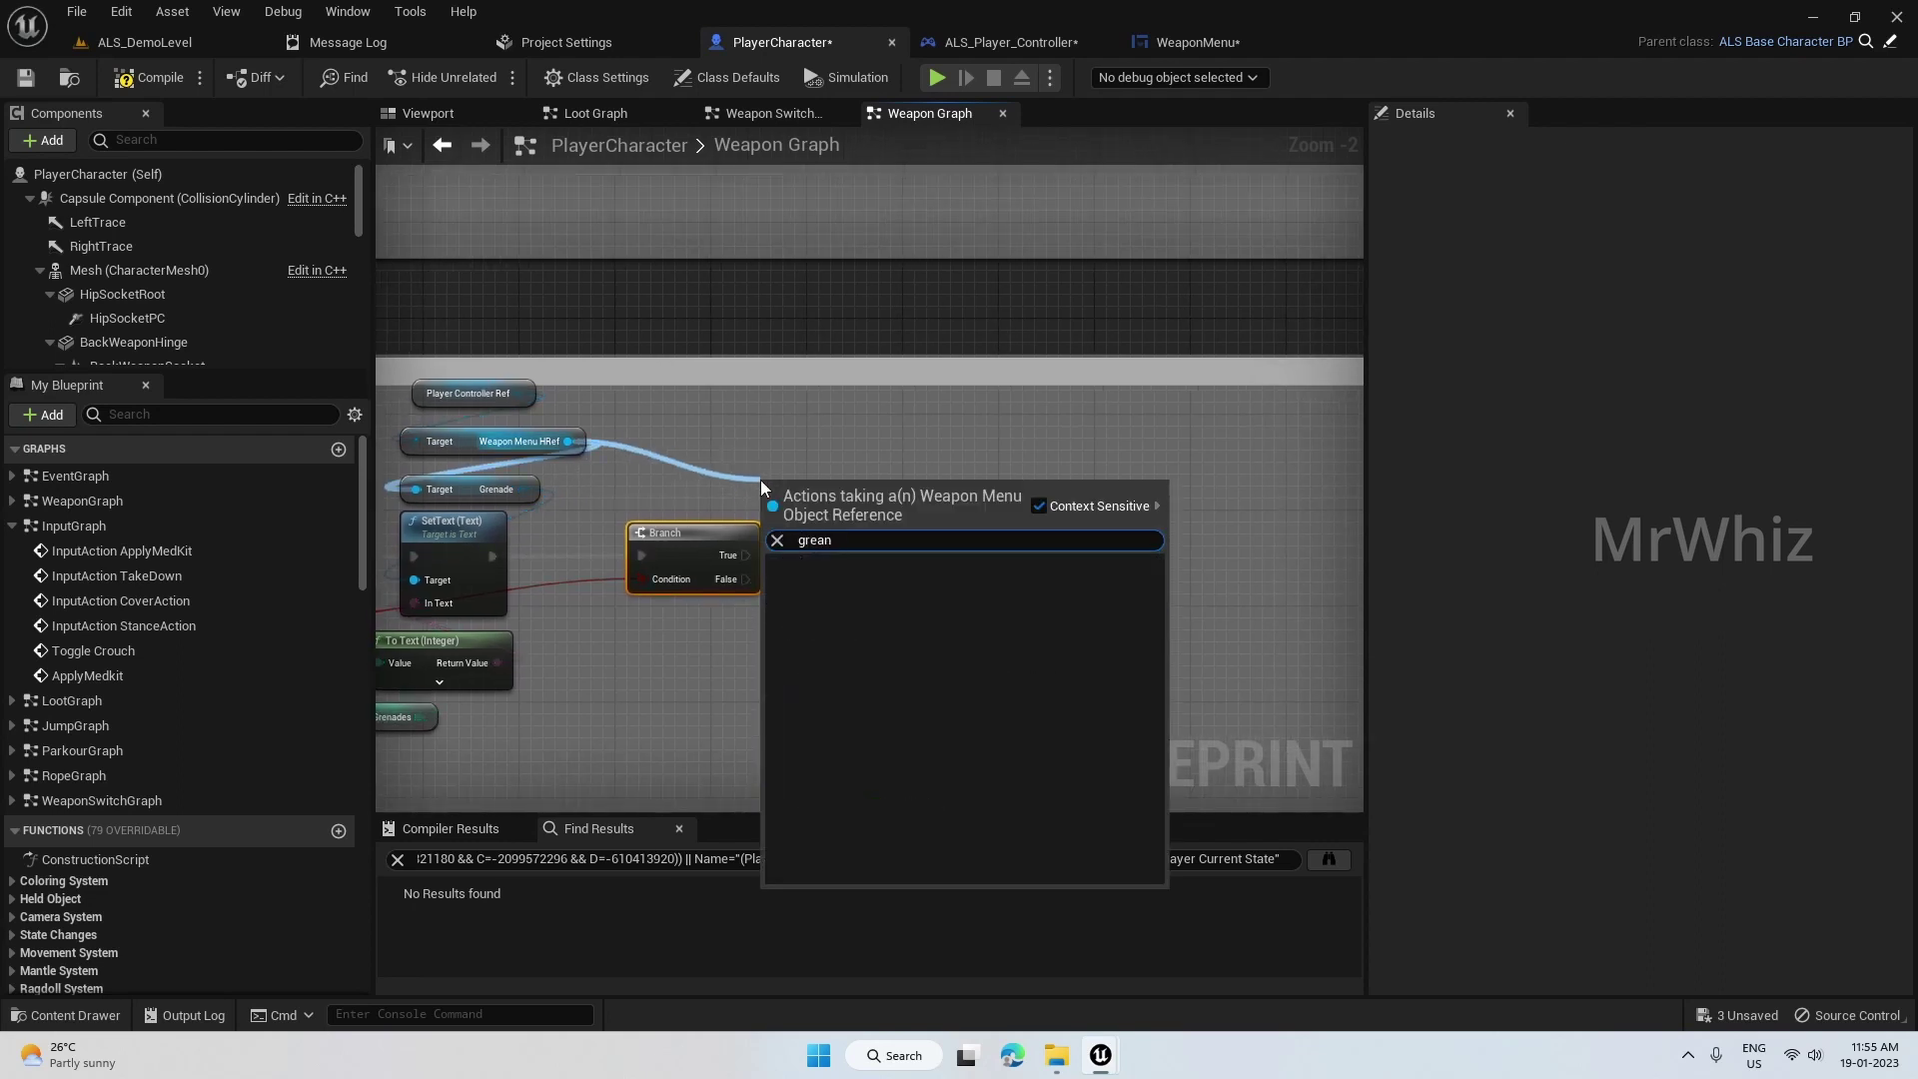
{"action": "key", "text": "BackSpace"}
{"action": "type", "text": "n"}
{"action": "key", "text": "BackSpace"}
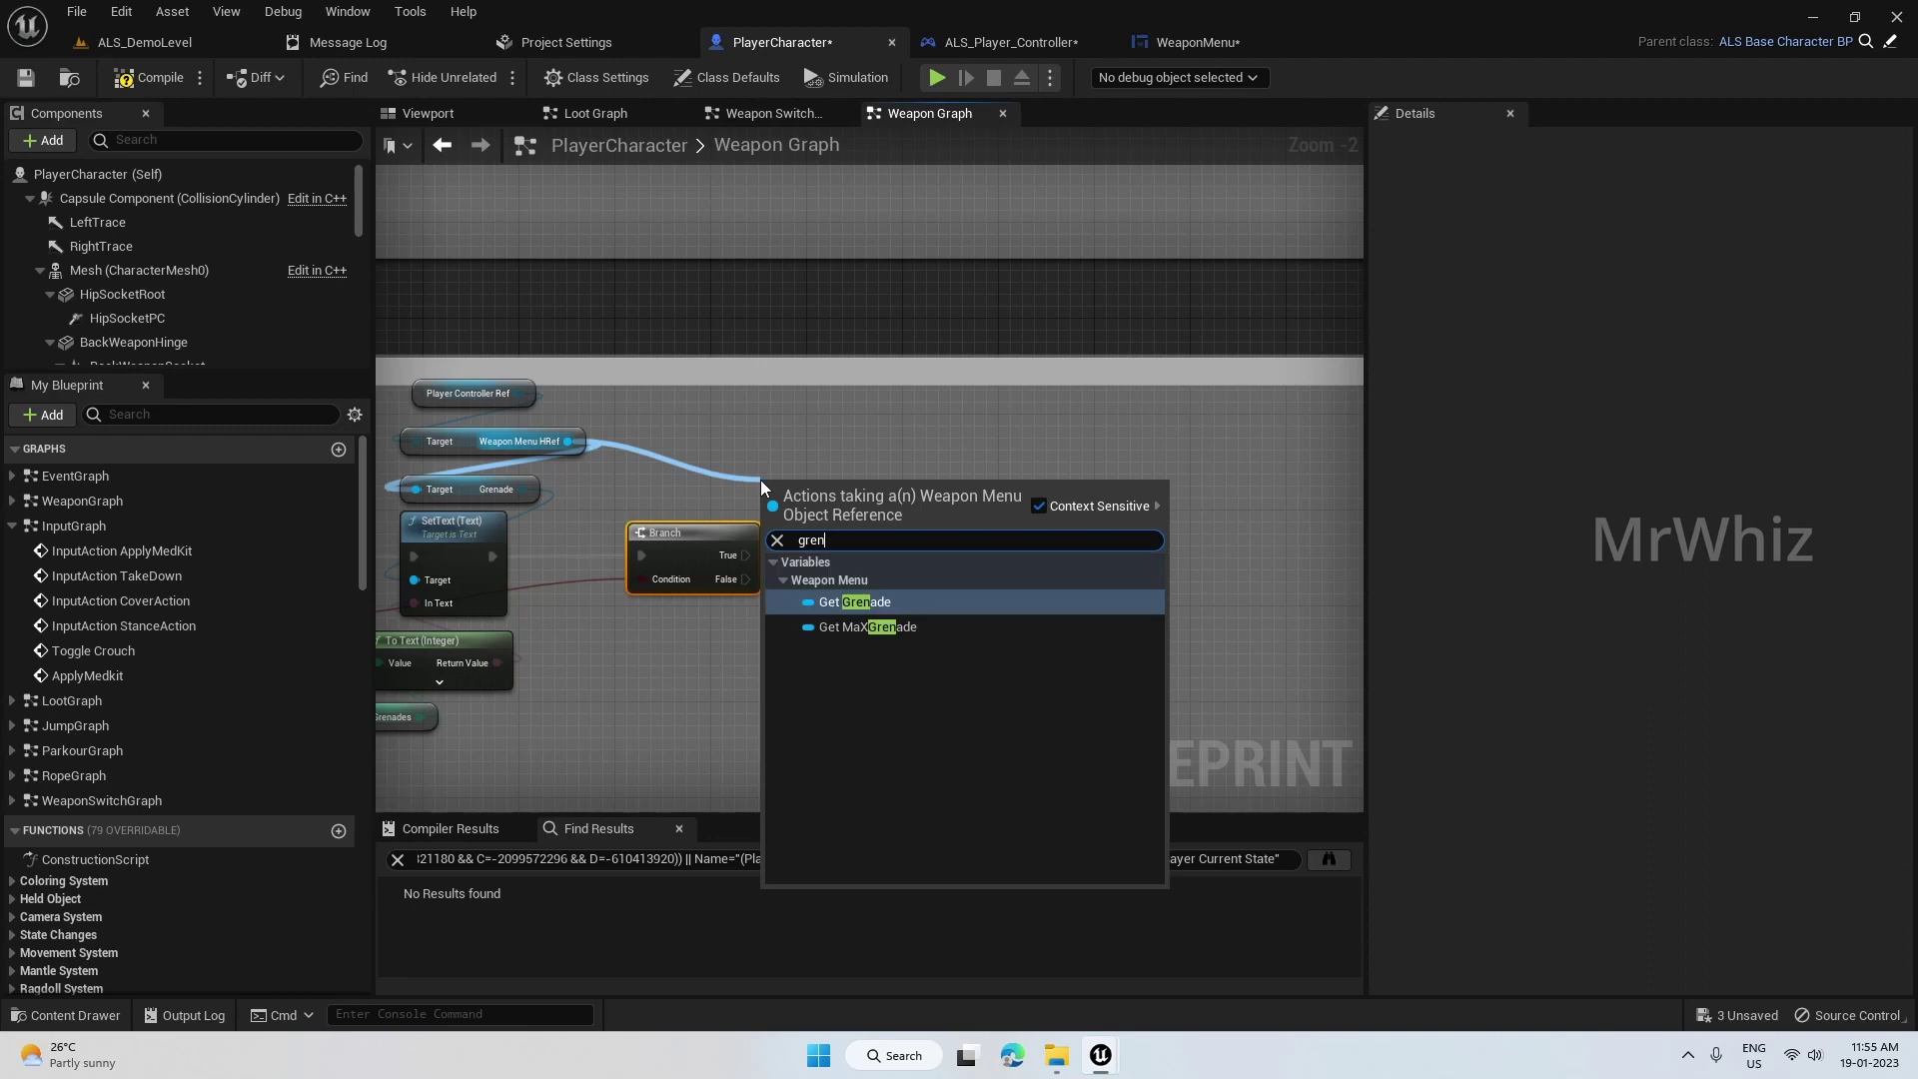
{"action": "key", "text": "BackSpace"}
{"action": "key", "text": "BackSpace"}
{"action": "key", "text": "BackSpace"}
{"action": "type", "text": "tope"}
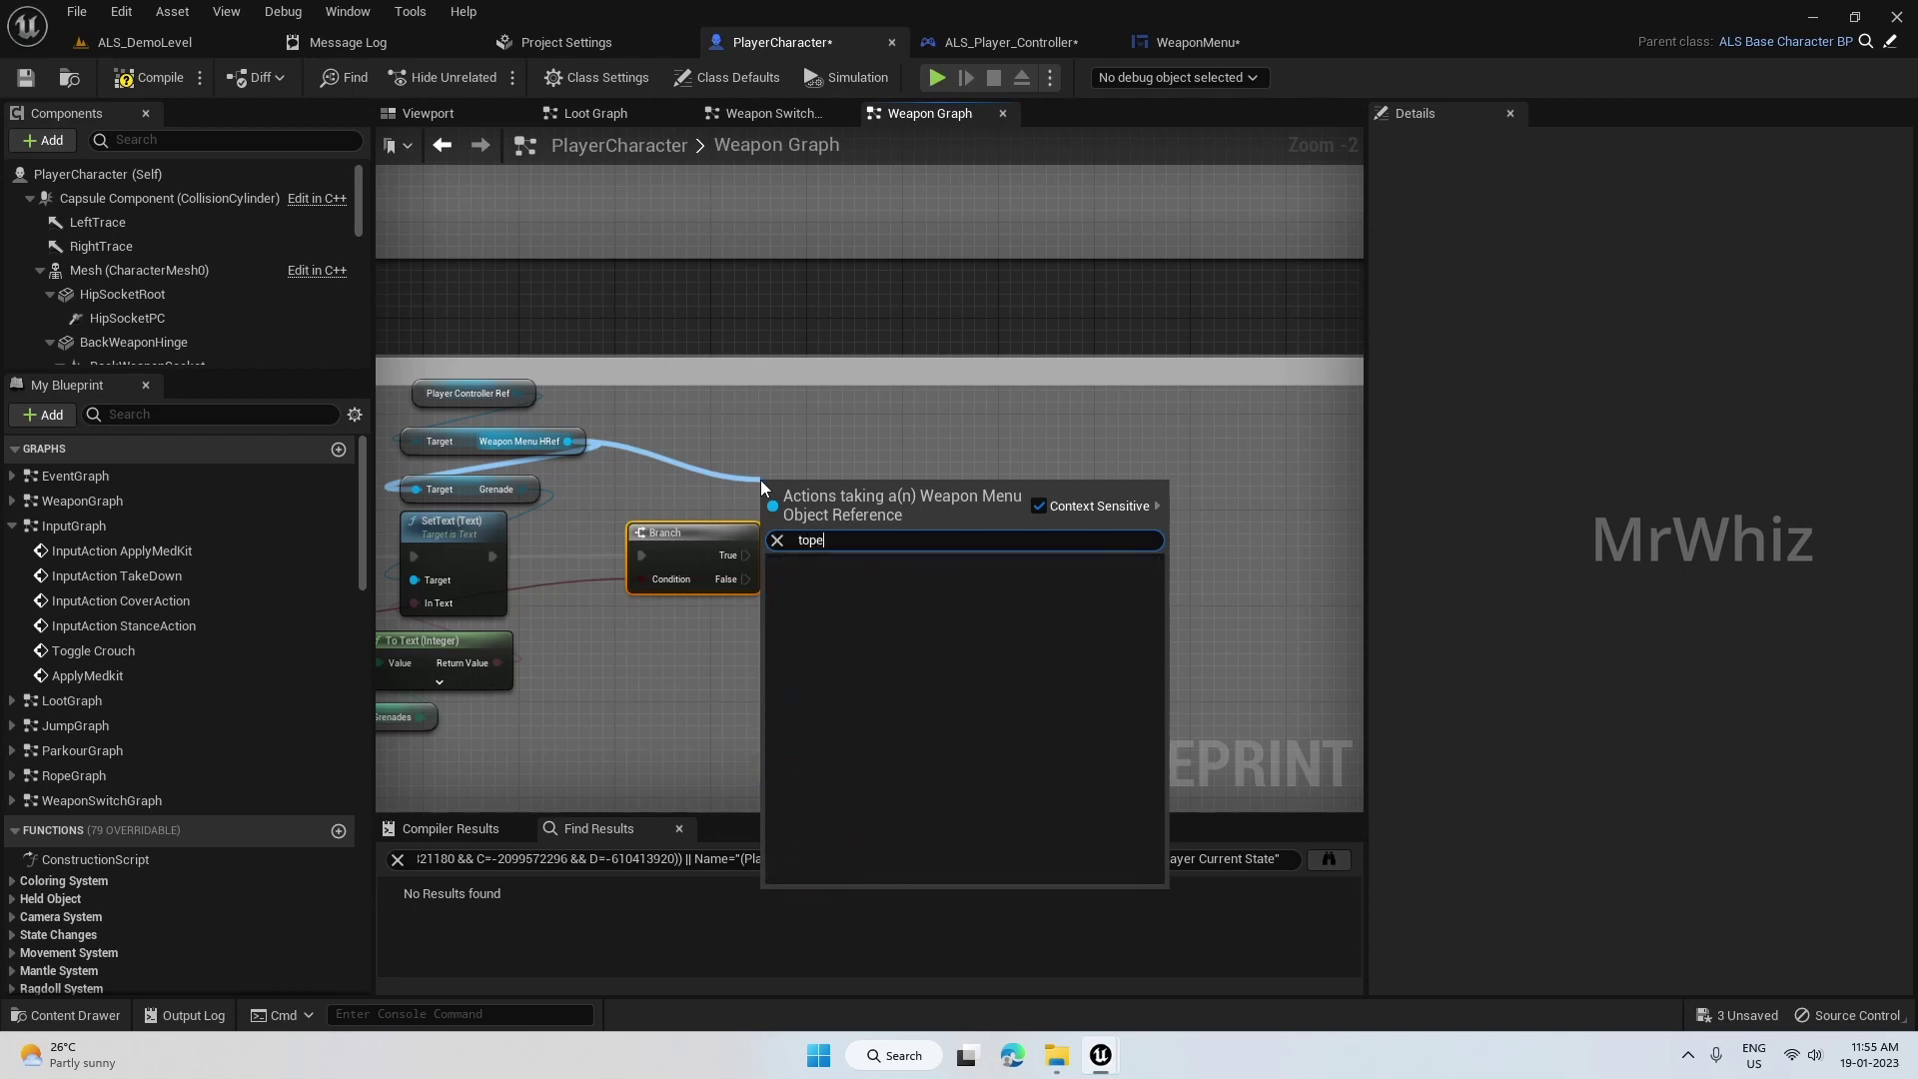
{"action": "key", "text": "BackSpace"}
{"action": "type", "text": " lef"}
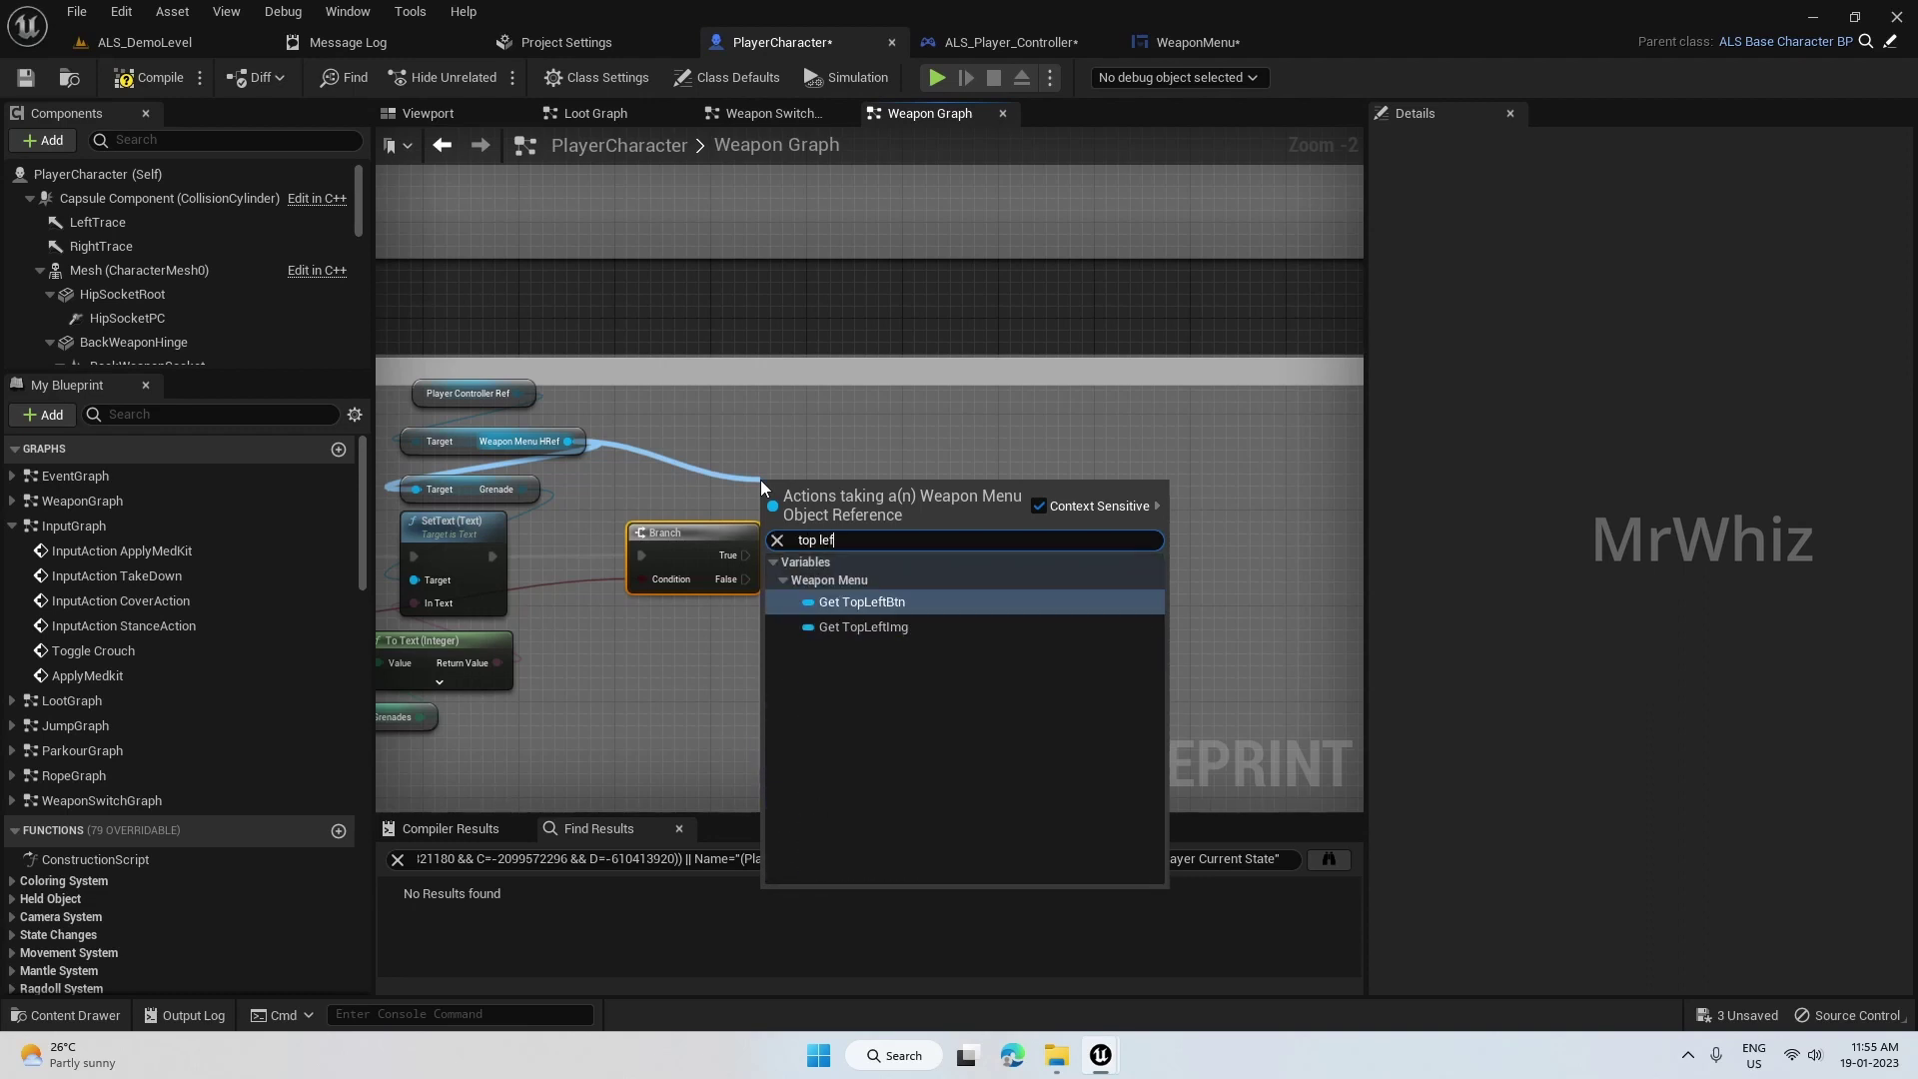
{"action": "key", "text": "Return"}
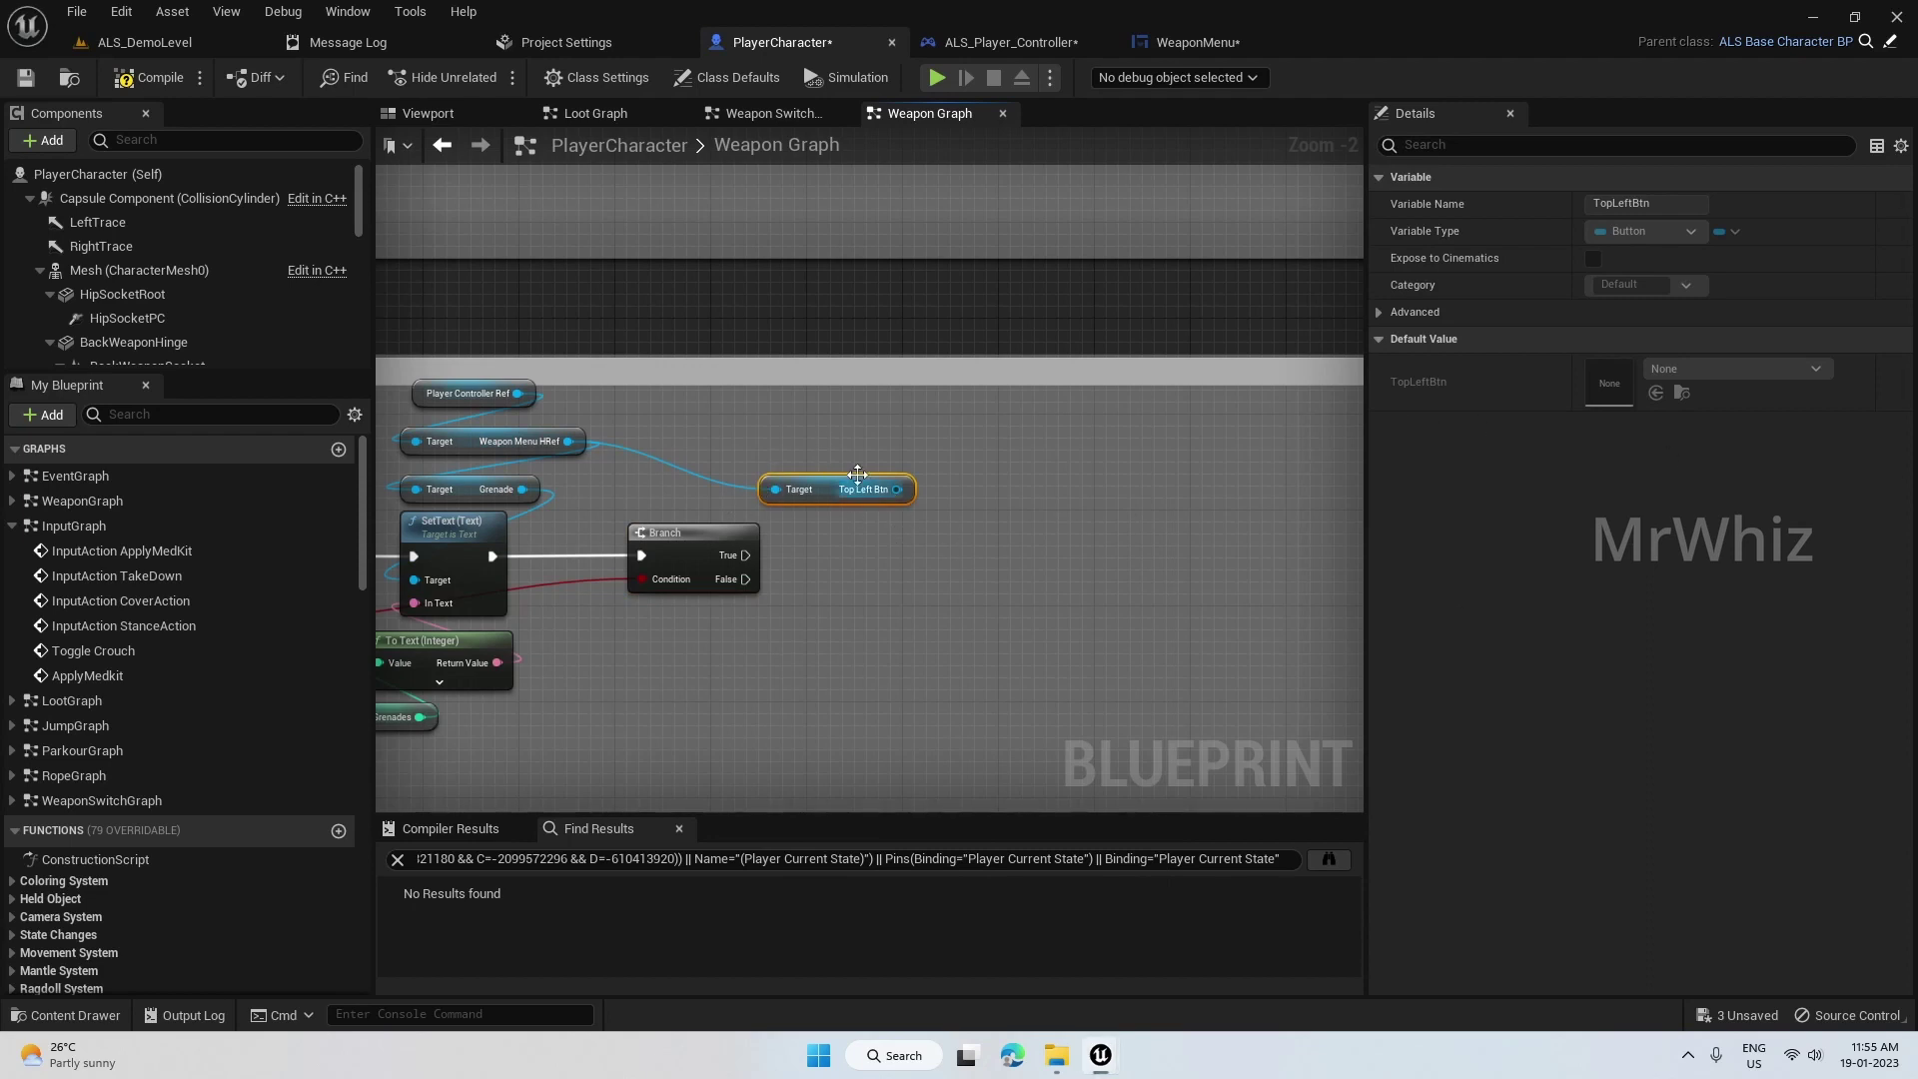
{"action": "key", "text": "Delete"}
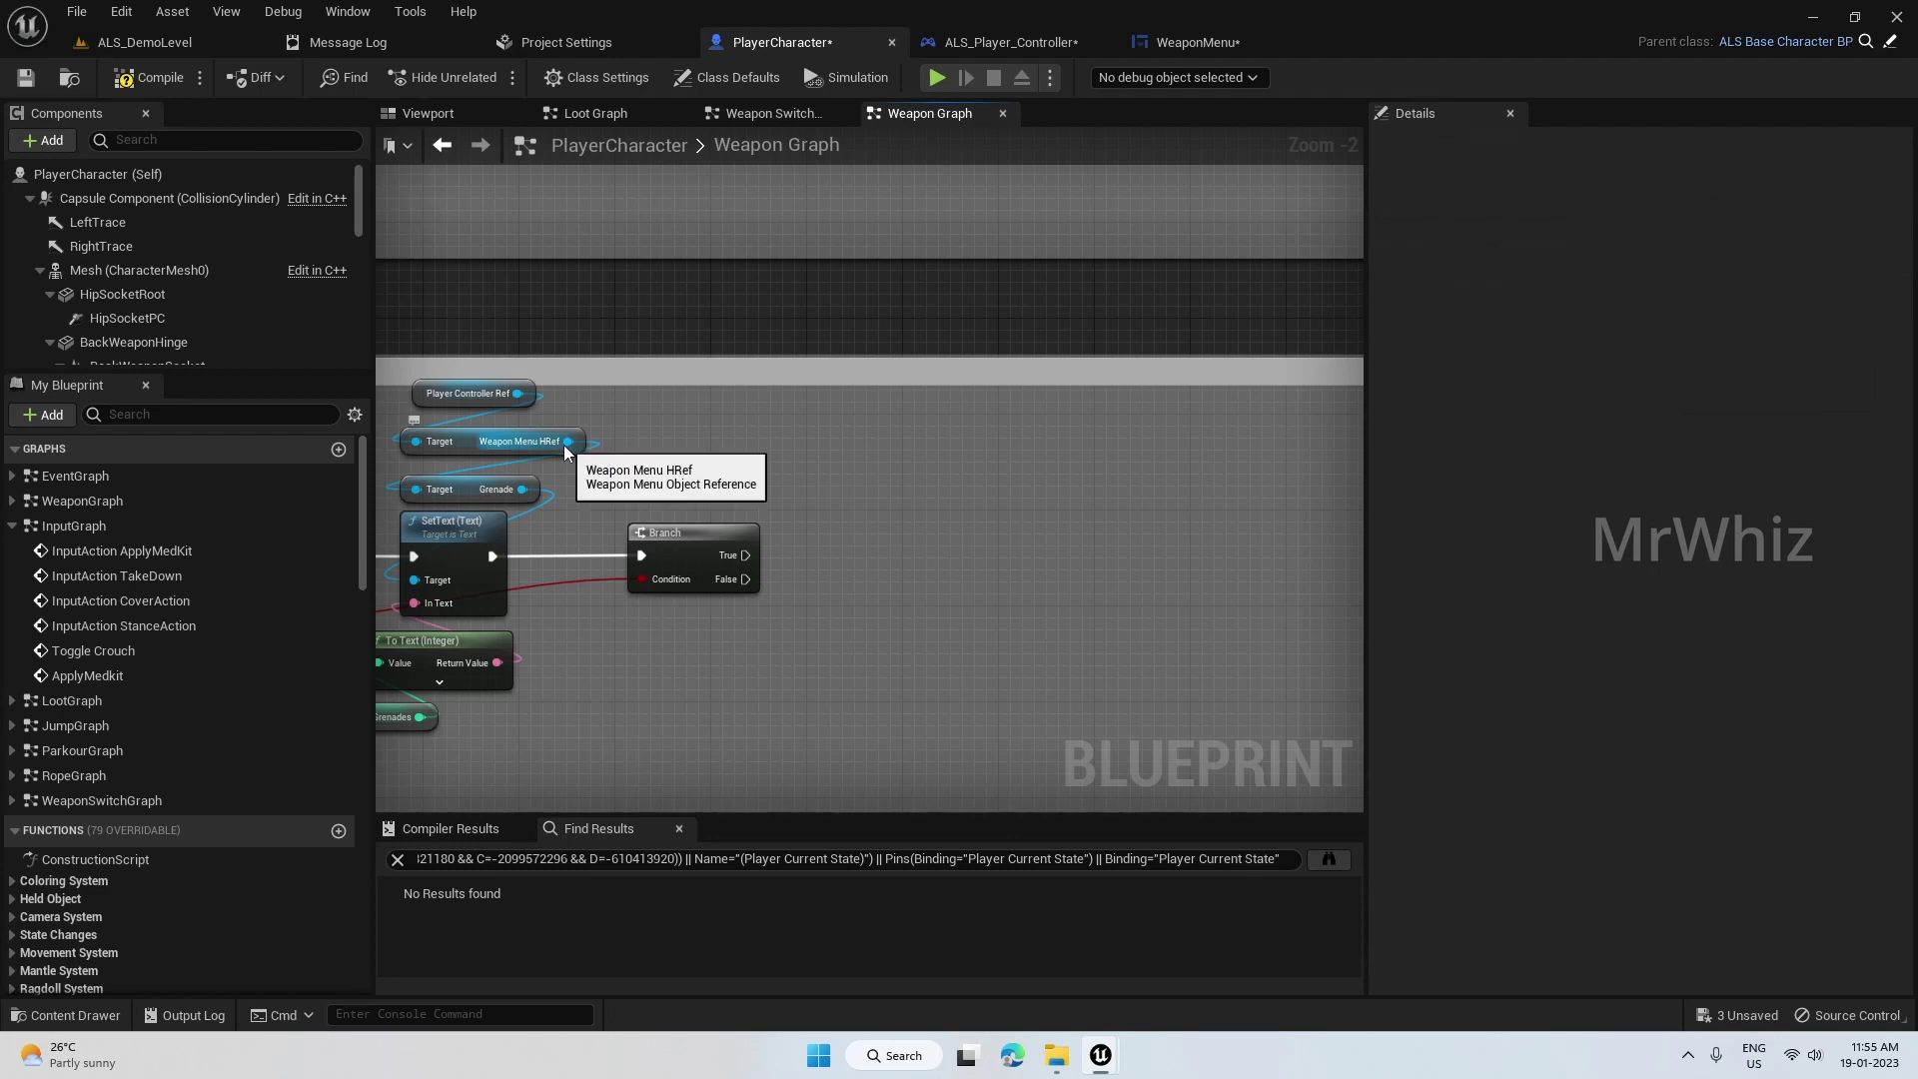
- Add a TopRightBtn getter and Set Is Enabled node, and wire Branch True into it
{"action": "left_click_drag", "start_coordinate": [565, 445], "coordinate": [794, 478]}
{"action": "type", "text": "top right"}
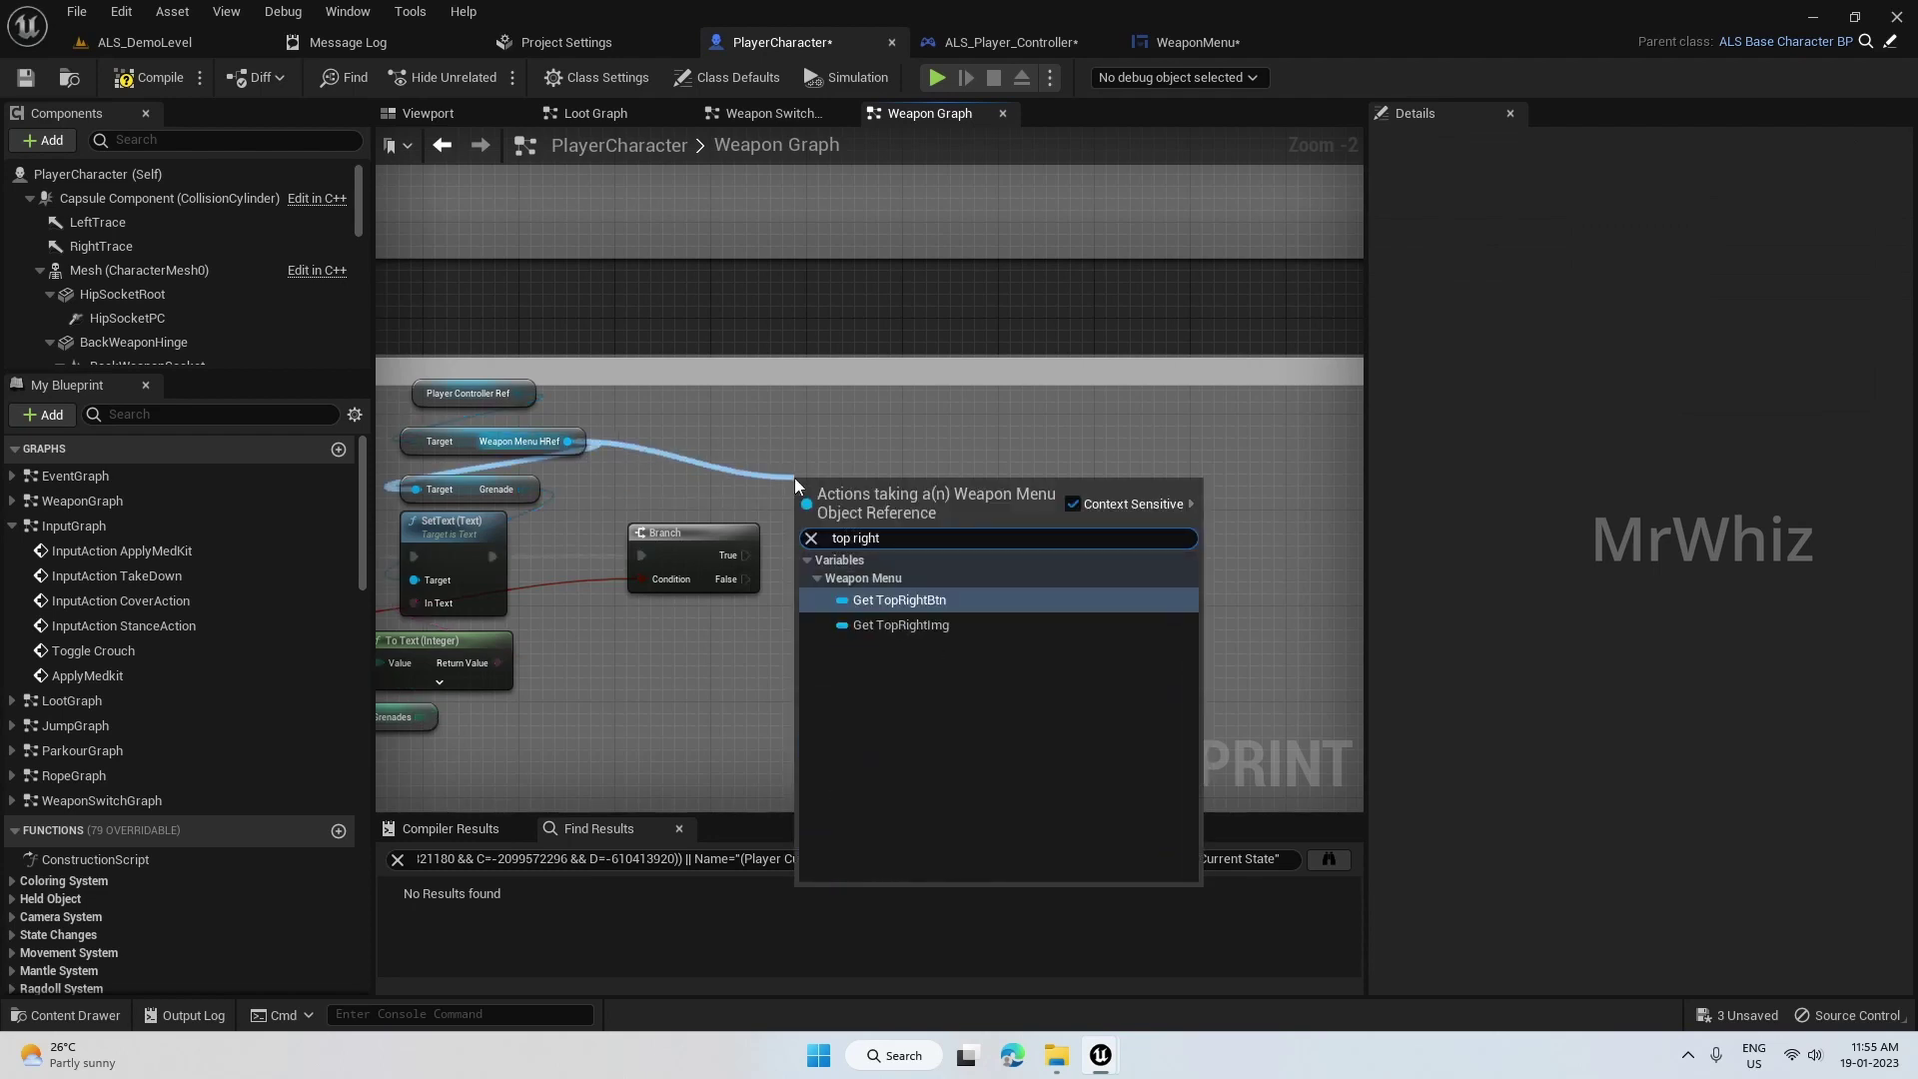
{"action": "key", "text": "Return"}
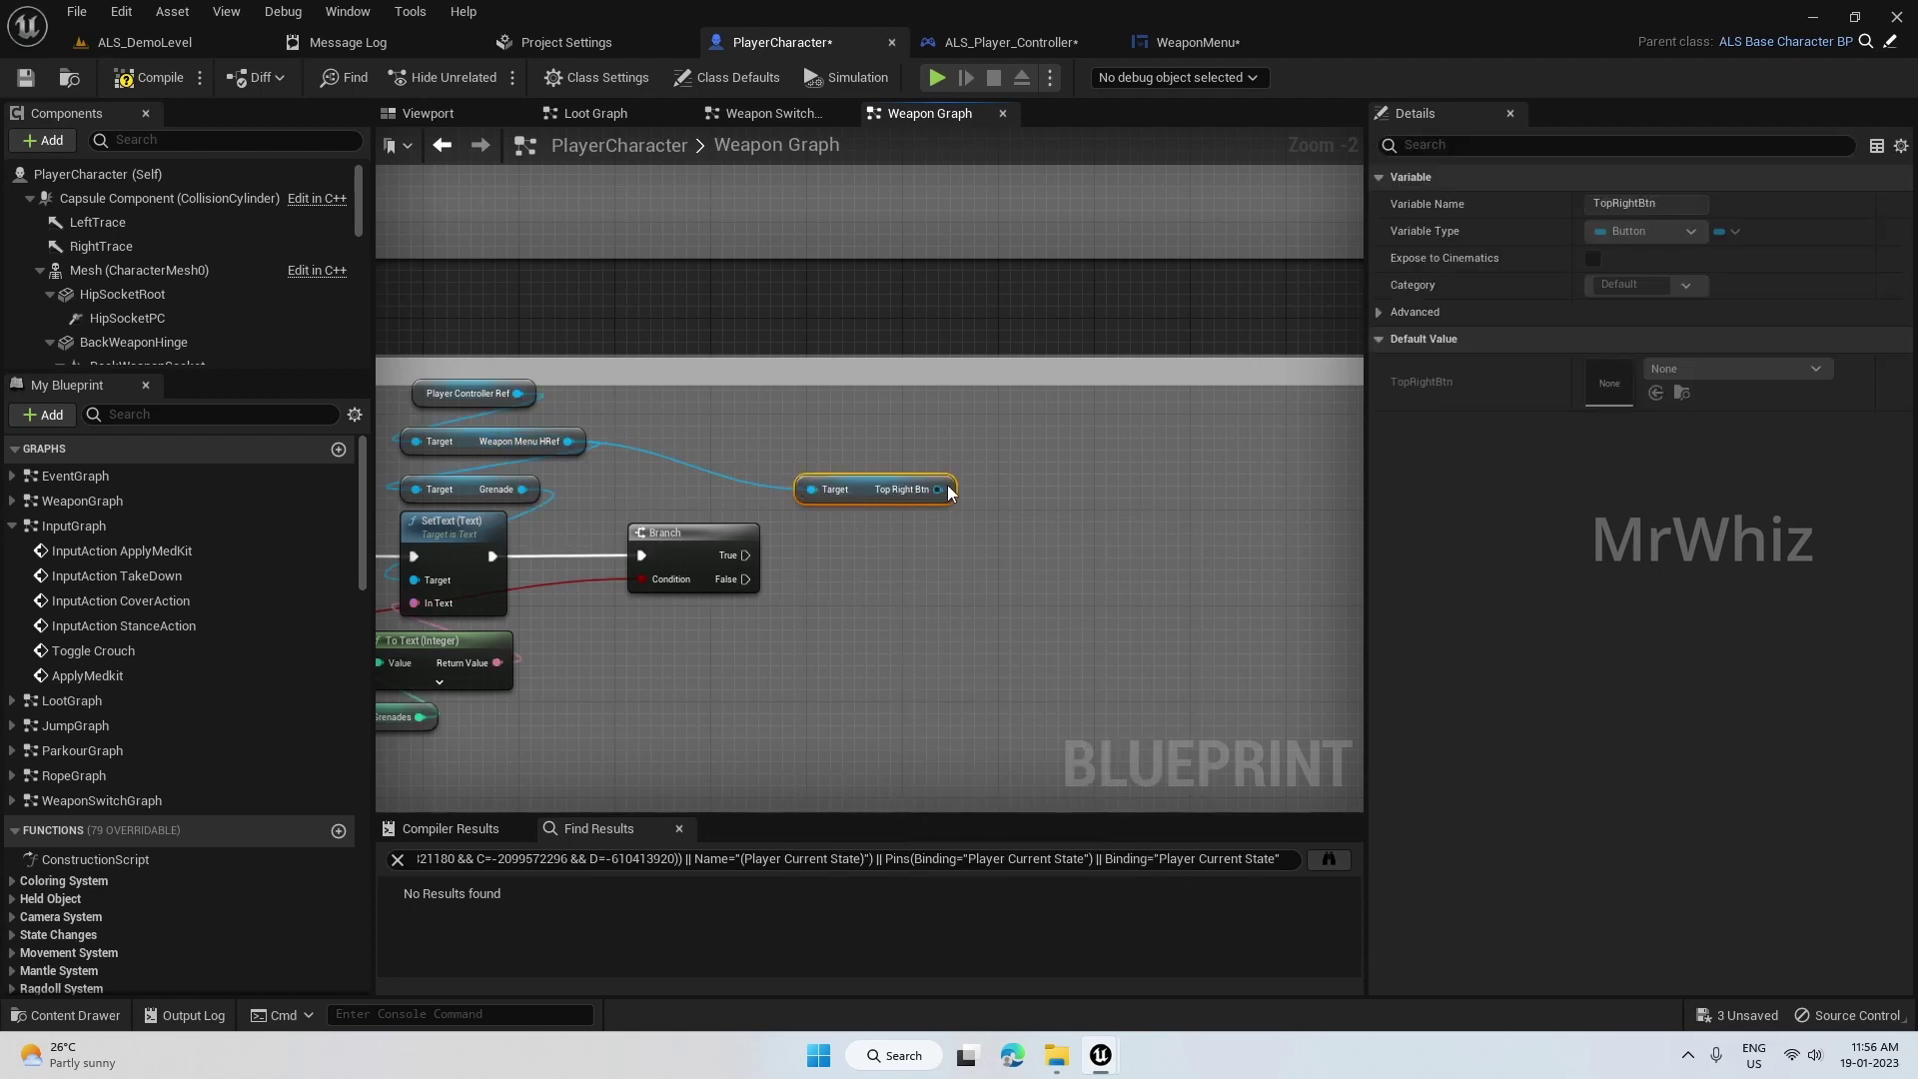
{"action": "left_click_drag", "start_coordinate": [938, 506], "coordinate": [859, 536]}
{"action": "type", "text": "set i"}
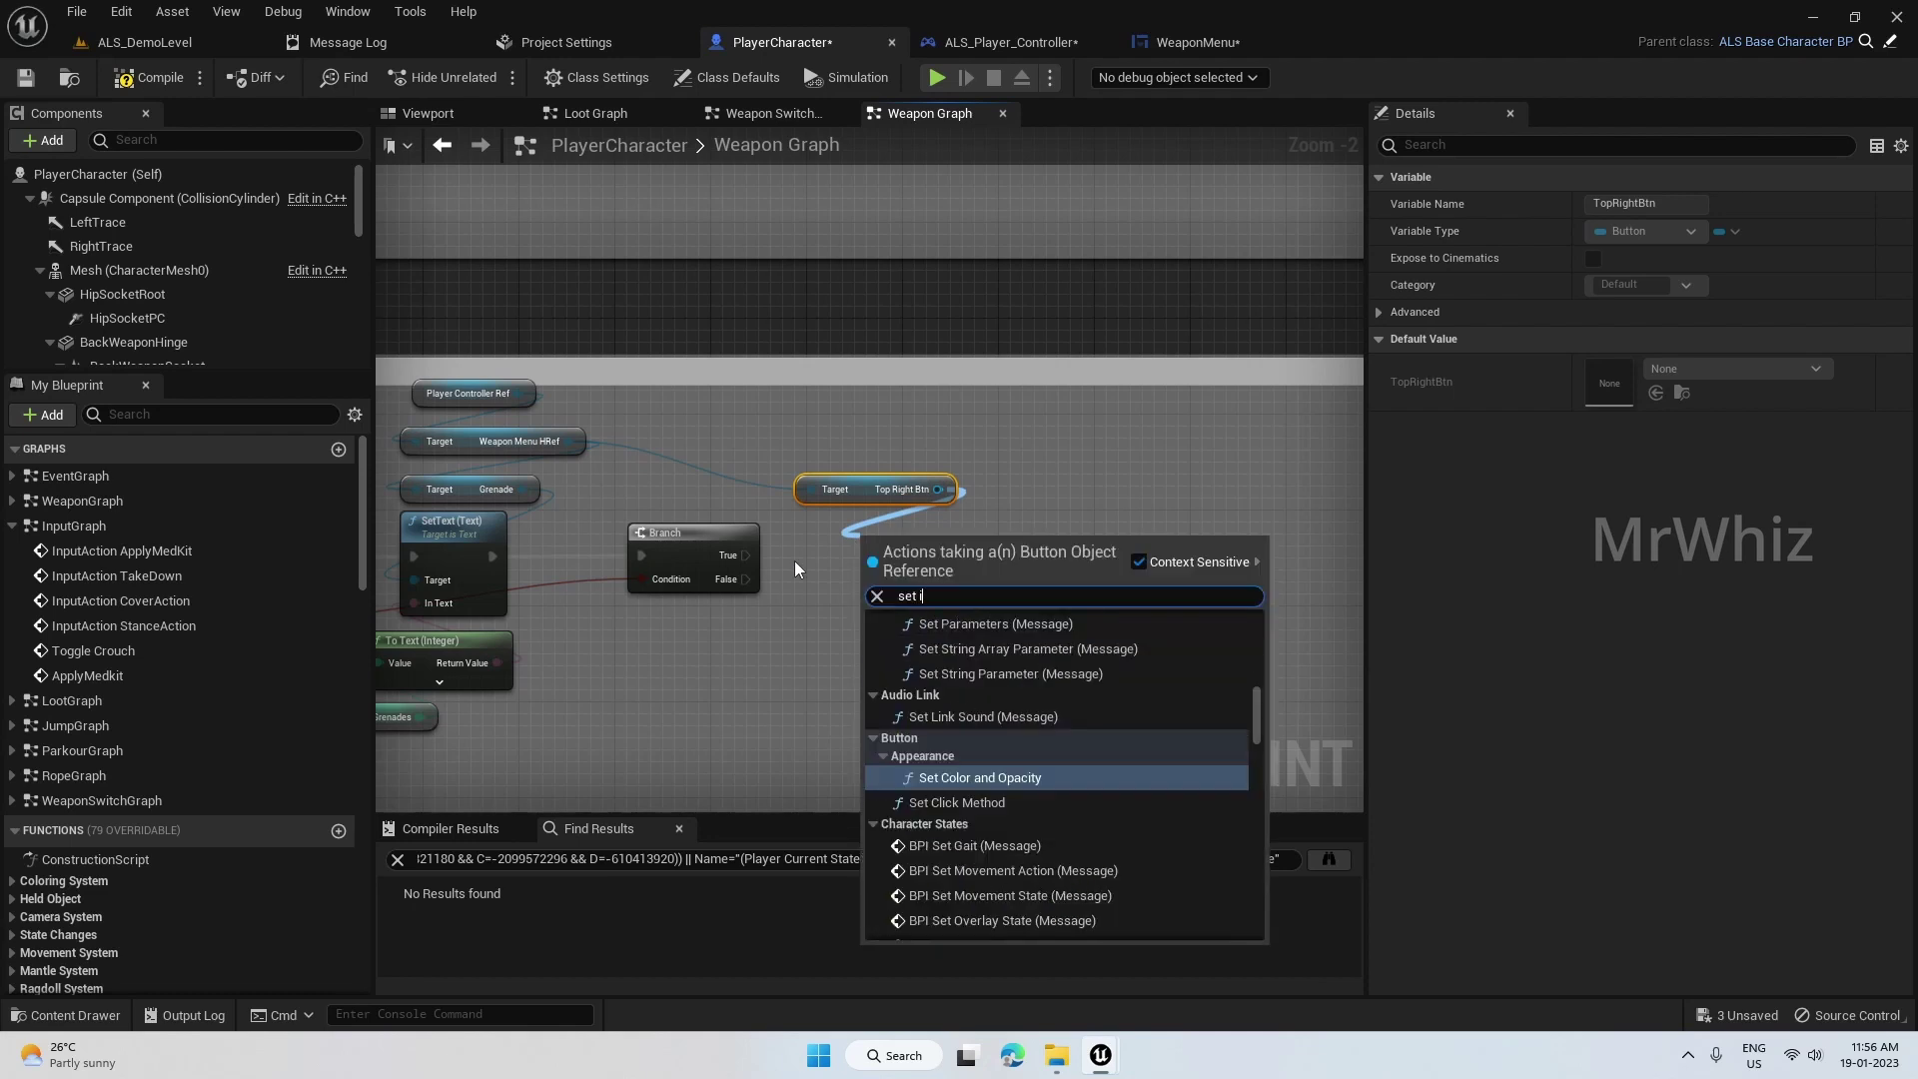
{"action": "type", "text": "s enabl"}
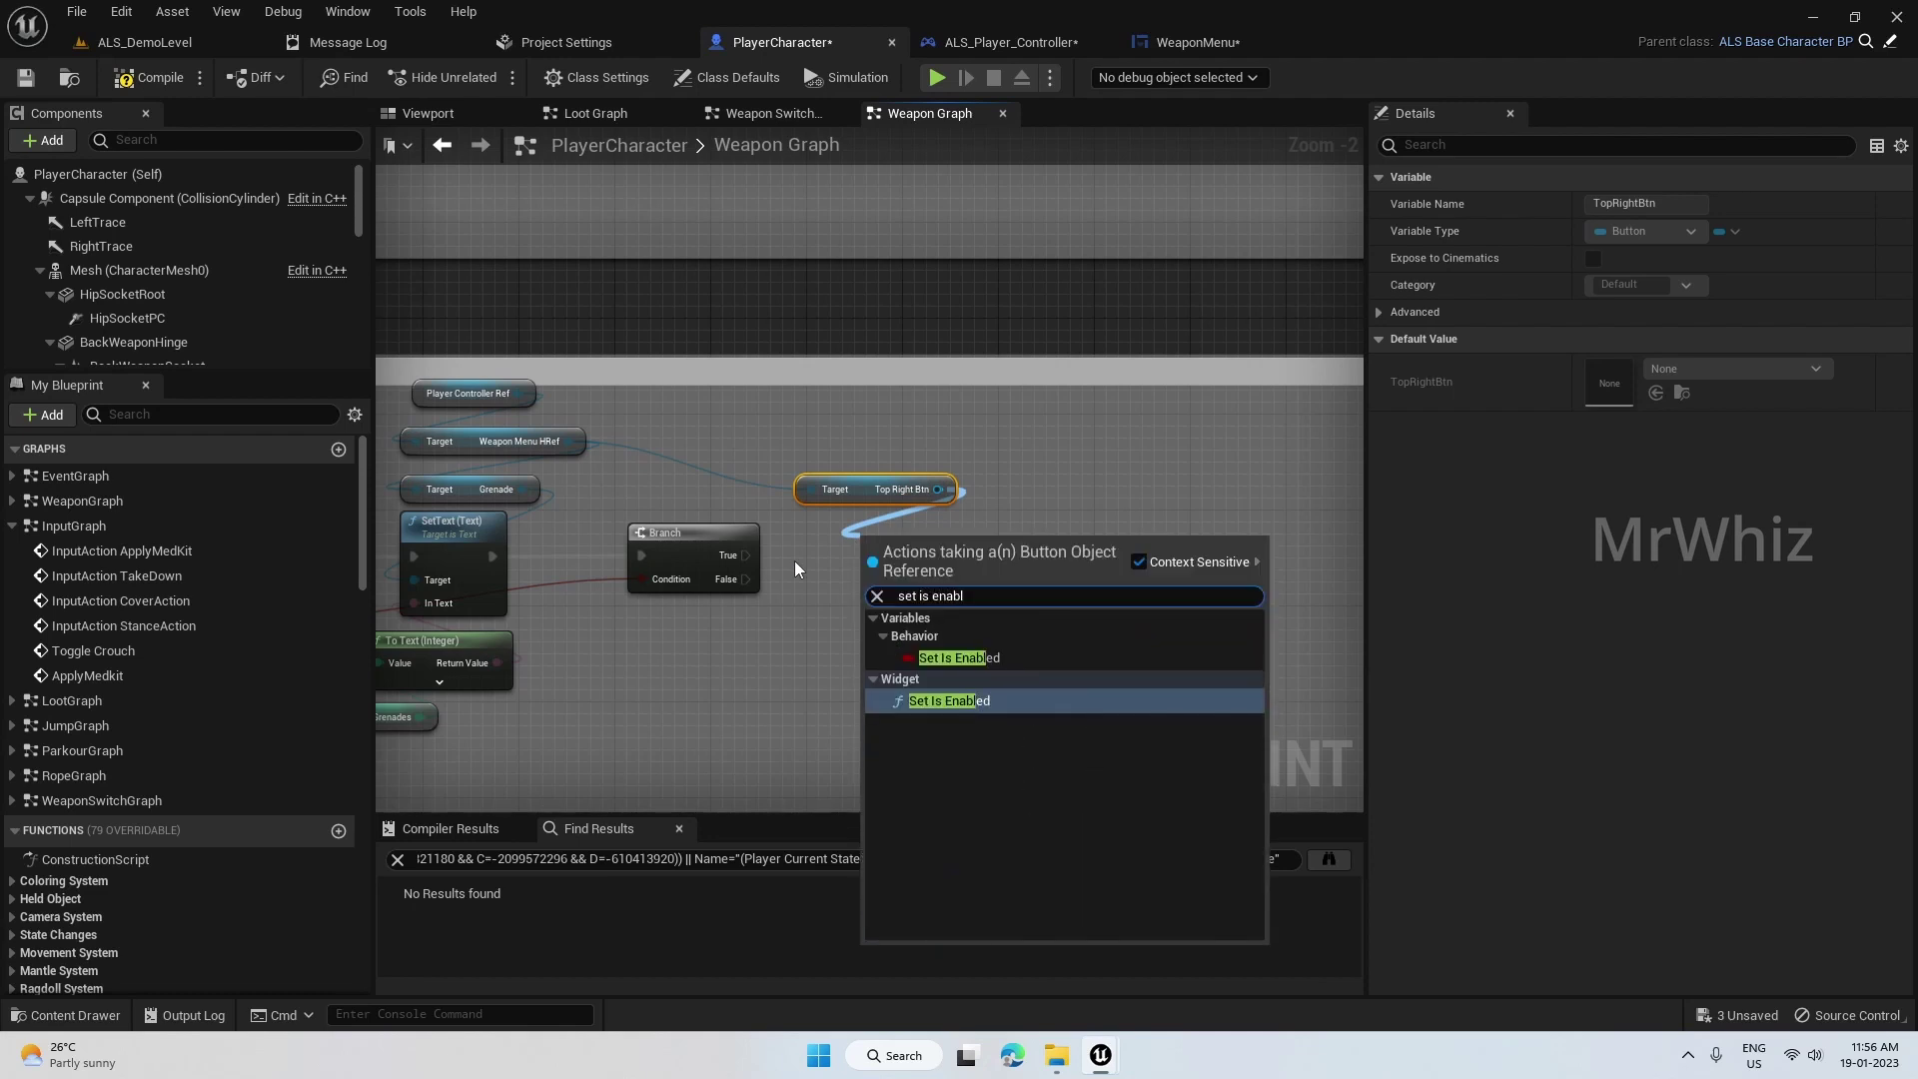
{"action": "key", "text": "Return"}
{"action": "left_click_drag", "start_coordinate": [858, 536], "coordinate": [871, 549]}
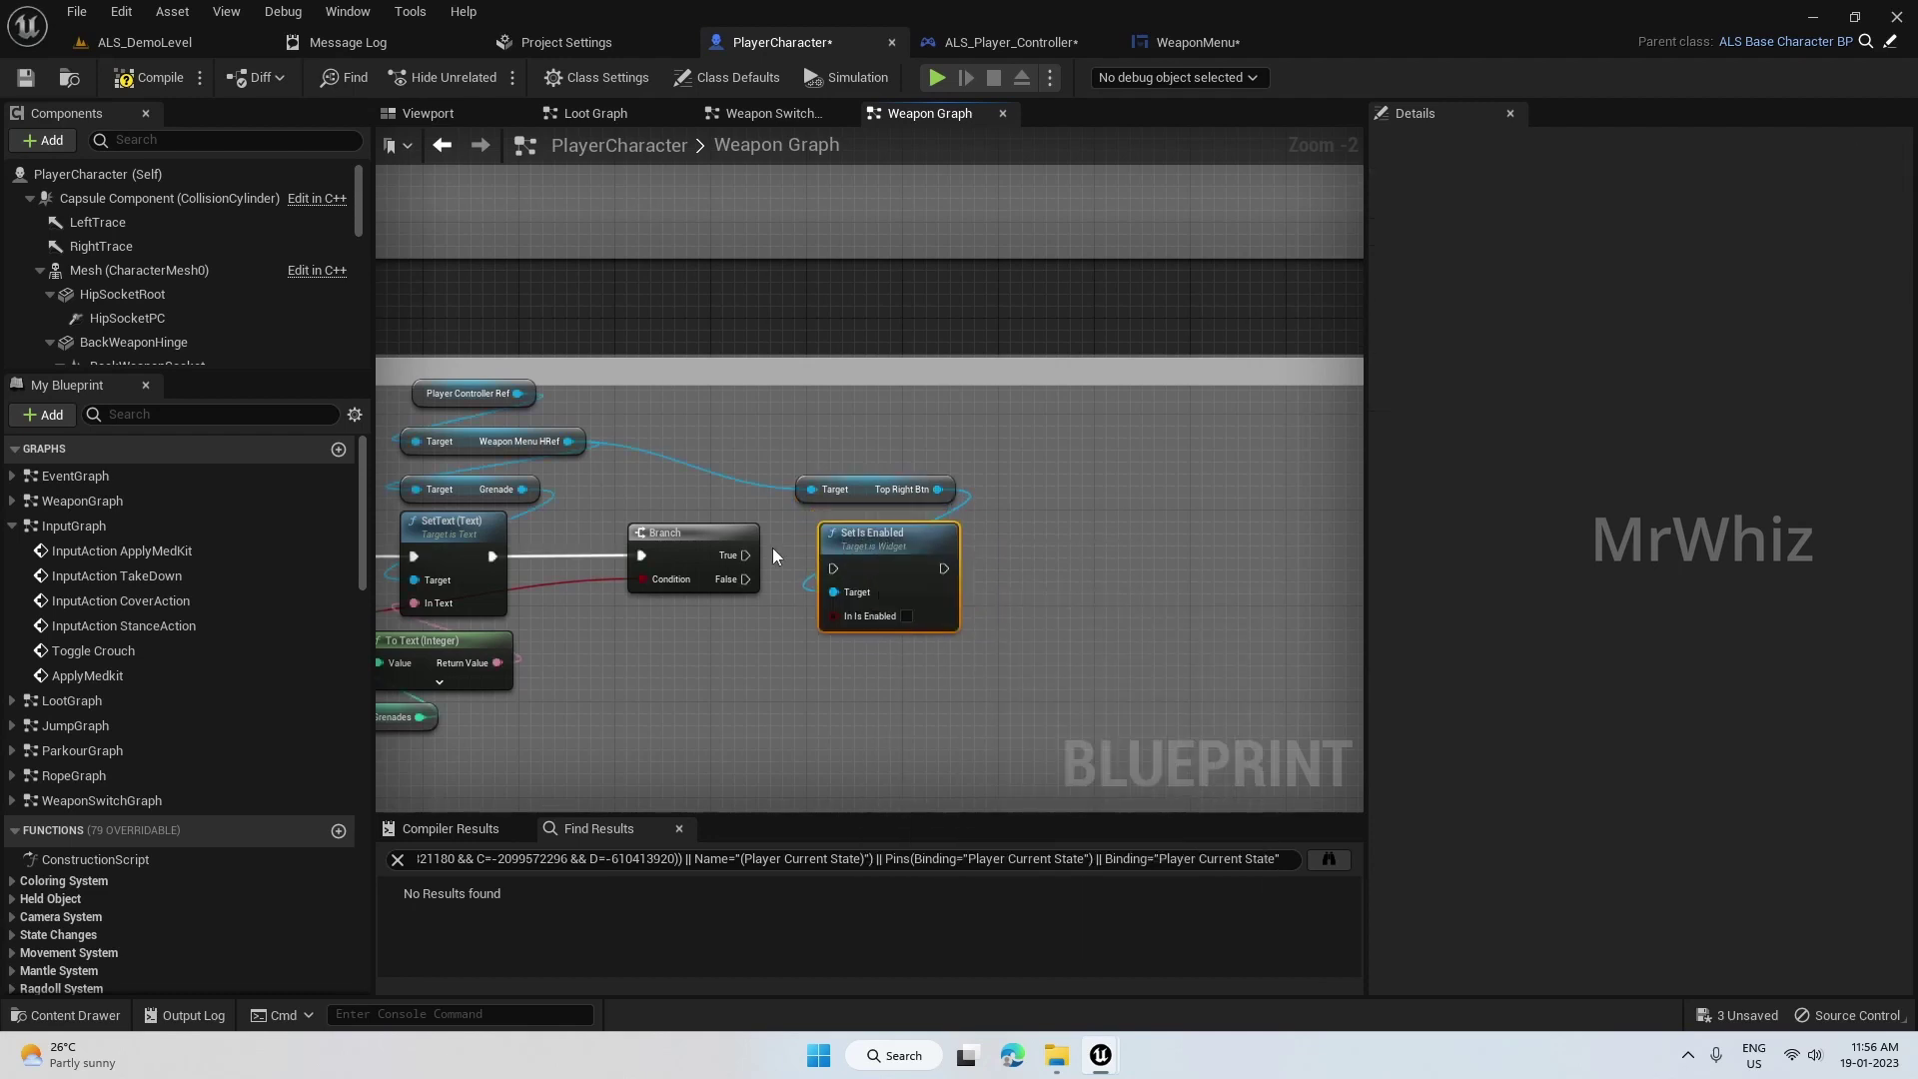
{"action": "left_click_drag", "start_coordinate": [744, 556], "coordinate": [798, 567]}
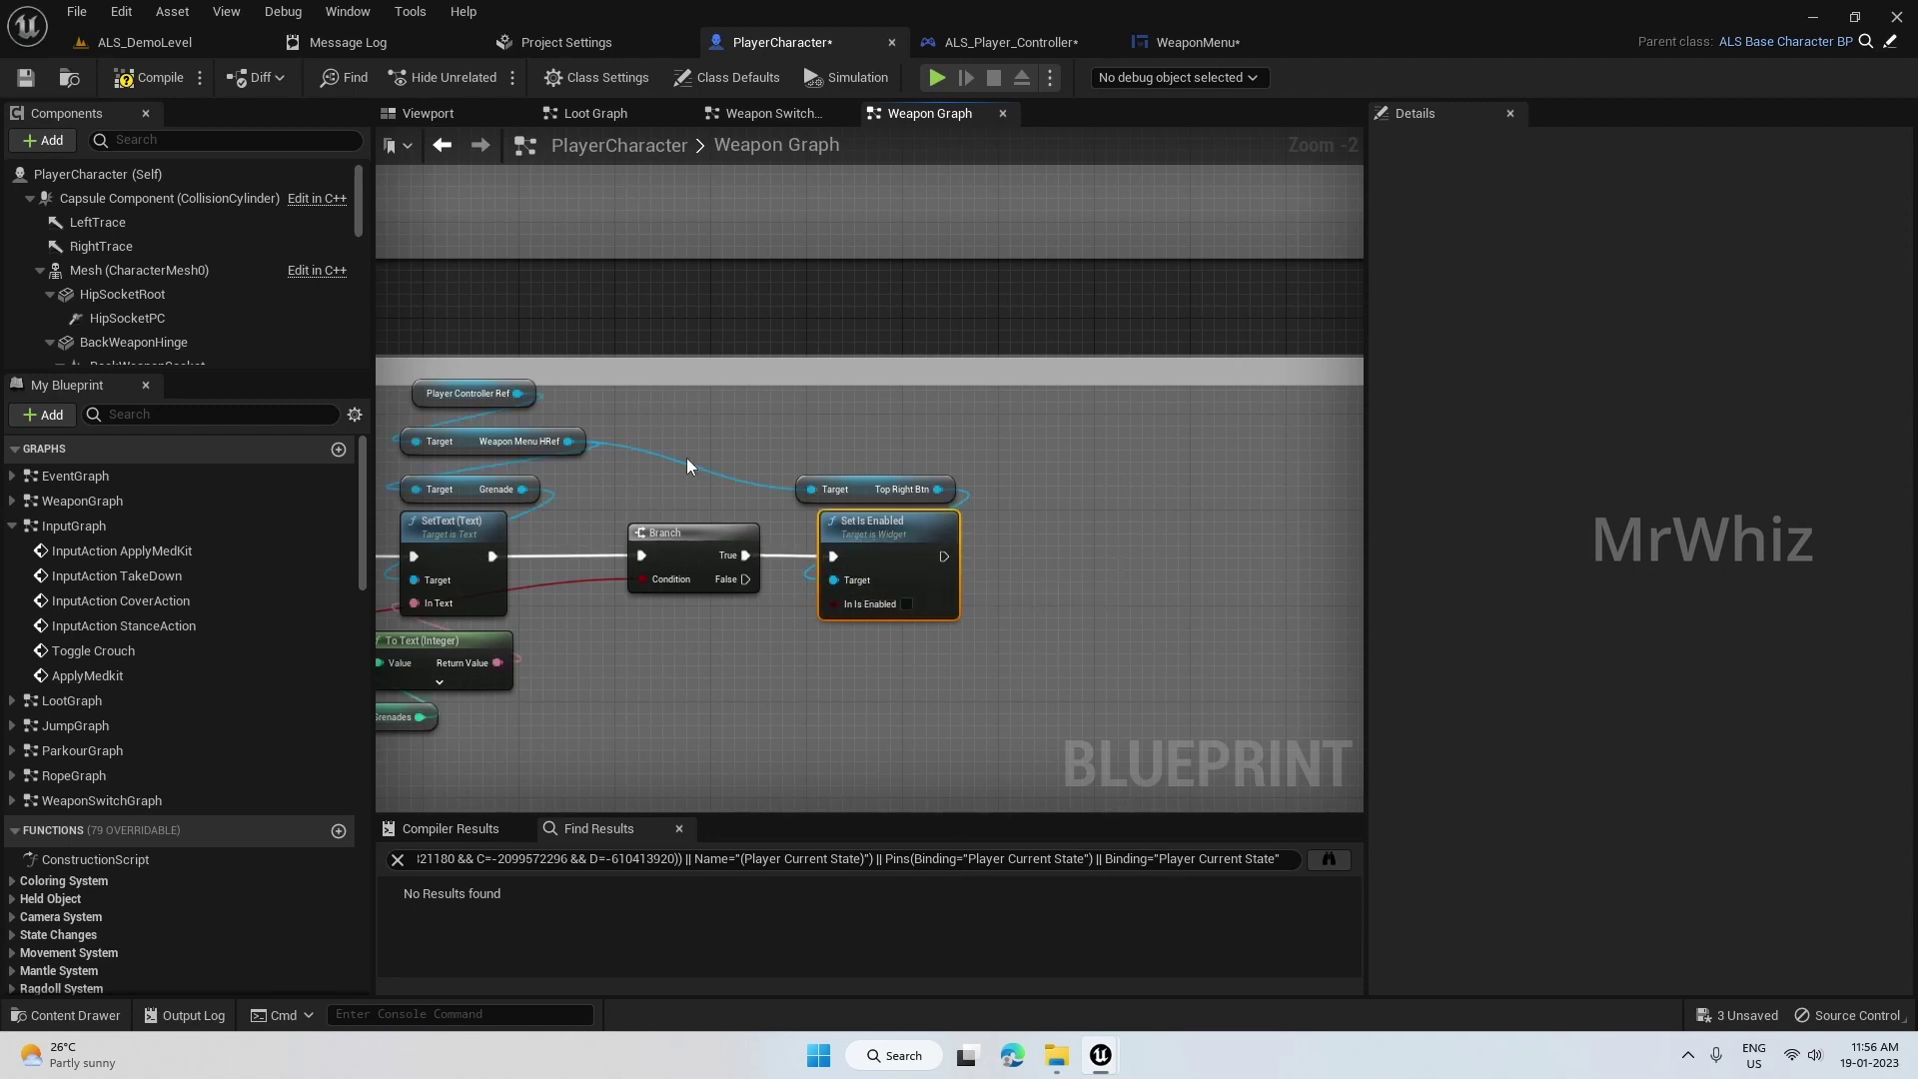
{"action": "right_click_drag", "start_coordinate": [686, 457], "coordinate": [887, 428]}
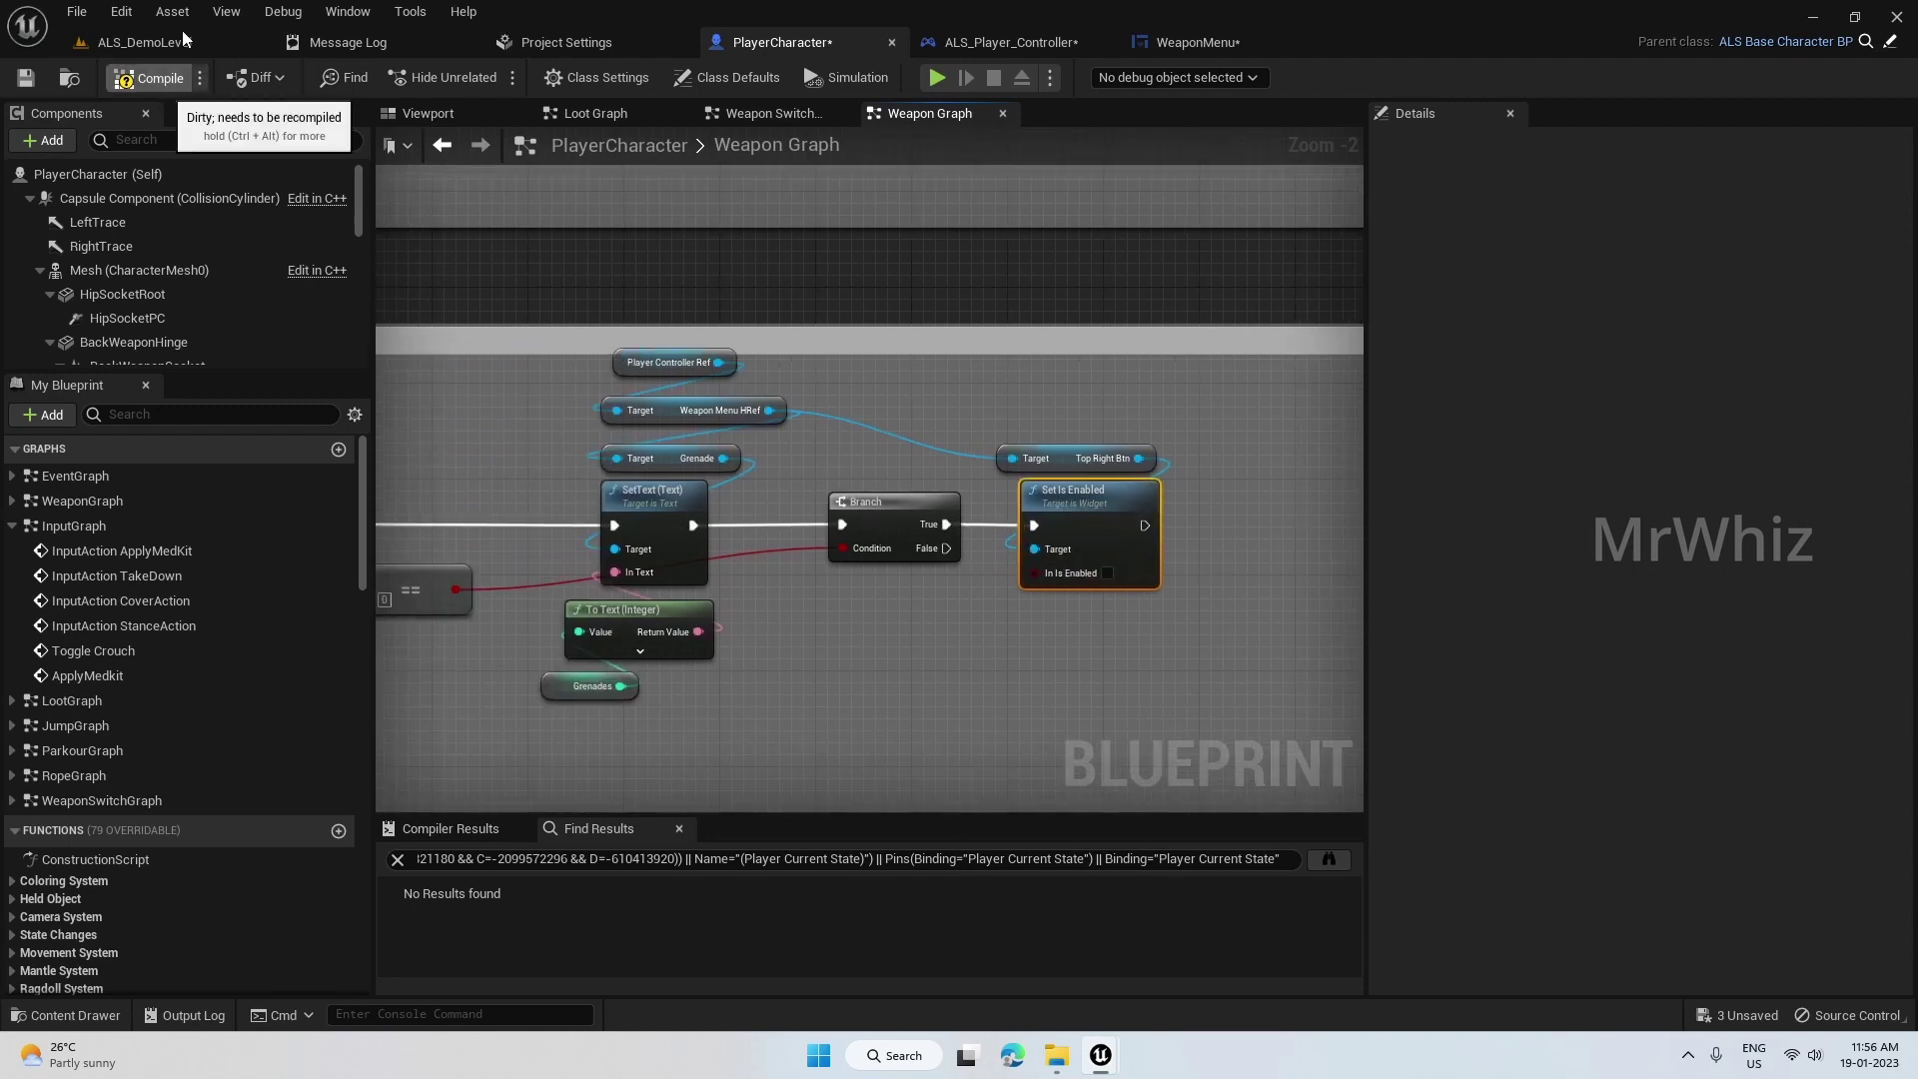
- Compile PlayerCharacter, play ALS_DemoLevel, and pick up two grenades
{"action": "left_click", "coordinate": [158, 47]}
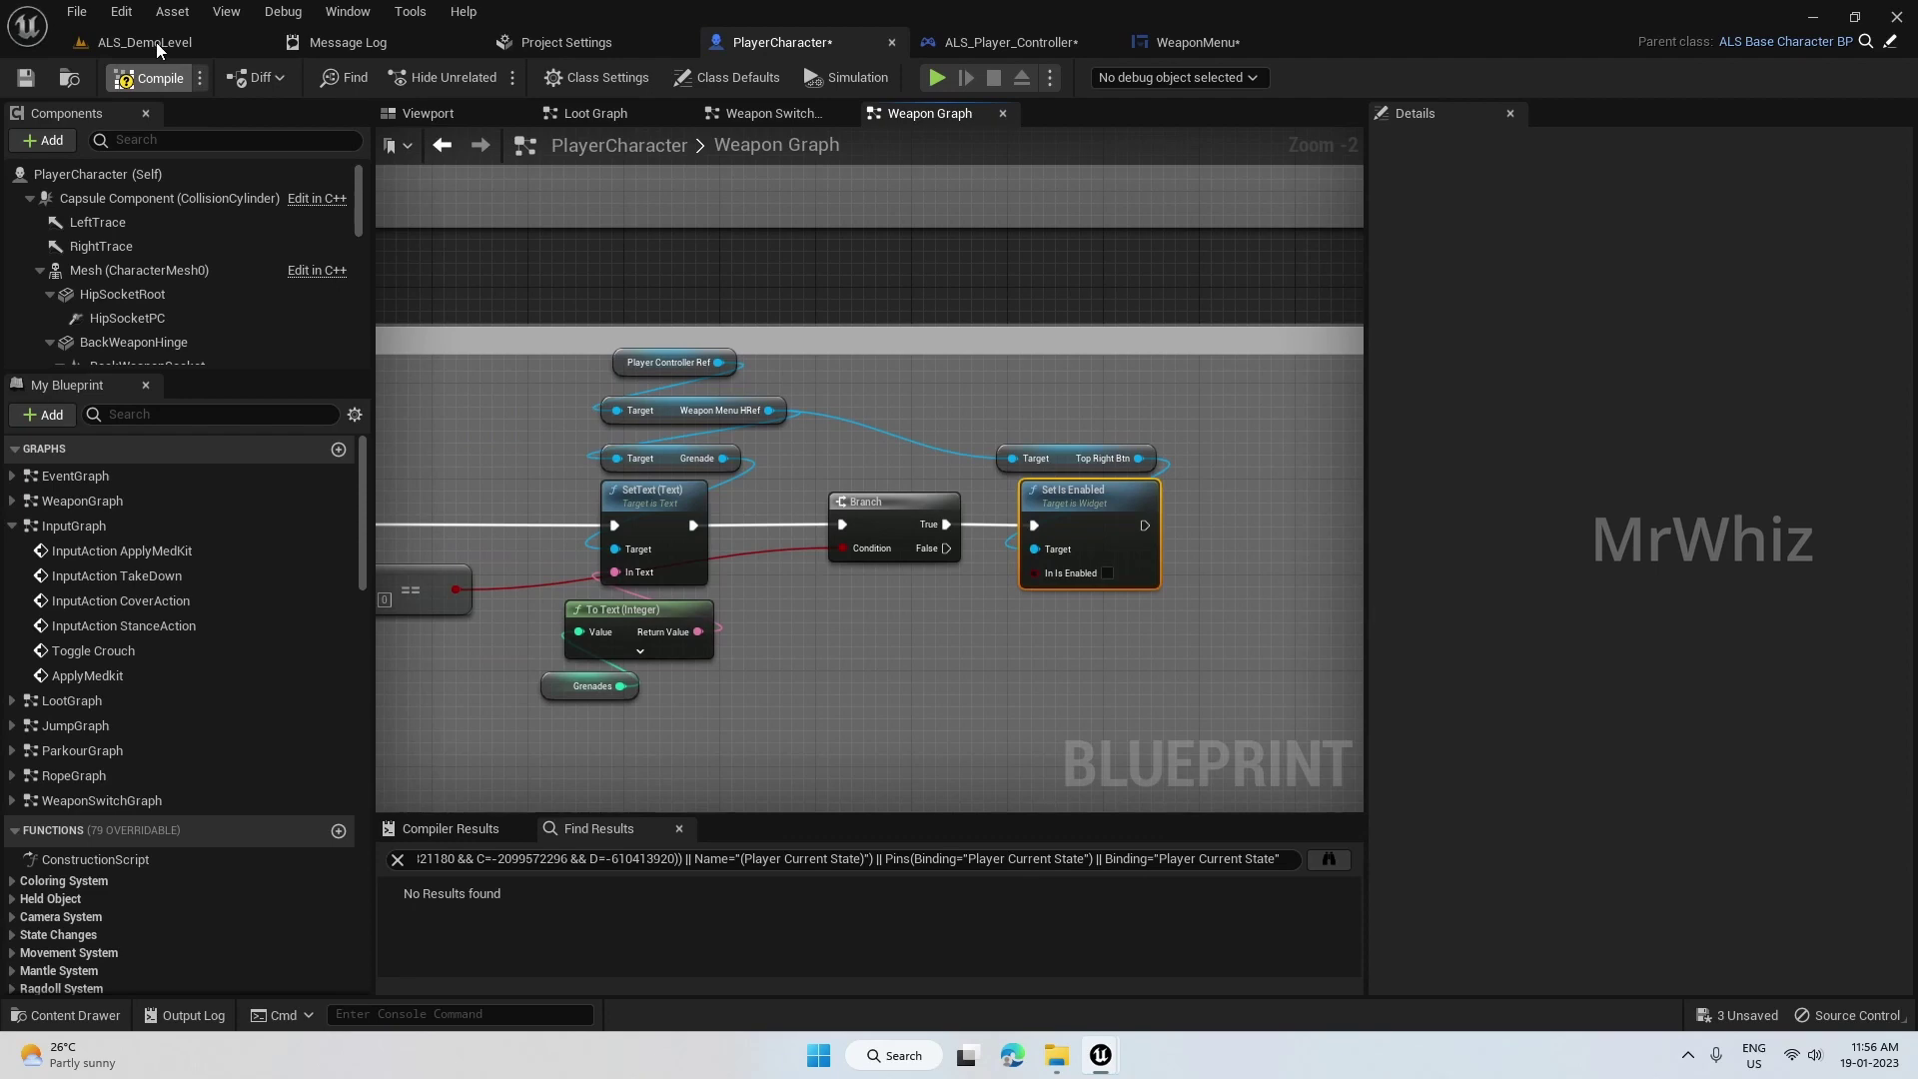
{"action": "left_click", "coordinate": [155, 43]}
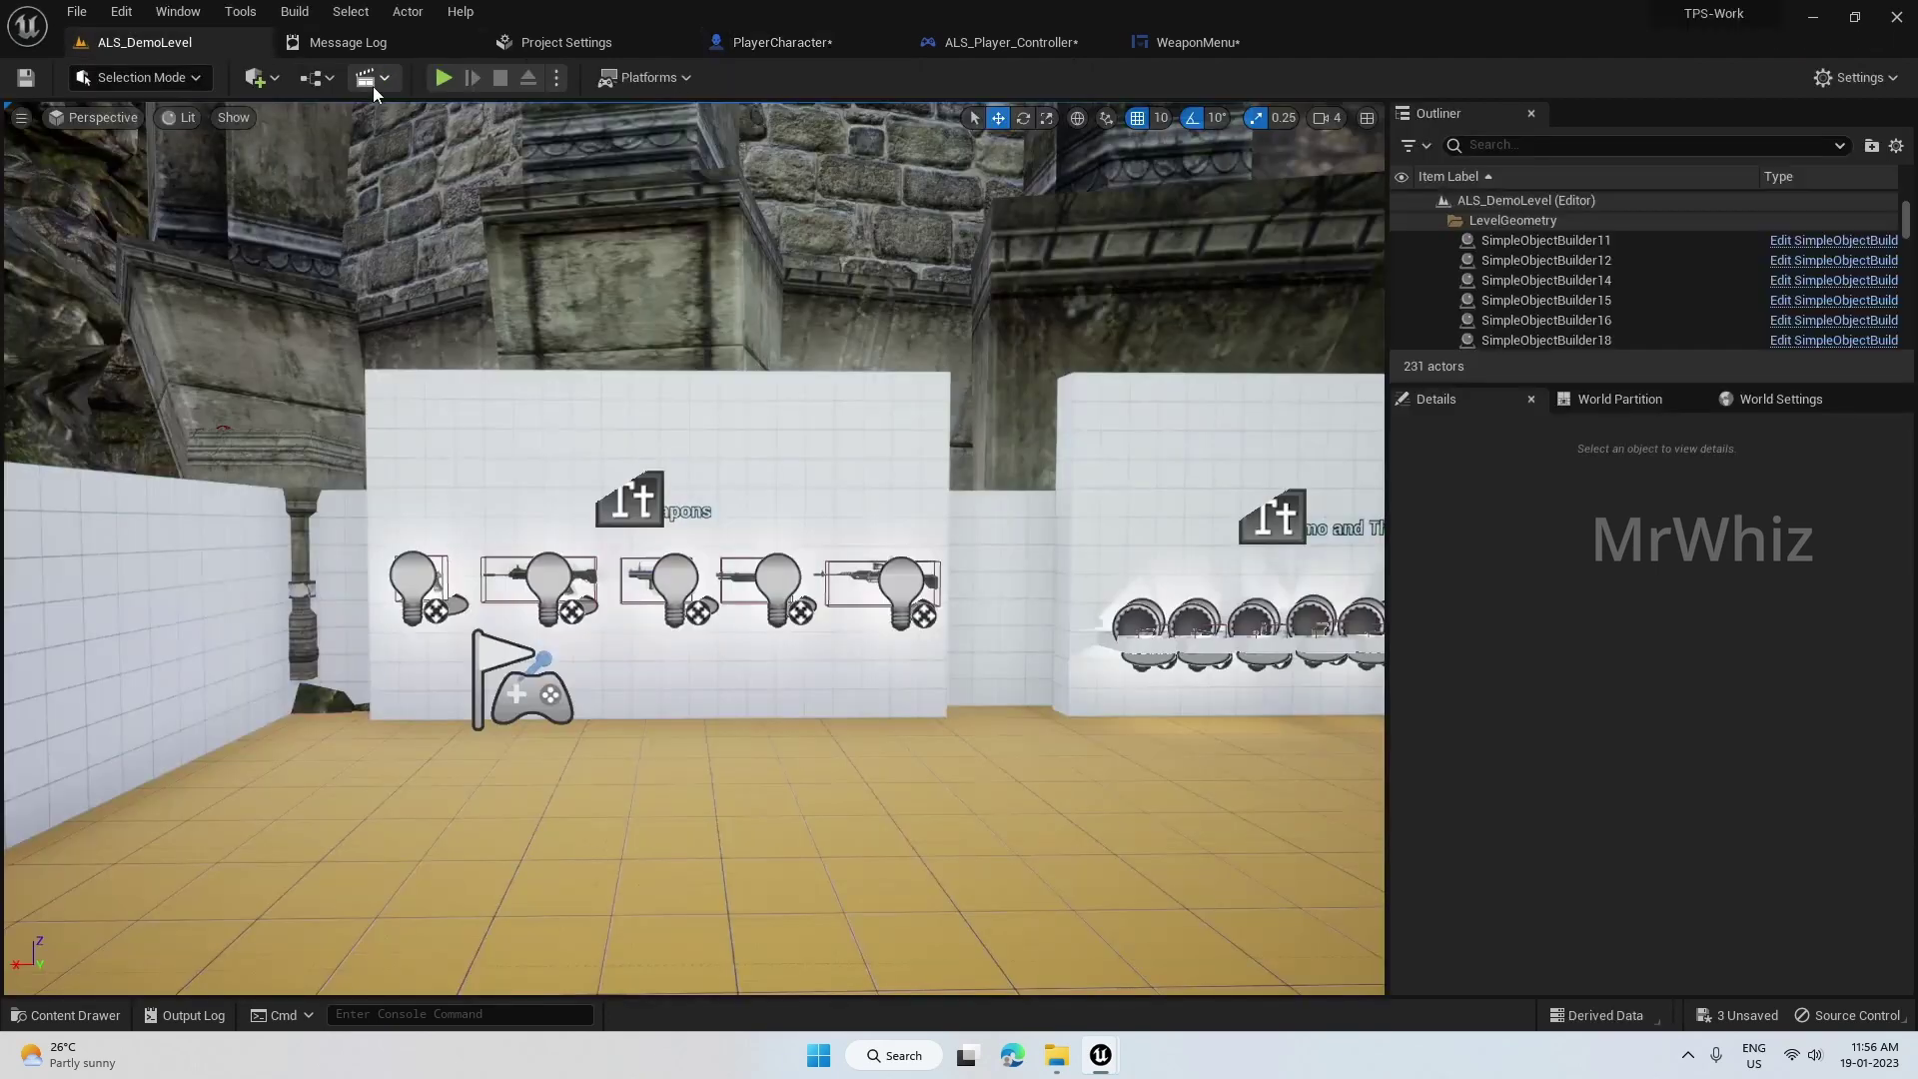
{"action": "left_click", "coordinate": [442, 75]}
{"action": "key", "text": "w"}
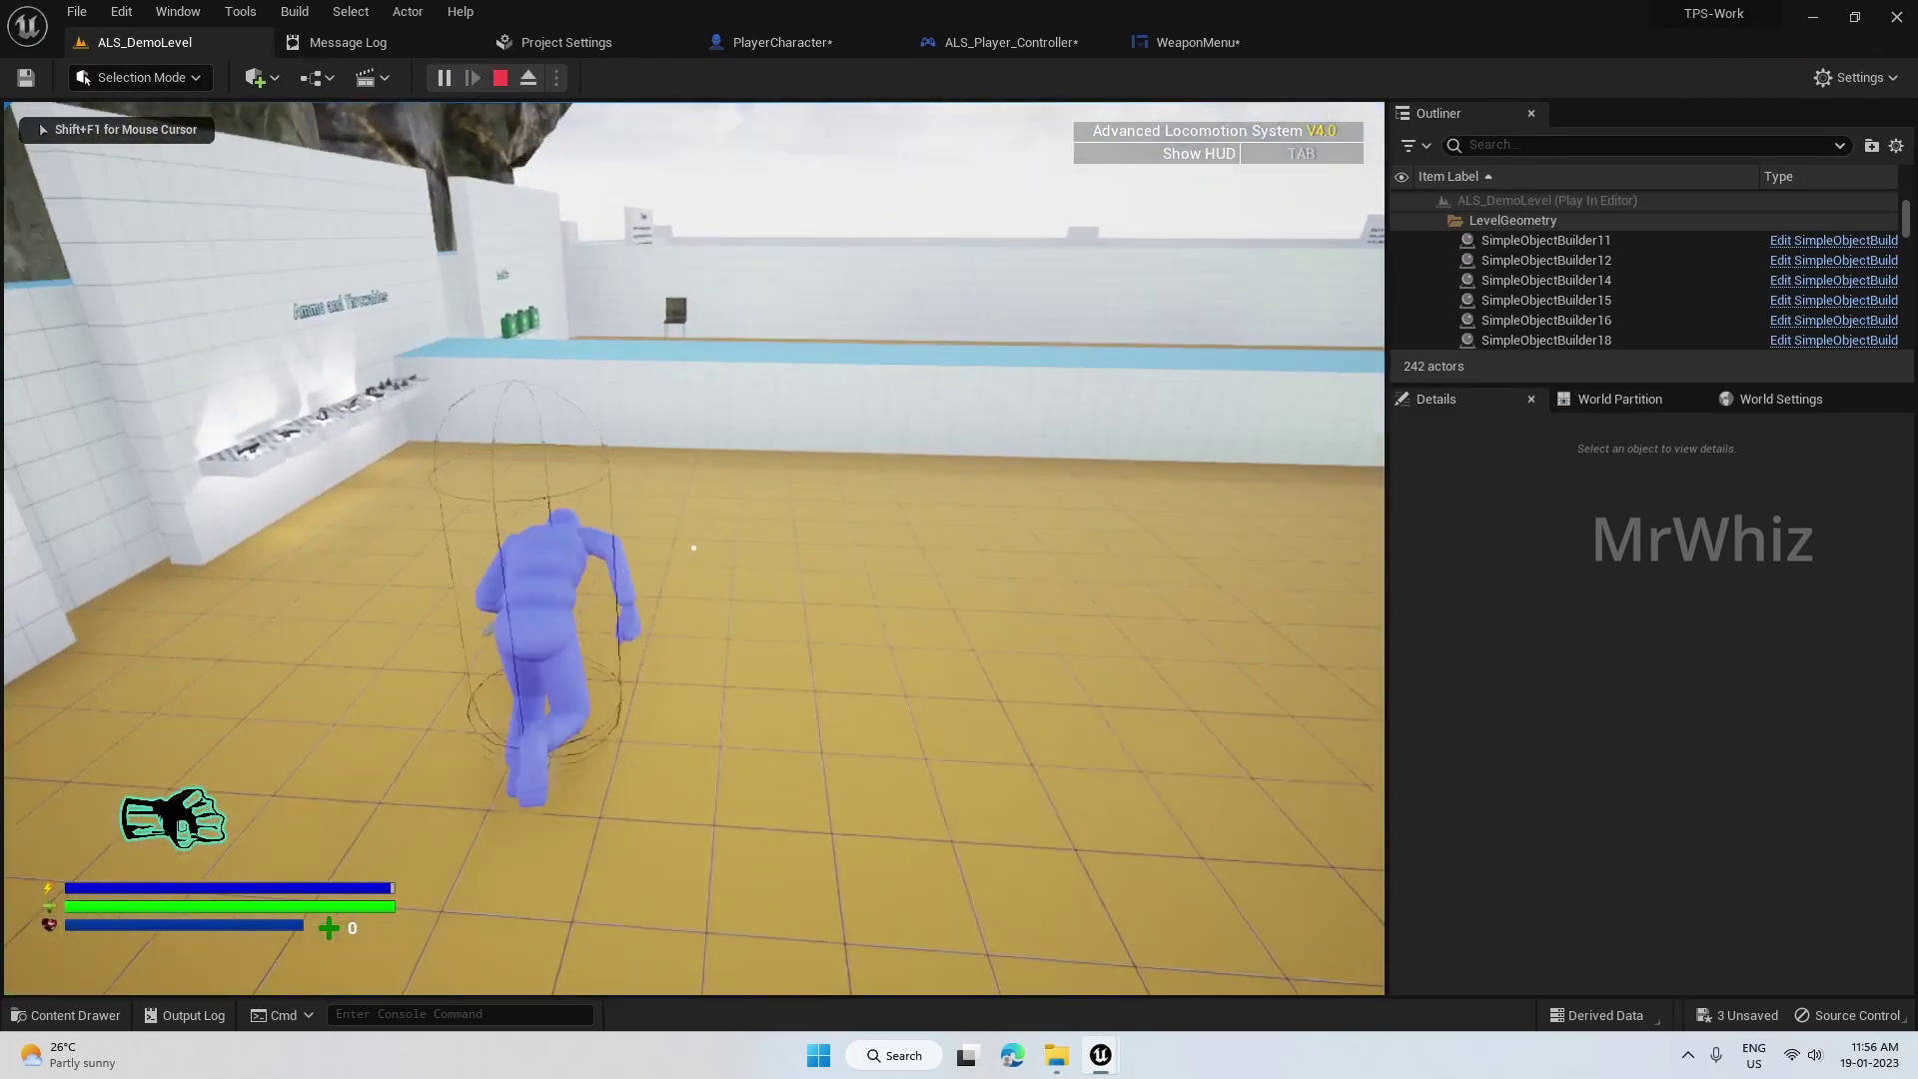
{"action": "key", "text": "q"}
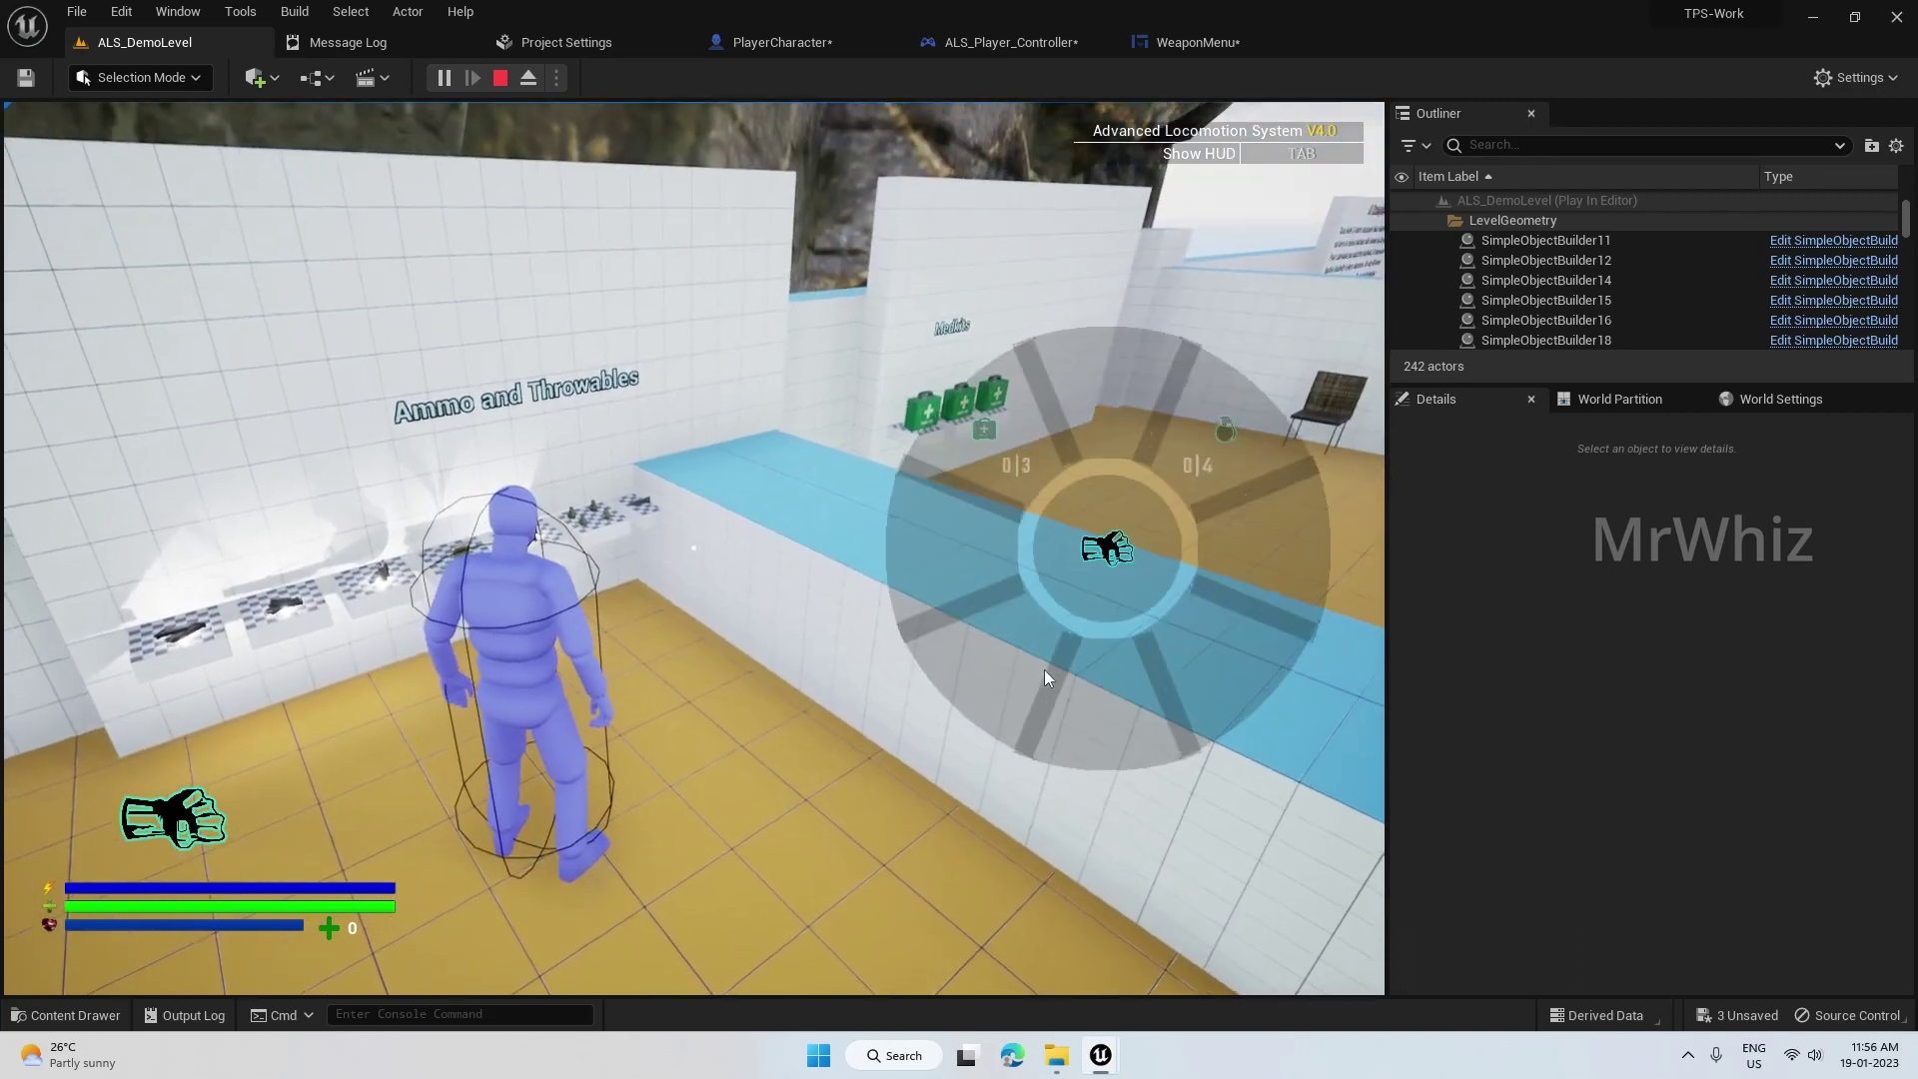
{"action": "key", "text": "w"}
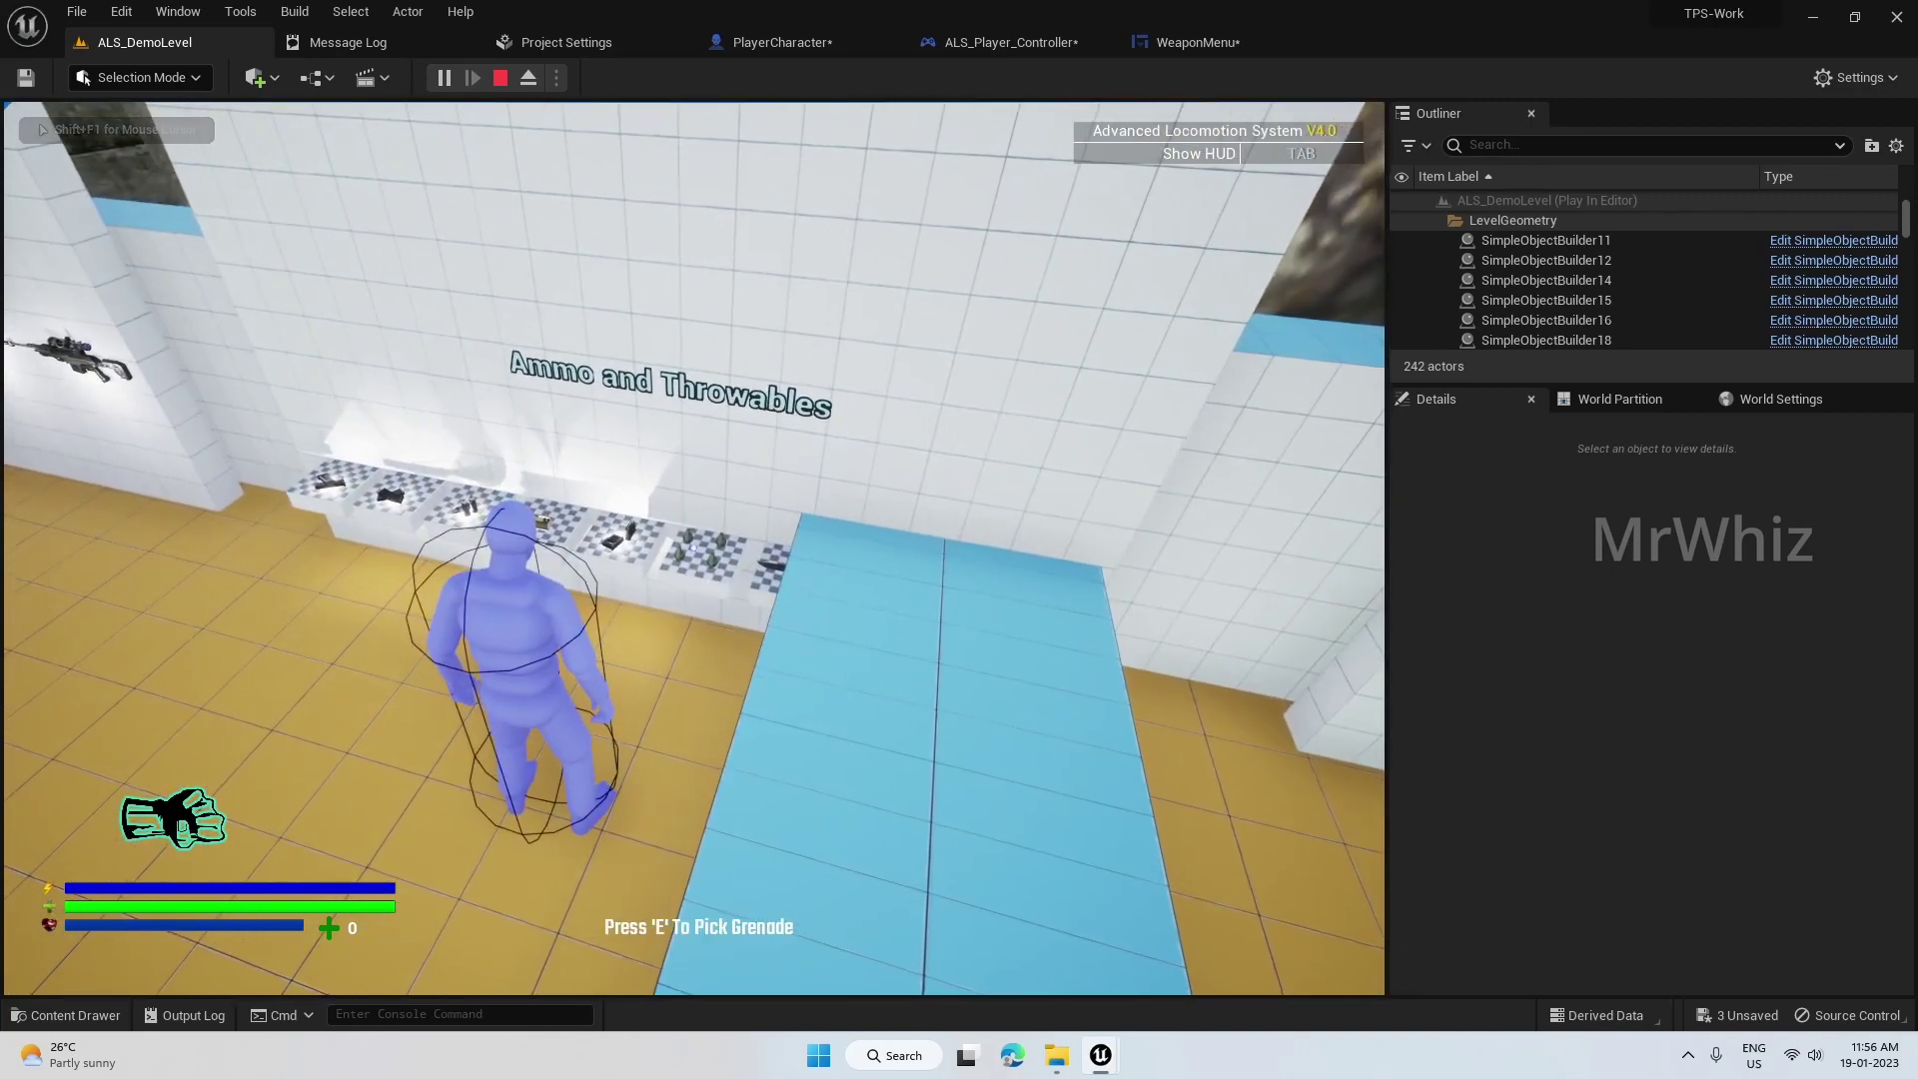
{"action": "key", "text": "e"}
{"action": "key", "text": "e"}
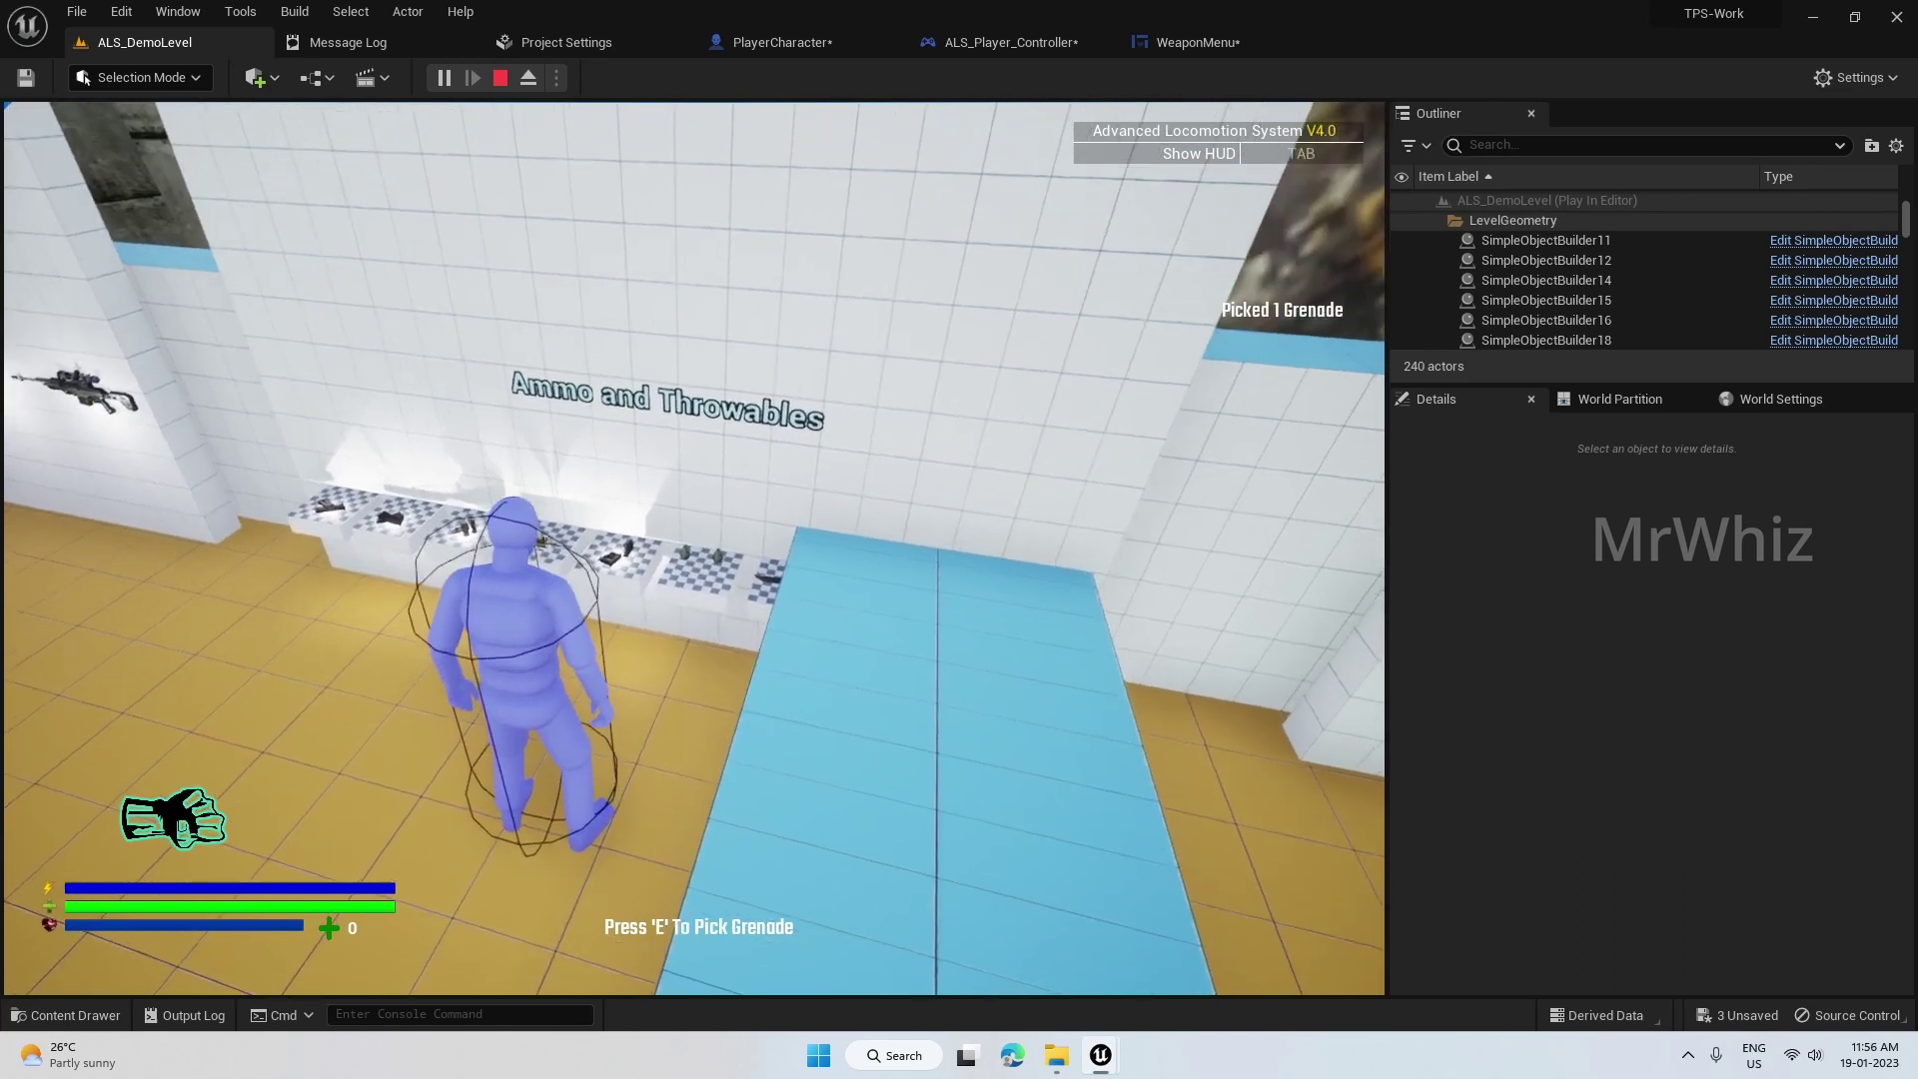
{"action": "key", "text": "e"}
- Check the grenade count on the weapon wheel, then equip and throw a grenade
{"action": "key", "text": "q"}
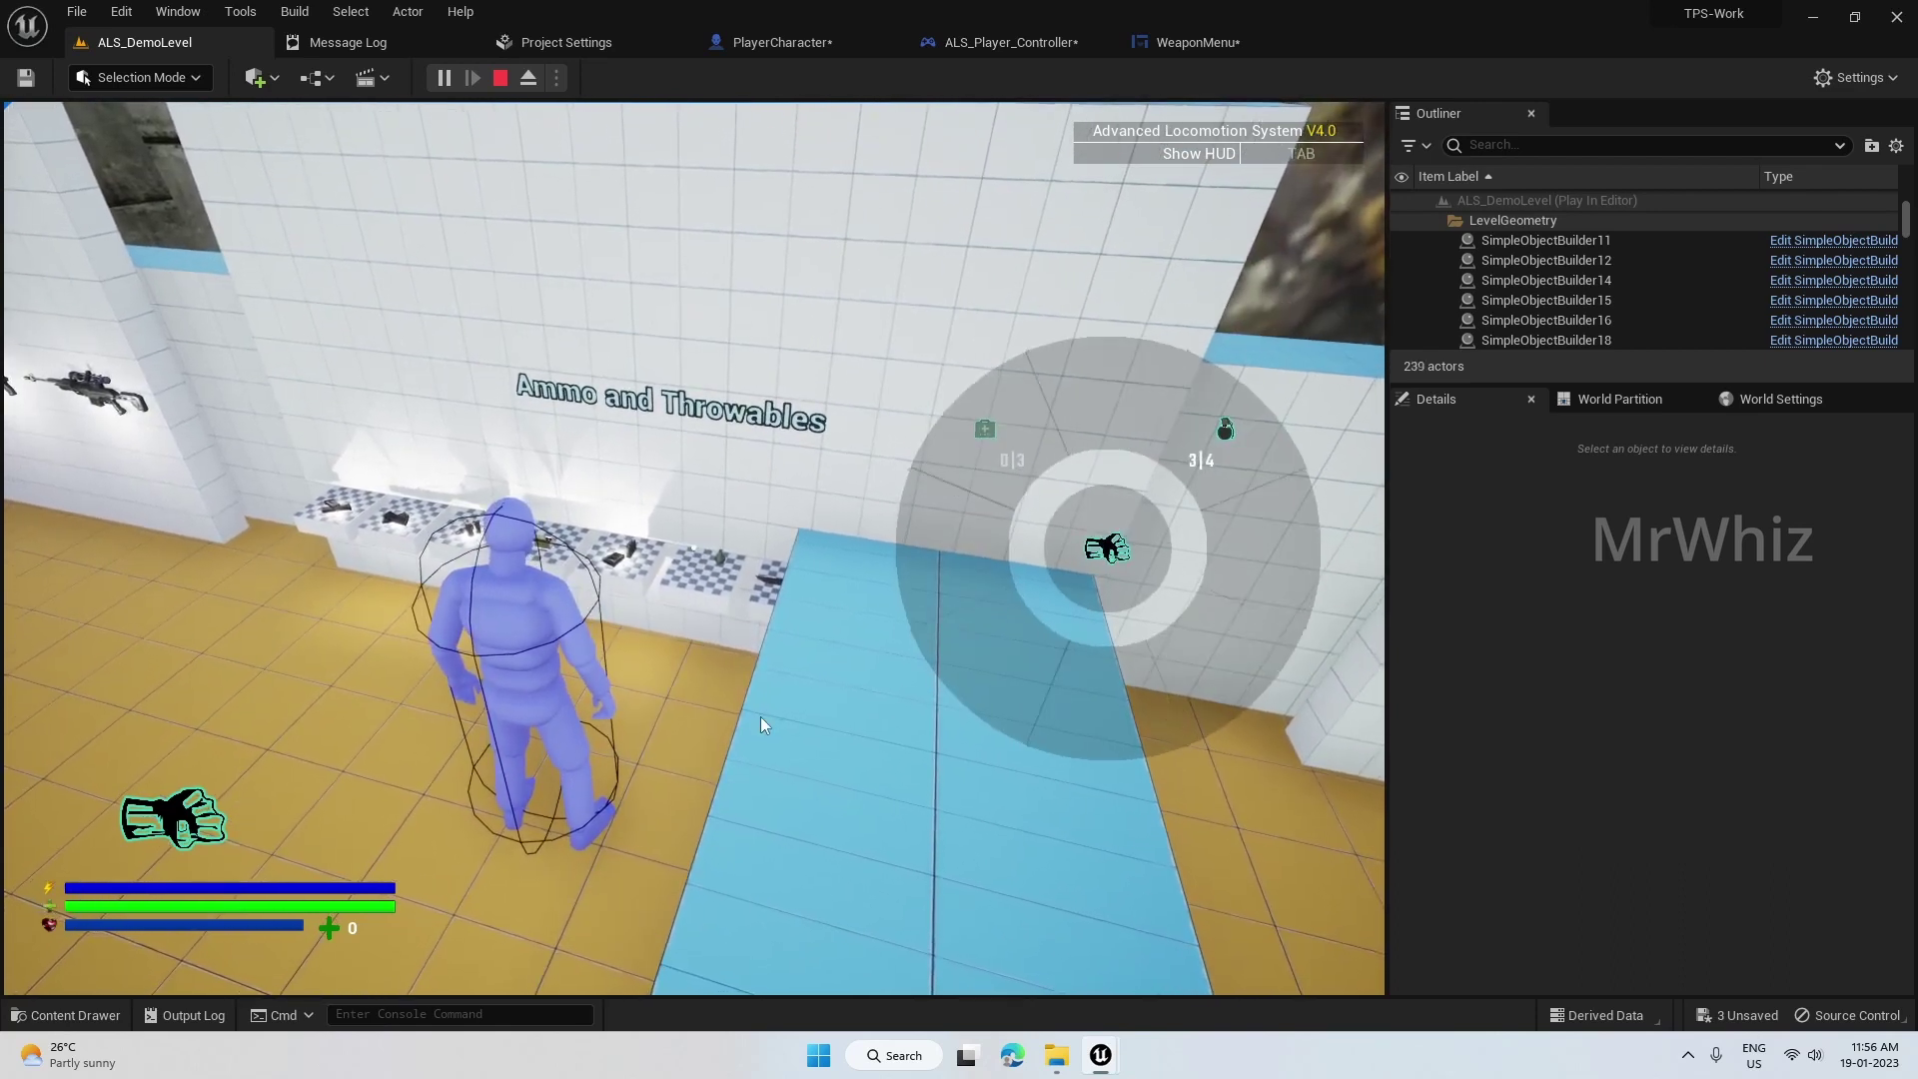
{"action": "left_click", "coordinate": [760, 716]}
{"action": "key", "text": "w"}
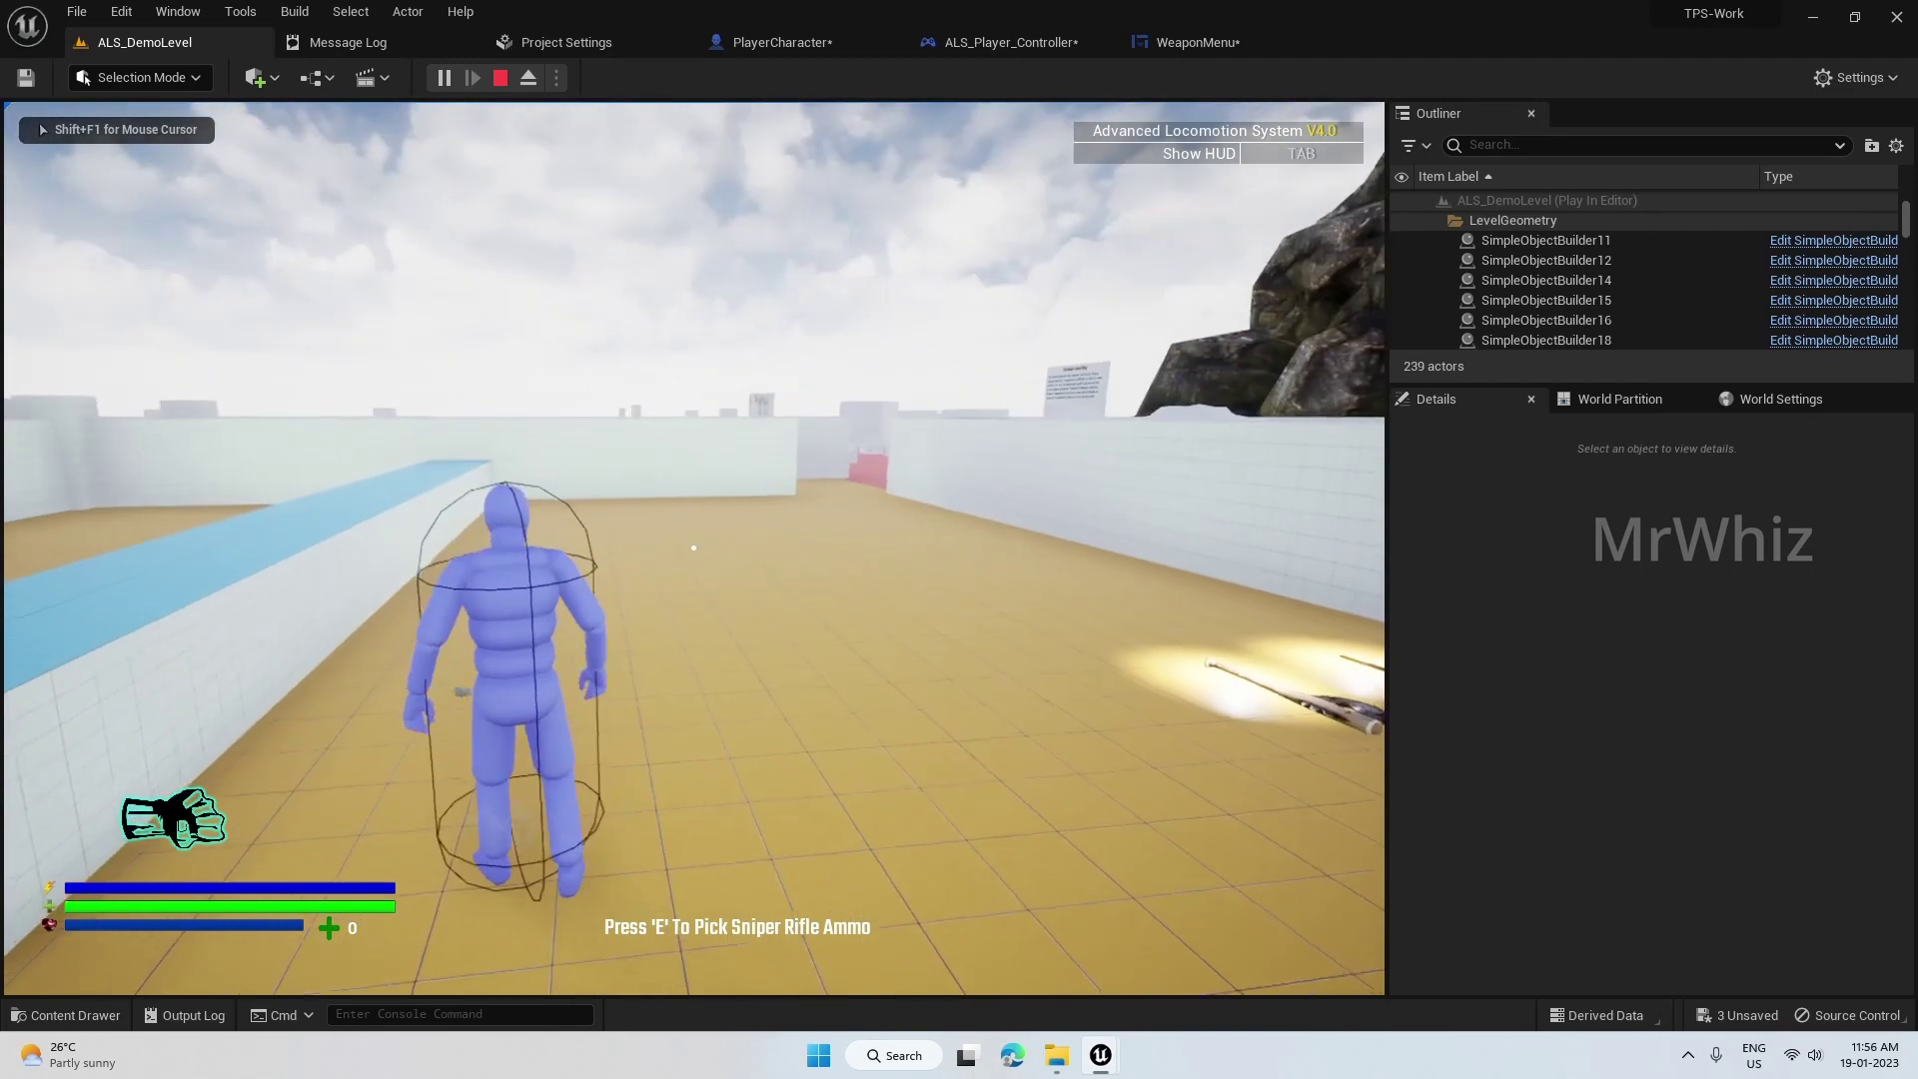
{"action": "key", "text": "q"}
{"action": "left_click", "coordinate": [1230, 453]}
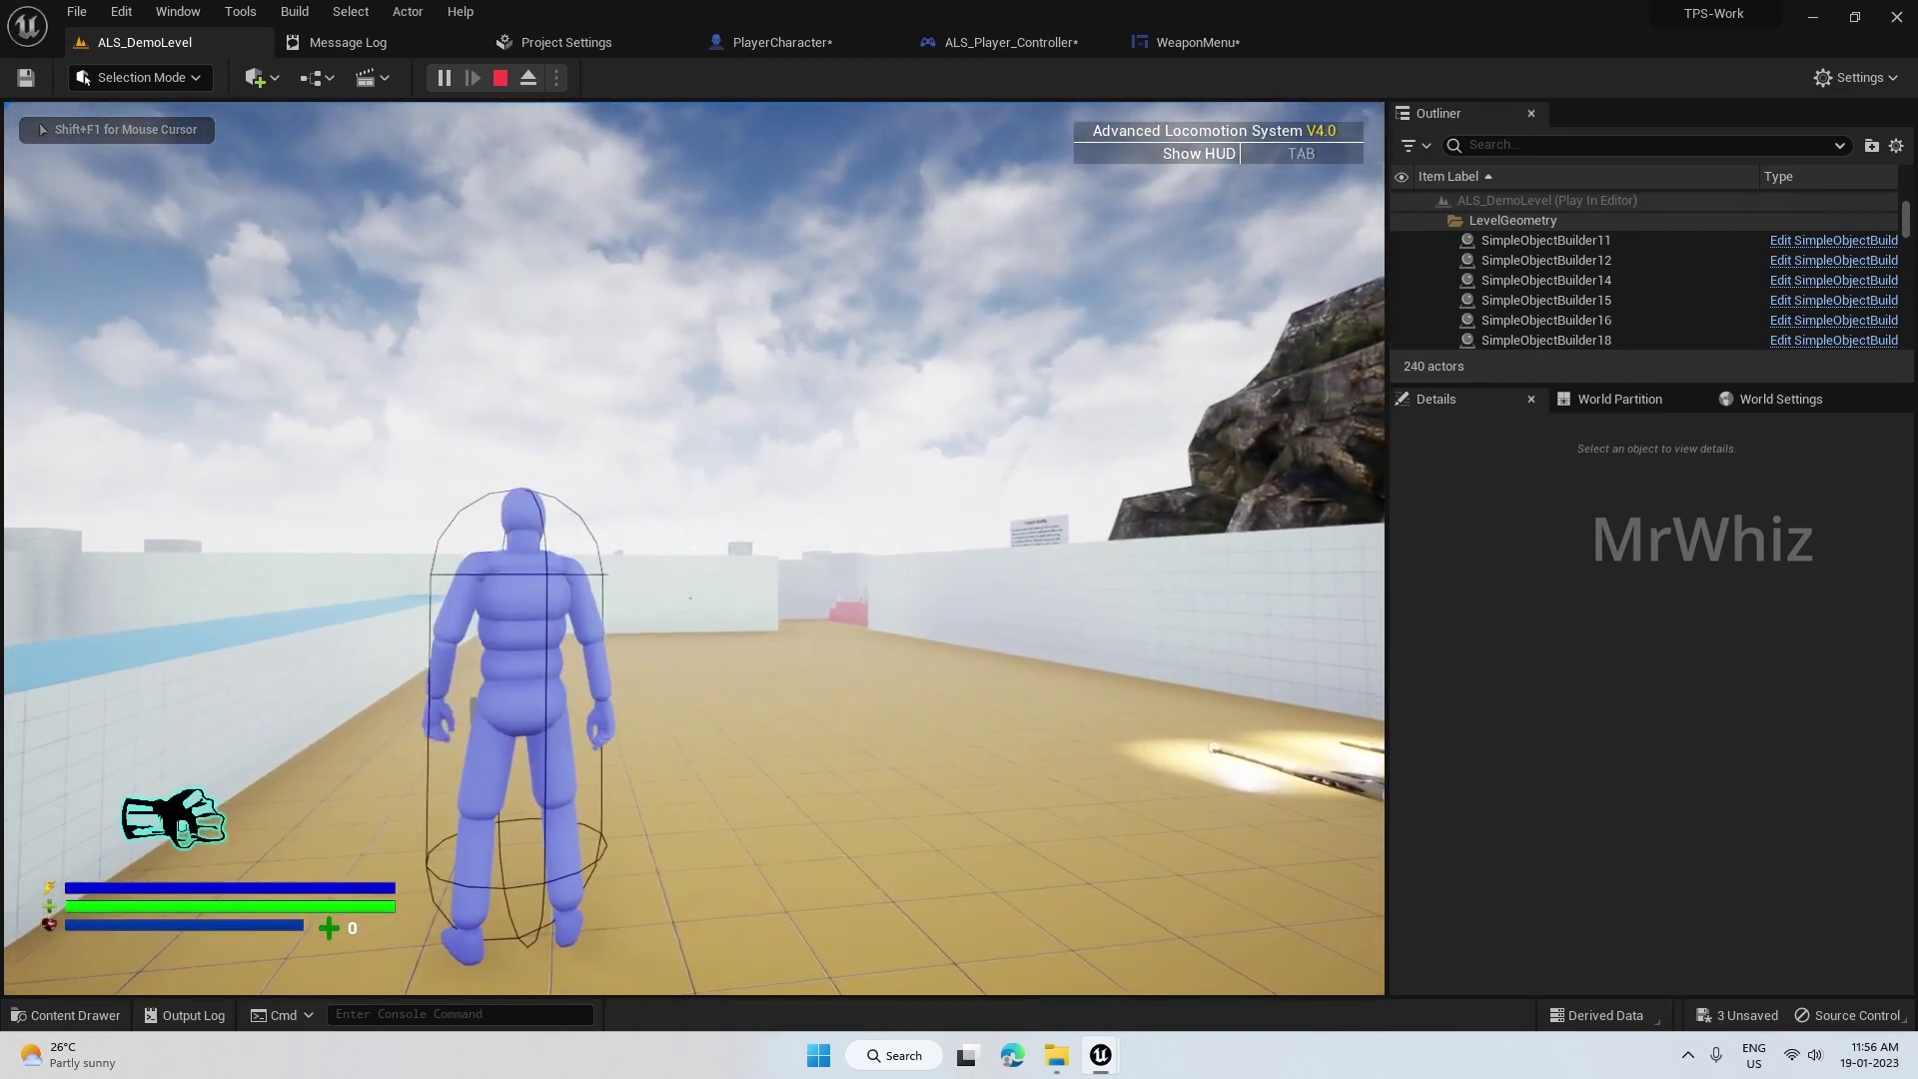
{"action": "key", "text": "q"}
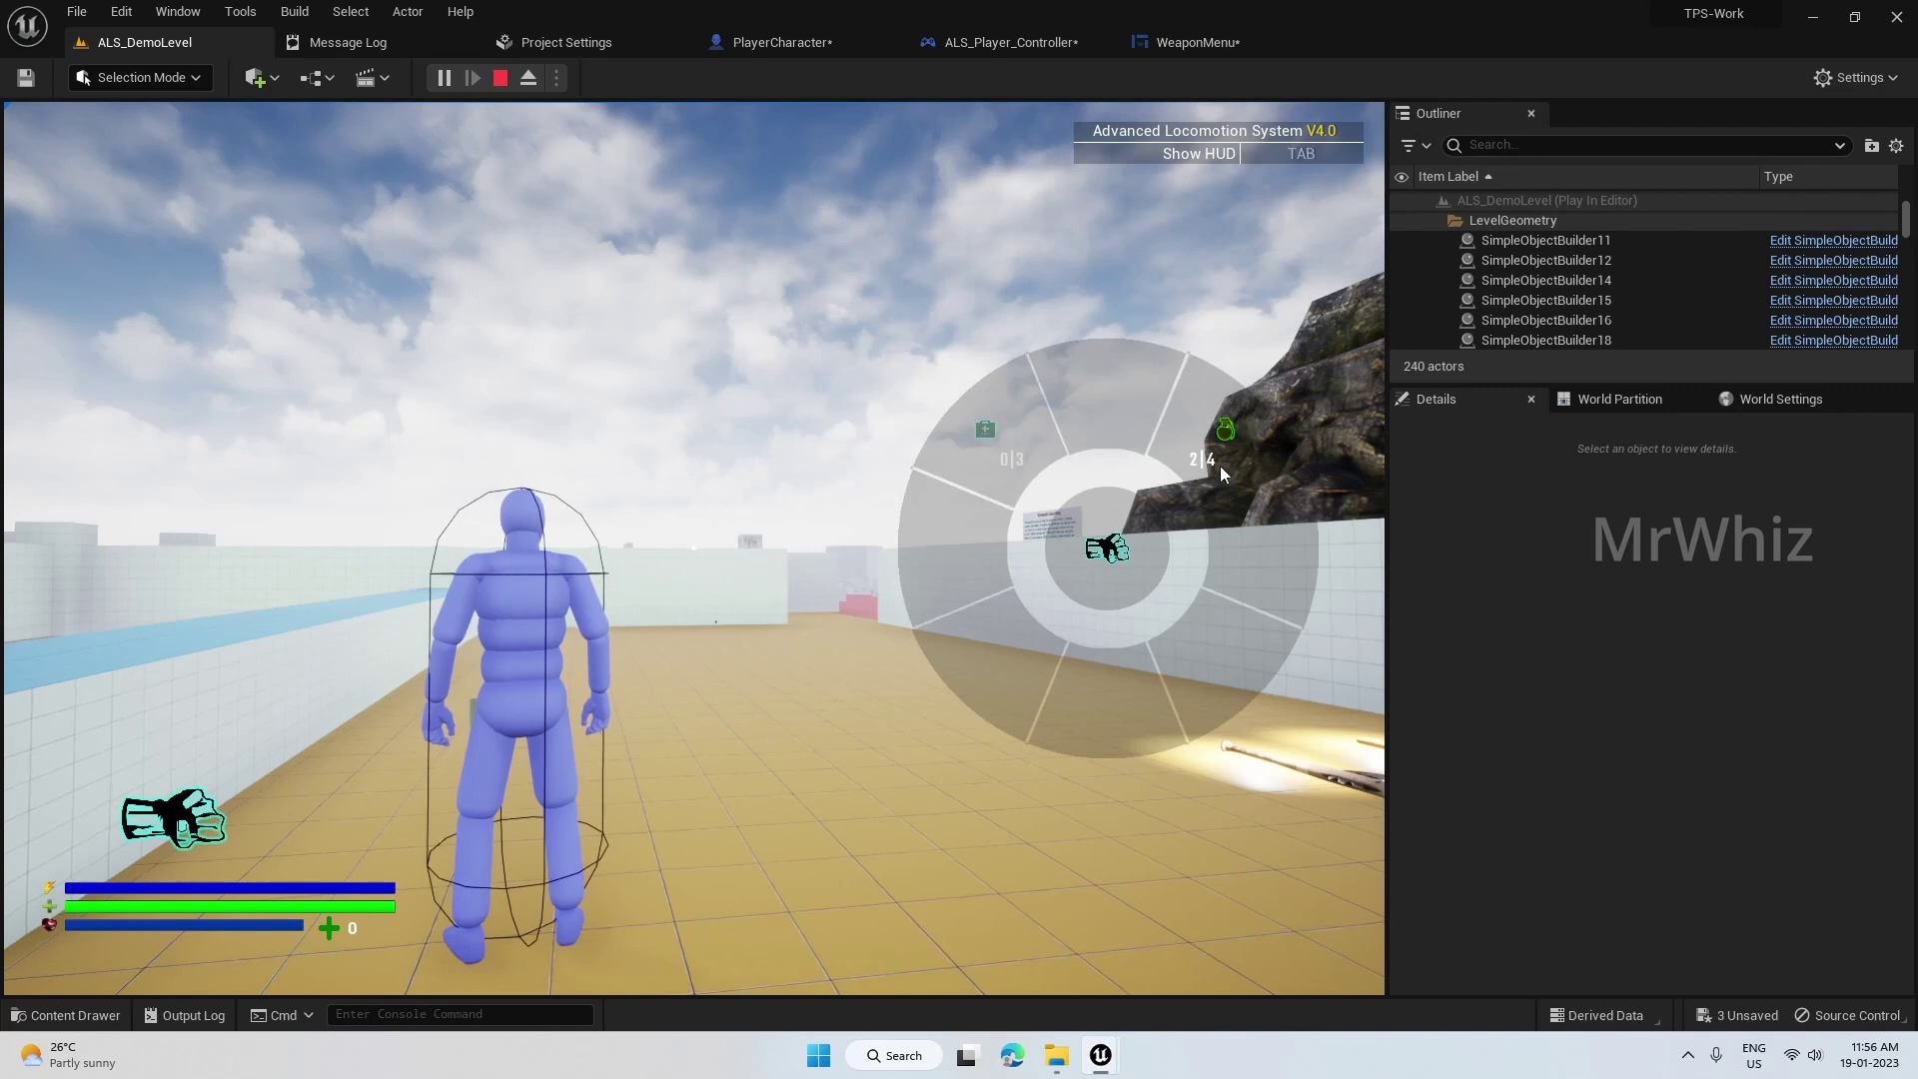
{"action": "left_click", "coordinate": [1210, 463]}
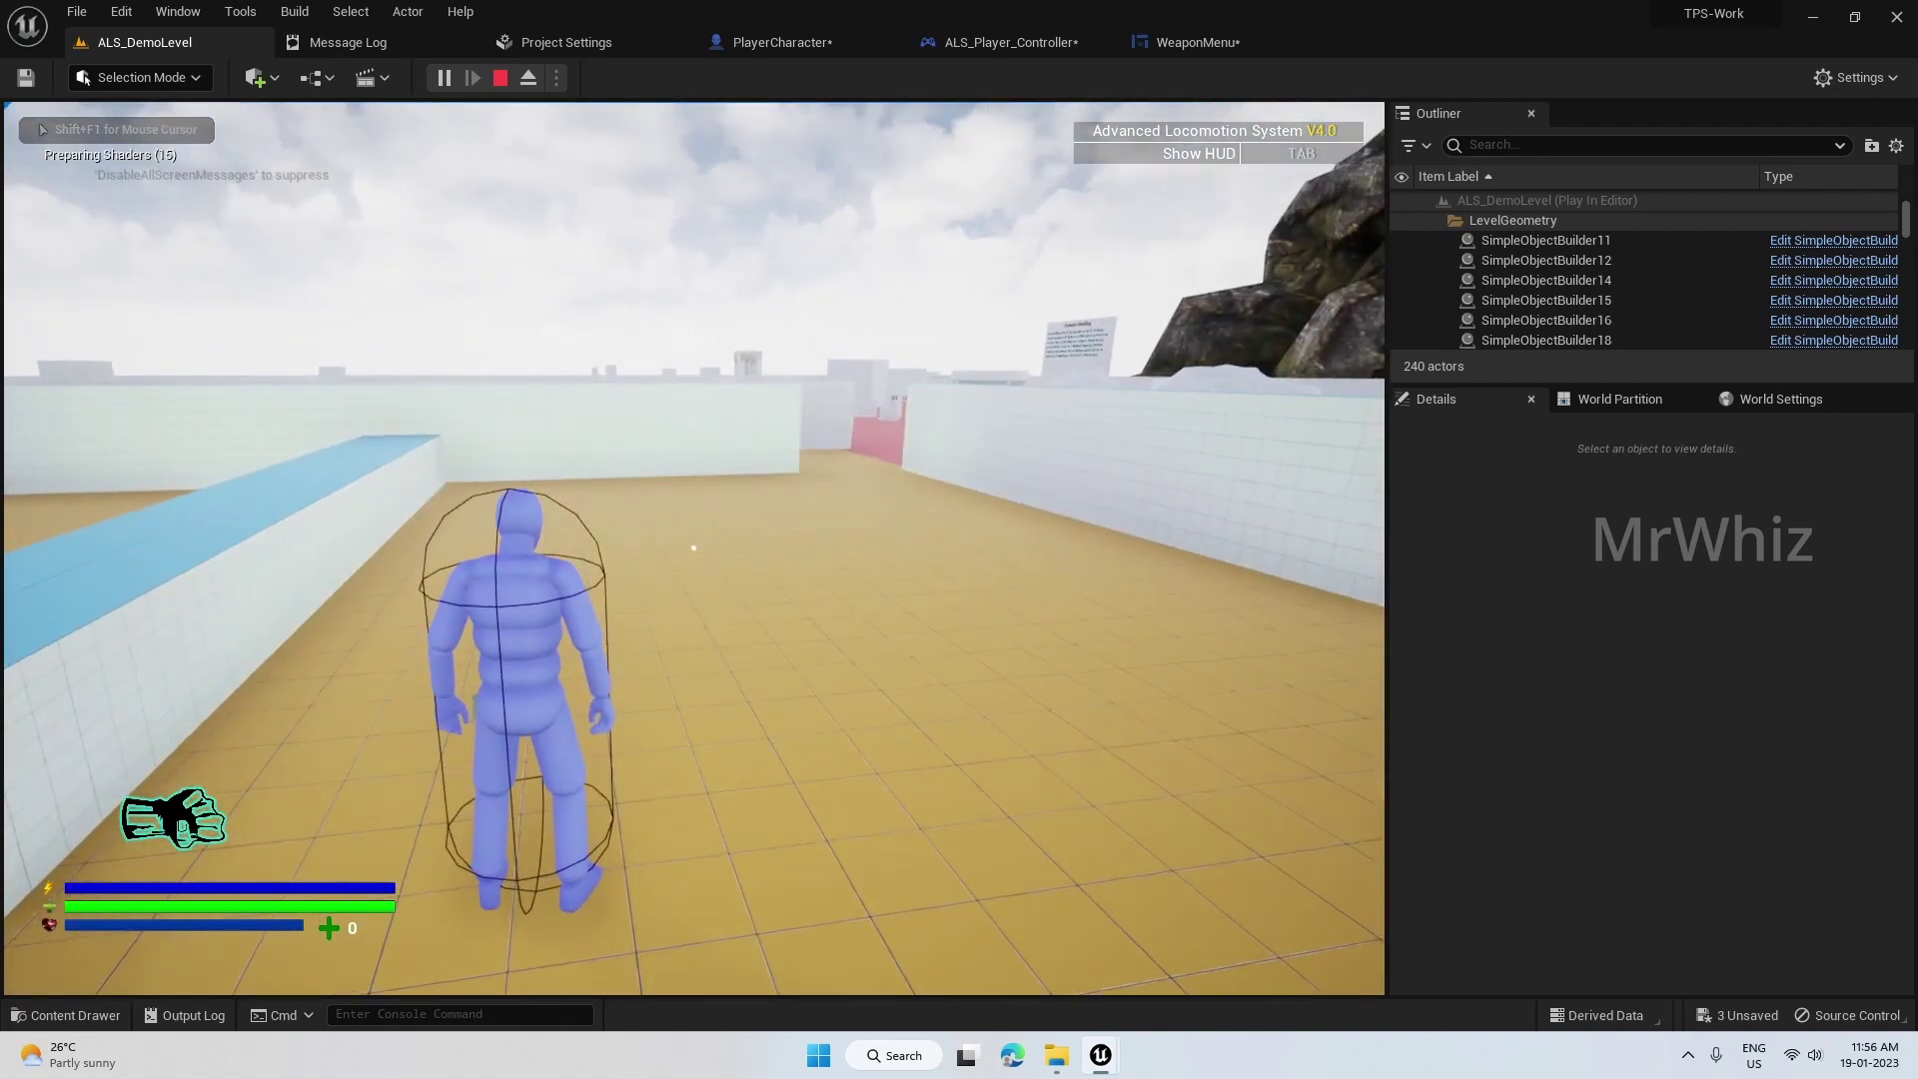
- Equip and throw another grenade, check the remaining count, and stop play
{"action": "key", "text": "q"}
{"action": "left_click", "coordinate": [1216, 456]}
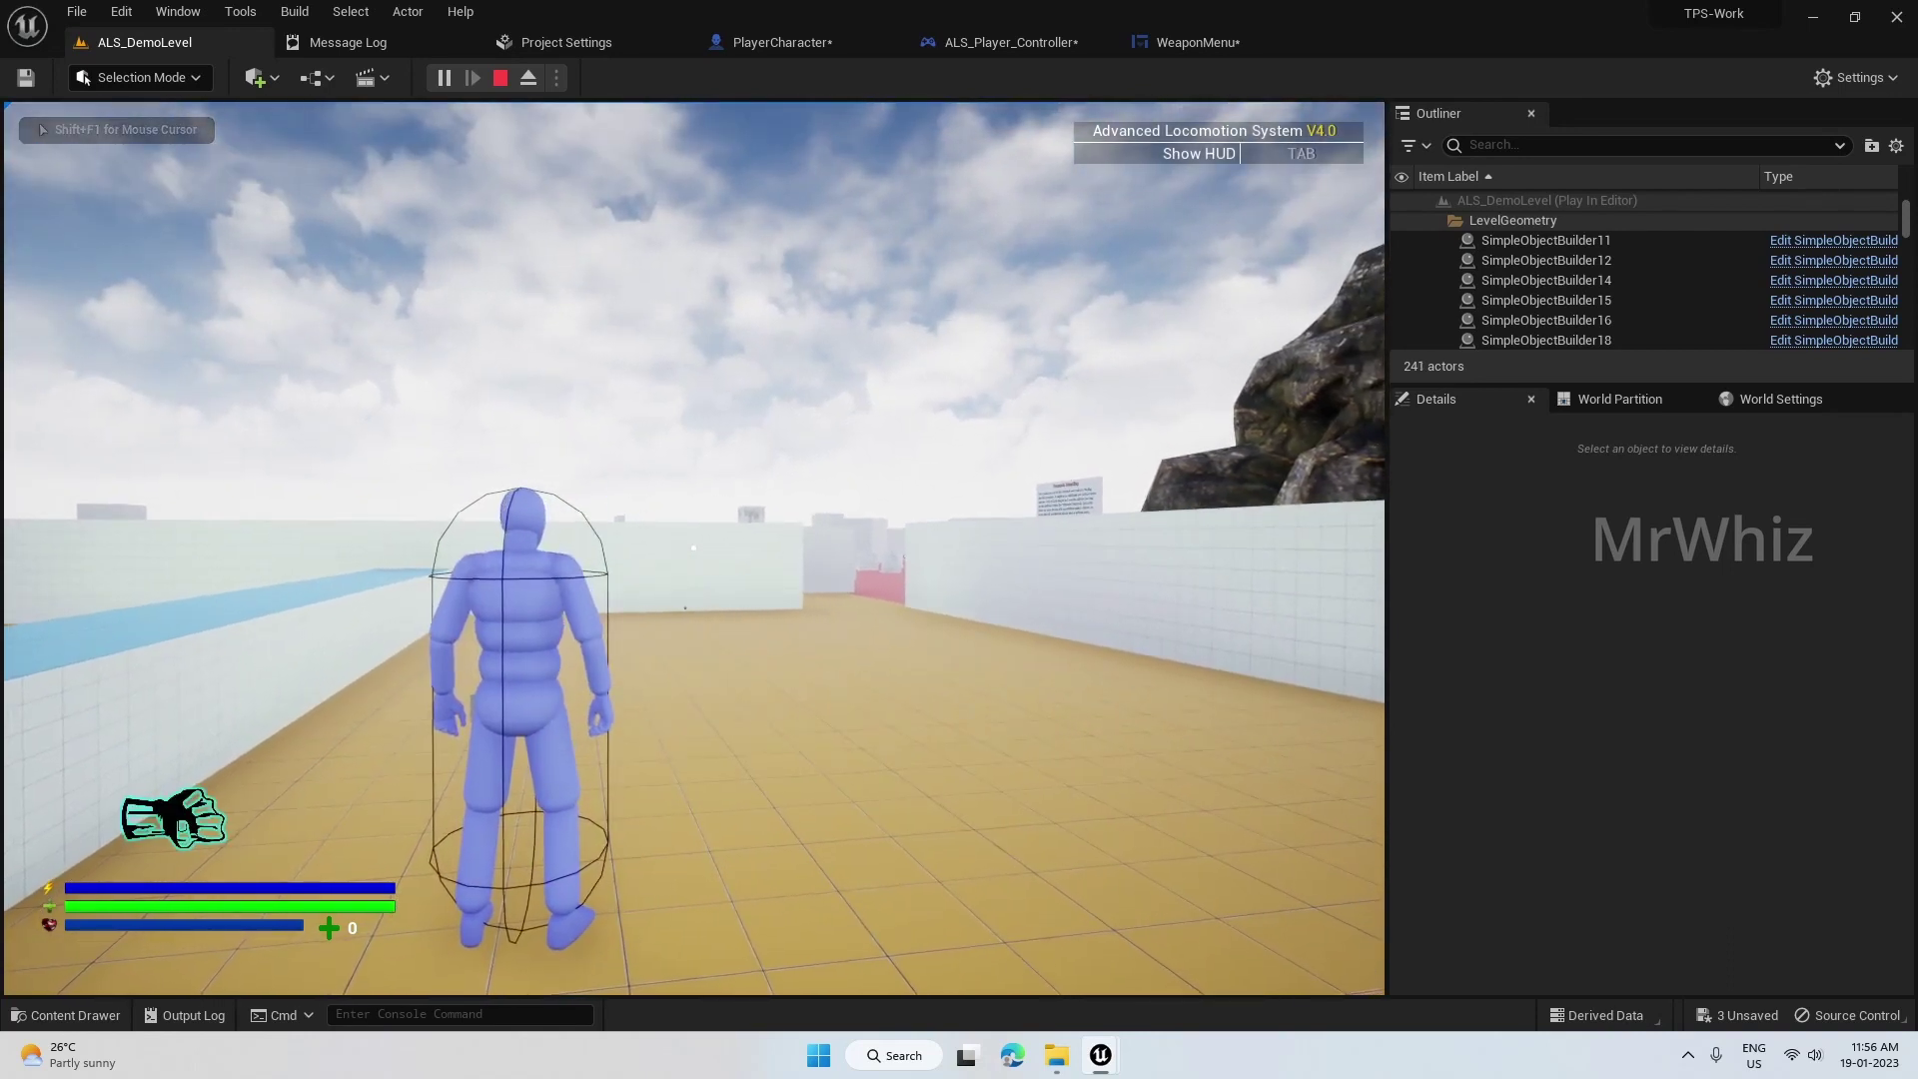
{"action": "key", "text": "q"}
{"action": "left_click", "coordinate": [1184, 435]}
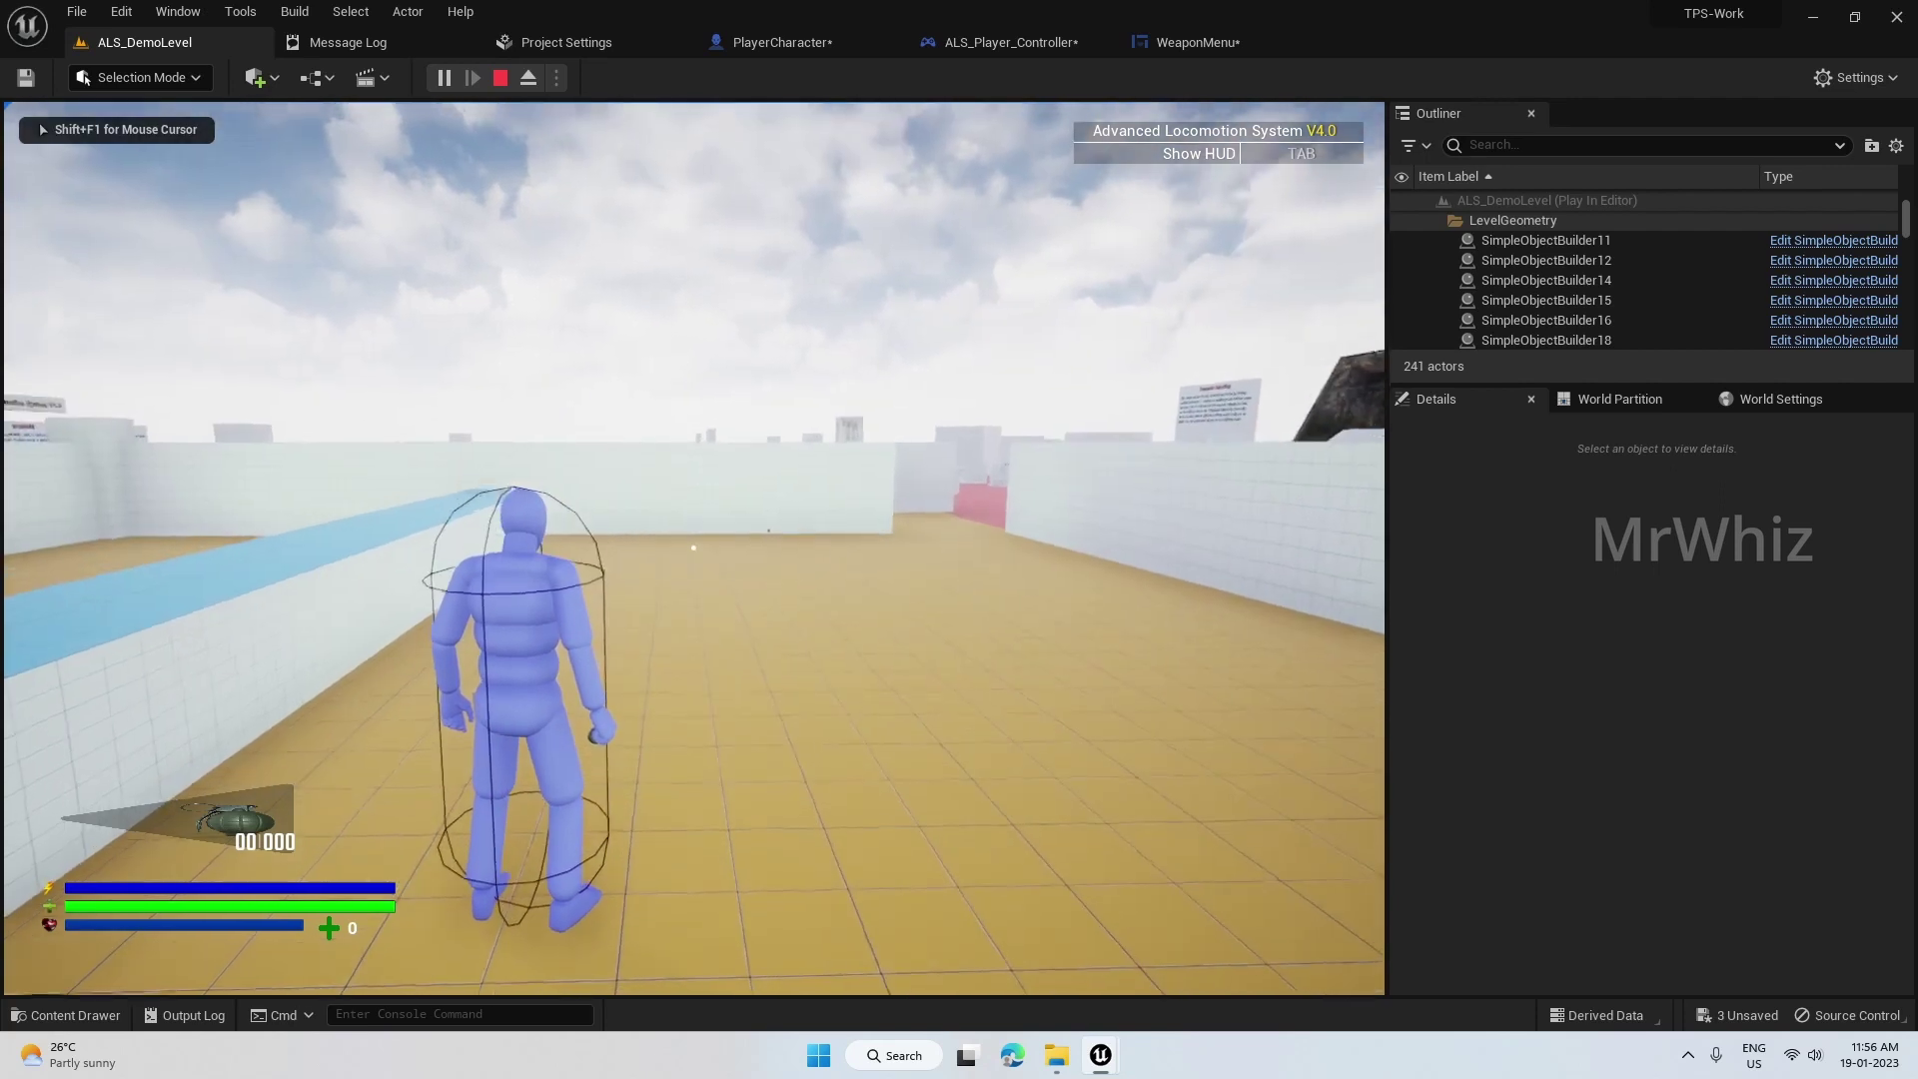
{"action": "left_click", "coordinate": [692, 549]}
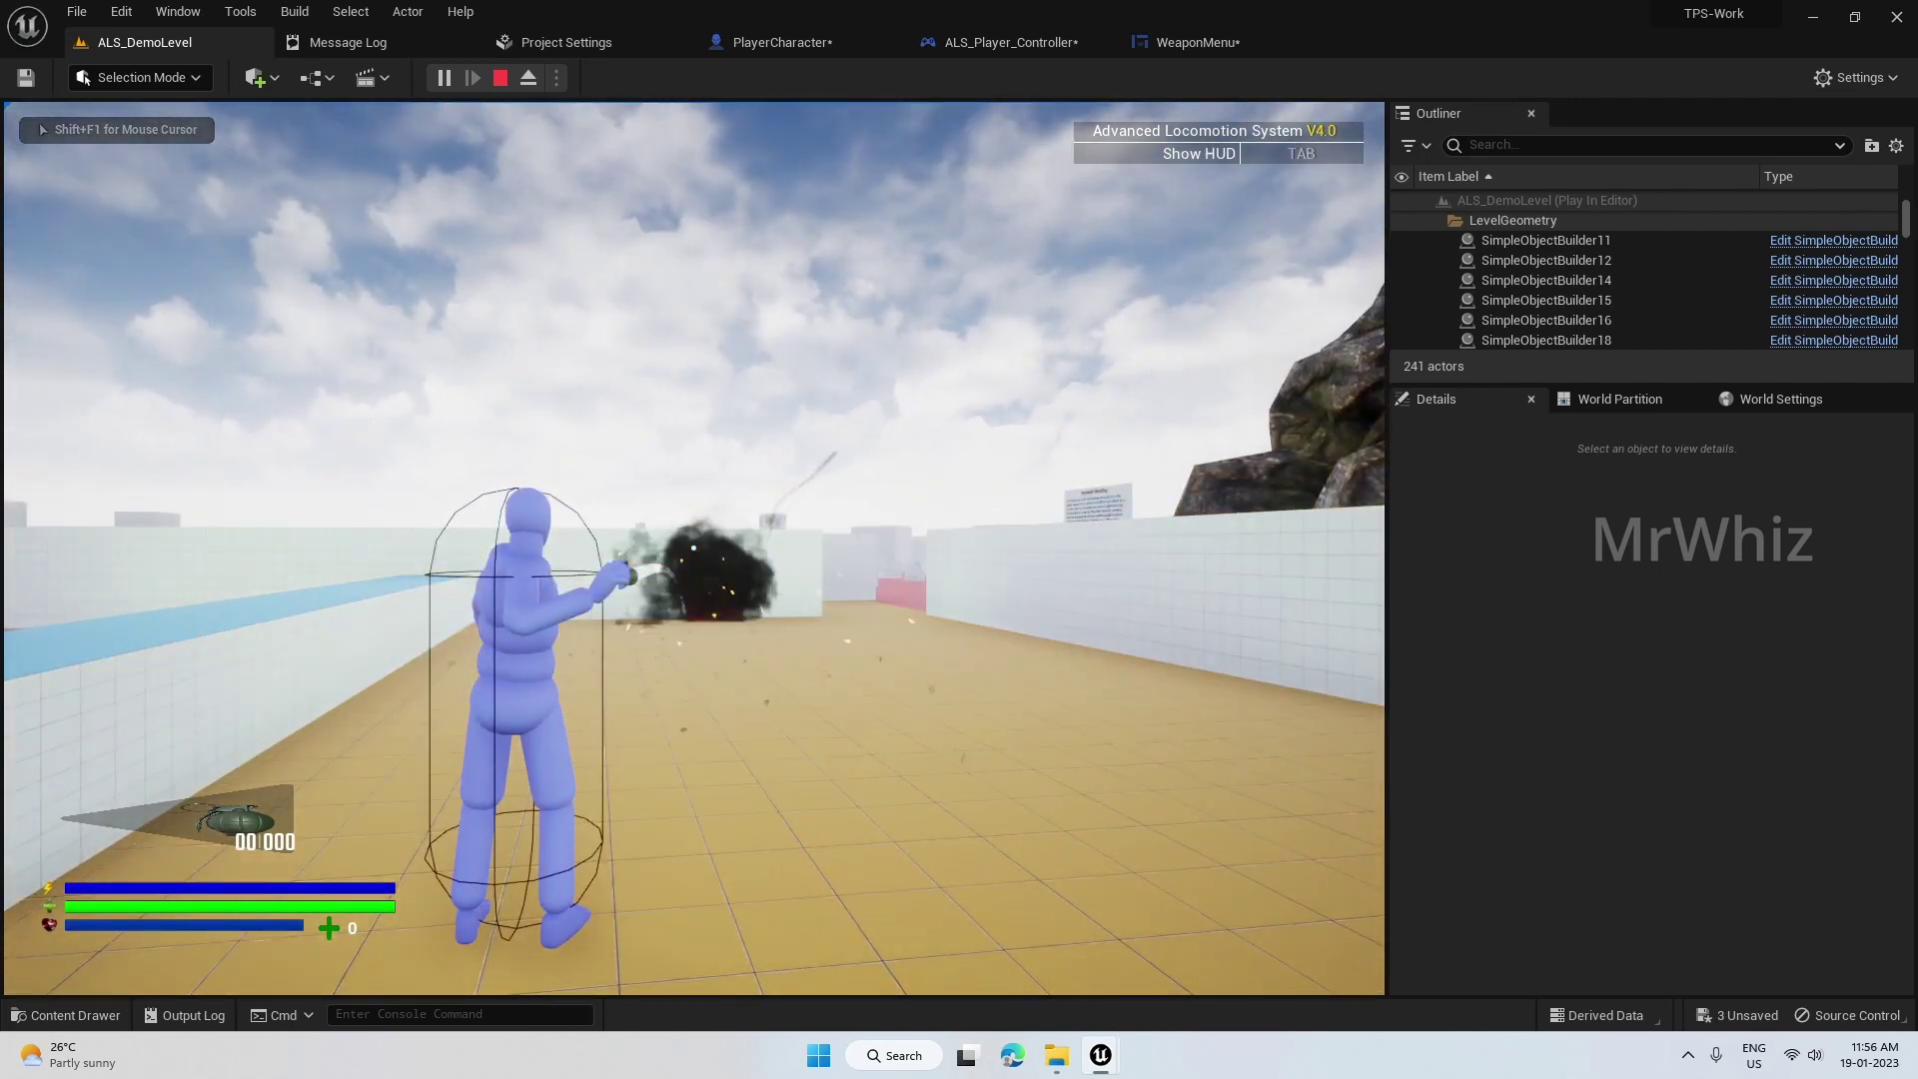
{"action": "key", "text": "q"}
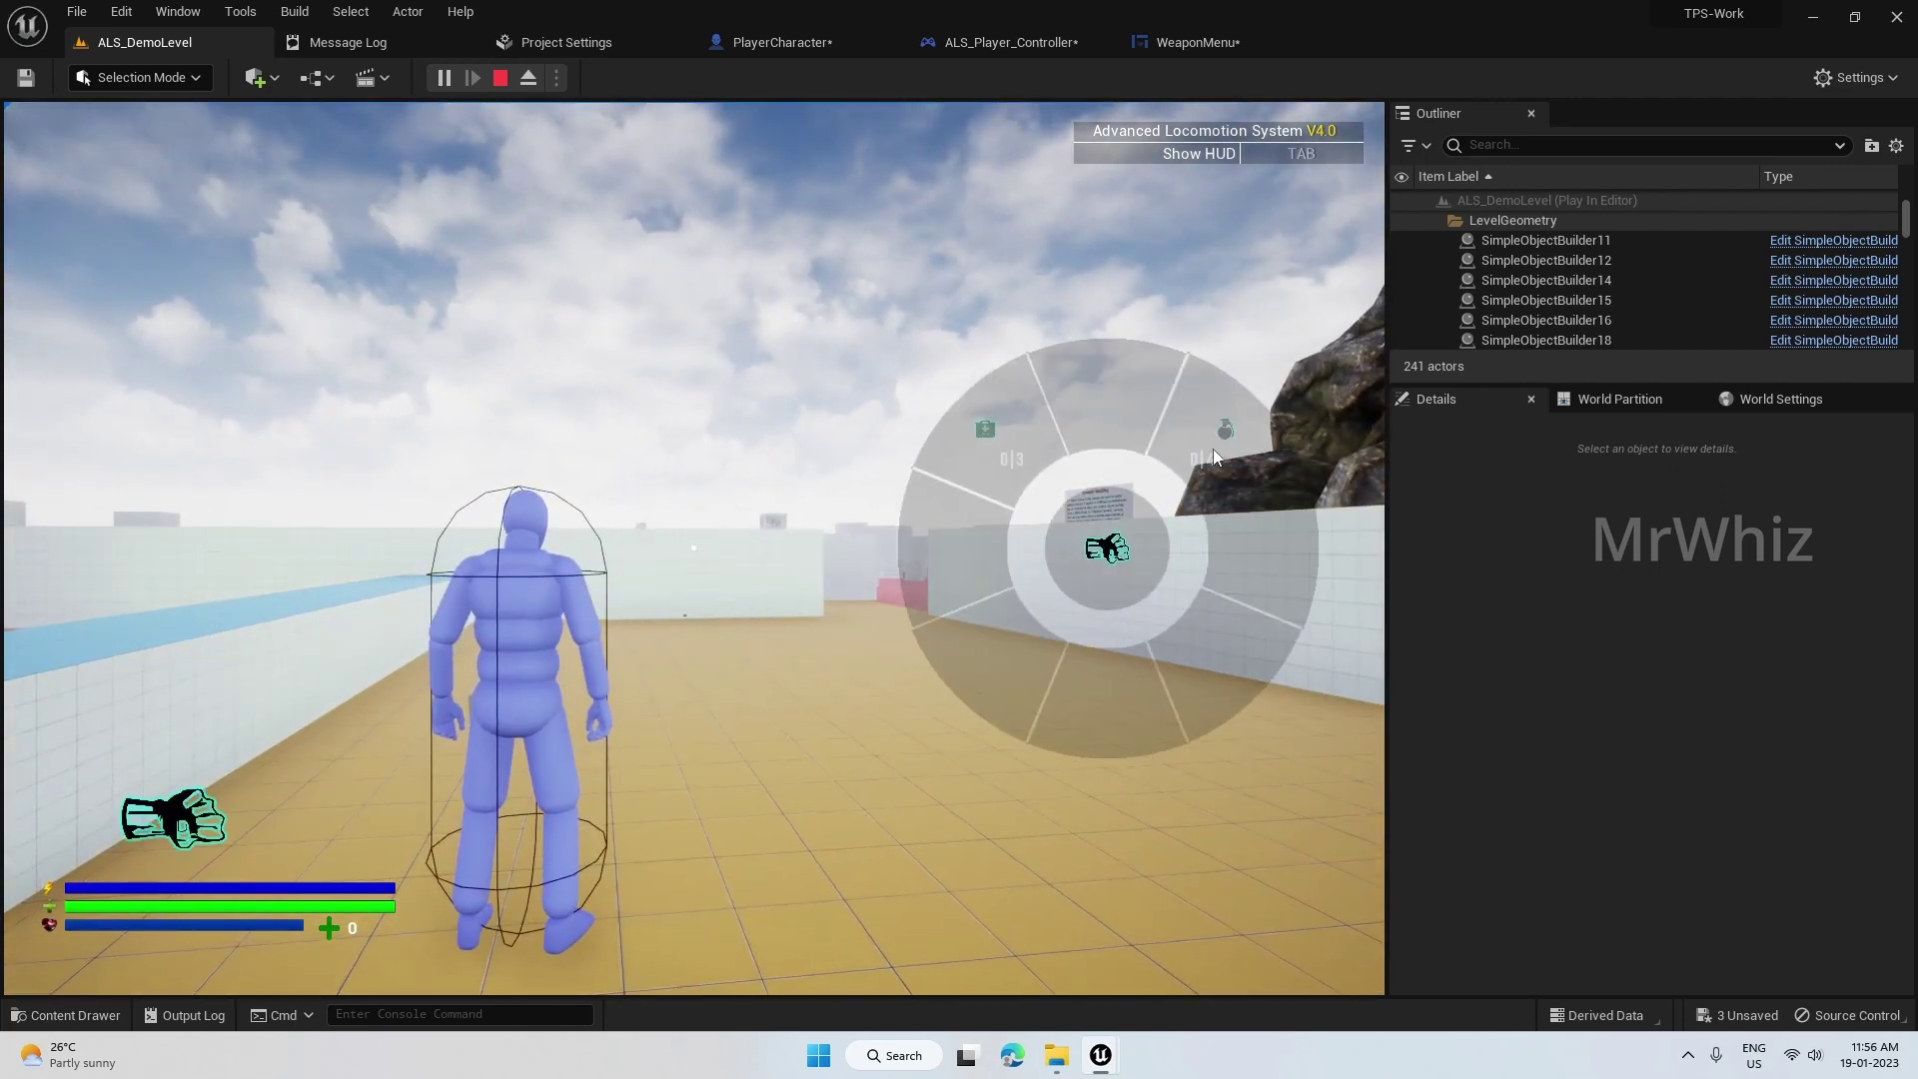
{"action": "key", "text": "q"}
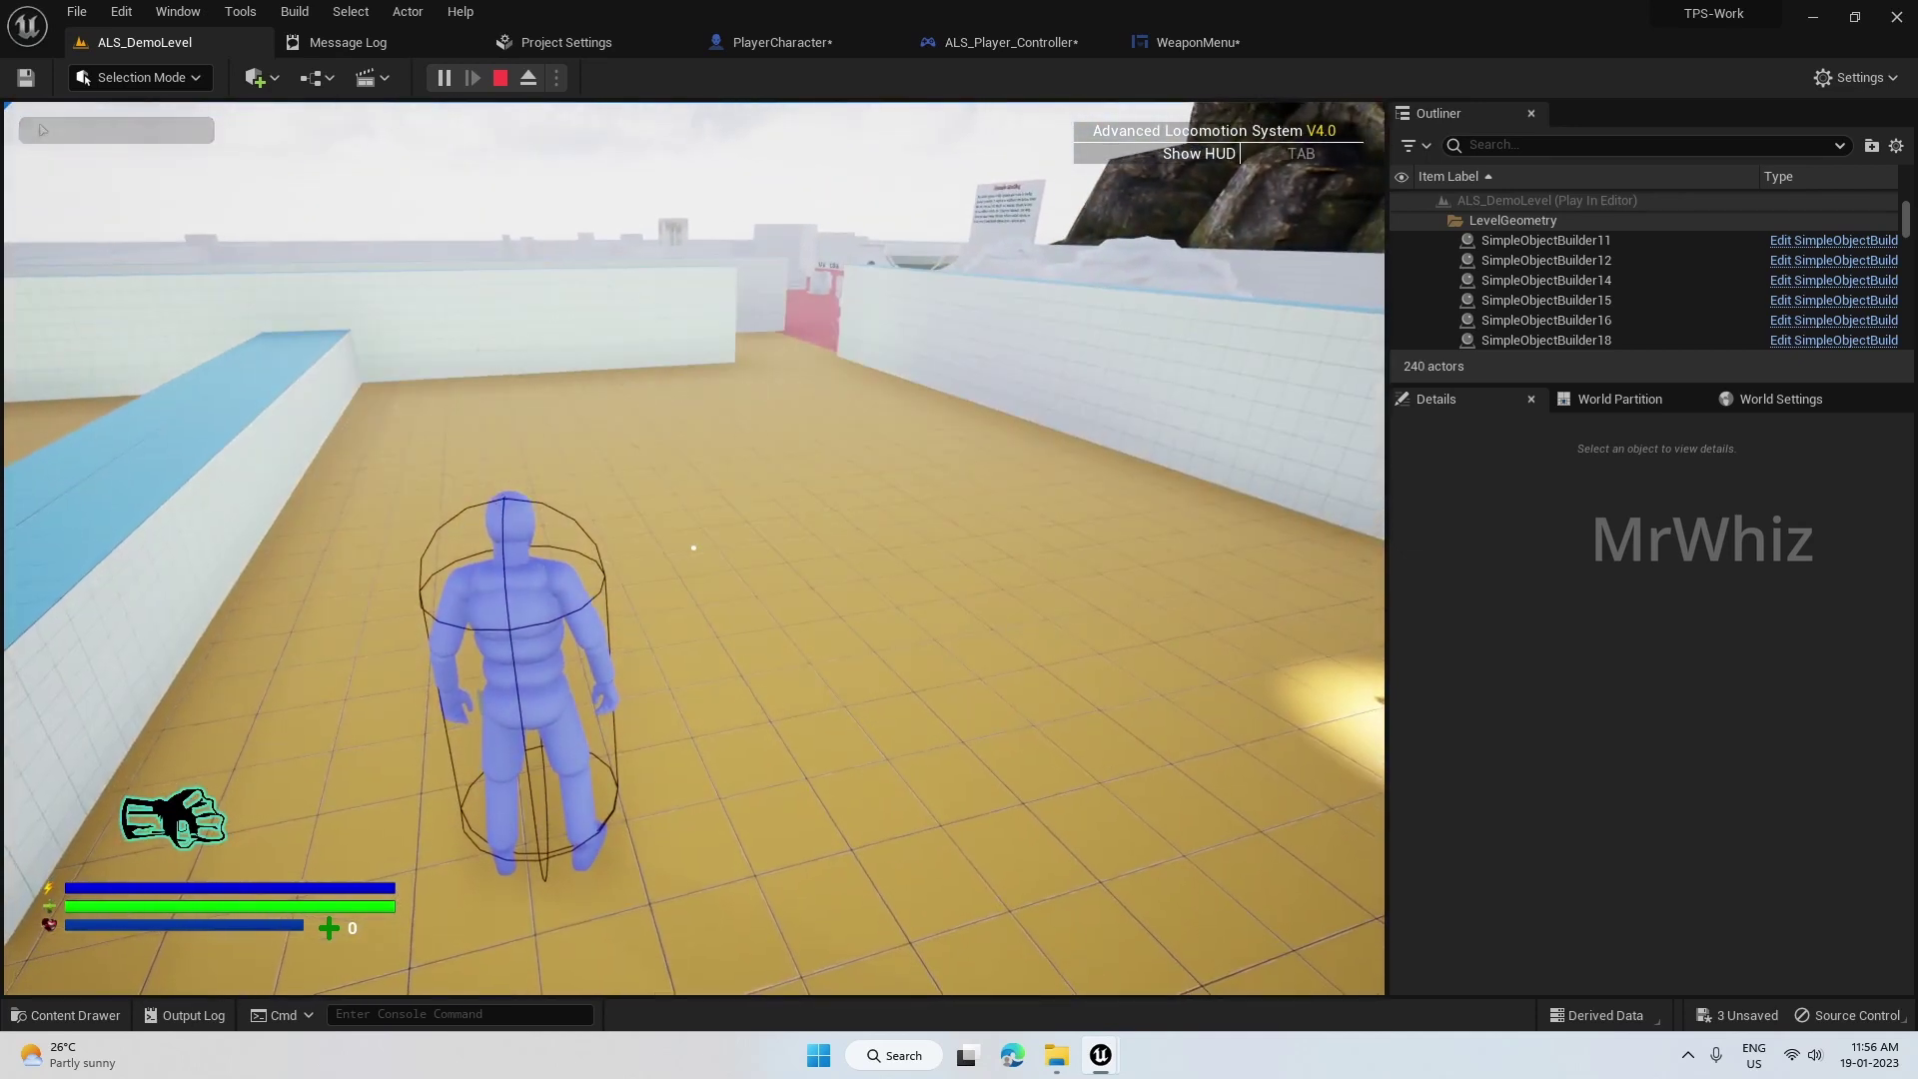
{"action": "key", "text": "Escape"}
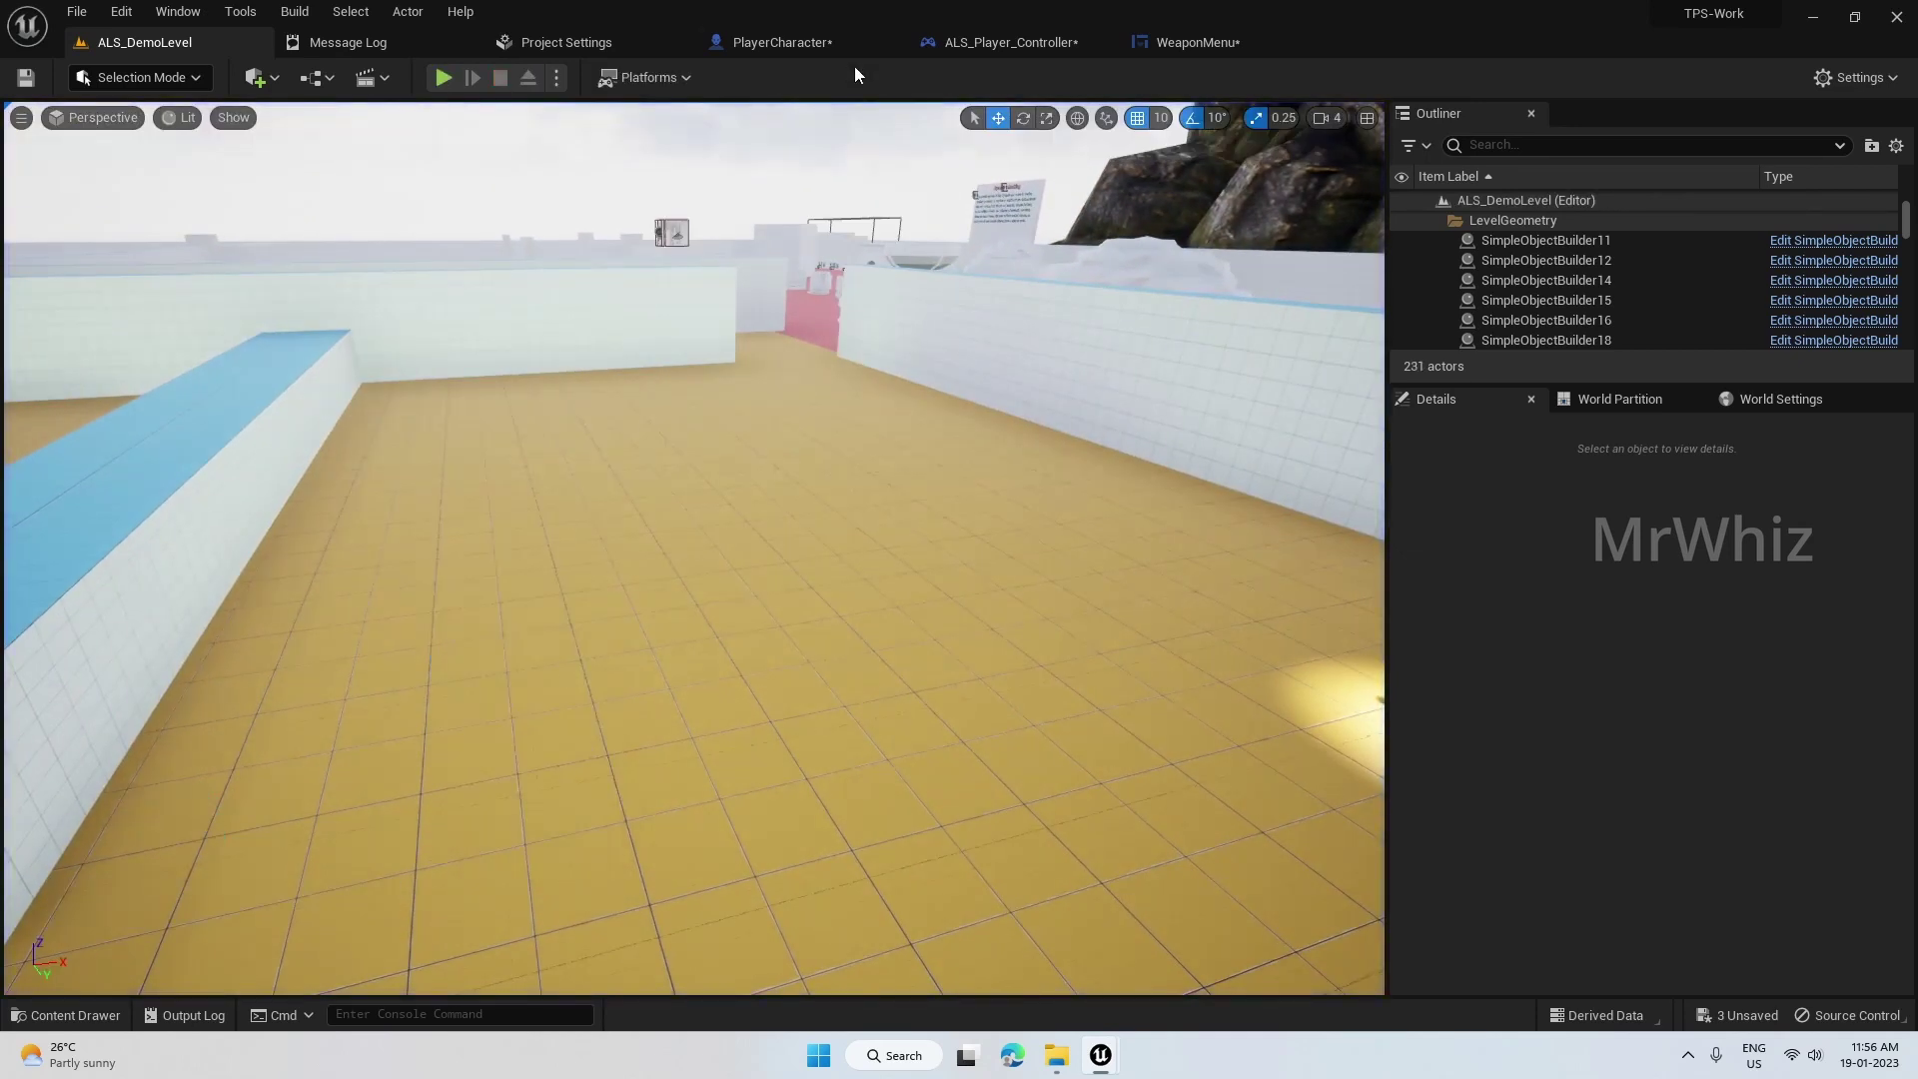
{"action": "left_click", "coordinate": [796, 45]}
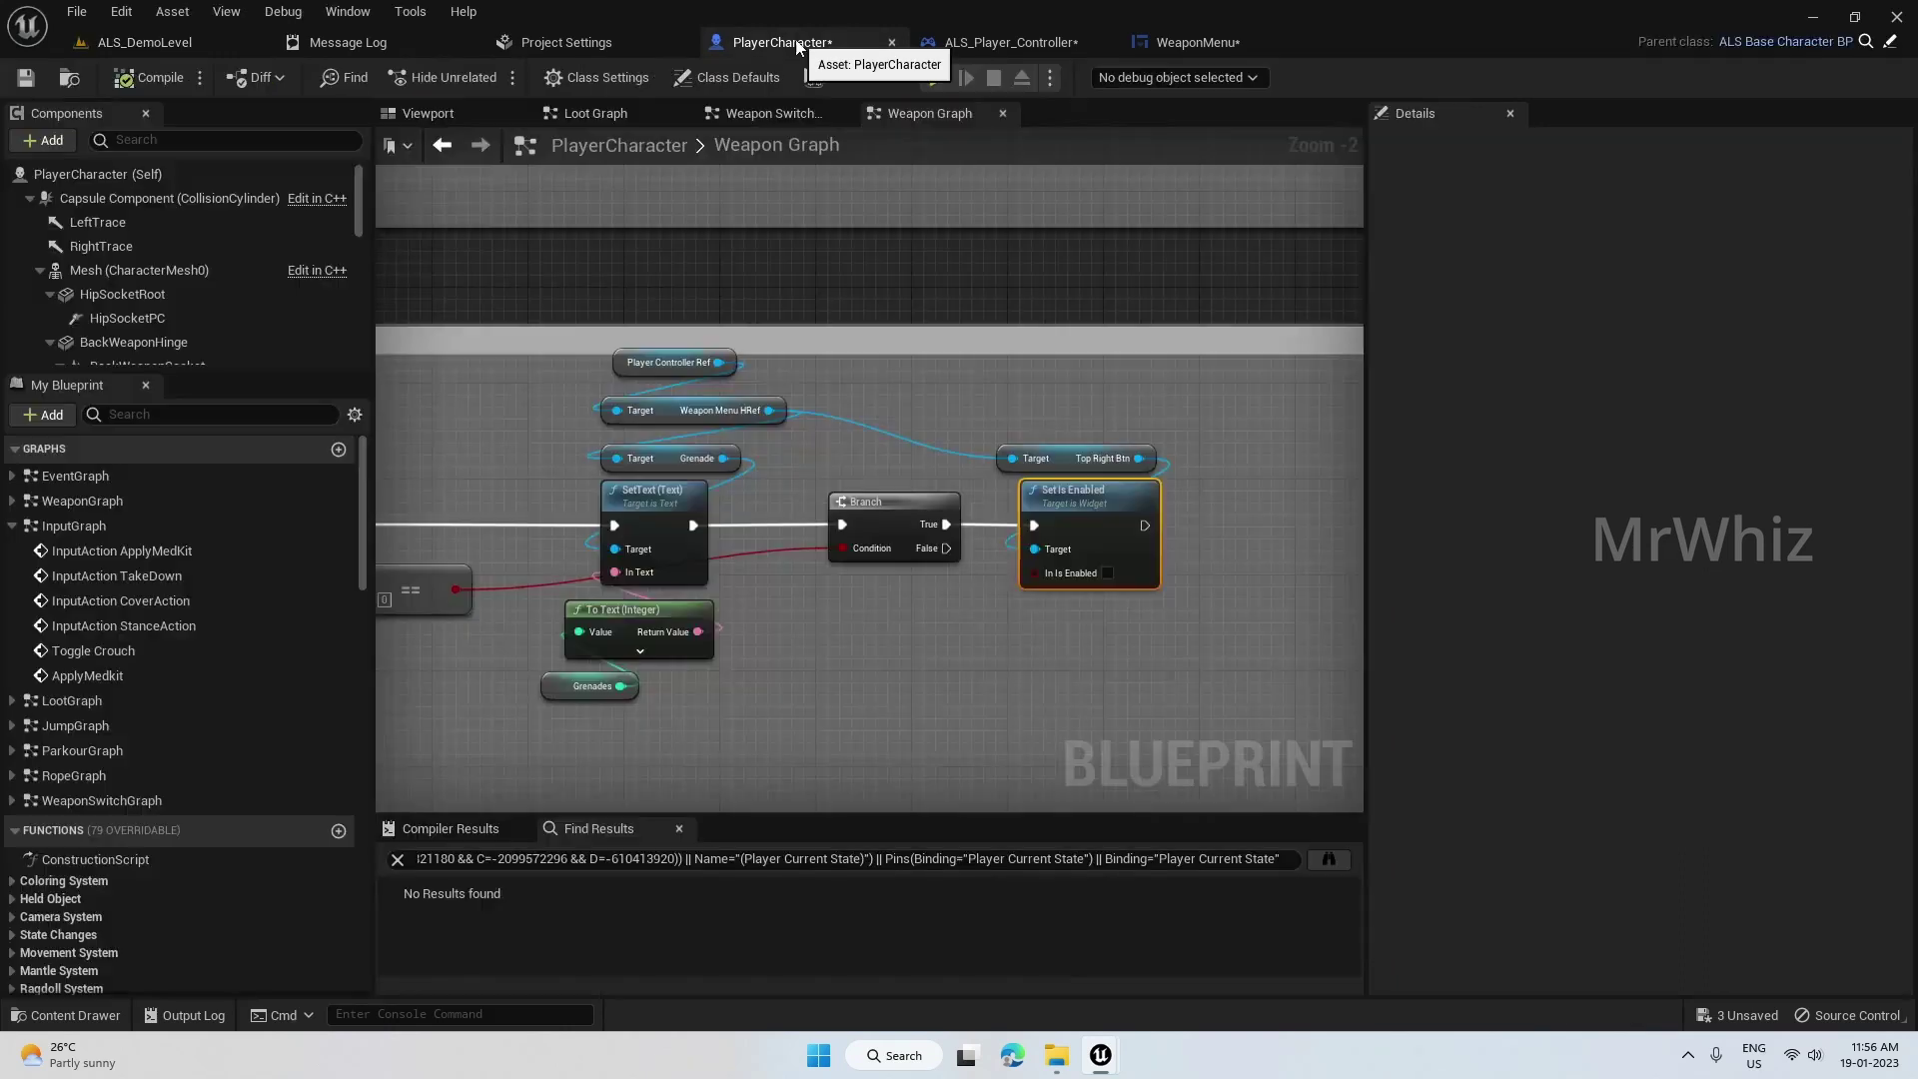
{"action": "scroll", "coordinate": [834, 635], "scroll_direction": "down", "scroll_amount": 3}
{"action": "mouse_move", "coordinate": [834, 636]}
{"action": "right_mouse_down"}
{"action": "mouse_move", "coordinate": [1184, 629]}
{"action": "mouse_move", "coordinate": [1794, 916]}
{"action": "right_mouse_up"}
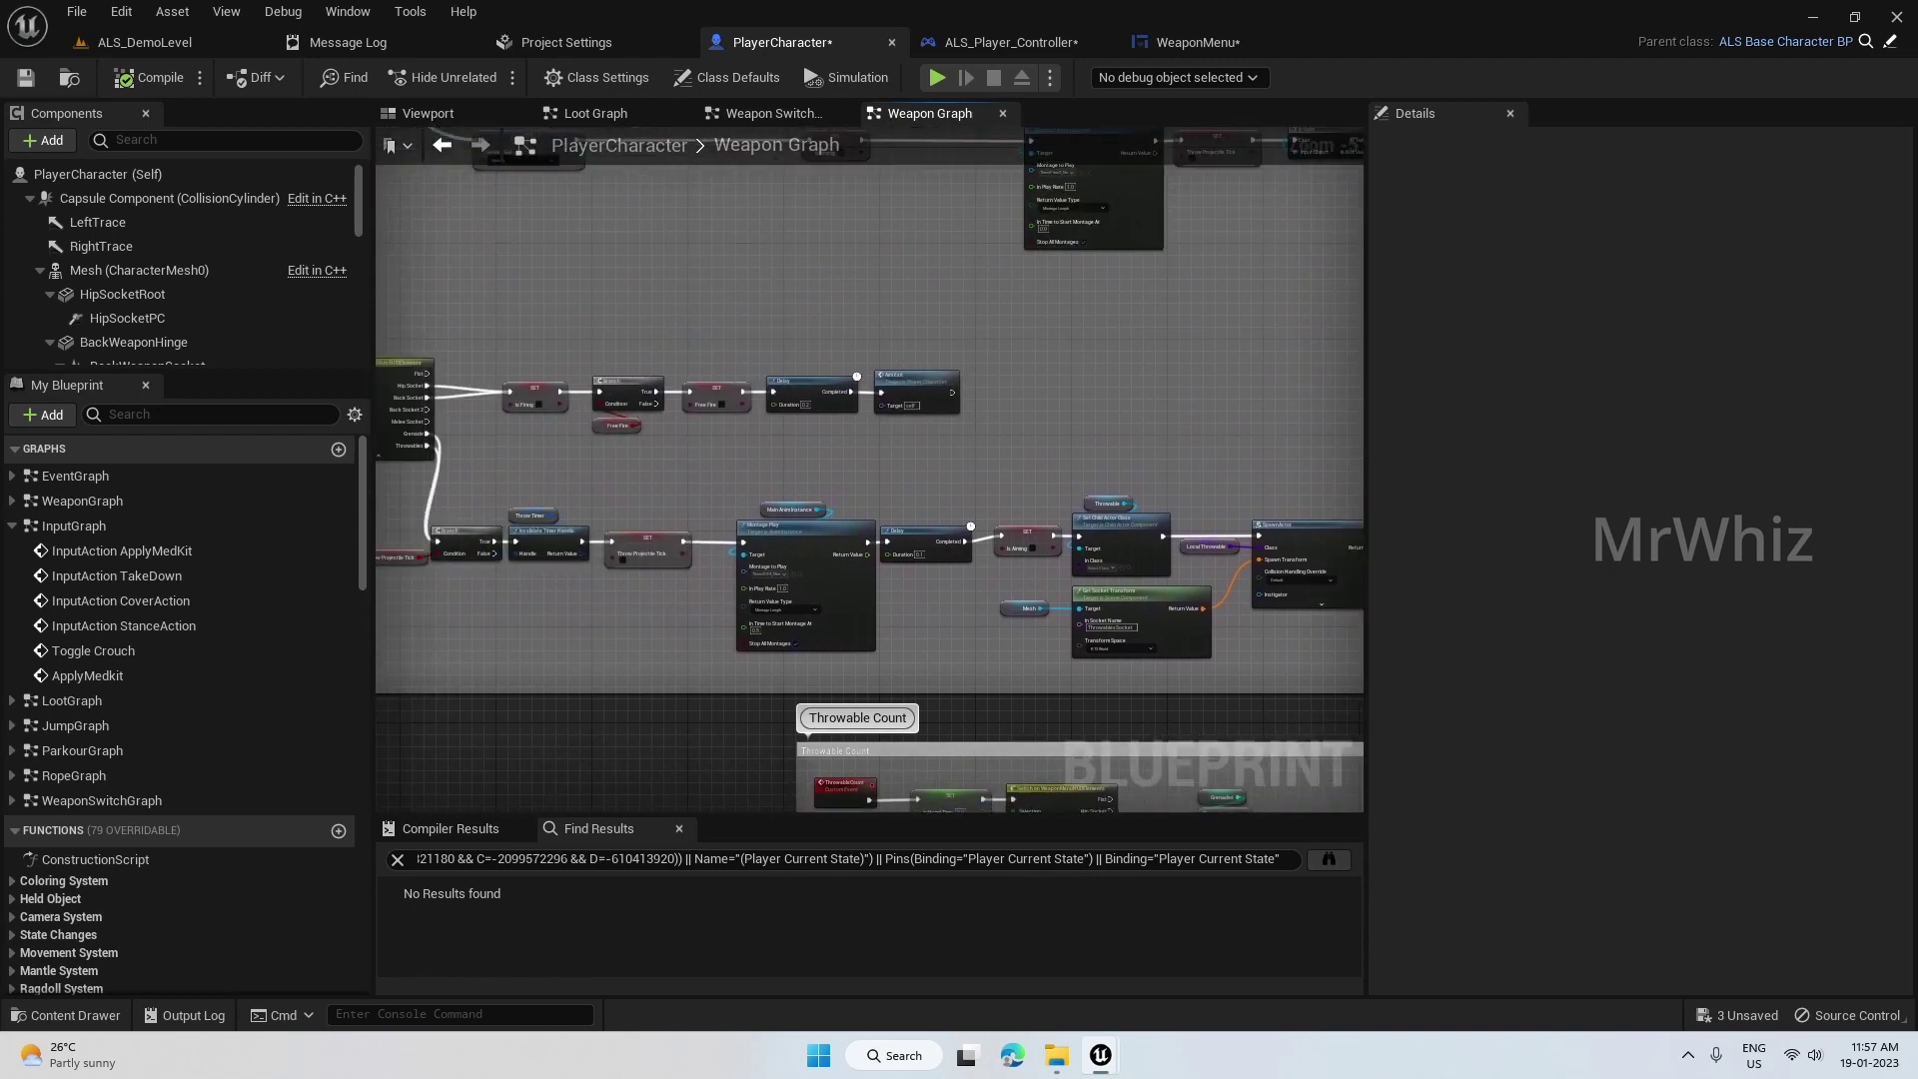
{"action": "right_click_drag", "start_coordinate": [869, 450], "coordinate": [799, 144]}
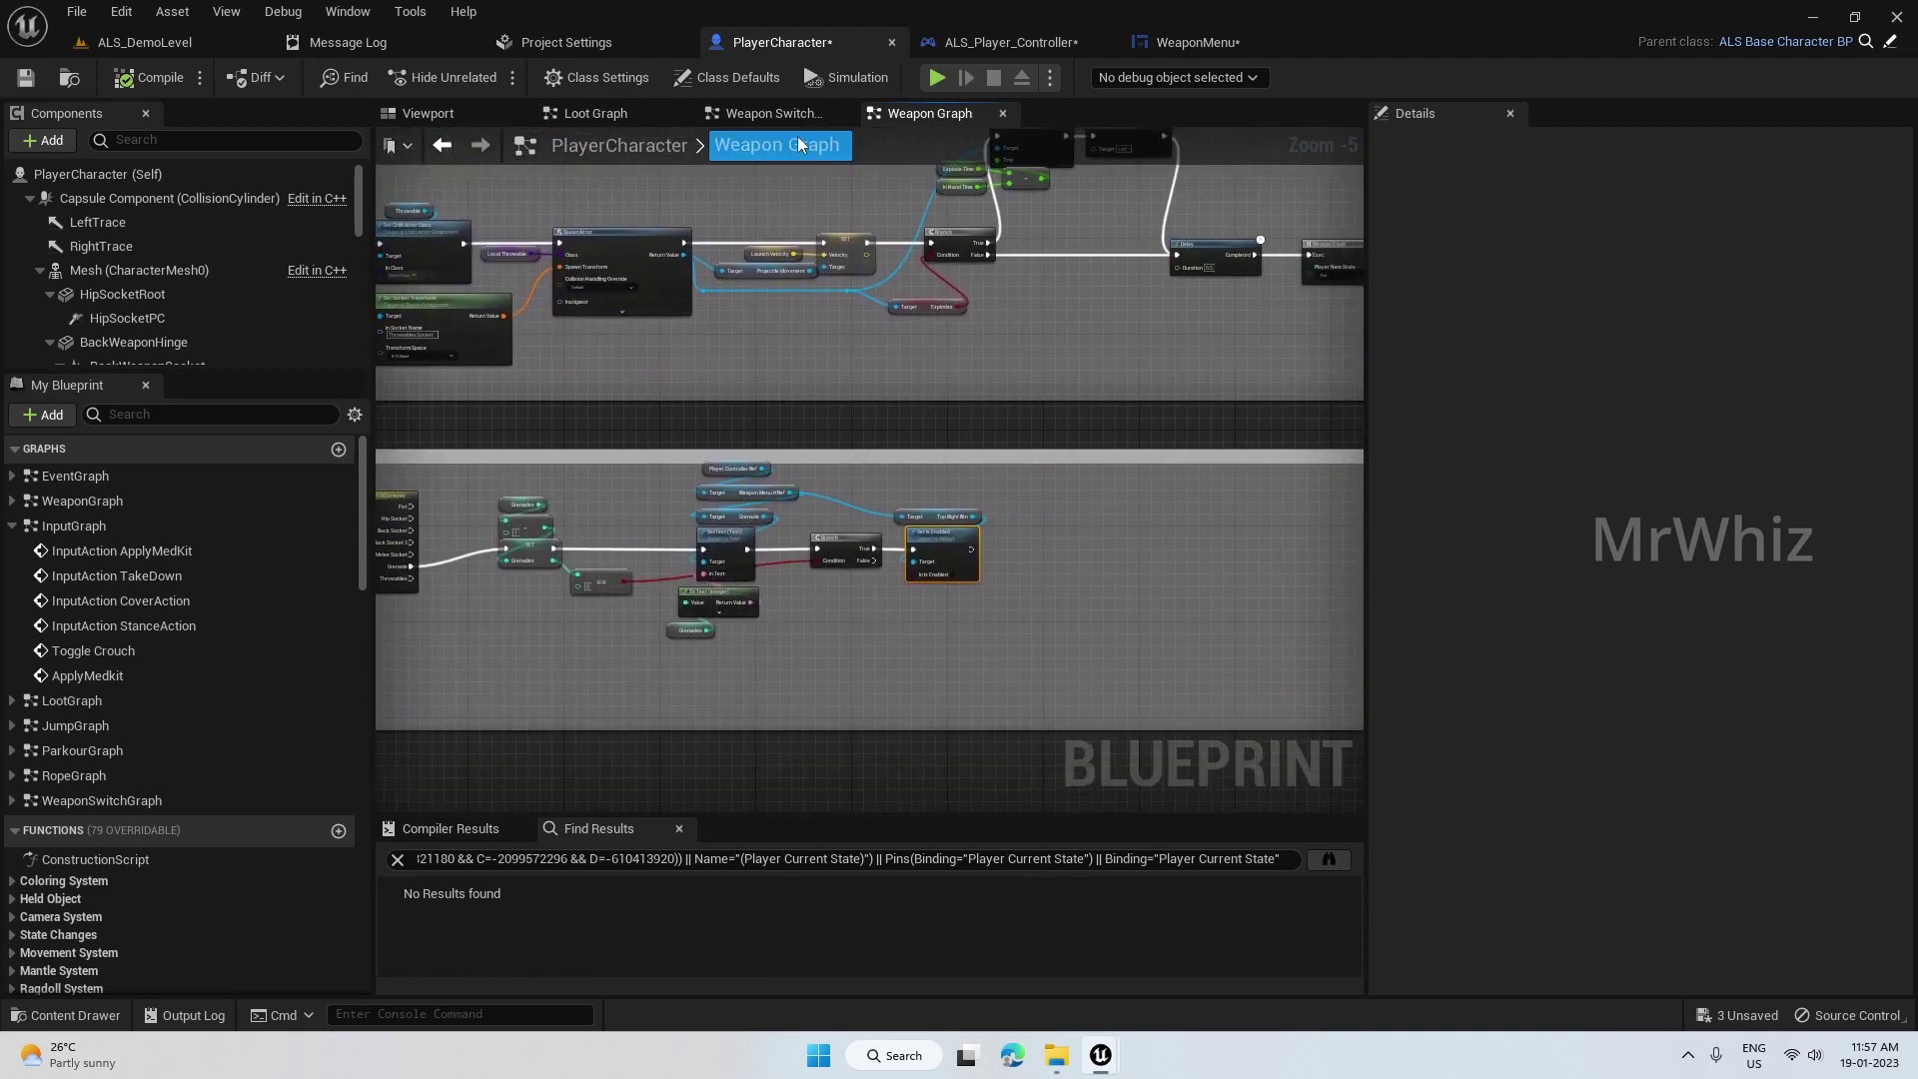
{"action": "scroll", "coordinate": [1023, 480], "scroll_direction": "down", "scroll_amount": 2}
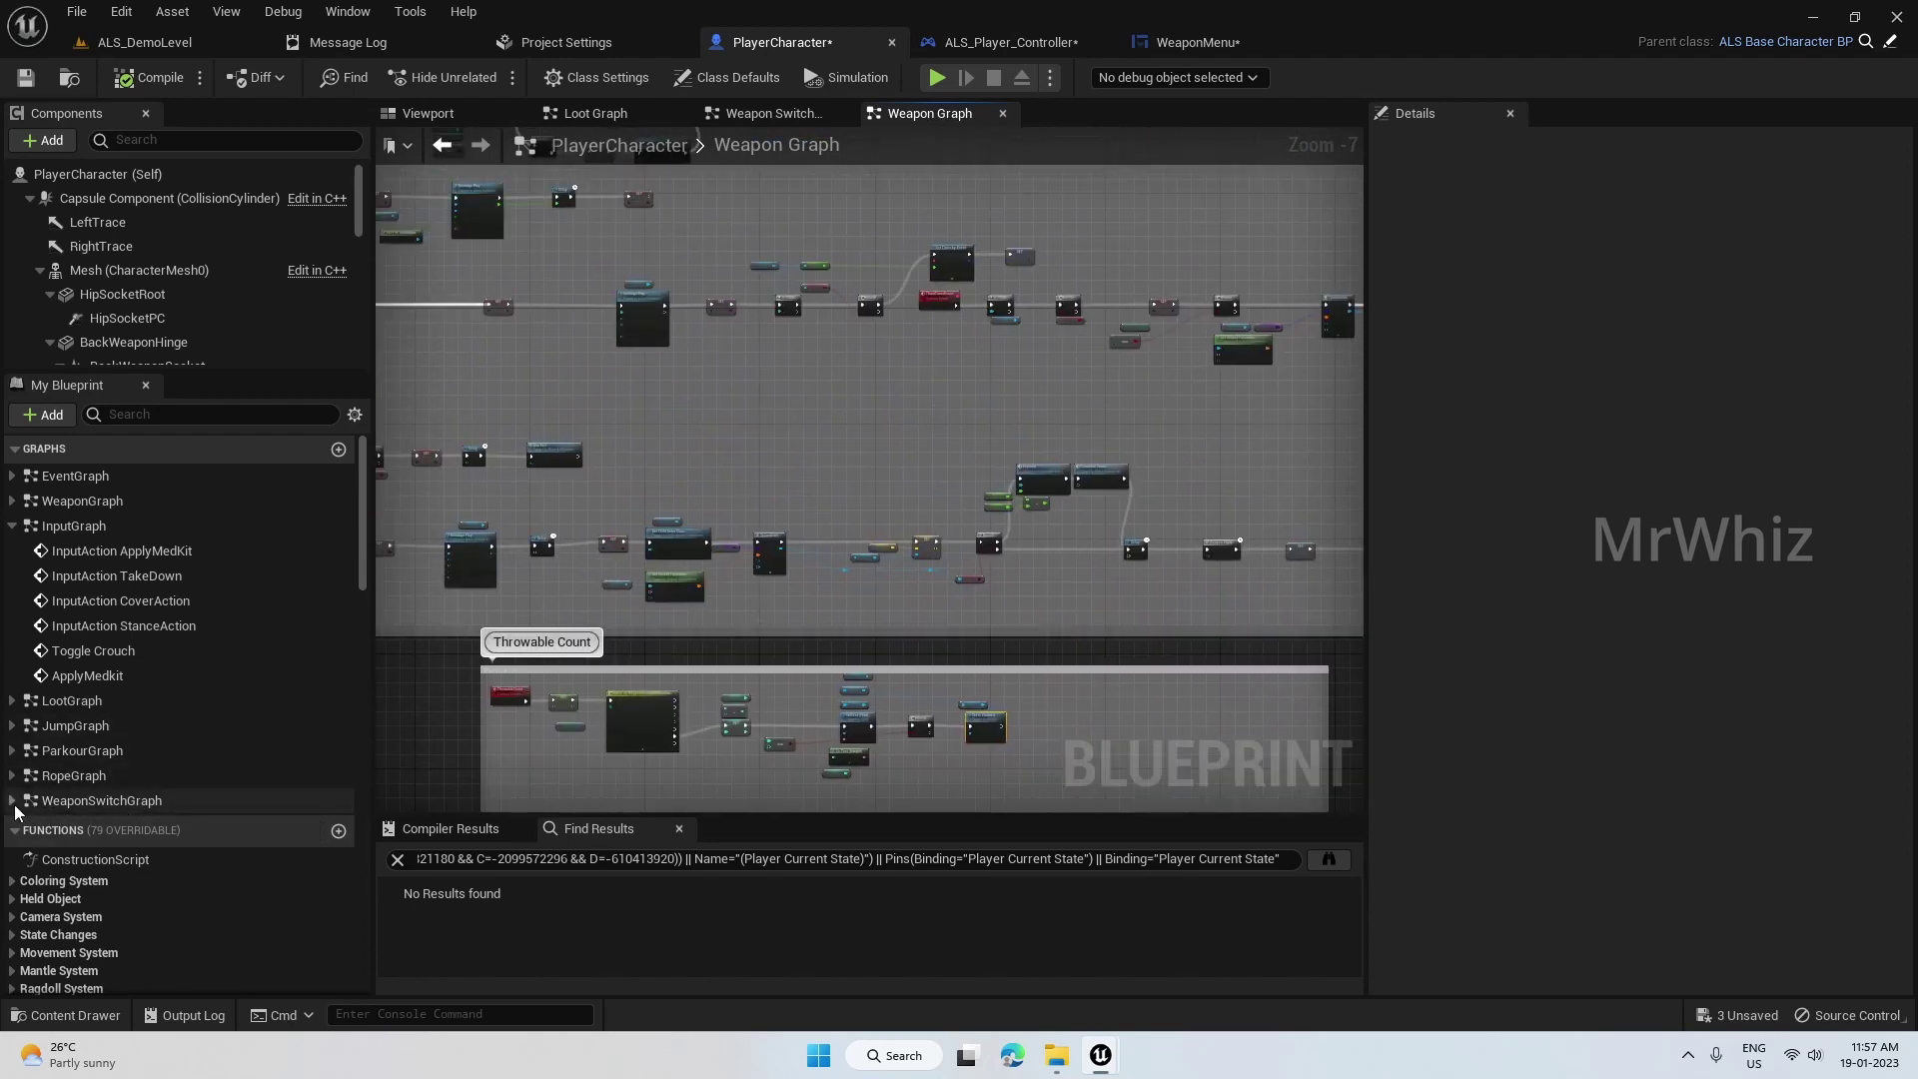
{"action": "scroll", "coordinate": [83, 841], "scroll_direction": "down", "scroll_amount": 2}
{"action": "scroll", "coordinate": [82, 840], "scroll_direction": "down", "scroll_amount": 3}
{"action": "scroll", "coordinate": [81, 841], "scroll_direction": "down", "scroll_amount": 3}
{"action": "scroll", "coordinate": [83, 841], "scroll_direction": "down", "scroll_amount": 3}
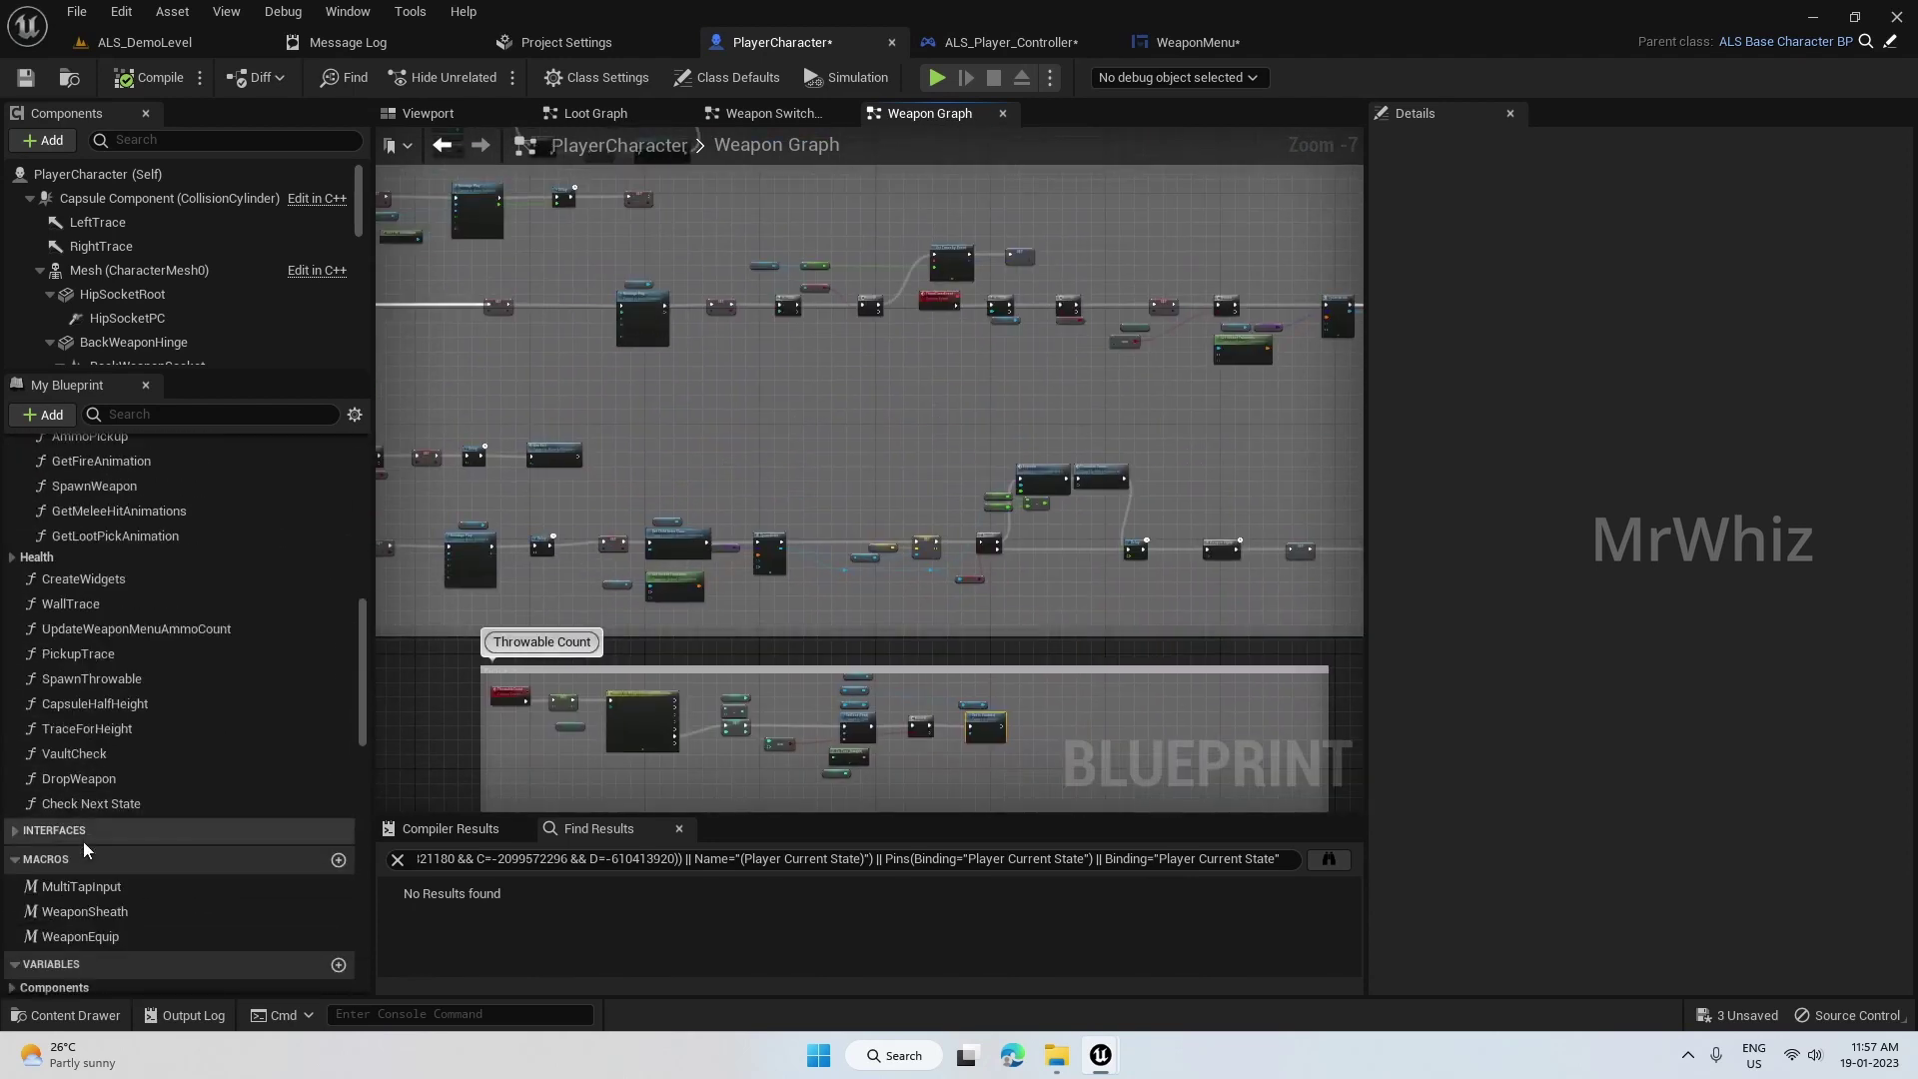
{"action": "left_click", "coordinate": [101, 938]}
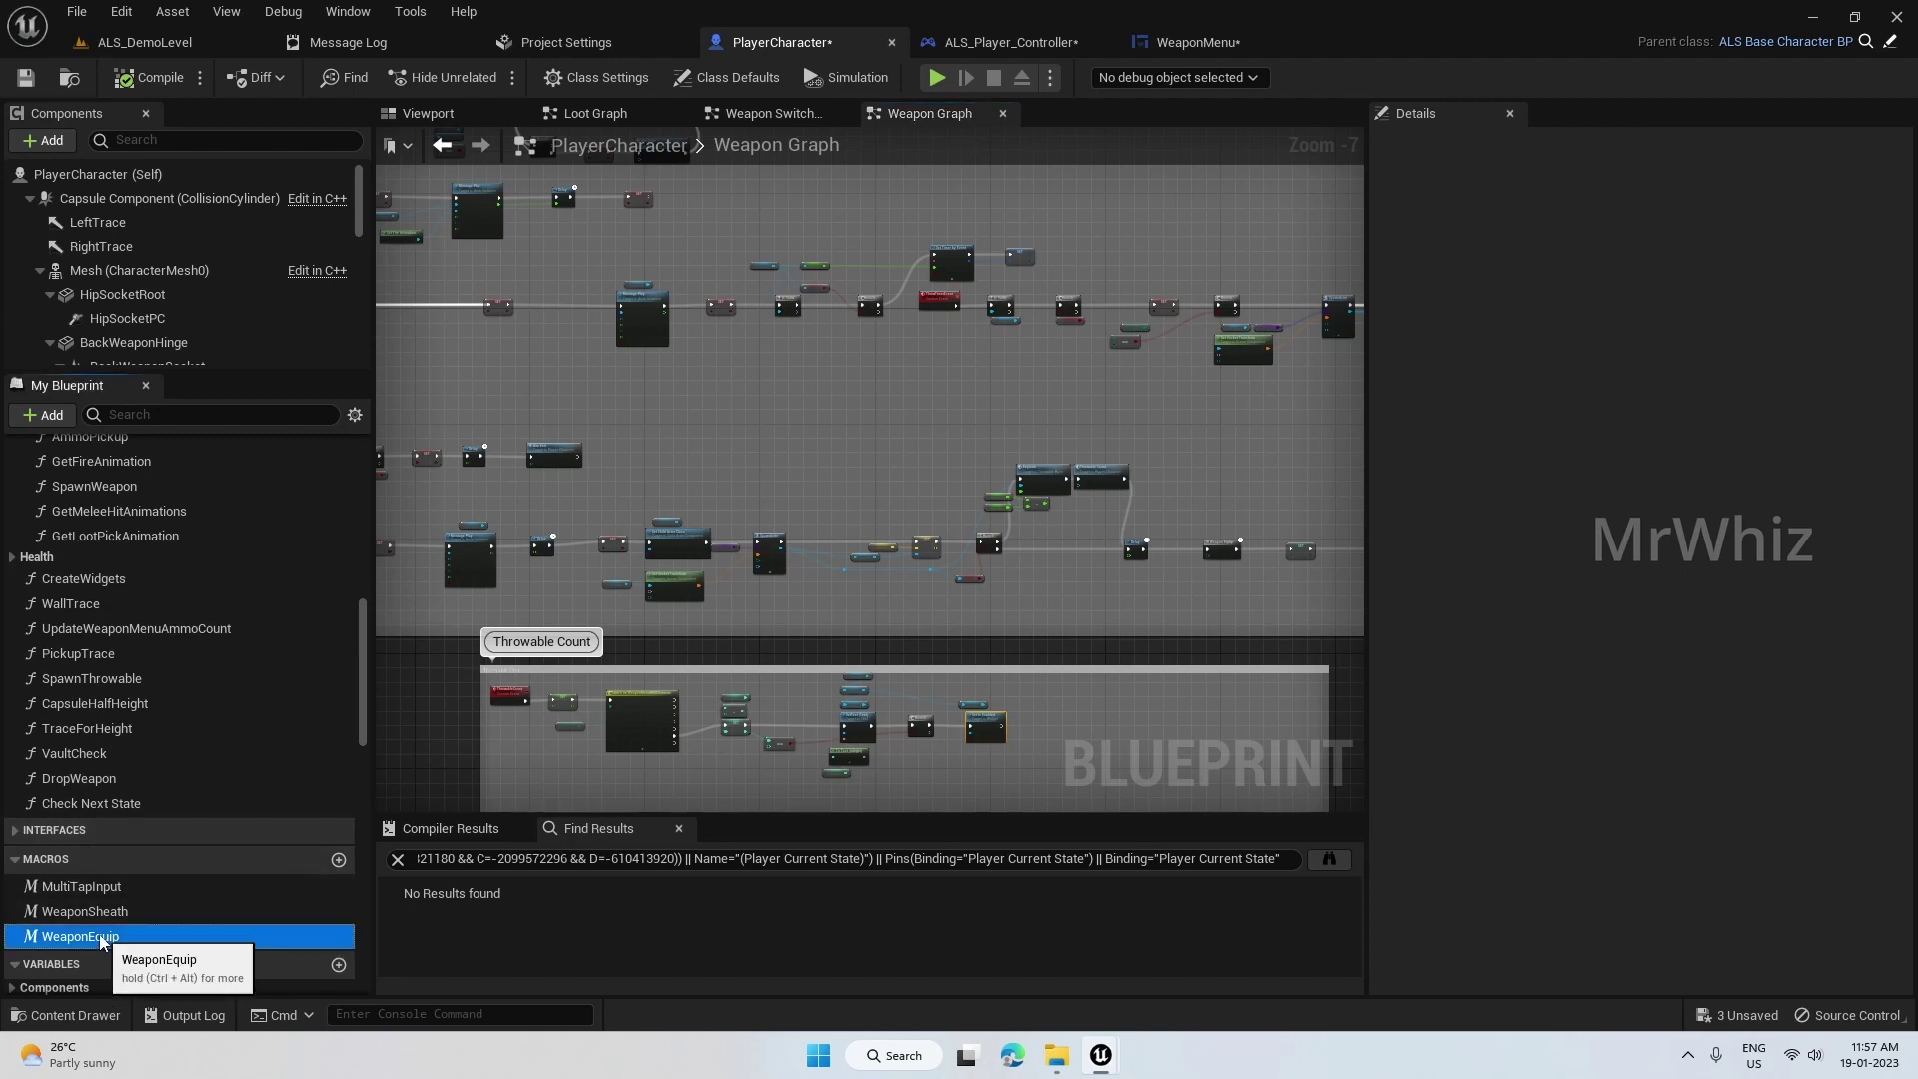
- Open the WeaponEquip macro, follow its SET nodes to Update Weapon Hud, and show UI/Images
{"action": "double_click", "coordinate": [99, 938]}
{"action": "scroll", "coordinate": [697, 685], "scroll_direction": "up", "scroll_amount": 4}
{"action": "scroll", "coordinate": [654, 662], "scroll_direction": "up", "scroll_amount": 2}
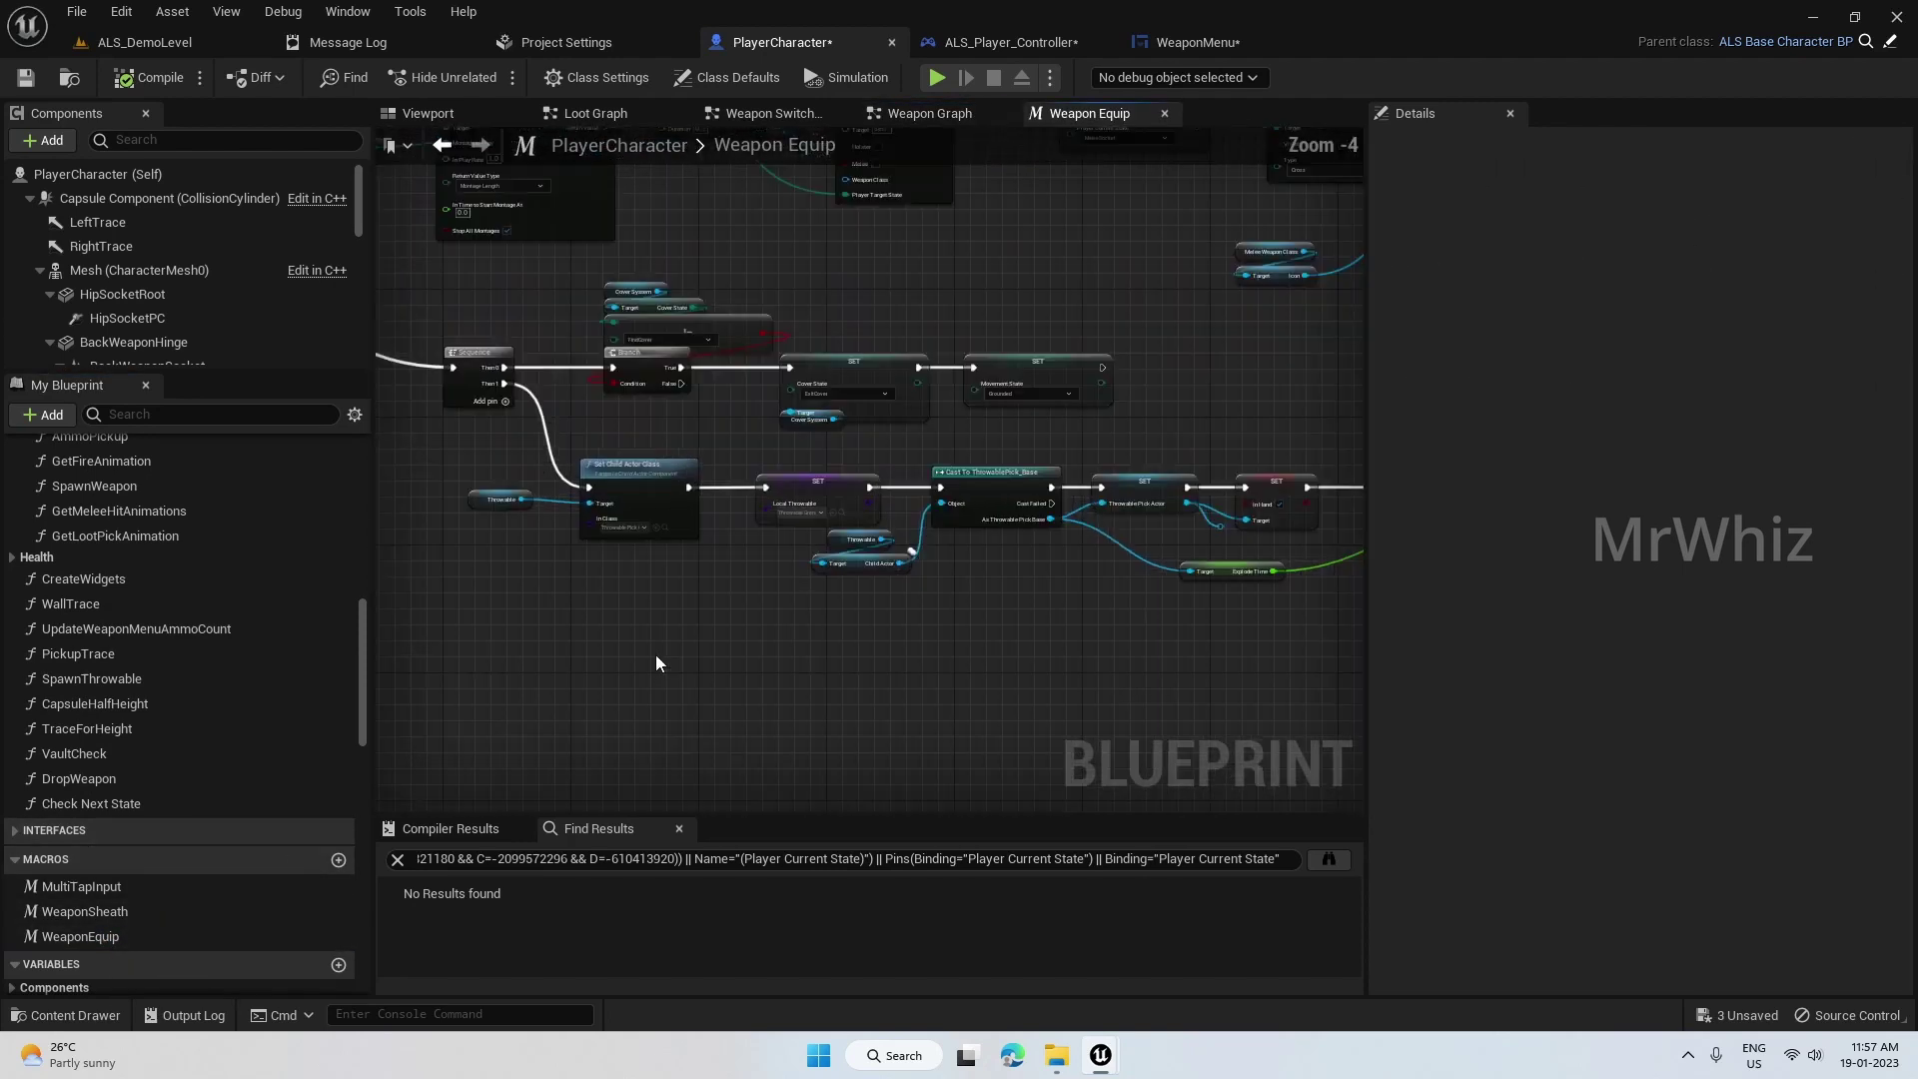
{"action": "scroll", "coordinate": [654, 662], "scroll_direction": "up", "scroll_amount": 3}
{"action": "right_click_drag", "start_coordinate": [1072, 772], "coordinate": [1098, 704]}
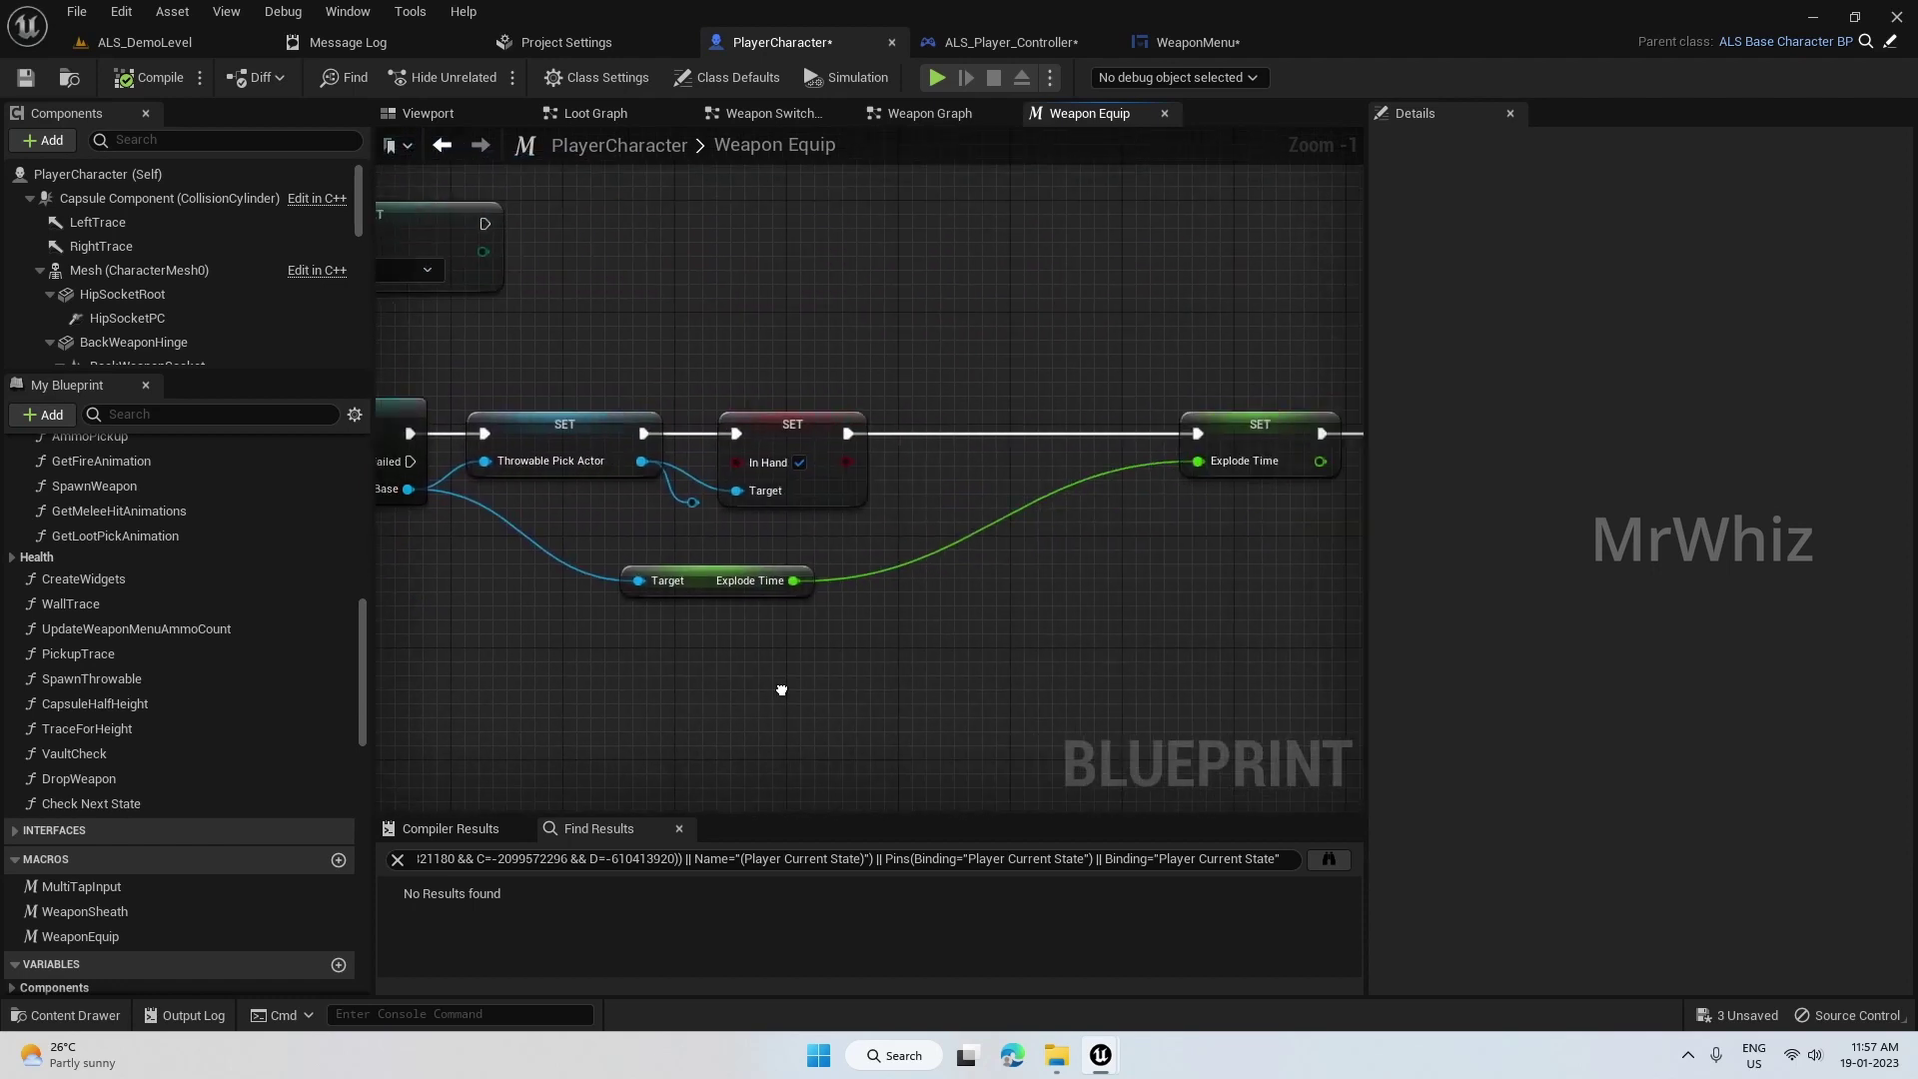
{"action": "right_click_drag", "start_coordinate": [1099, 705], "coordinate": [949, 693]}
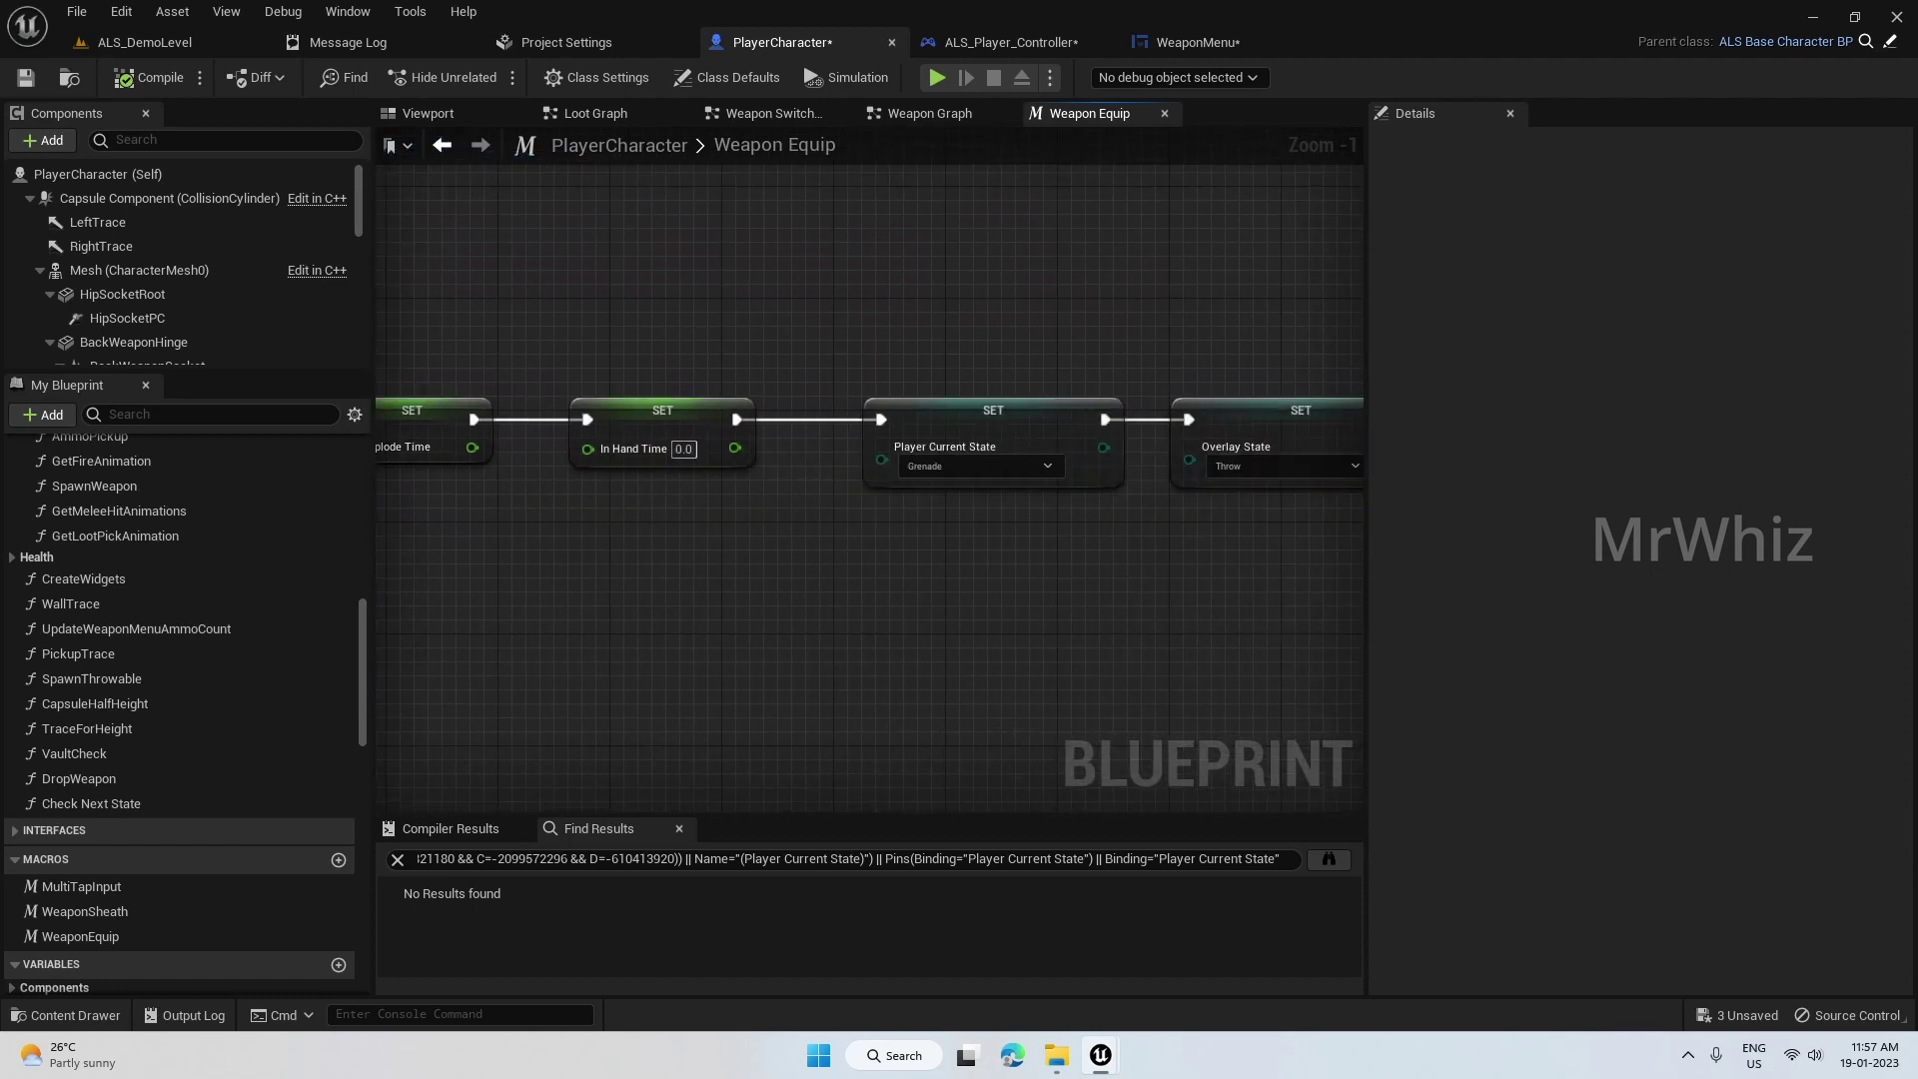
{"action": "right_click_drag", "start_coordinate": [1110, 684], "coordinate": [658, 643]}
{"action": "scroll", "coordinate": [680, 653], "scroll_direction": "down", "scroll_amount": 3}
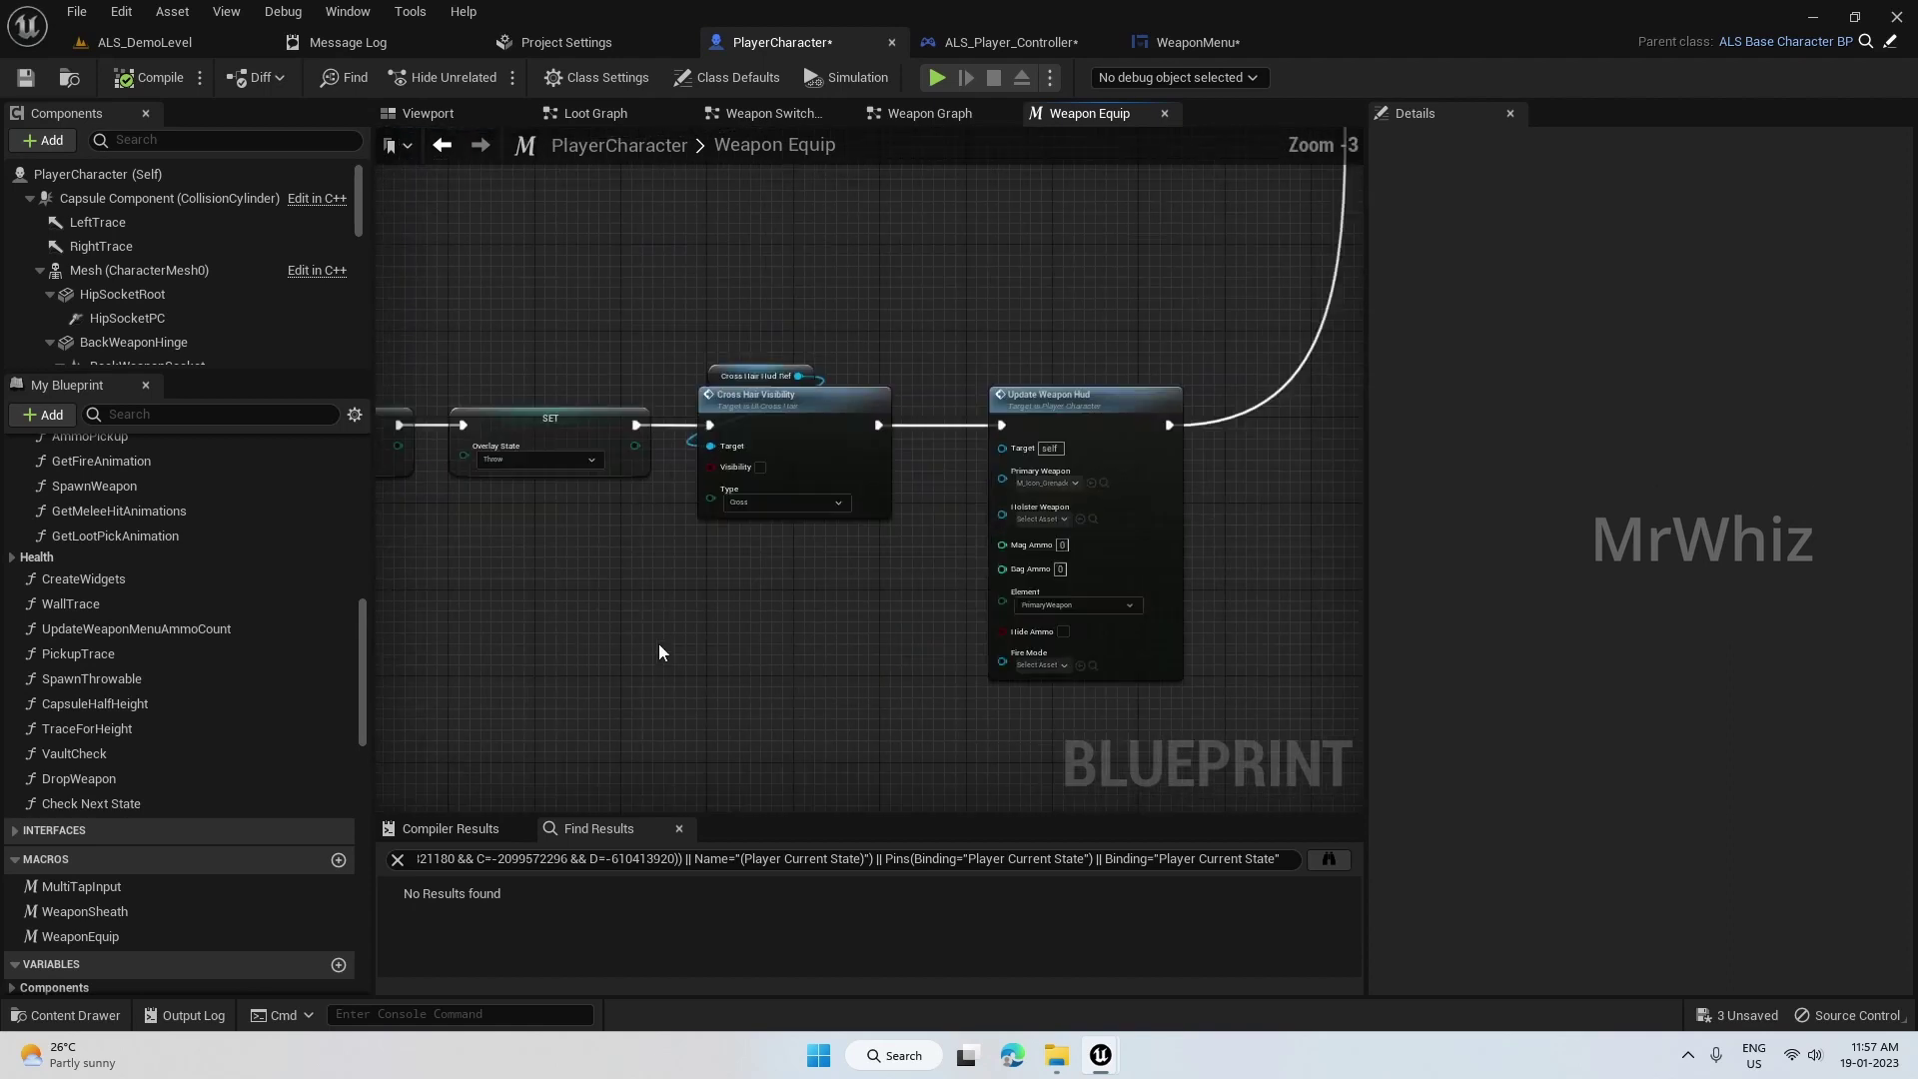
{"action": "scroll", "coordinate": [657, 643], "scroll_direction": "up", "scroll_amount": 3}
{"action": "scroll", "coordinate": [647, 637], "scroll_direction": "up", "scroll_amount": 1}
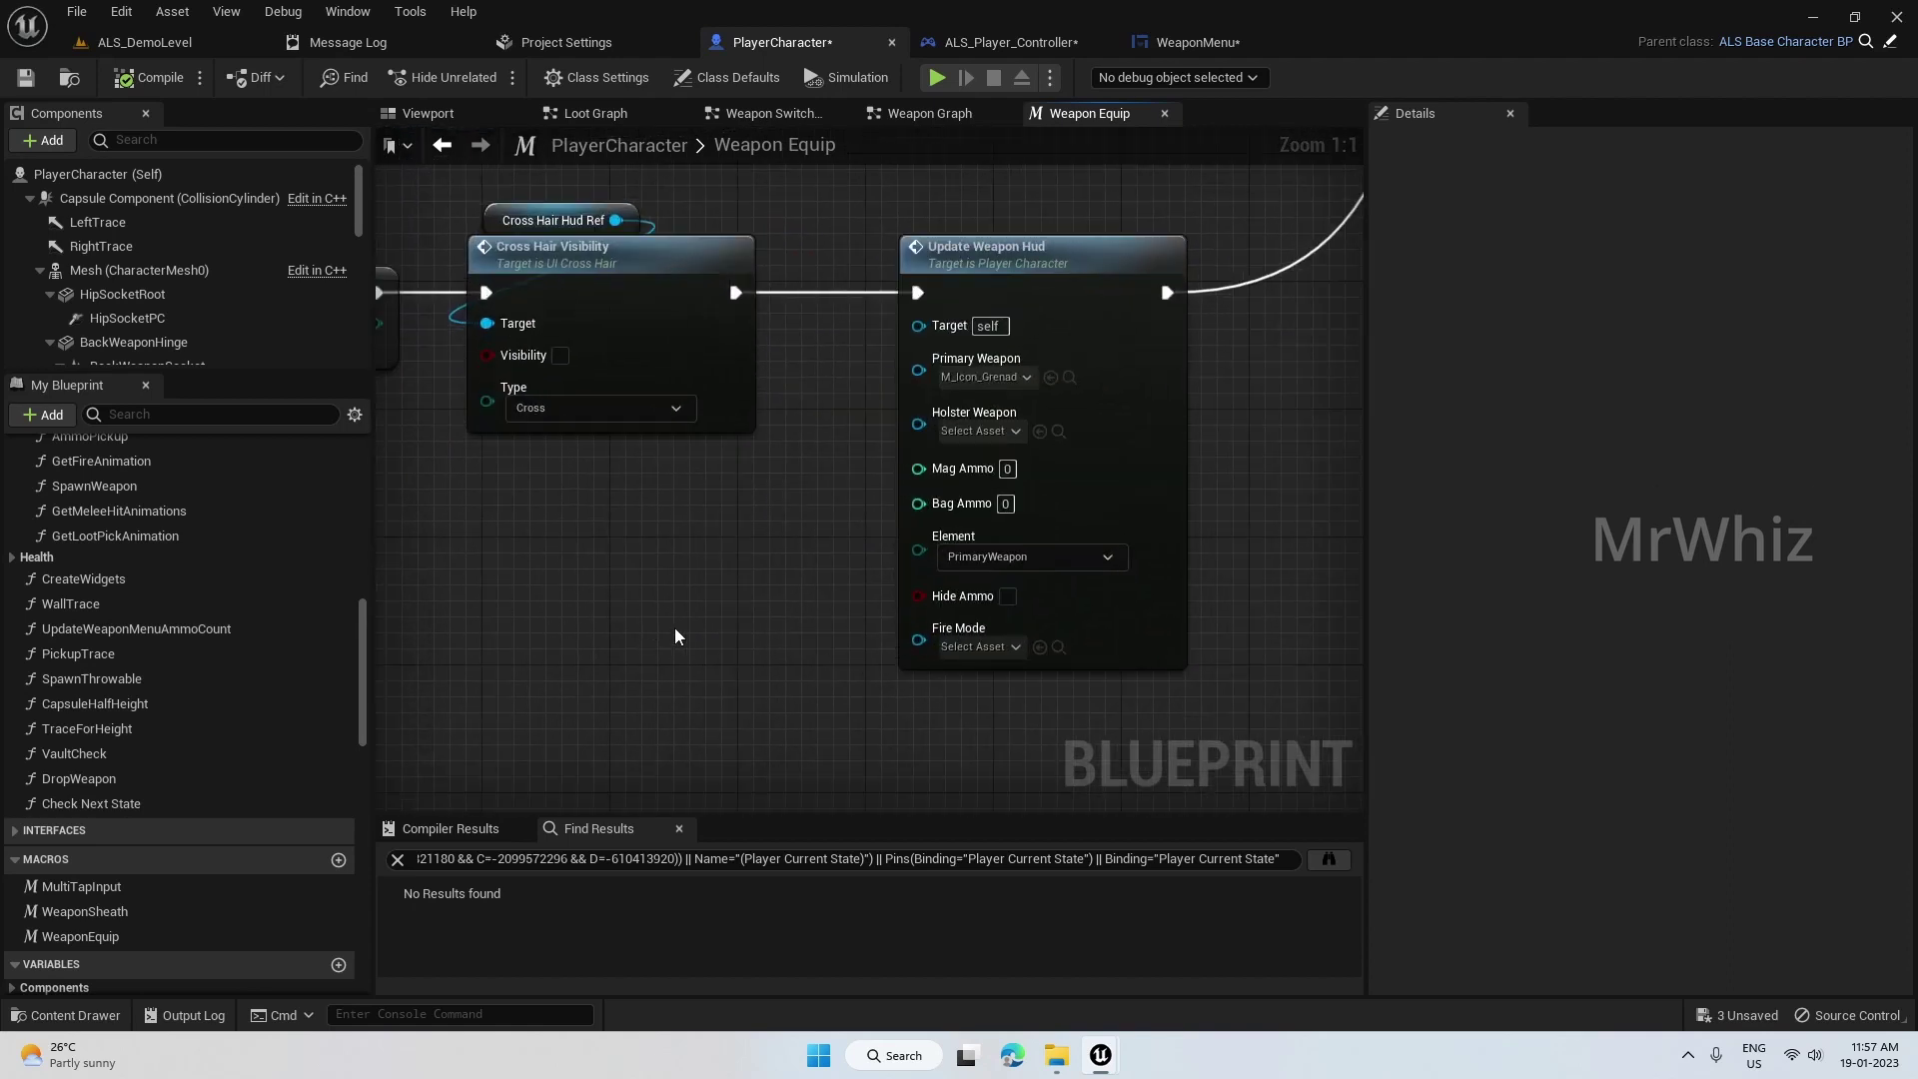
{"action": "left_click", "coordinate": [1067, 377]}
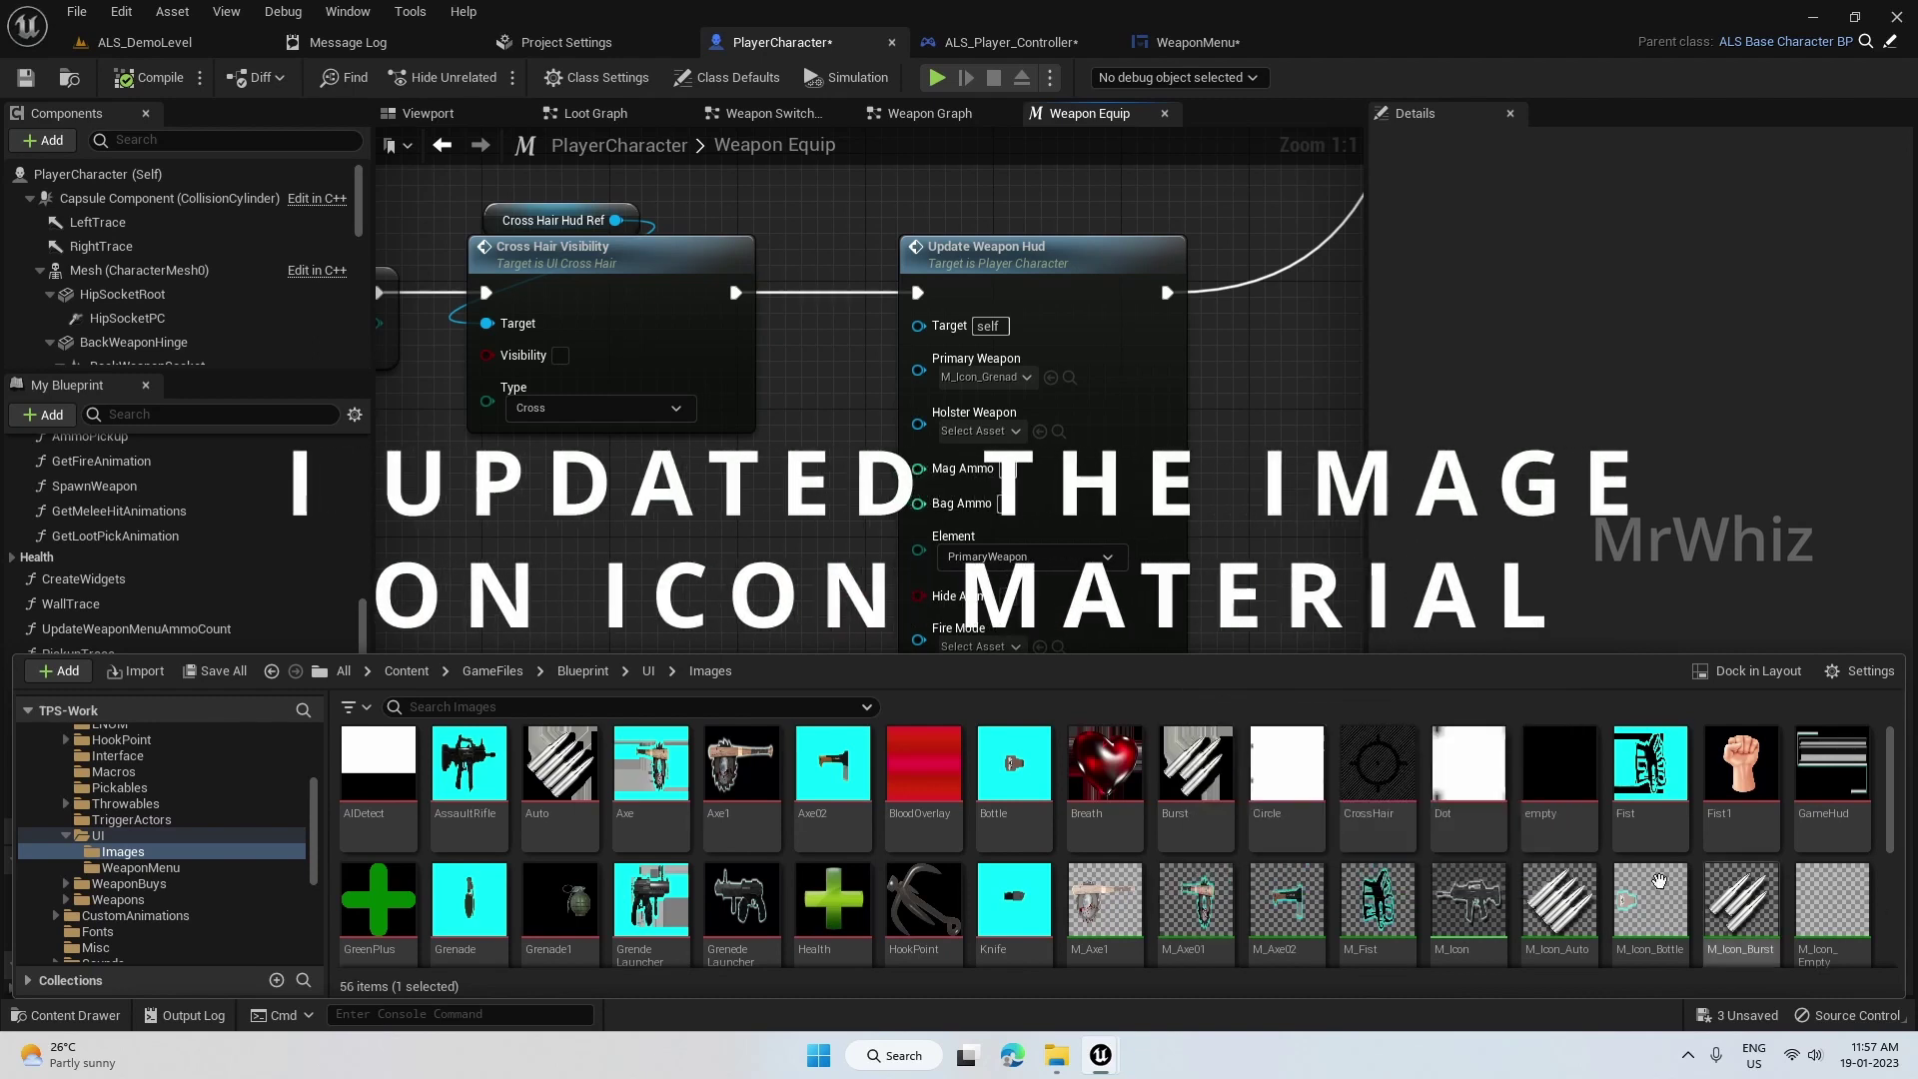
{"action": "scroll", "coordinate": [1658, 880], "scroll_direction": "down", "scroll_amount": 2}
- Close the asset browser, play ALS_DemoLevel, equip the grenade from the wheel, then stop
{"action": "left_click", "coordinate": [393, 888]}
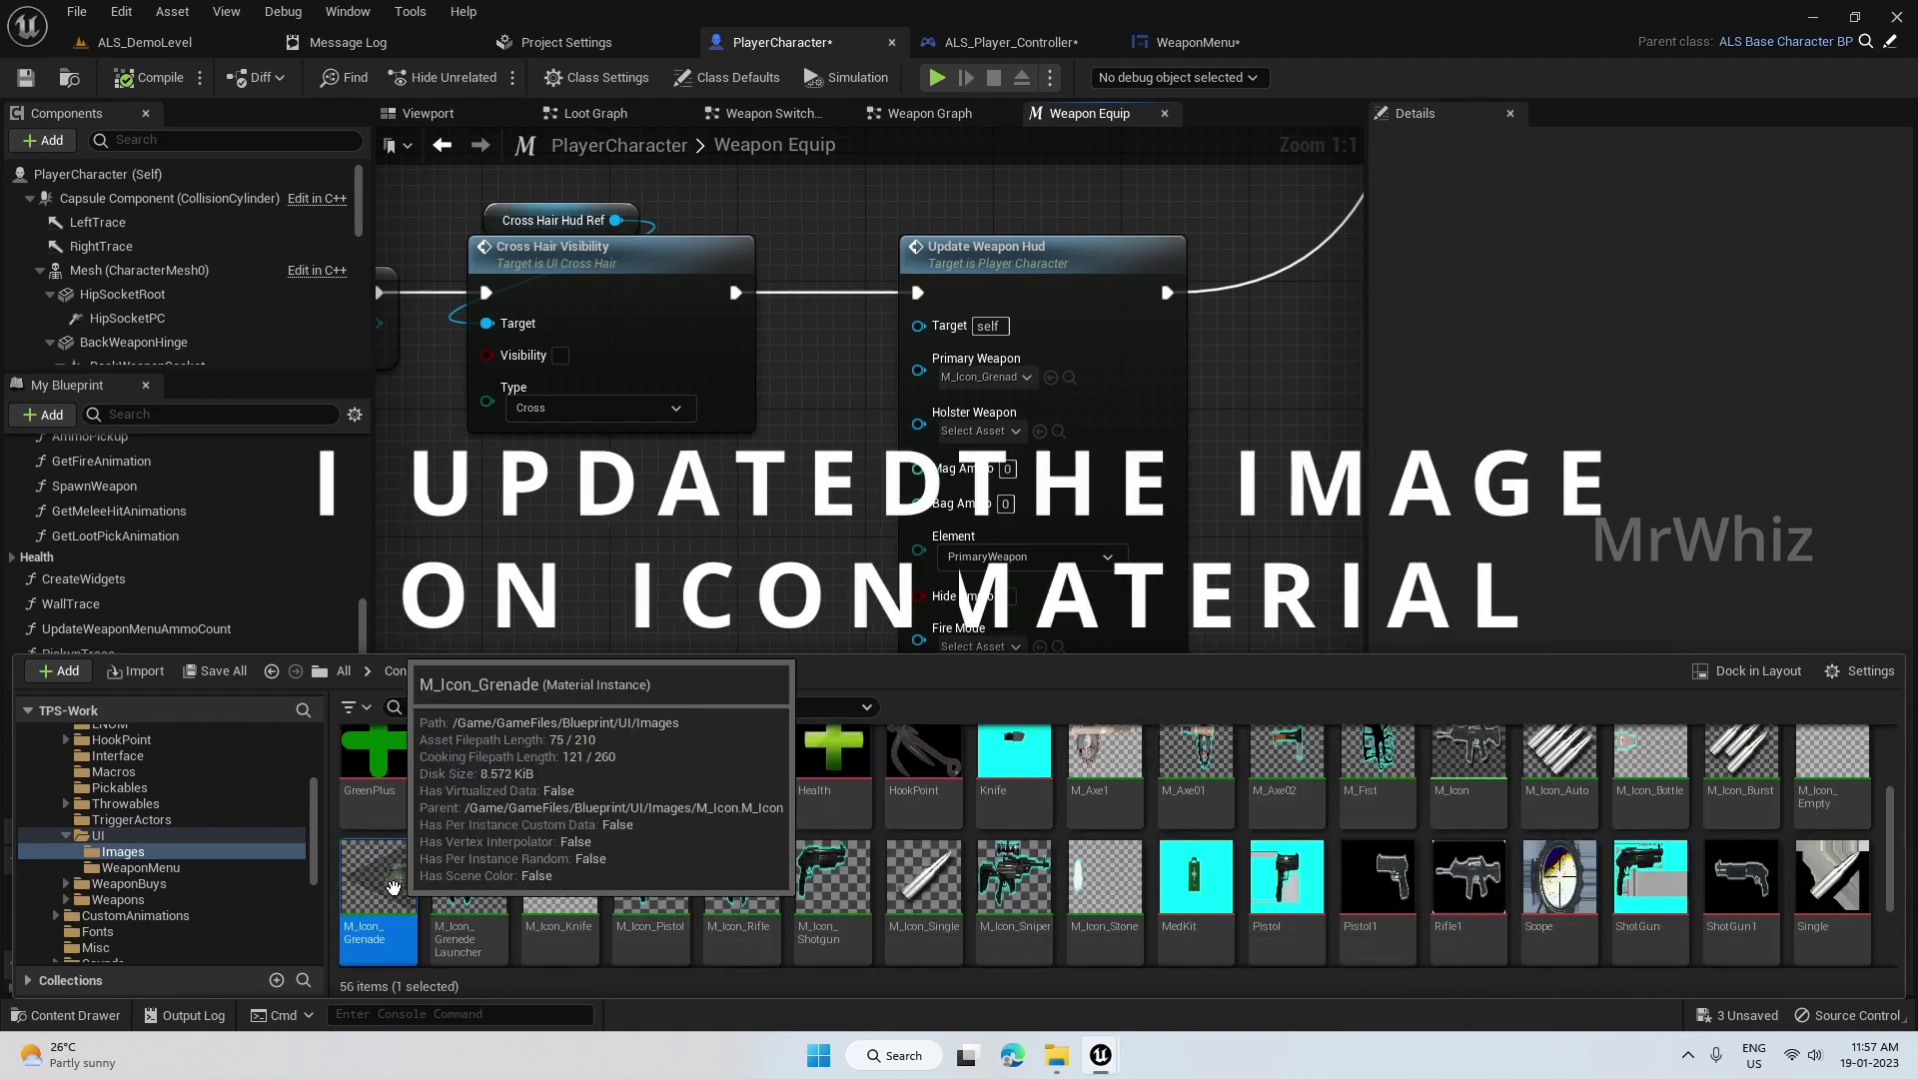
{"action": "key", "text": "ctrl+space"}
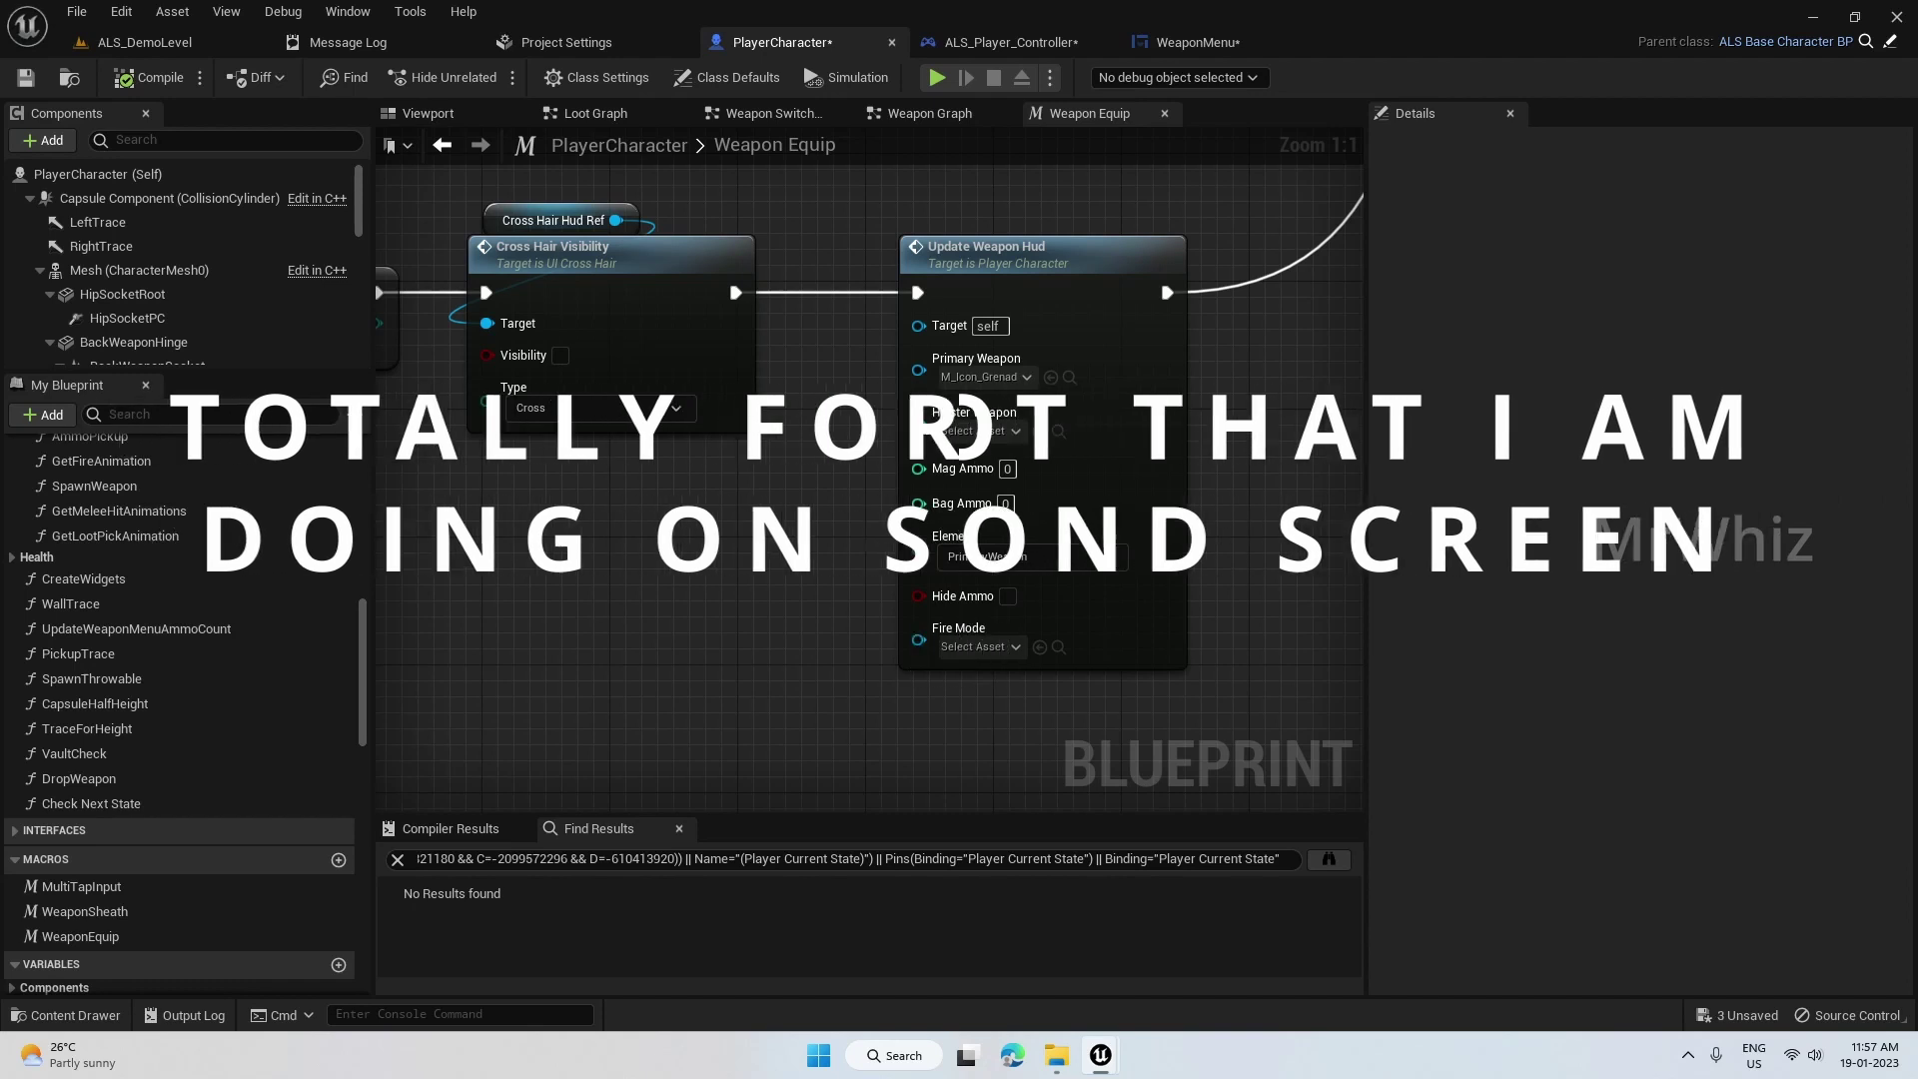
{"action": "left_click", "coordinate": [185, 53]}
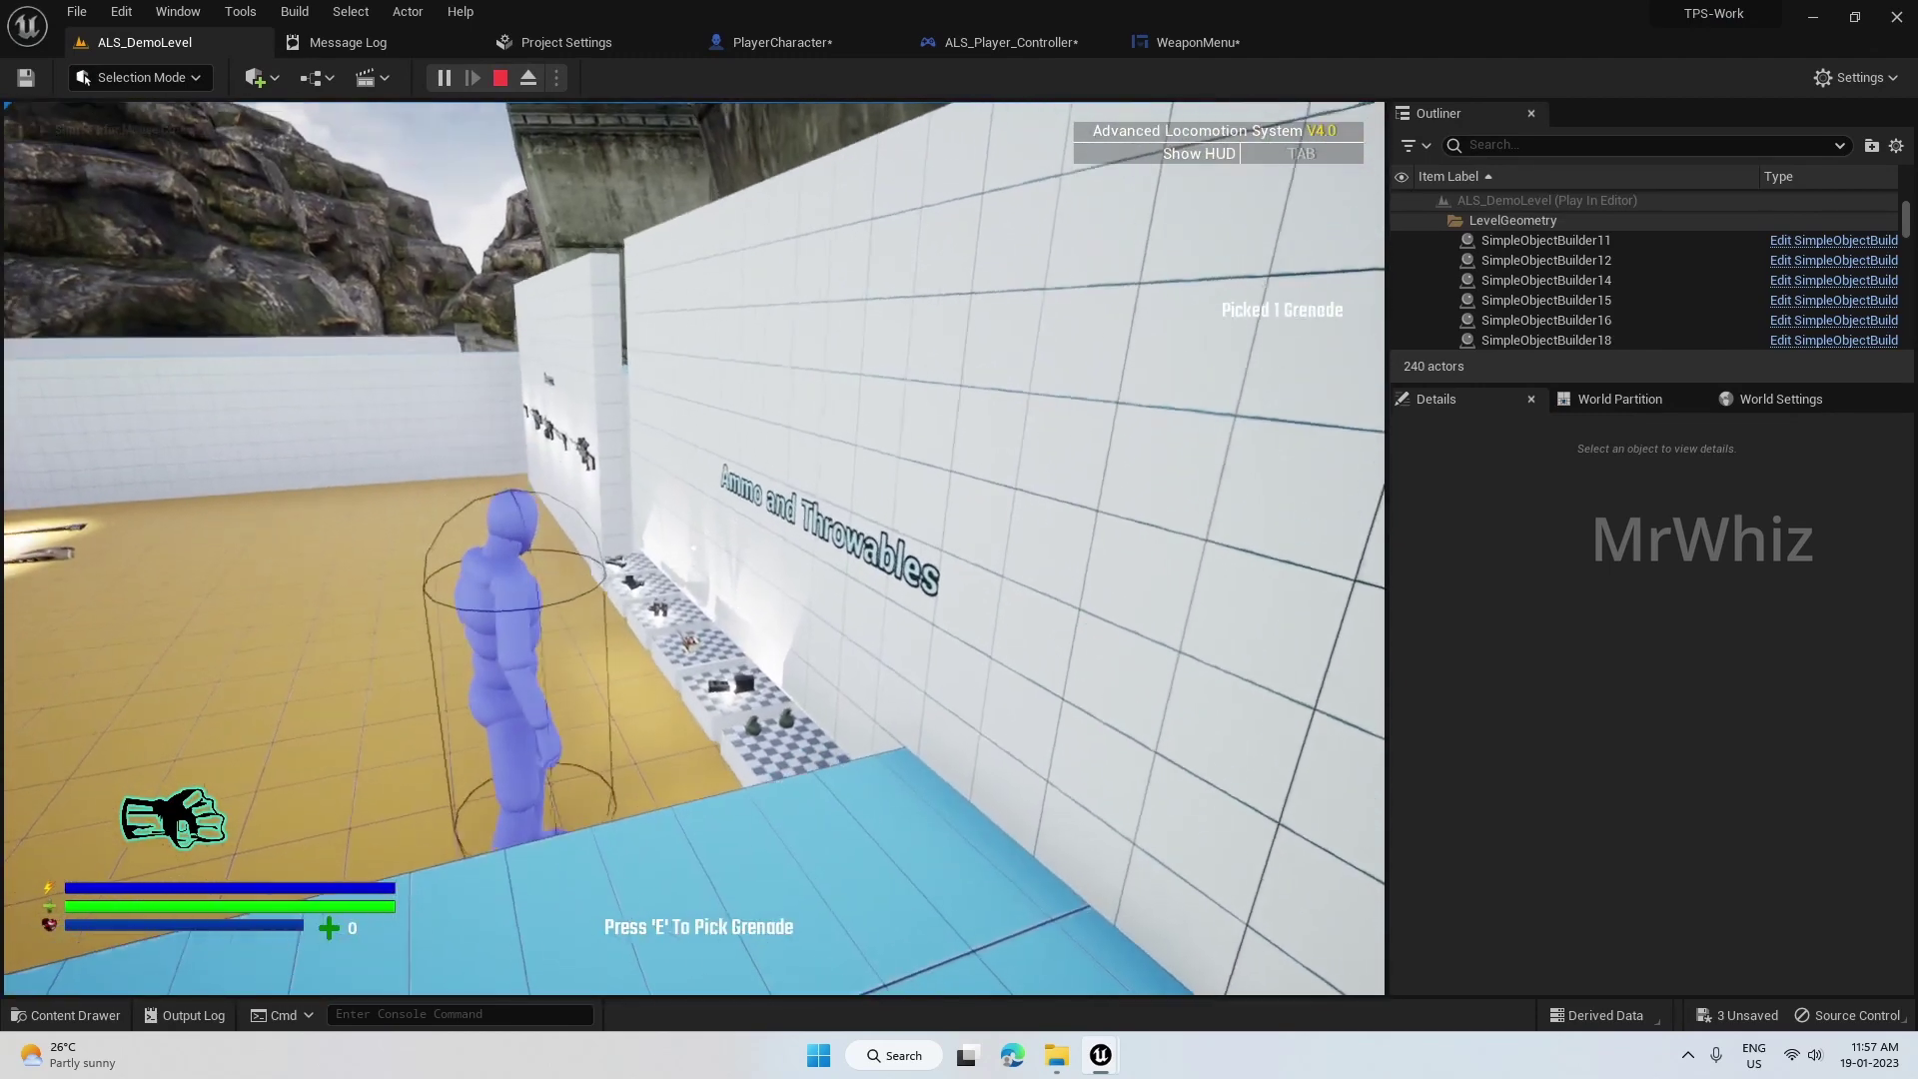
{"action": "key", "text": "q"}
{"action": "left_click", "coordinate": [1184, 459]}
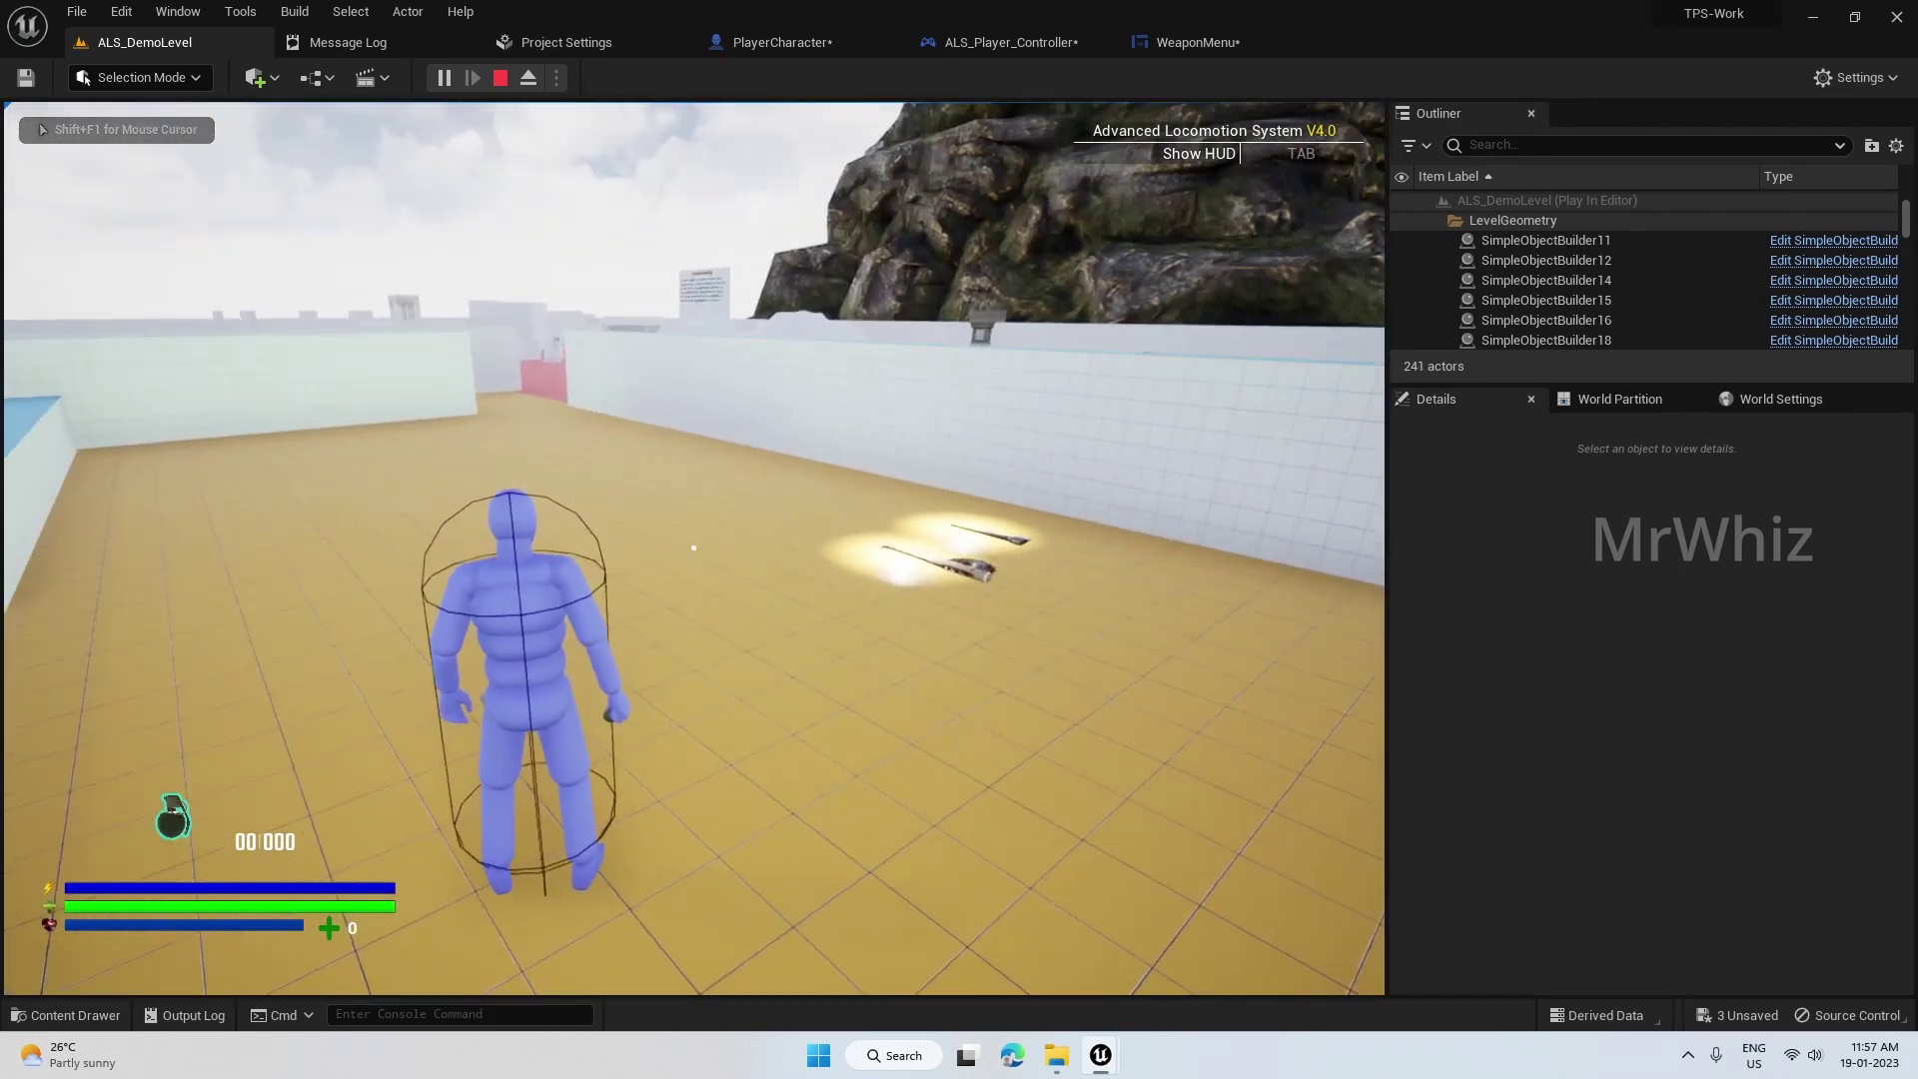
{"action": "key", "text": "Escape"}
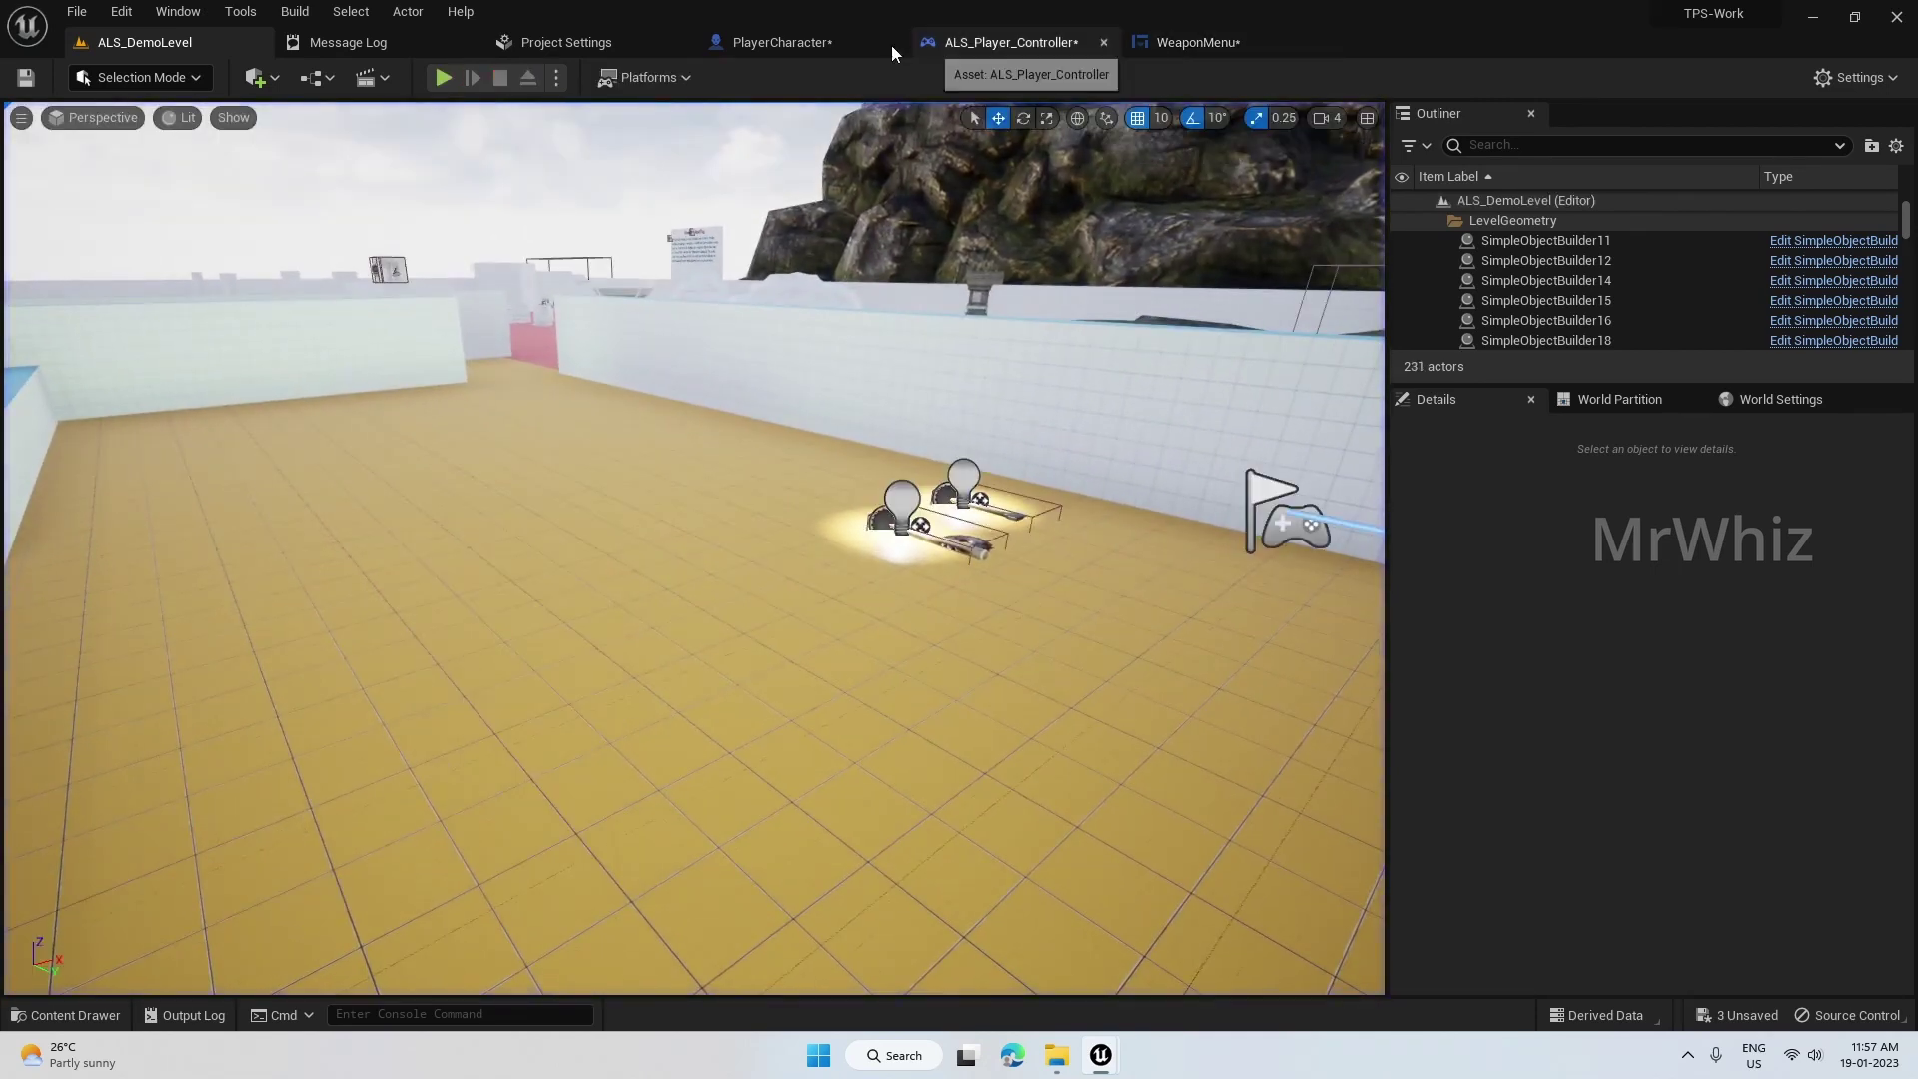
- Go back to PlayerCharacter, recompile it, and return to the ALS_DemoLevel editor
{"action": "left_click", "coordinate": [794, 43]}
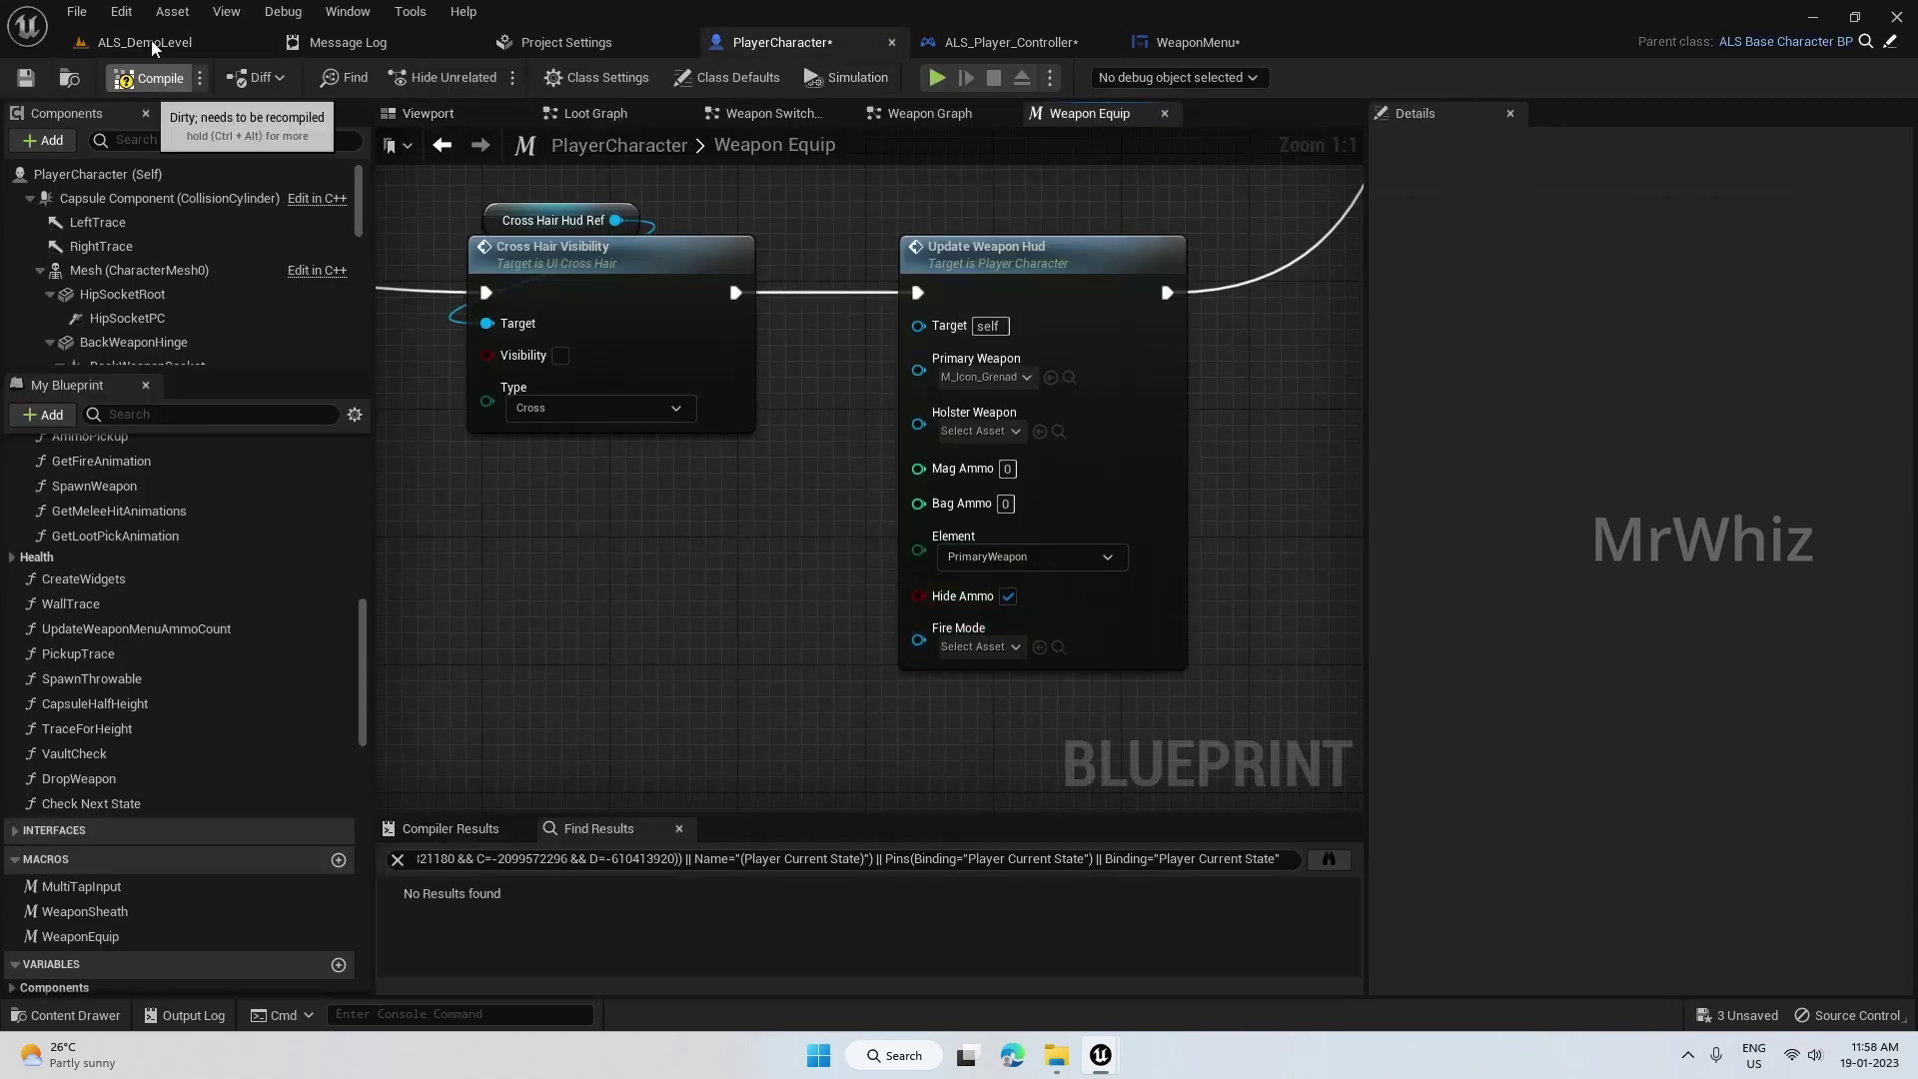
{"action": "left_click", "coordinate": [153, 75]}
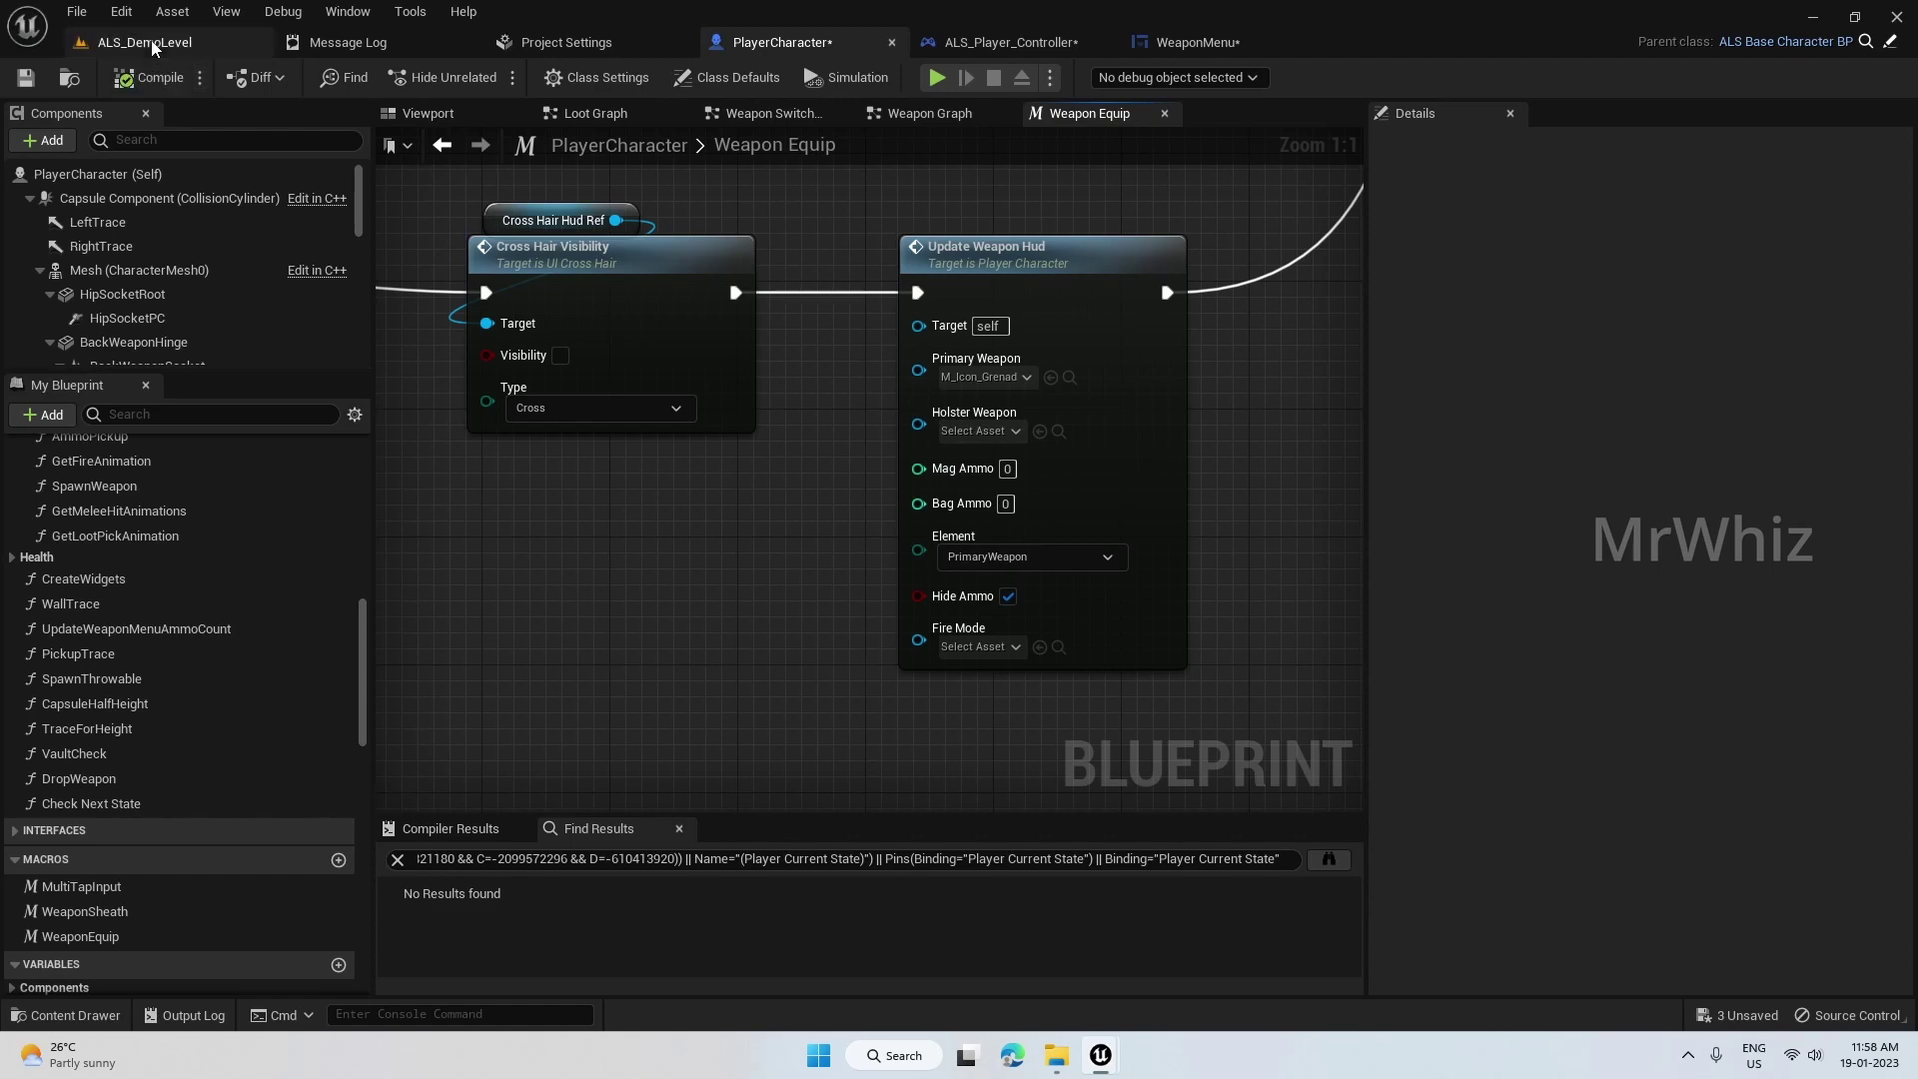
{"action": "left_click", "coordinate": [154, 45]}
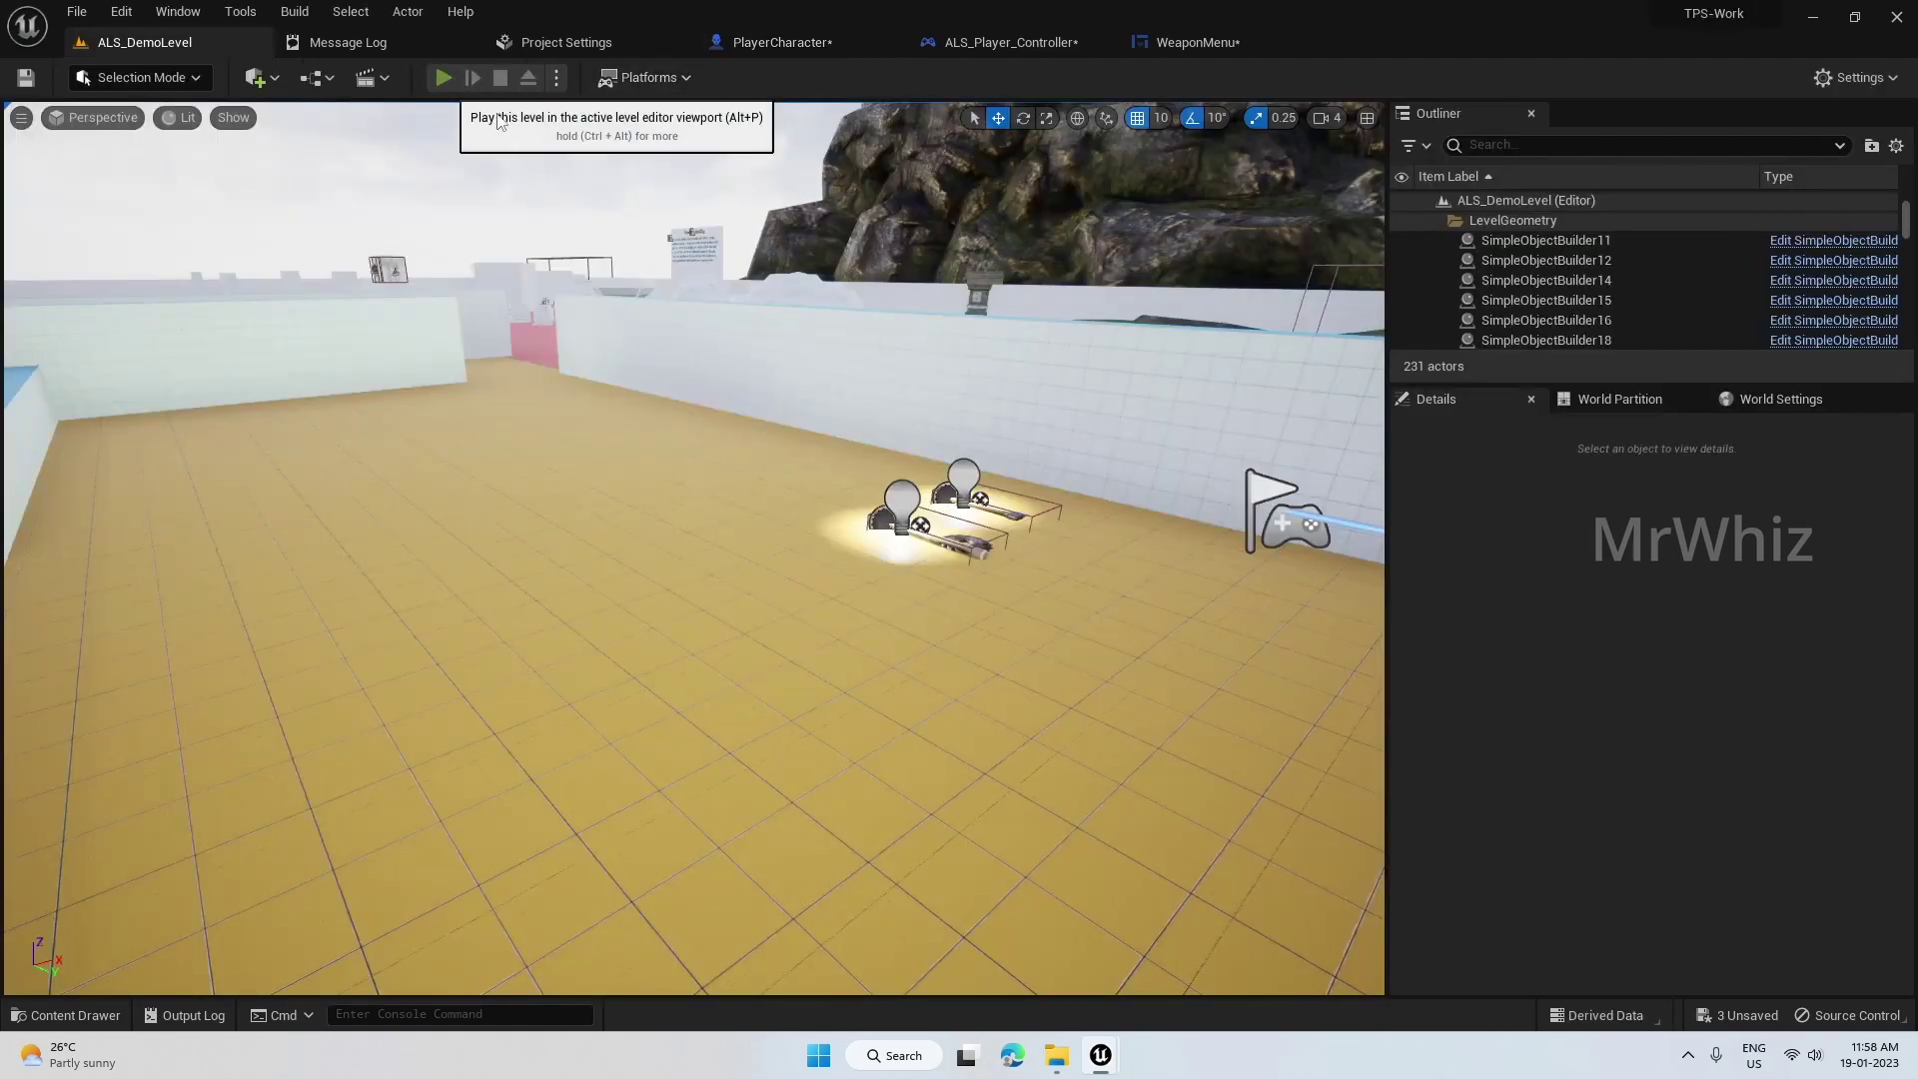
- Play the level, walk to the ammo counter, equip the grenade from the weapon wheel, then stop
{"action": "left_click", "coordinate": [443, 76]}
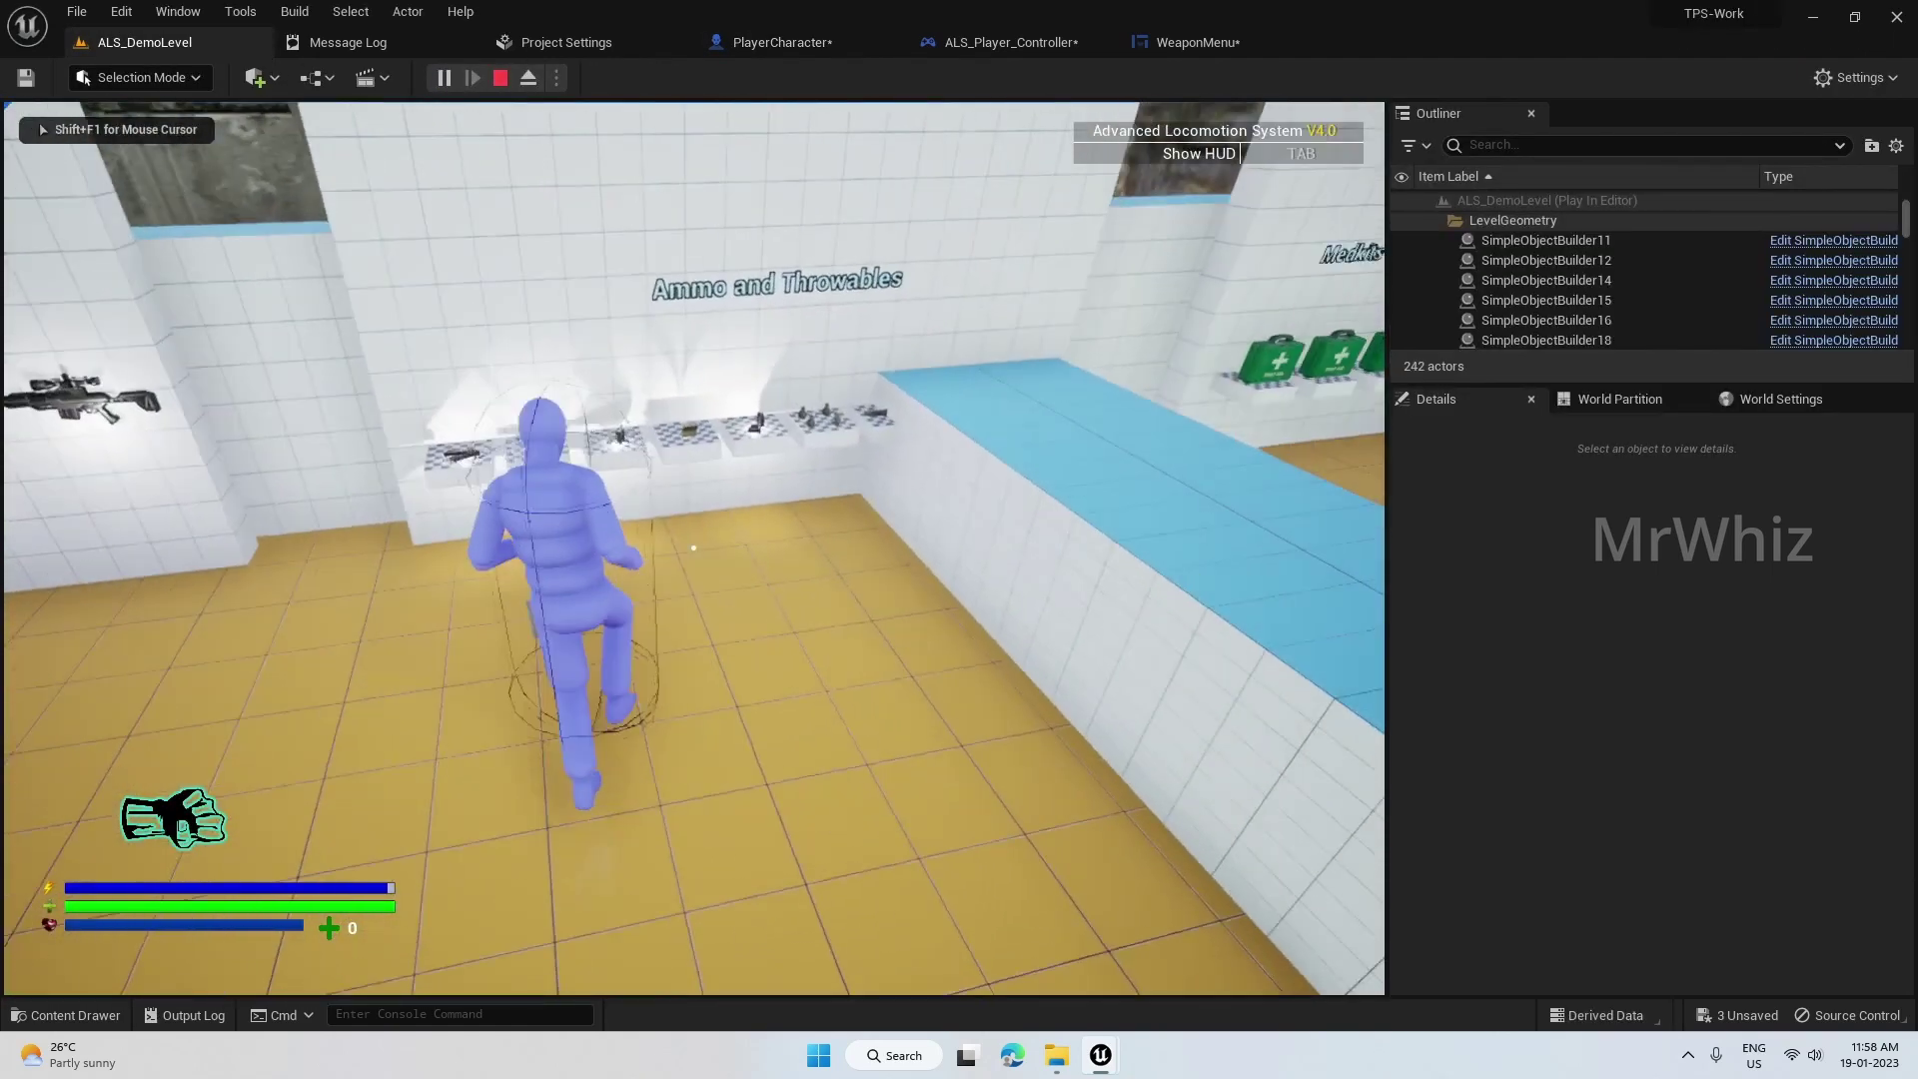
{"action": "key", "text": "w"}
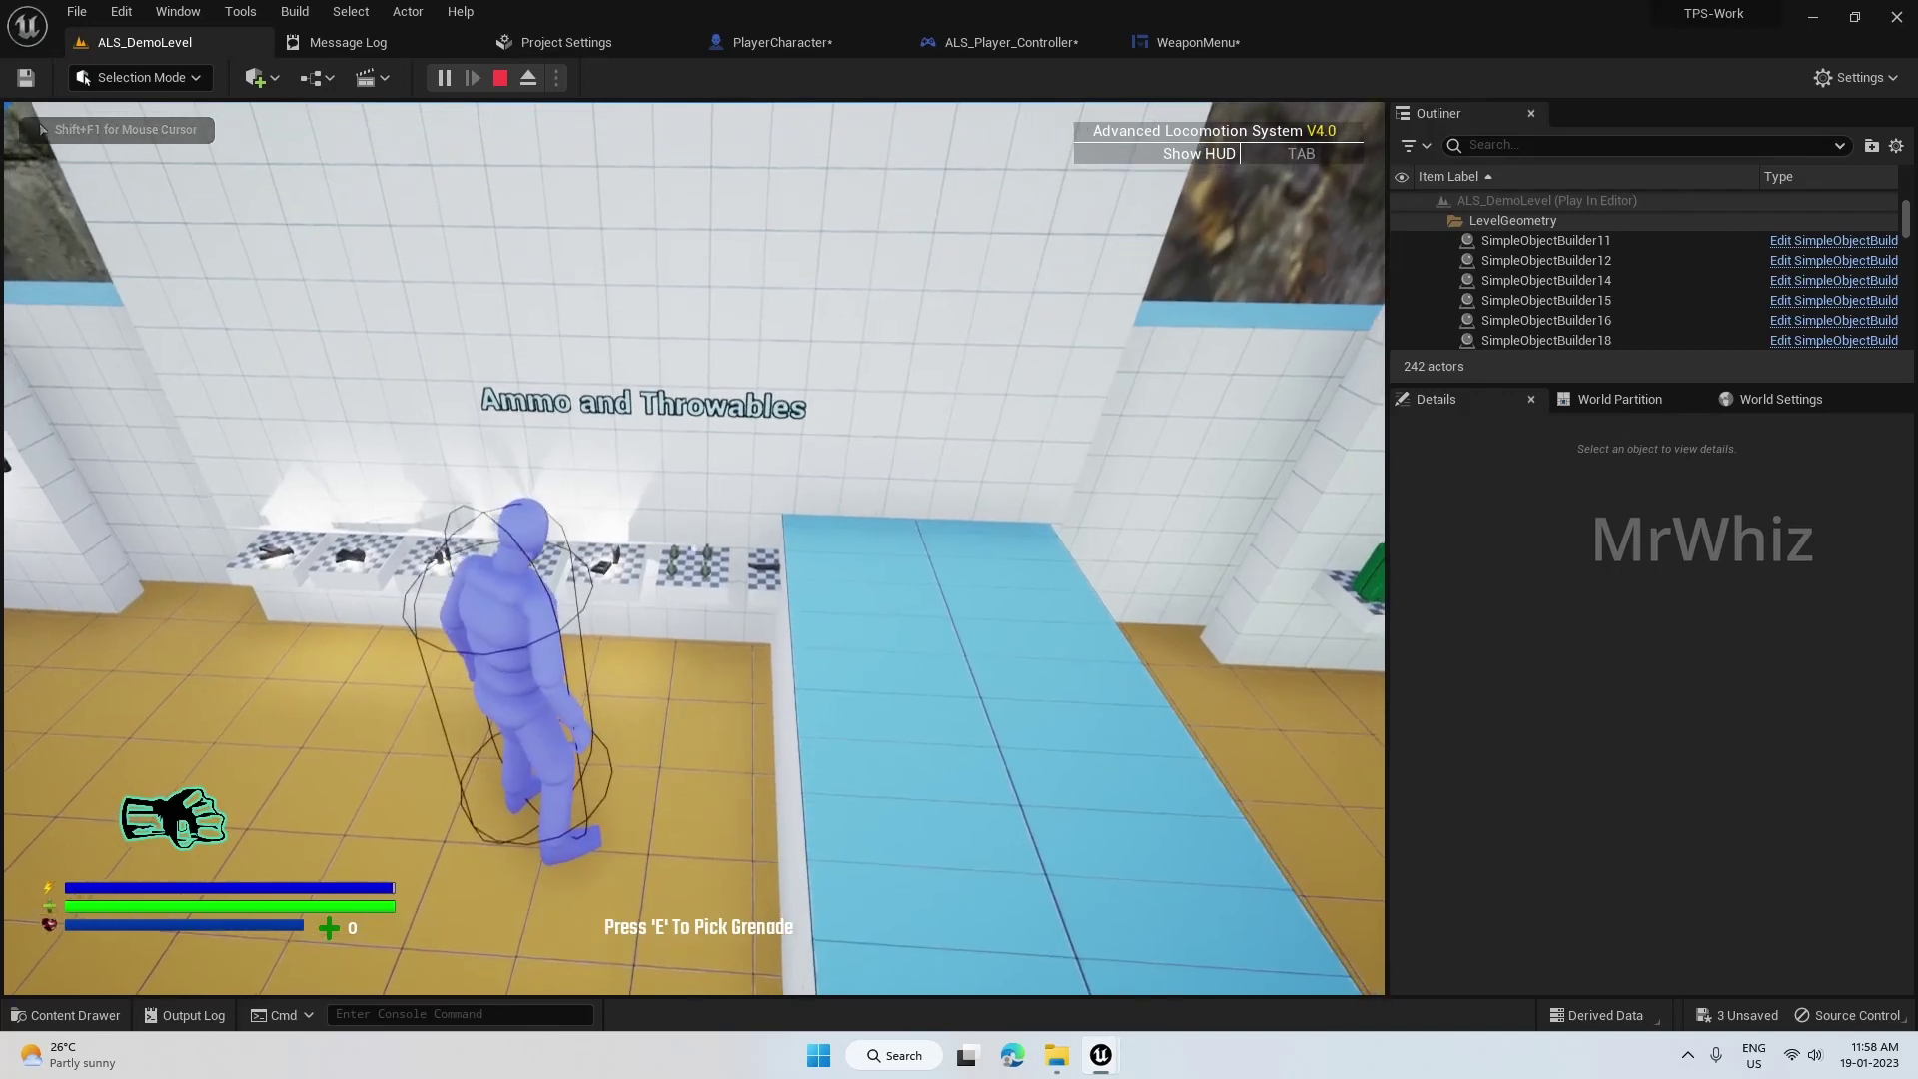
{"action": "key", "text": "w"}
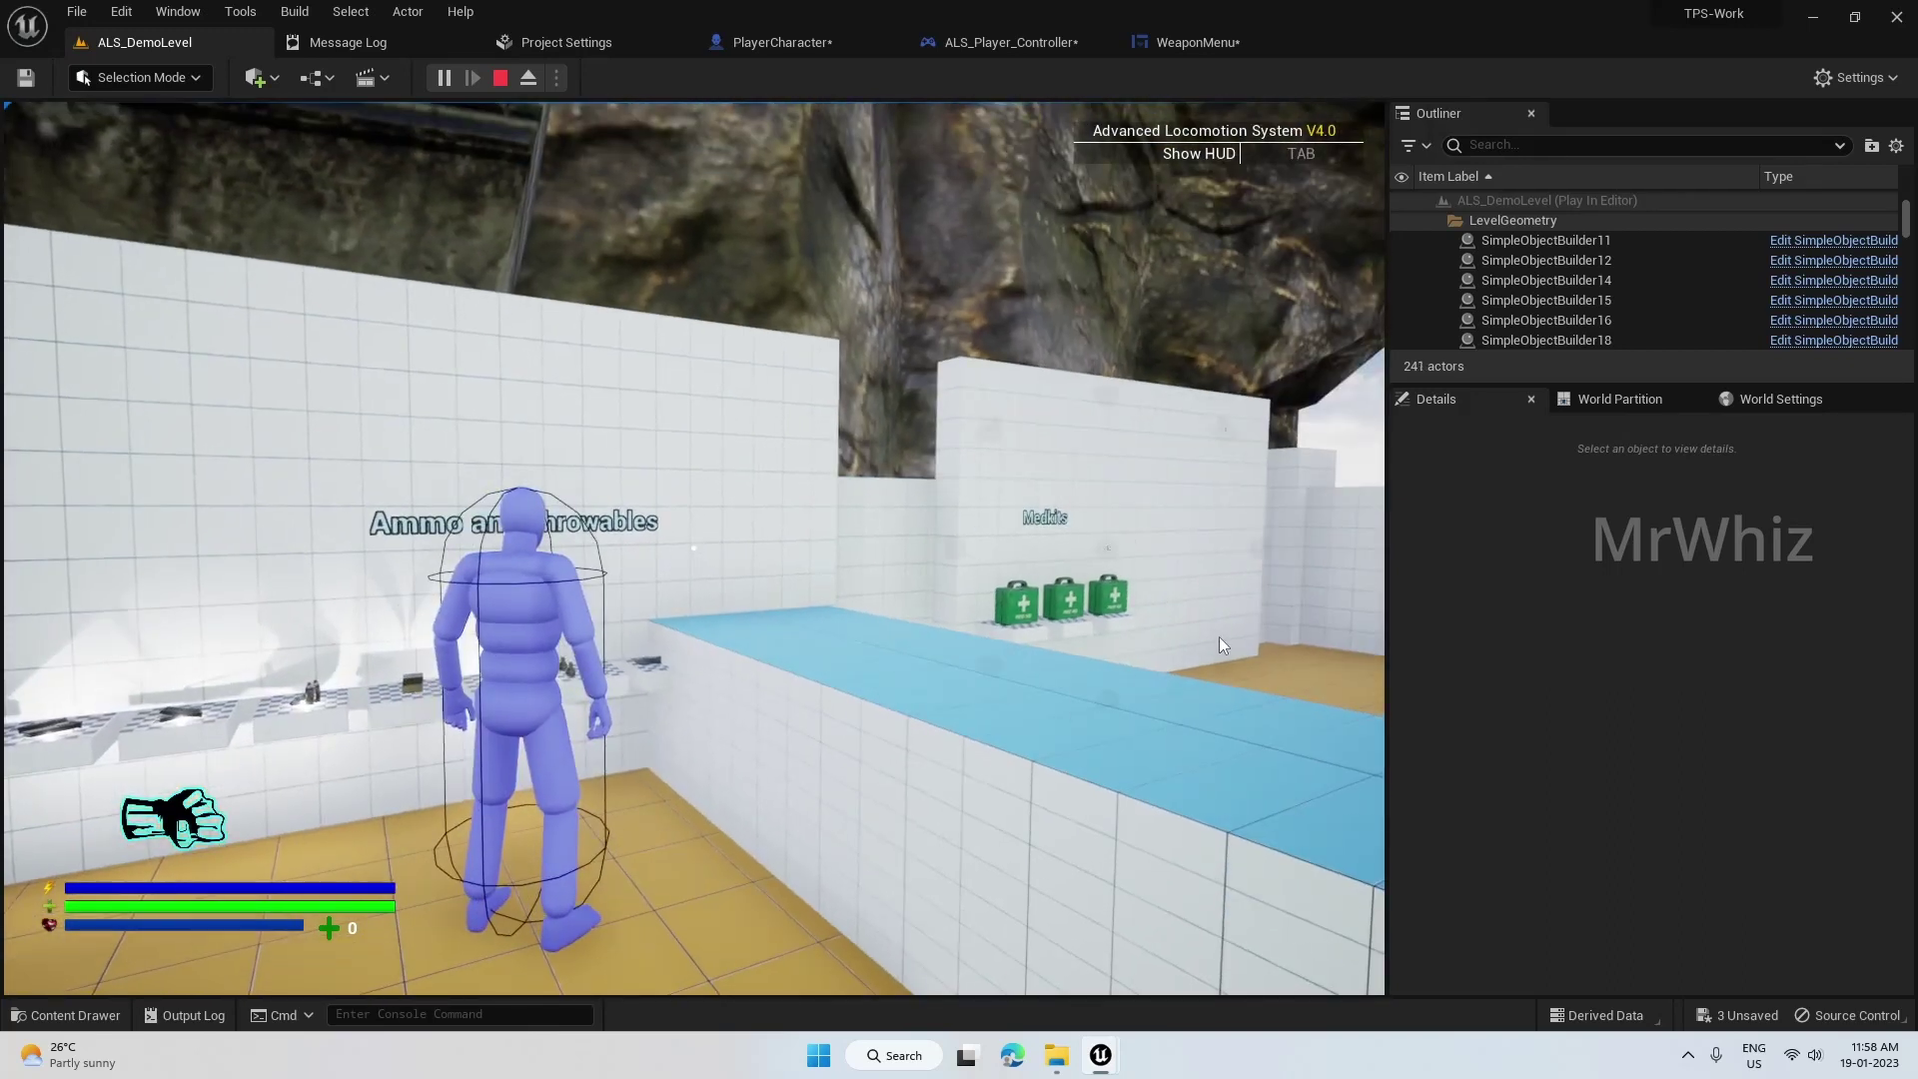
{"action": "key", "text": "q"}
{"action": "left_click", "coordinate": [1223, 438]}
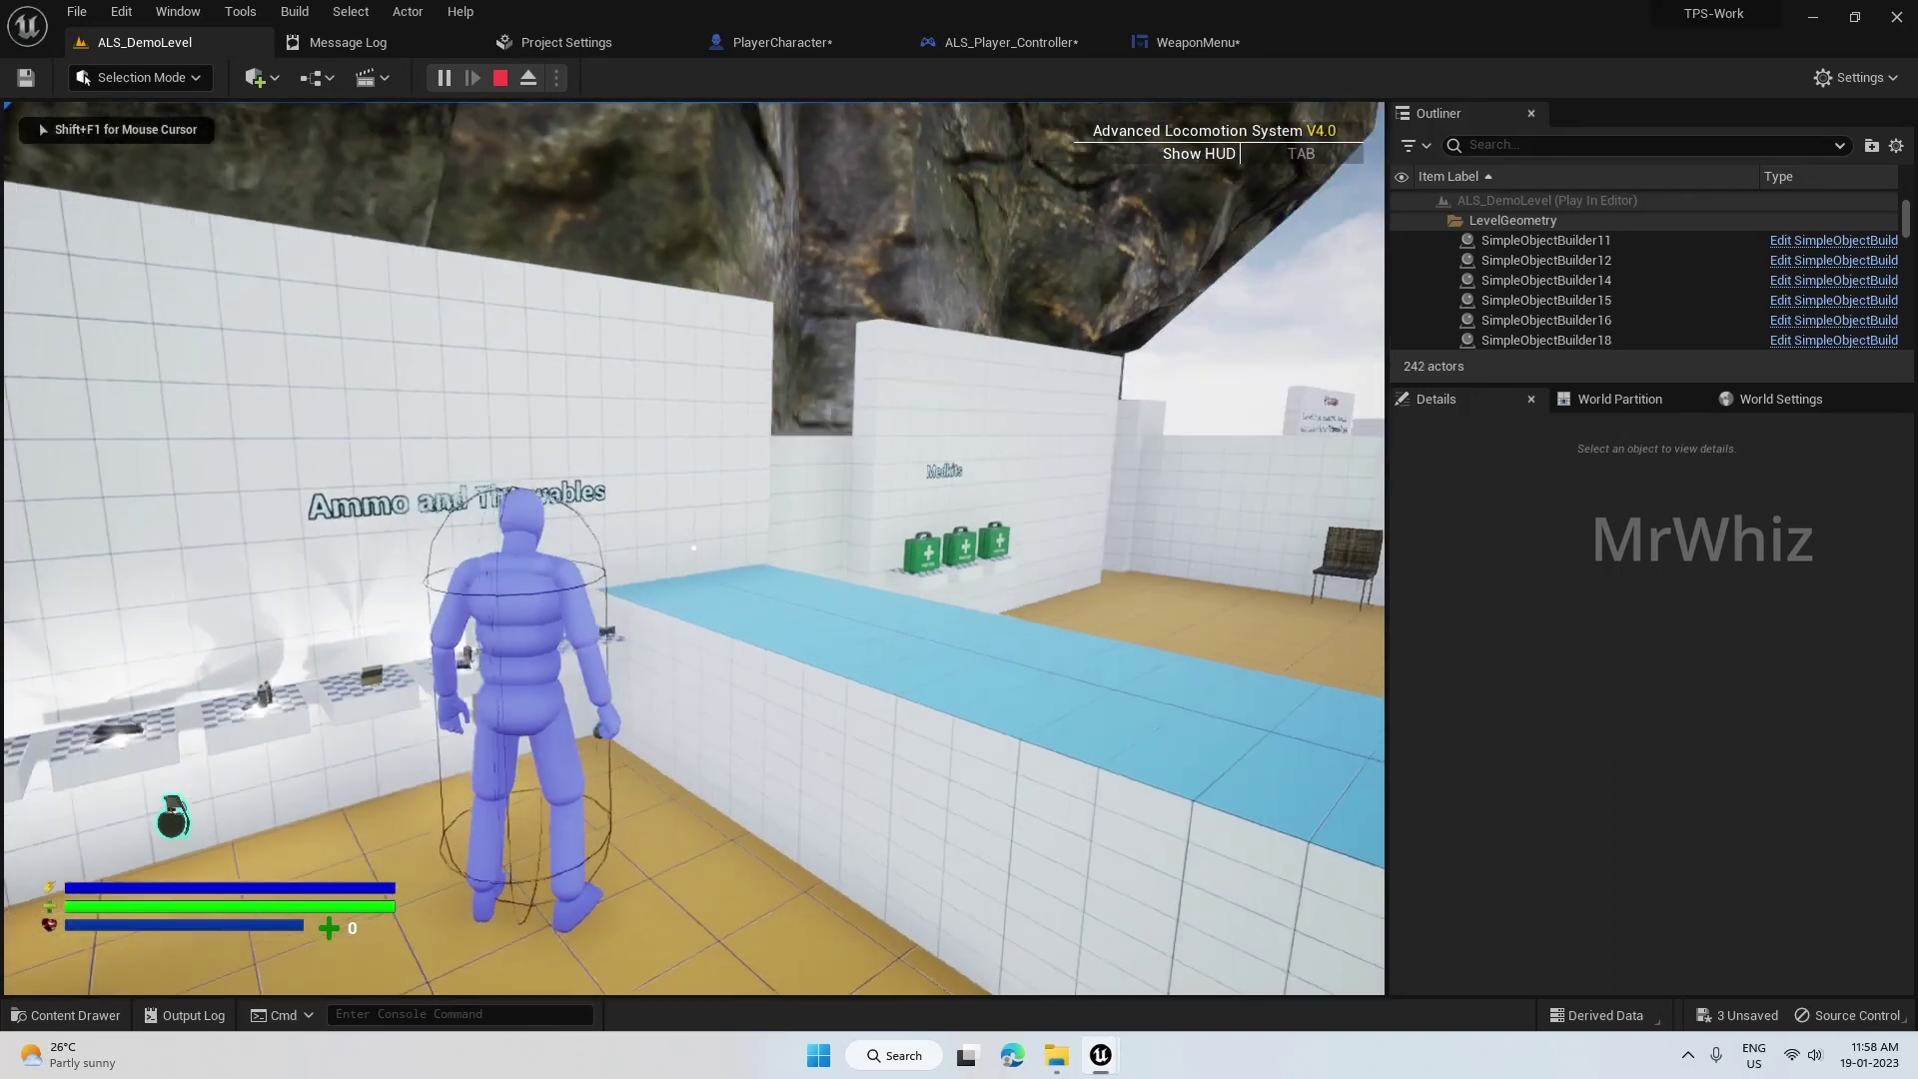
{"action": "key", "text": "w"}
{"action": "key", "text": "Escape"}
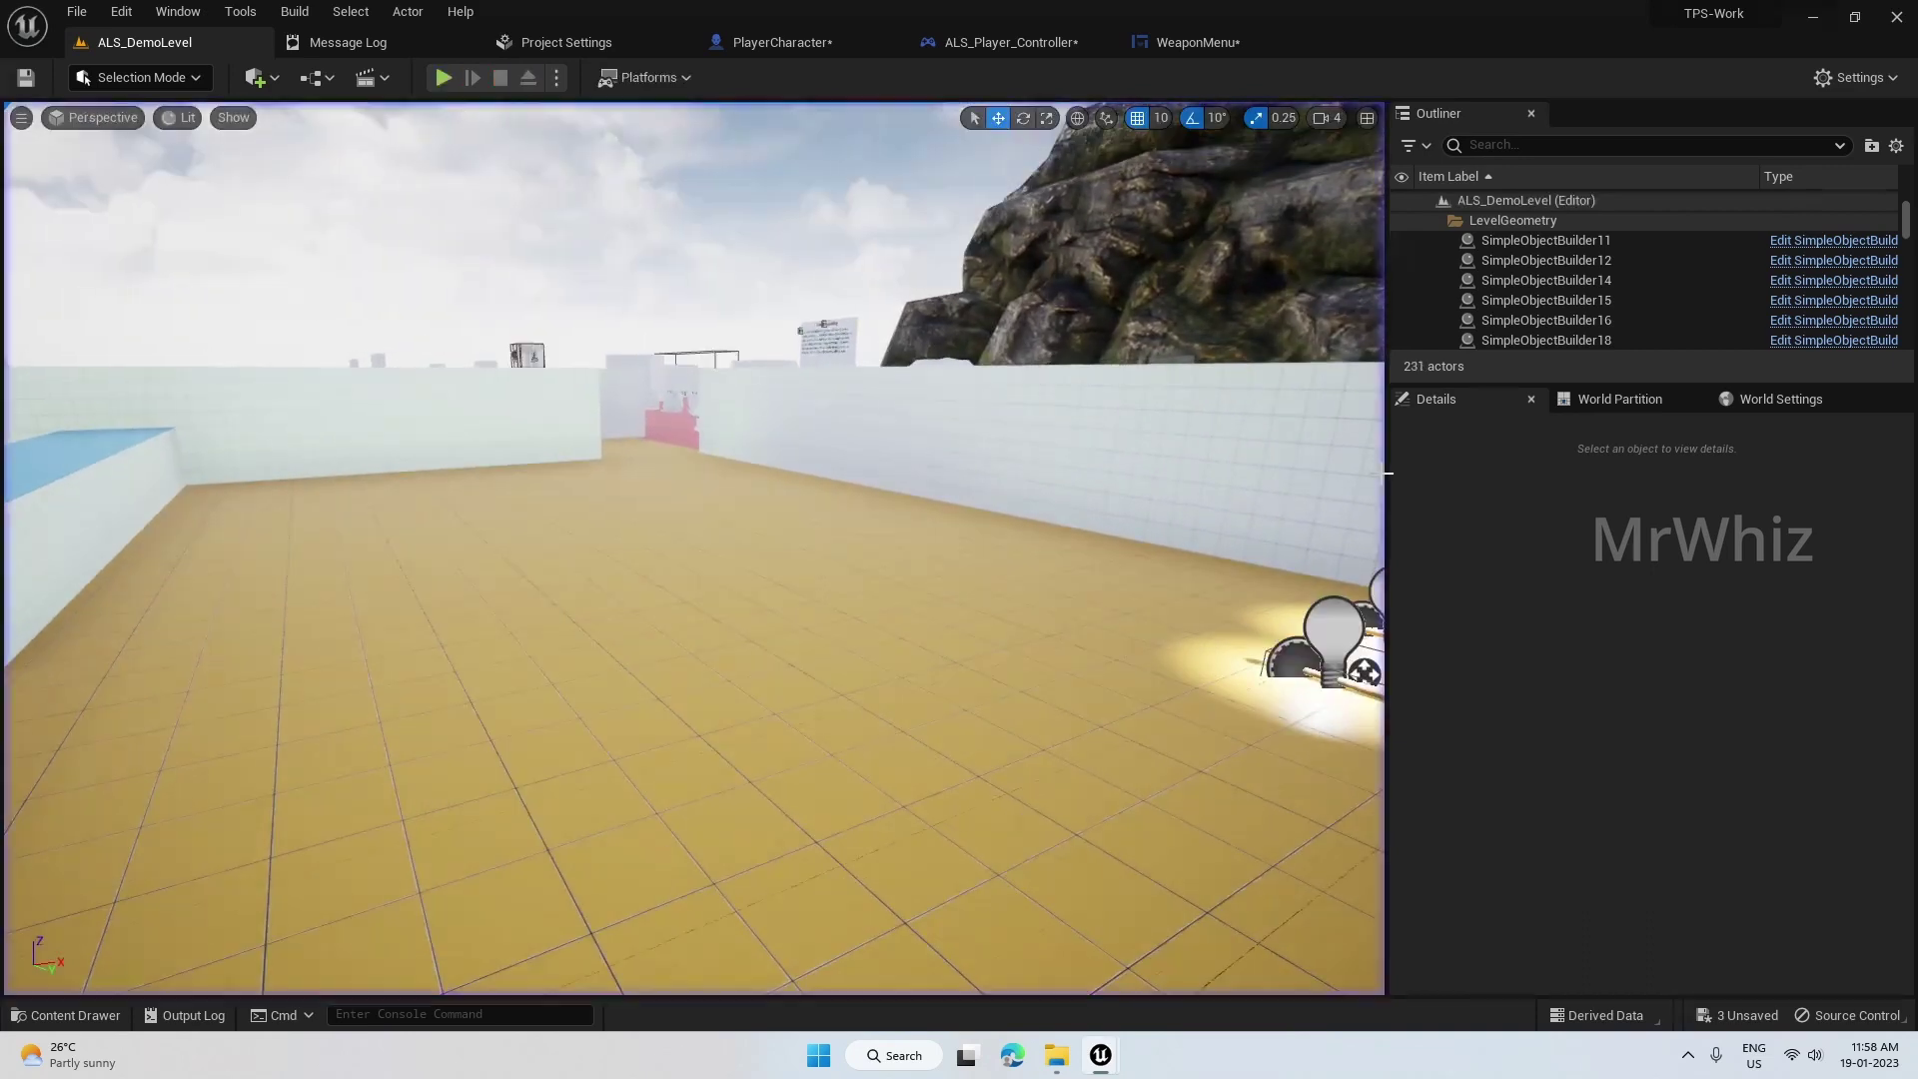